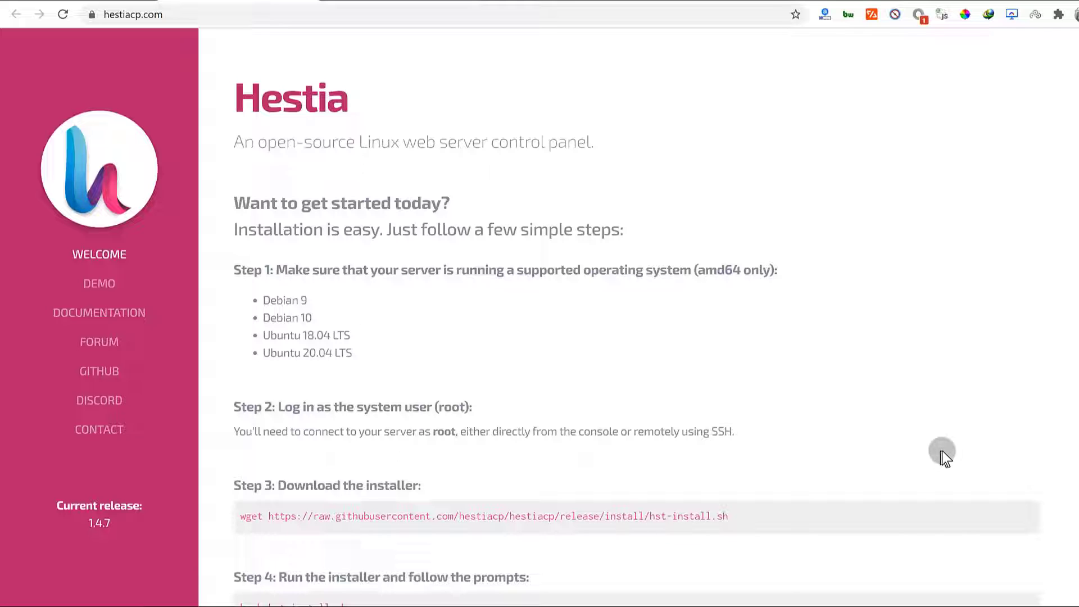
Switch to the YouTube tab showing the channel's tutorial playlists
left_click(834, 1)
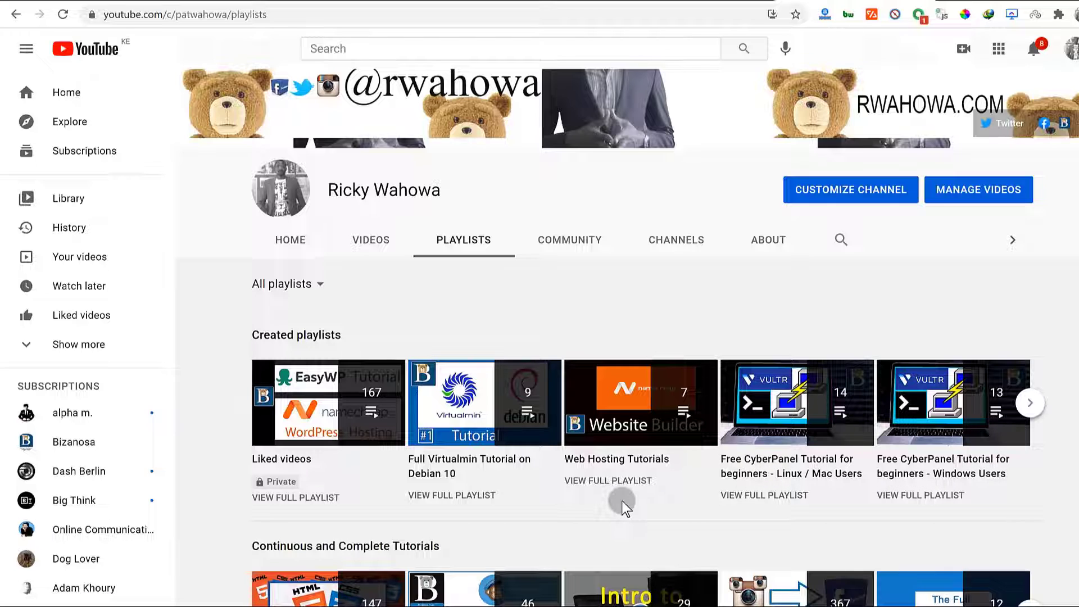
Switch to the Contabo homepage tab listing VPS from $6.99, VDS and dedicated servers
left_click(238, 1)
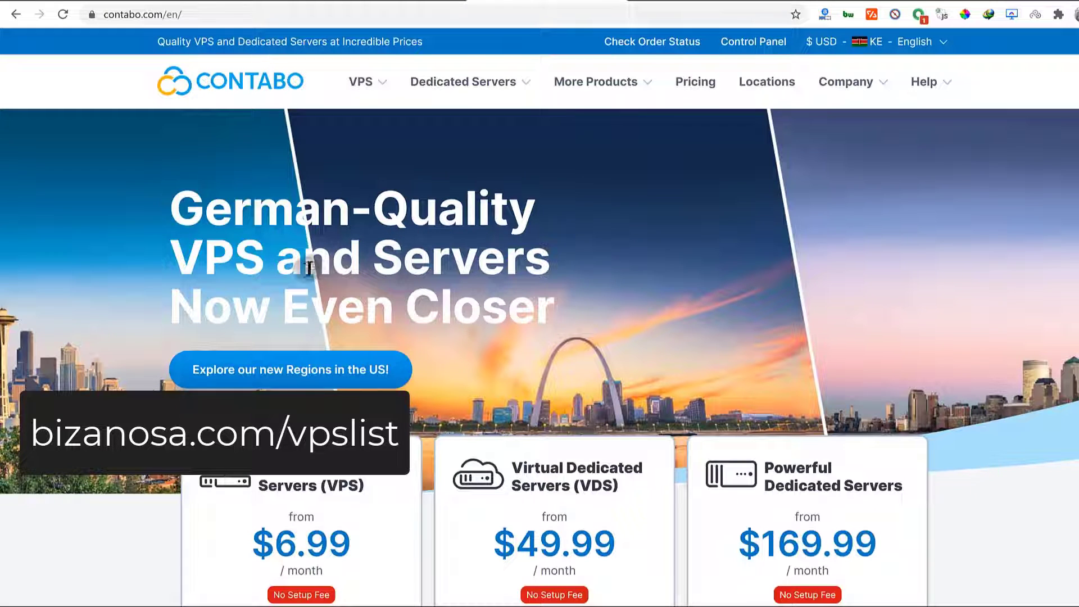
Scroll the Contabo homepage down to the VPS, VDS and dedicated server pricing cards
scroll(376, 292, "down", 3)
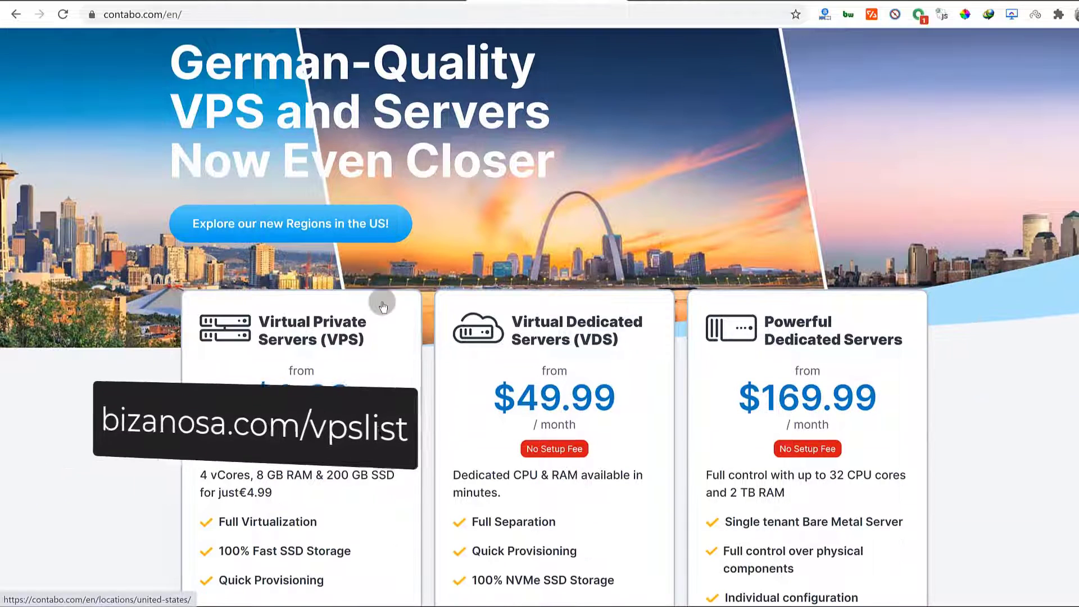
scroll(431, 310, "down", 1)
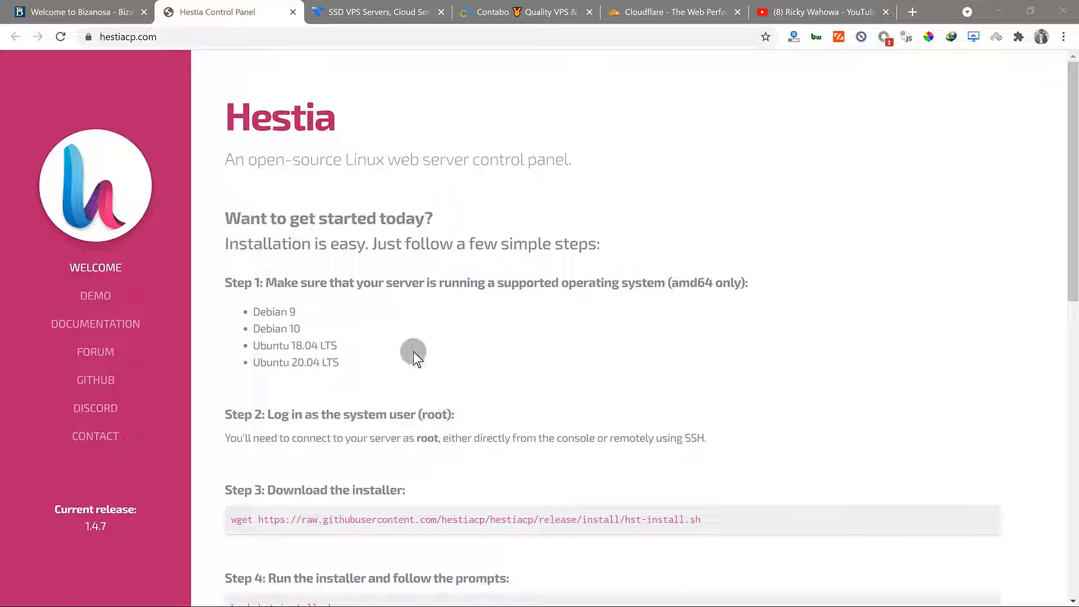
Scroll to the Hestia install commands and highlight 'apache' in the custom install example
scroll(409, 270, "down", 3)
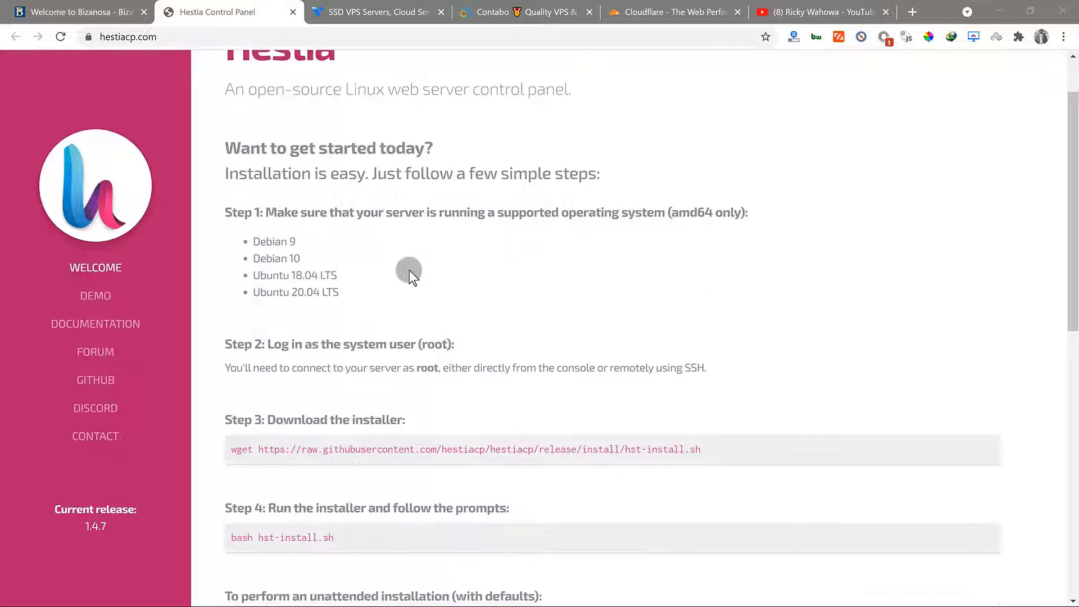
scroll(409, 270, "up", 3)
scroll(408, 268, "down", 7)
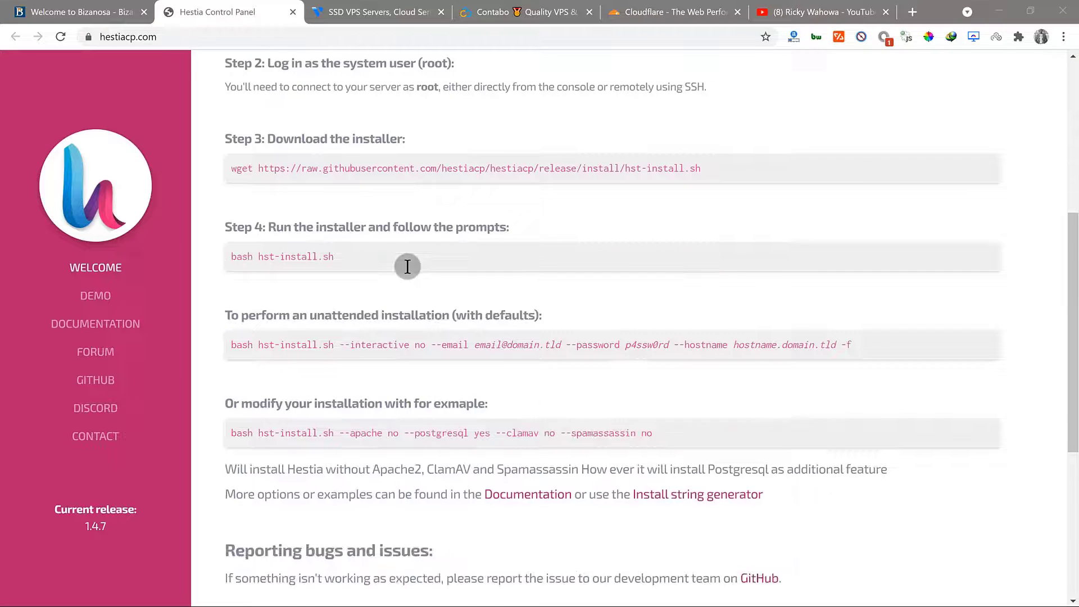
left_click_drag(348, 363, 383, 363)
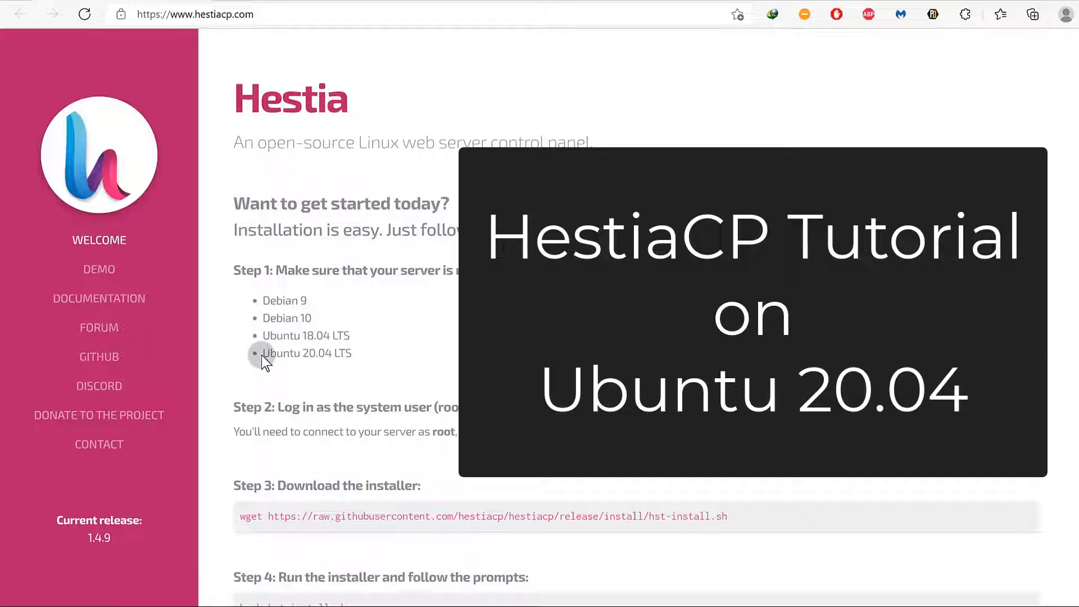
left_click_drag(265, 353, 354, 352)
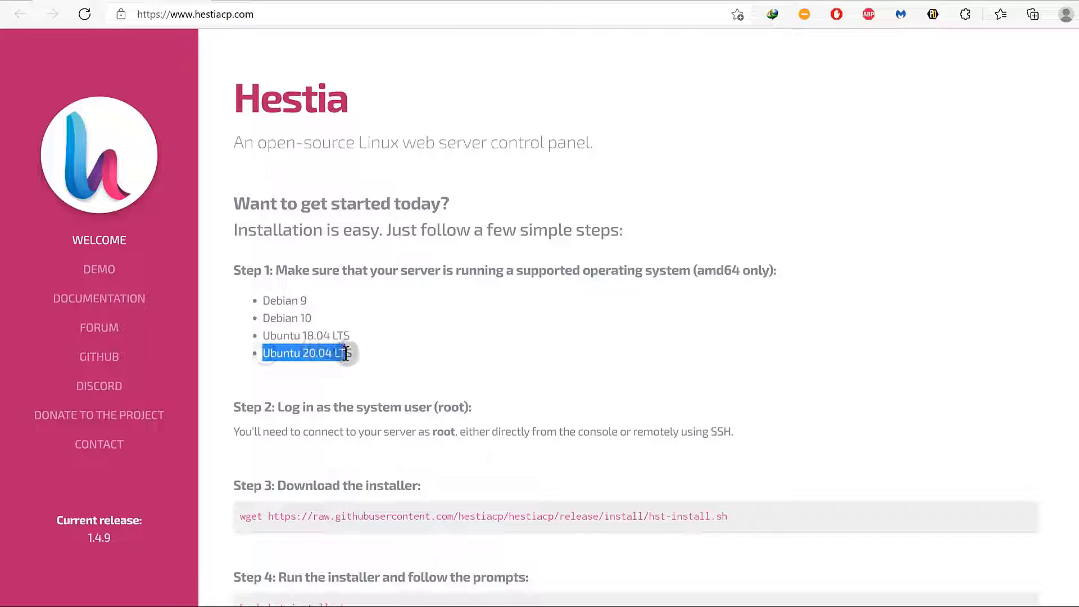
left_click(315, 353)
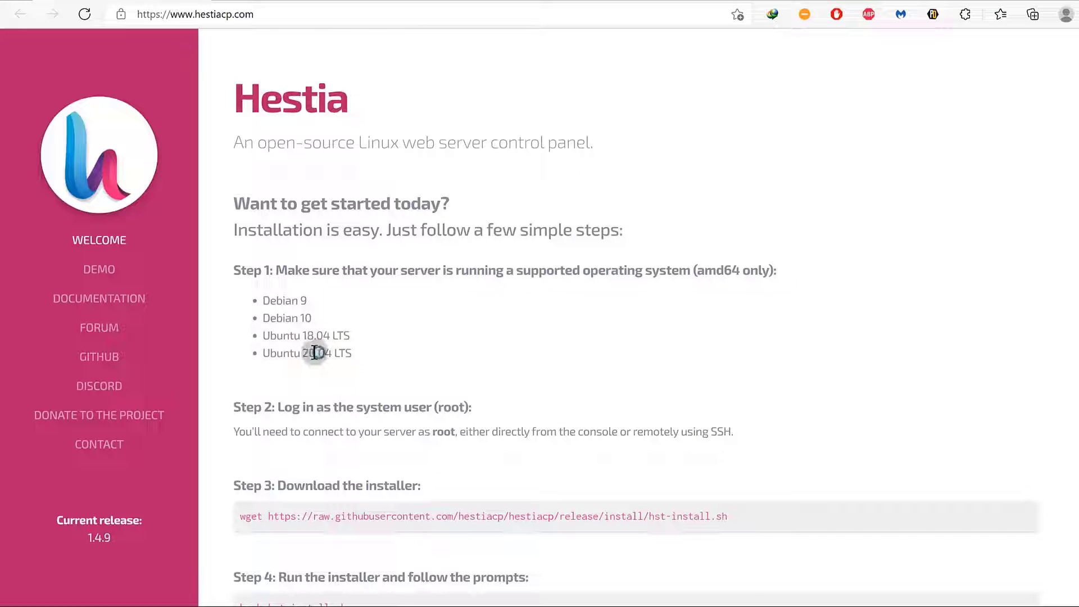
left_click_drag(315, 353, 354, 352)
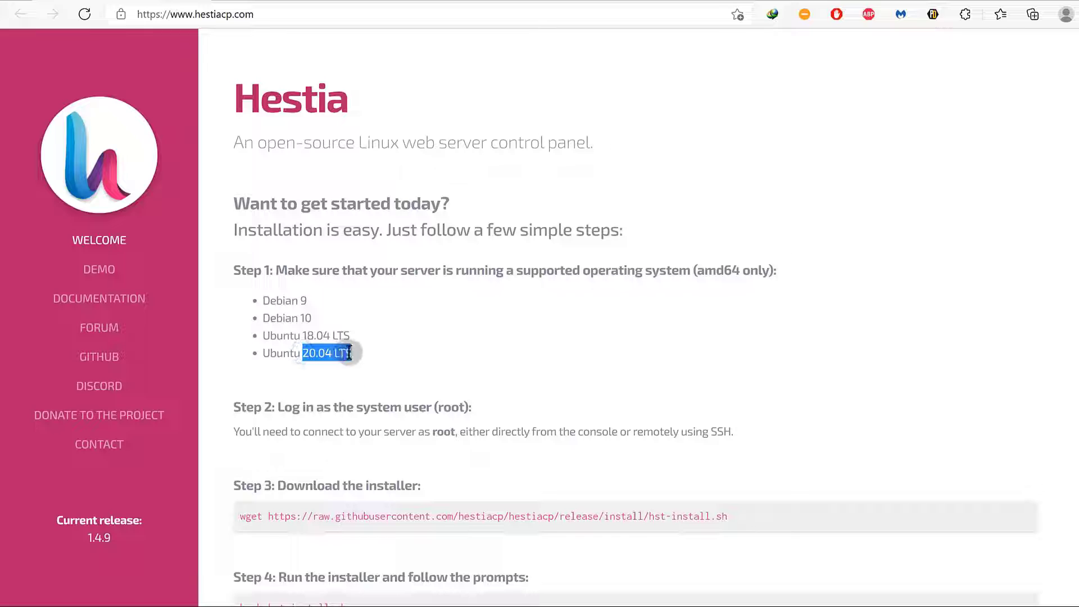
left_click(349, 353)
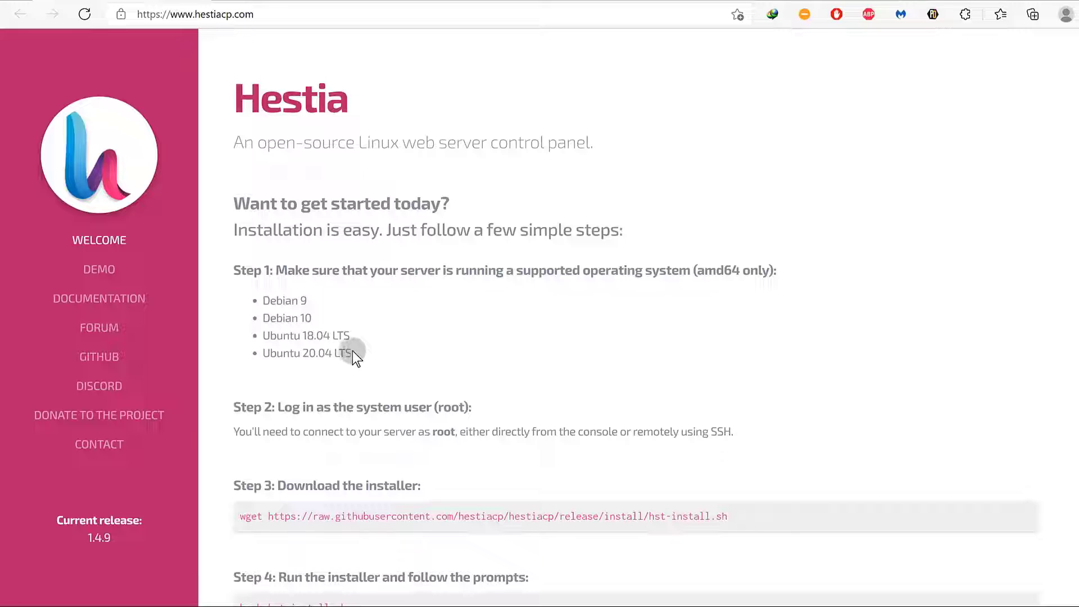
mouse_move(352, 350)
left_mouse_down()
mouse_move(337, 349)
mouse_move(355, 352)
left_mouse_up()
left_click(349, 352)
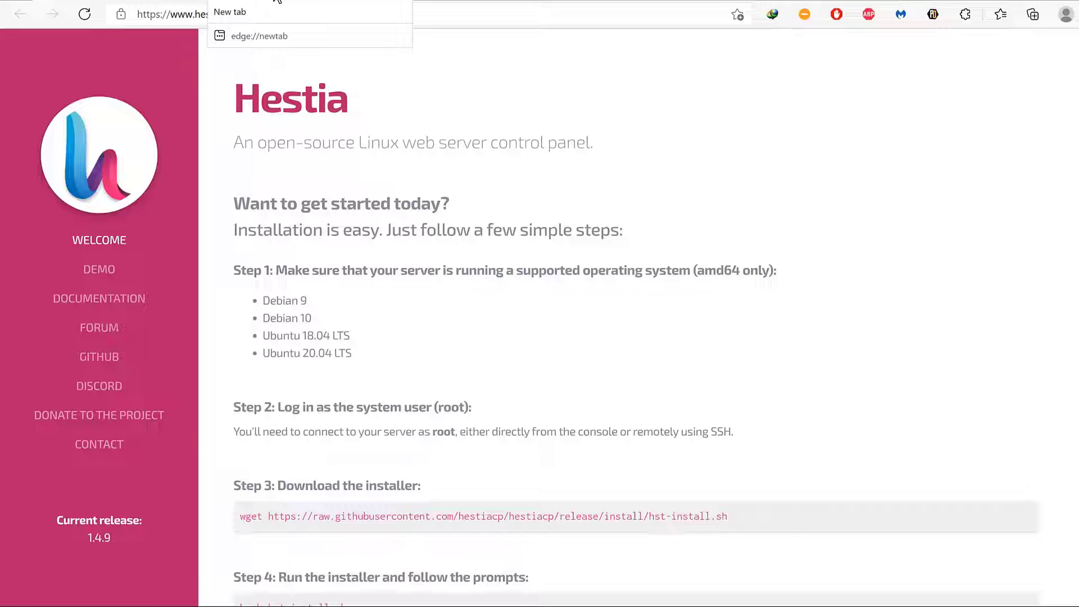
Go to bizanosa.com/contabo in a new tab and browse the Contabo VPS plans ($6.99–$34.99)
left_click(276, 1)
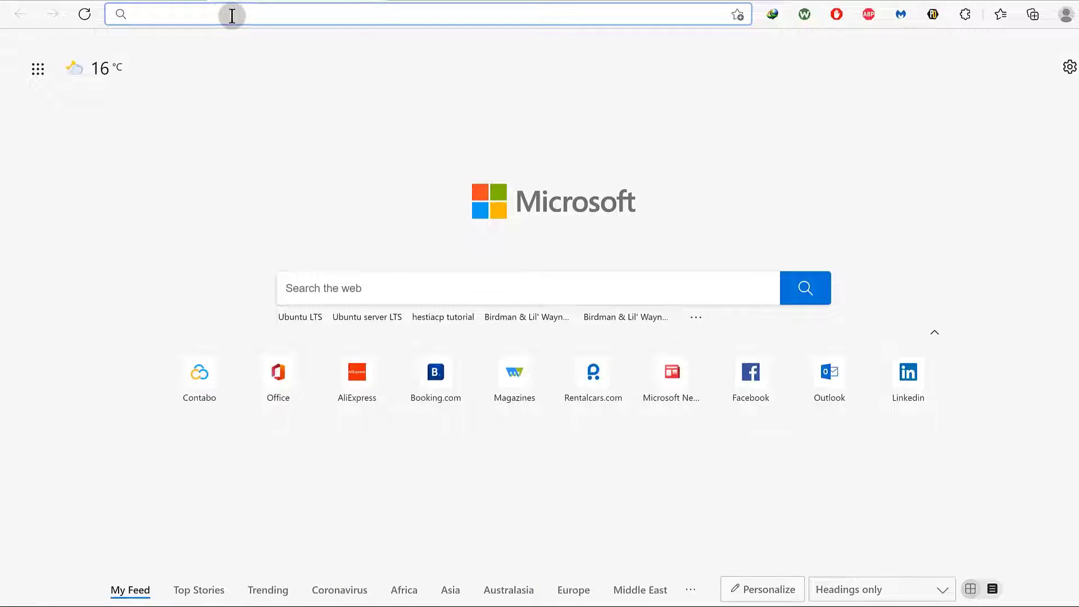
type("biz")
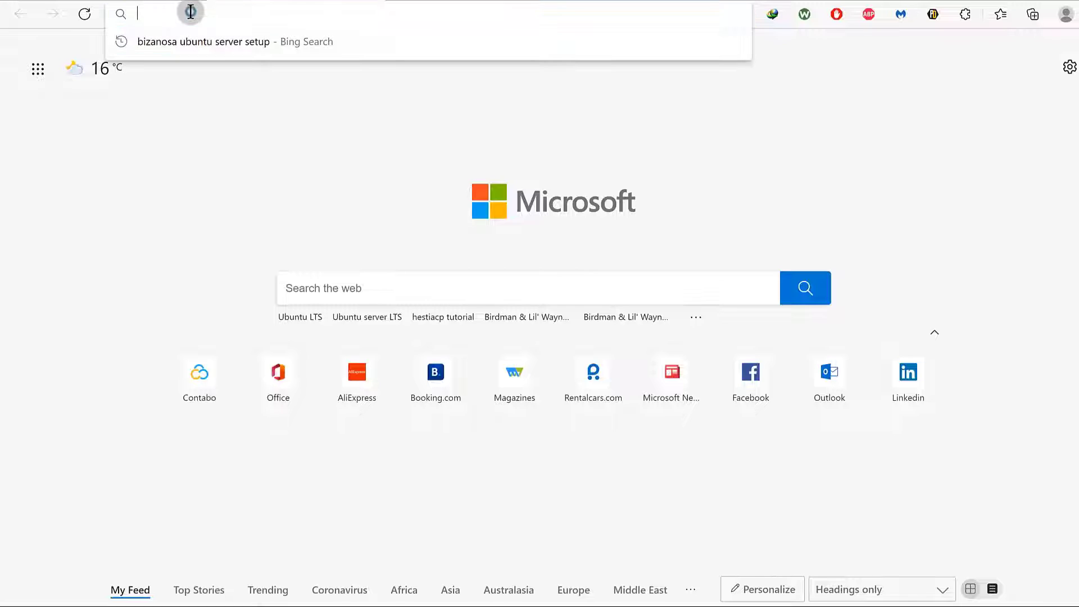
type("an")
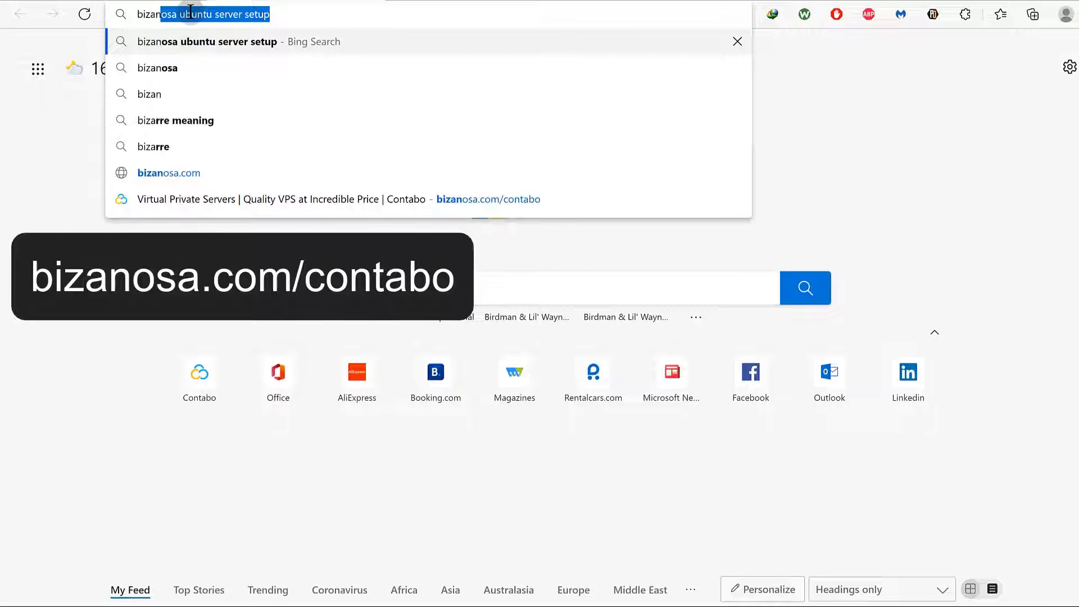
type("osa.com/")
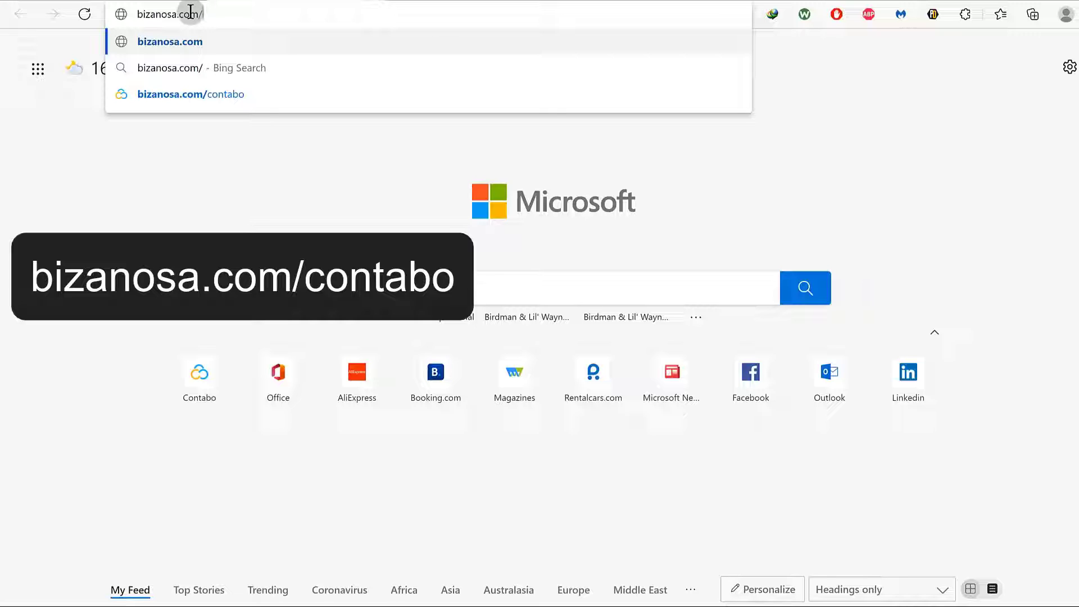
left_click(242, 92)
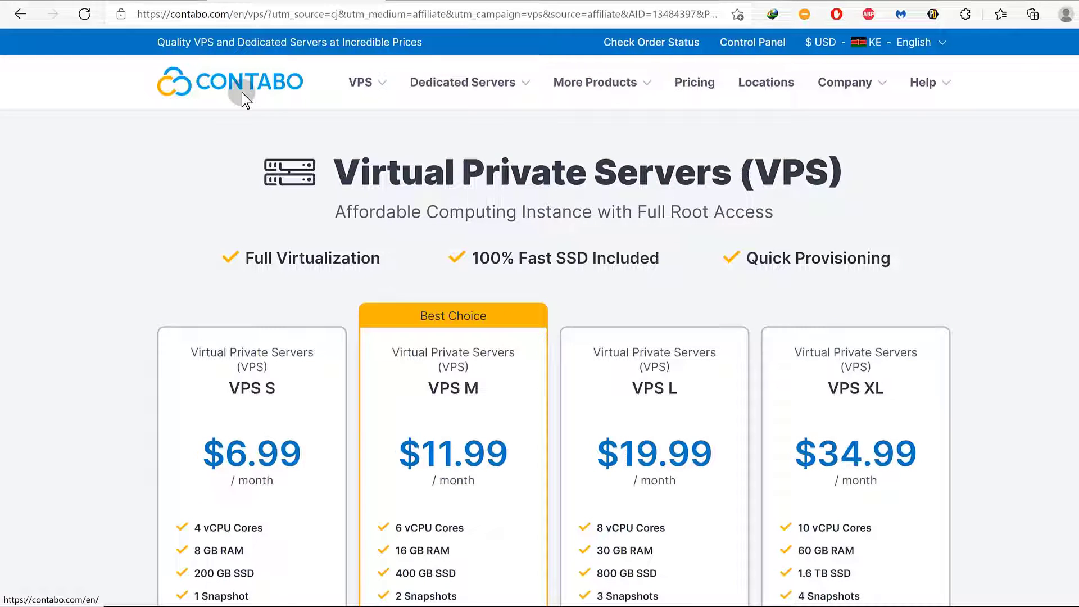
scroll(242, 93, "down", 3)
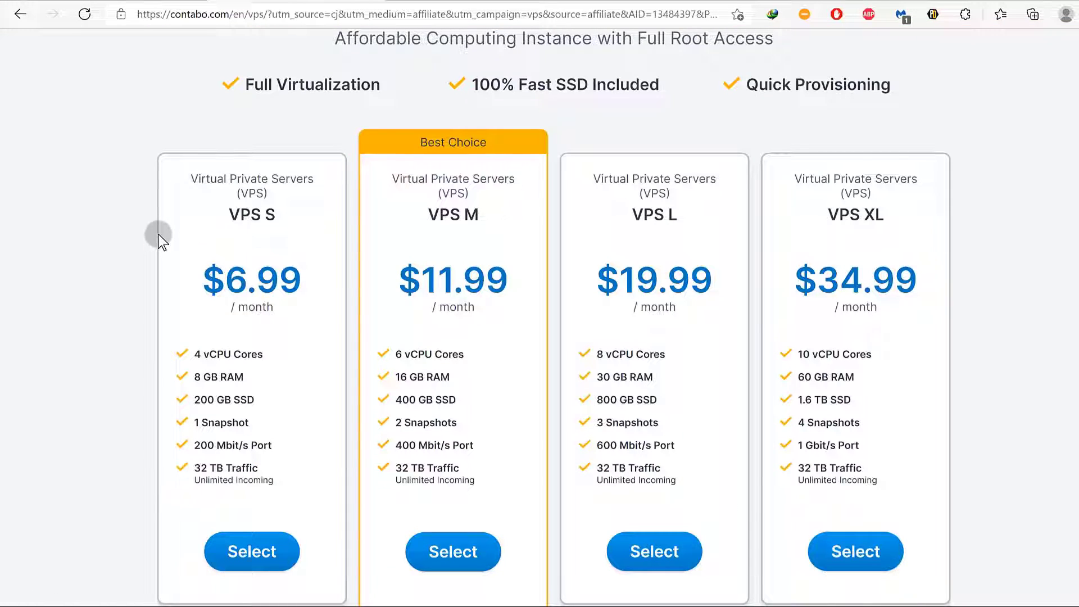
scroll(159, 241, "up", 2)
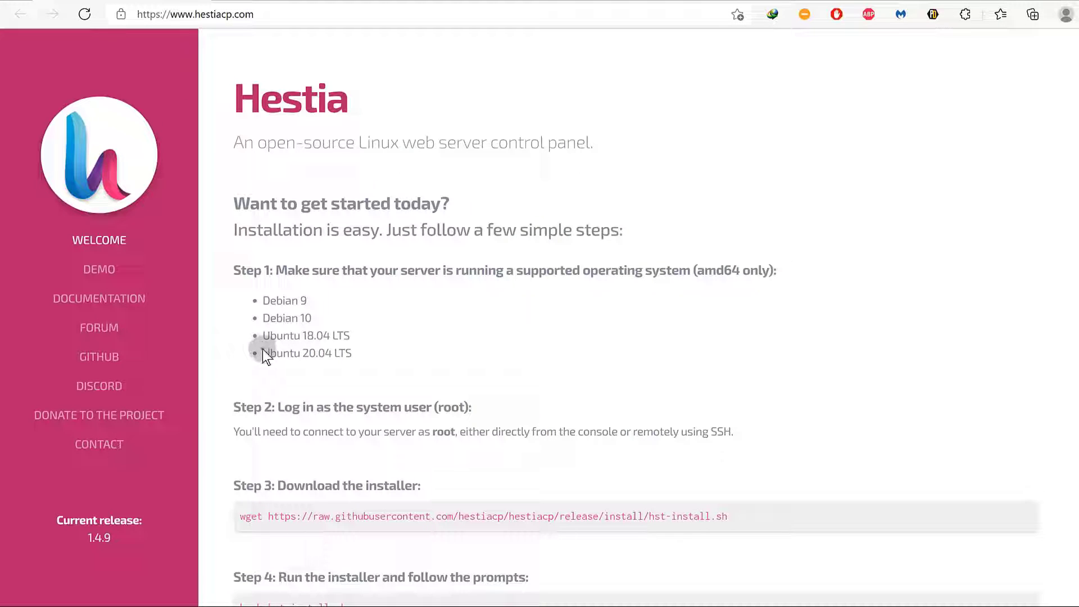
Highlight Ubuntu 20.04 LTS, then search Bing for 'bizanosa ubuntu server setup'
left_click_drag(262, 350, 417, 350)
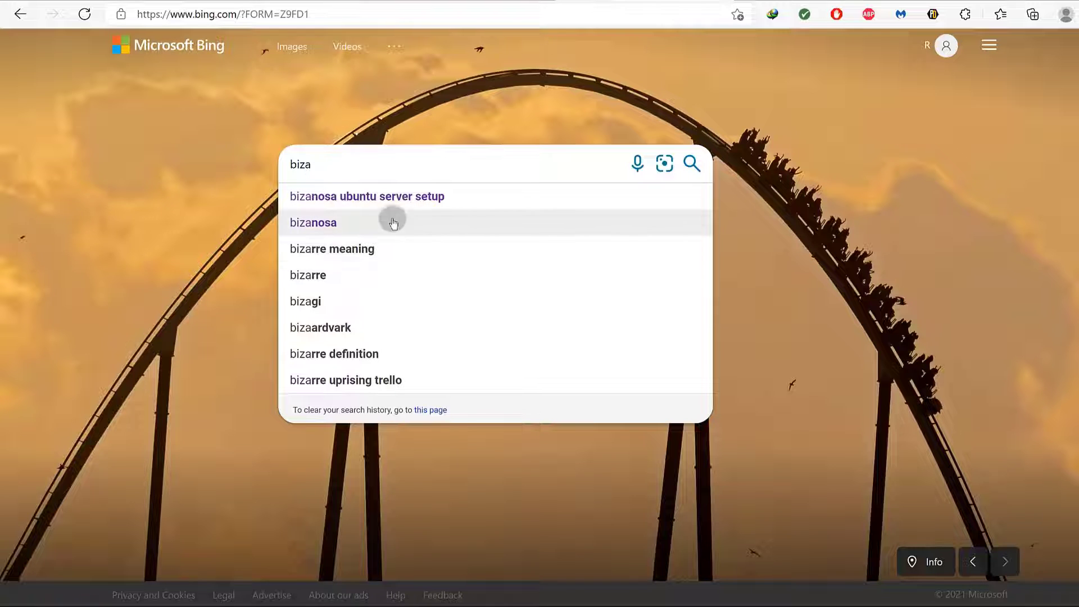
left_click(316, 165)
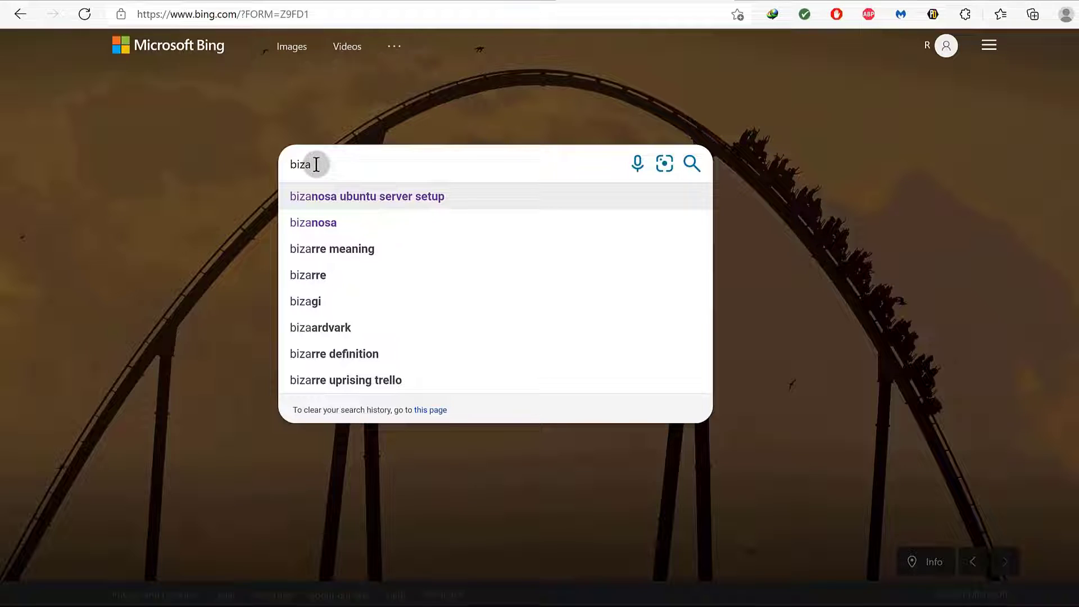
left_click(349, 199)
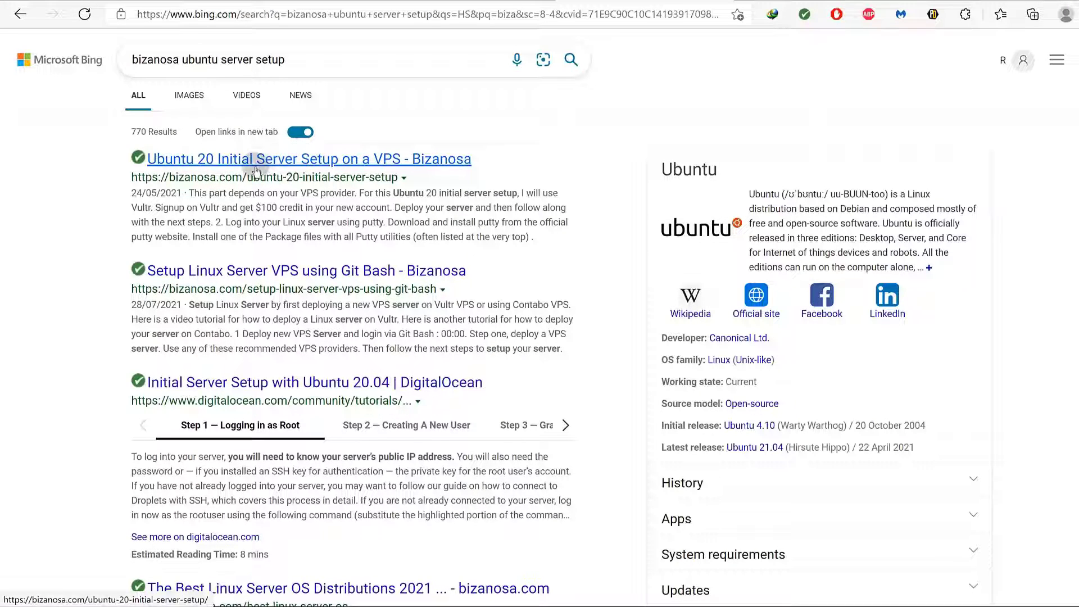
Open Bizanosa's 'Ubuntu 20 Initial Server Setup' article and scroll to the Deploy Server and PuTTY sections
left_click(256, 163)
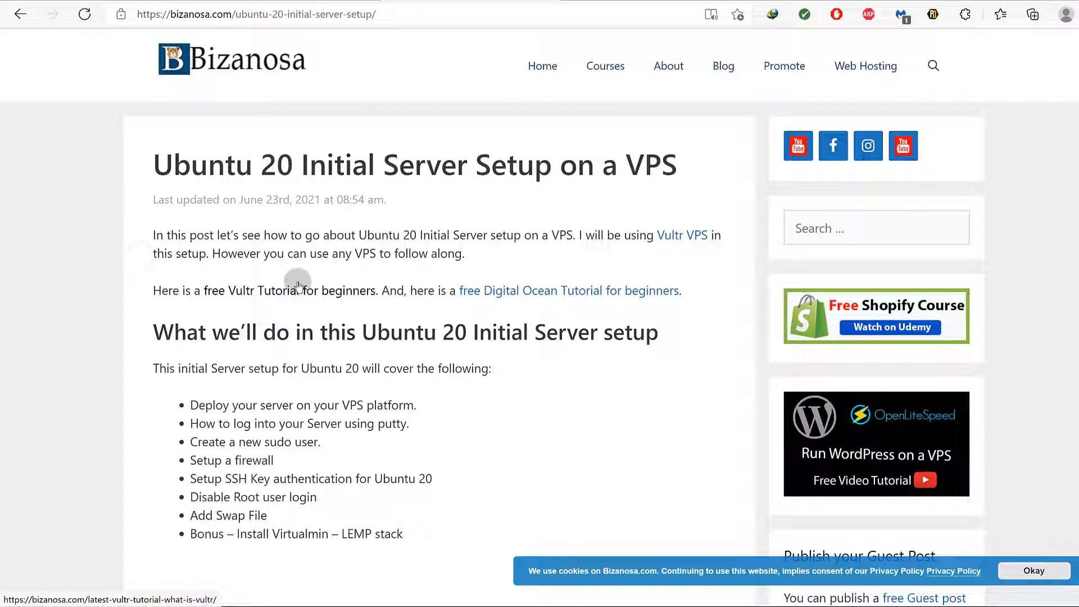
scroll(299, 283, "down", 1)
scroll(301, 250, "up", 1)
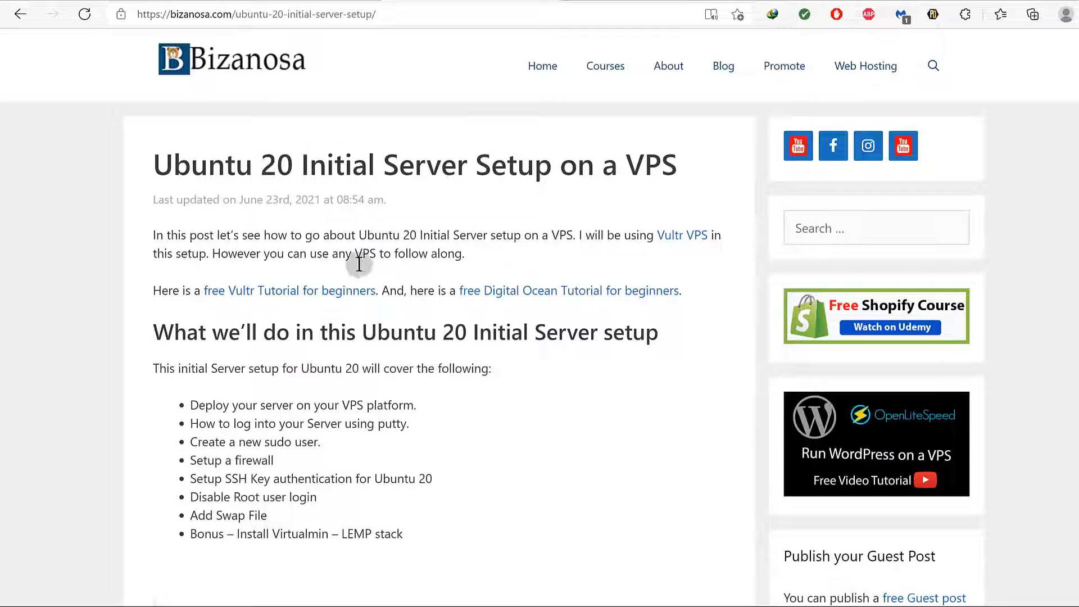
scroll(305, 284, "down", 3)
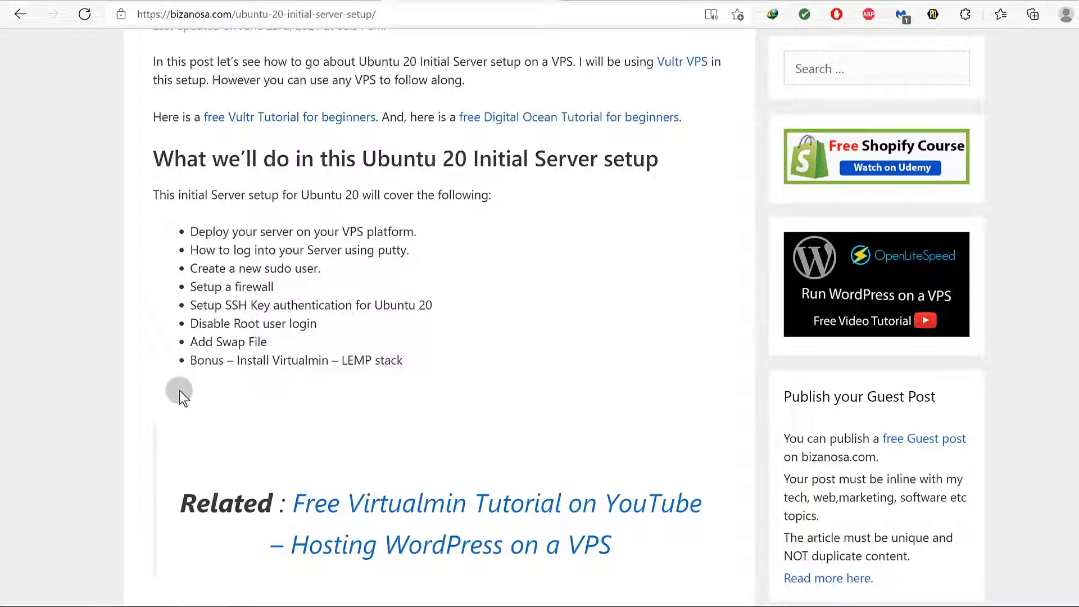
scroll(180, 390, "down", 7)
scroll(200, 353, "down", 15)
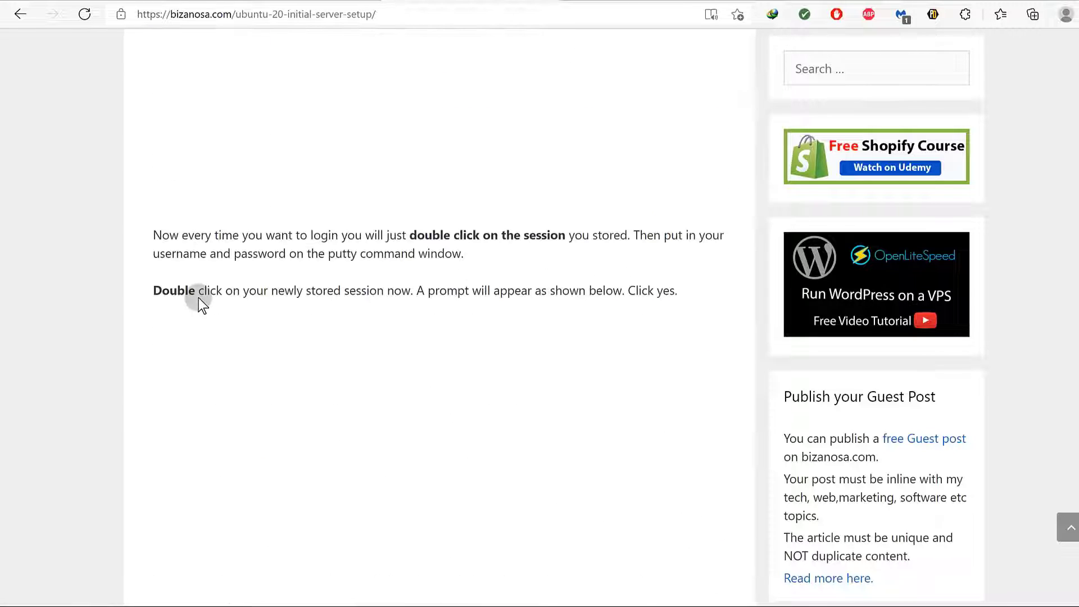
scroll(199, 298, "down", 6)
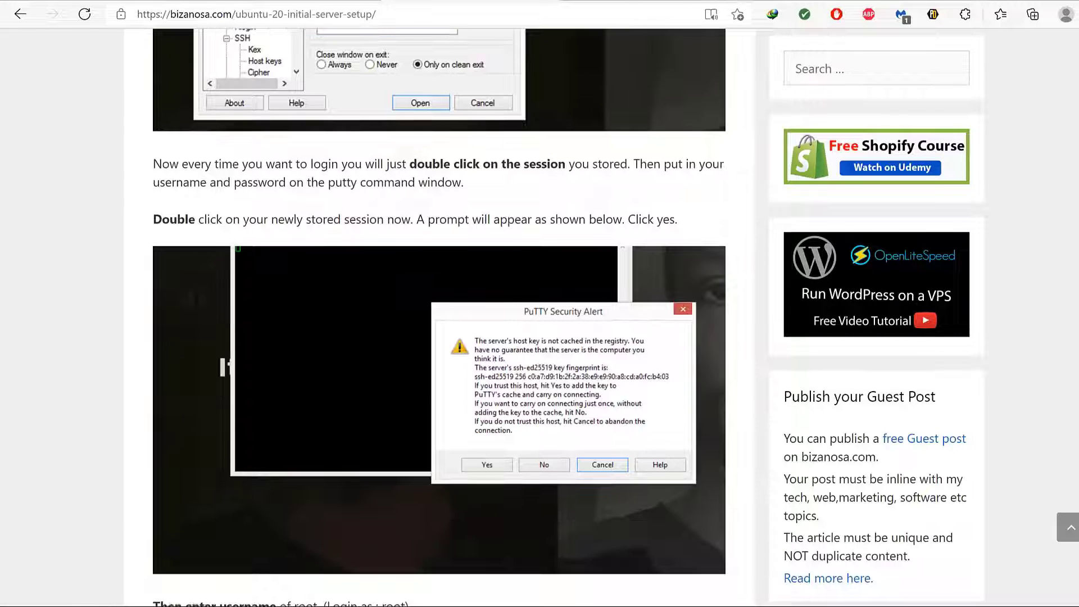
scroll(198, 308, "down", 5)
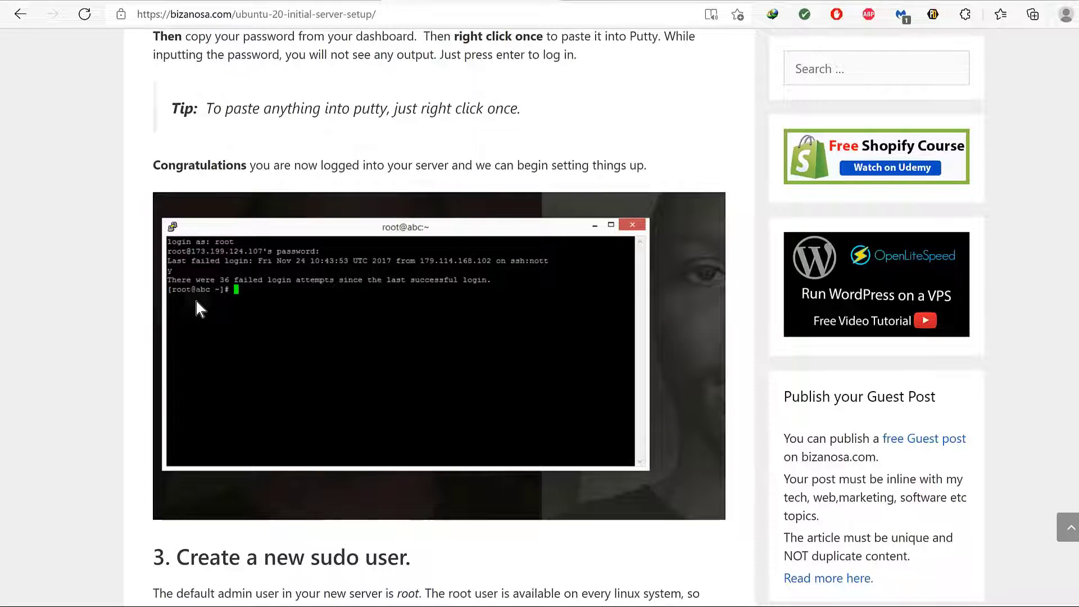
scroll(199, 301, "up", 15)
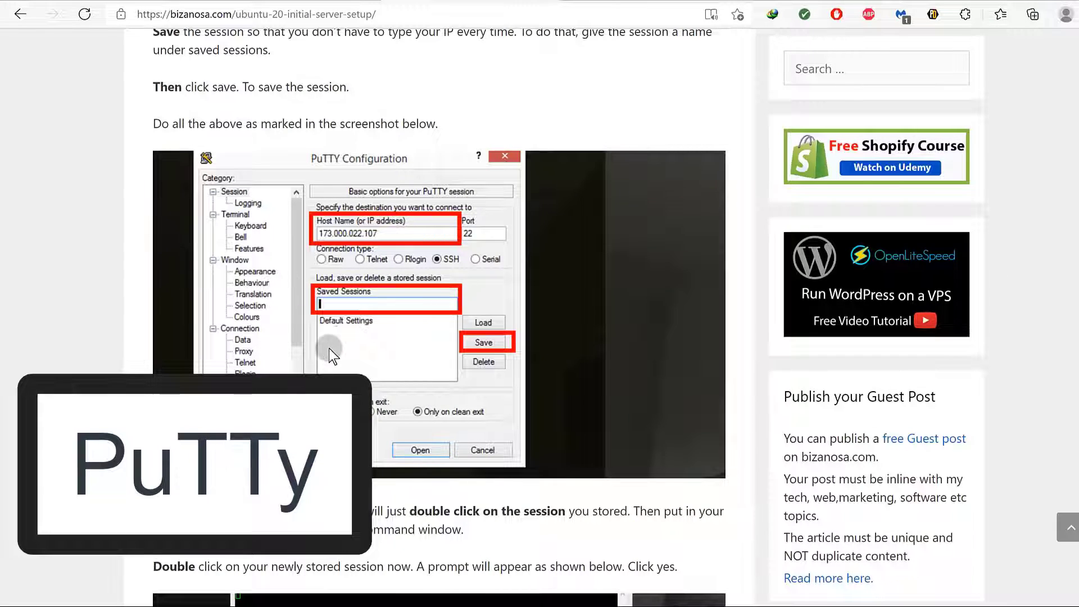
scroll(360, 309, "up", 10)
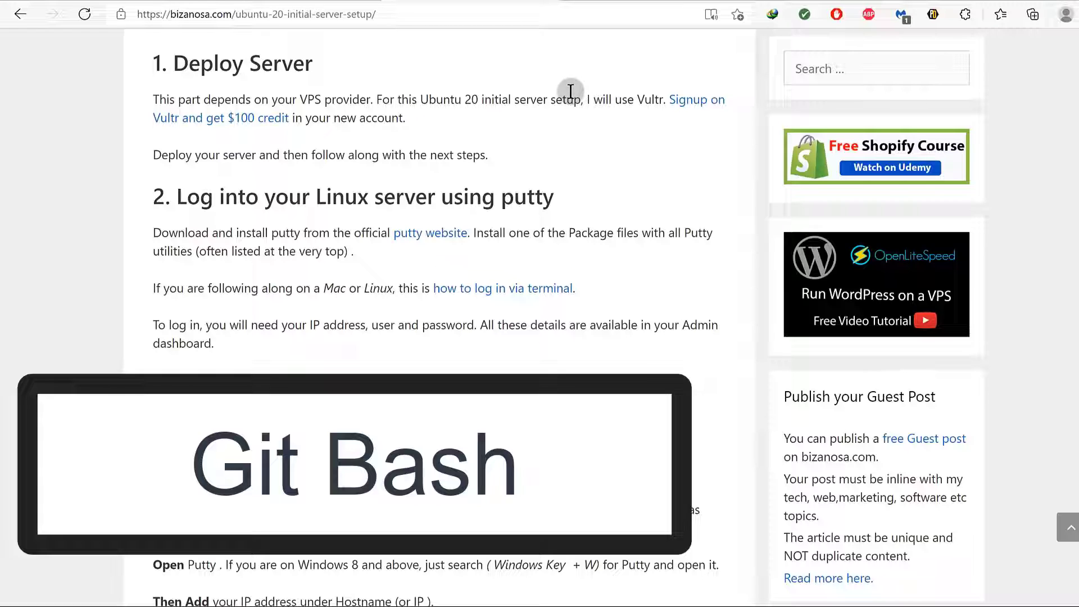
Search Bing for 'git download' in a new tab and open the git-scm.com Downloads page
key("ctrl+t")
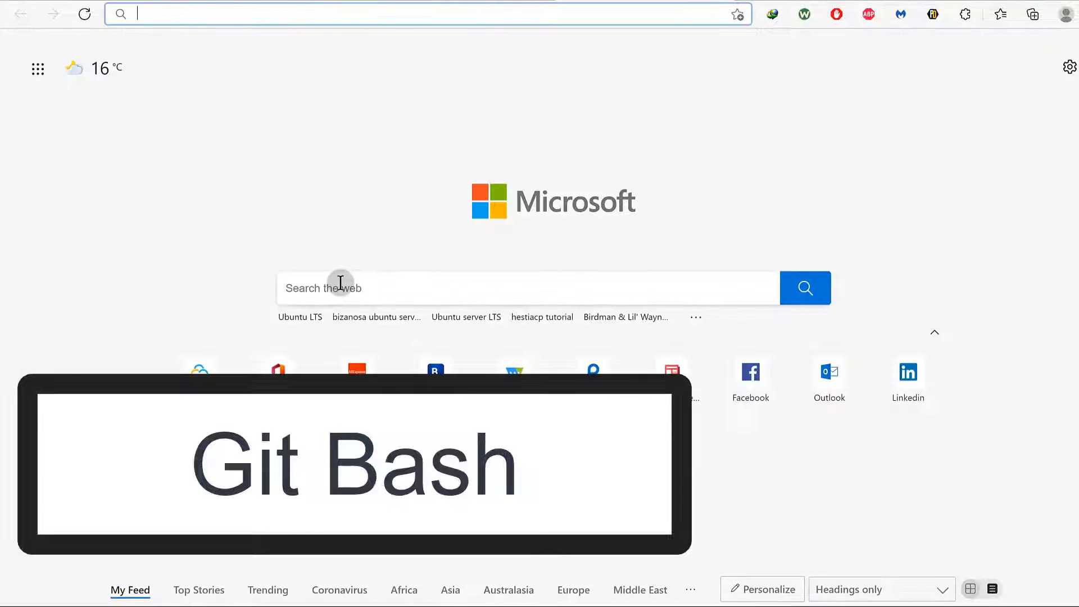
left_click(340, 282)
type("g")
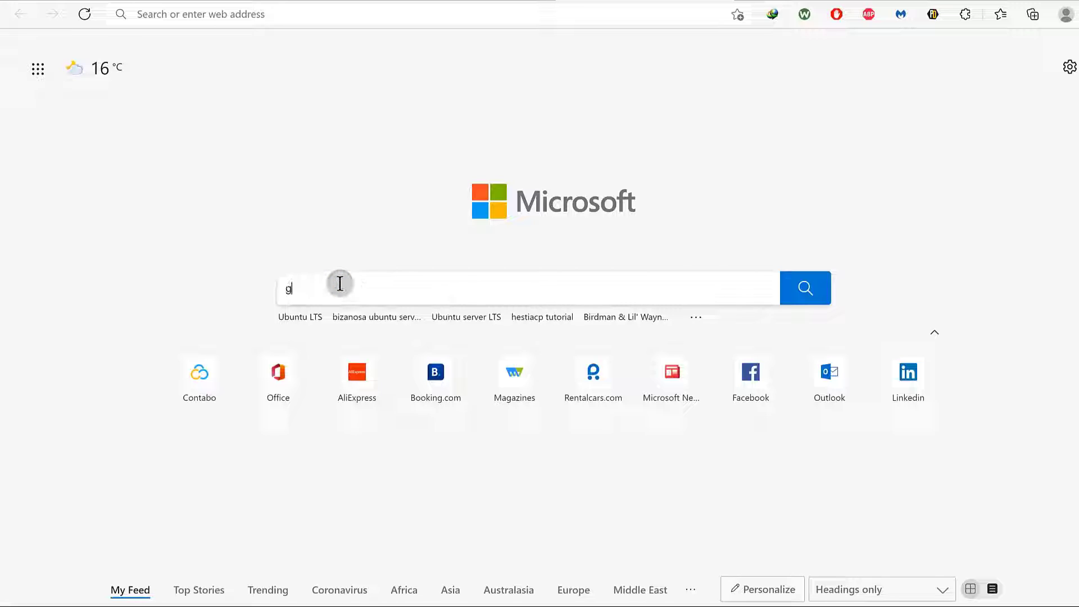
type("it download")
key("Return")
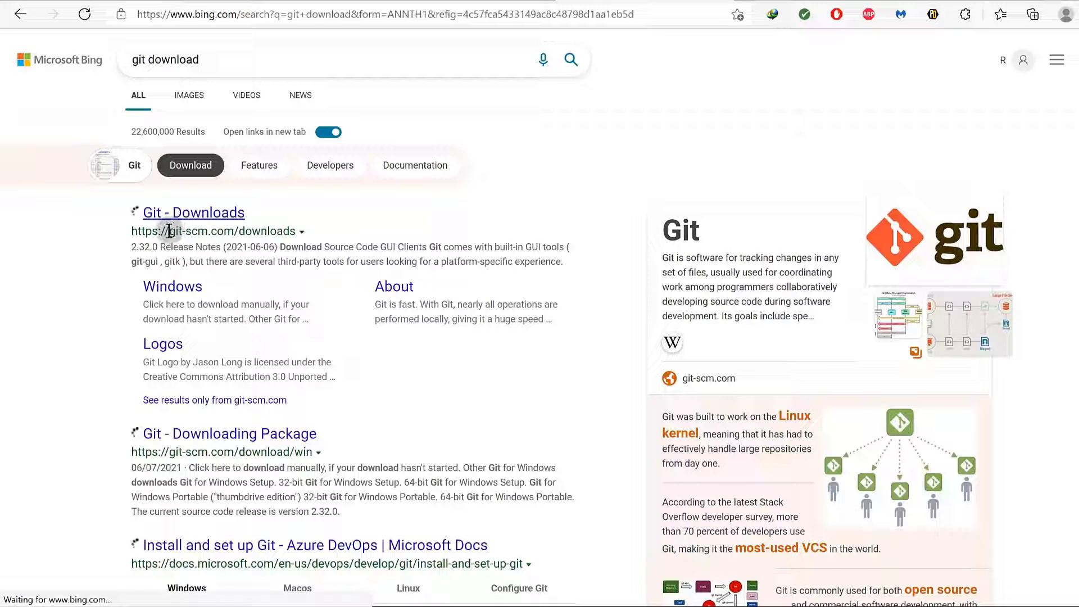
left_click_drag(169, 231, 208, 231)
left_click(191, 214)
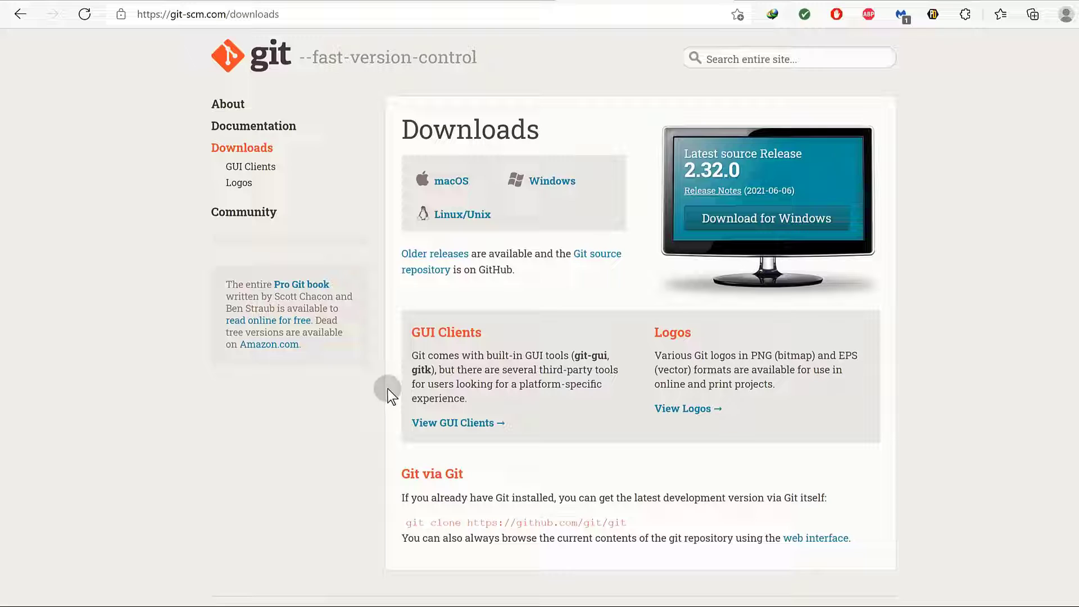
Start the 64-bit Git for Windows 2.32.0 download, dismiss the prompt, and return to the article tab
left_click(548, 186)
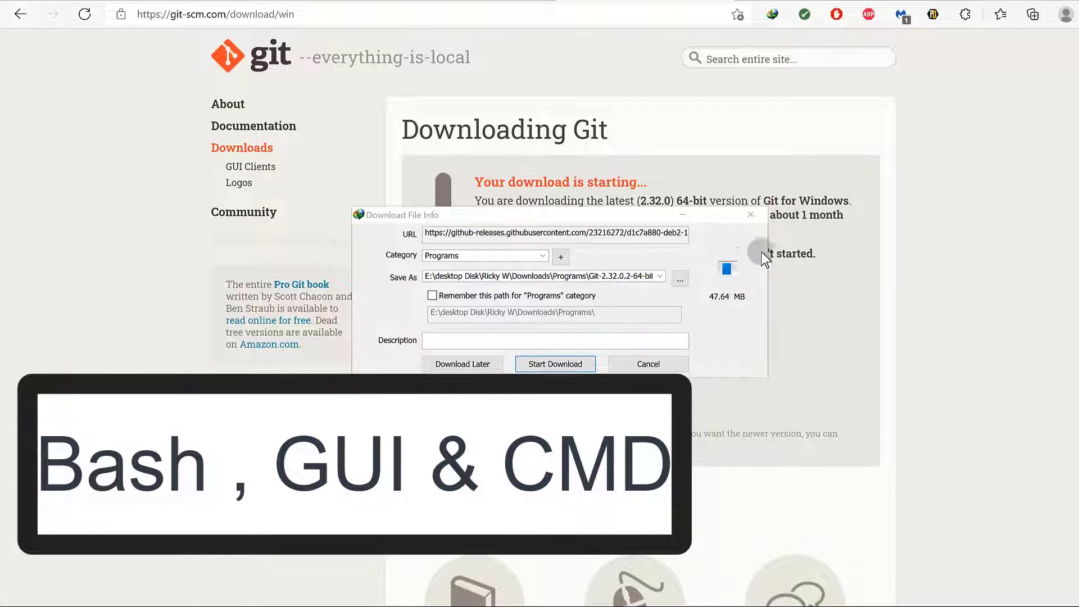
left_click(751, 215)
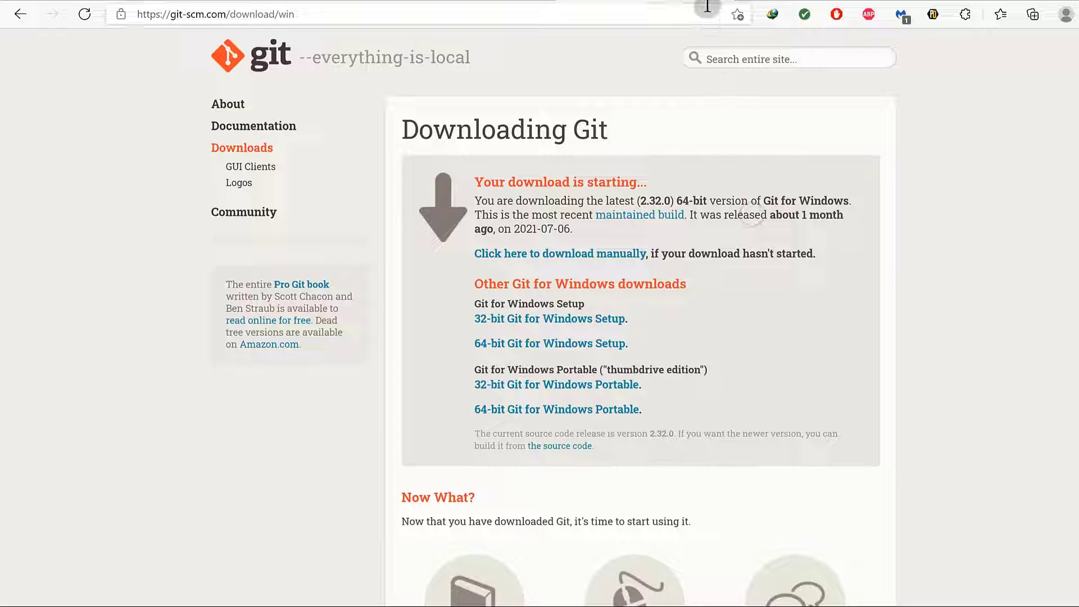
left_click(726, 2)
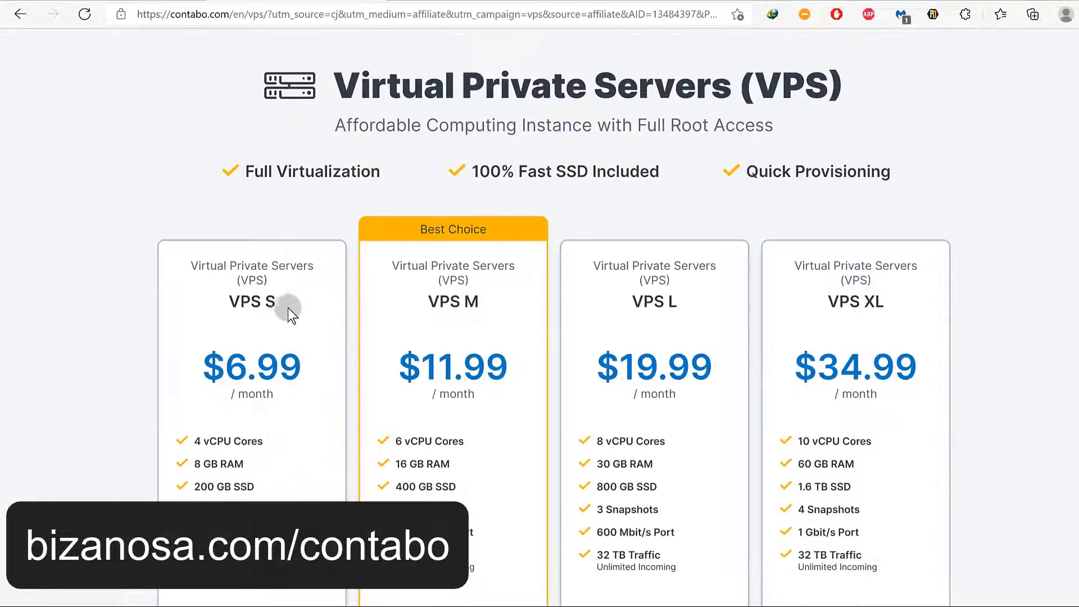
scroll(250, 407, "down", 3)
scroll(250, 405, "up", 5)
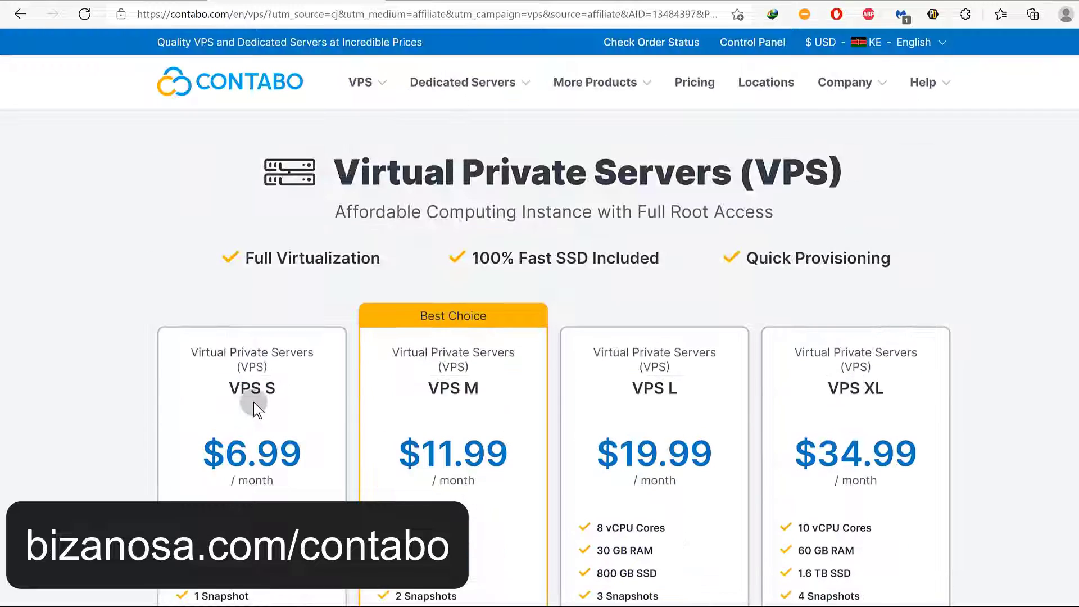
scroll(254, 403, "down", 2)
scroll(254, 403, "down", 1)
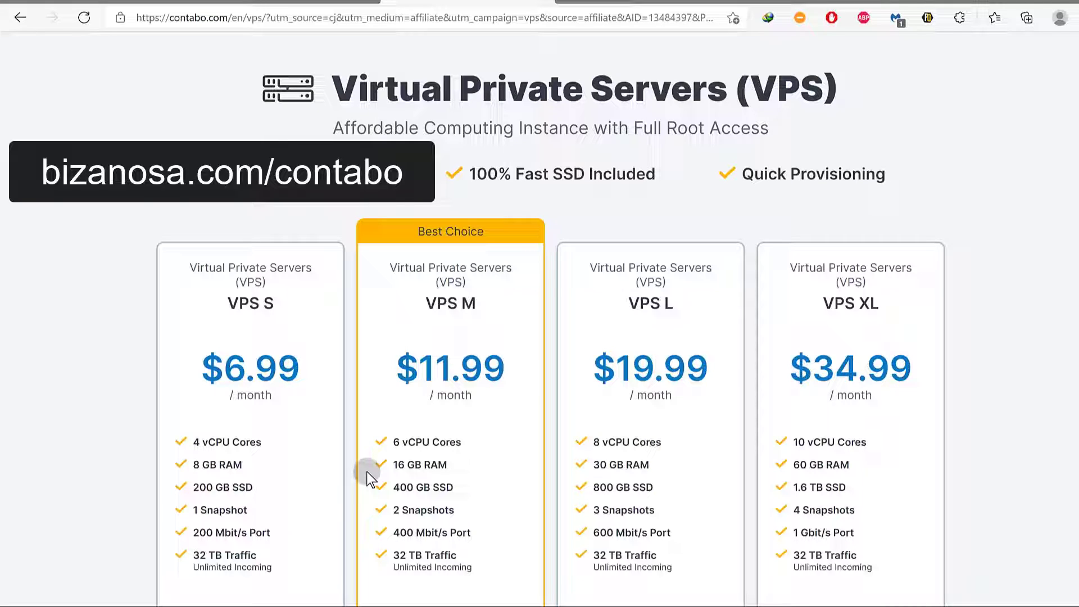
scroll(353, 453, "down", 3)
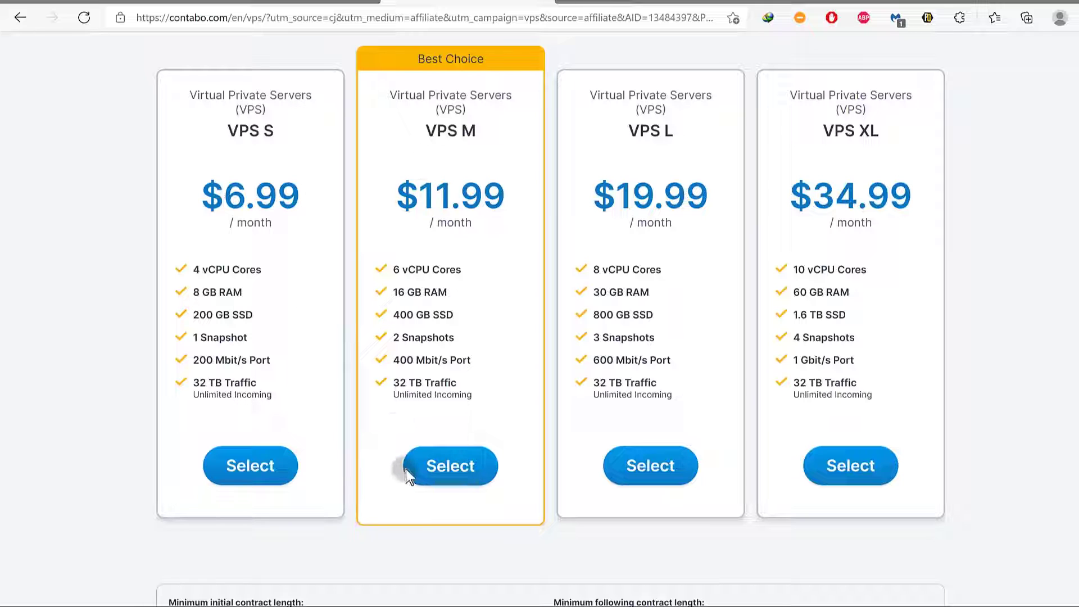
scroll(406, 470, "up", 5)
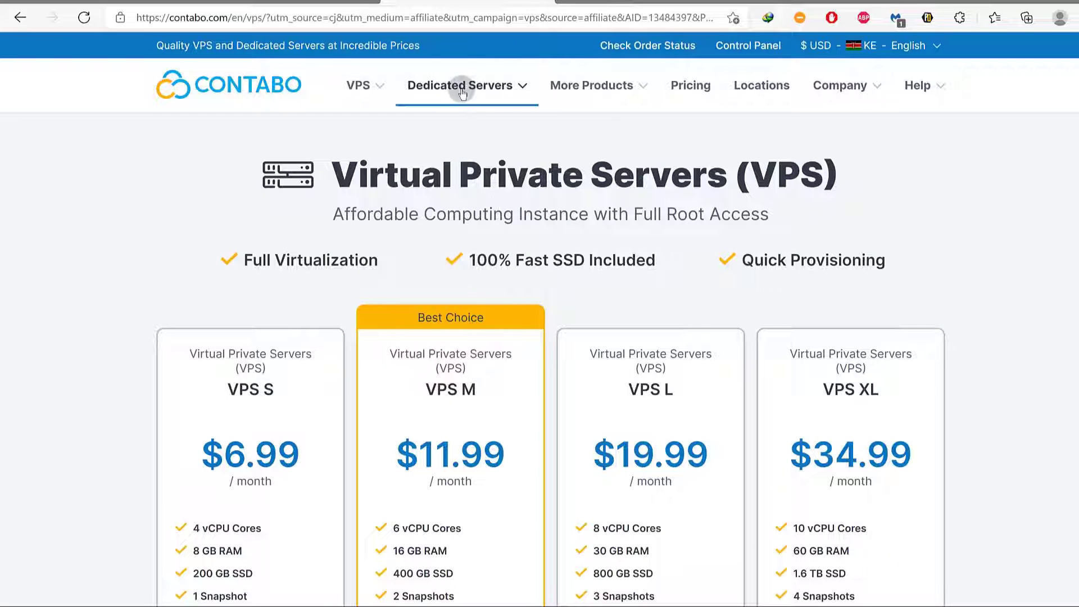
mouse_move(487, 87)
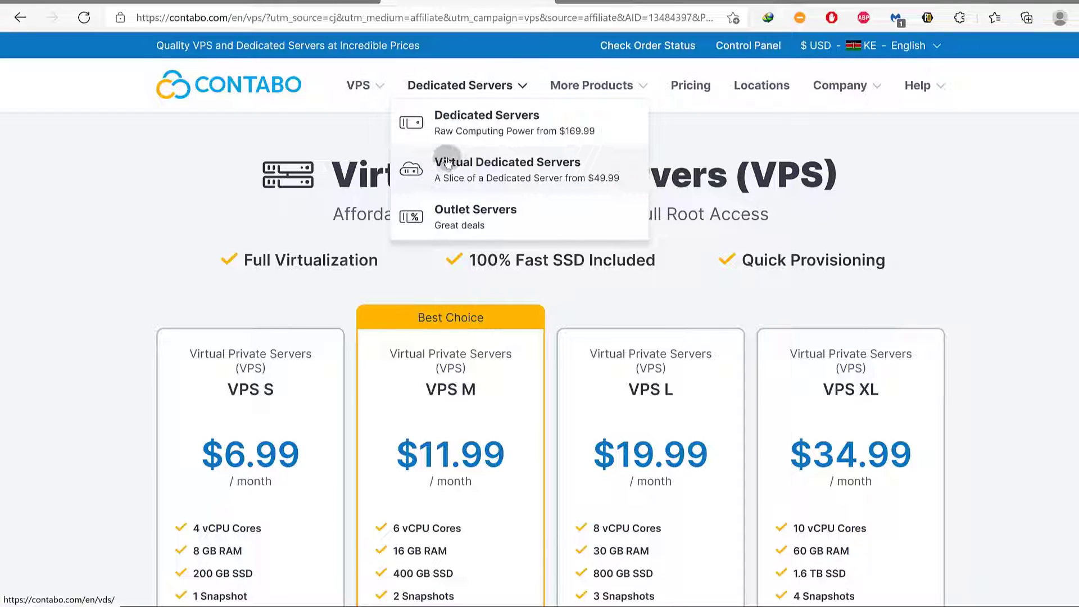
scroll(113, 378, "down", 3)
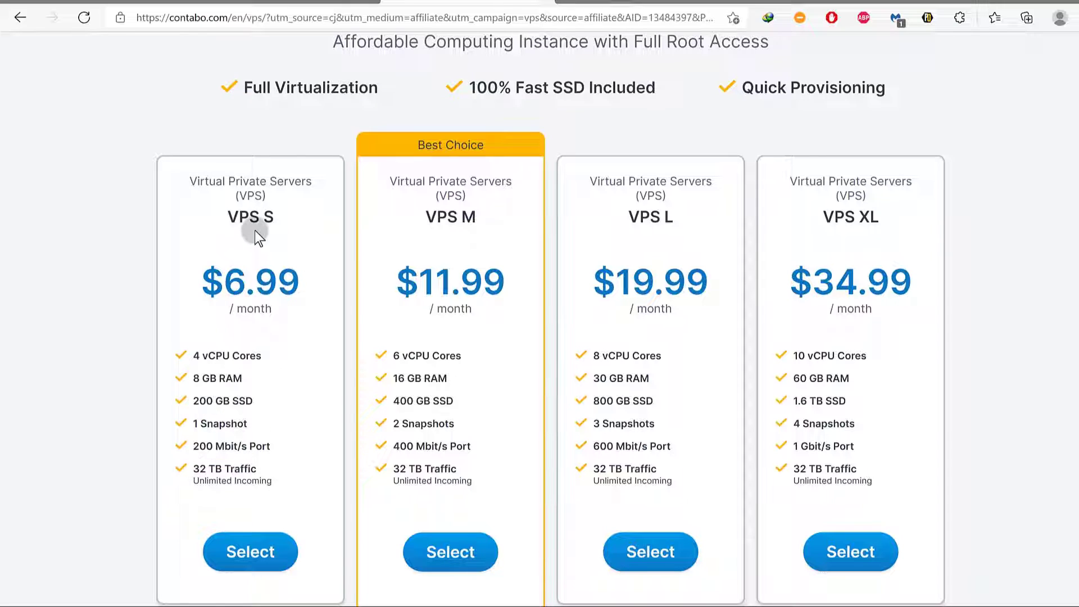
Select the VPS S plan and keep the 1 Month initial contract period
left_click(252, 564)
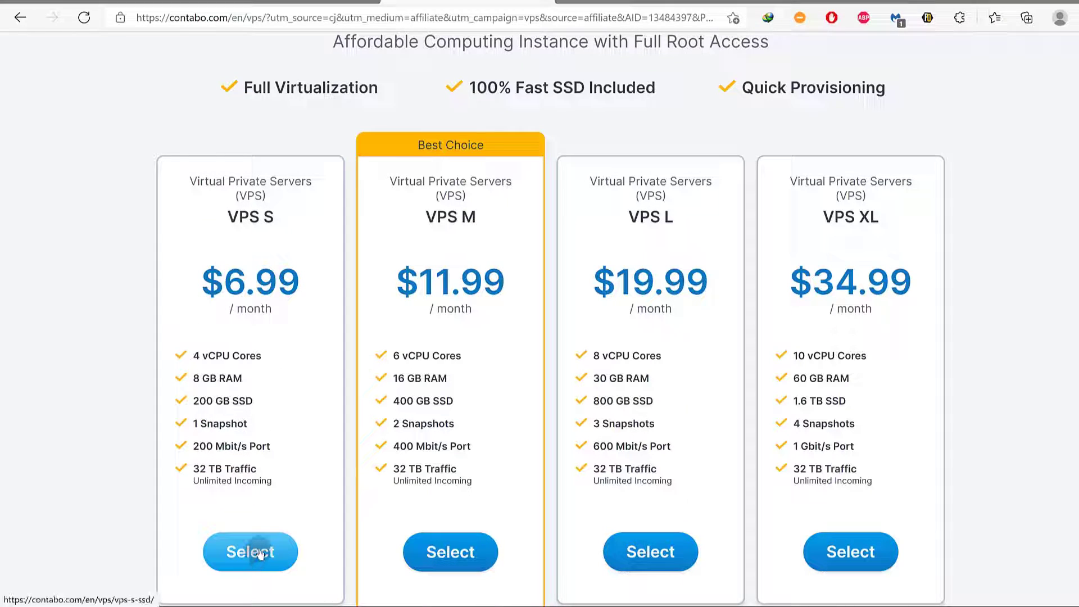
scroll(427, 237, "down", 2)
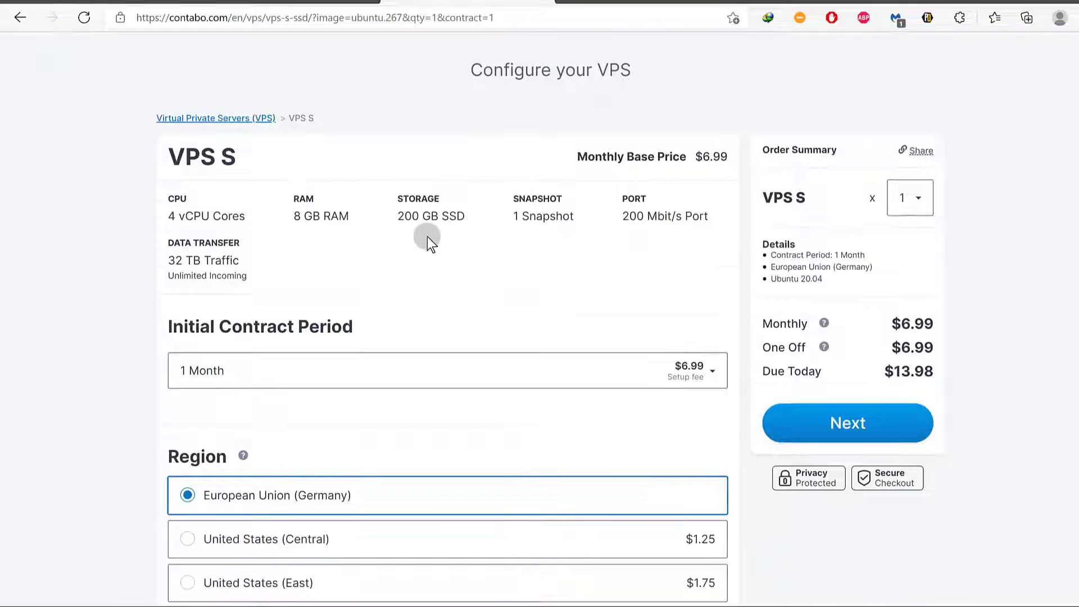
scroll(323, 288, "down", 2)
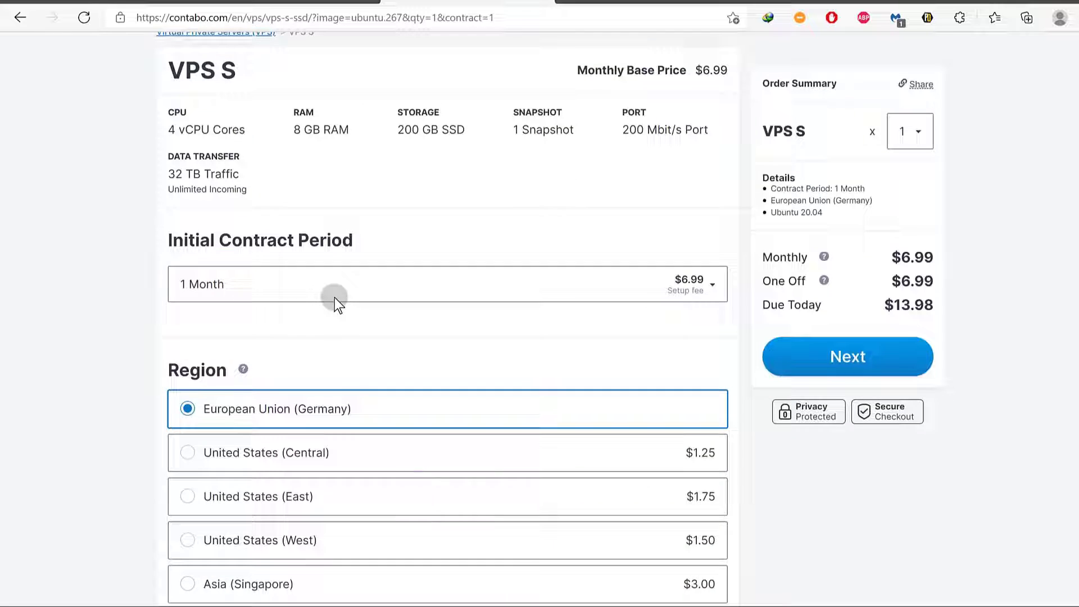
left_click(242, 287)
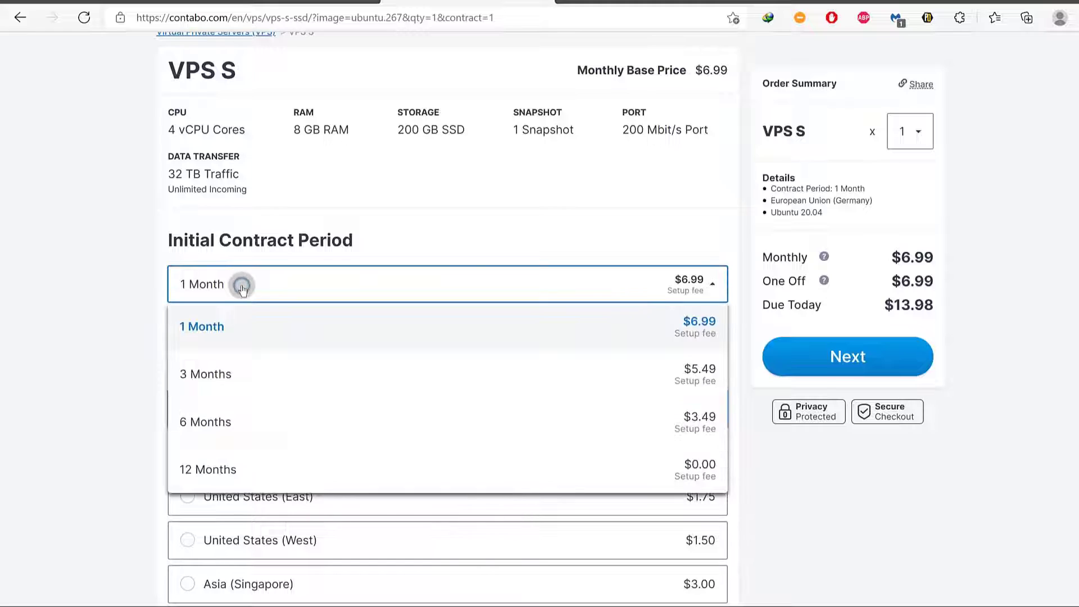
left_click(96, 416)
Compare United States (East) and Asia (Singapore) prices, then settle on European Union (Germany) at $13.98
scroll(230, 325, "down", 2)
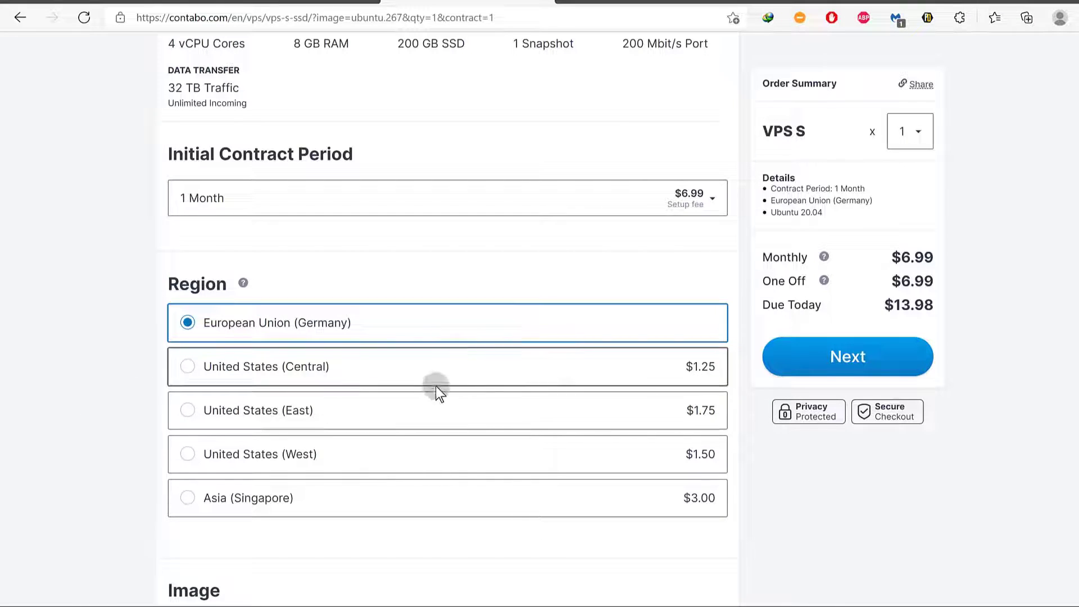
double_click(906, 251)
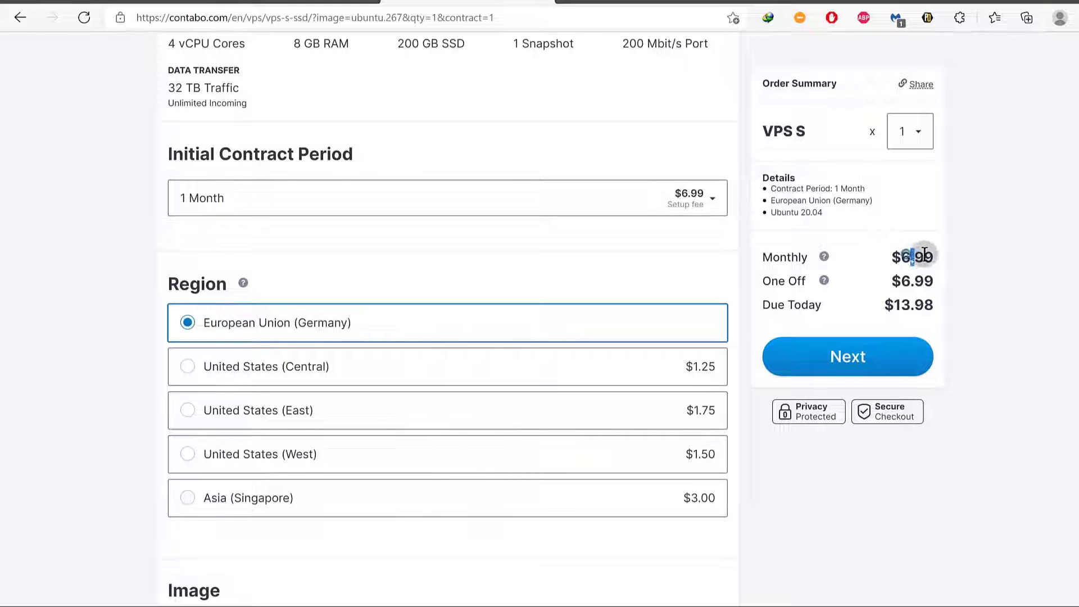
left_click(930, 259)
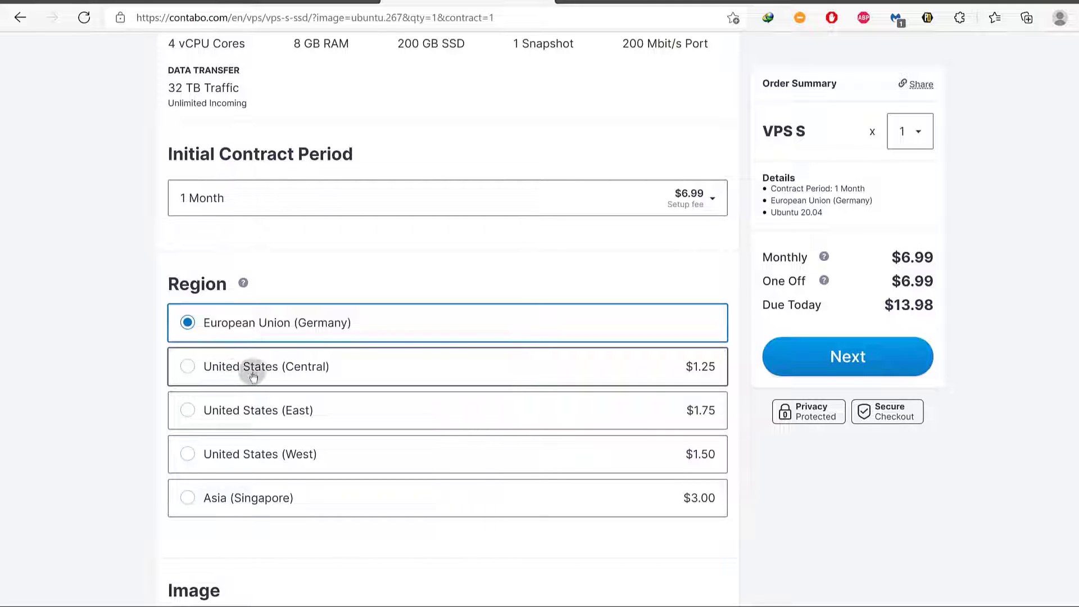
left_click(188, 410)
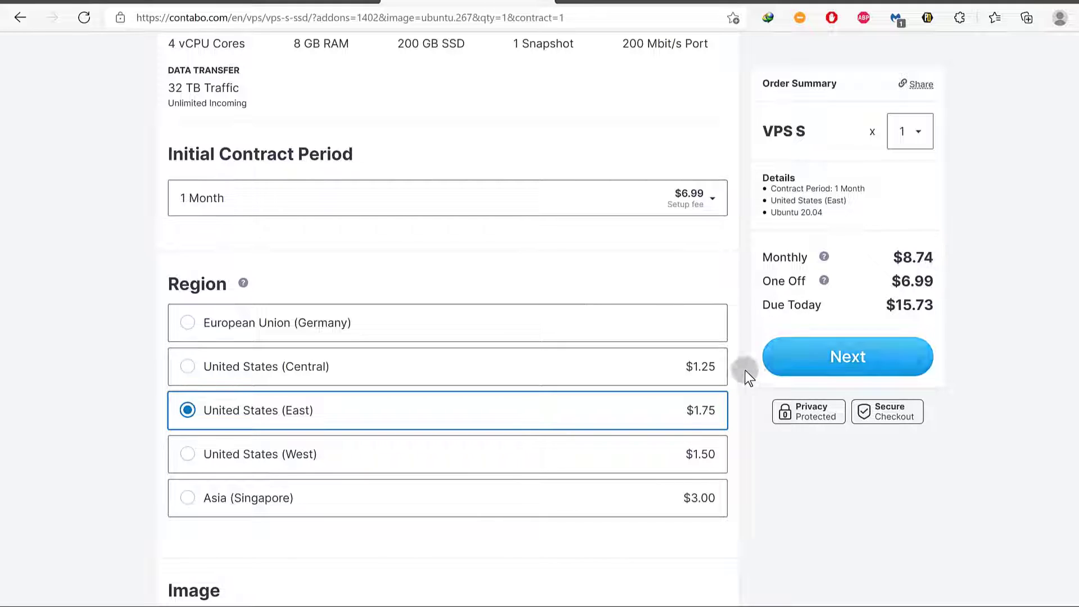
left_click(189, 499)
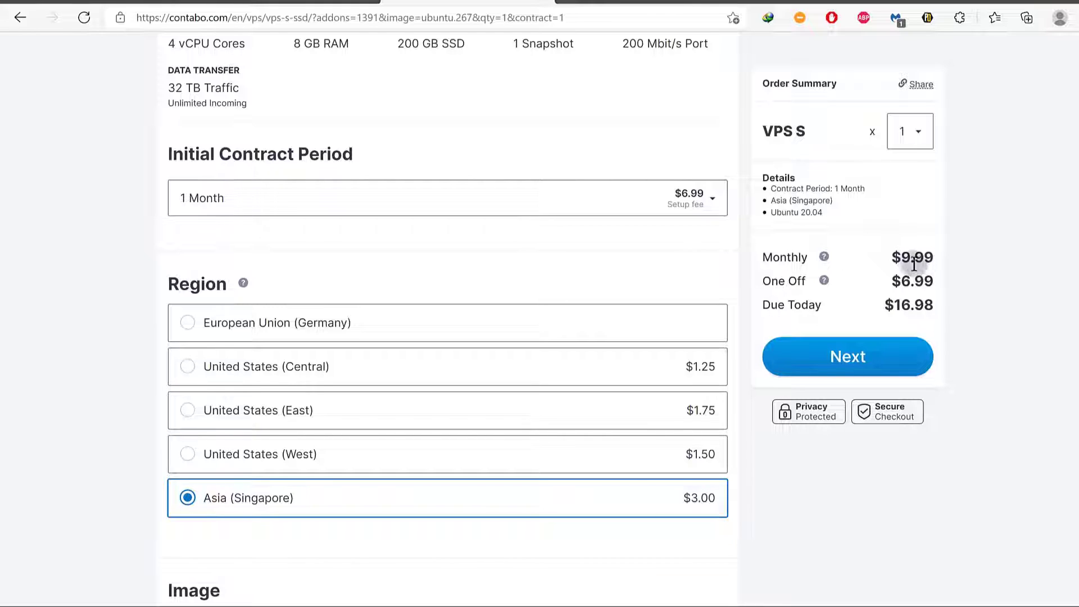
left_click(192, 321)
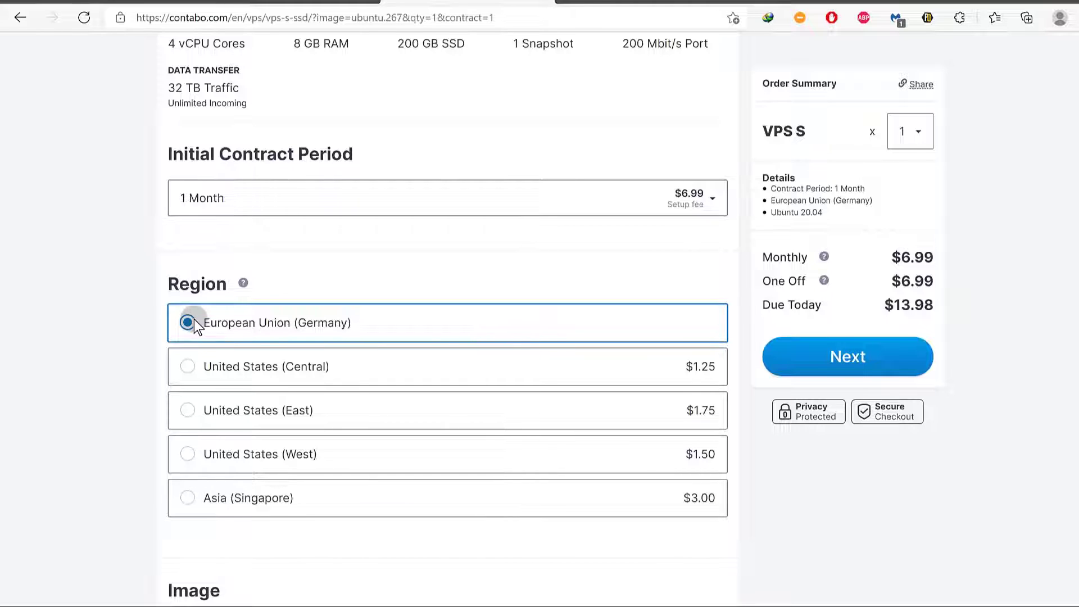
left_click(422, 345)
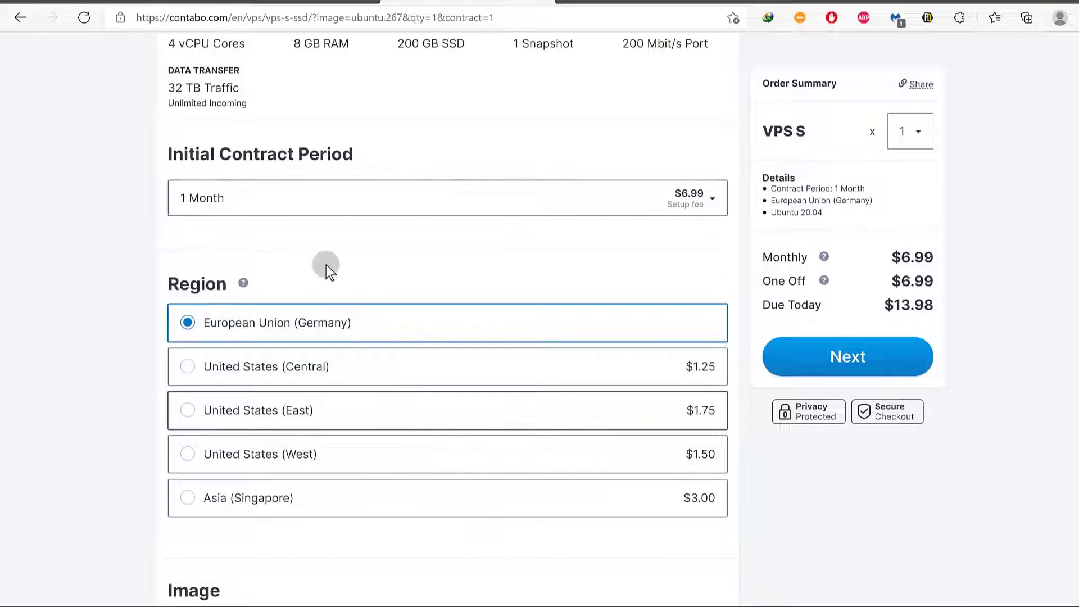
scroll(326, 288, "down", 1)
scroll(326, 288, "down", 1)
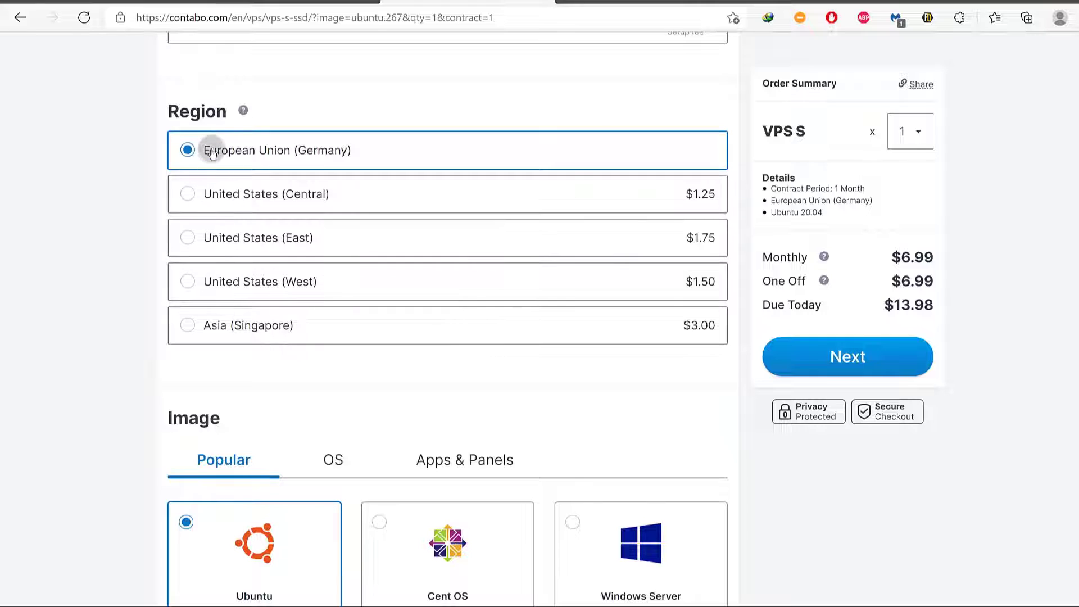
scroll(346, 353, "down", 1)
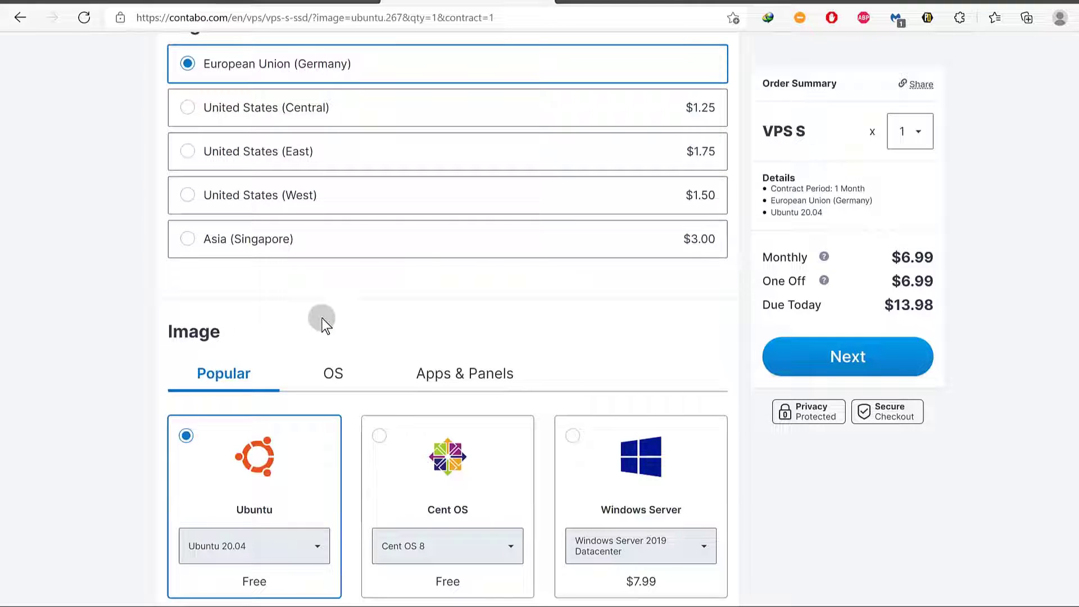
scroll(321, 318, "down", 2)
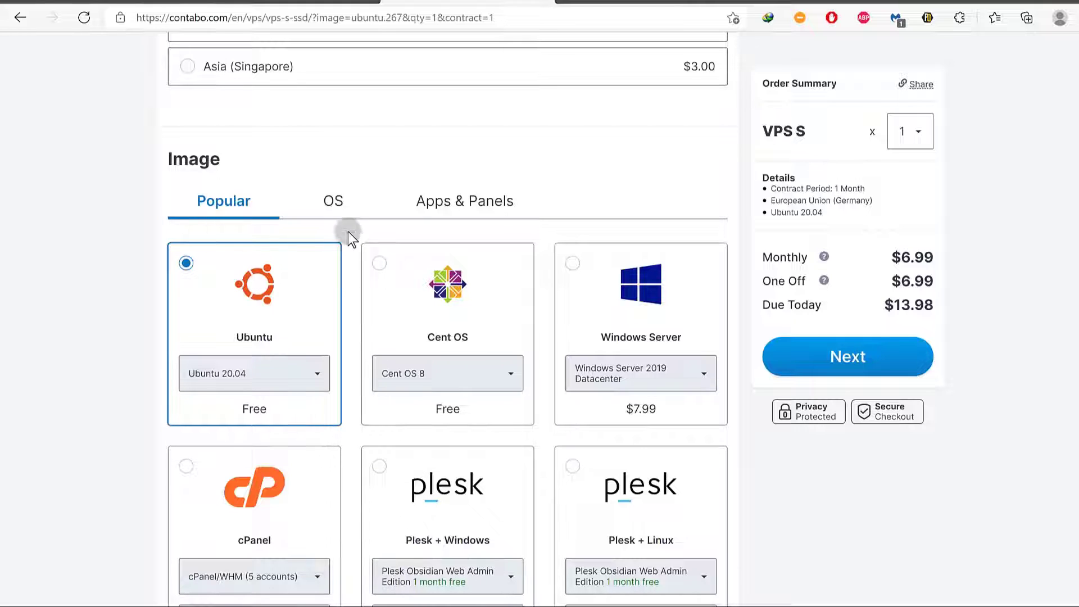
left_click(333, 202)
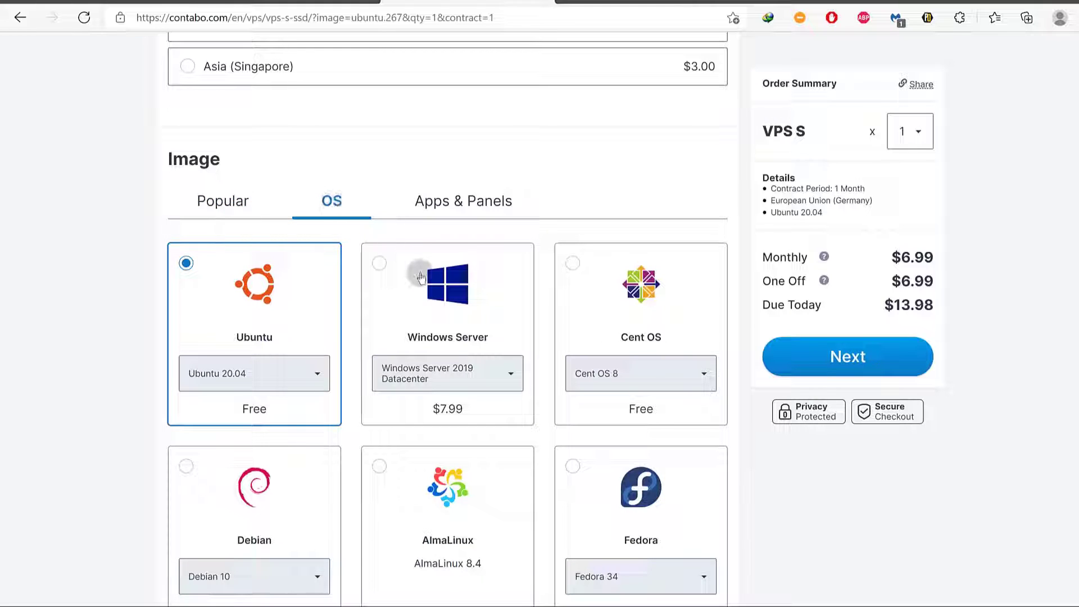
scroll(642, 376, "down", 2)
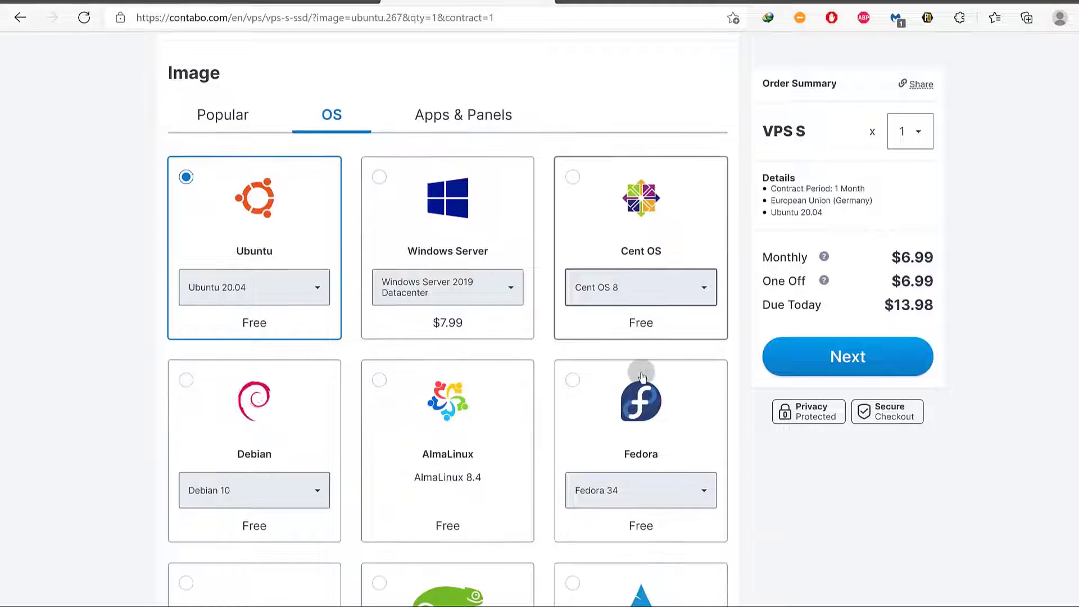
left_click(297, 287)
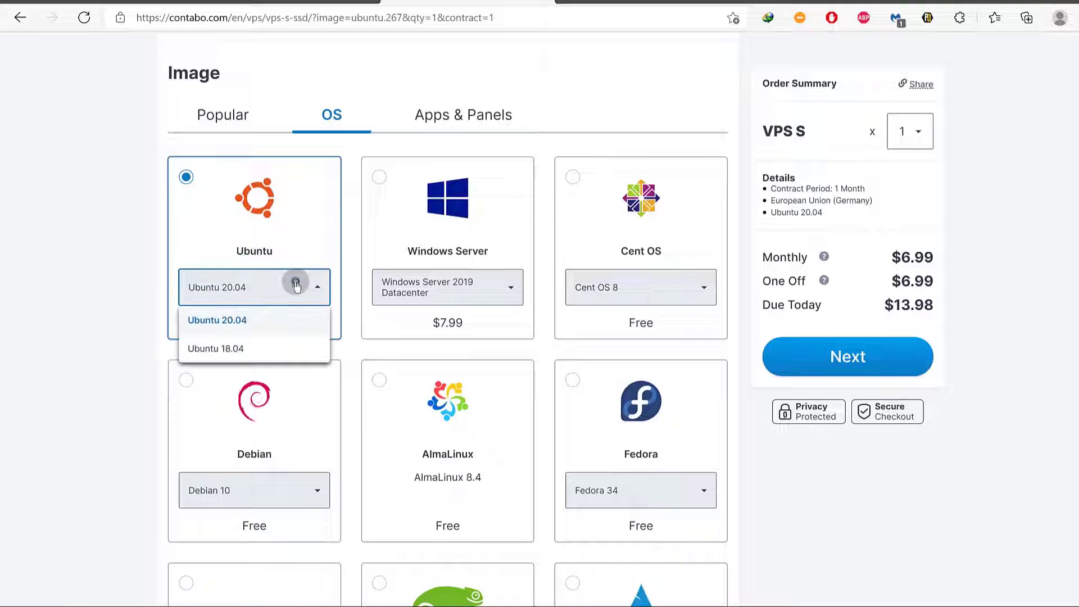
left_click(297, 287)
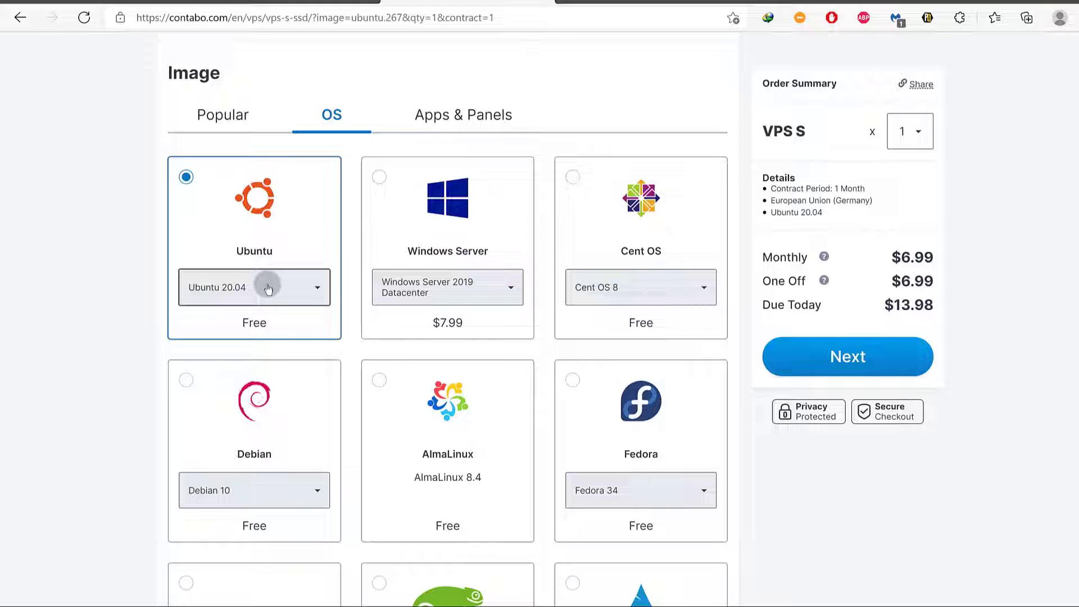
scroll(468, 521, "up", 4)
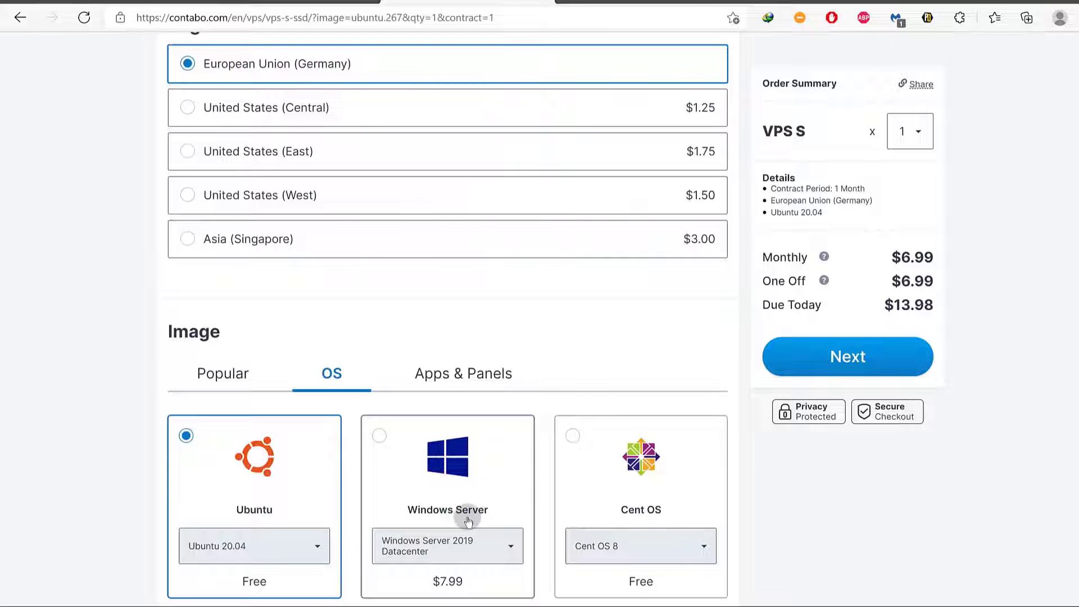
scroll(313, 495, "down", 3)
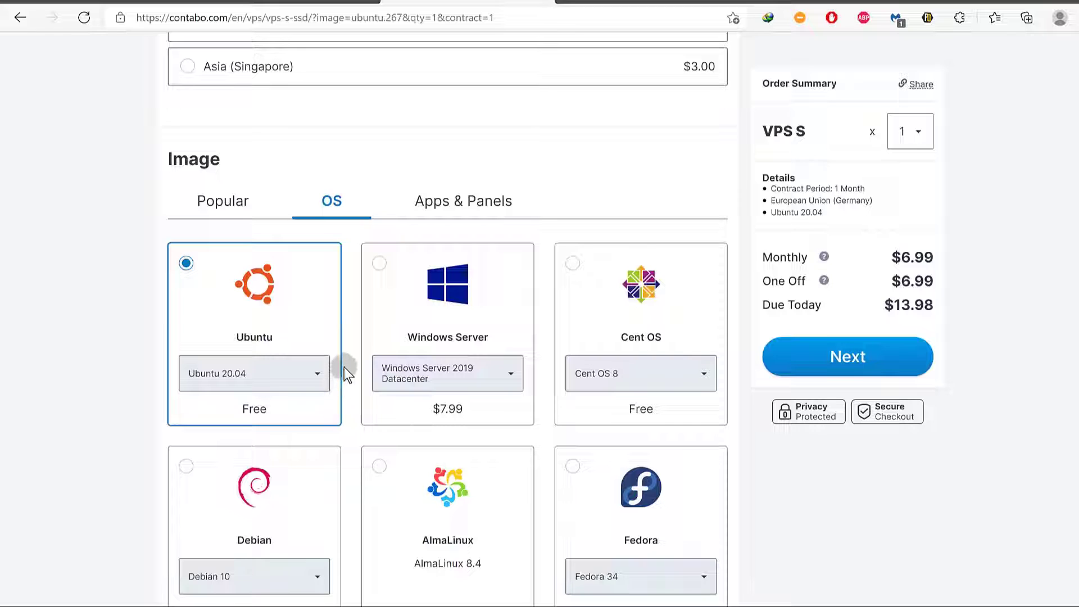
left_click(254, 376)
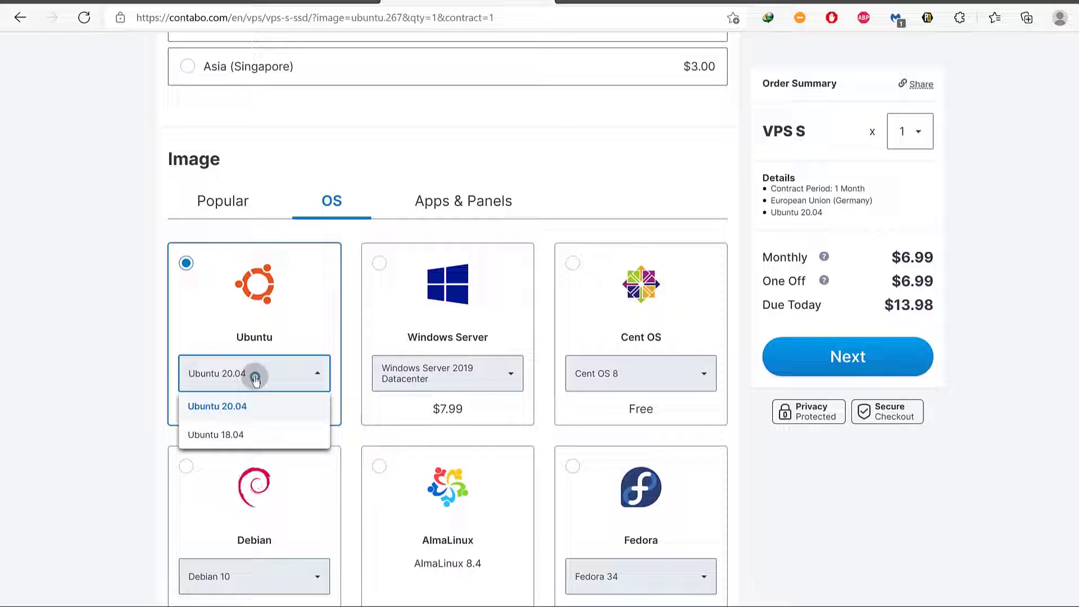
left_click(242, 410)
left_click(244, 410)
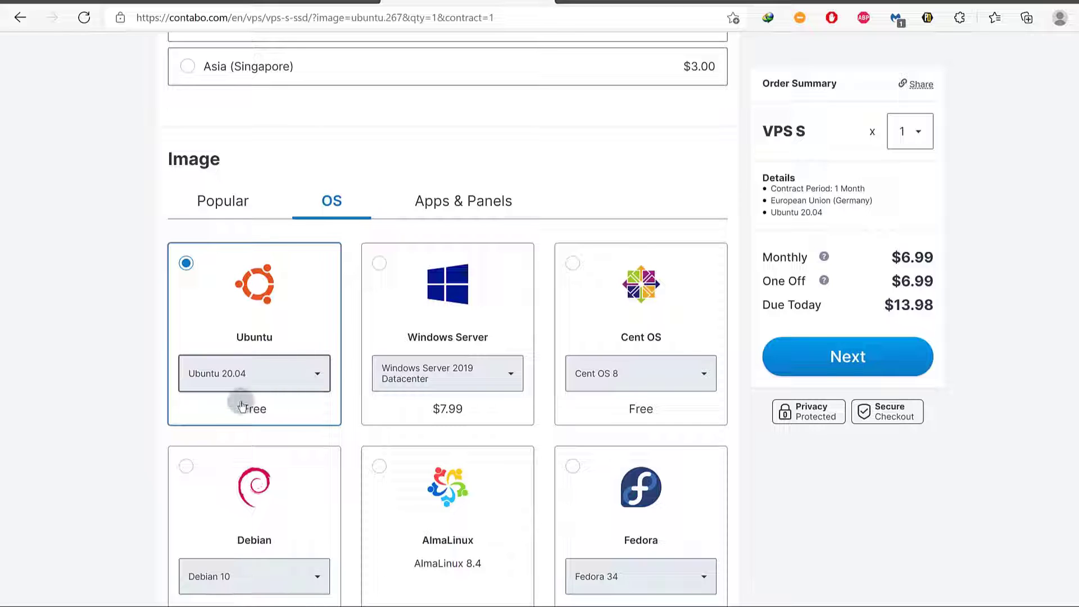
left_click(234, 374)
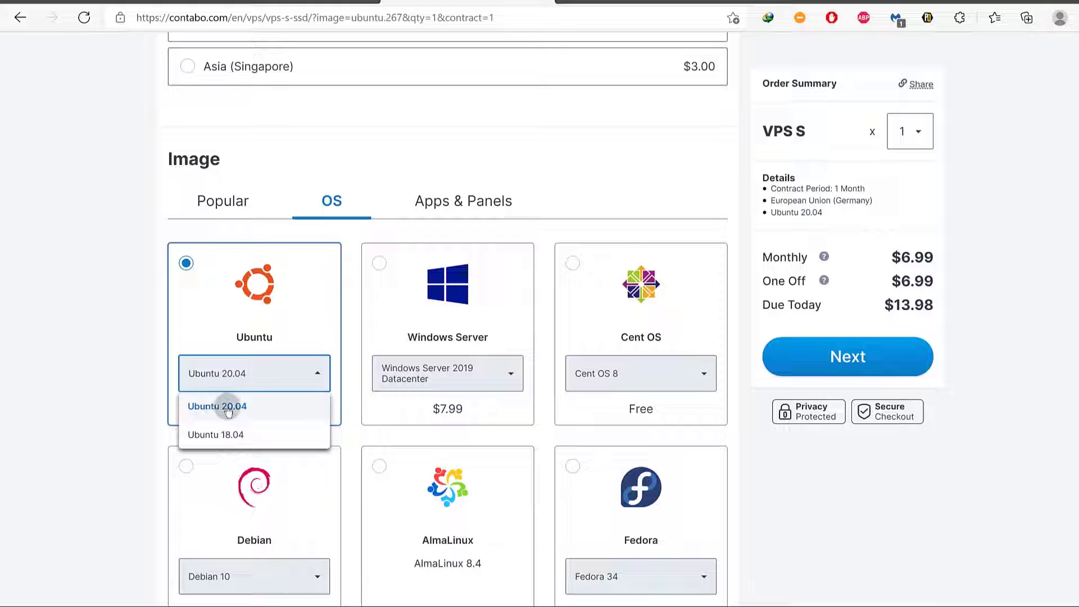
left_click(263, 412)
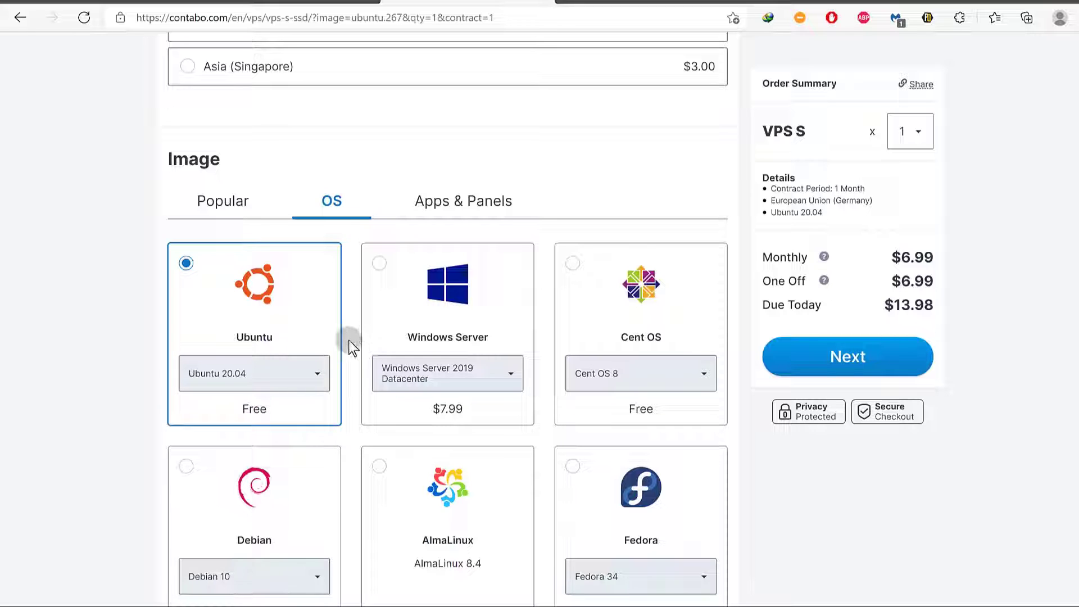
scroll(349, 341, "down", 8)
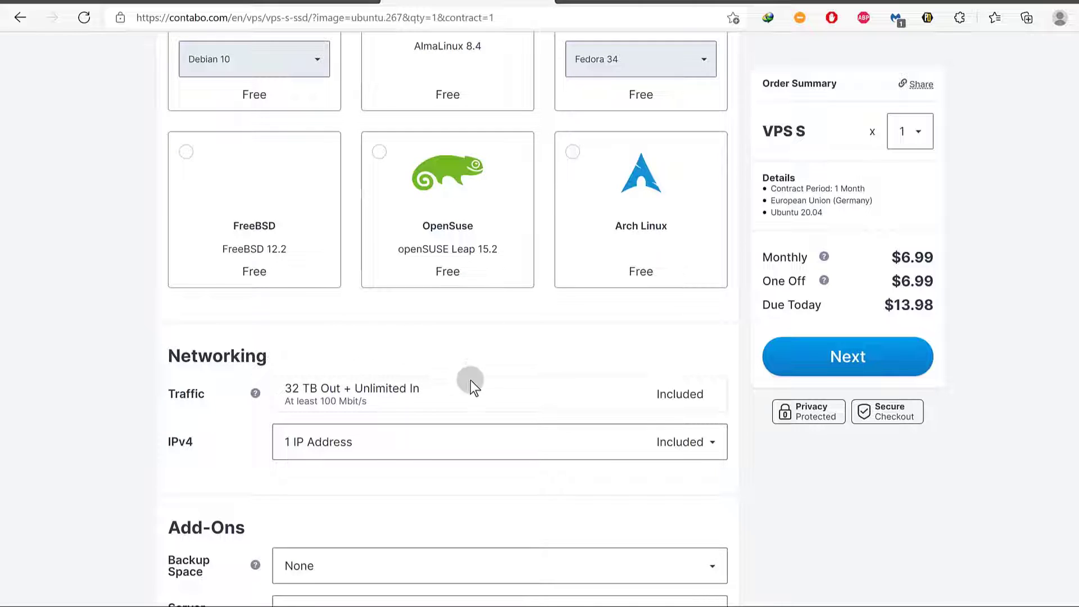
scroll(369, 447, "down", 3)
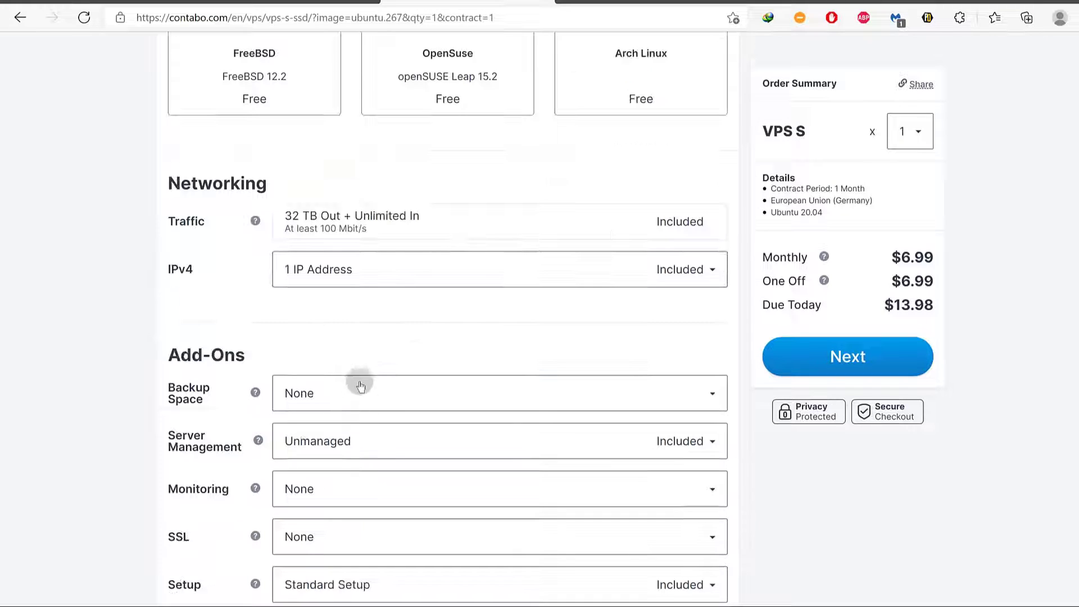
left_click(508, 271)
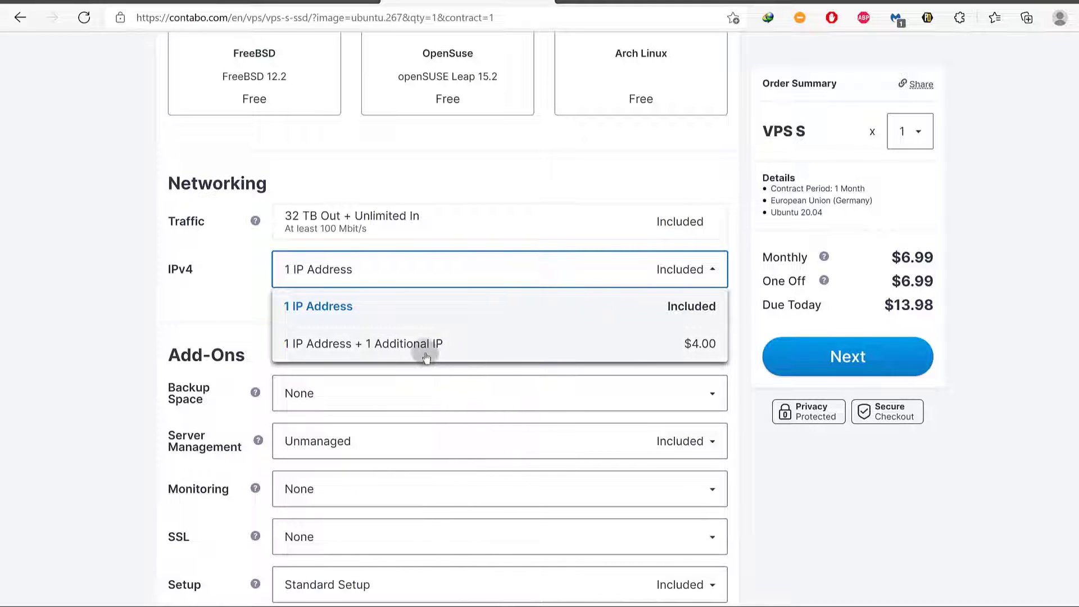
left_click(682, 345)
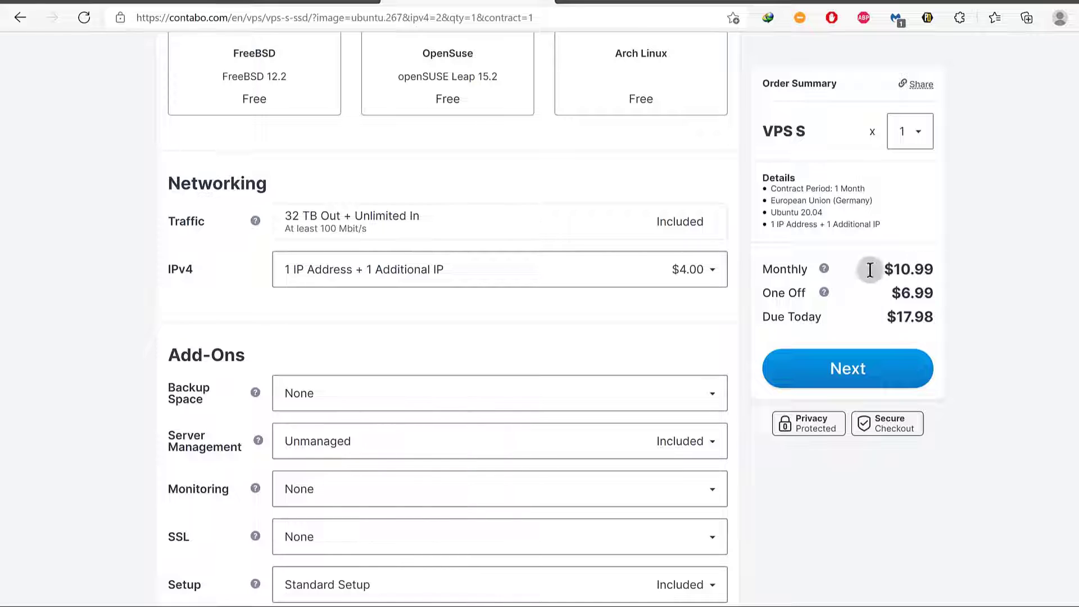
left_click(695, 270)
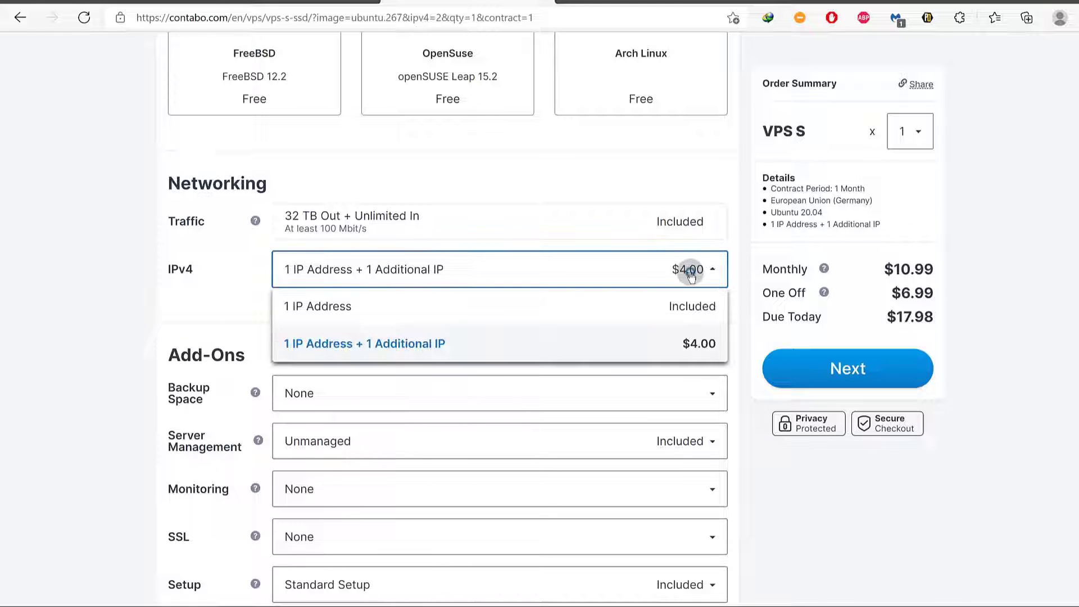
left_click(344, 307)
scroll(434, 319, "down", 2)
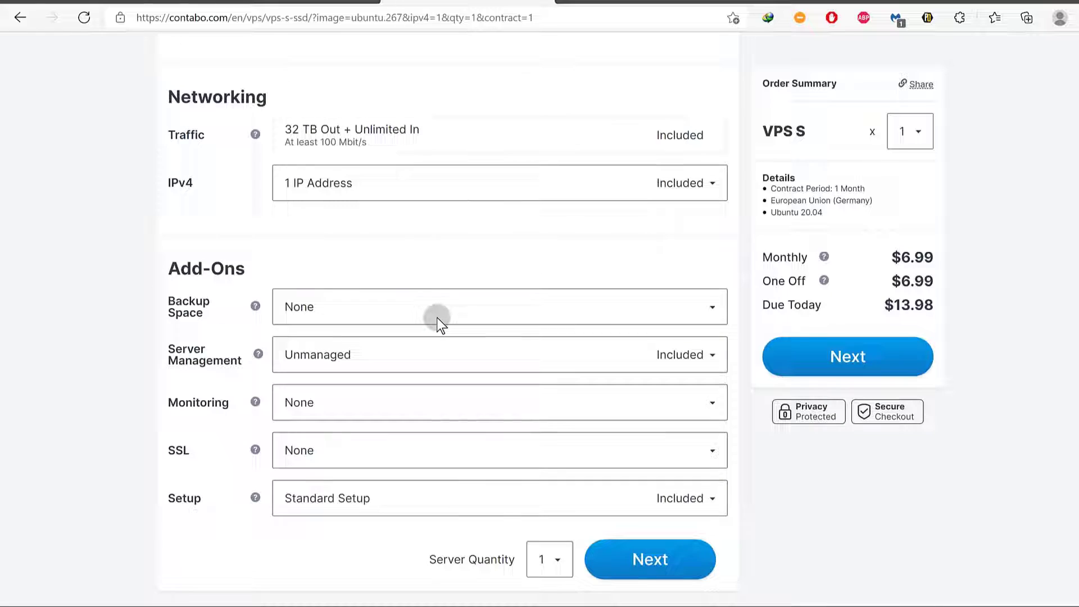
left_click(394, 316)
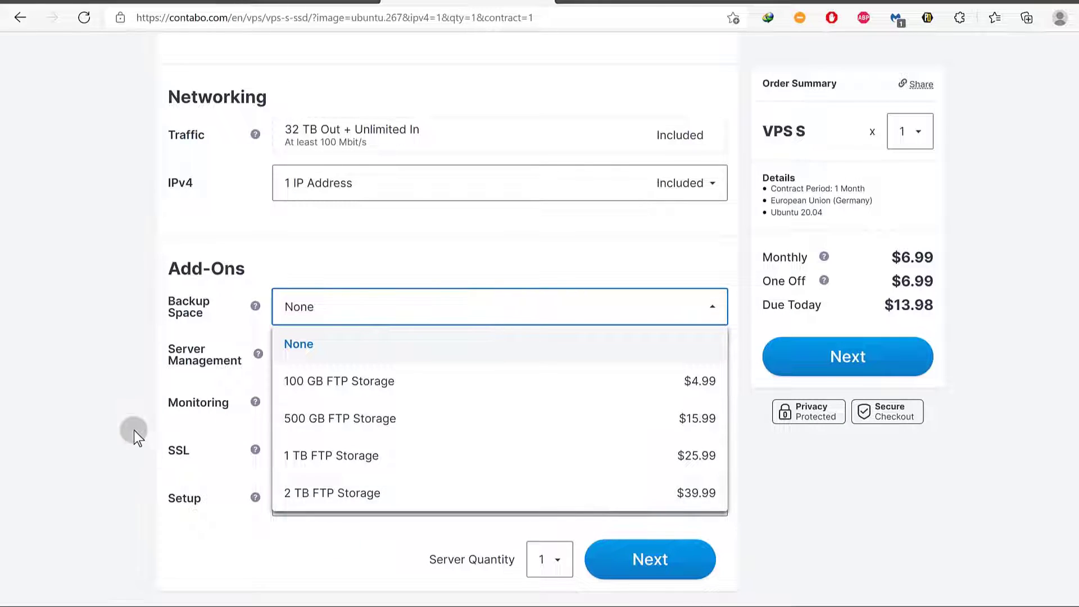
left_click(139, 414)
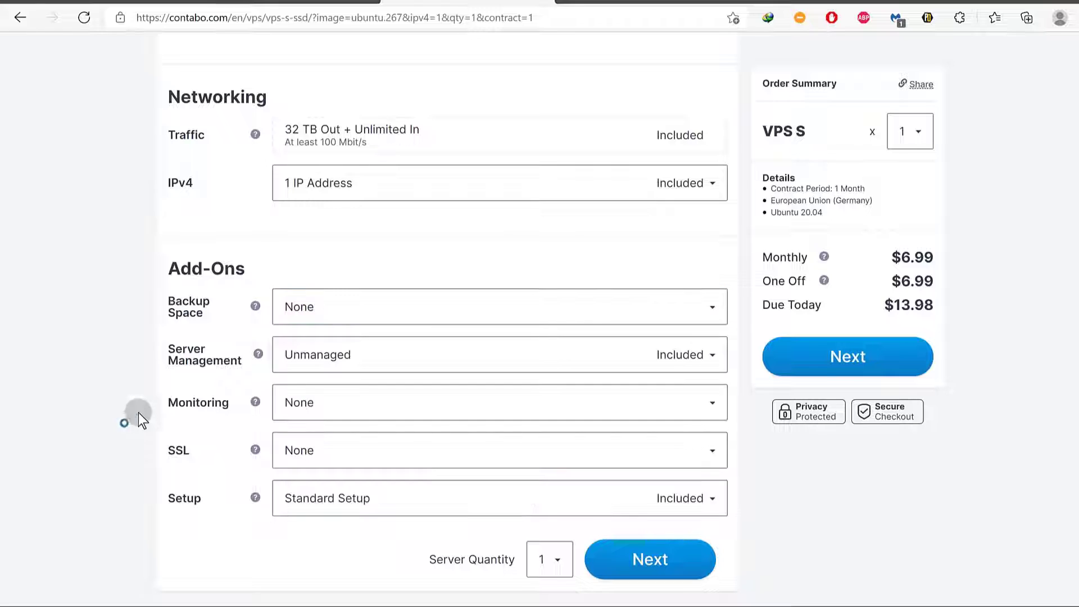
left_click(424, 363)
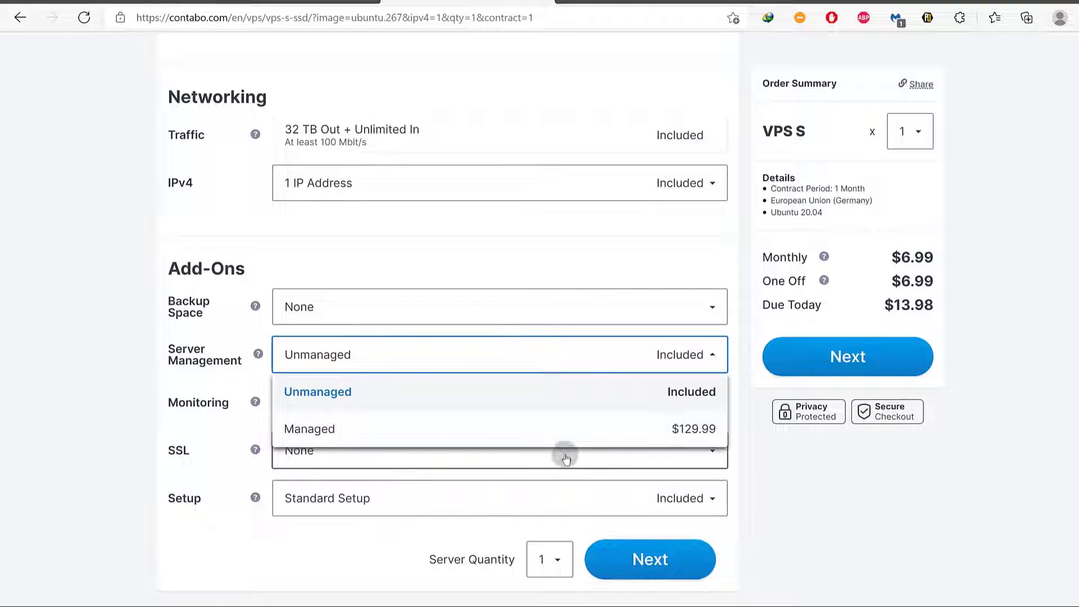
left_click(652, 429)
left_click(344, 404)
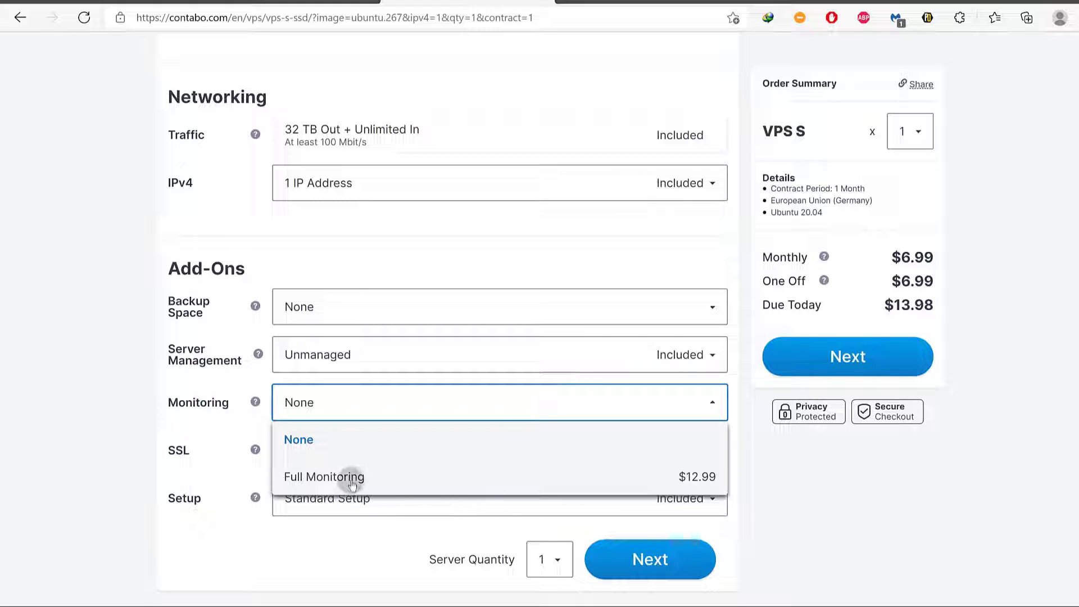
left_click(311, 441)
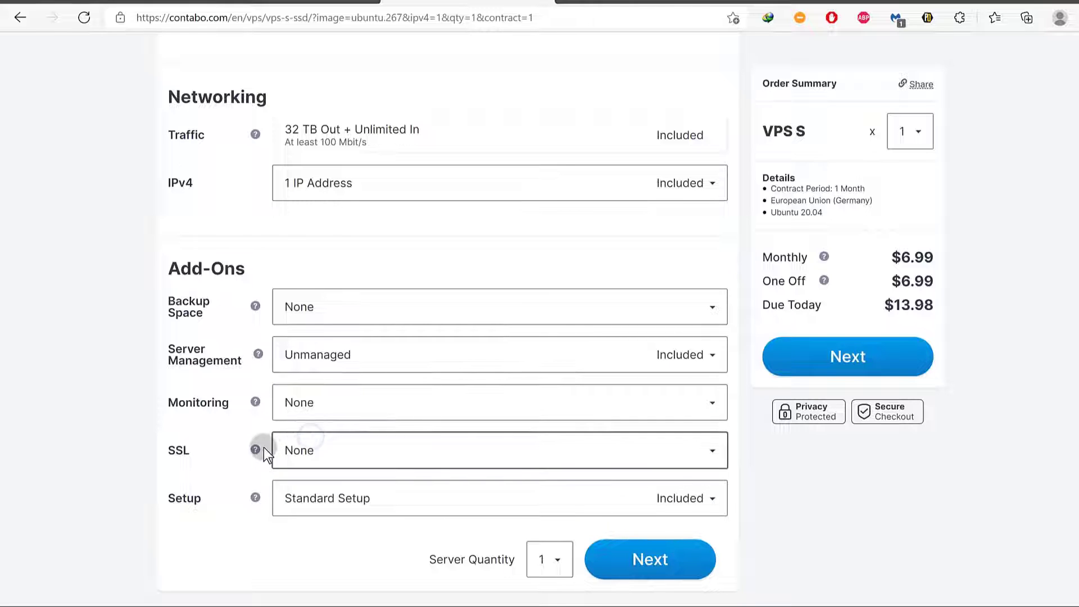
left_click(328, 455)
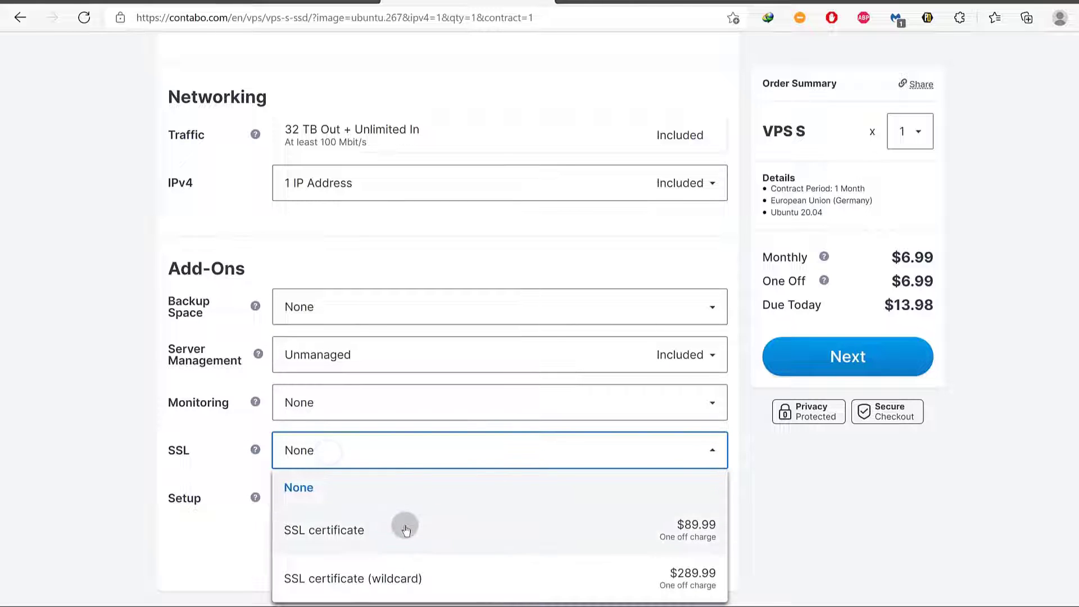
scroll(386, 579, "down", 2)
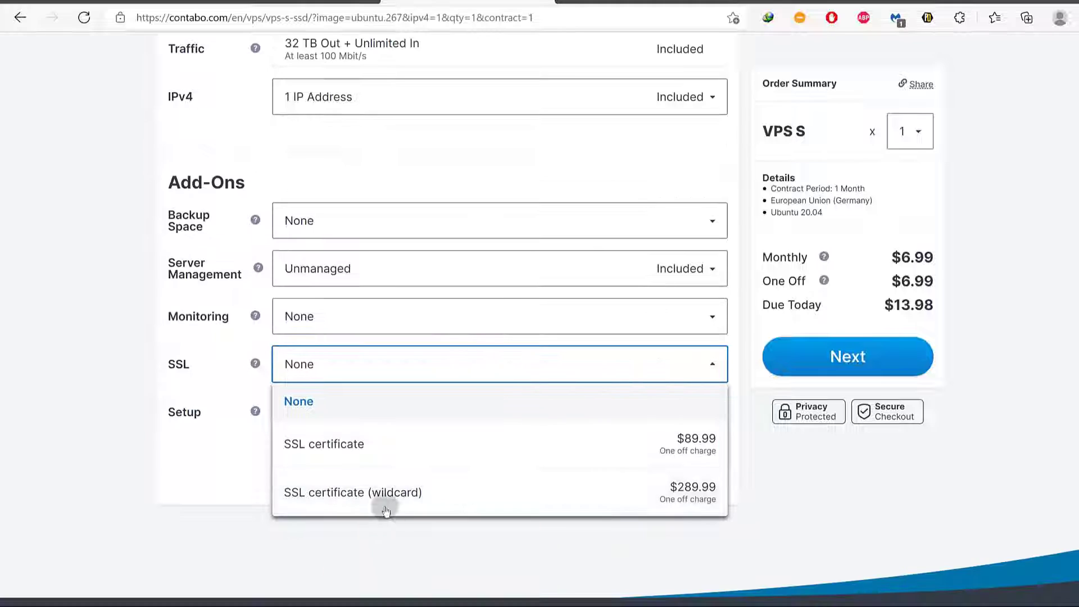
left_click(314, 405)
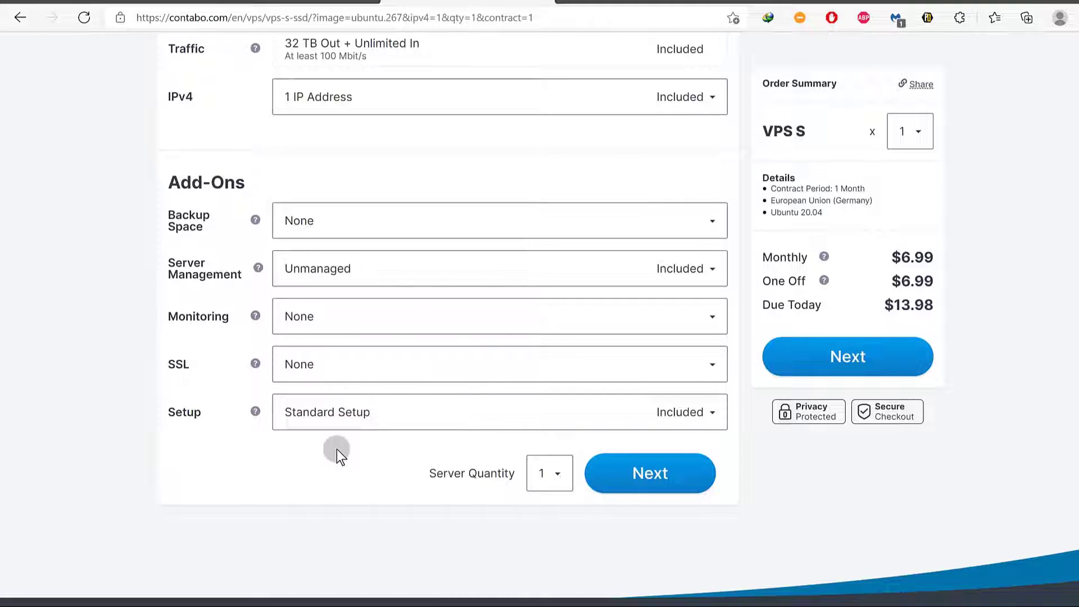
left_click(313, 362)
left_click(313, 363)
left_click(387, 409)
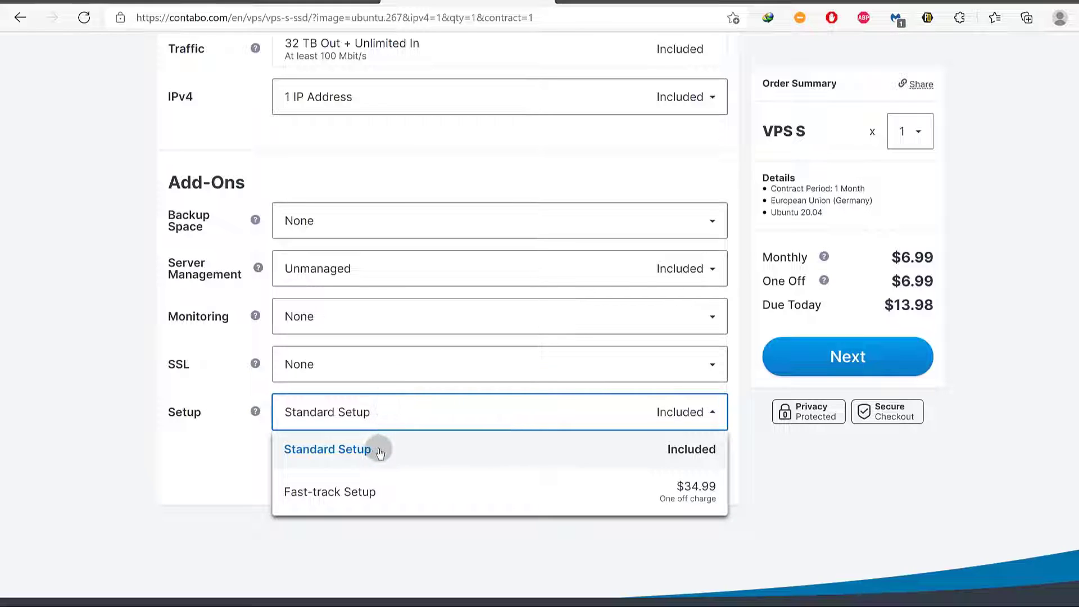
left_click(359, 497)
left_click(288, 468)
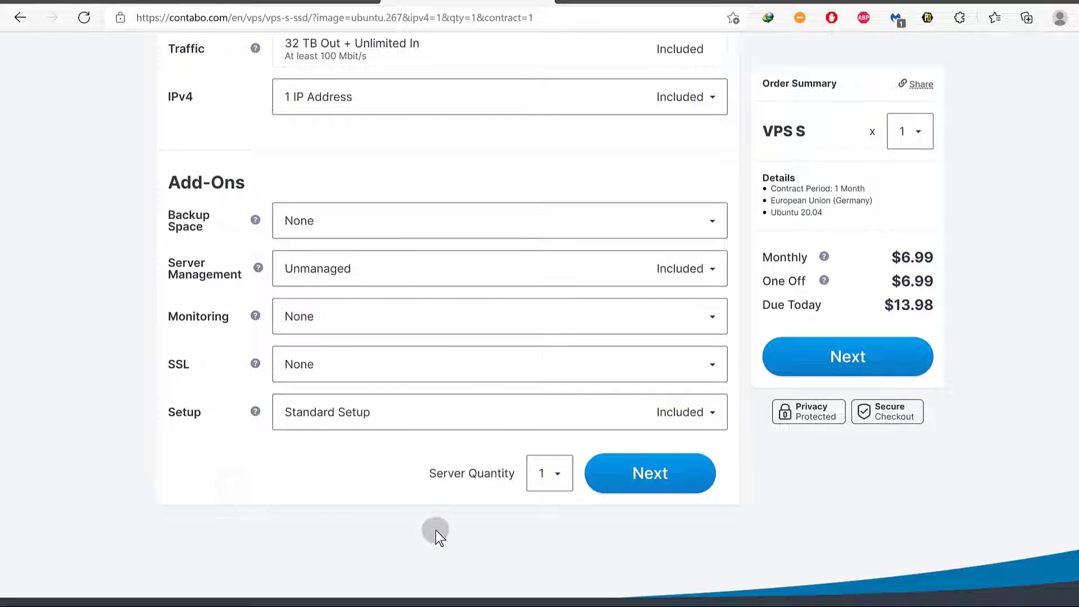
left_click(560, 476)
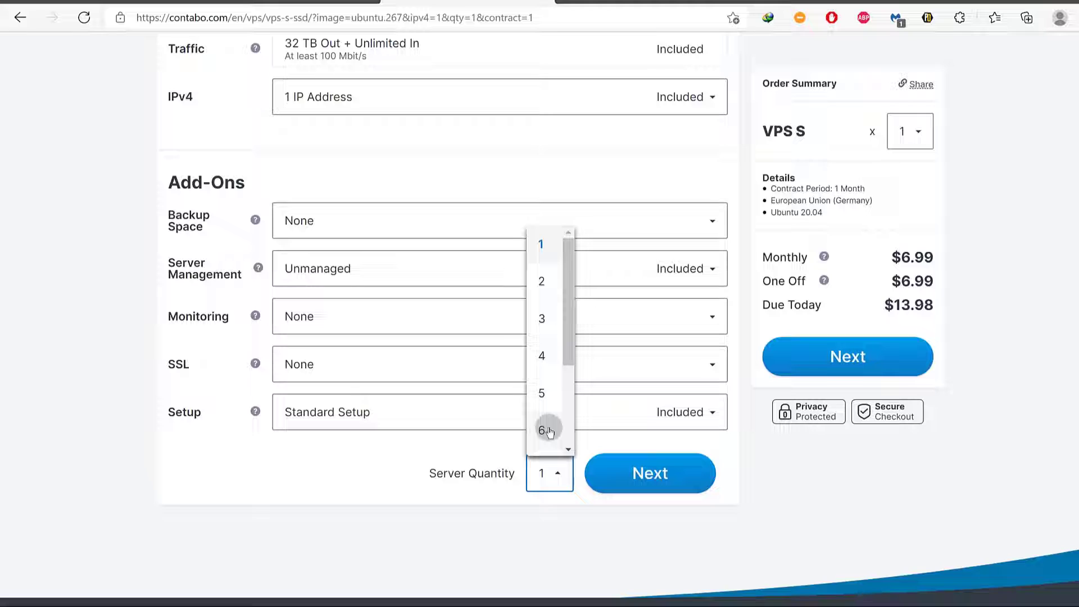
left_click(571, 533)
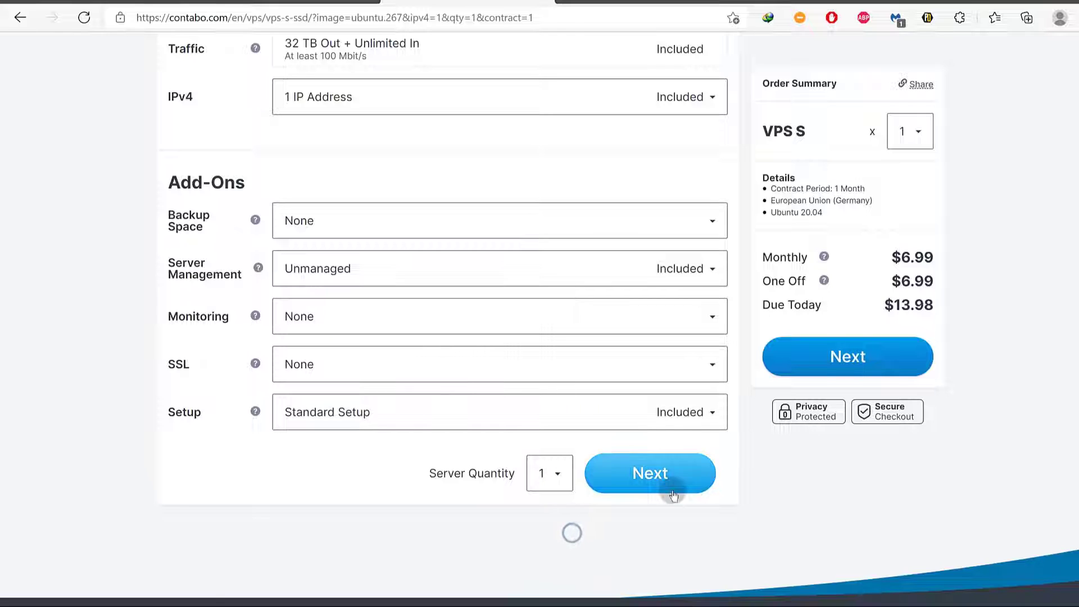
scroll(821, 531, "up", 9)
scroll(483, 379, "down", 9)
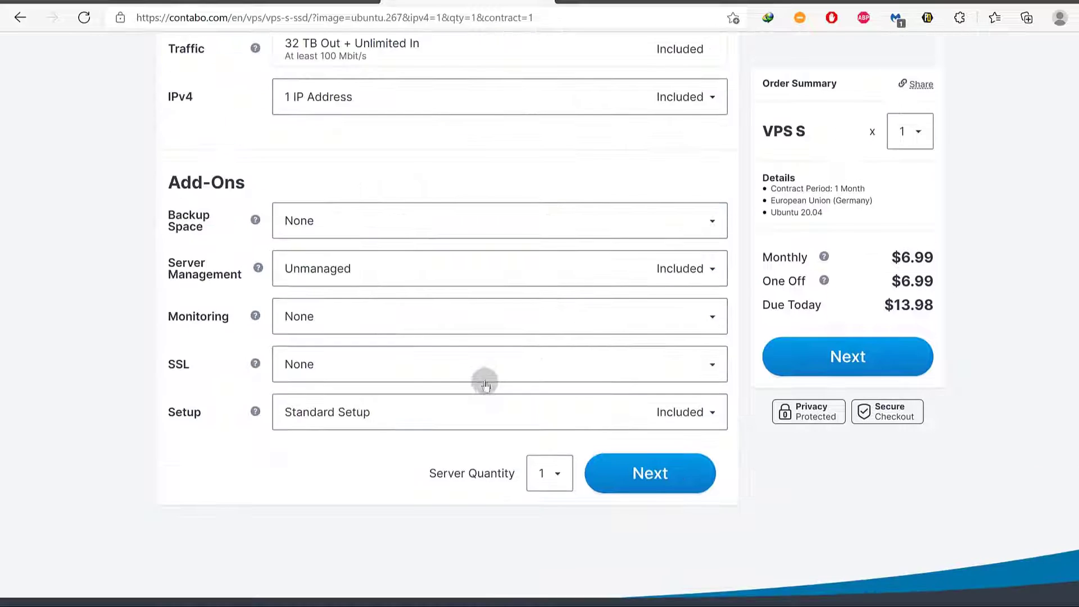
scroll(319, 526, "up", 2)
scroll(318, 525, "up", 2)
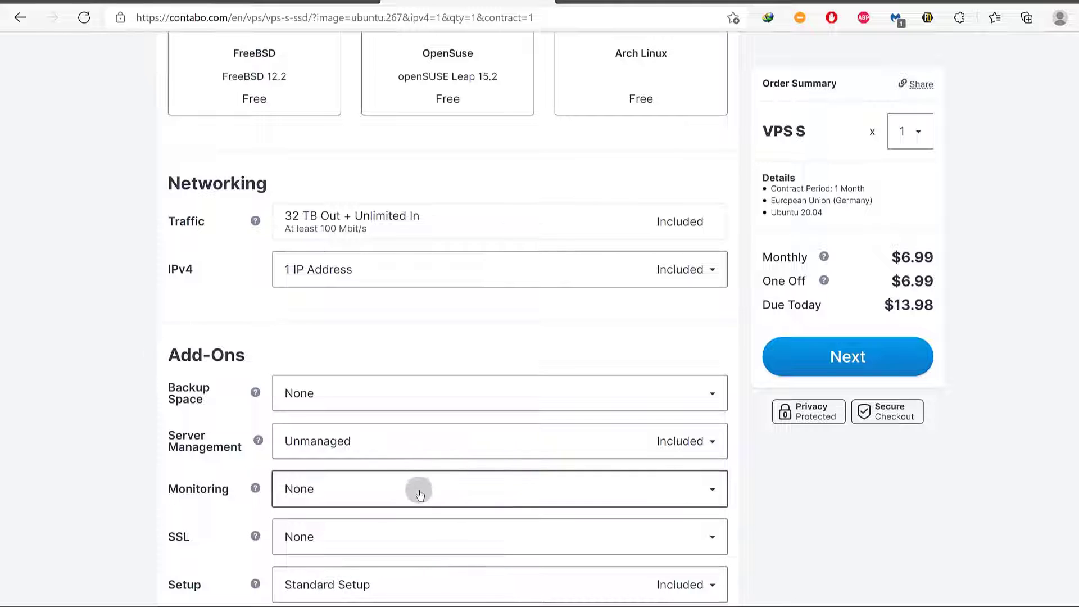
scroll(388, 472, "up", 15)
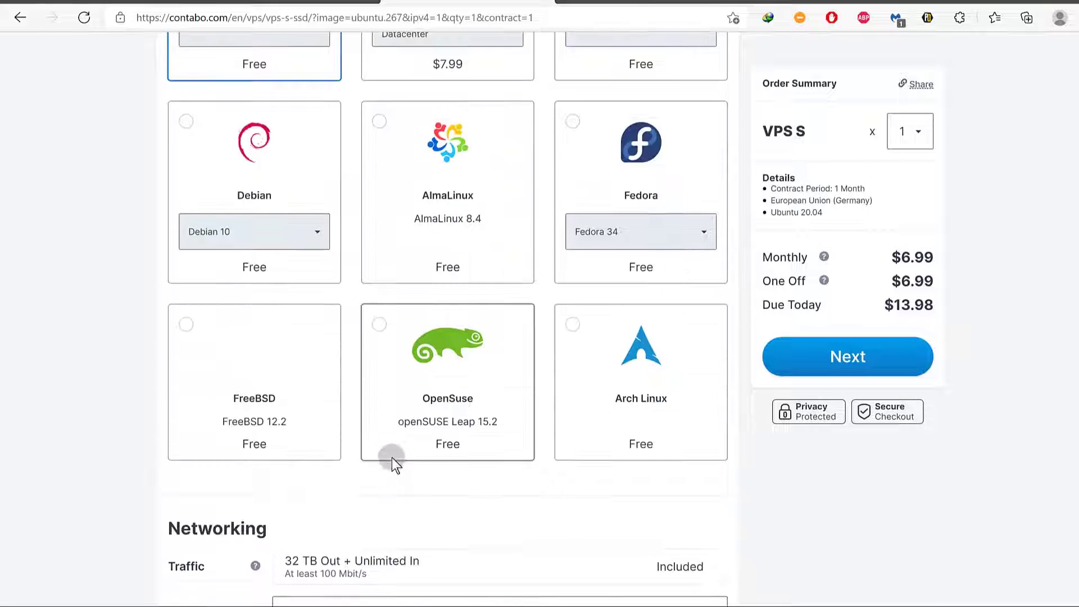
scroll(371, 445, "up", 4)
scroll(416, 360, "up", 7)
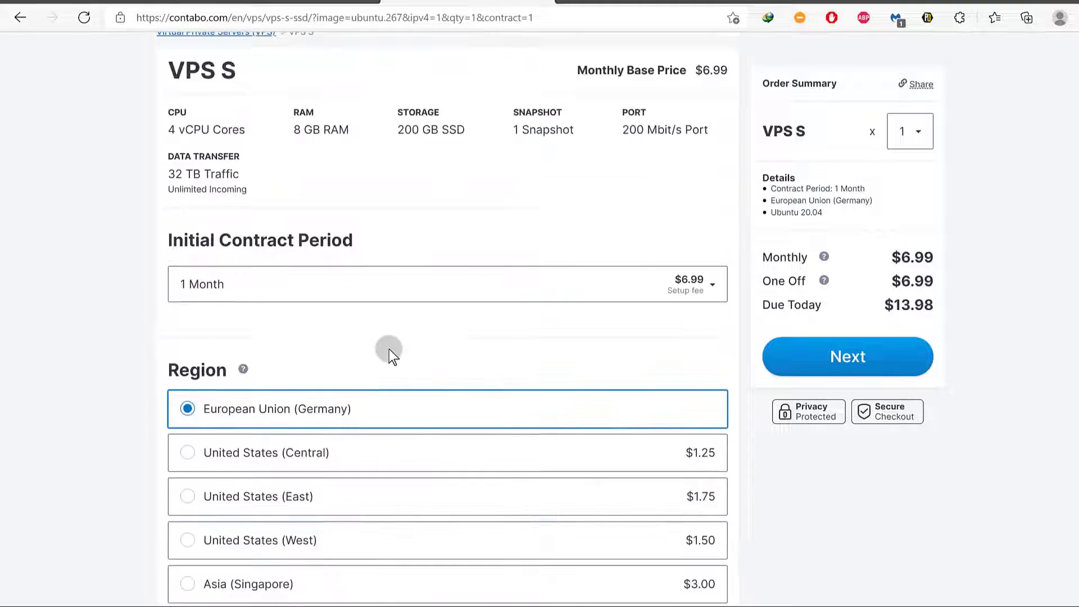
left_click(847, 360)
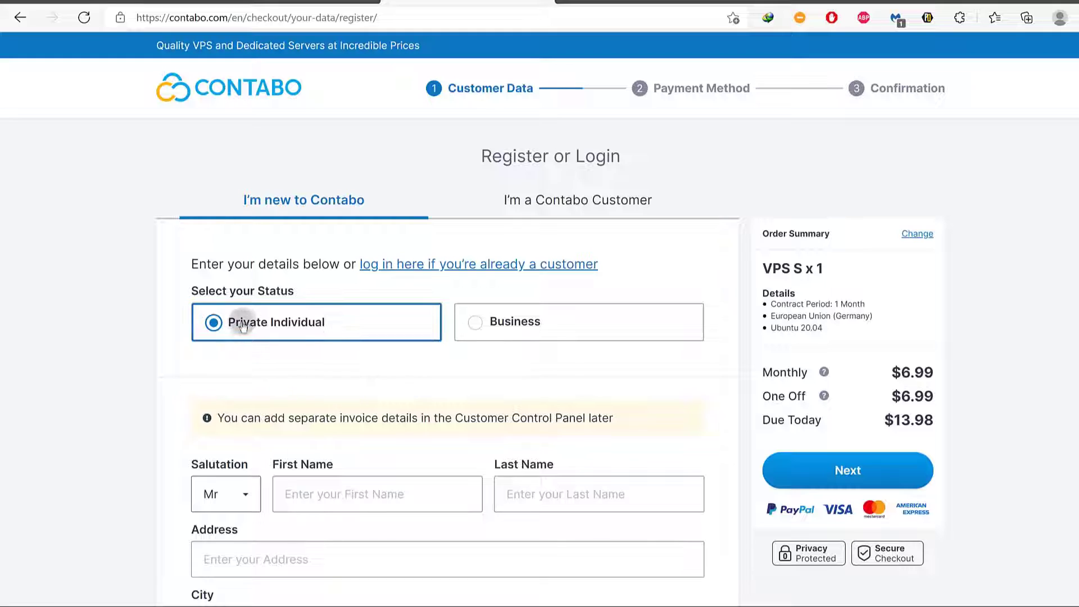
scroll(356, 367, "down", 3)
scroll(354, 369, "down", 10)
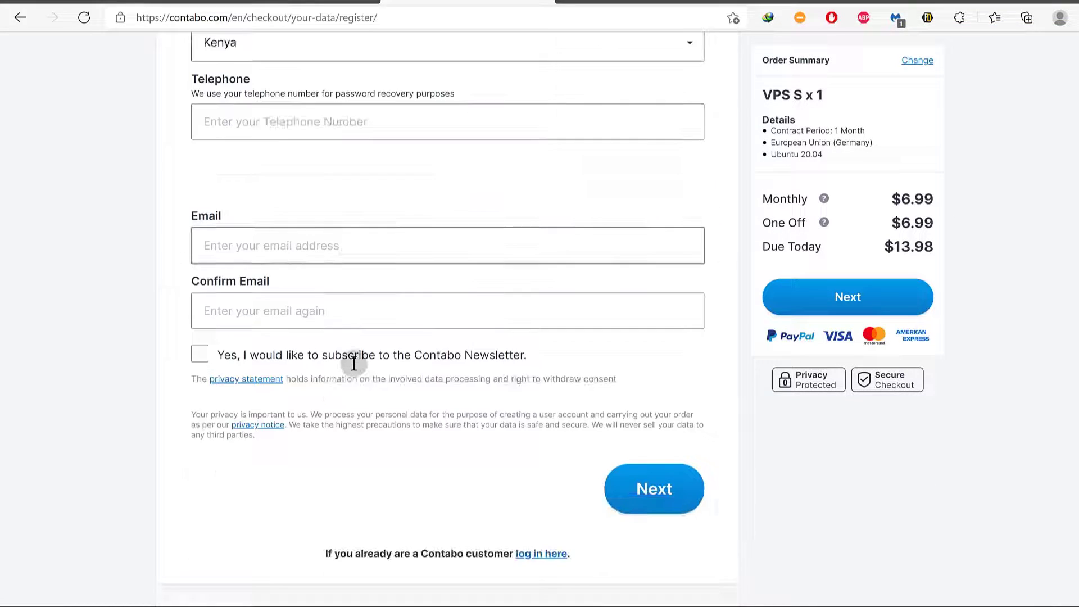
scroll(355, 365, "up", 2)
scroll(355, 364, "up", 8)
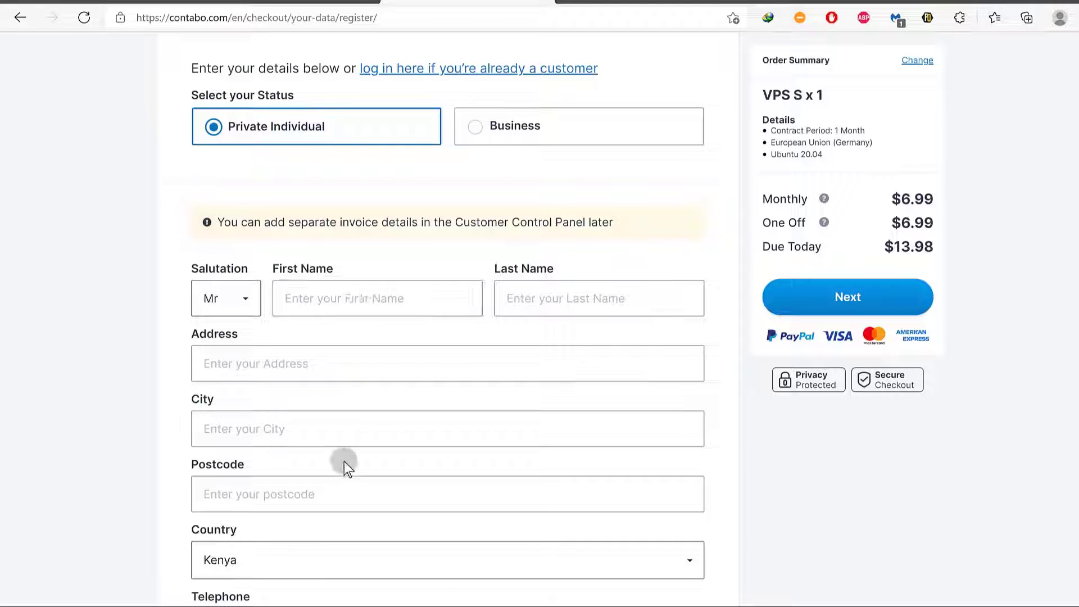
scroll(345, 469, "down", 3)
left_click(348, 479)
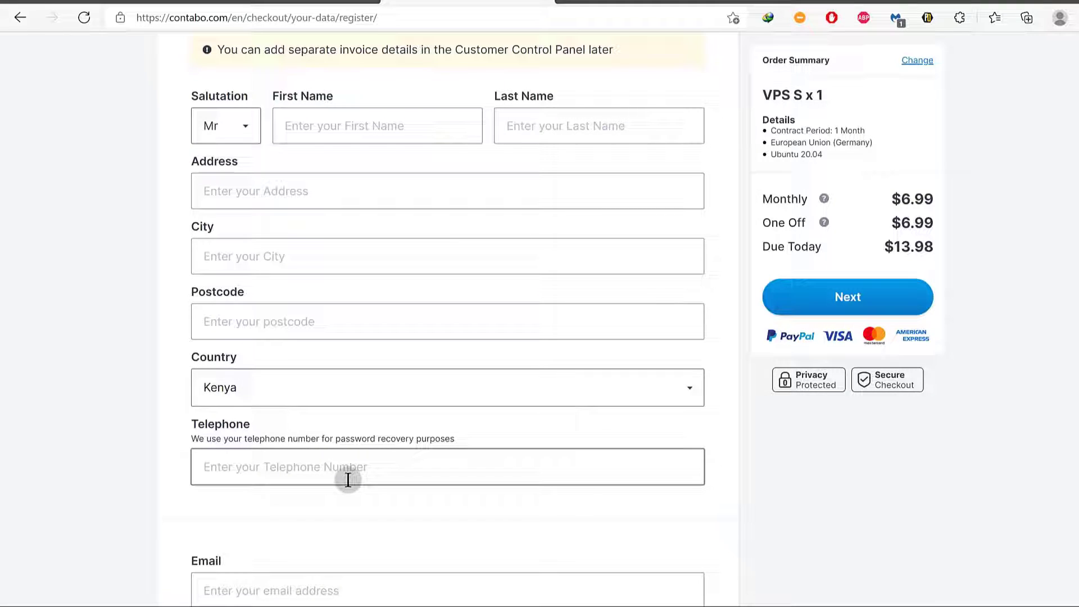
scroll(348, 479, "down", 3)
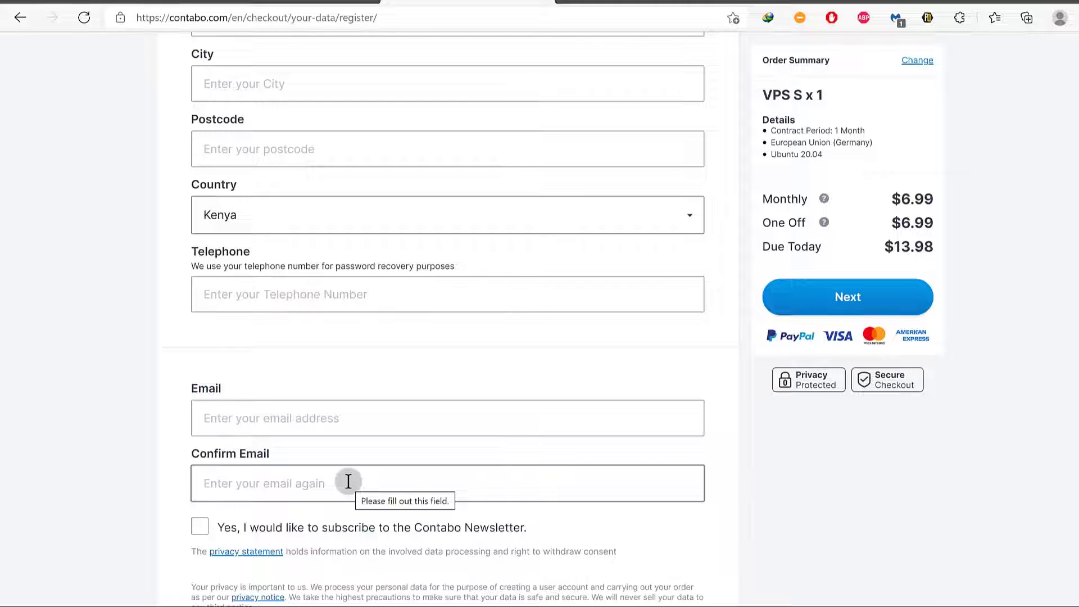
left_click(392, 458)
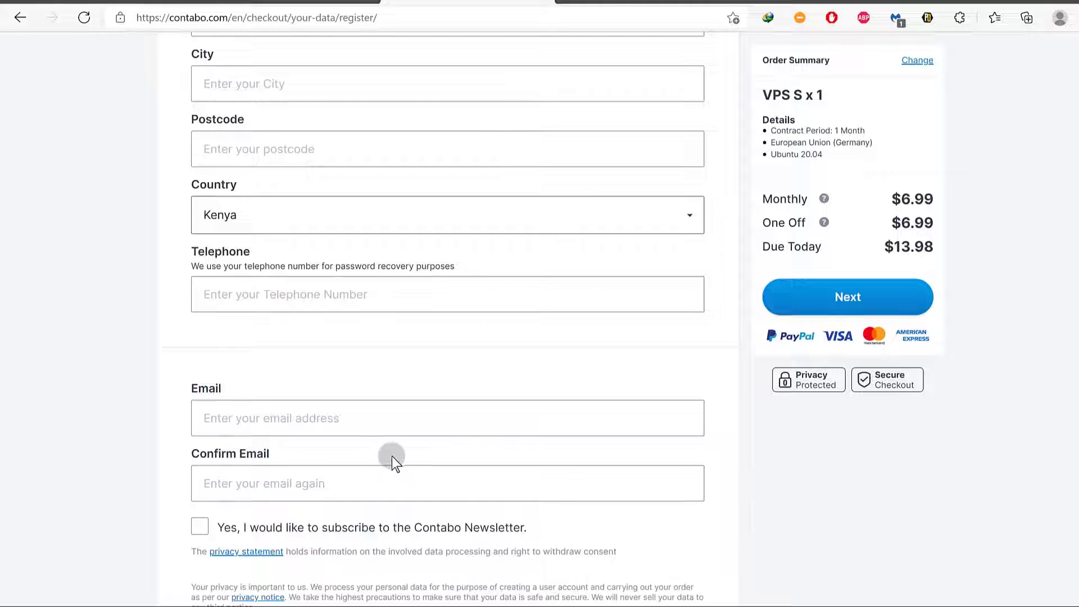
left_click(431, 467)
left_click(375, 456)
scroll(335, 437, "up", 10)
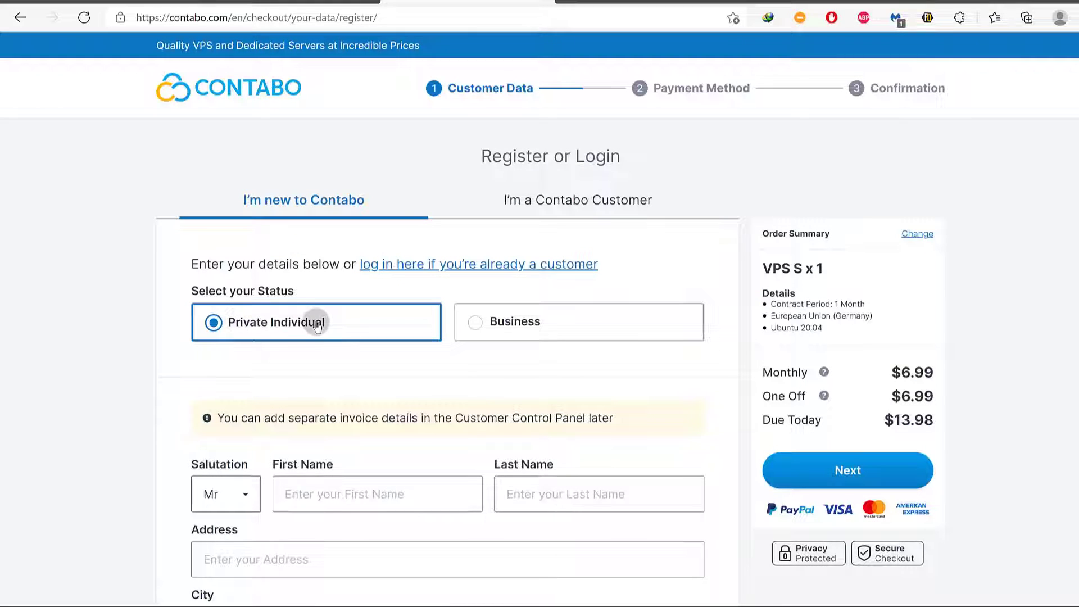
left_click(425, 479)
scroll(428, 495, "down", 5)
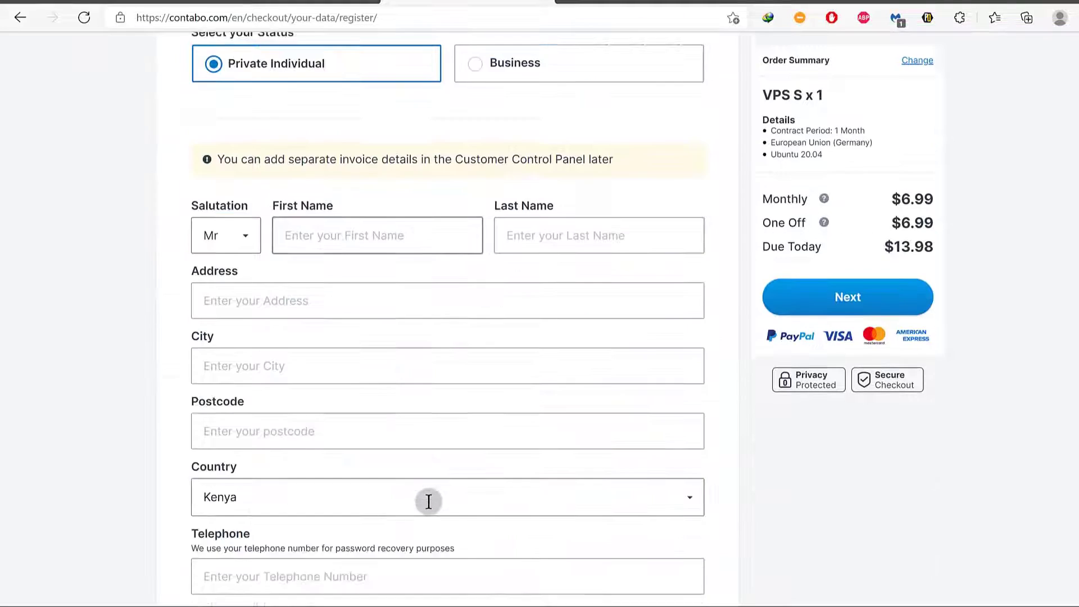
left_click(428, 501)
scroll(386, 396, "up", 5)
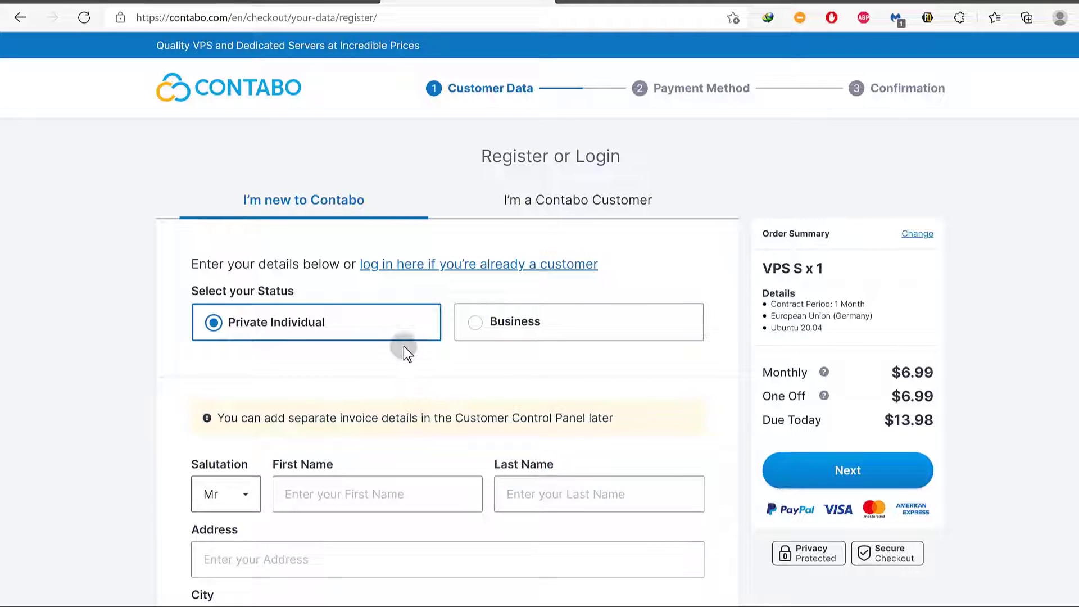
Open the my.contabo.com control panel login in a new tab, then return to the checkout form
left_click(579, 3)
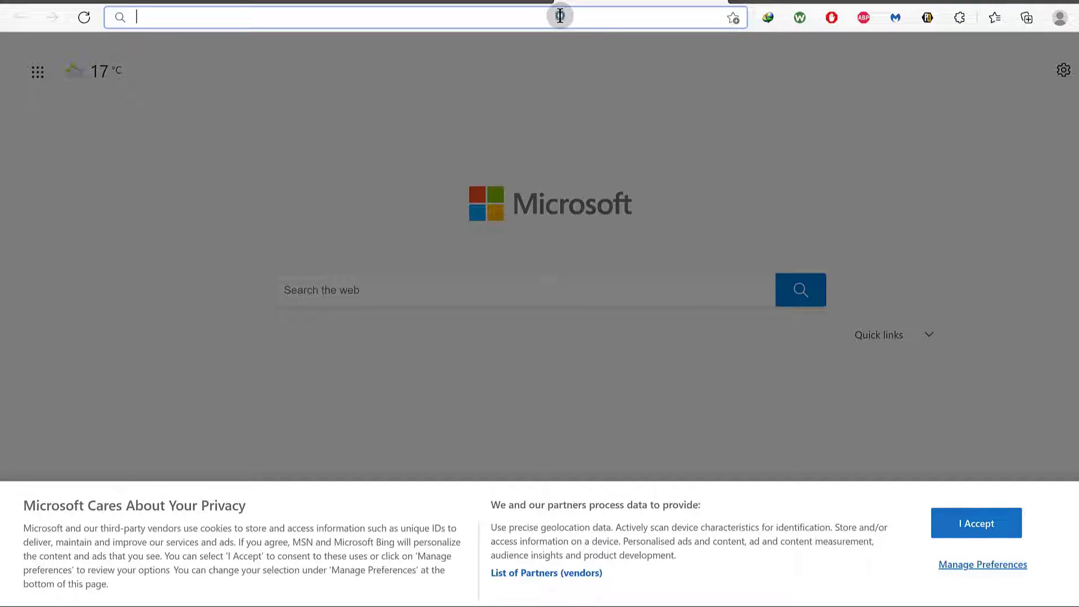
type("my")
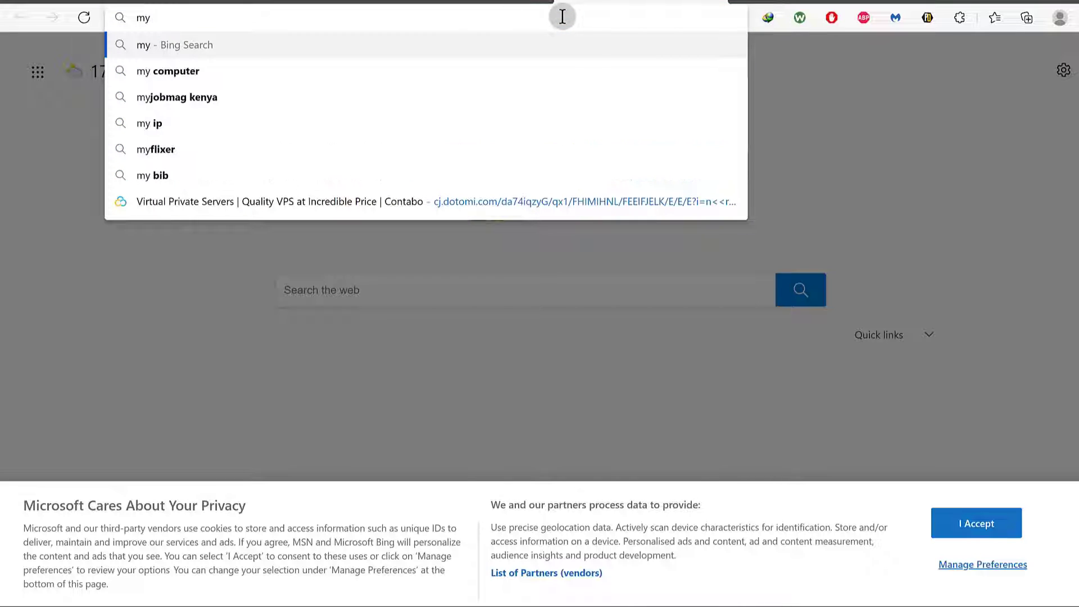
type(".contab")
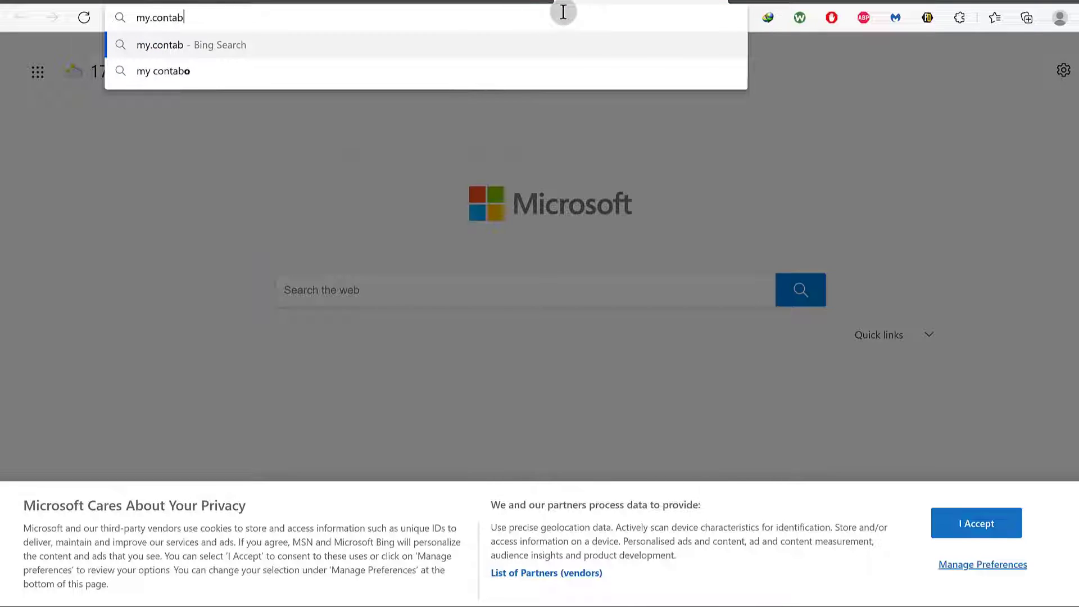
type("o.com")
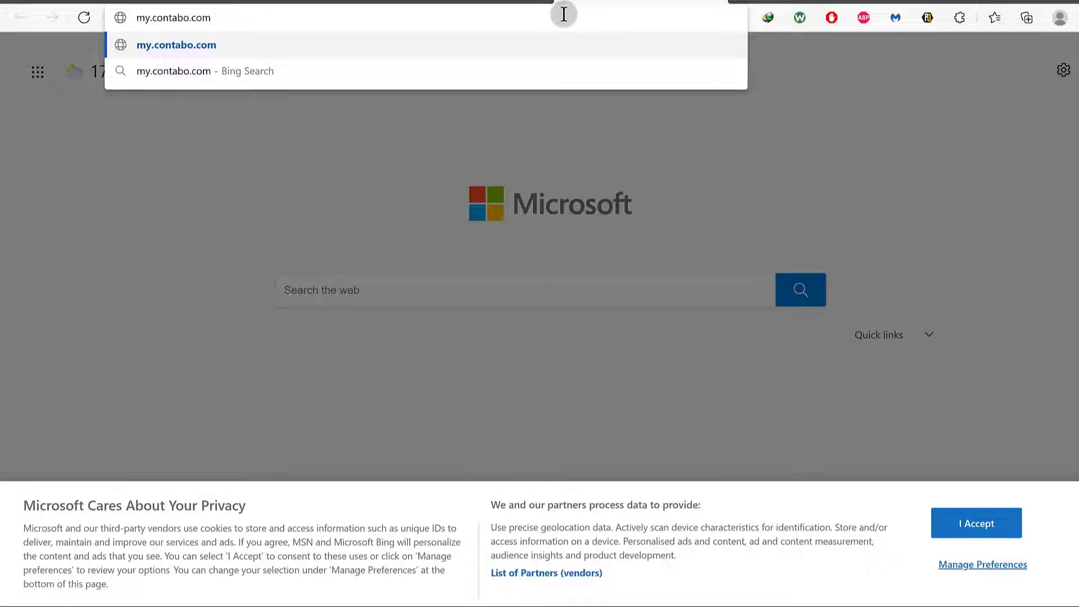
key("Return")
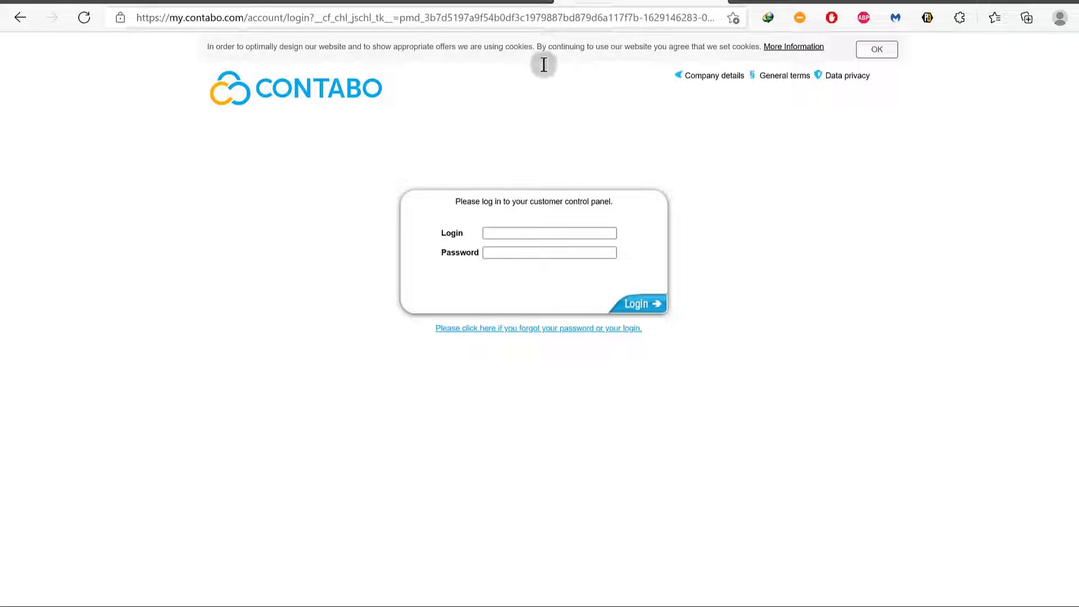
left_click(490, 252)
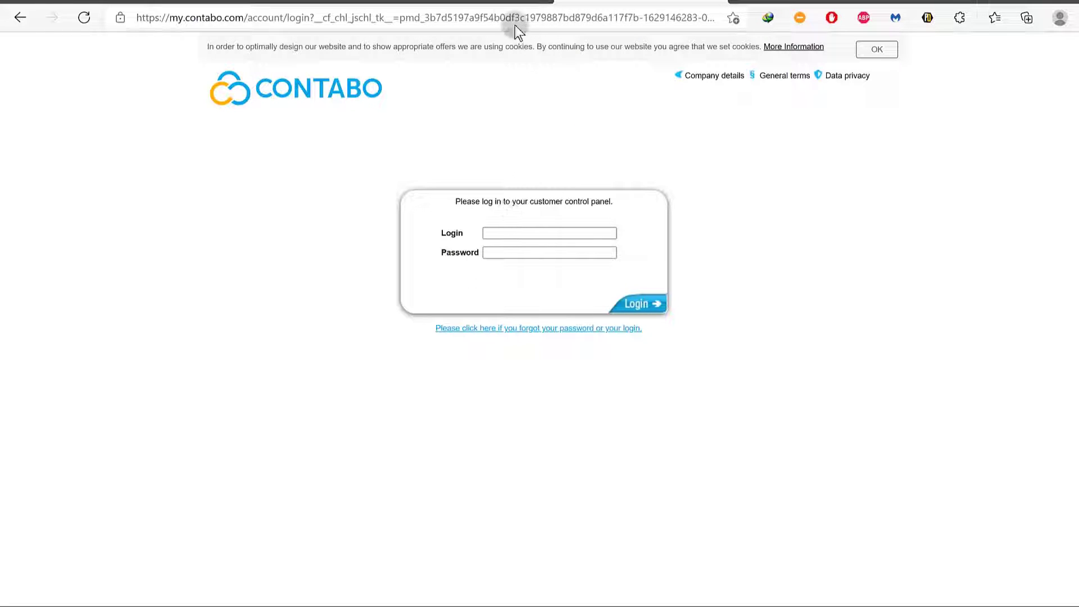
left_click(509, 6)
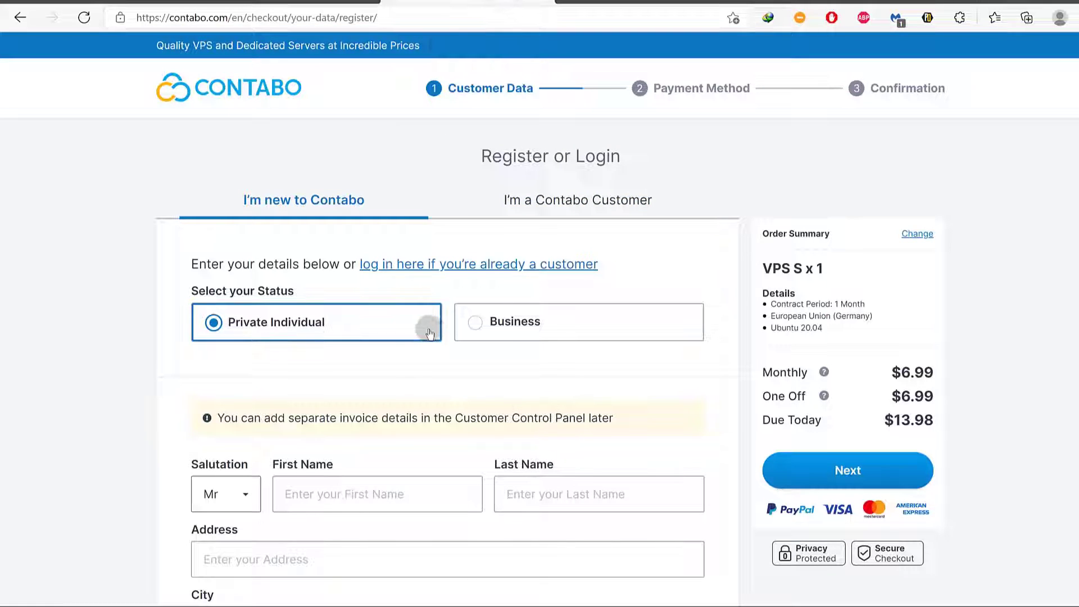
Switch checkout to the existing-customer login, backing out of password reset, and focus the Email field
left_click(407, 271)
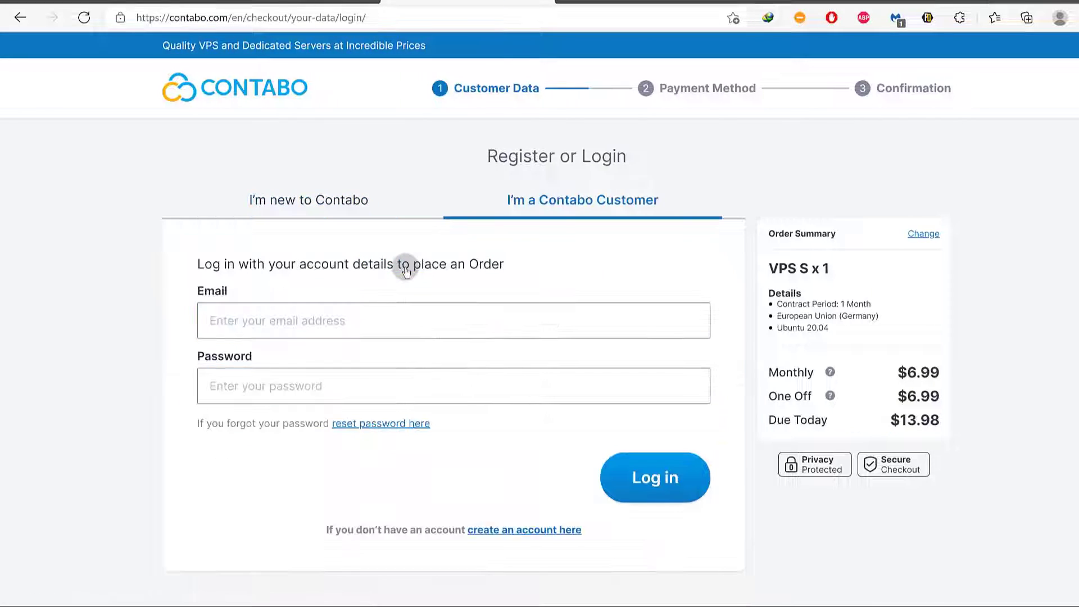
left_click(405, 269)
left_click(384, 437)
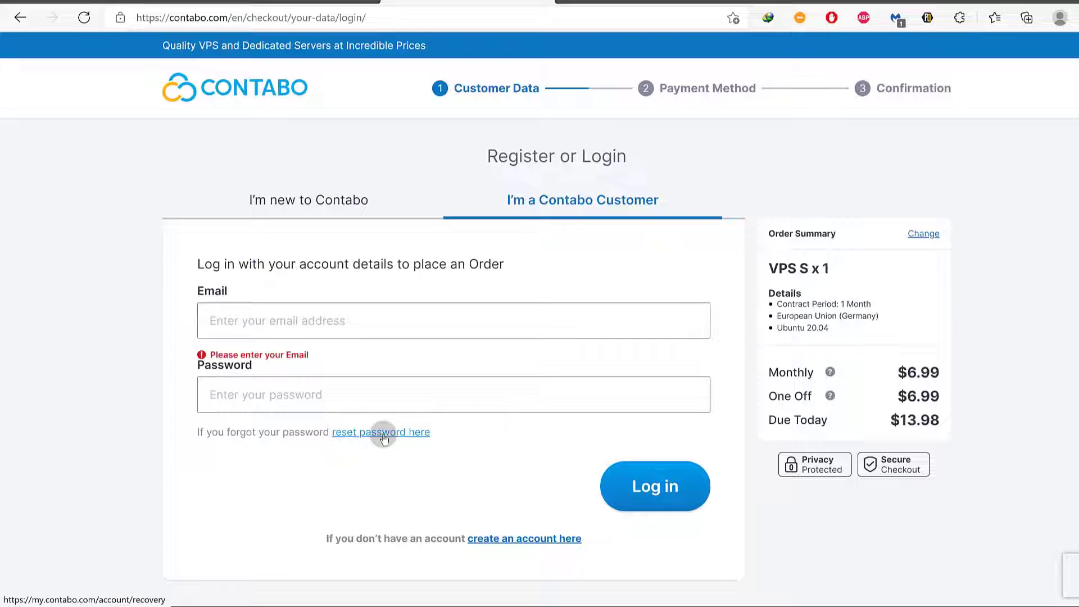
left_click(384, 437)
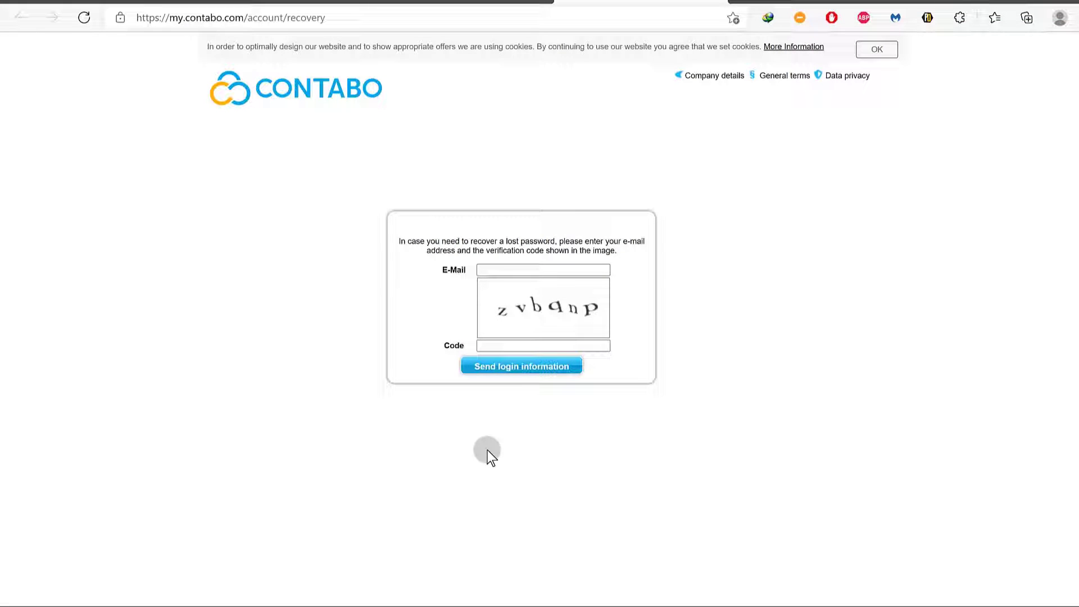
key("alt+Left")
left_click(418, 264)
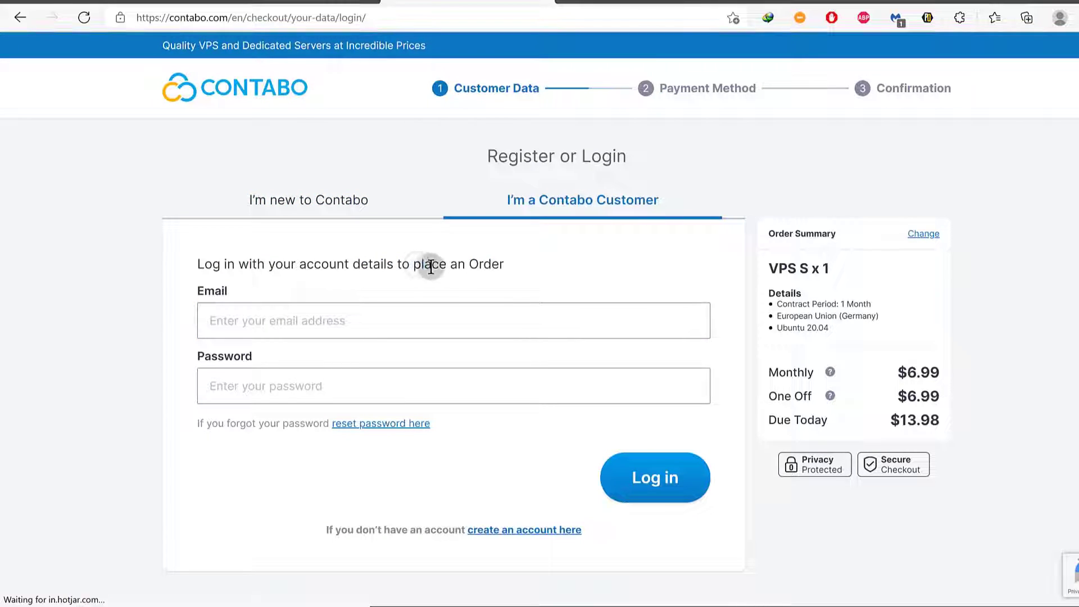
left_click(233, 316)
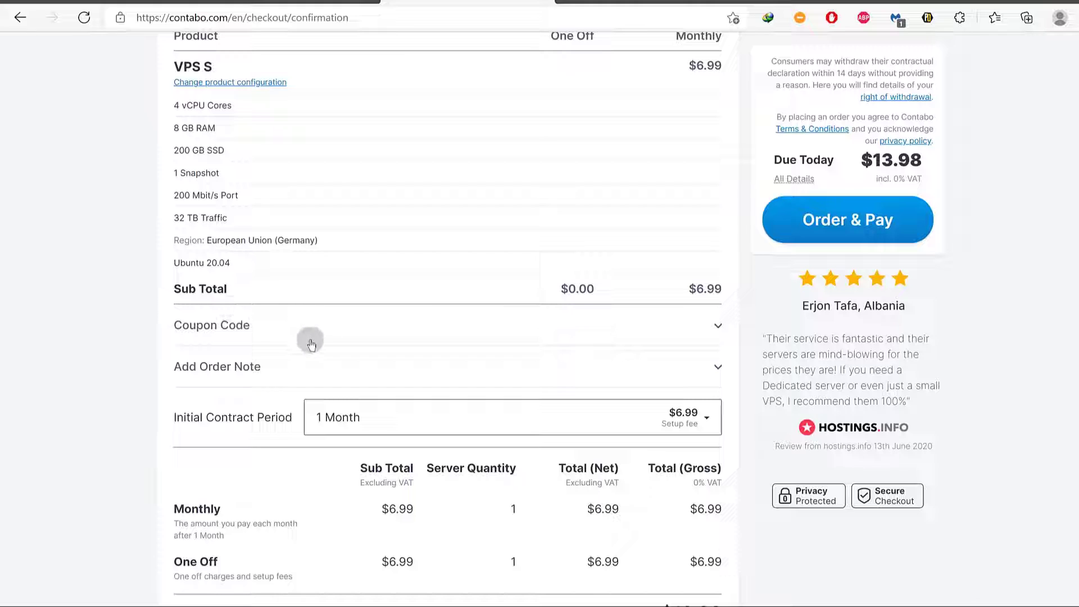
Review the $13.98 totals and place the VPS S order with Order & Pay
scroll(517, 417, "down", 2)
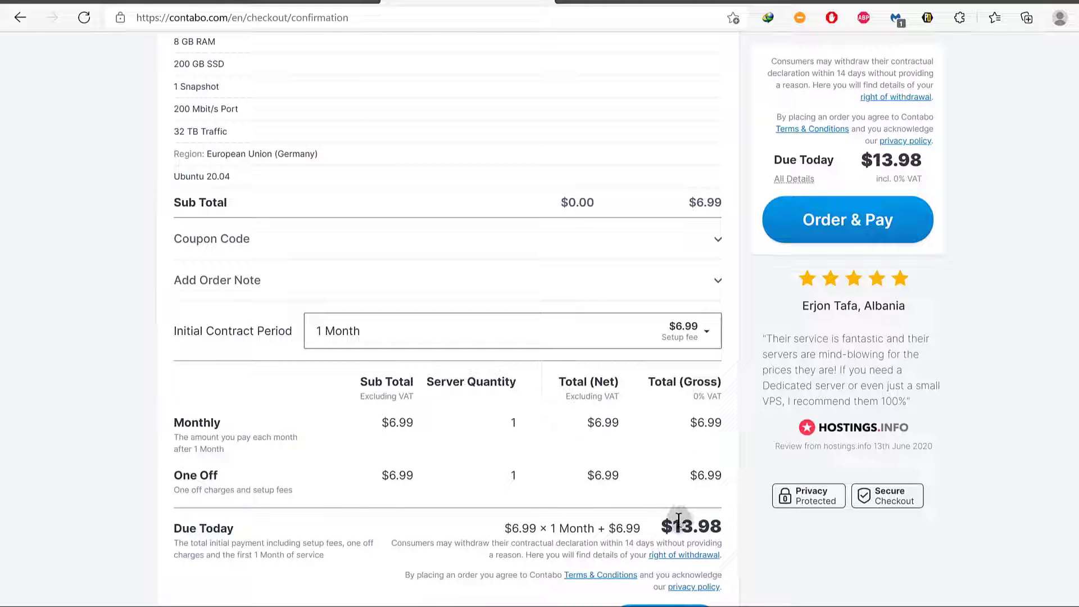
left_click(828, 230)
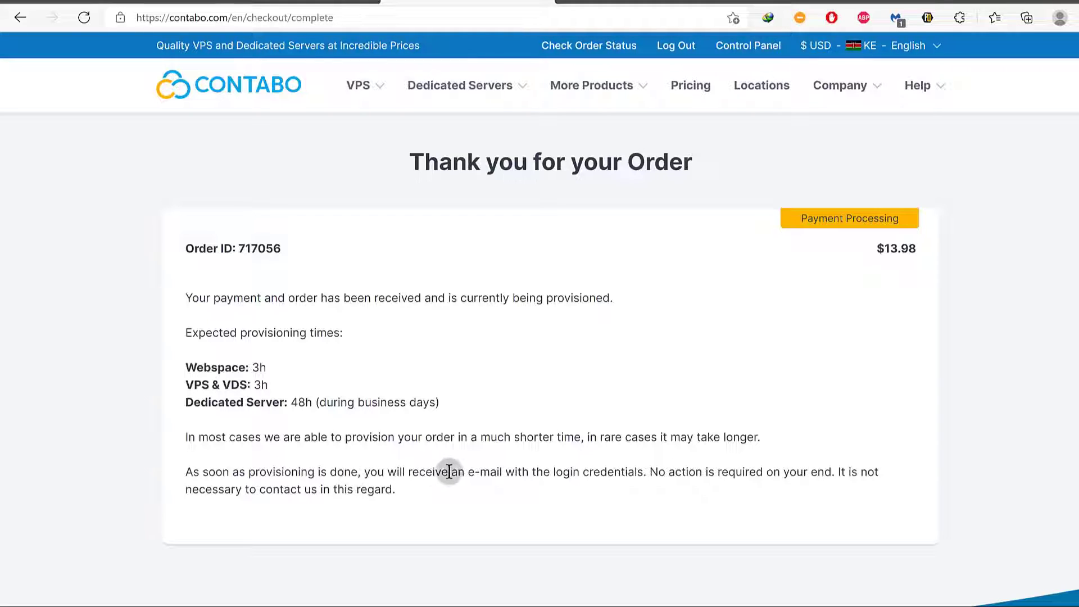
Highlight the word 'e-mail' in the Thank you page's confirmation text
left_click_drag(469, 473, 502, 475)
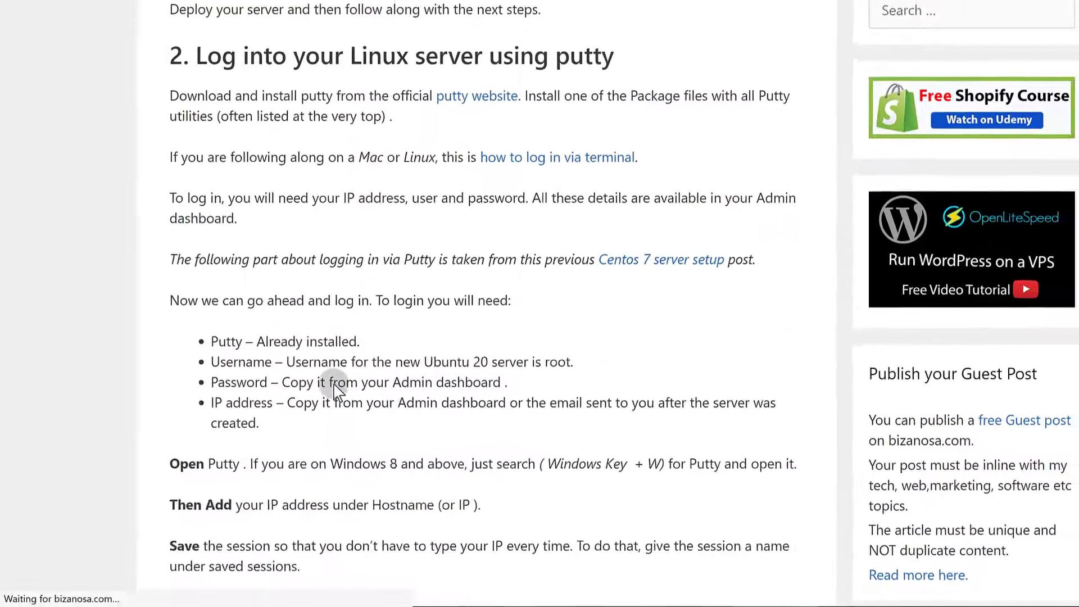
Scroll through the Ubuntu 20 setup article past the root login steps
scroll(335, 389, "up", 10)
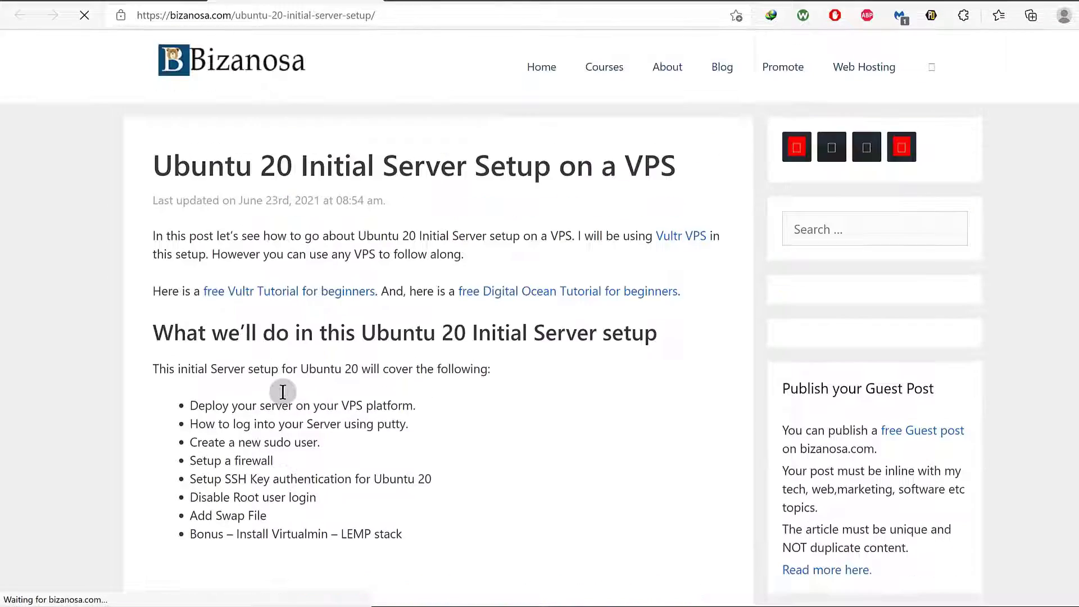
scroll(283, 392, "down", 2)
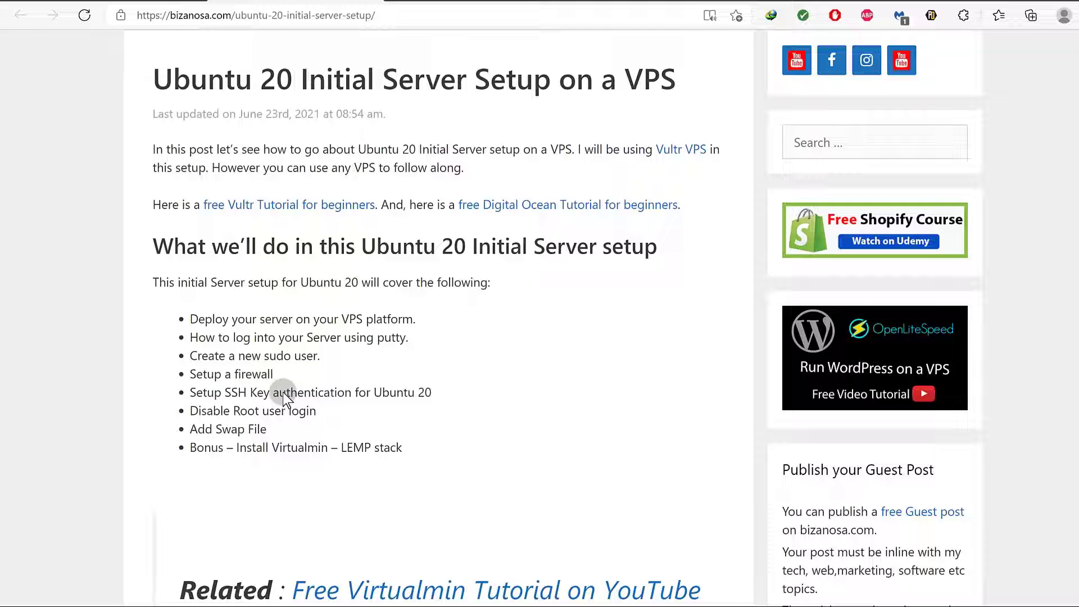
scroll(298, 264, "down", 9)
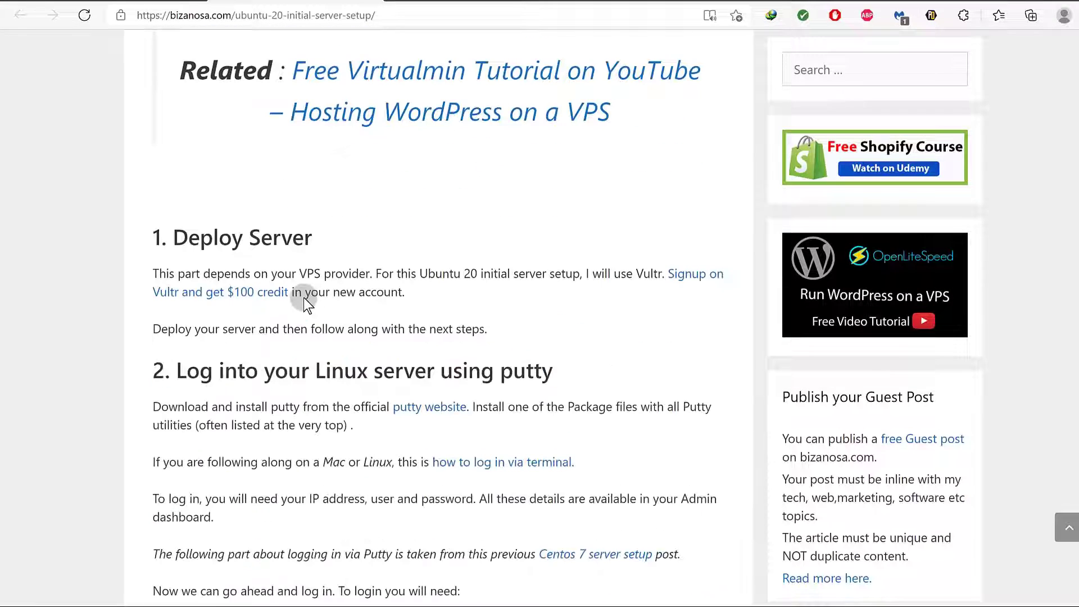
scroll(304, 298, "up", 11)
scroll(309, 302, "down", 2)
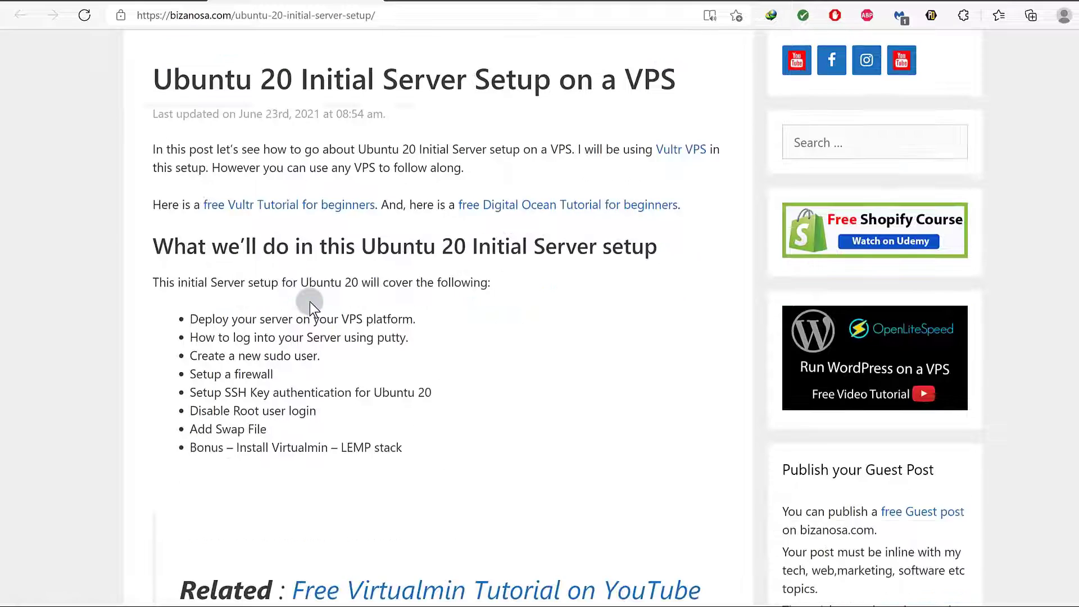
scroll(309, 302, "down", 20)
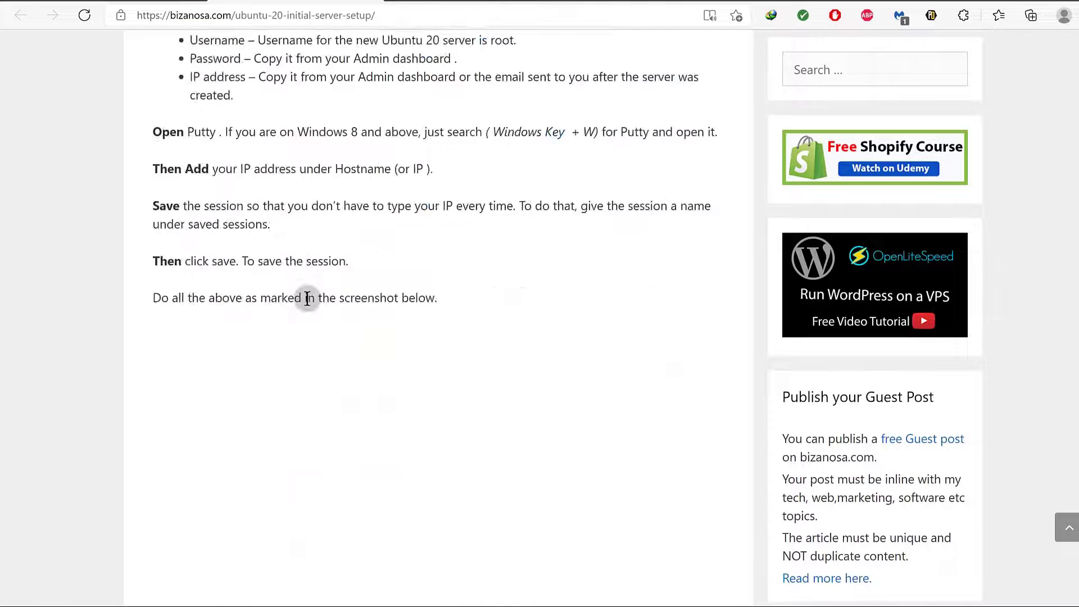
scroll(307, 299, "down", 14)
scroll(424, 429, "up", 6)
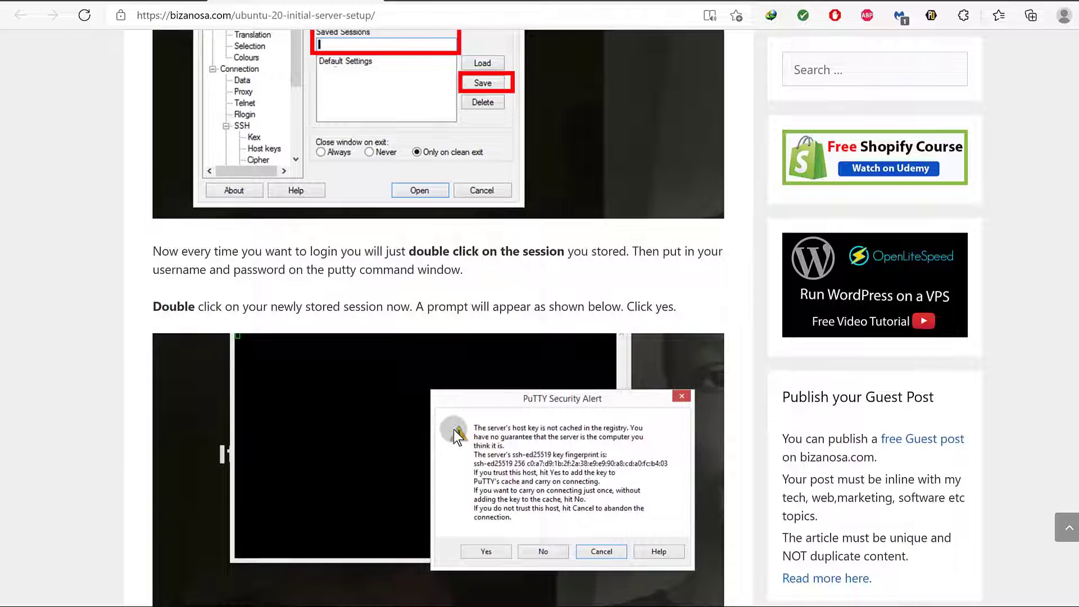
scroll(354, 442, "down", 9)
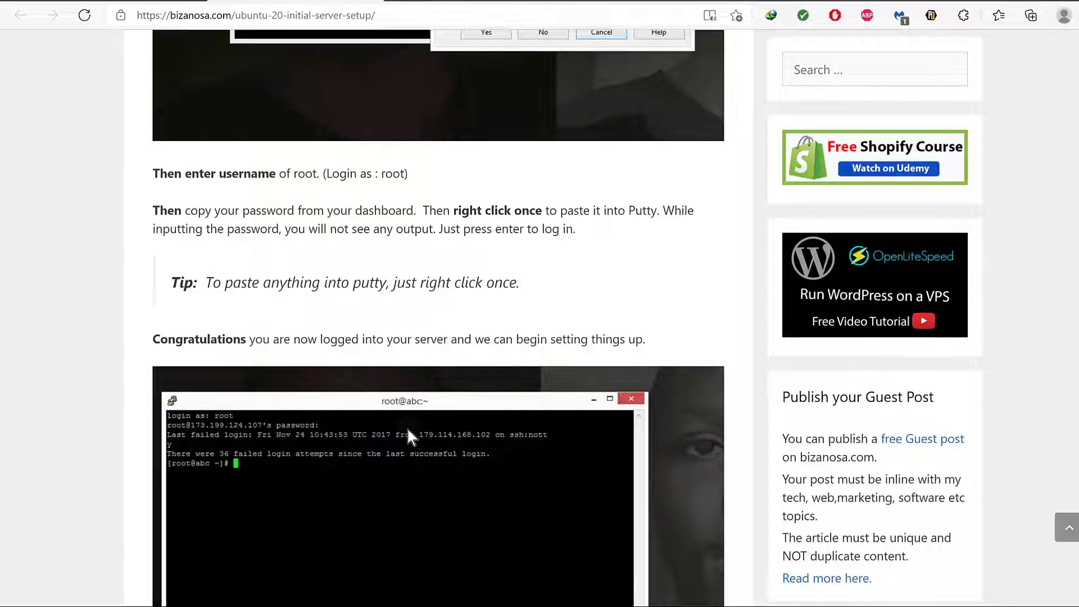
scroll(407, 428, "down", 3)
scroll(407, 427, "down", 3)
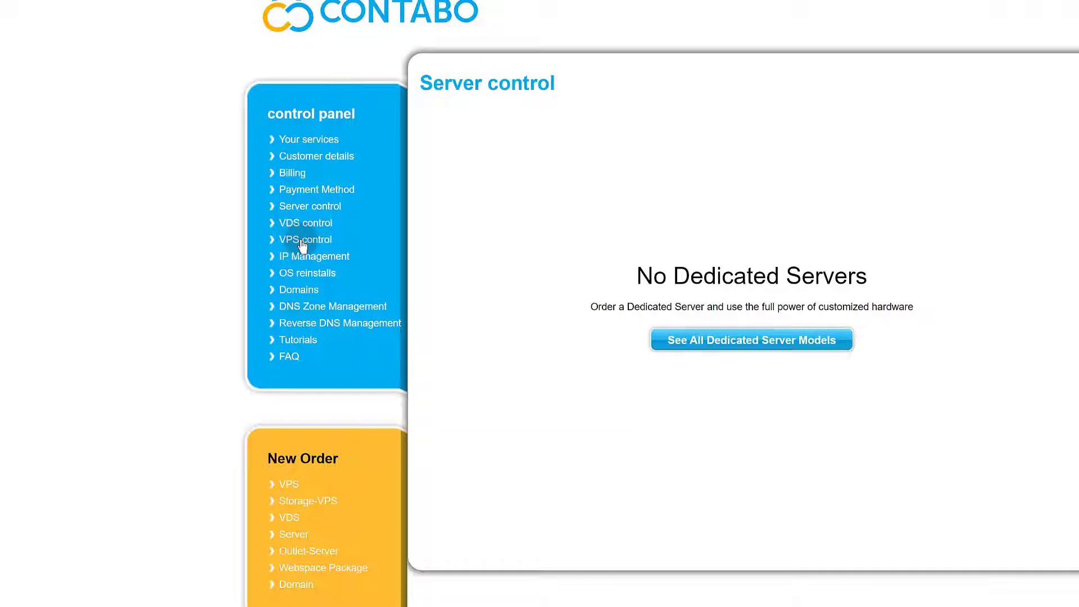
From VPS control, restart the server on host system 567 and close the Perform Reboot message
left_click(292, 241)
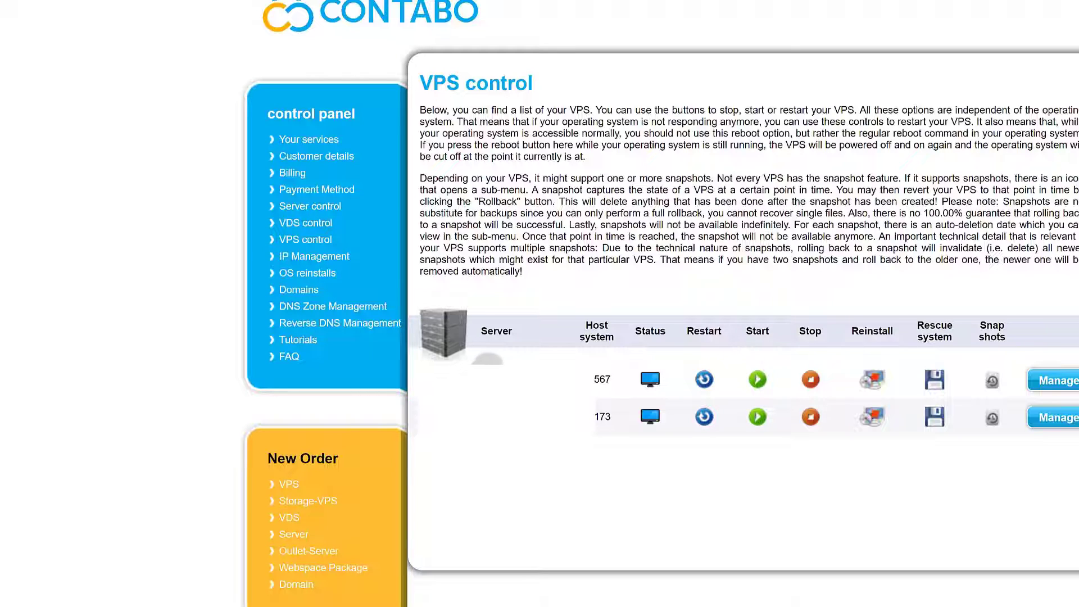
left_click(309, 139)
left_click(704, 382)
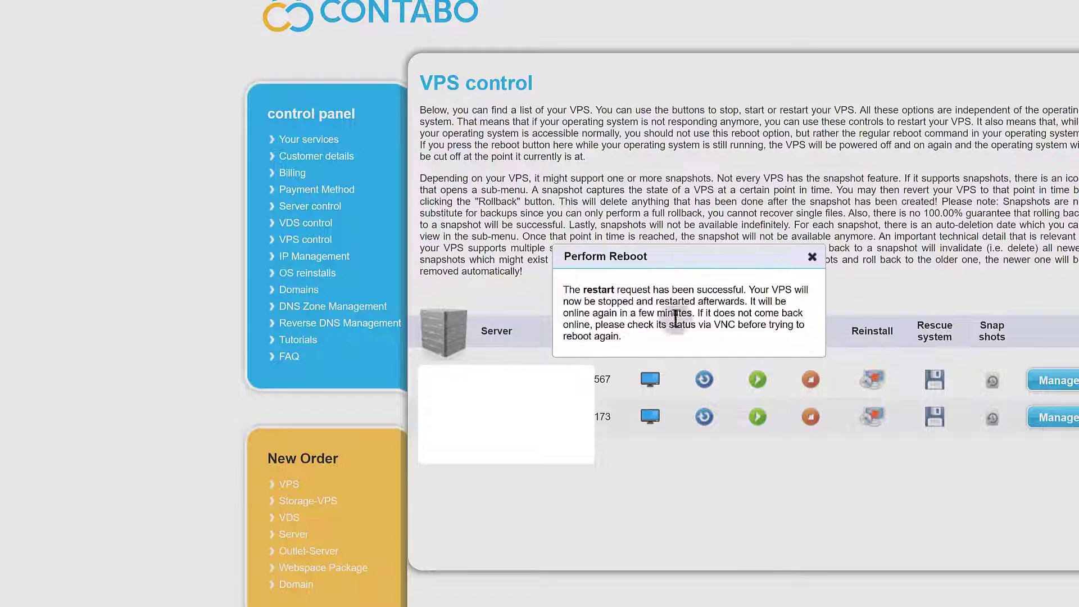
left_click(814, 259)
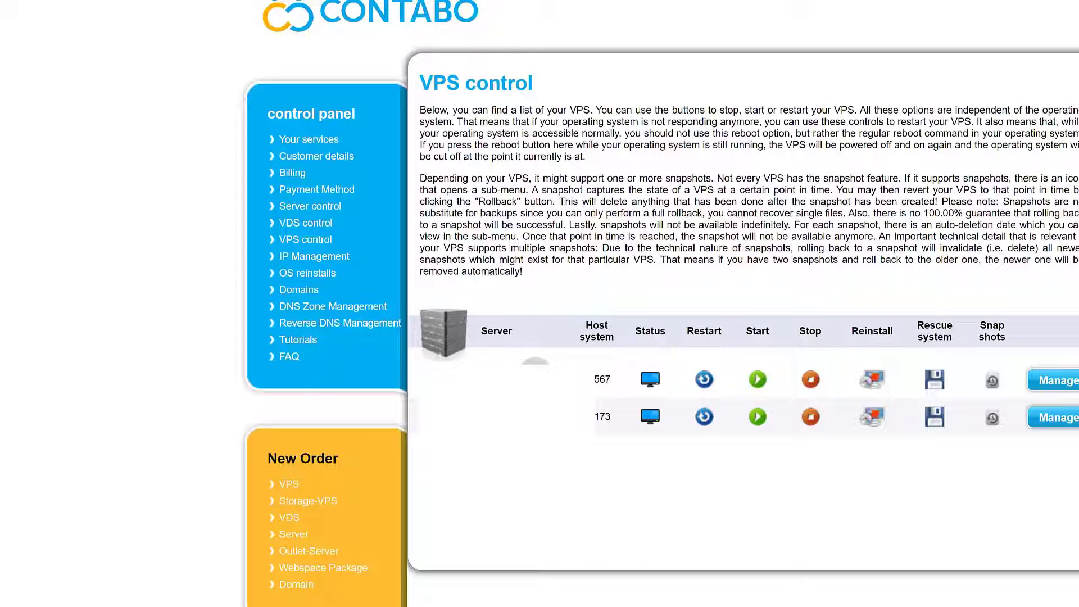
right_click(529, 364)
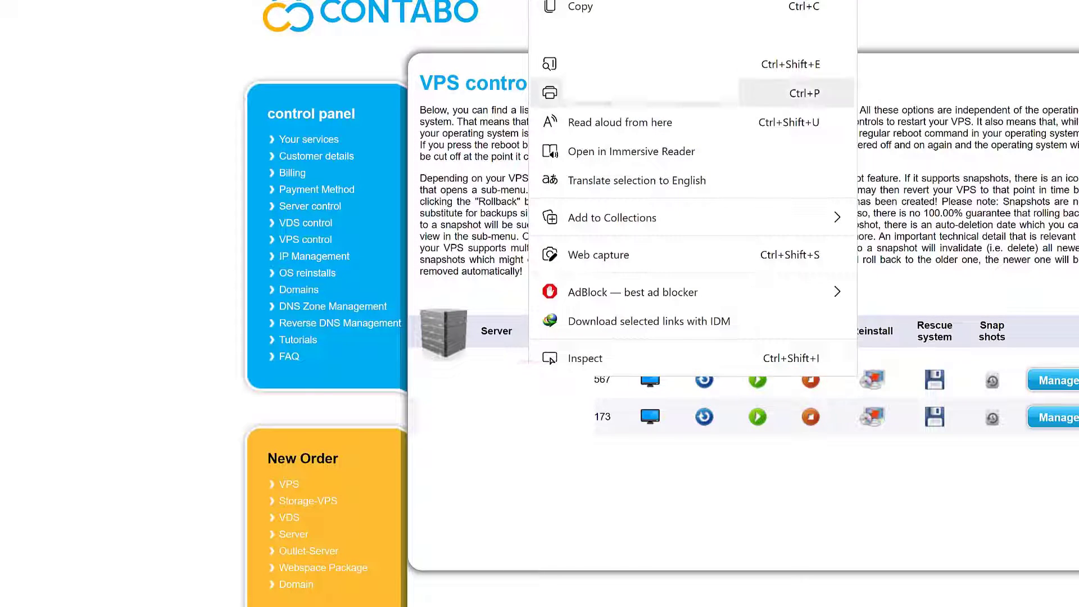
left_click(587, 7)
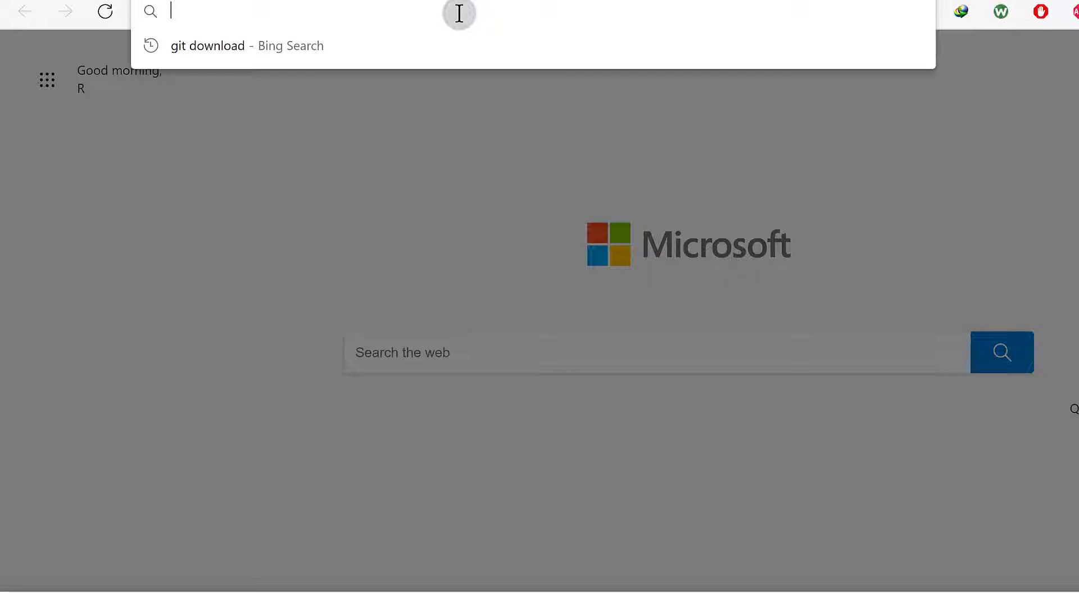
Search Bing for 'git download' and open the git-scm.com 'Git - Downloads' result
type("gi")
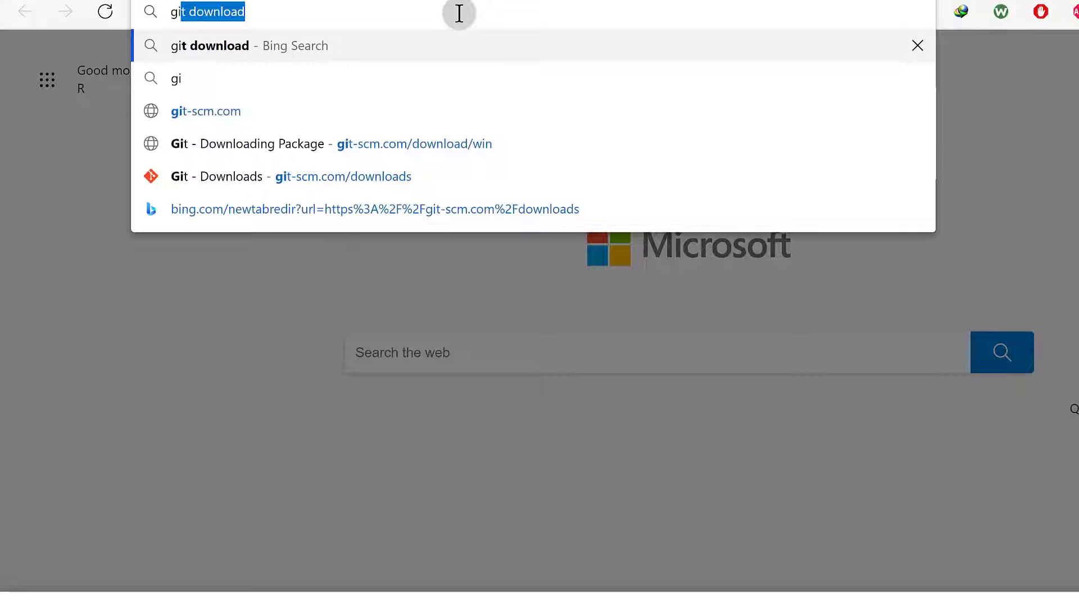
type("t download")
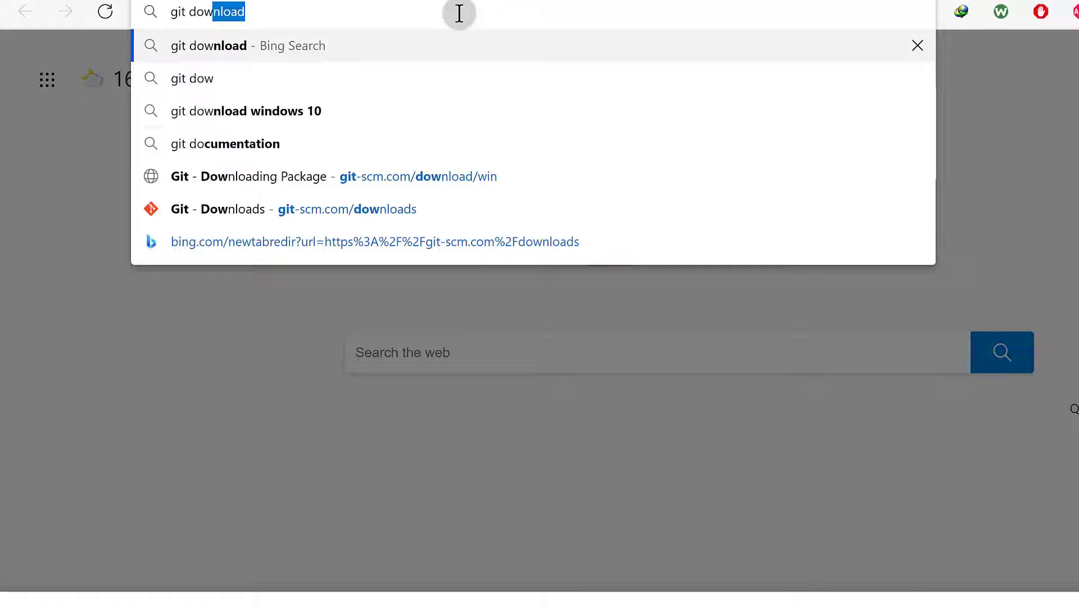
key("Return")
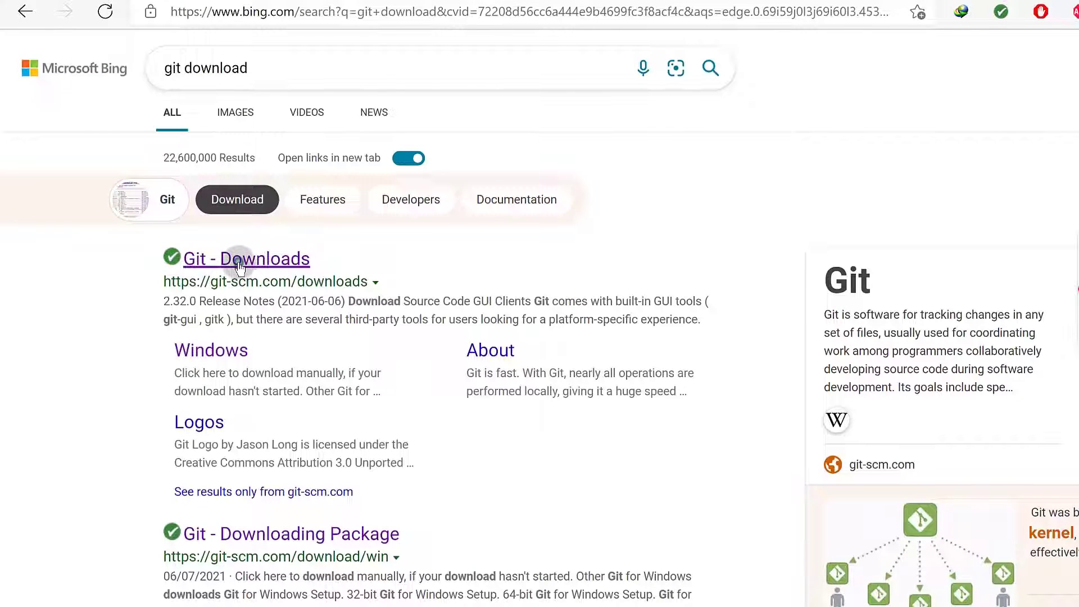
left_click(234, 257)
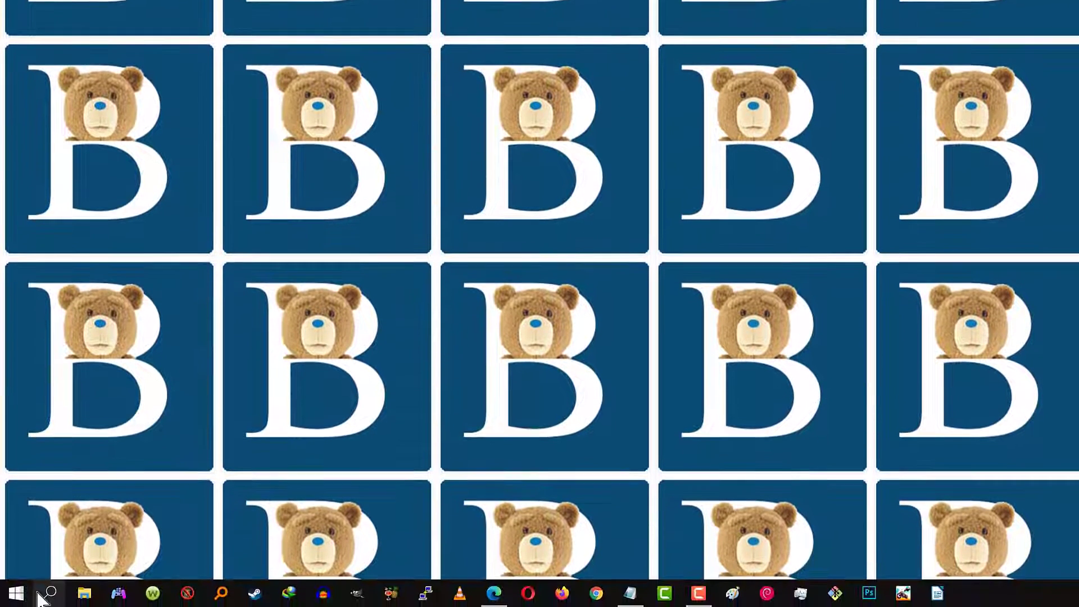
Launch Git Bash from the Start menu and maximize its window
left_click(17, 595)
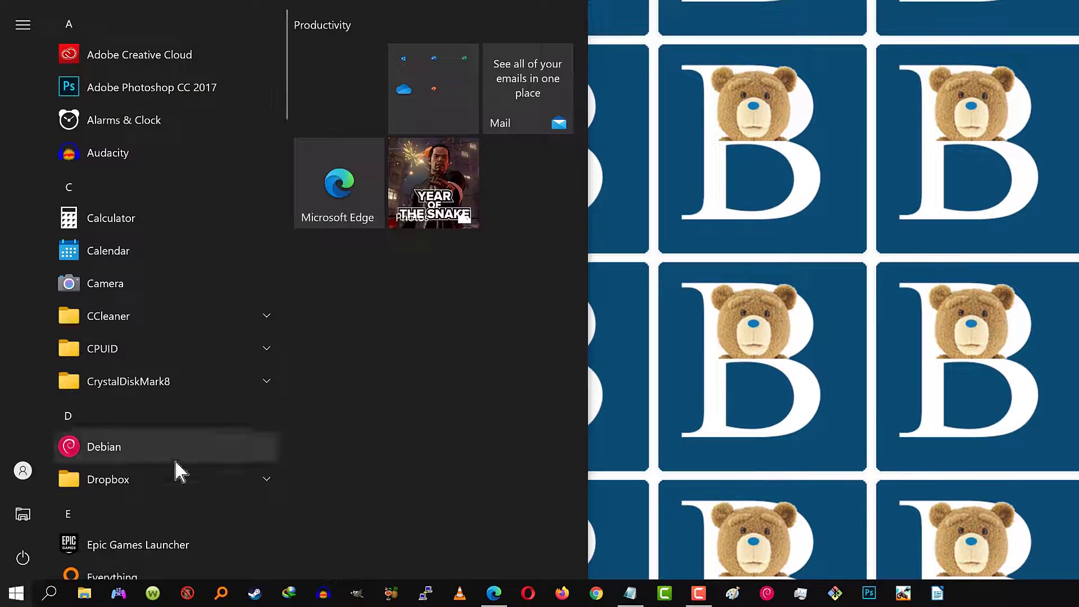
type("git")
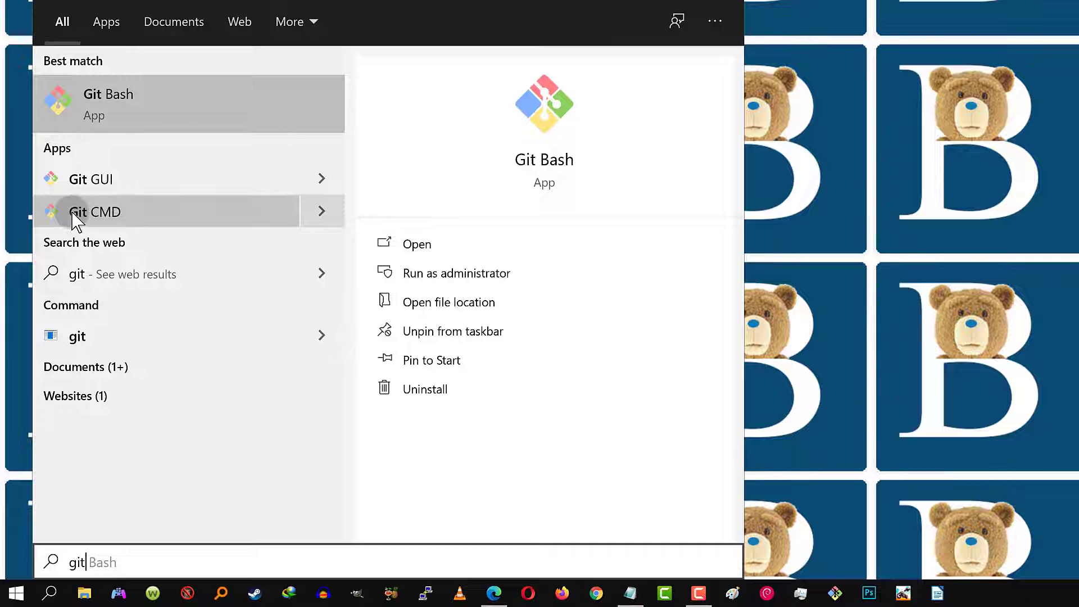
left_click(110, 104)
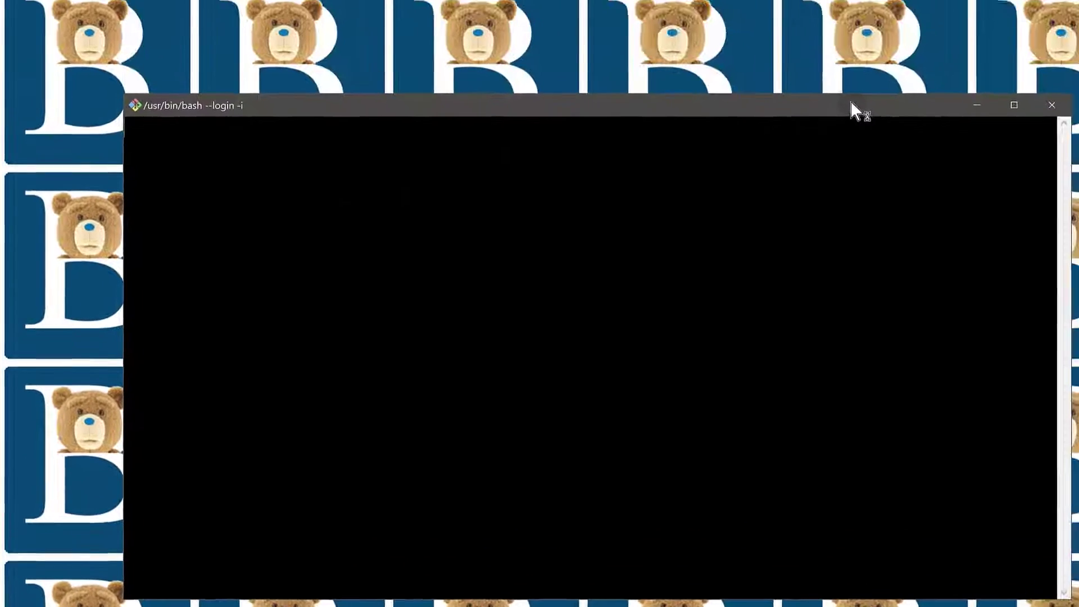
left_click(1014, 105)
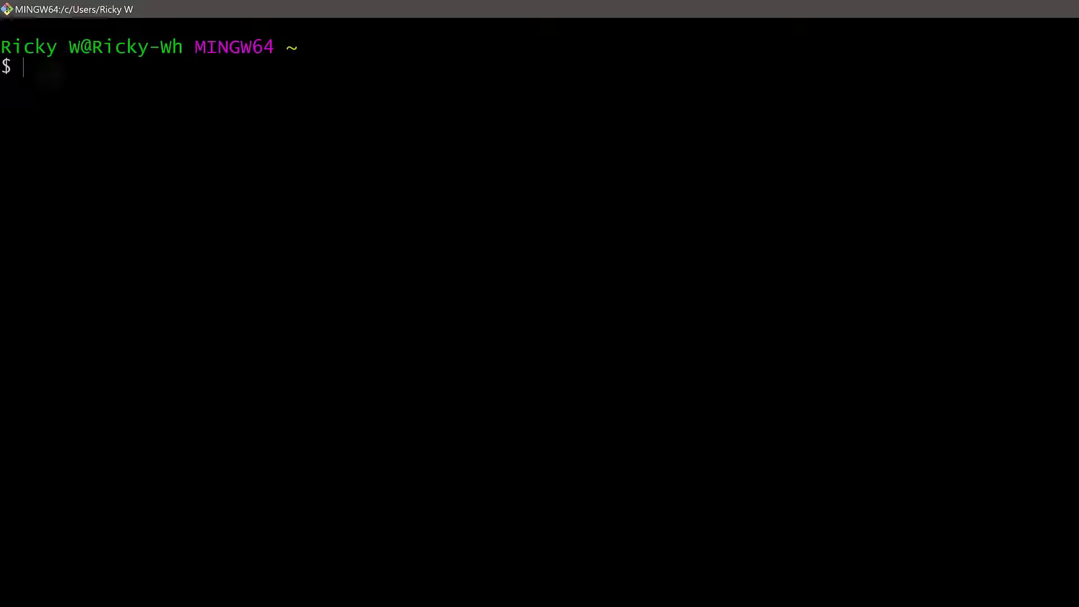
Enter 'ssh root@' followed by the pasted server IP address
type("ssh root")
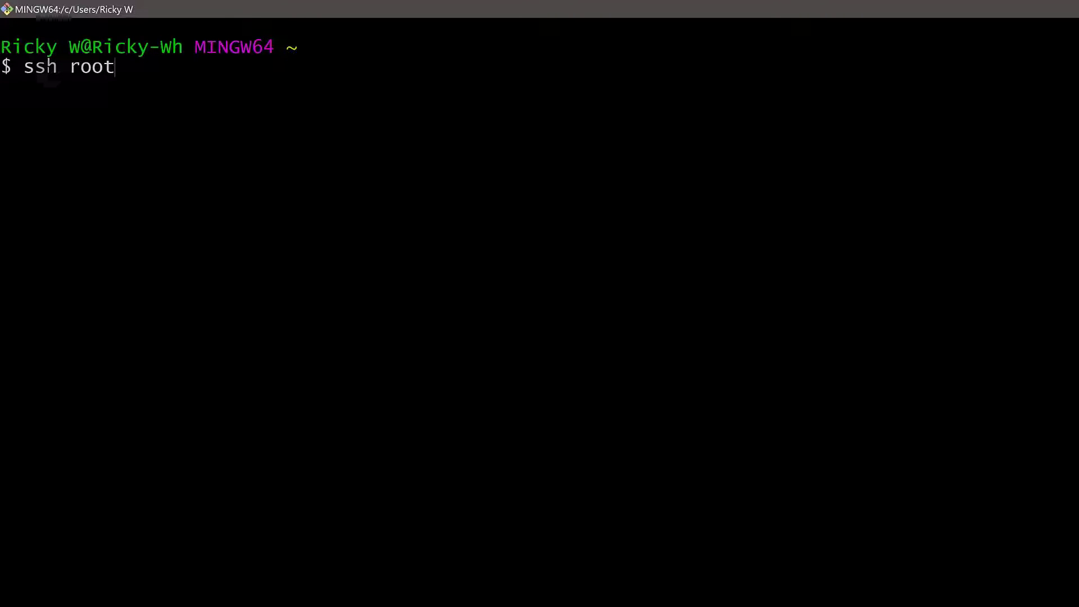
type("#")
key("BackSpace")
type("@")
right_click(131, 68)
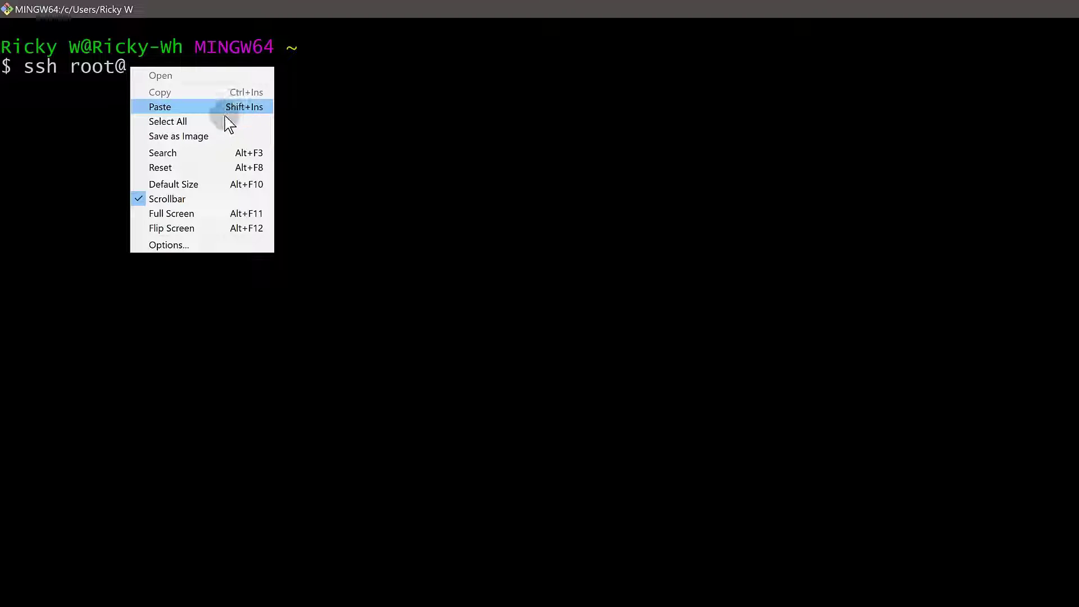
left_click(175, 106)
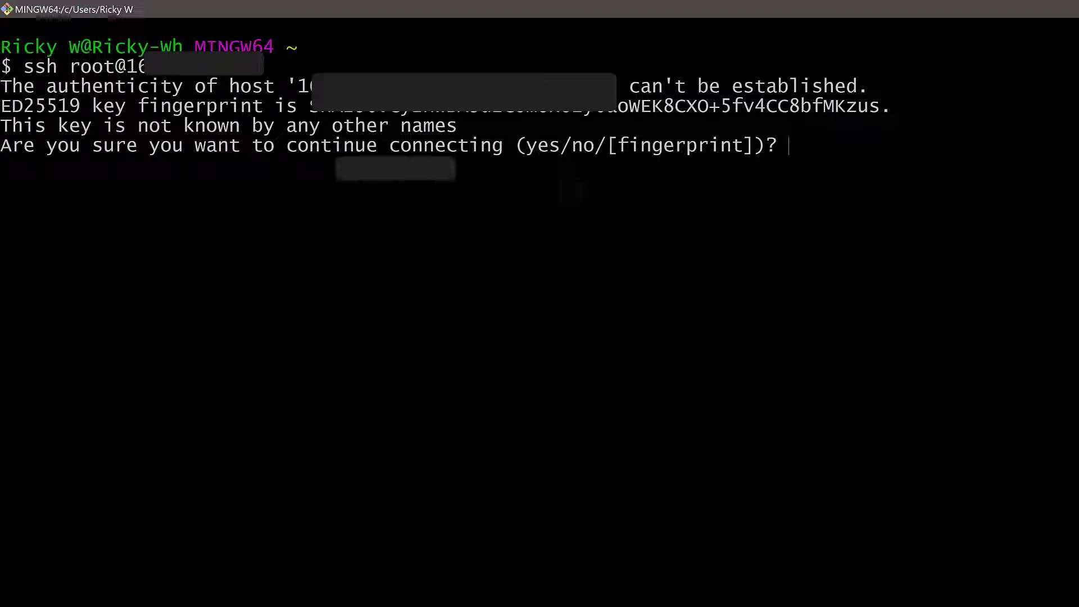
Accept the host key with 'yes', log in with the pasted root password, and type 'apt update'
type("yes")
key("Return")
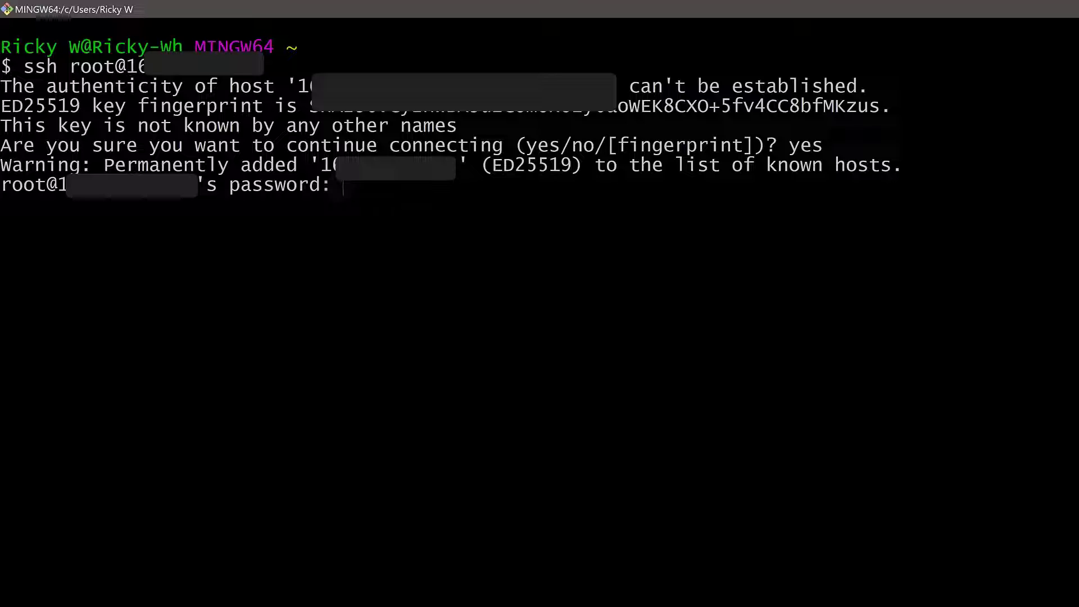
right_click(339, 187)
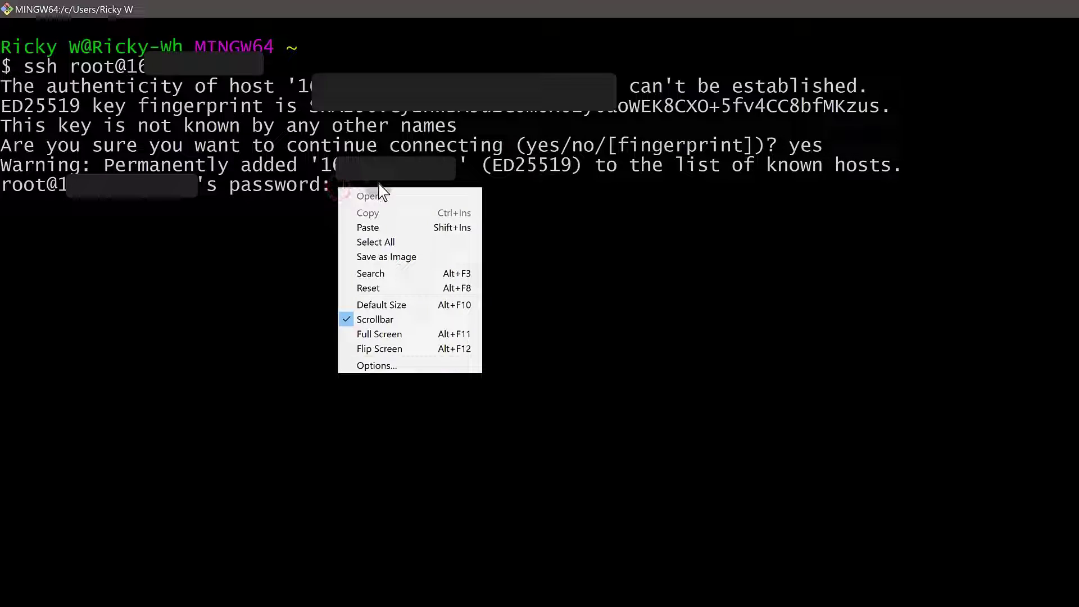
left_click(395, 228)
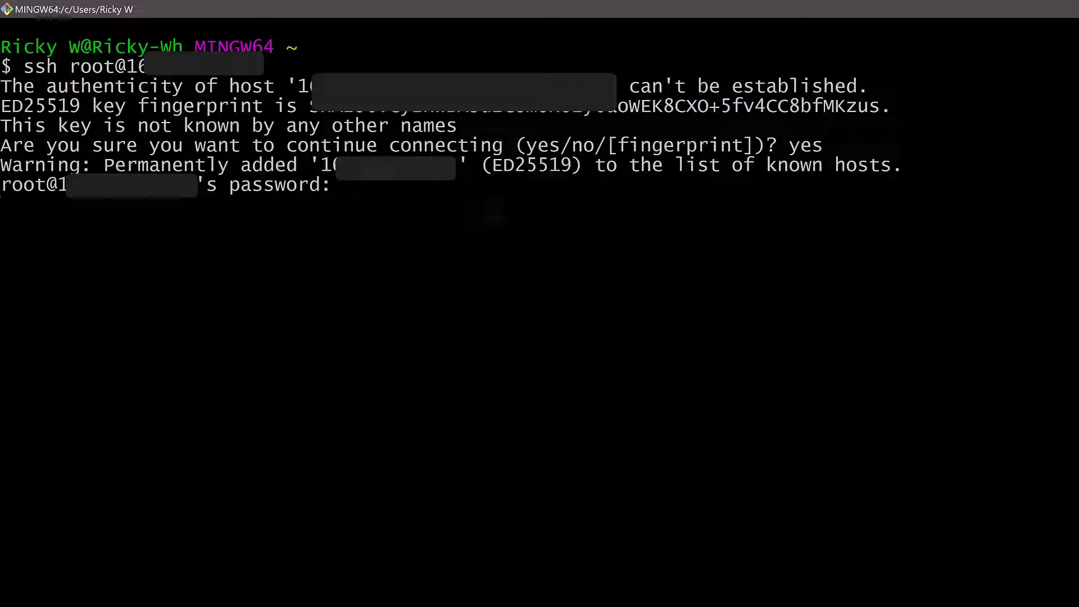
key("Return")
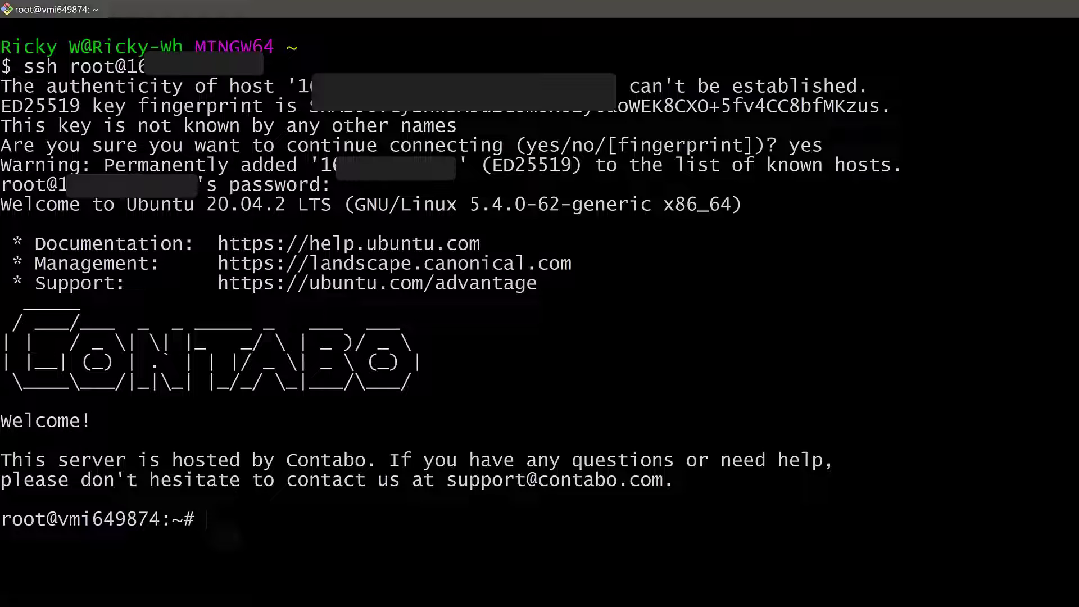
type("apt update")
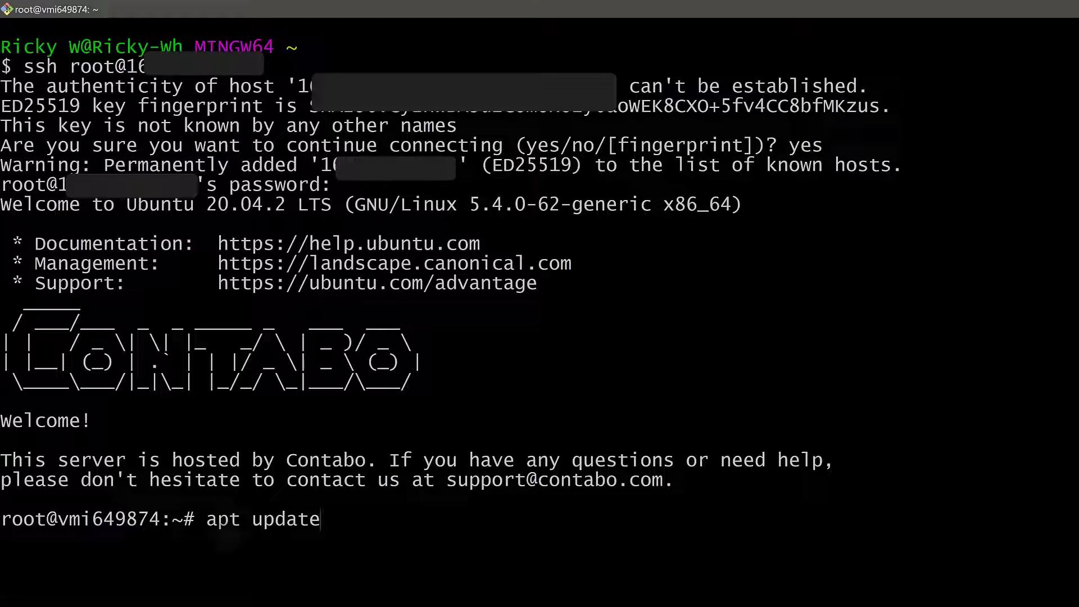
Run apt update and apt upgrade, confirming with 'y', then exit the SSH session
key("Return")
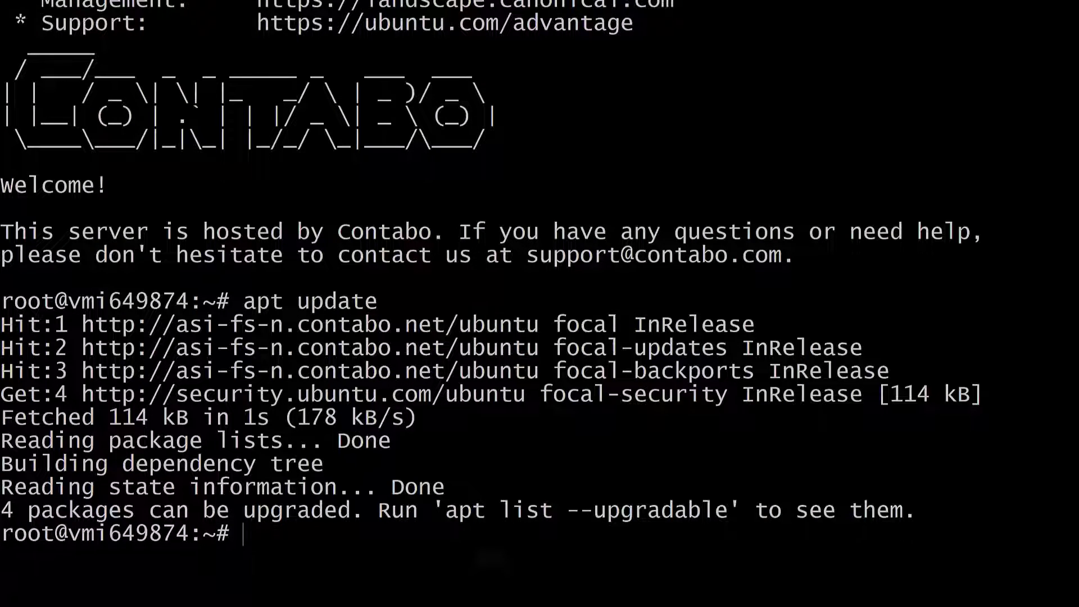
type("apt upgrade")
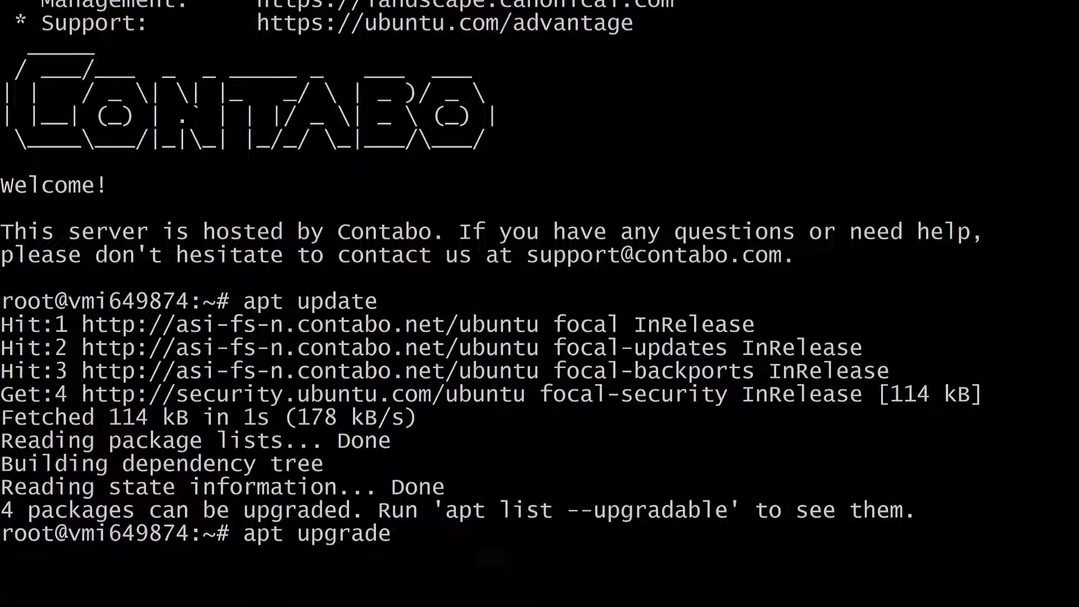
key("Return")
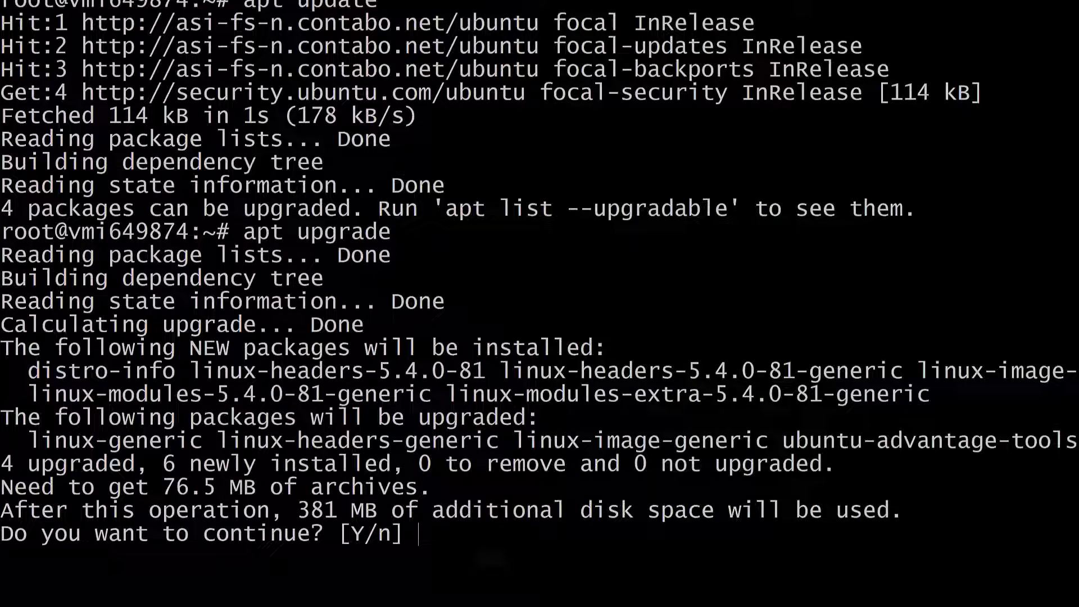
type("y")
key("Return")
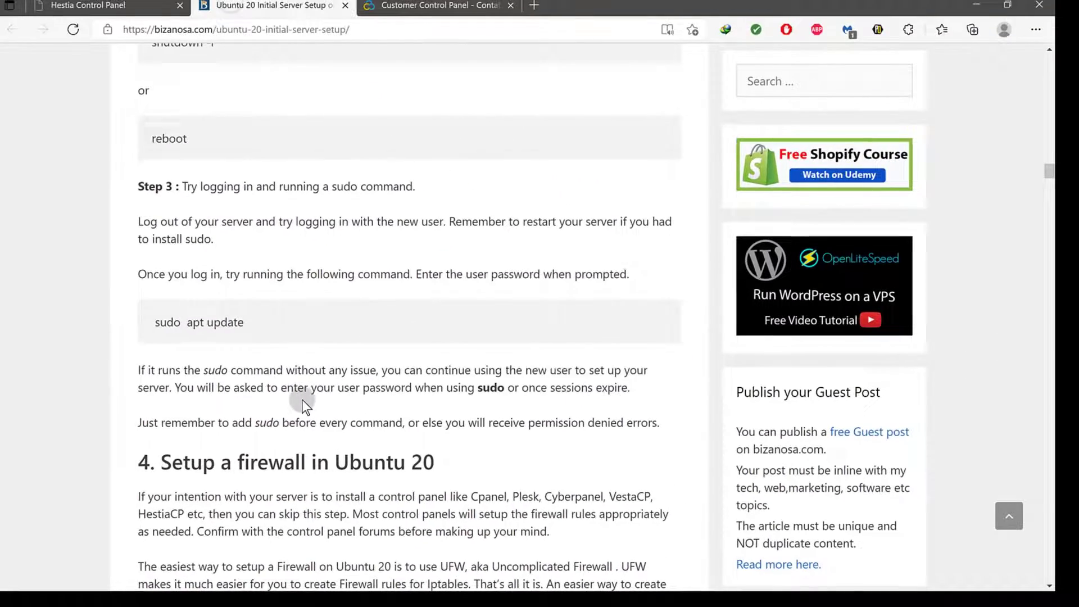
scroll(302, 400, "up", 10)
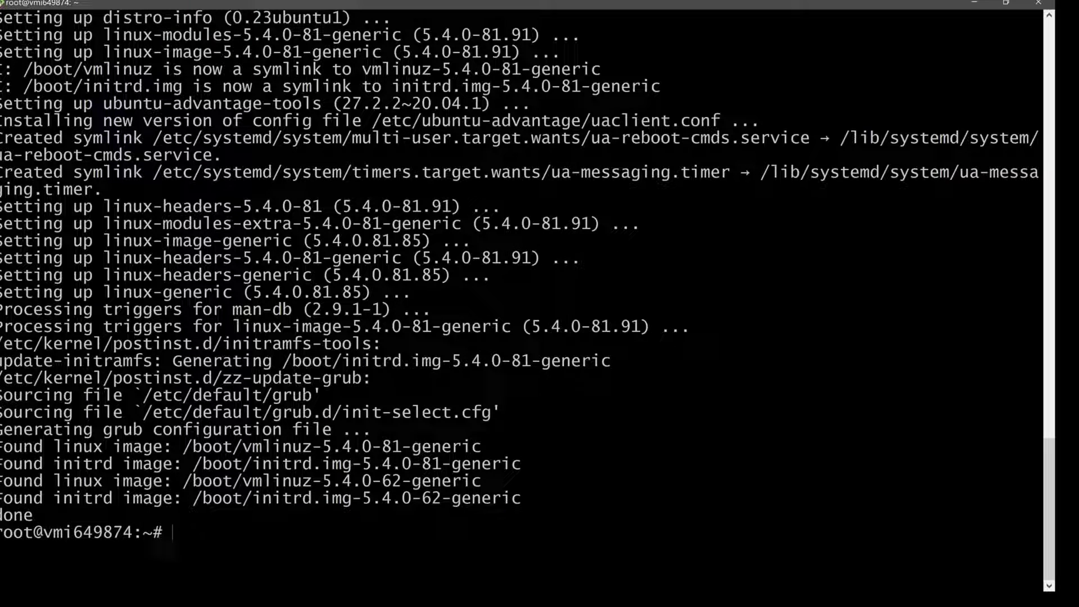
type("exit")
key("Return")
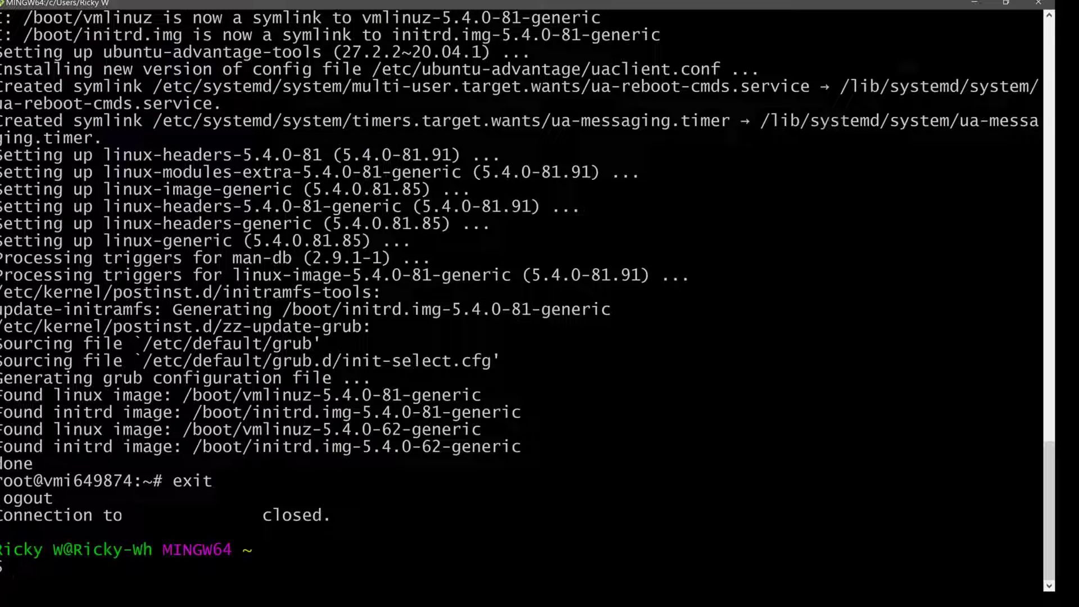
Minimize the terminal and select the 'adduser' command in the guide's Step 1 code block to copy it
left_click(972, 3)
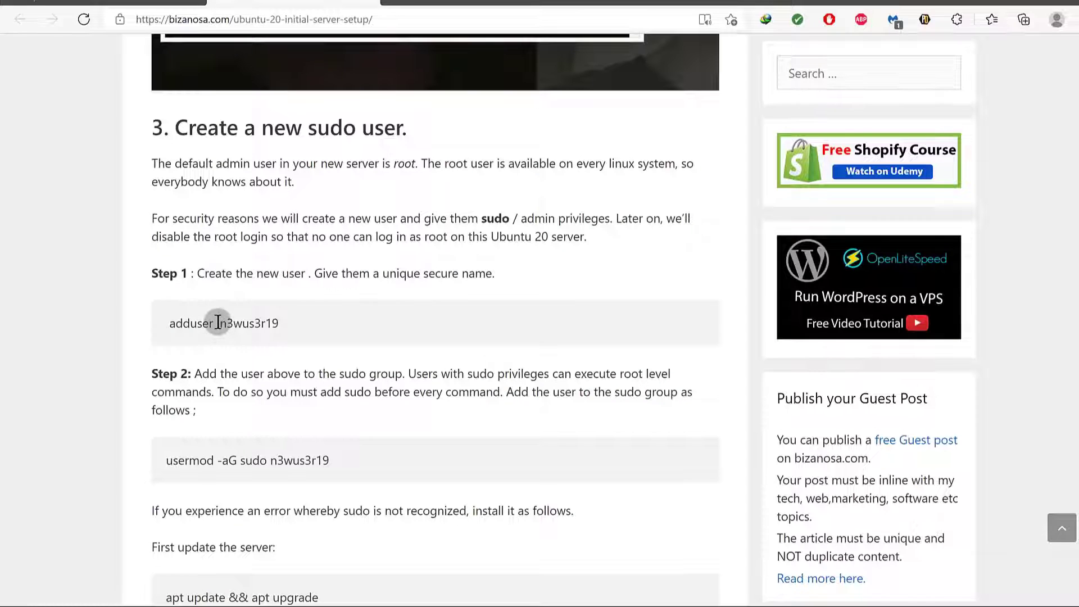
left_click_drag(170, 323, 213, 322)
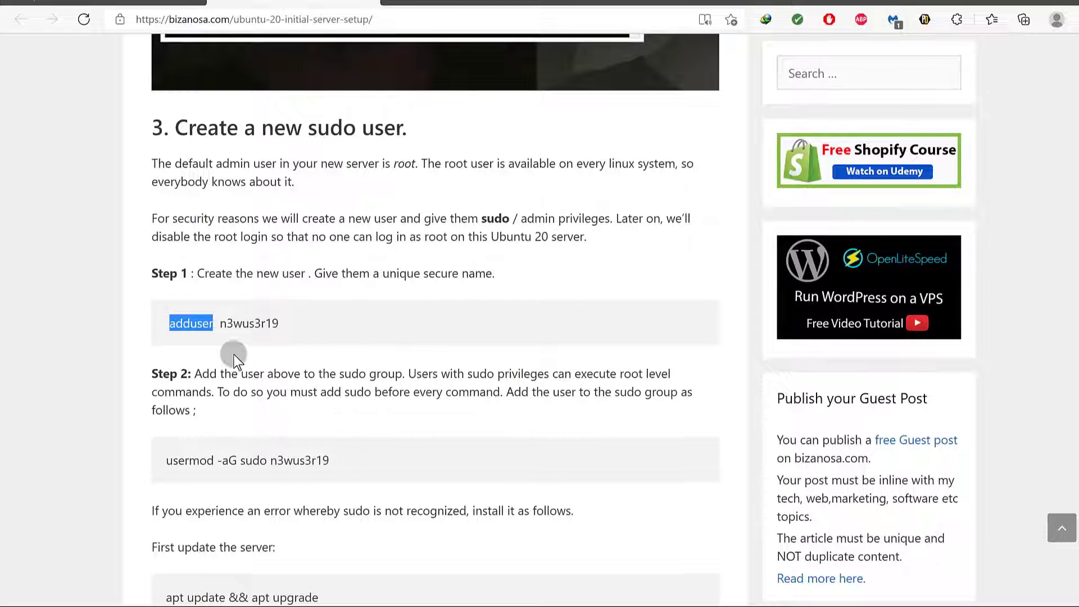
left_click_drag(220, 323, 280, 323)
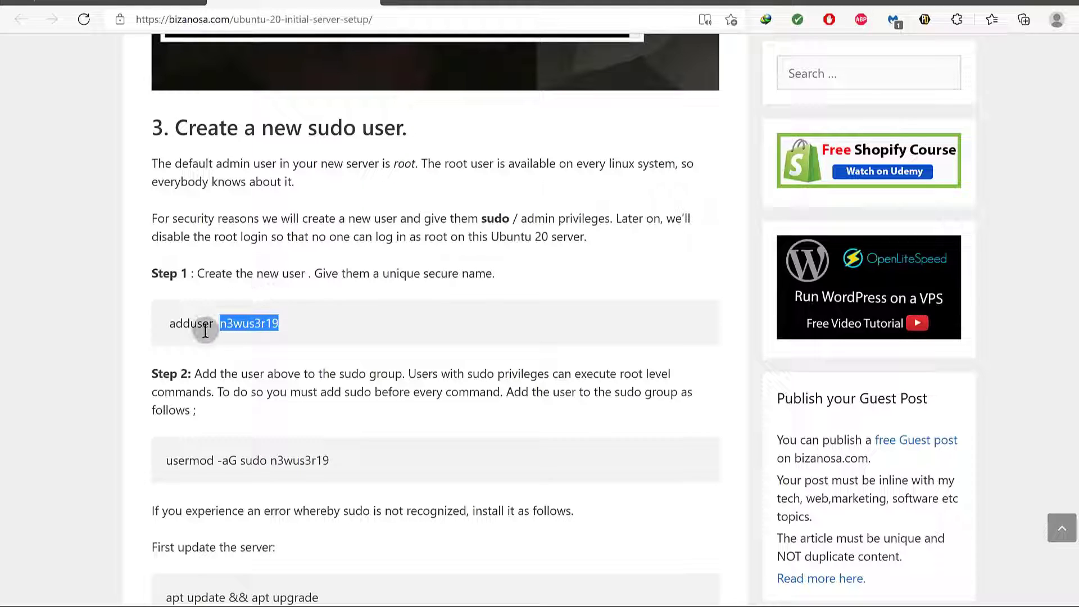
left_click_drag(213, 322, 168, 322)
key("super+c")
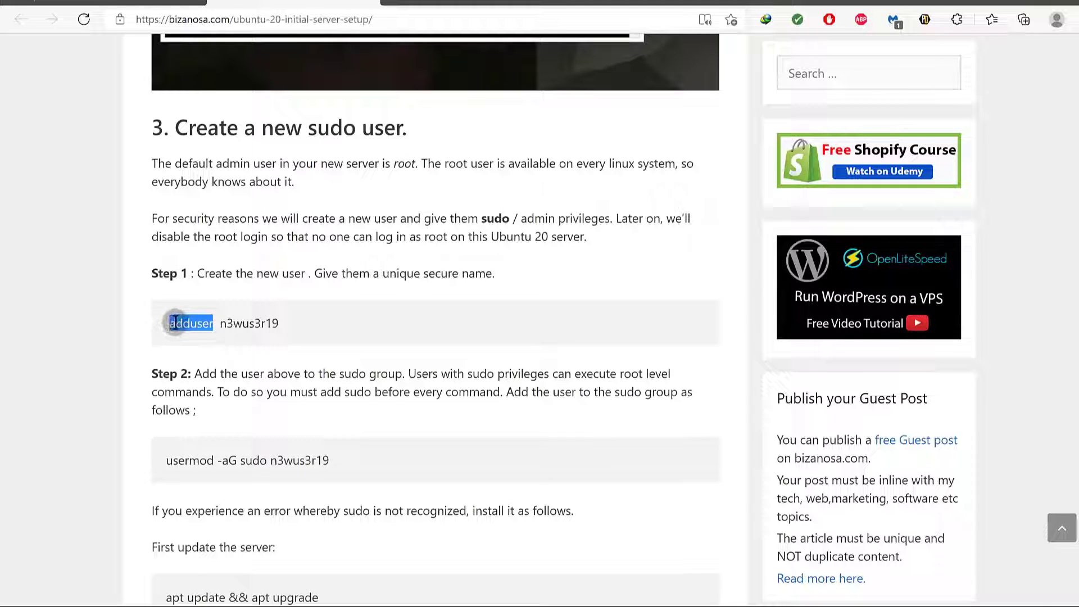
right_click(176, 322)
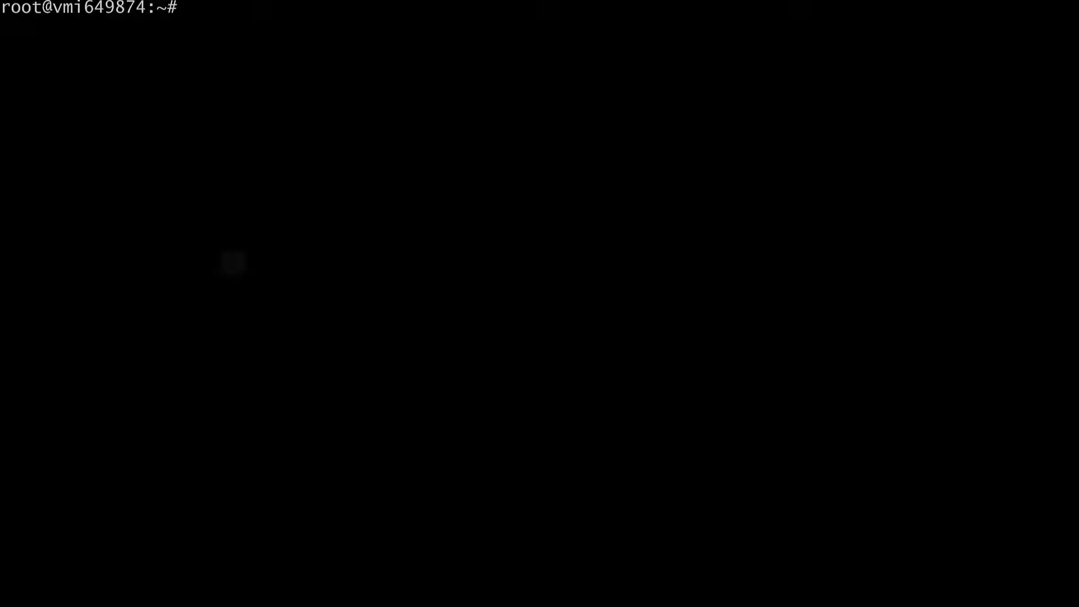
Run adduser with the new user name at the server's root prompt
right_click(193, 11)
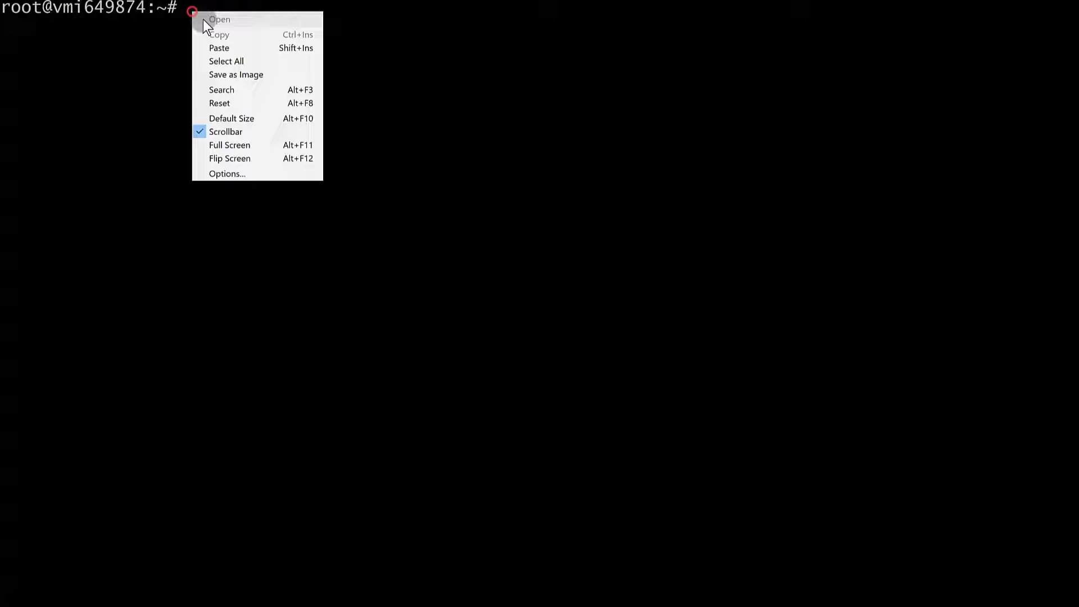
left_click(225, 49)
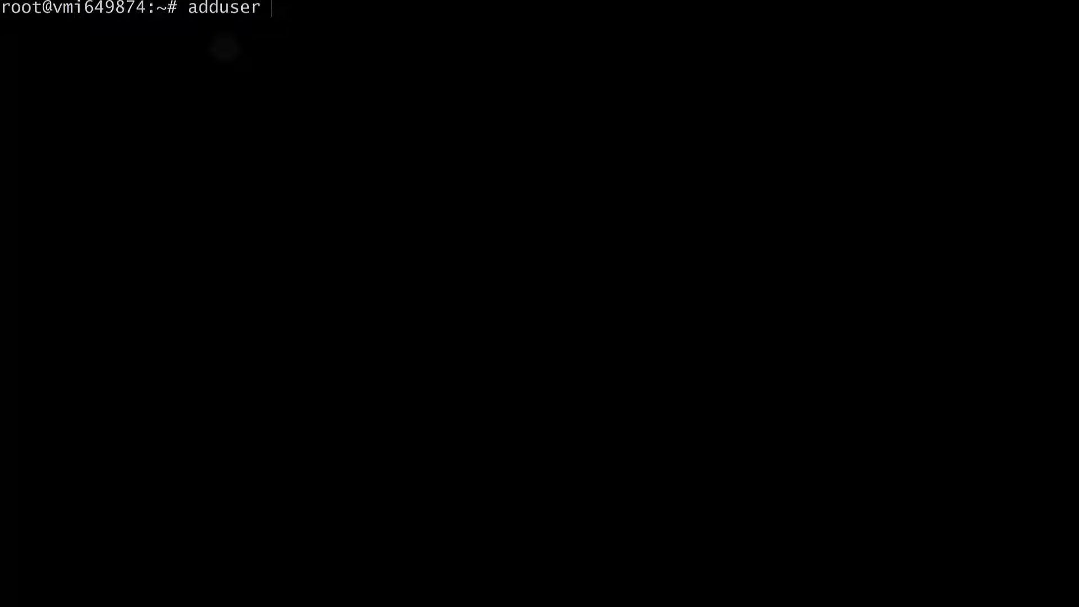
type("n3wuser21")
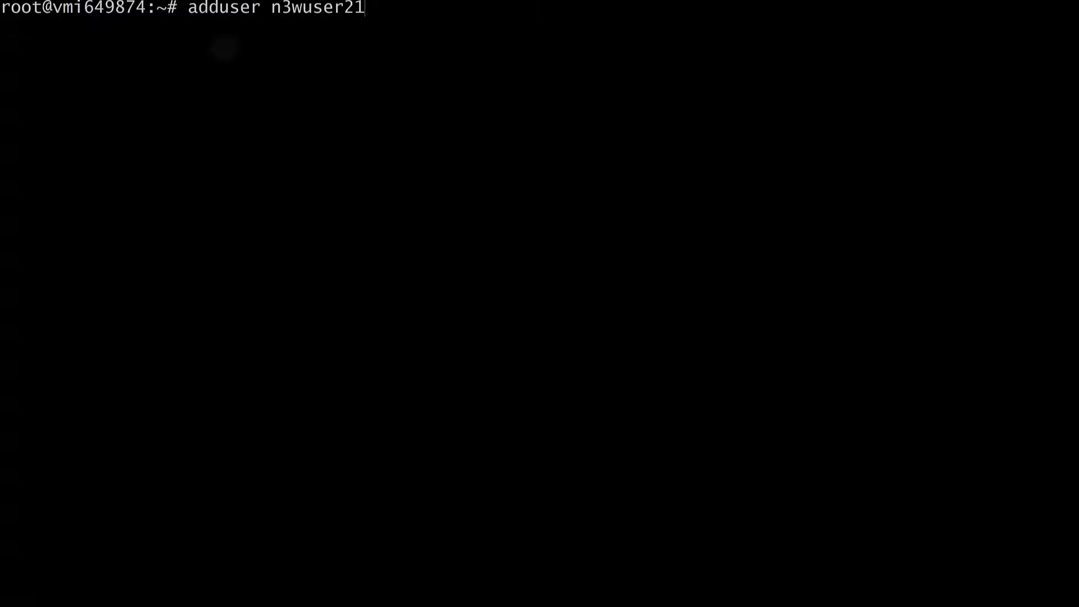
key("Return")
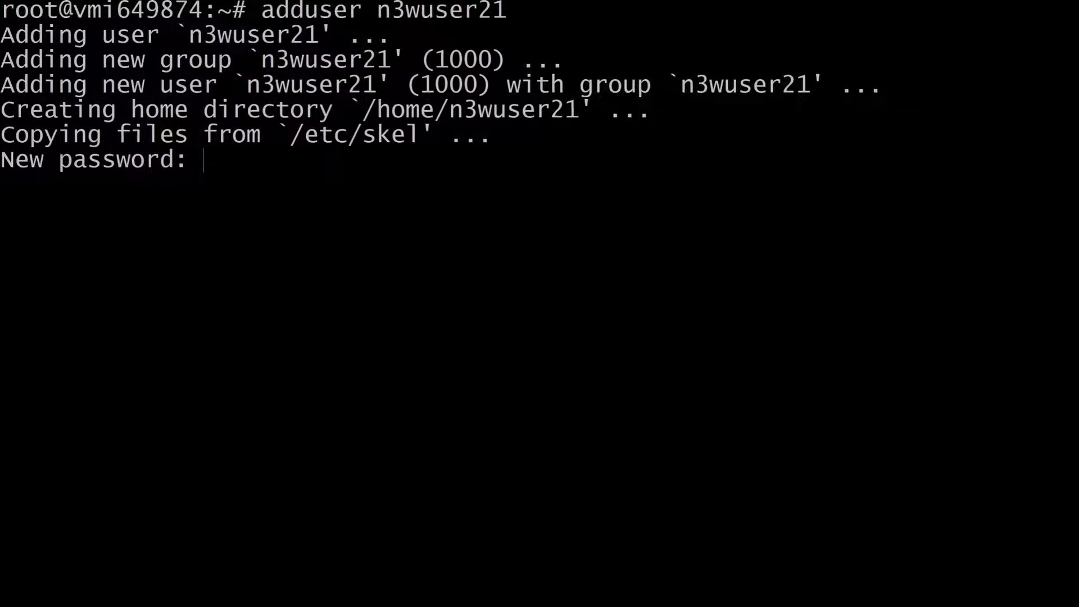
Set the new user's password twice, leave contact details blank, confirm with y, and clear
key("Return")
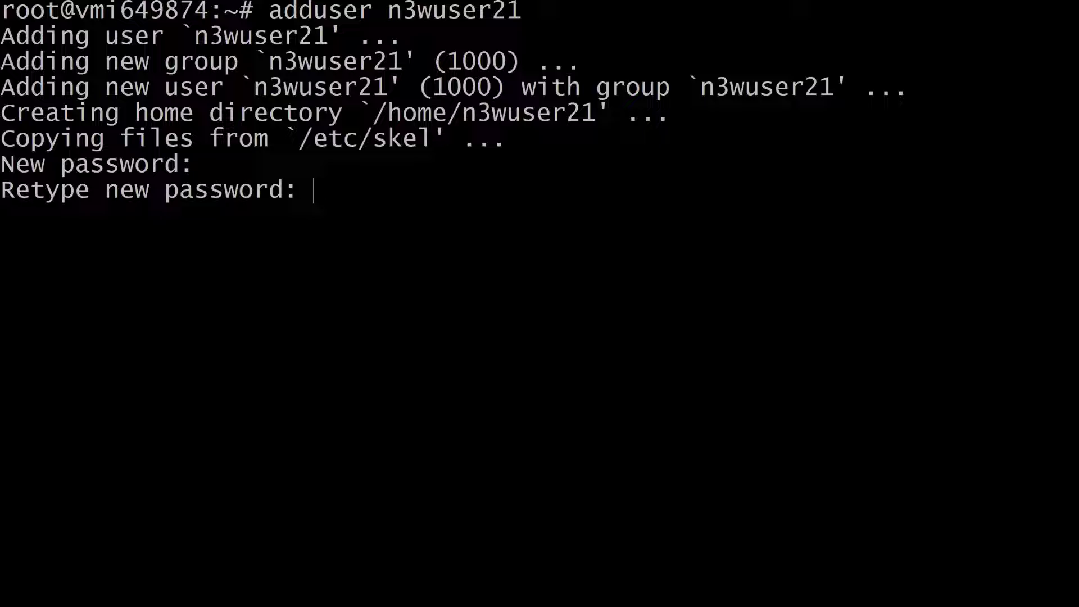
key("Return")
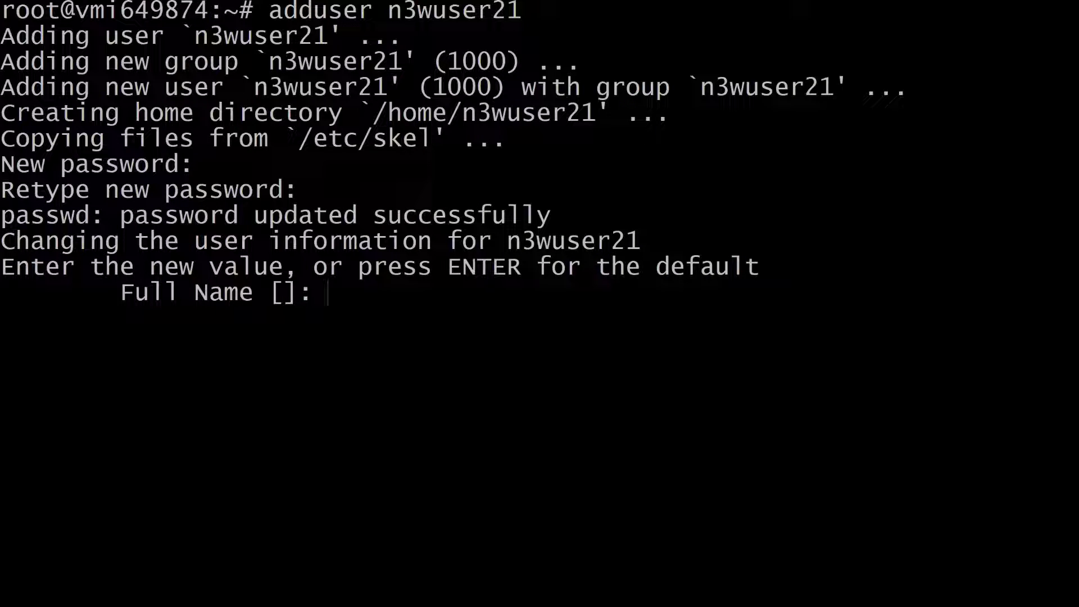
key("Return")
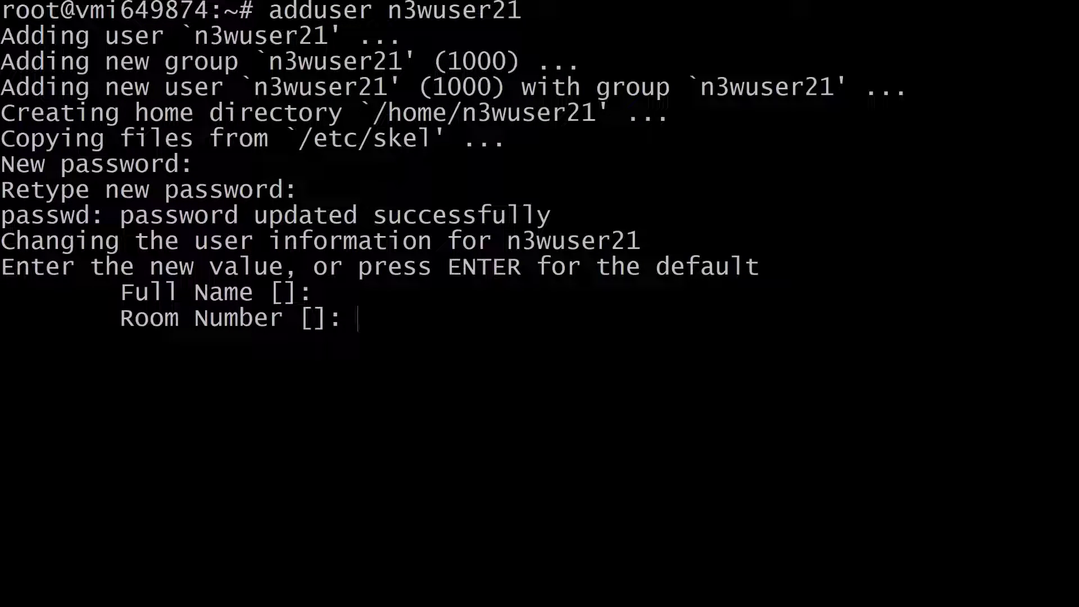
key("Return")
key("Return")
key("Return")
key("Return")
key("Return")
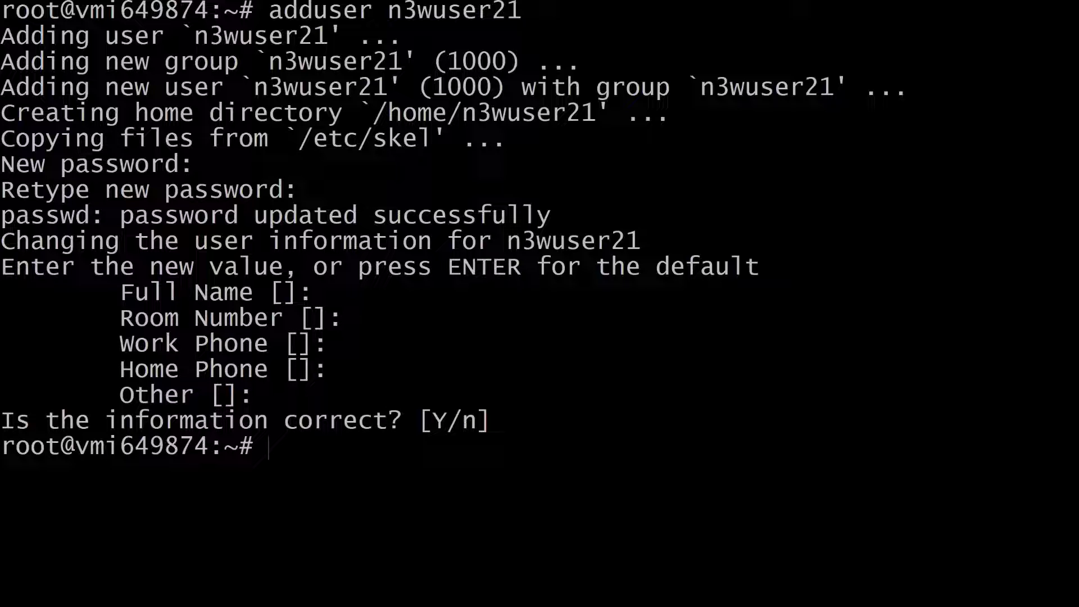
type("y")
key("Return")
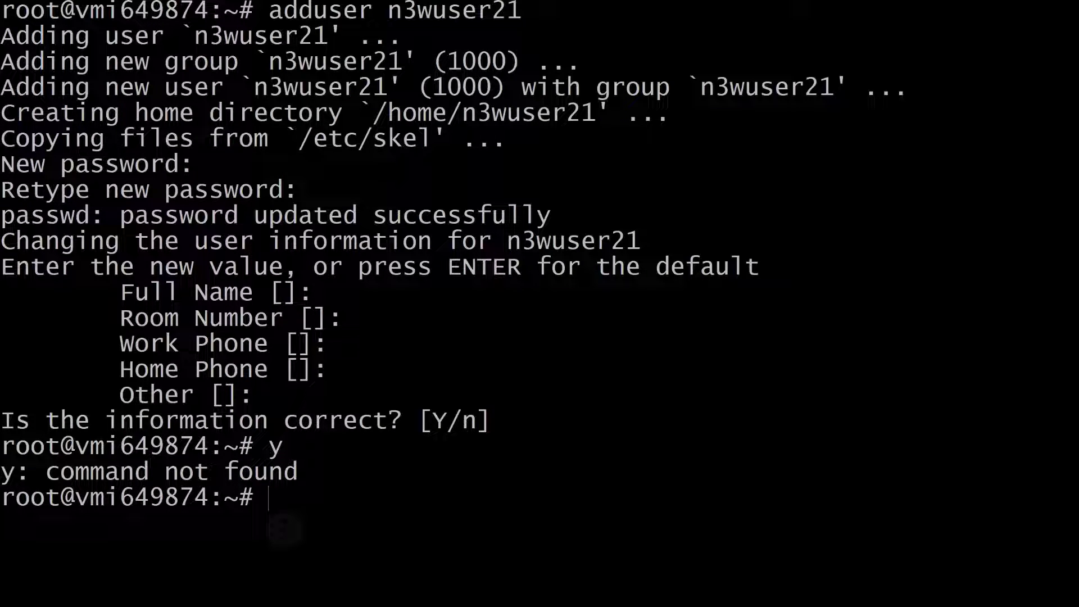
type("clear")
key("Return")
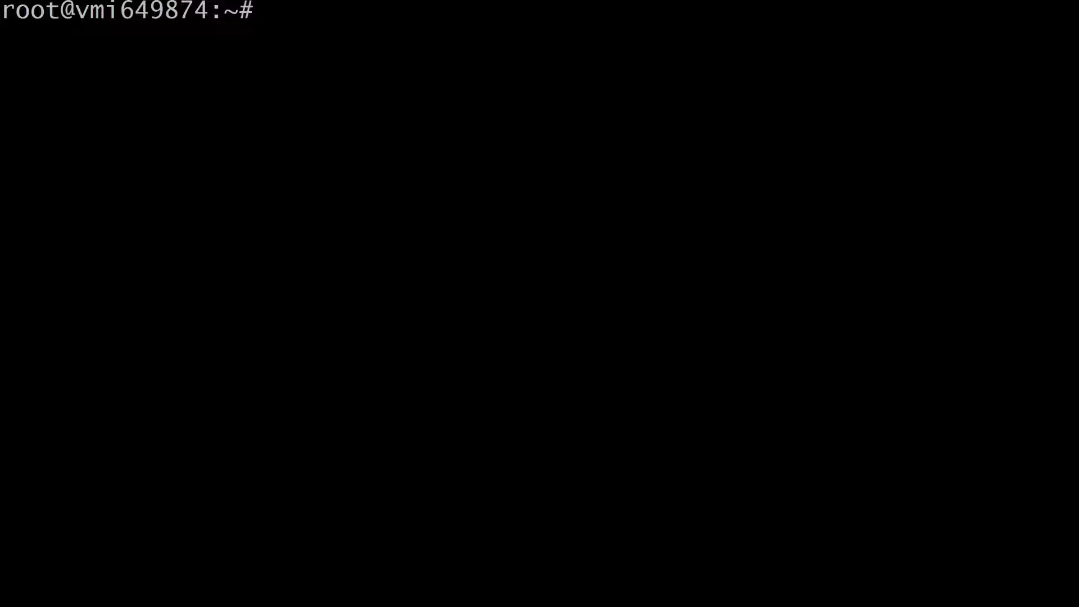
Copy the 'usermod -aG sudo' command from Step 2 of the tutorial
key("super")
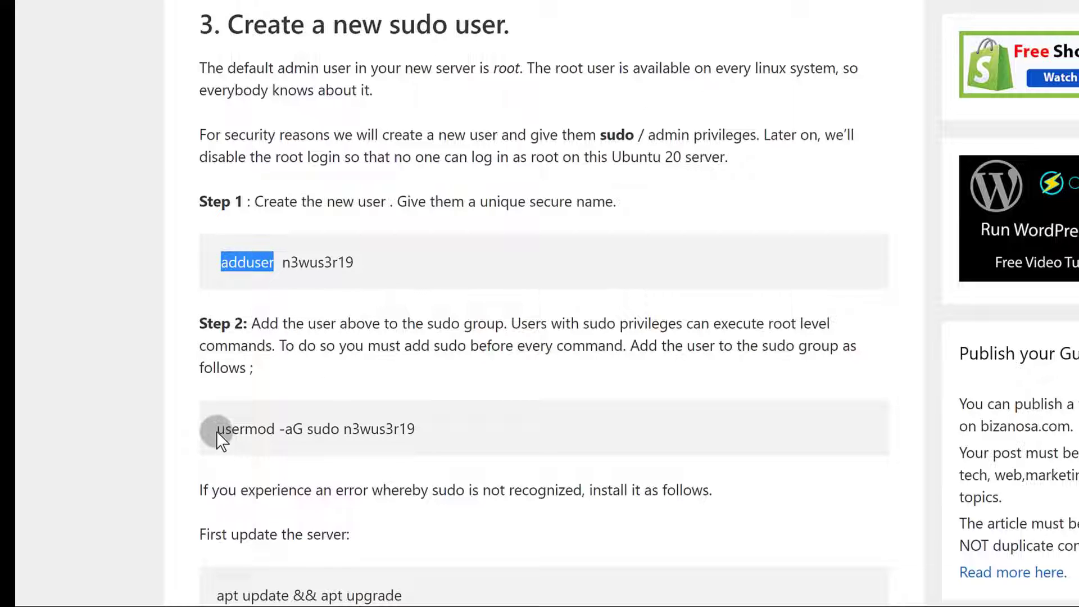
left_click(220, 430)
left_click_drag(220, 430, 338, 431)
right_click(337, 431)
left_click(384, 73)
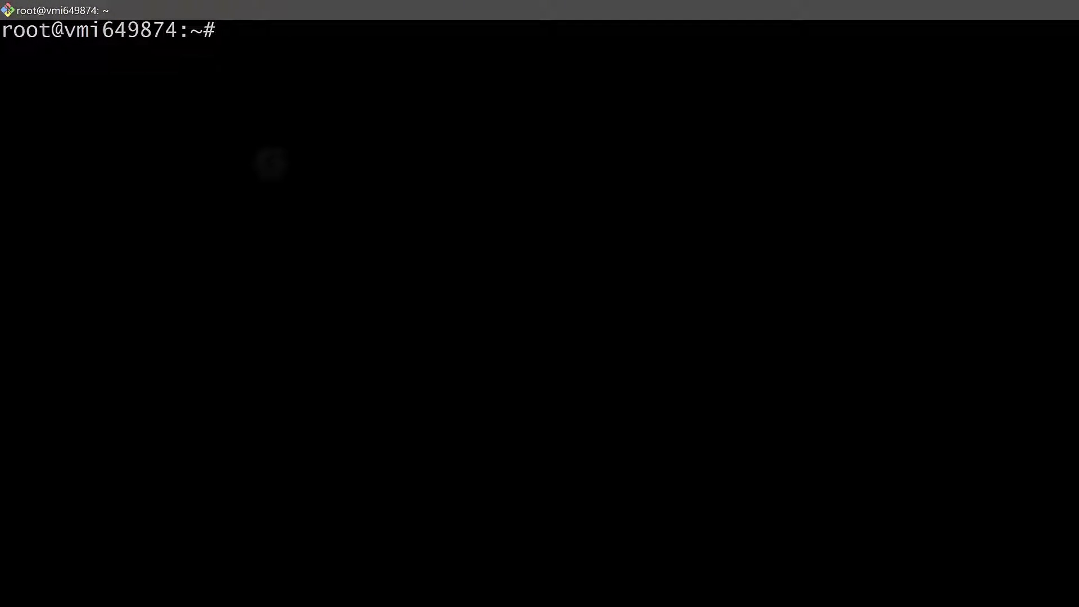
Run usermod -aG sudo with the new user name to grant it sudo rights
right_click(240, 30)
left_click(275, 74)
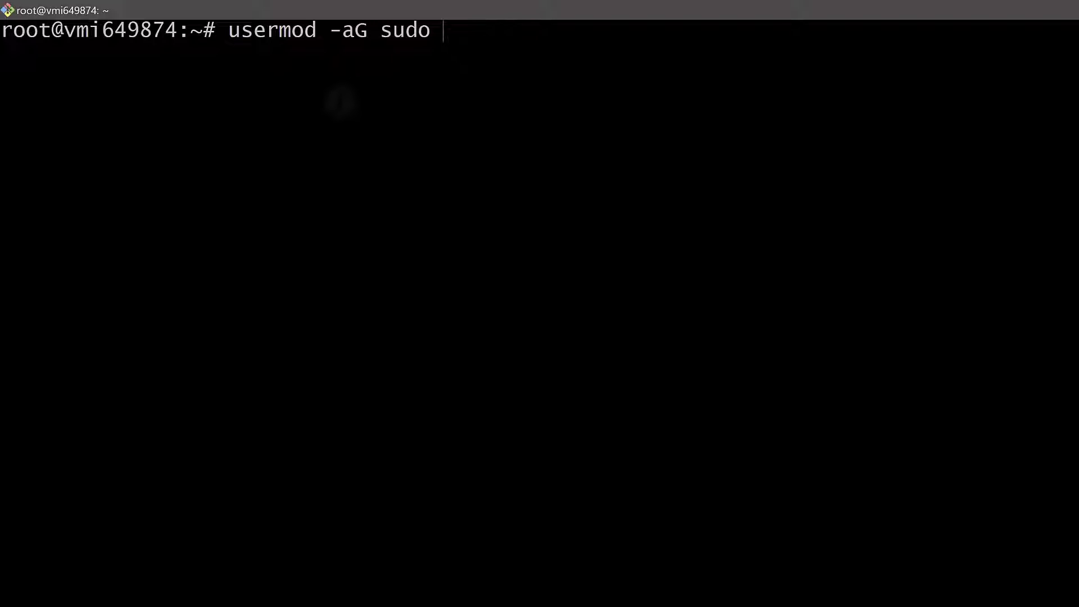
type("n3wuser21")
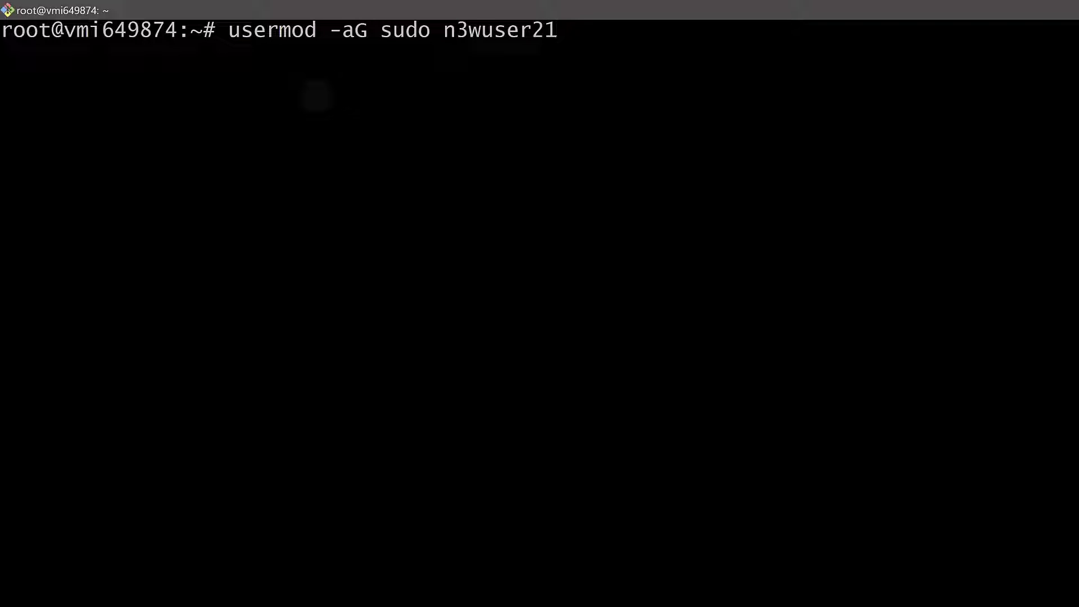
key("Return")
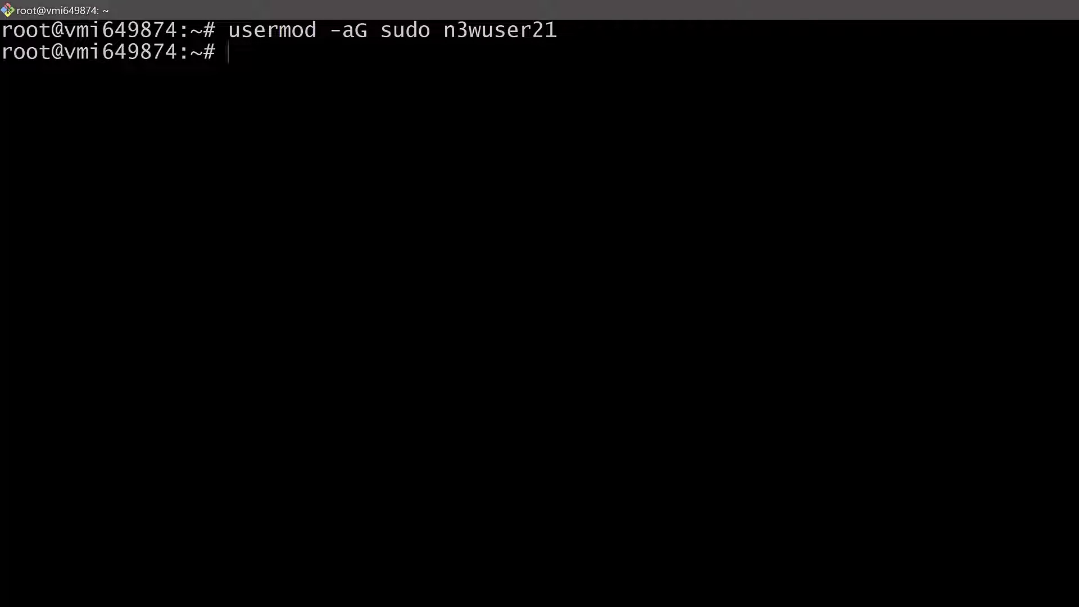
key("super")
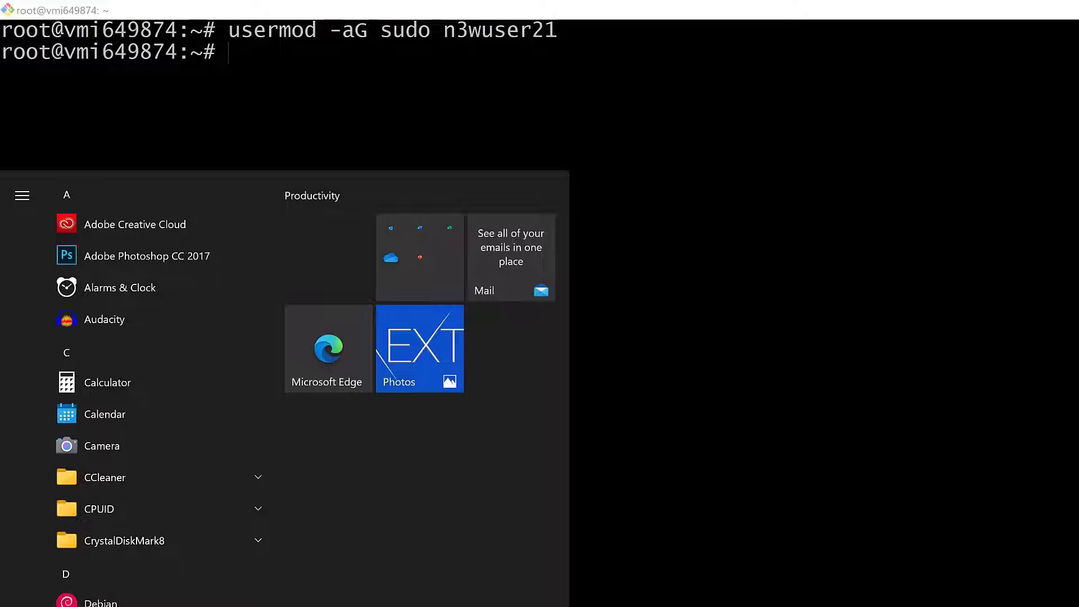
Launch a new local Git Bash window and maximize it
key("Escape")
key("super")
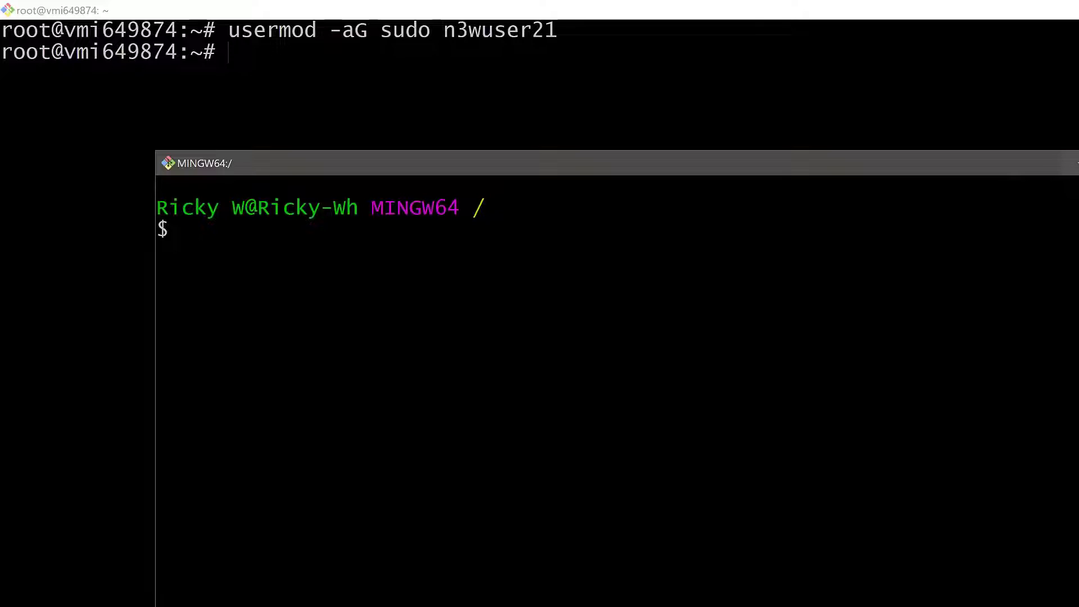
key("super+Up")
SSH into 10.0.0.3 as the new user, enter its password, and clear the screen
type("ssh root@10.0.0.3")
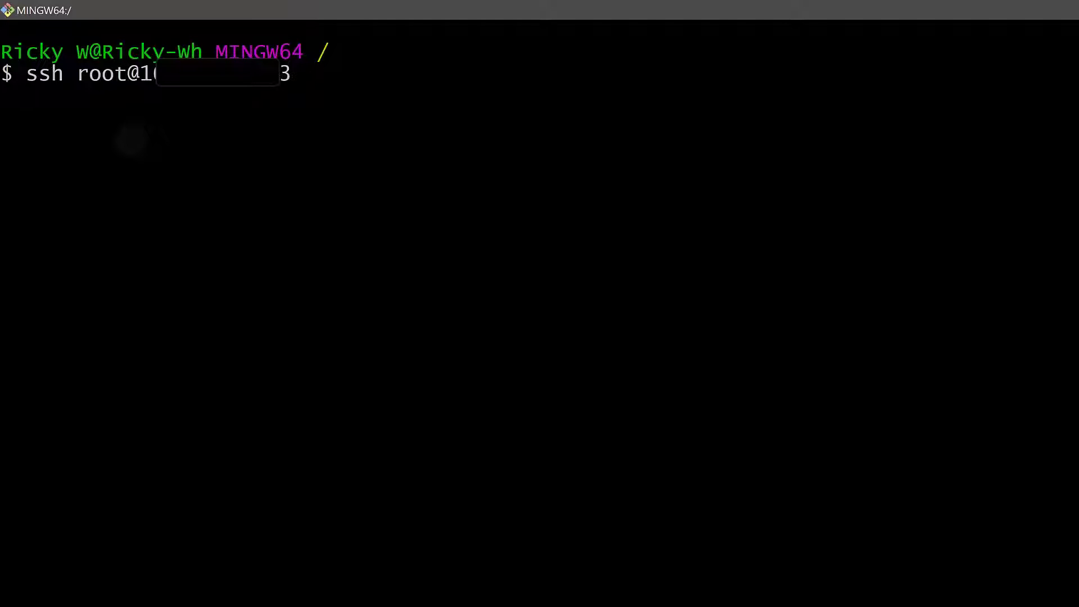
key("BackSpace")
key("BackSpace")
key("BackSpace")
key("BackSpace")
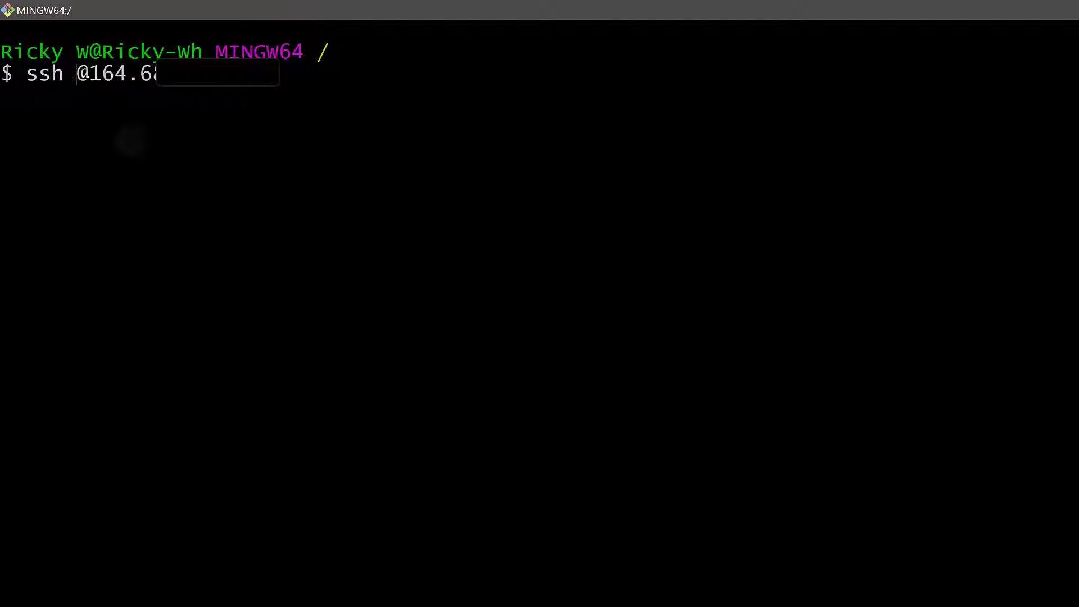
type("n")
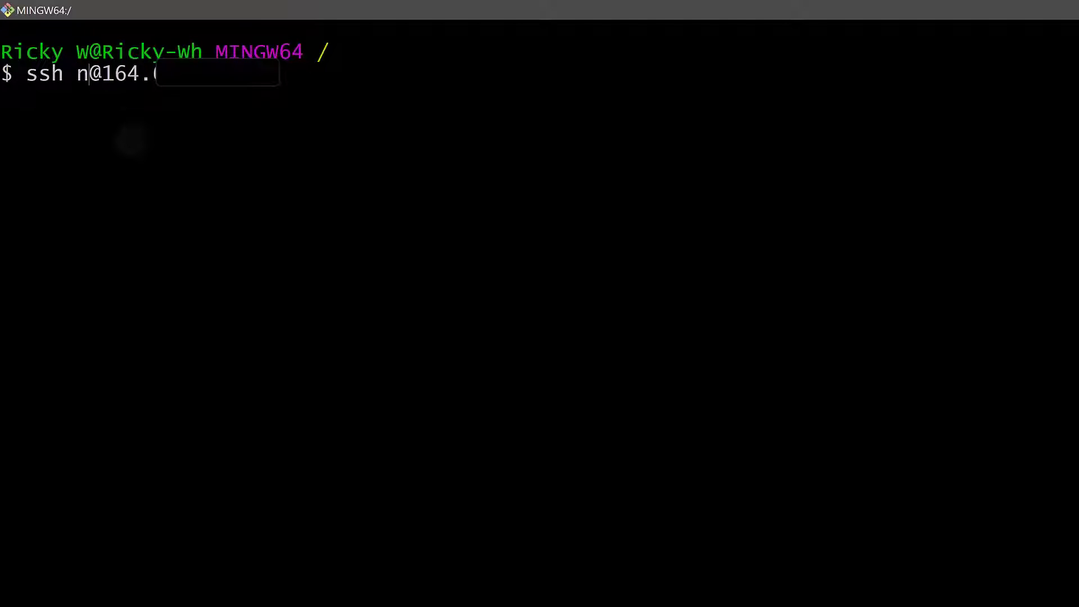
type("3wus")
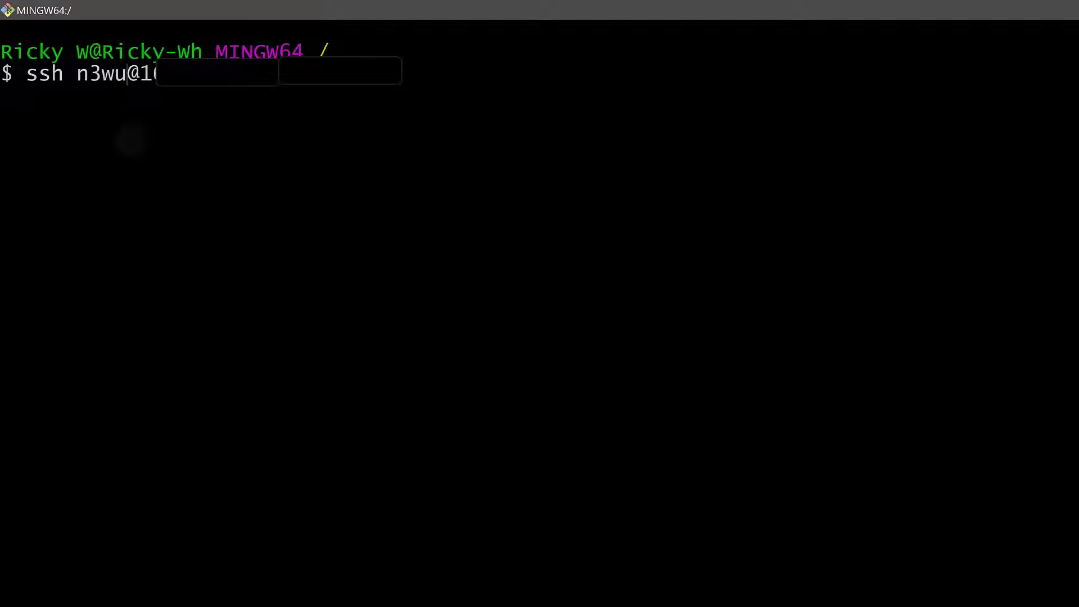
type("er21")
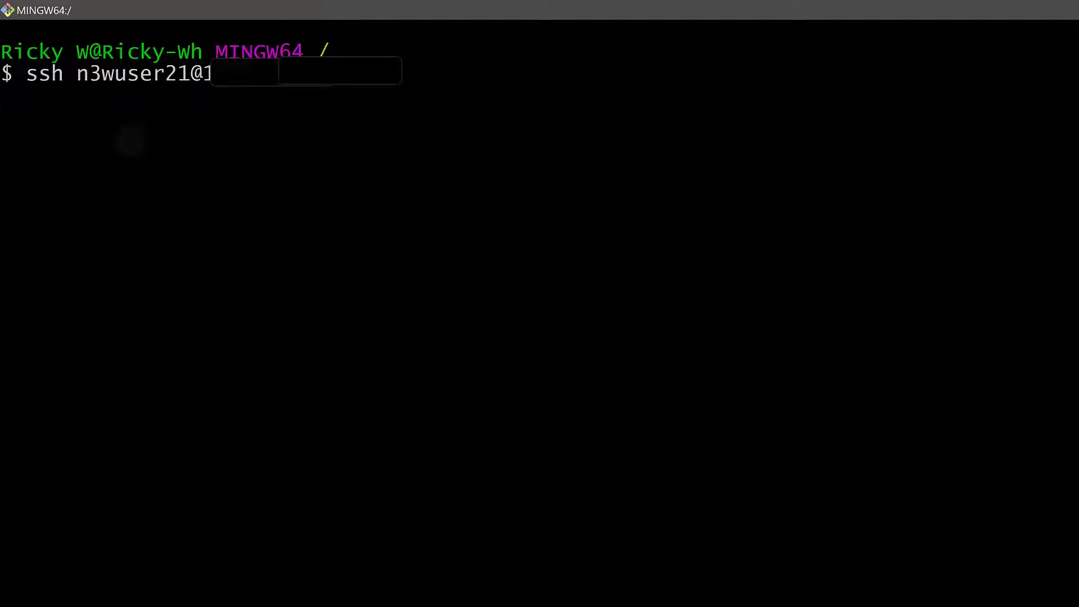
key("Return")
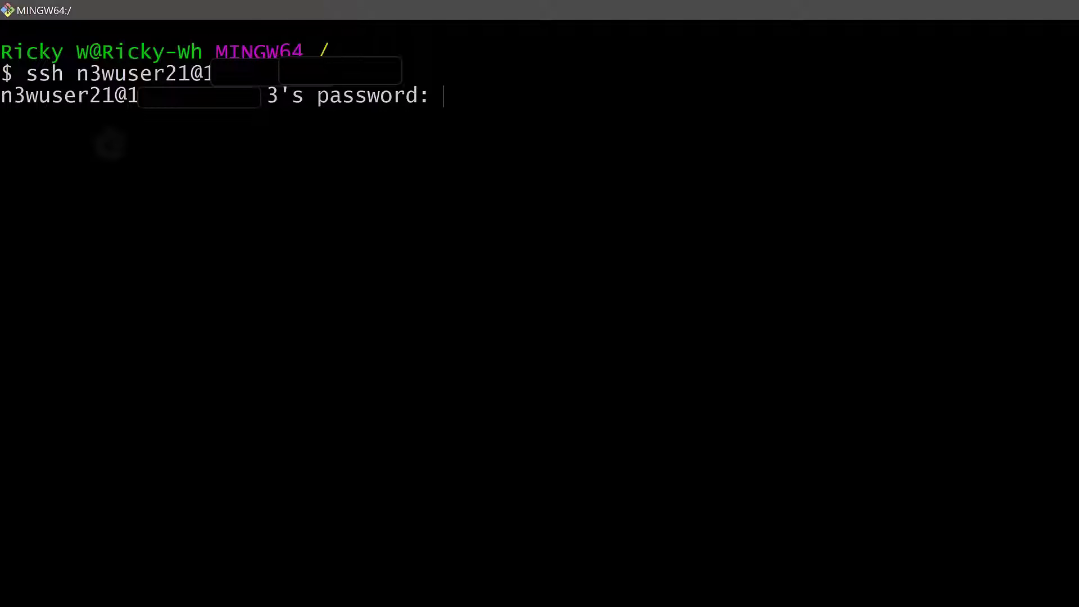
key("Return")
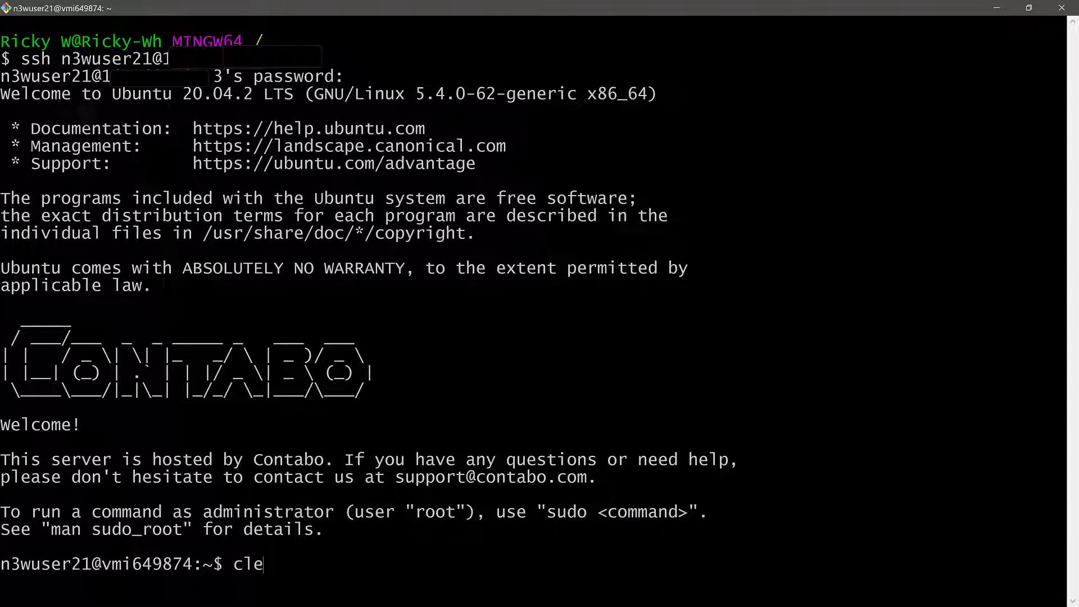
key("Return")
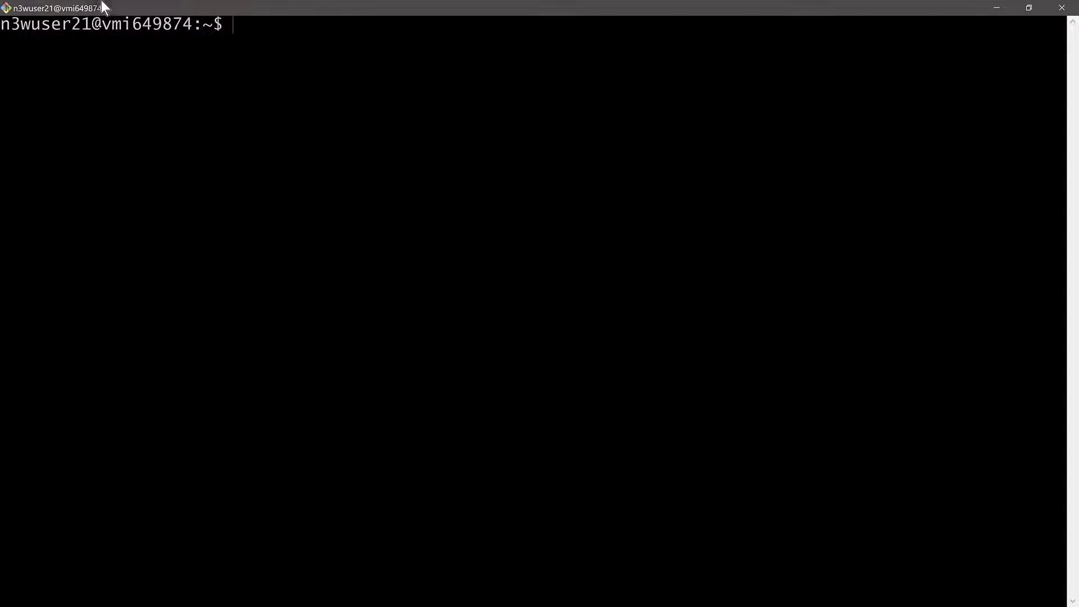
left_click_drag(91, 24, 1, 24)
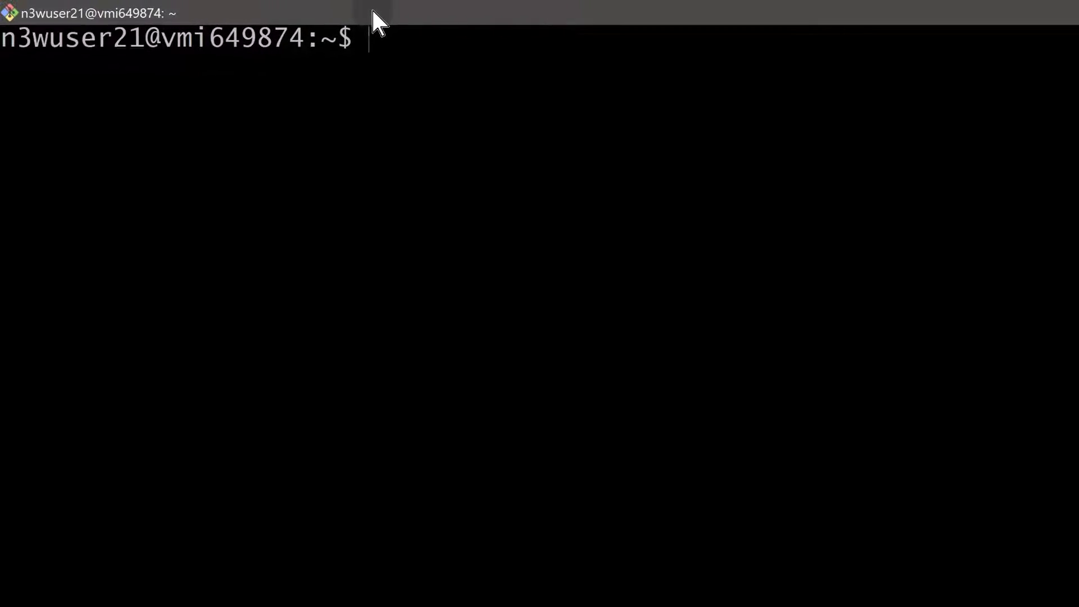
Run 'sudo apt update && sudo apt upgrade -y' and enter the sudo password
type("sudo ap")
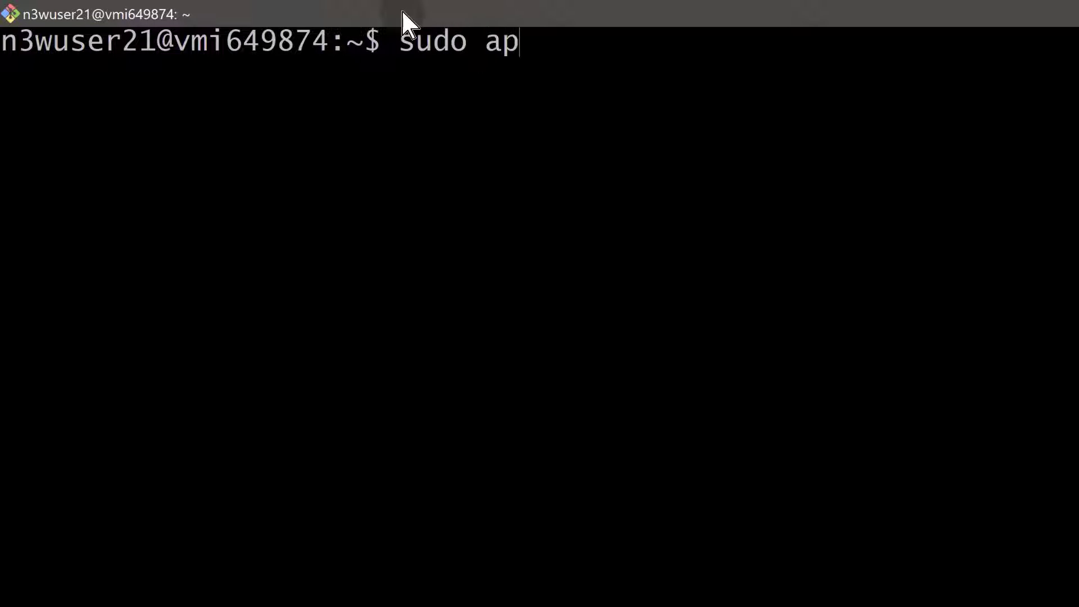
type("t update ")
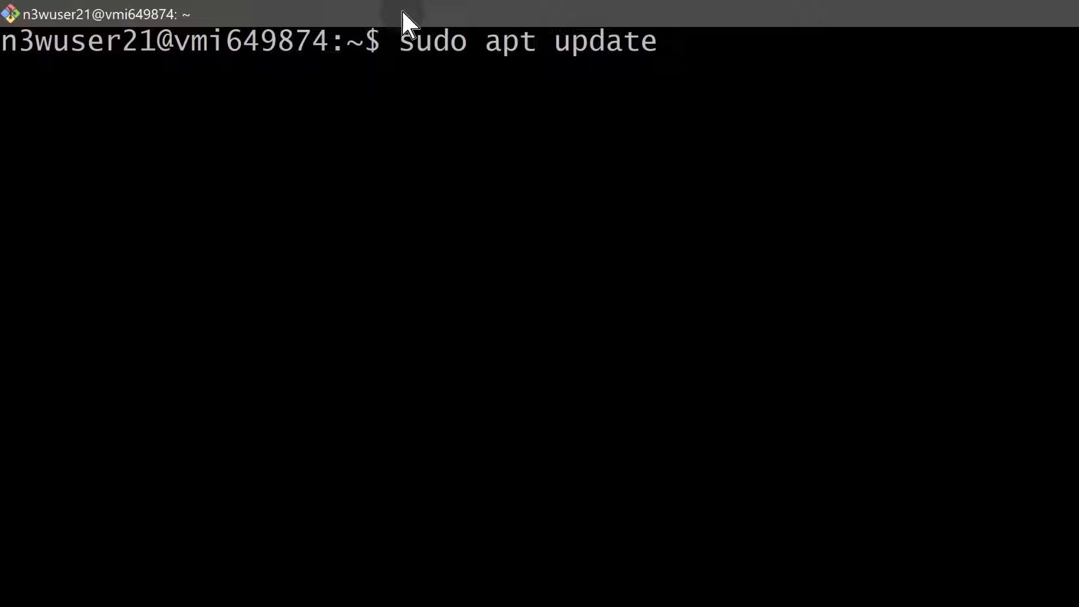
type("&&")
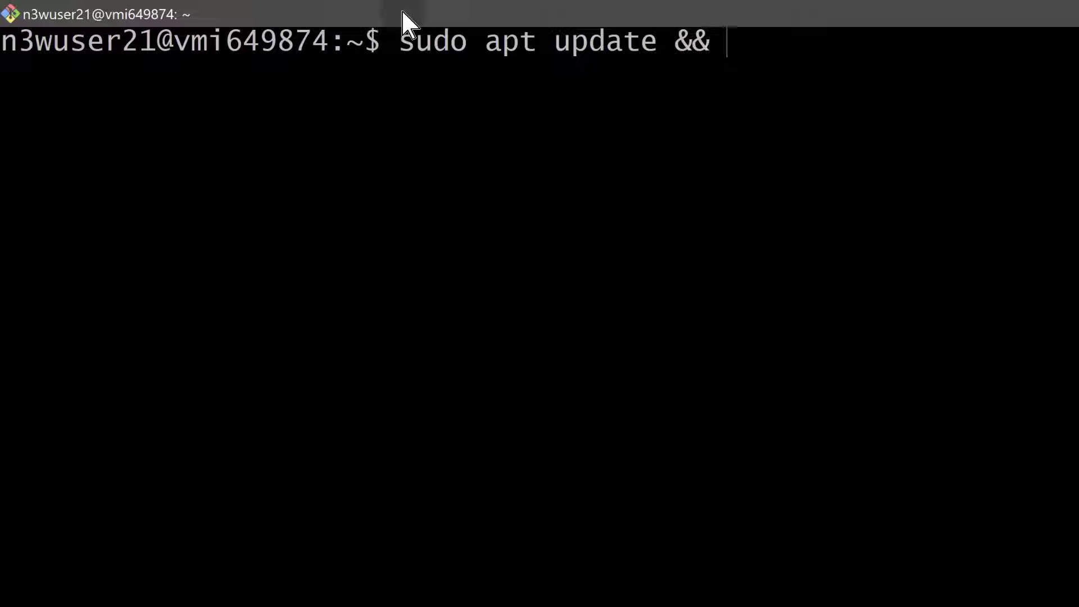
type(" sudo")
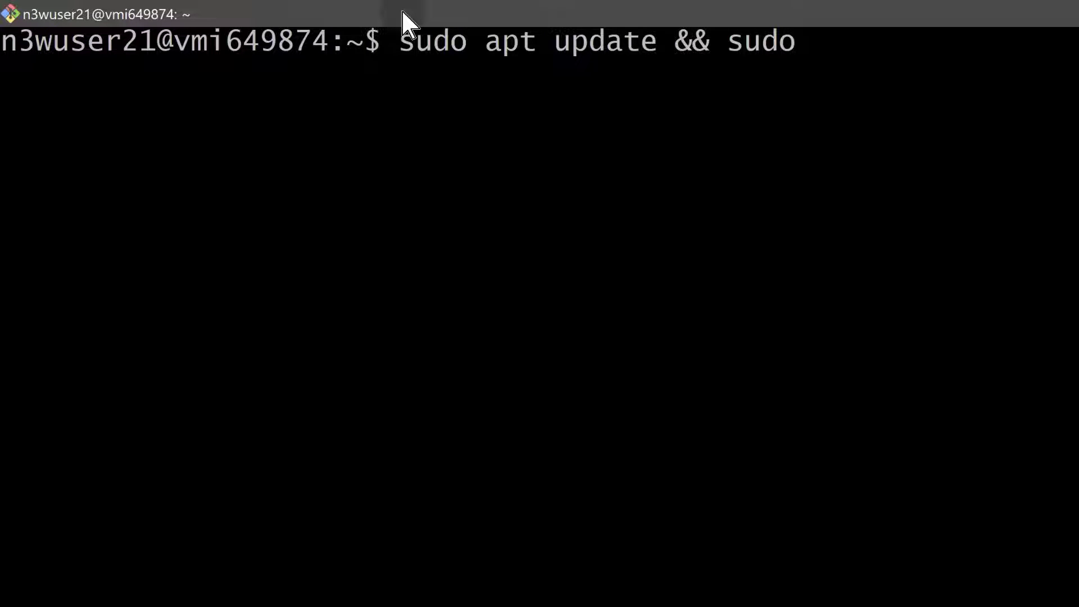
type(" apt ")
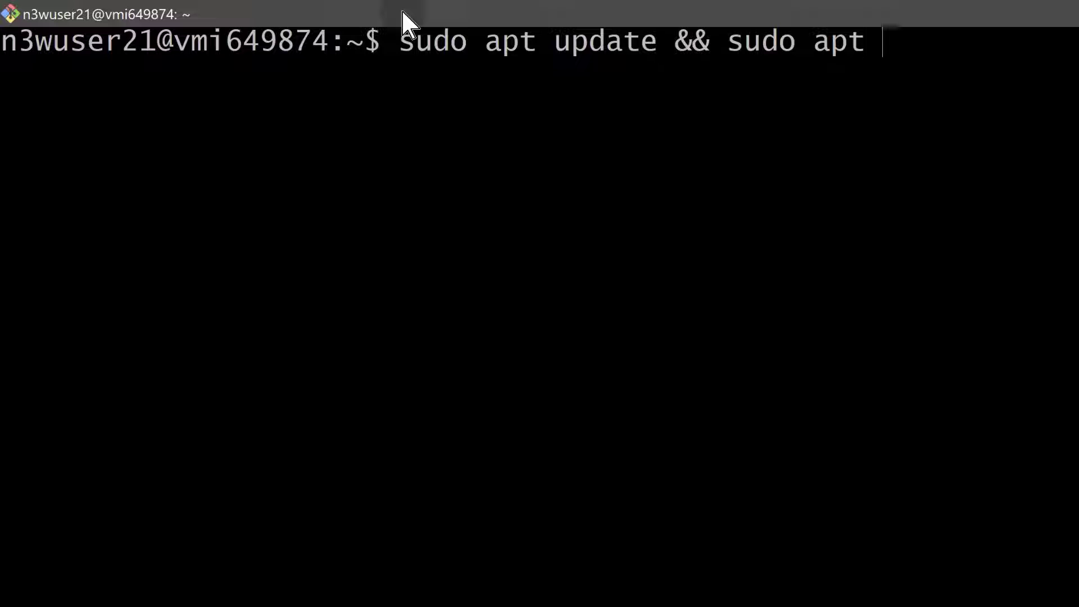
type("upgrad")
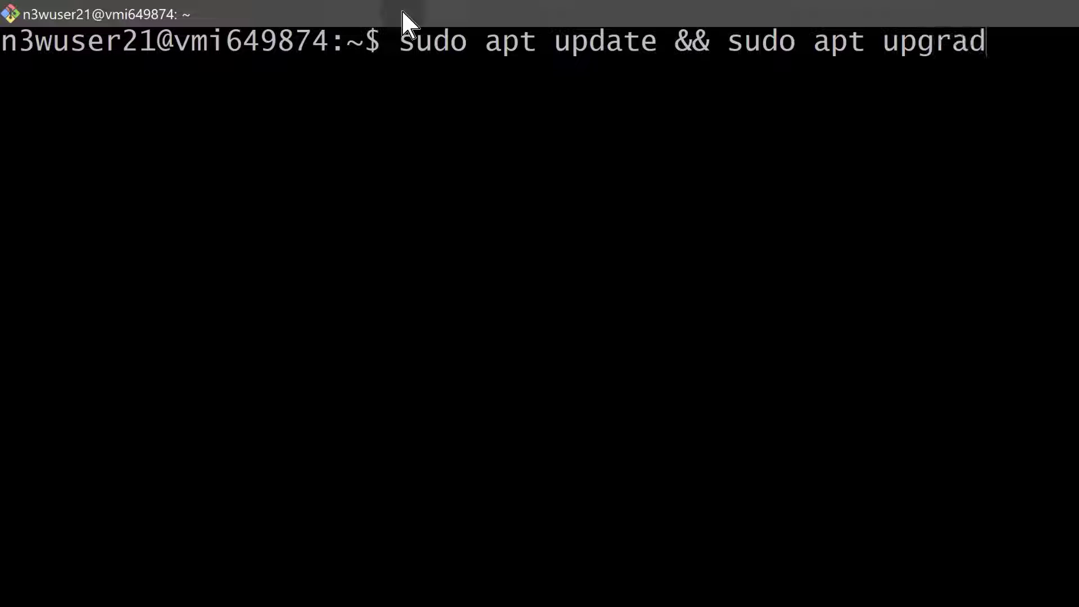
type("e -y")
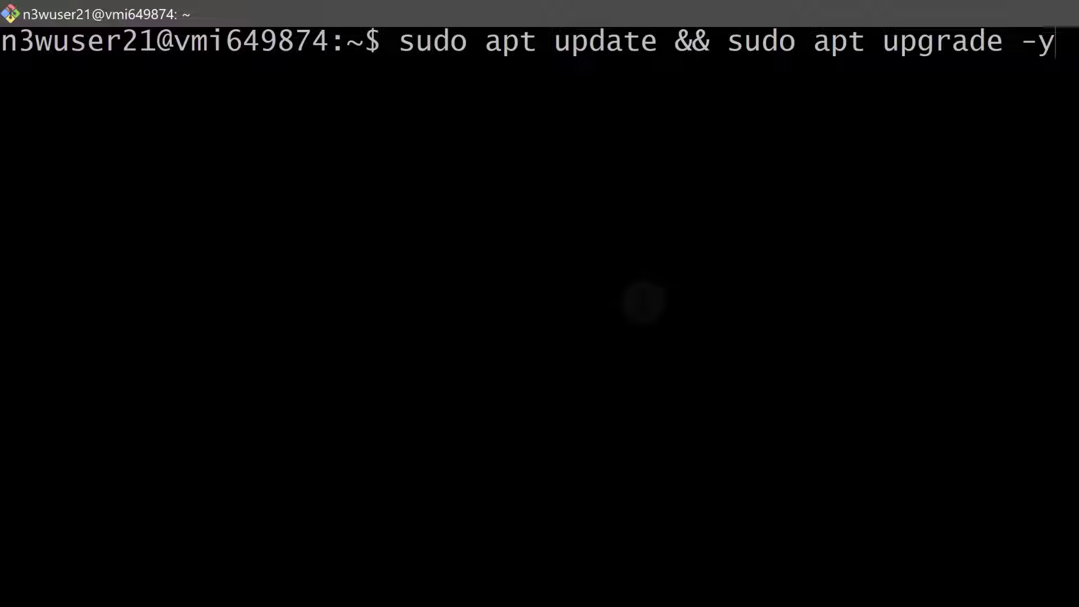
key("Return")
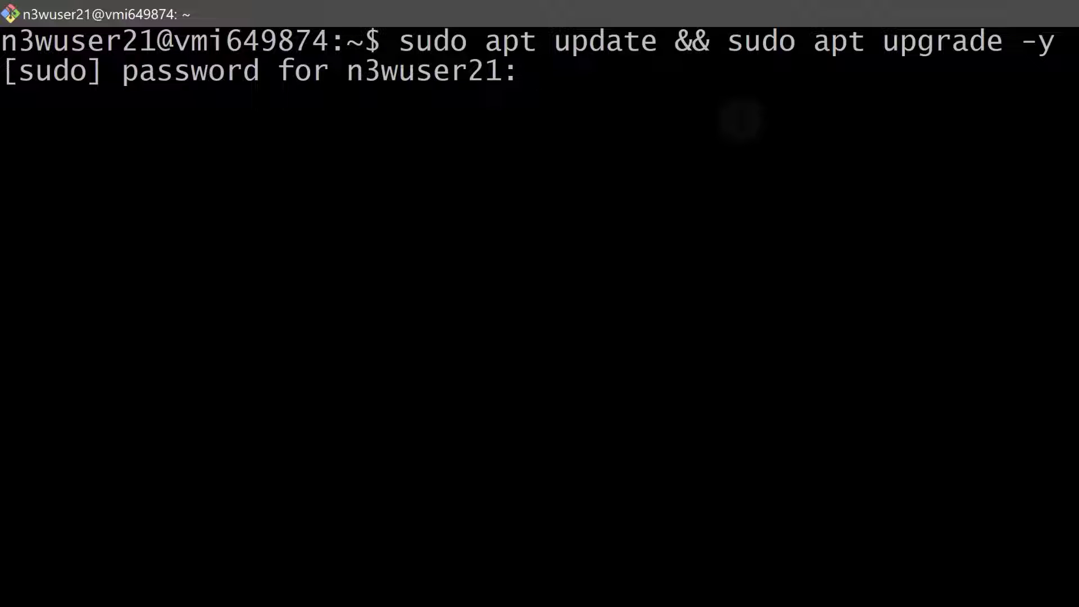
key("Return")
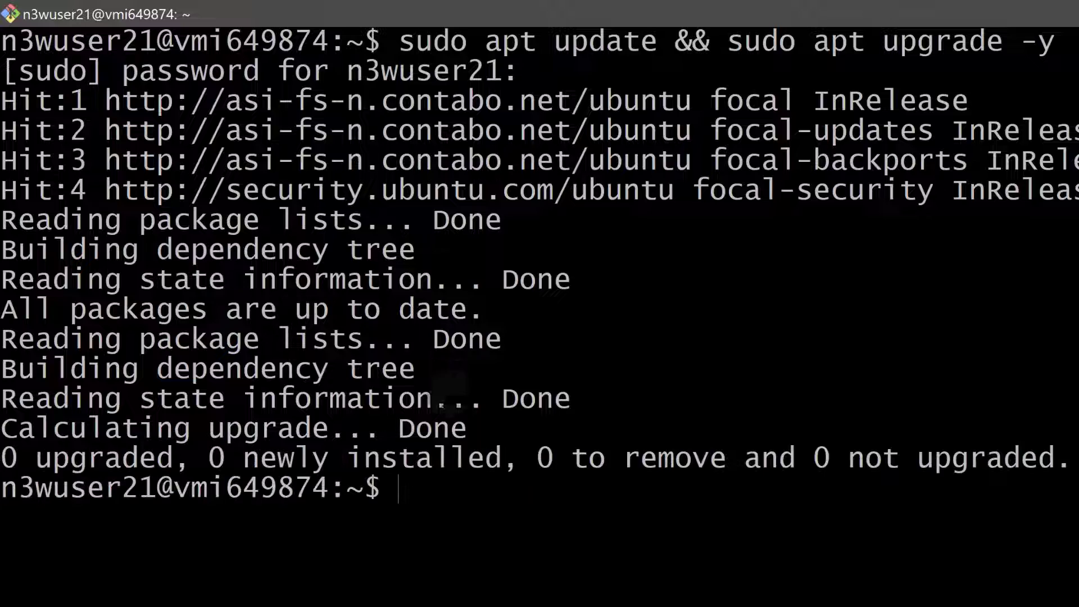
Run sudo top to show the server's process list
type("sudo")
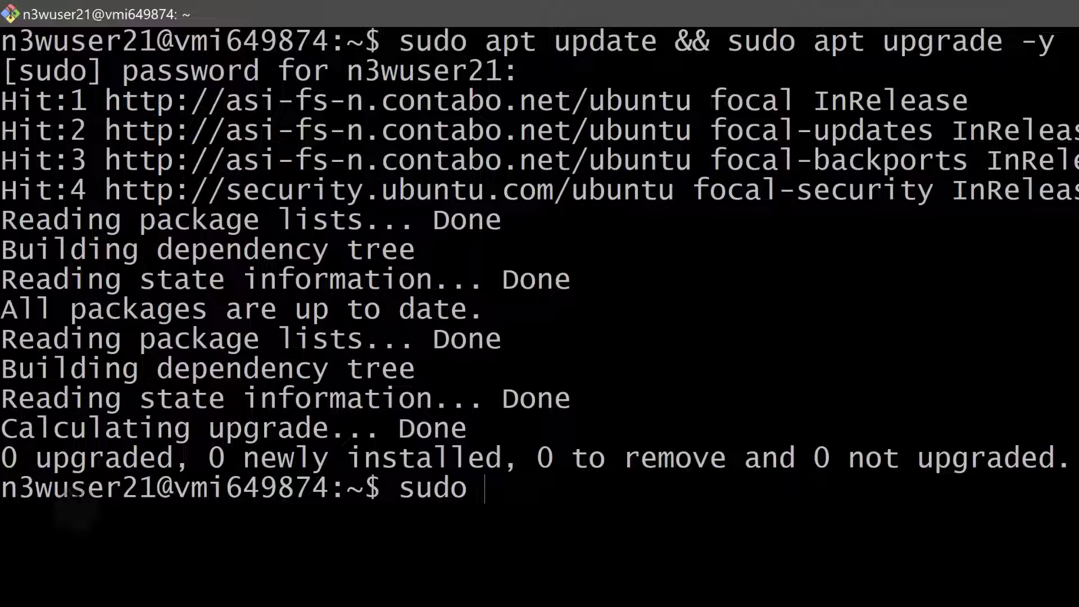
left_click_drag(2, 488, 158, 488)
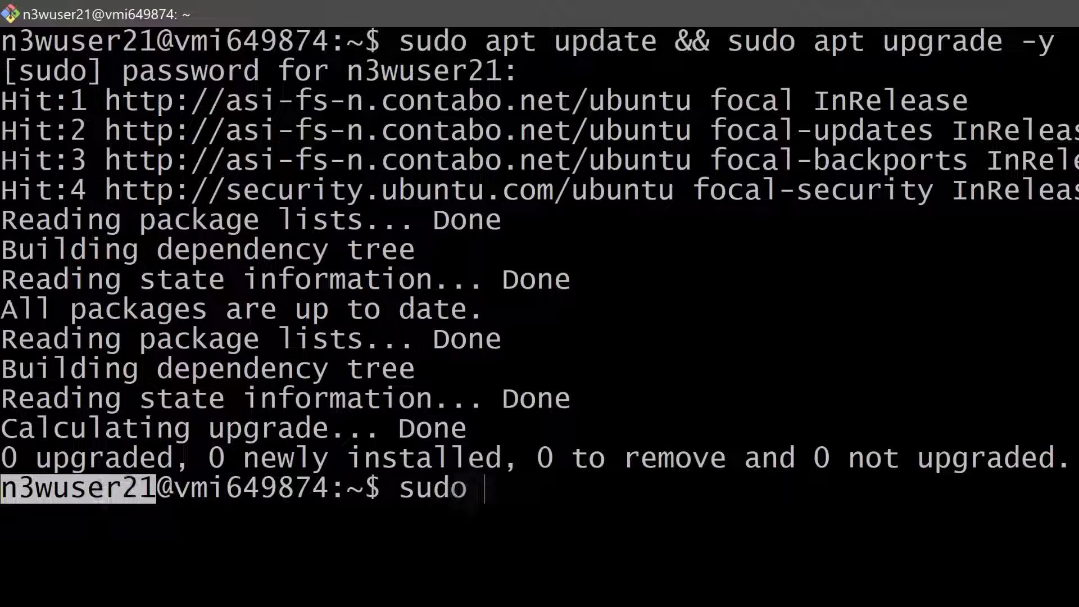
left_click(489, 469)
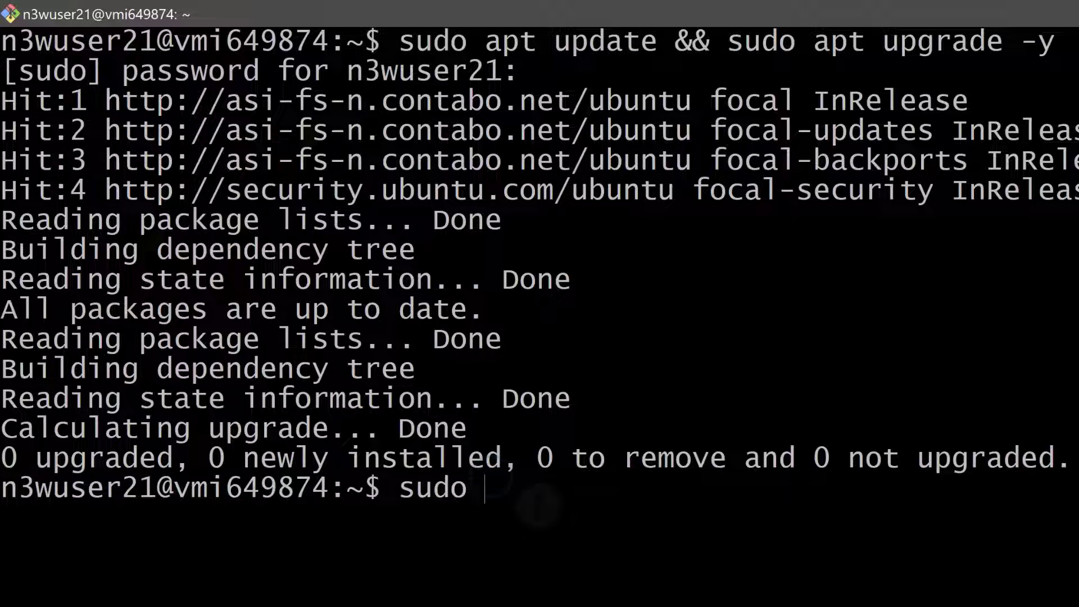
type("top")
key("Return")
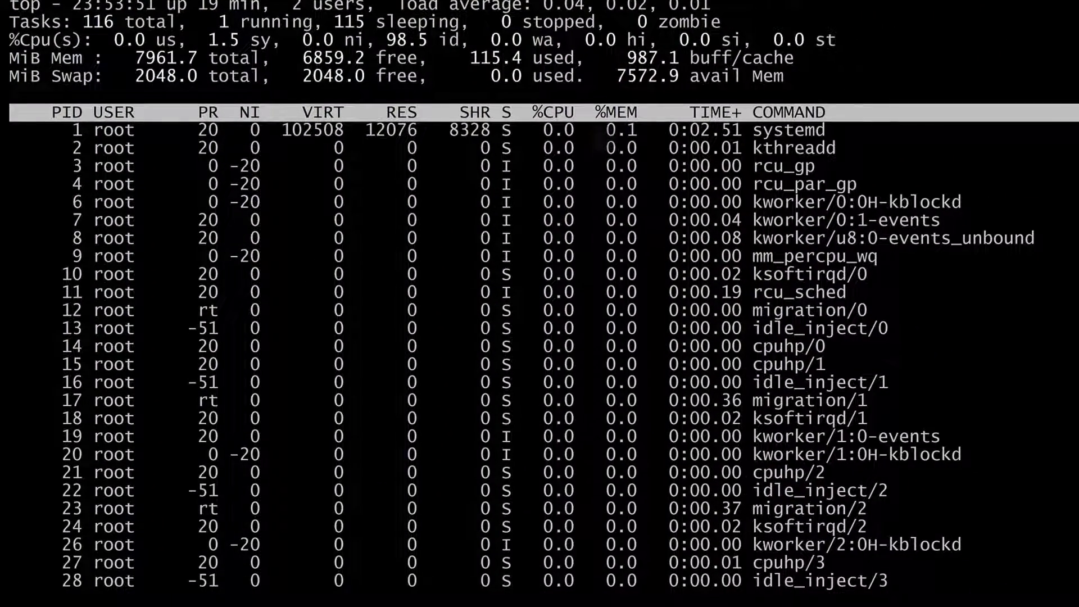
Exit top with q and clear the terminal back to the shell prompt
type("q")
type("clear")
key("Return")
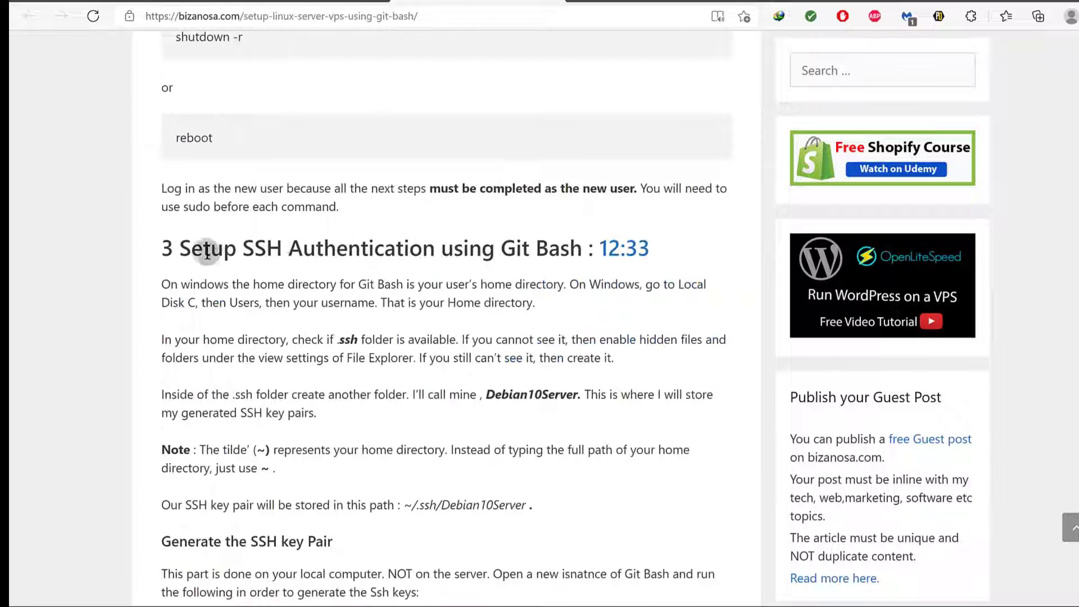
Skim the Setup SSH Authentication section, then switch to the Generate SSH keys article tab
left_click_drag(179, 248, 583, 250)
scroll(294, 375, "down", 5)
scroll(295, 376, "down", 20)
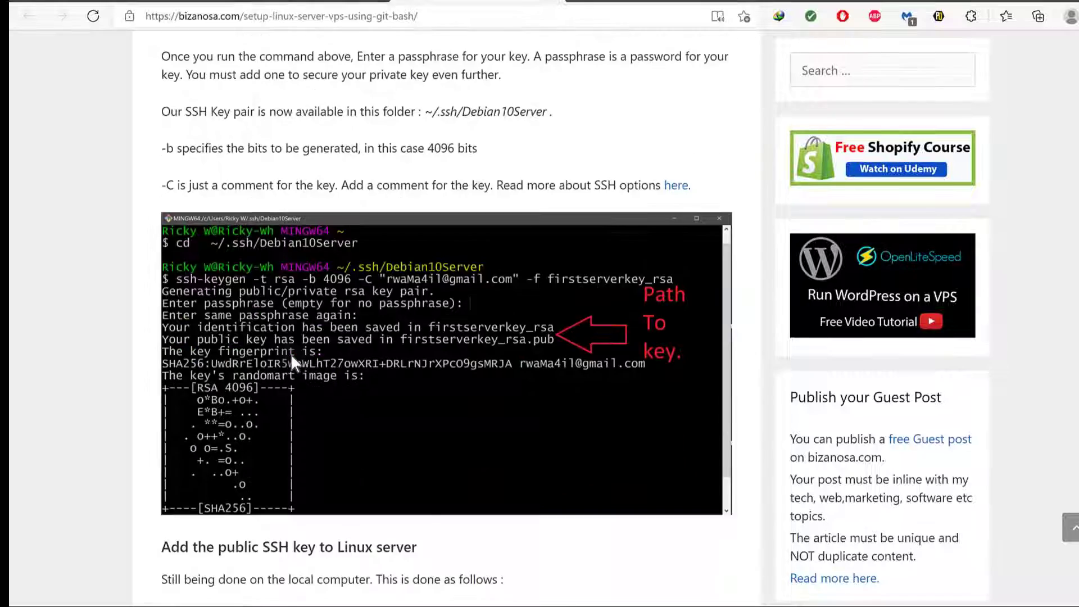
scroll(346, 379, "down", 10)
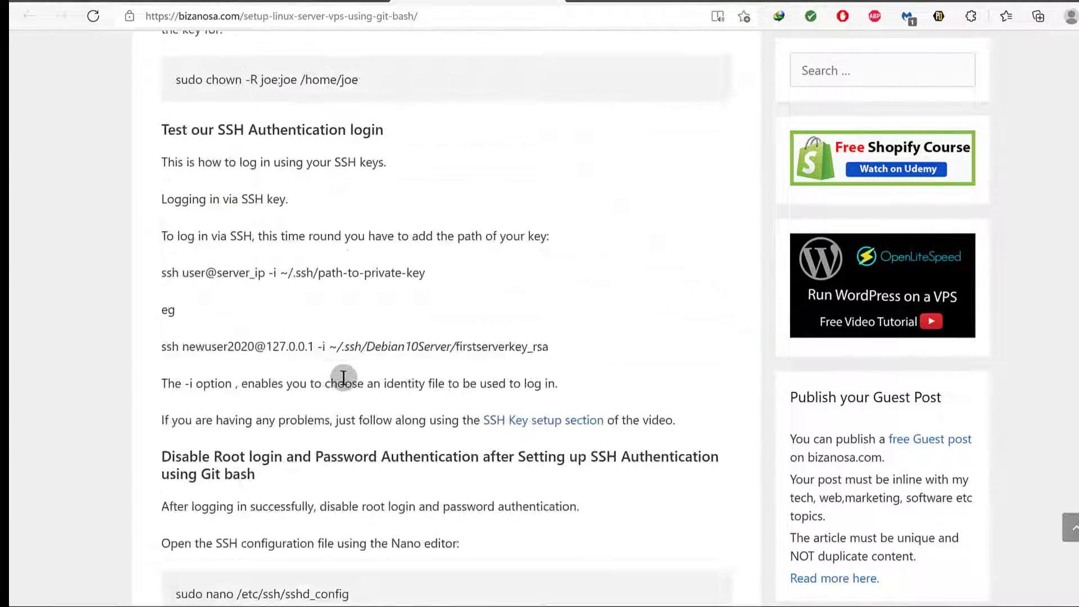
scroll(345, 376, "up", 18)
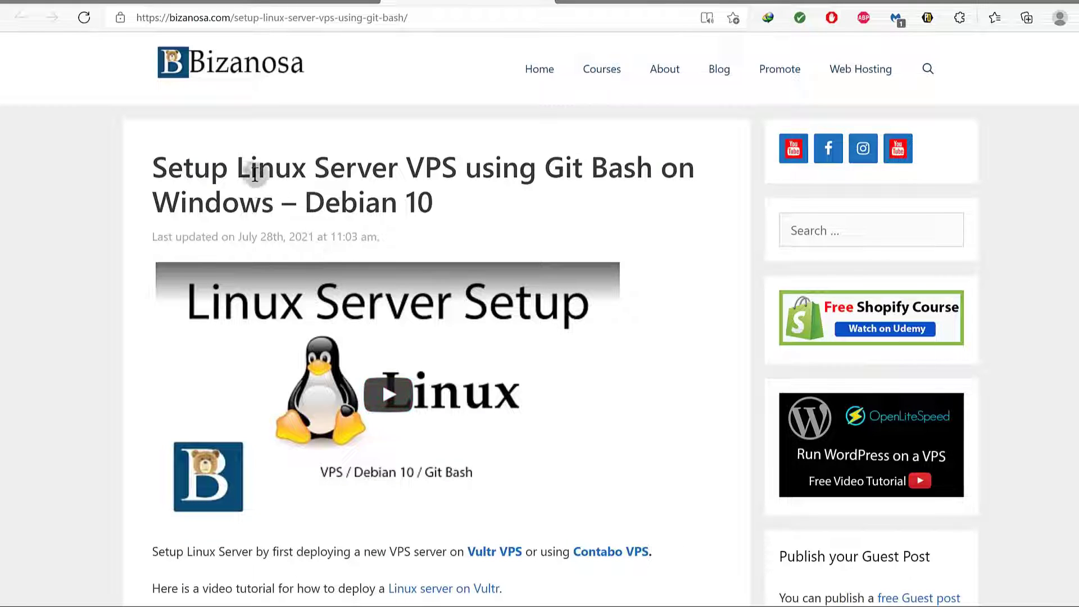
left_click_drag(238, 166, 366, 168)
left_click(346, 126)
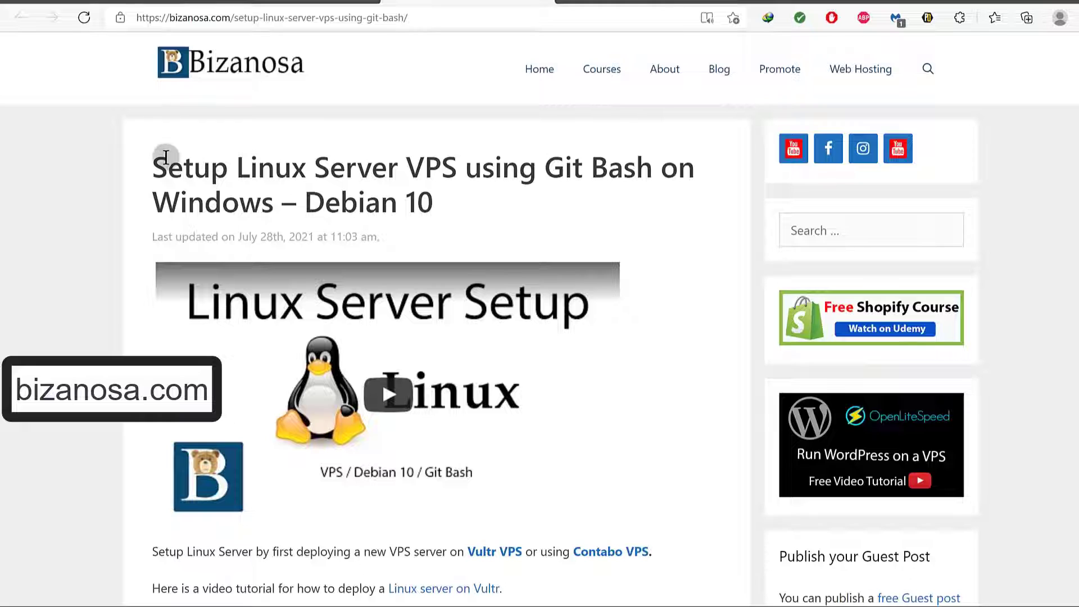
left_click_drag(153, 162, 363, 179)
left_click(363, 179)
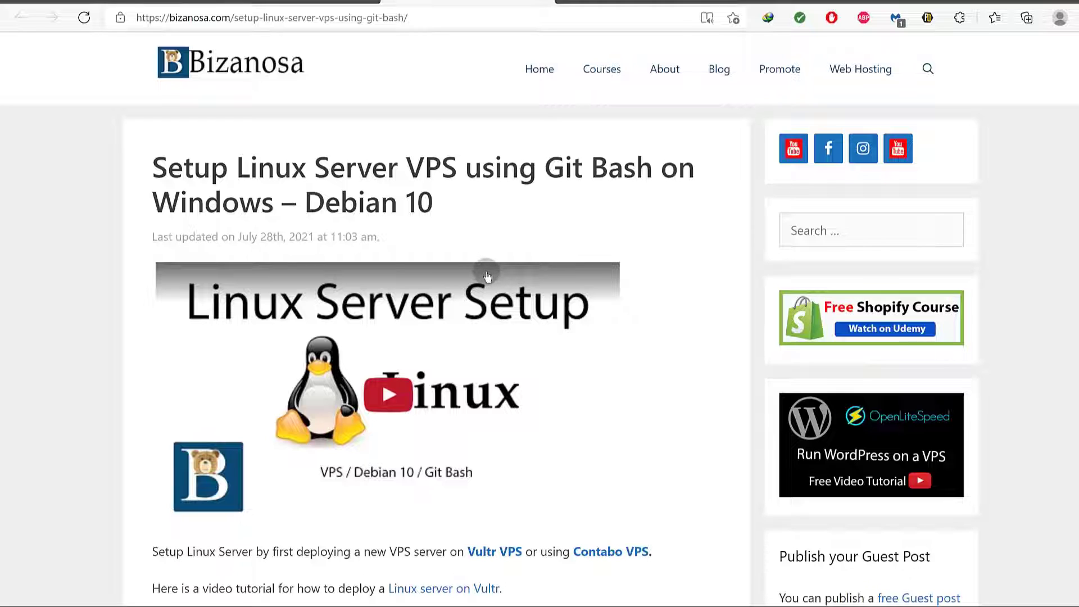
left_click(613, 2)
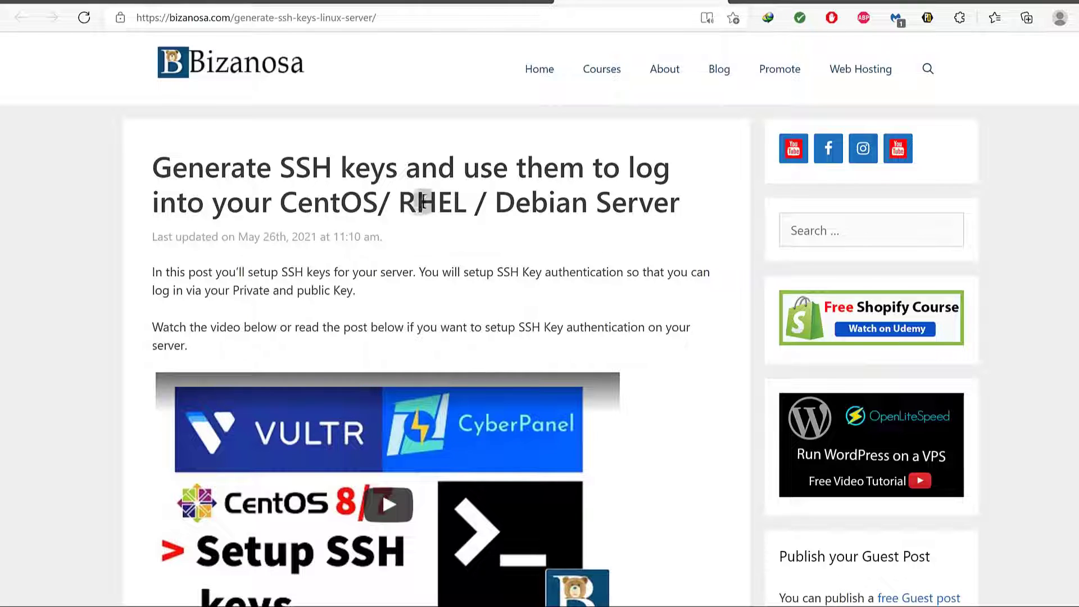
Scroll through the Generate SSH keys article, then go back to the Setup Linux Server VPS tab
scroll(468, 234, "down", 20)
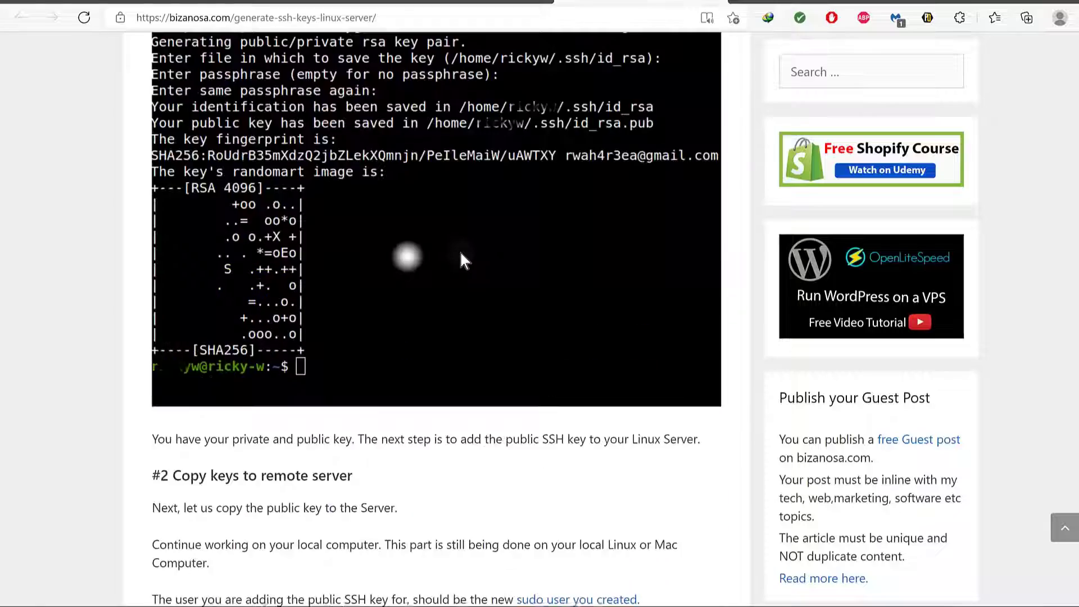
scroll(452, 253, "down", 20)
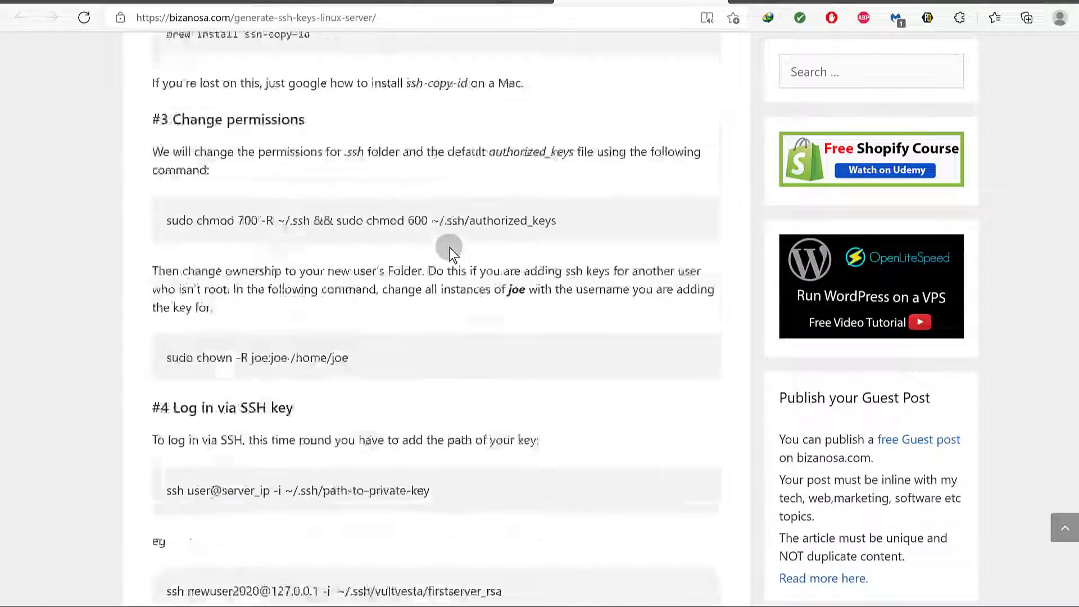
scroll(452, 253, "down", 10)
scroll(451, 253, "up", 20)
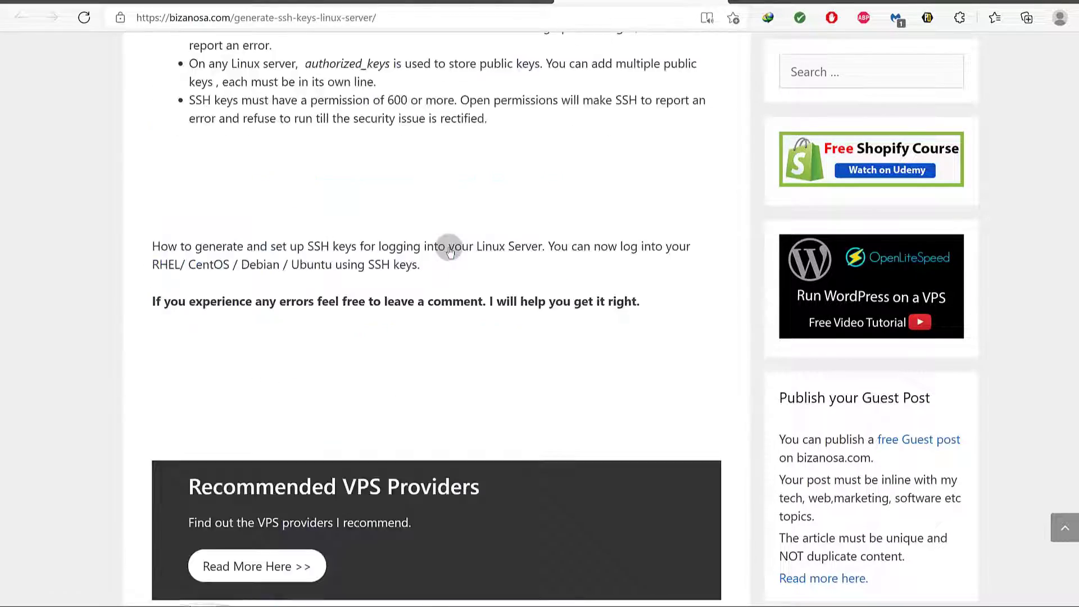
scroll(450, 246, "up", 20)
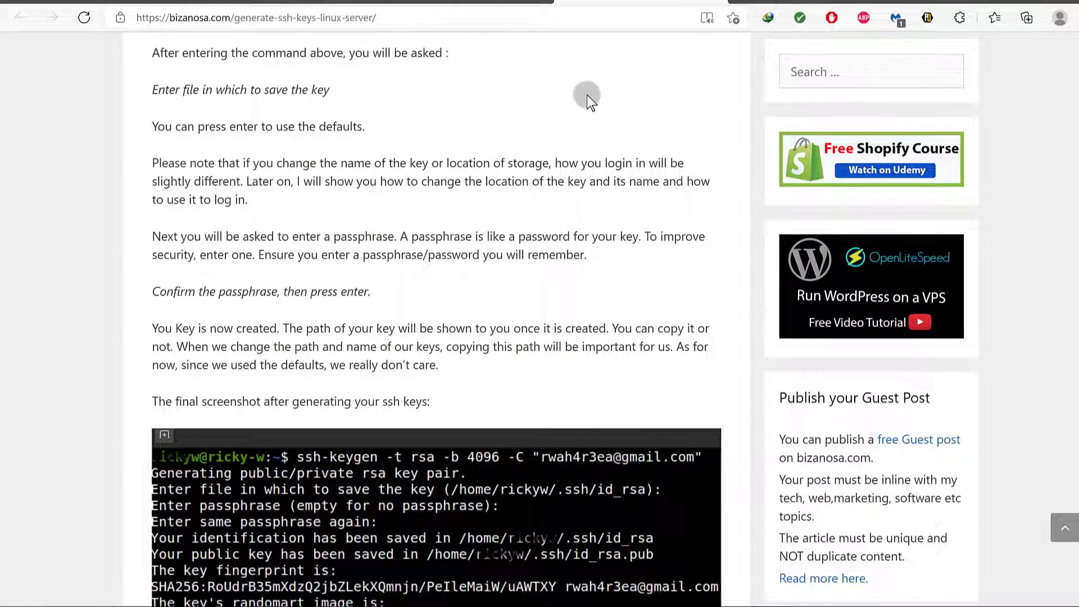
scroll(537, 159, "up", 20)
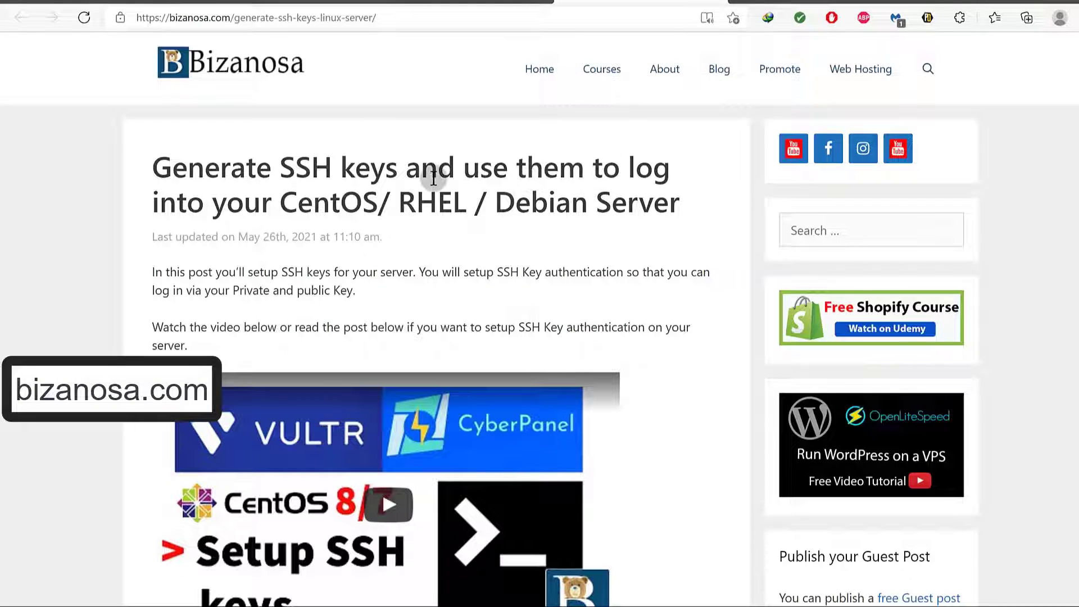
left_click(452, 3)
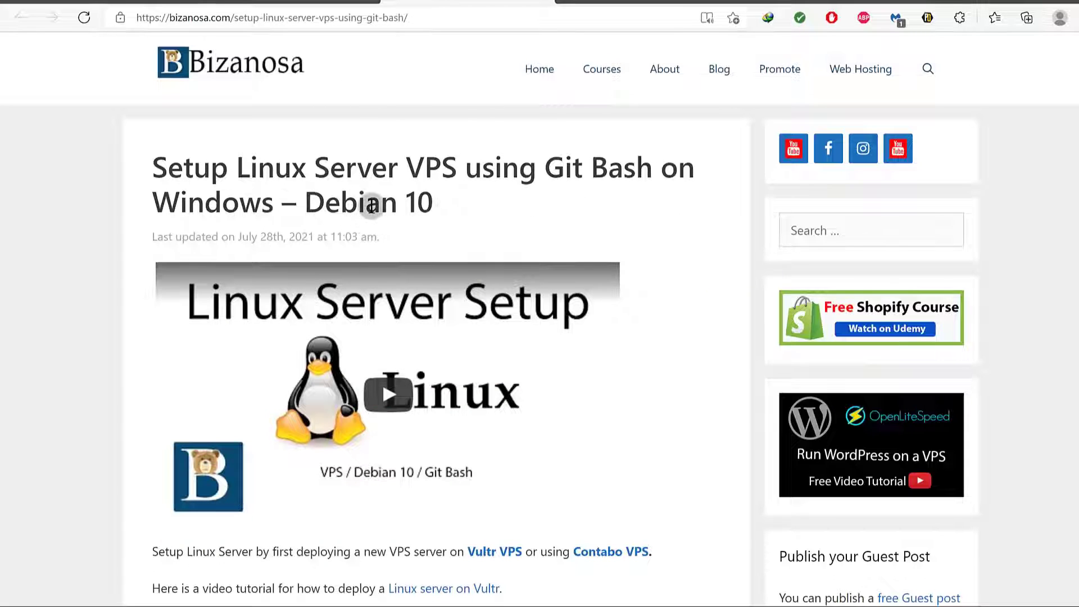
Scroll down to the 'Generate the SSH key Pair' heading and its ssh-keygen -t rsa -b 4096 command
scroll(457, 279, "down", 18)
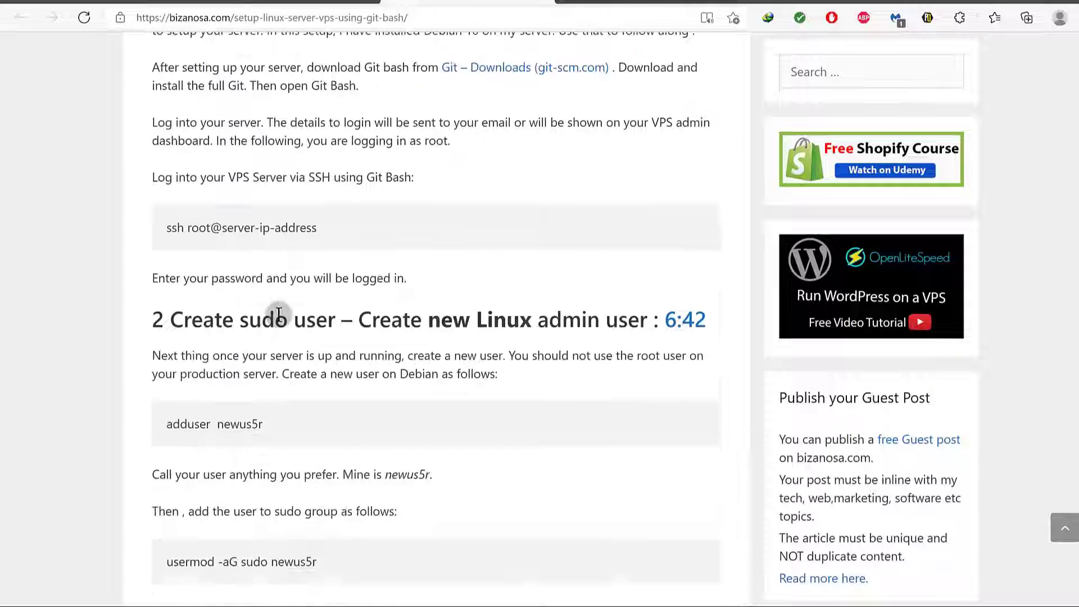
scroll(279, 315, "down", 12)
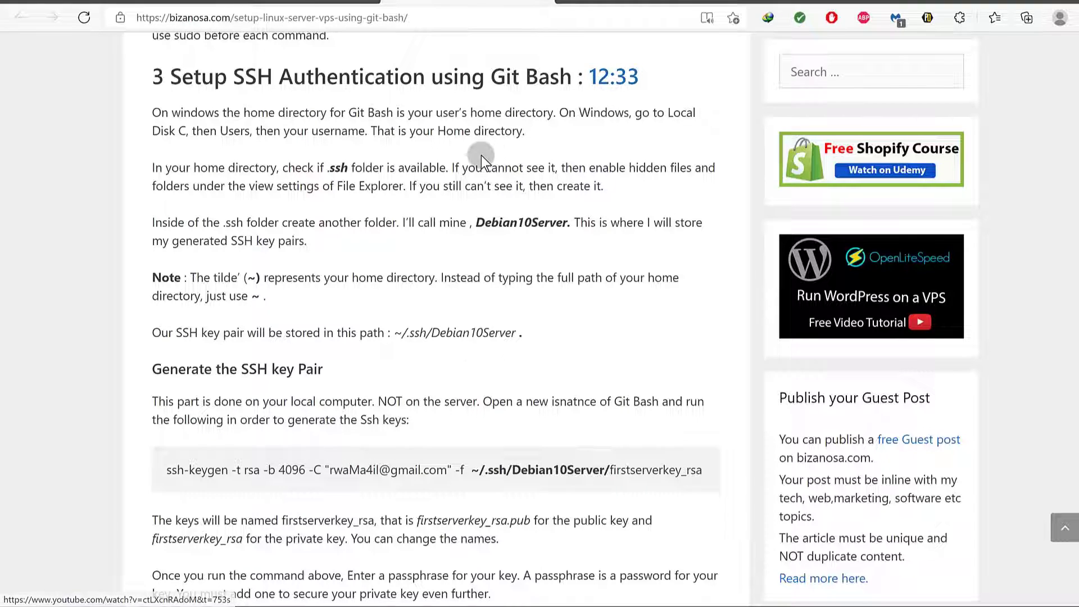
scroll(514, 139, "up", 10)
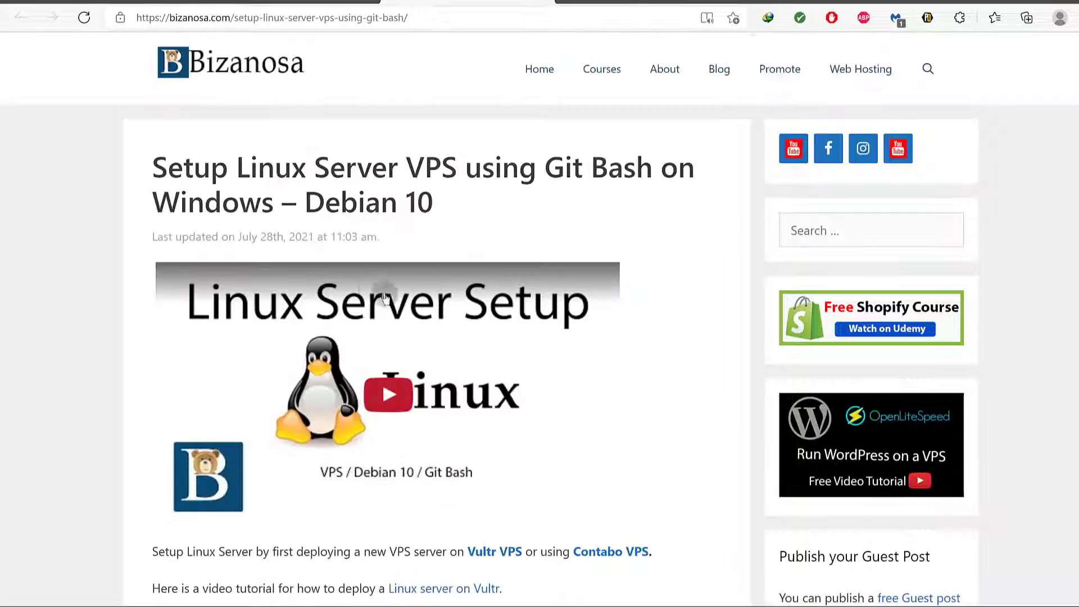
scroll(483, 327, "down", 10)
scroll(495, 341, "down", 15)
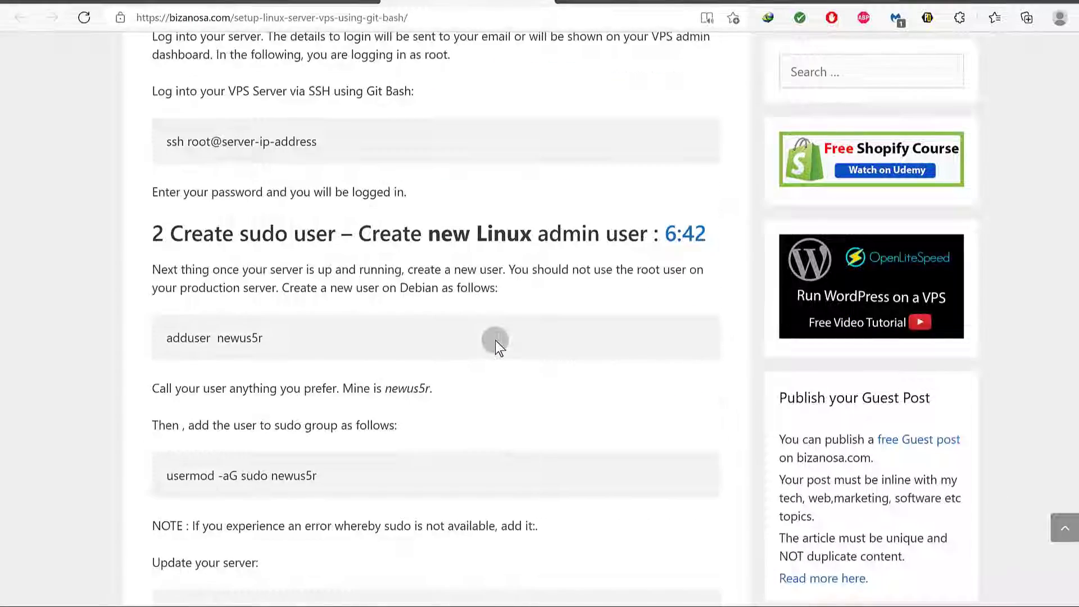
scroll(495, 341, "down", 2)
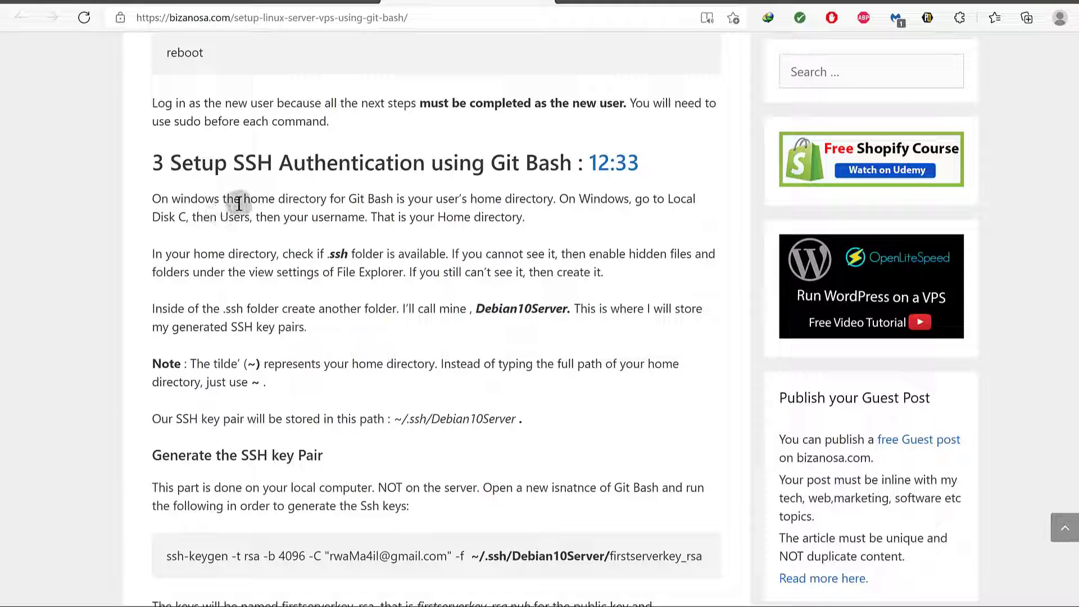
scroll(301, 275, "down", 3)
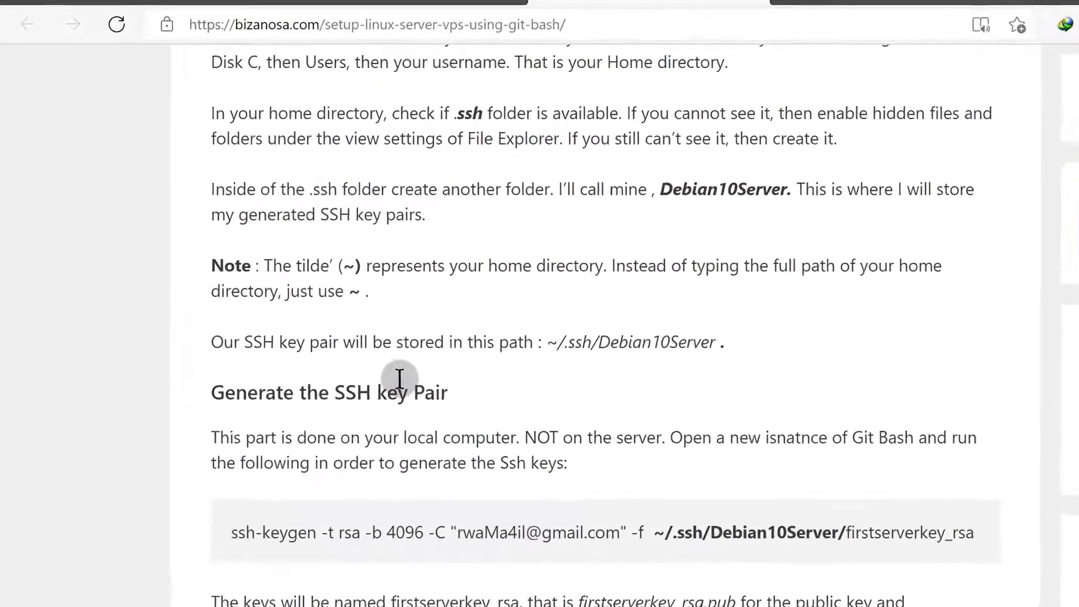
Highlight the ~/.ssh/ and Debian10Server parts of the key storage path, pointing out the tilde
left_click_drag(615, 346, 748, 350)
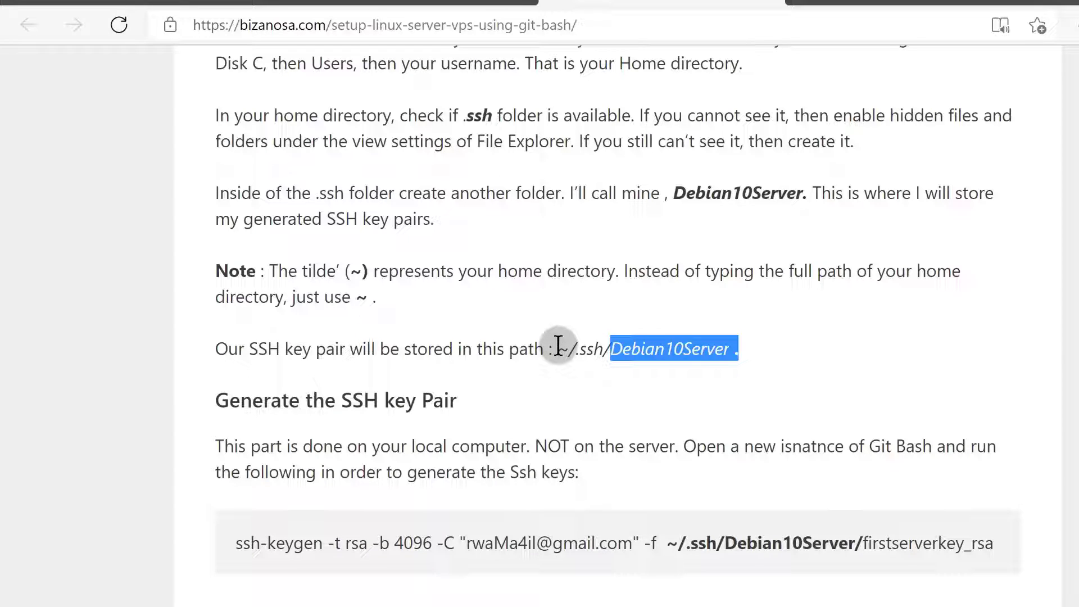
left_click_drag(558, 346, 609, 344)
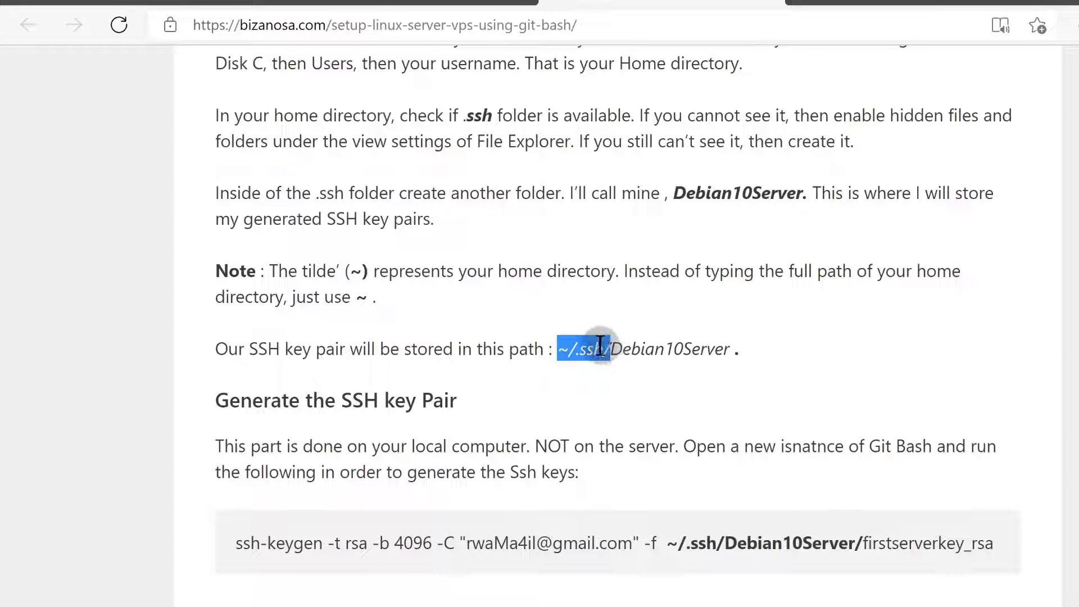
left_click(589, 344)
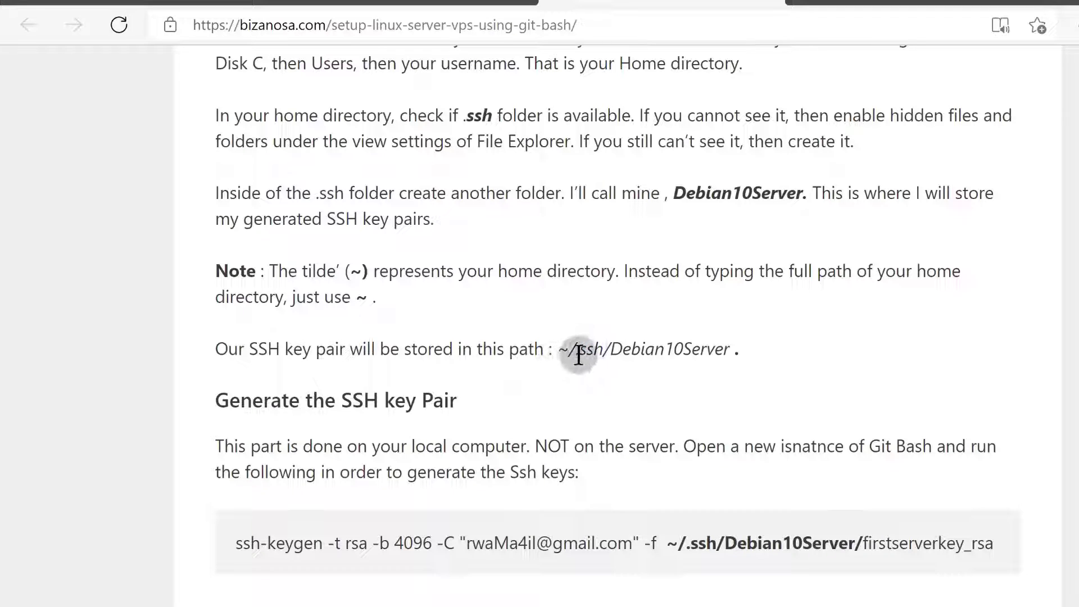
left_click_drag(606, 347, 552, 349)
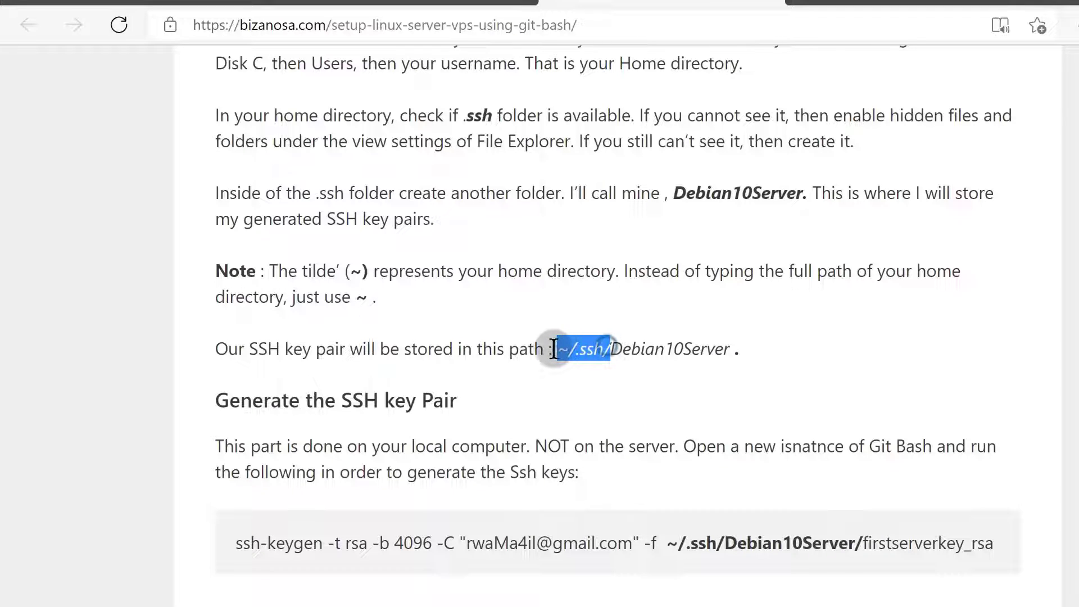
left_click(627, 350)
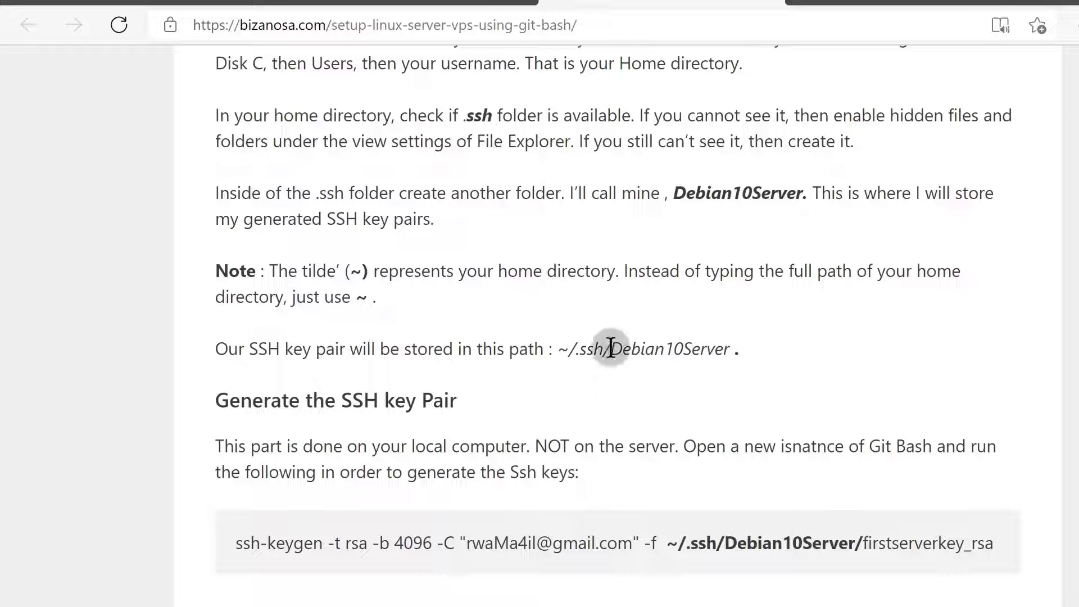
left_click_drag(611, 345, 558, 351)
left_click(566, 354)
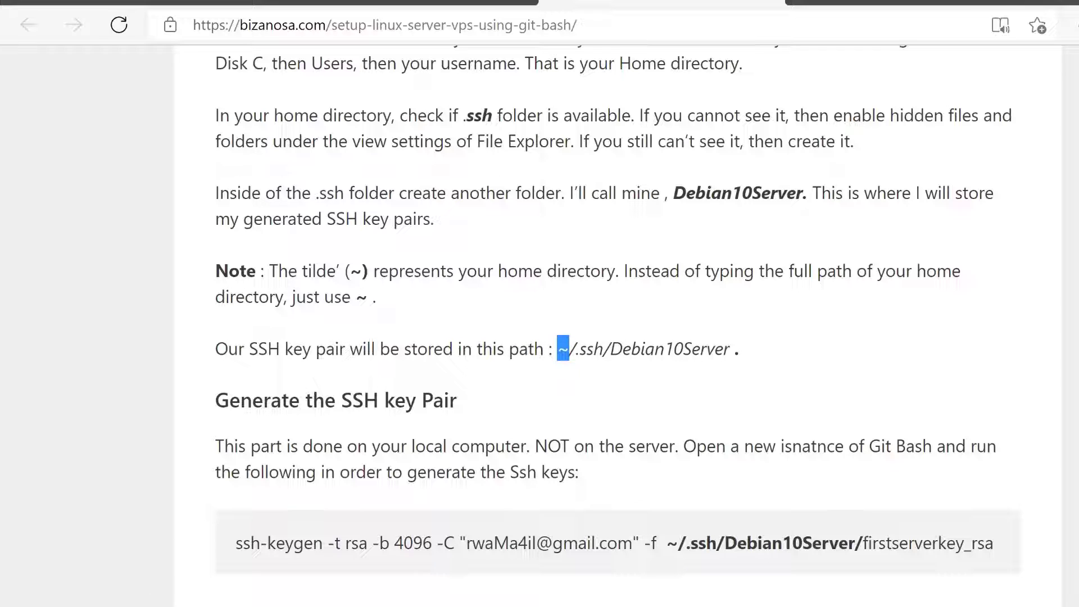
key("super")
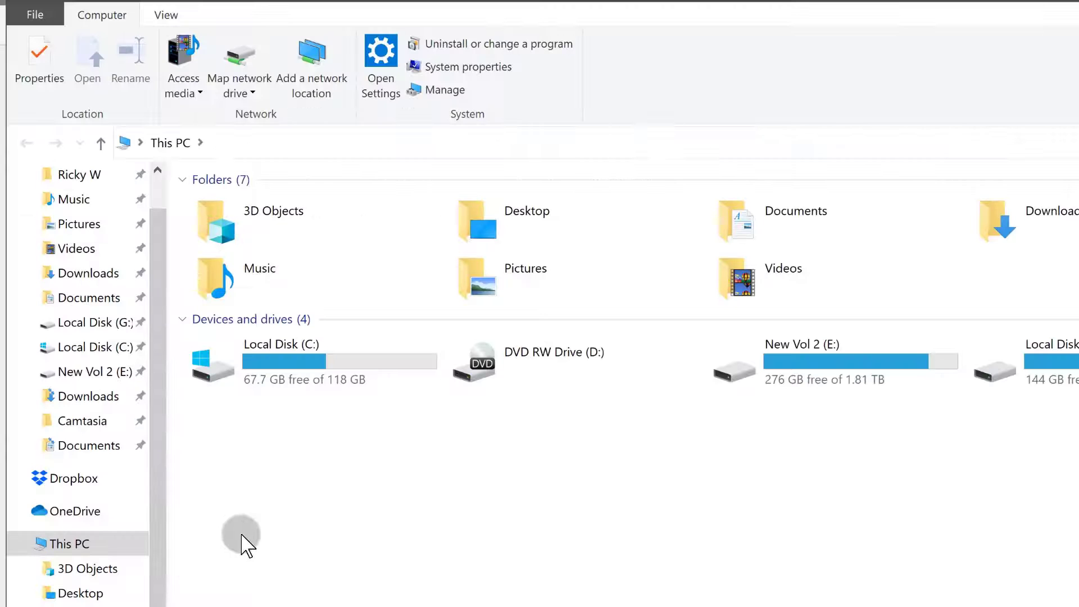
Navigate to Local Disk (C:) > Users > the user's home folder and show its path
double_click(265, 374)
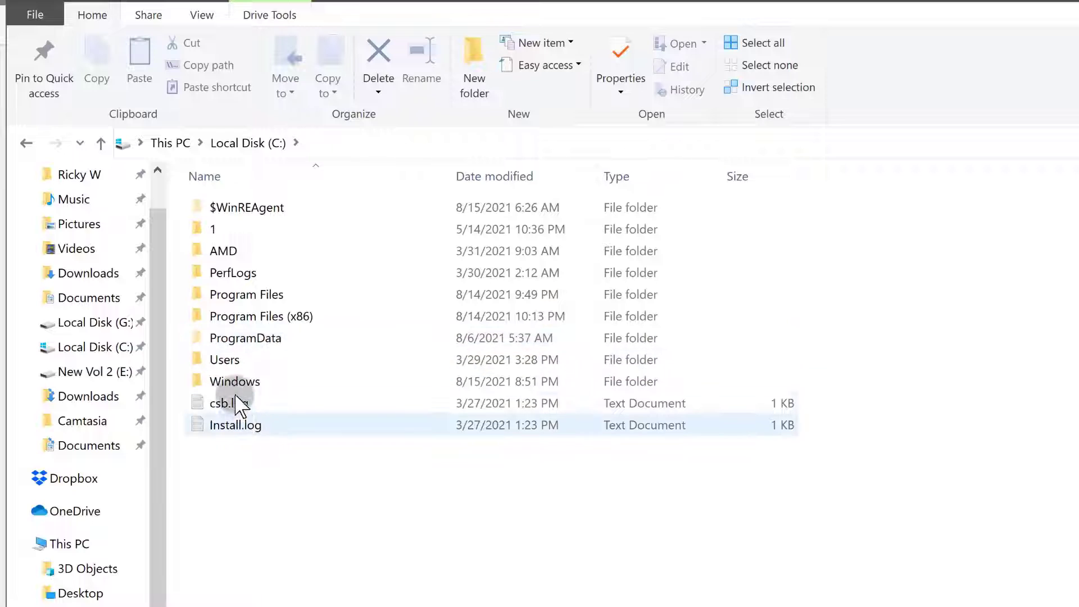
double_click(229, 359)
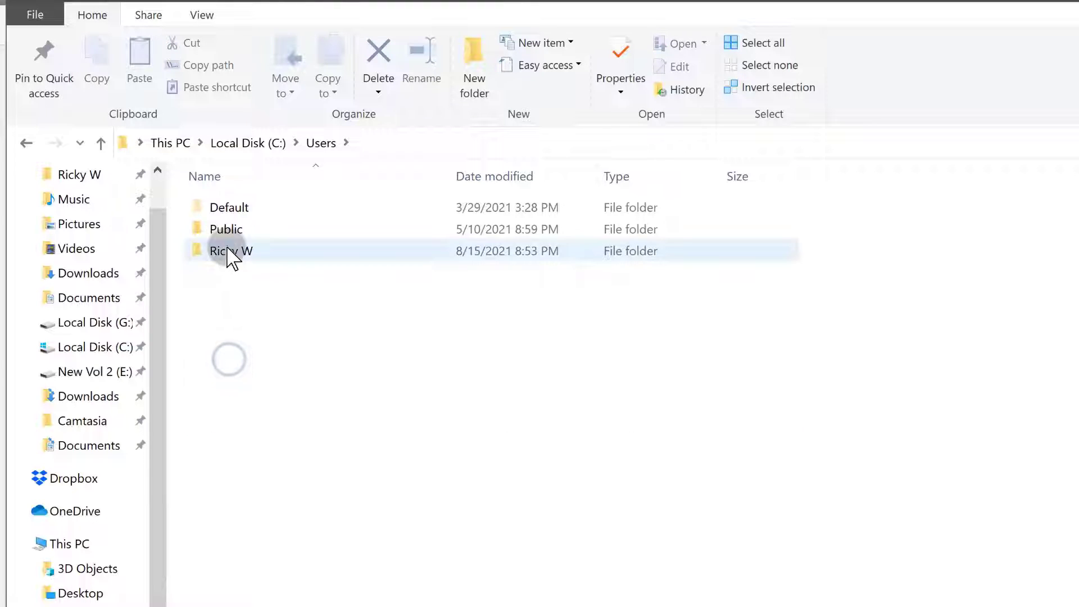
double_click(226, 251)
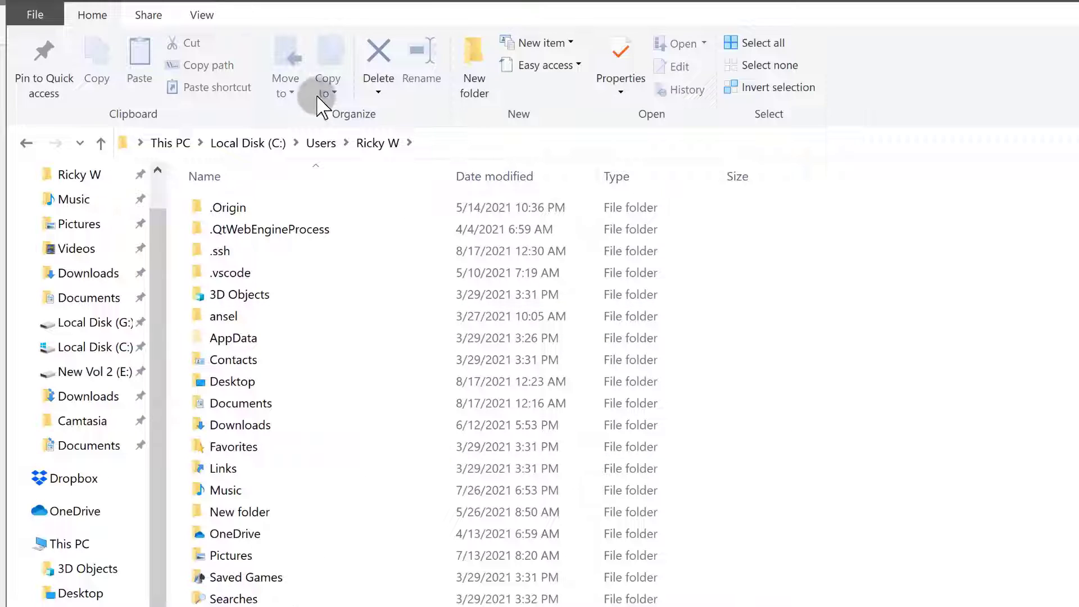
left_click(458, 152)
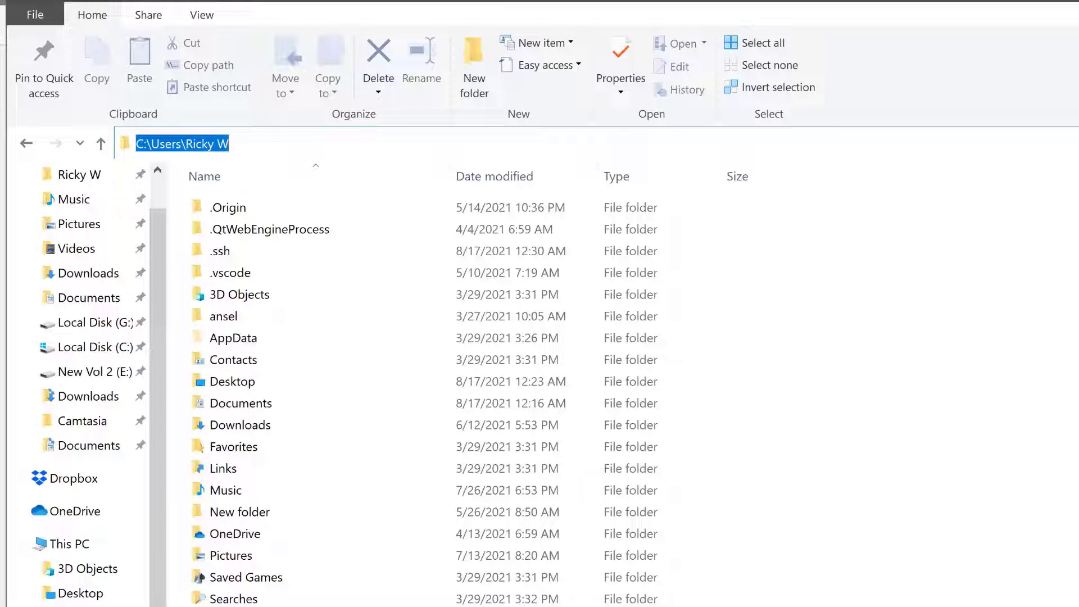
Open the home folder's .ssh folder and create a new UbuntuServer folder inside it
key("super")
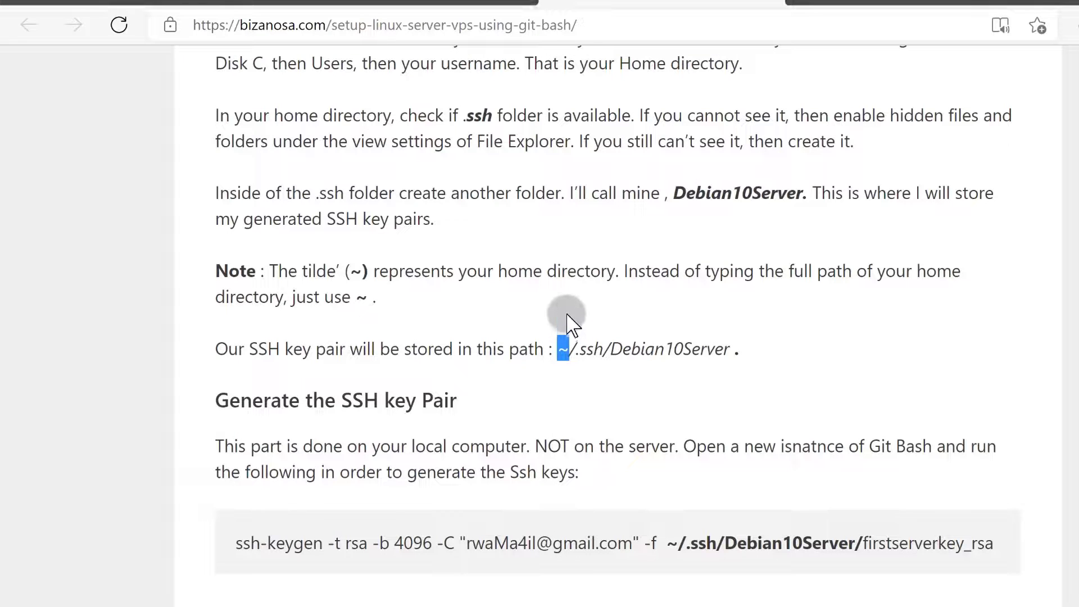
left_click_drag(564, 349, 562, 382)
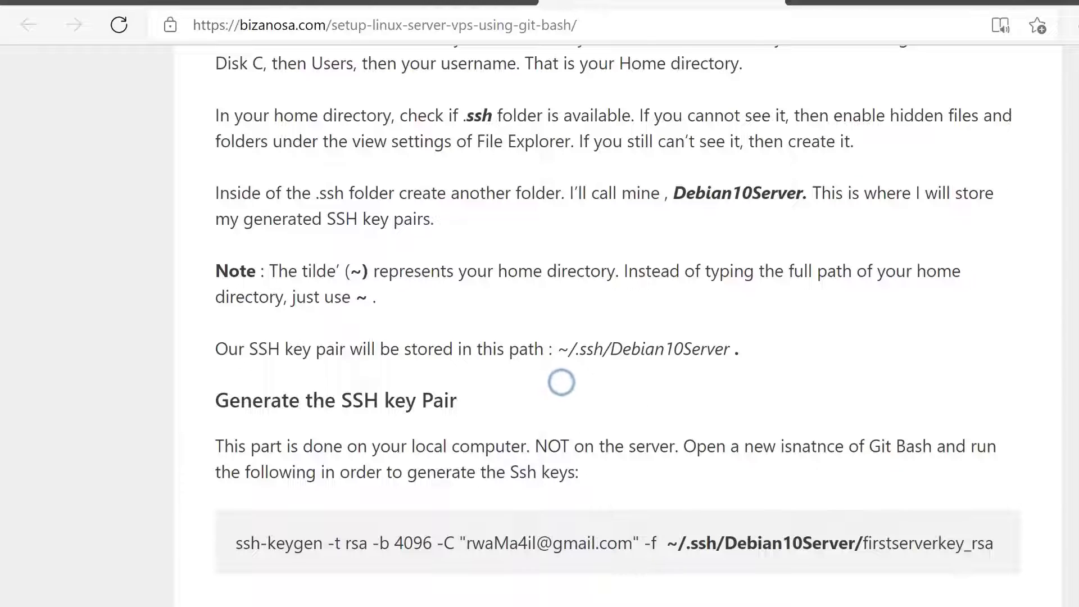
key("alt+Tab")
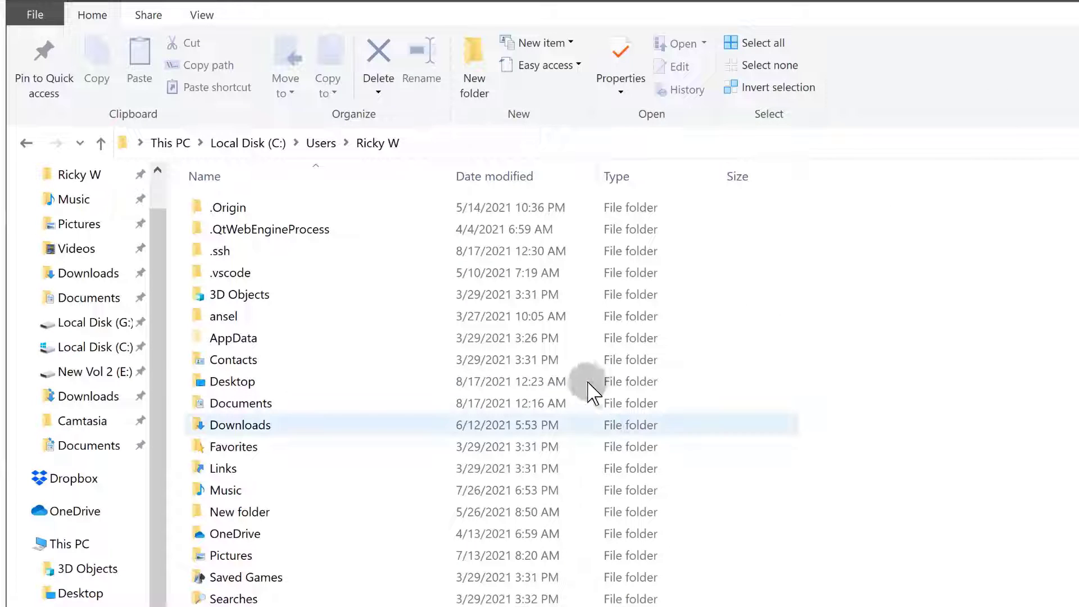
left_click(220, 253)
double_click(219, 251)
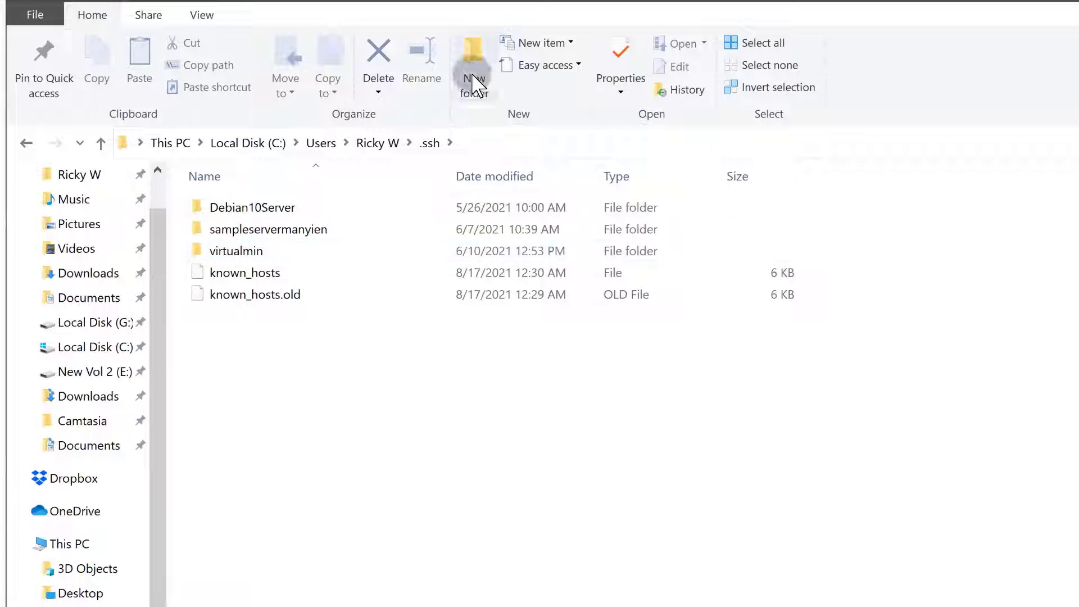
left_click(471, 72)
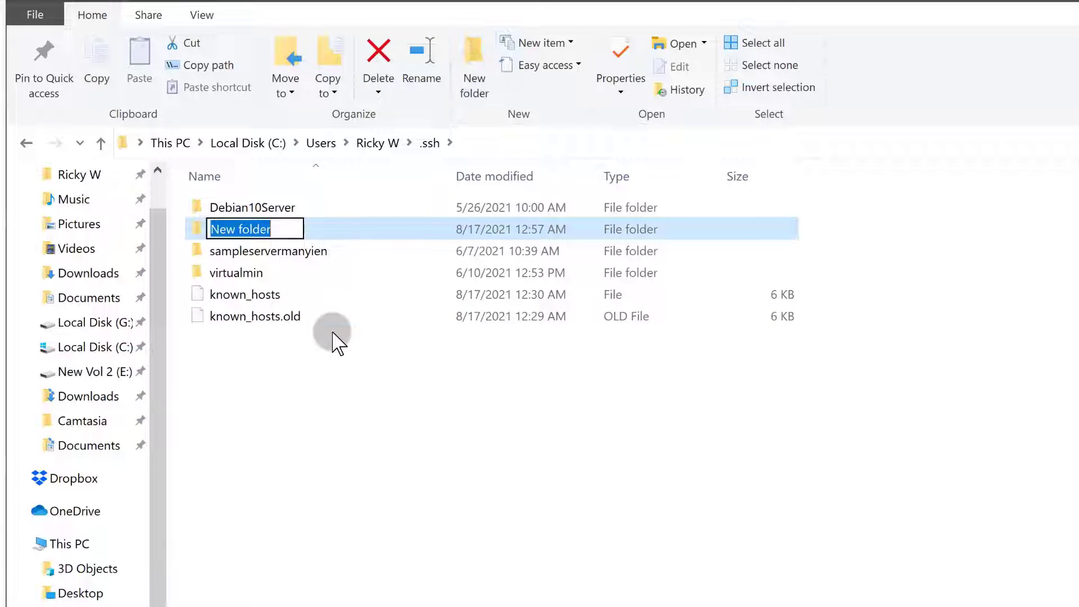
type("U")
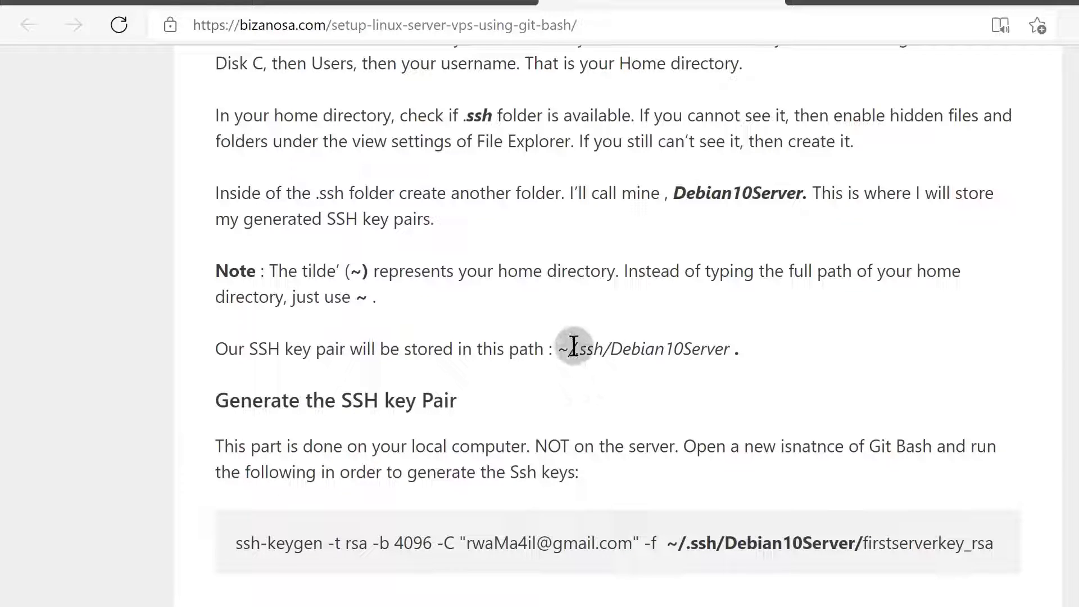
Highlight the tutorial's ~/.ssh/ path, then the ssh-keygen name, -t rsa and -b options in turn
left_click_drag(556, 345, 609, 346)
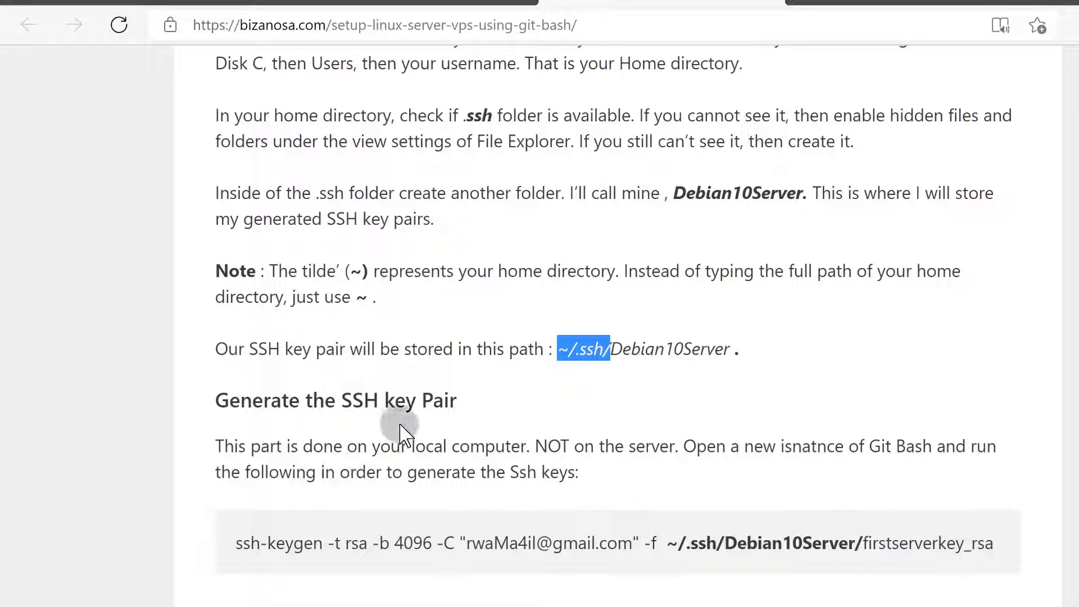
scroll(402, 430, "down", 2)
left_click_drag(236, 420, 316, 419)
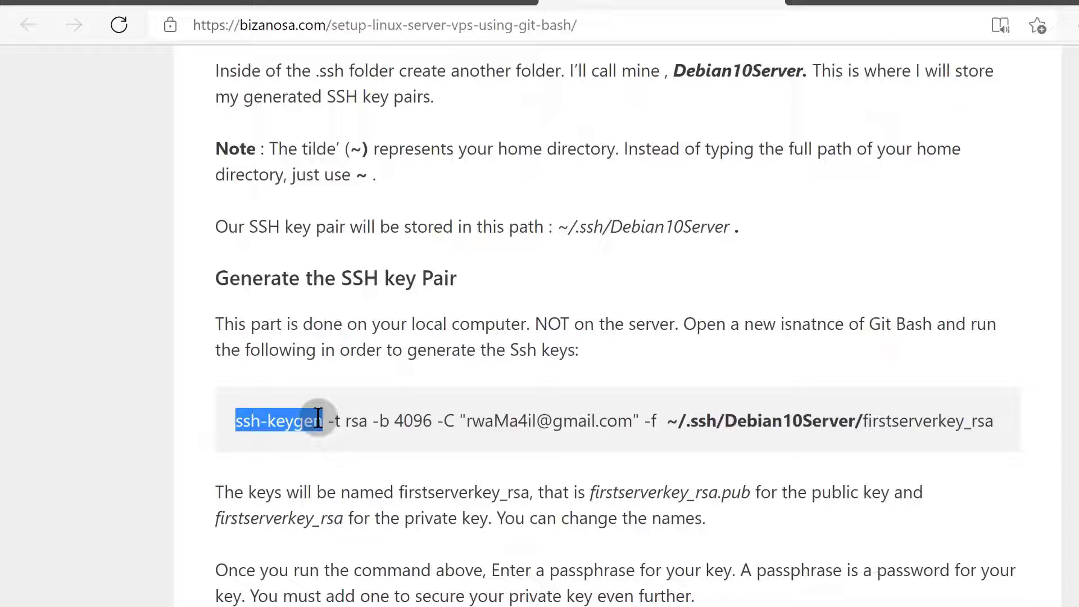
left_click(294, 426)
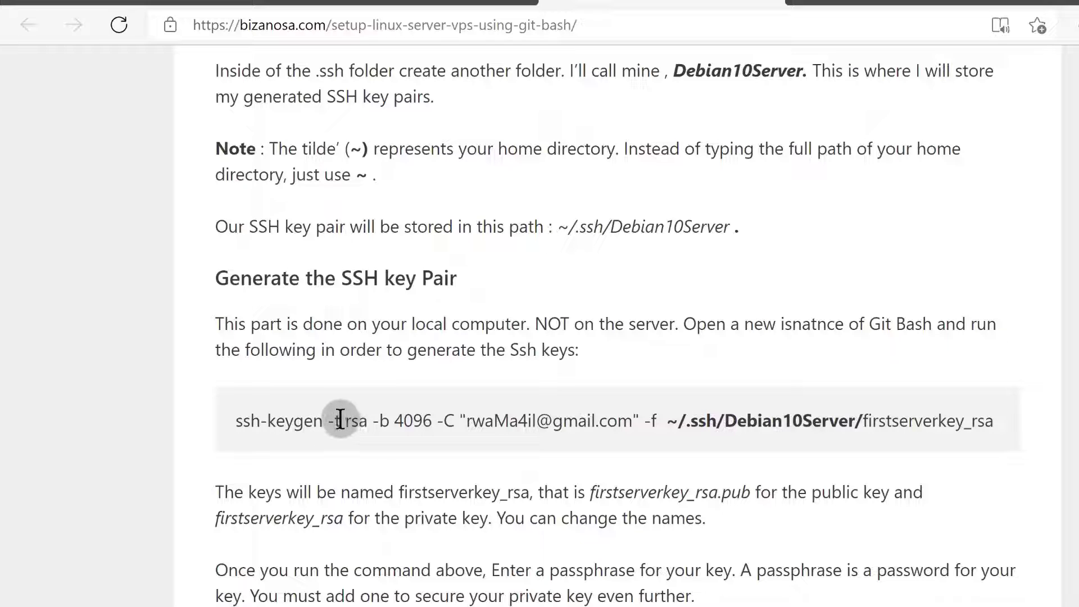
double_click(337, 420)
double_click(353, 421)
left_click_drag(374, 423, 383, 424)
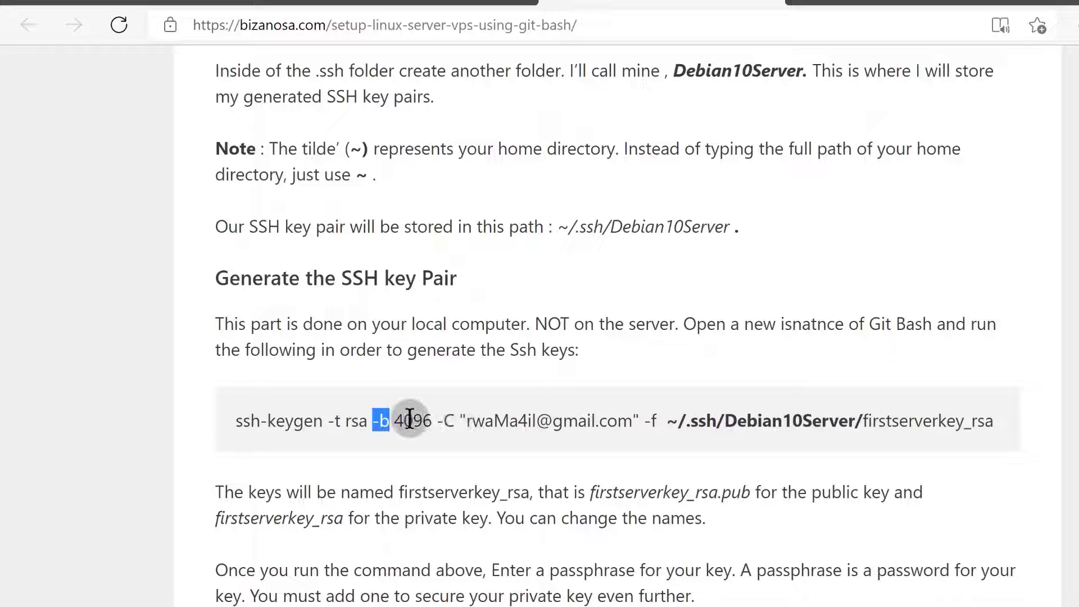
Highlight the command's -C comment, -f option, output path and firstserverkey_rsa key name in turn
left_click_drag(438, 421, 638, 422)
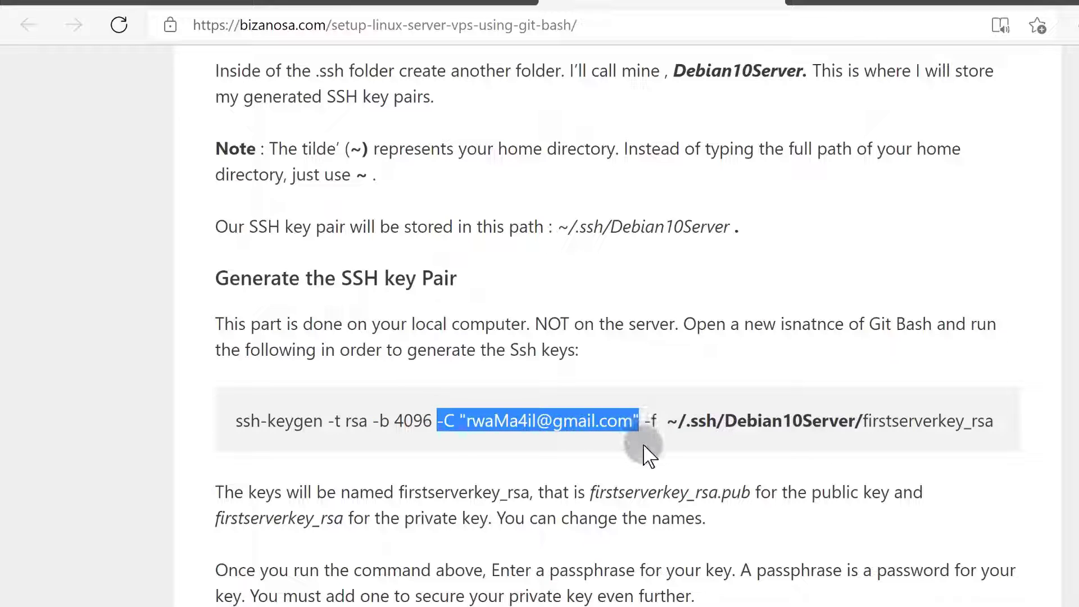
left_click(641, 421)
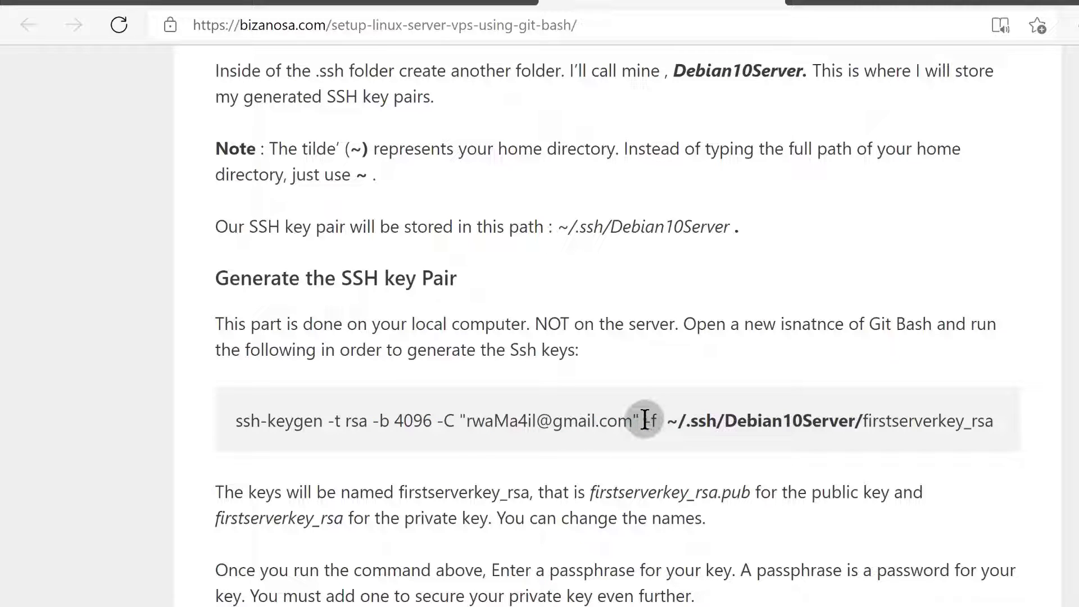
left_click_drag(645, 420, 658, 419)
left_click_drag(672, 421, 1004, 448)
left_click(870, 440)
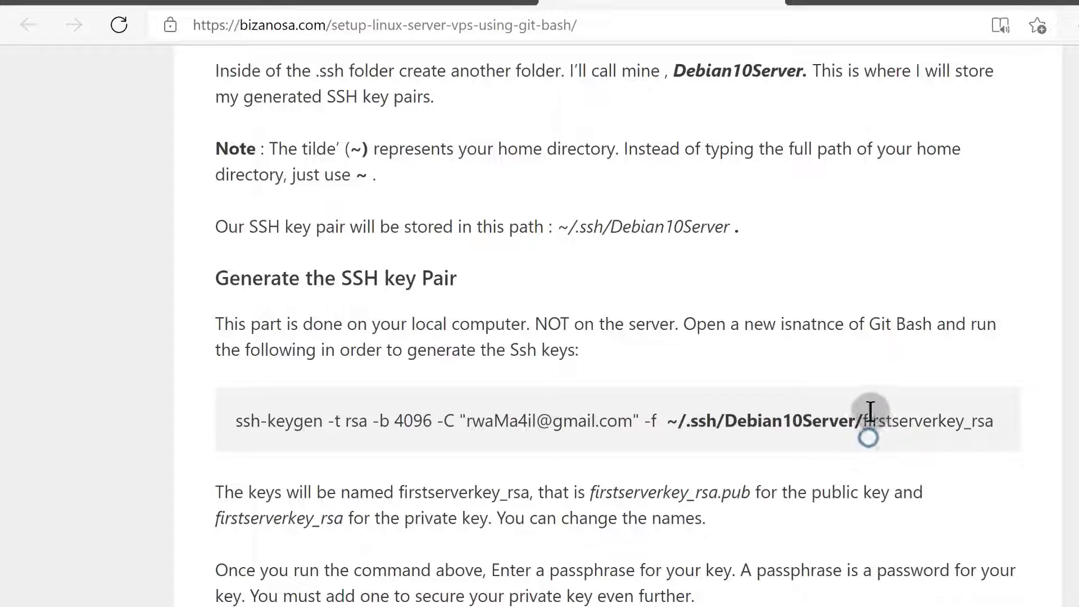
left_click_drag(864, 417, 995, 420)
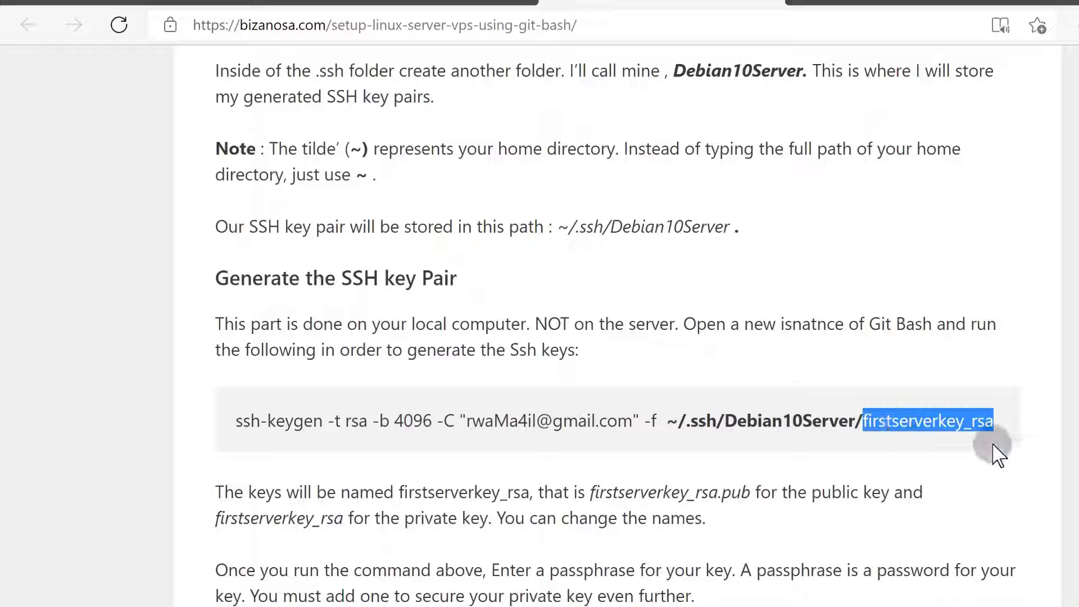
left_click(994, 416)
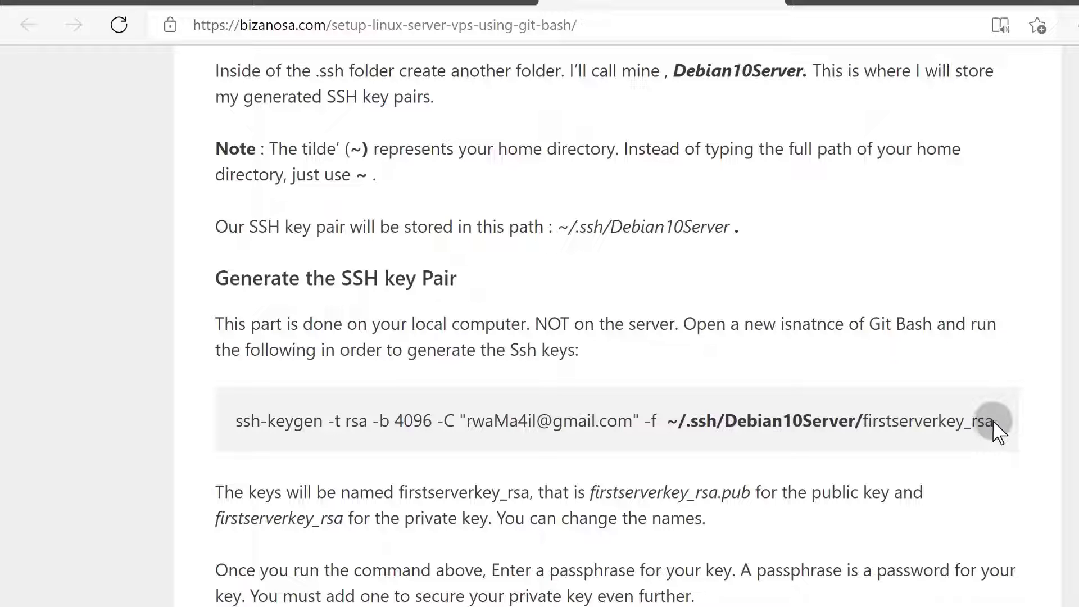
Copy the entire ssh-keygen command and paste it into the Notepad note
left_click_drag(992, 421, 240, 417)
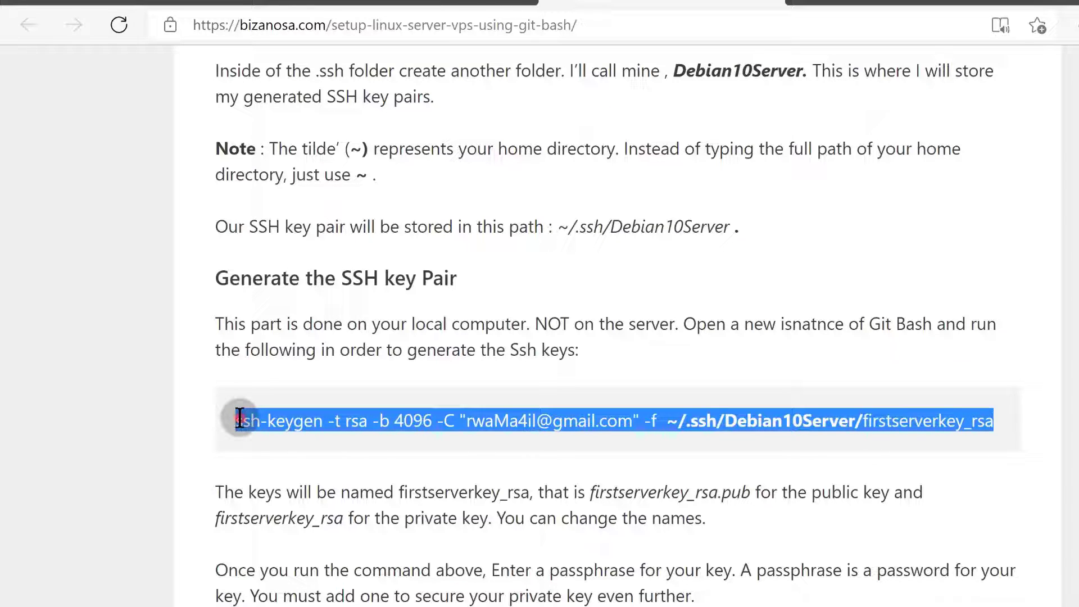
right_click(240, 417)
left_click(303, 446)
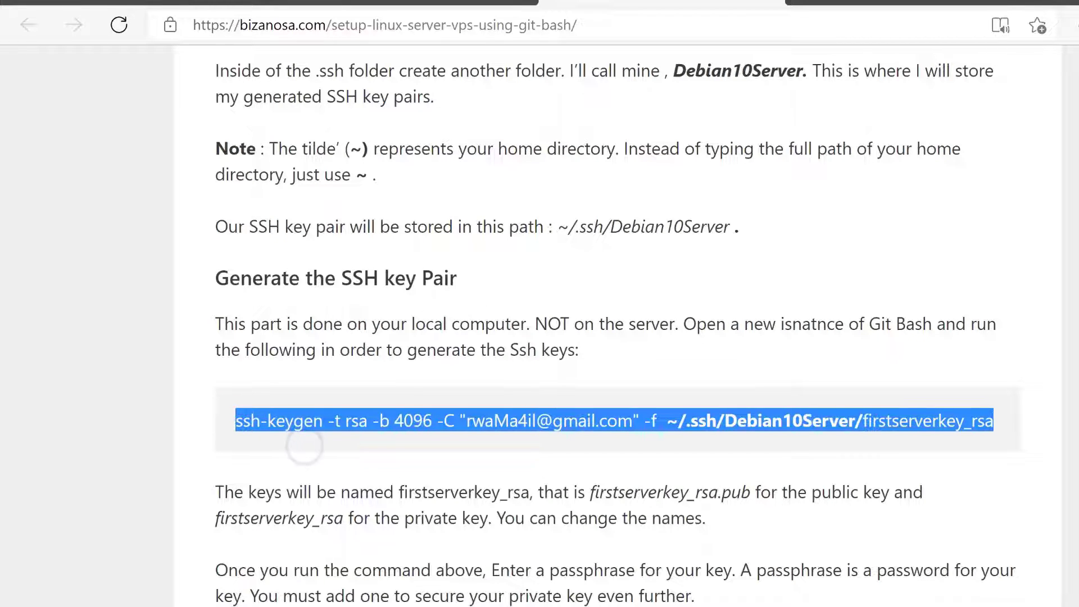
key("alt+Tab")
right_click(174, 176)
left_click(241, 249)
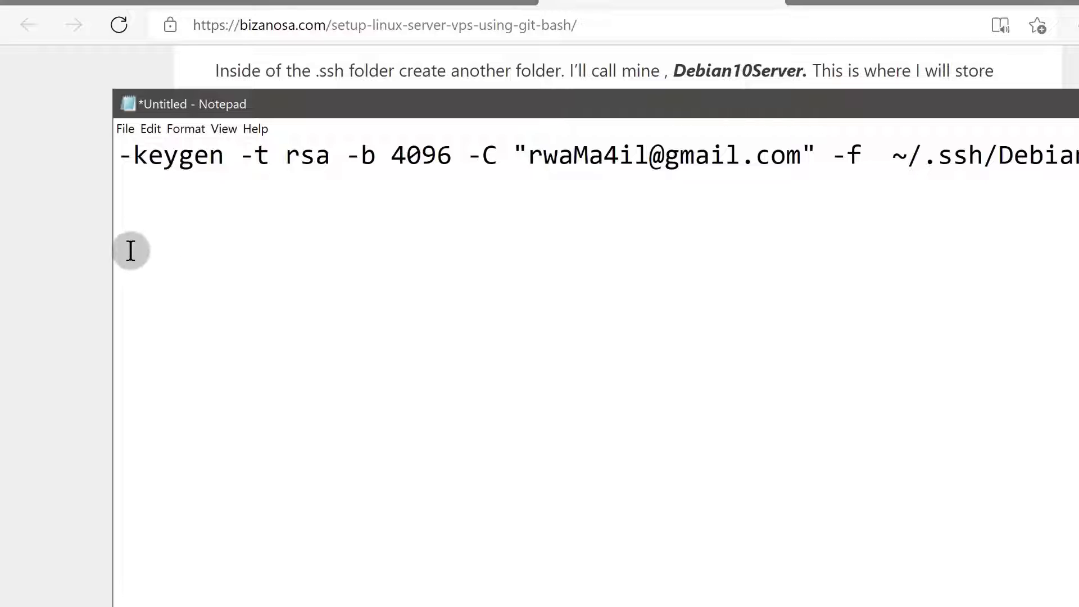
Widen the Notepad window so the full command is visible, and inspect the e-mail comment
left_click_drag(111, 241, 8, 233)
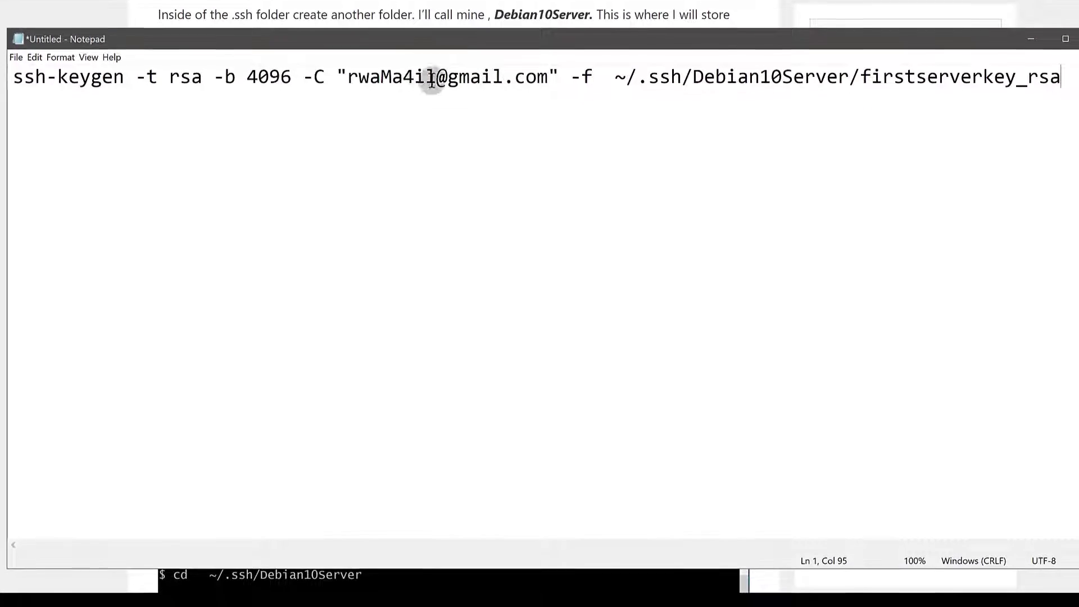
left_click_drag(404, 75, 504, 73)
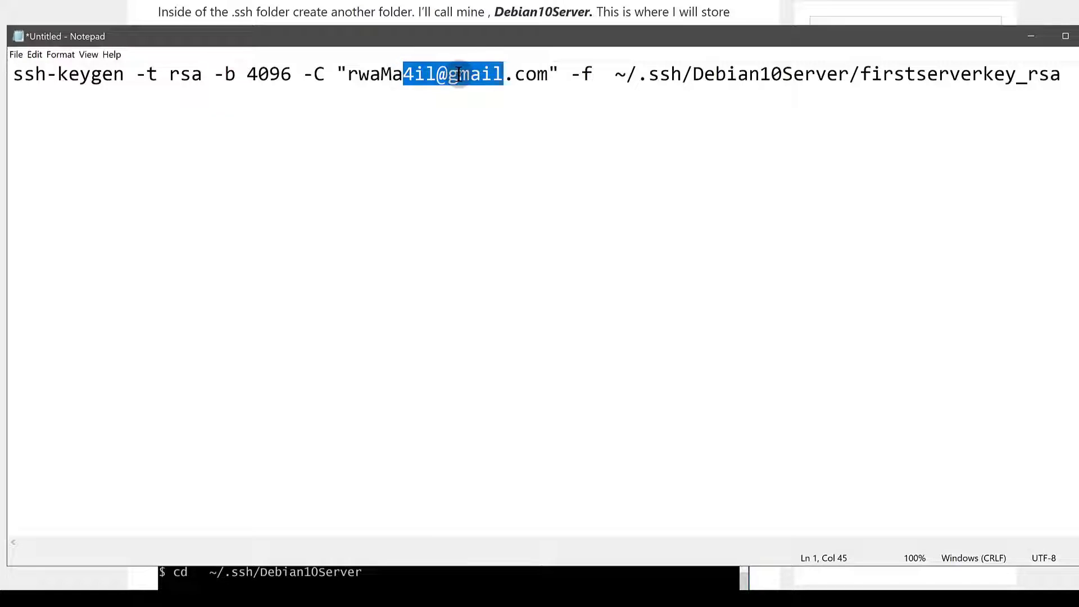
left_click(459, 73)
left_click(358, 74)
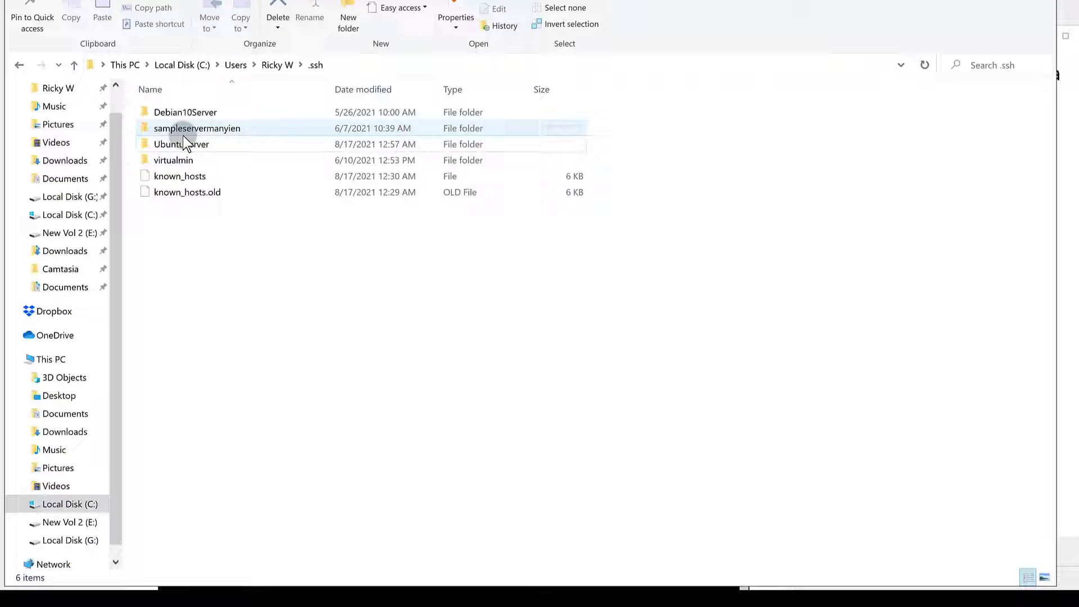
Copy the UbuntuServer folder name from Explorer and paste it over Debian10Server in the path
left_click(185, 144)
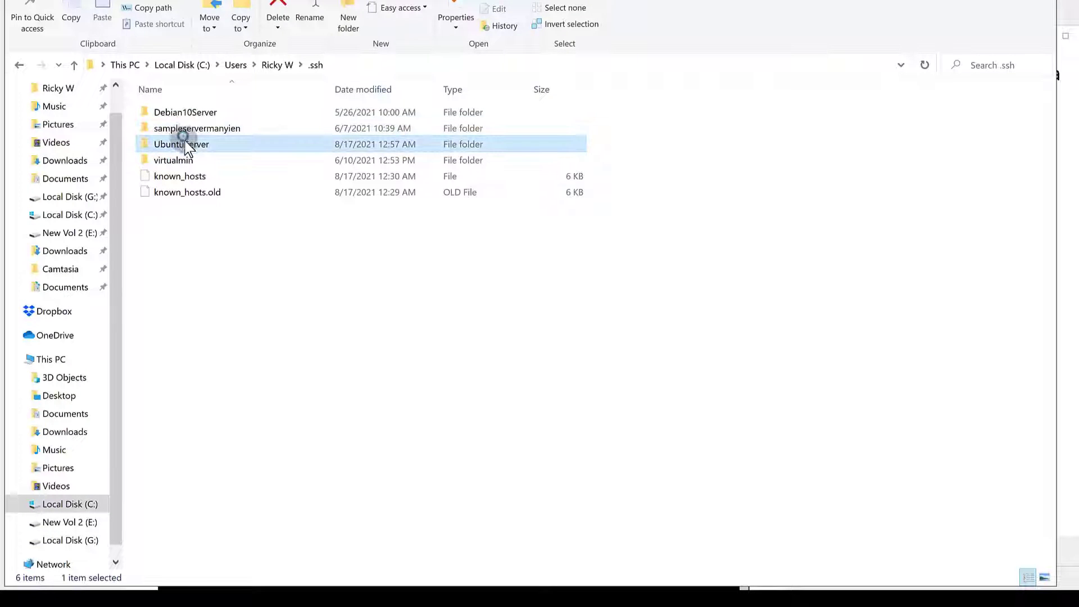
left_click(186, 145)
right_click(190, 146)
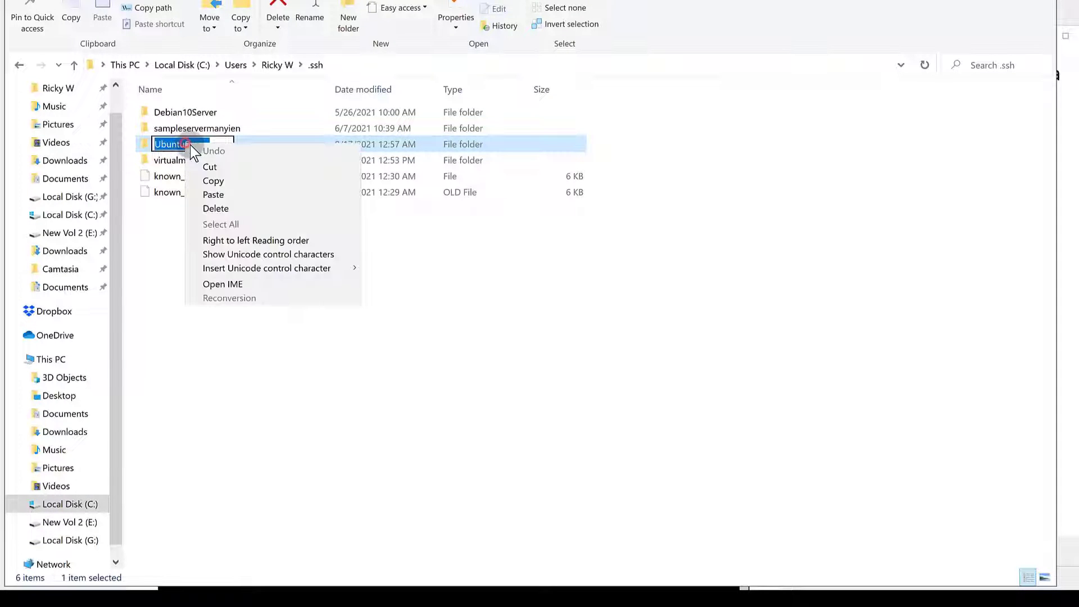
left_click(209, 180)
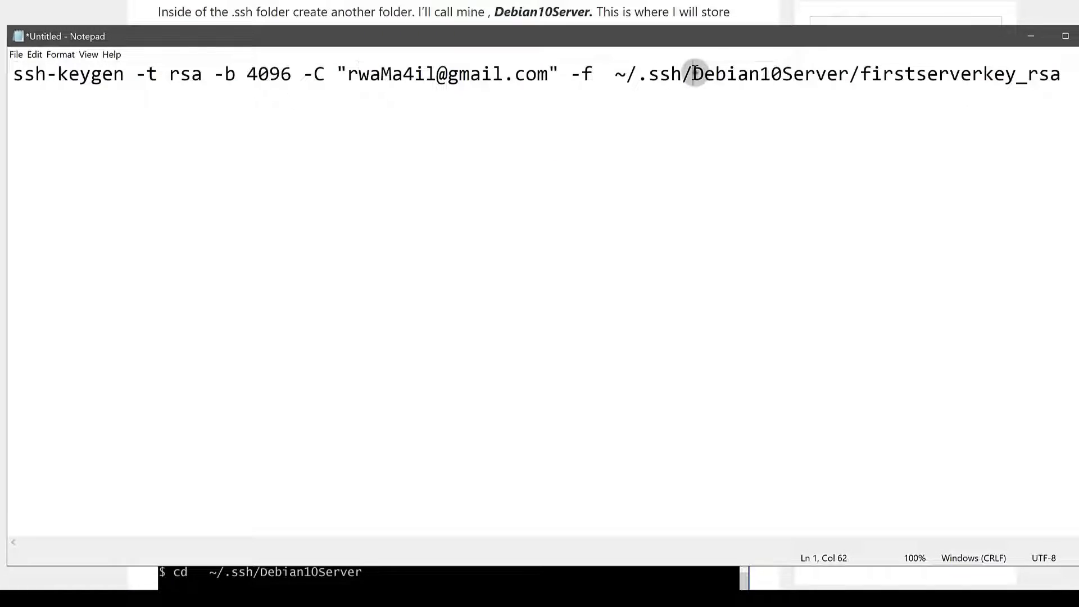
left_click_drag(694, 73, 833, 72)
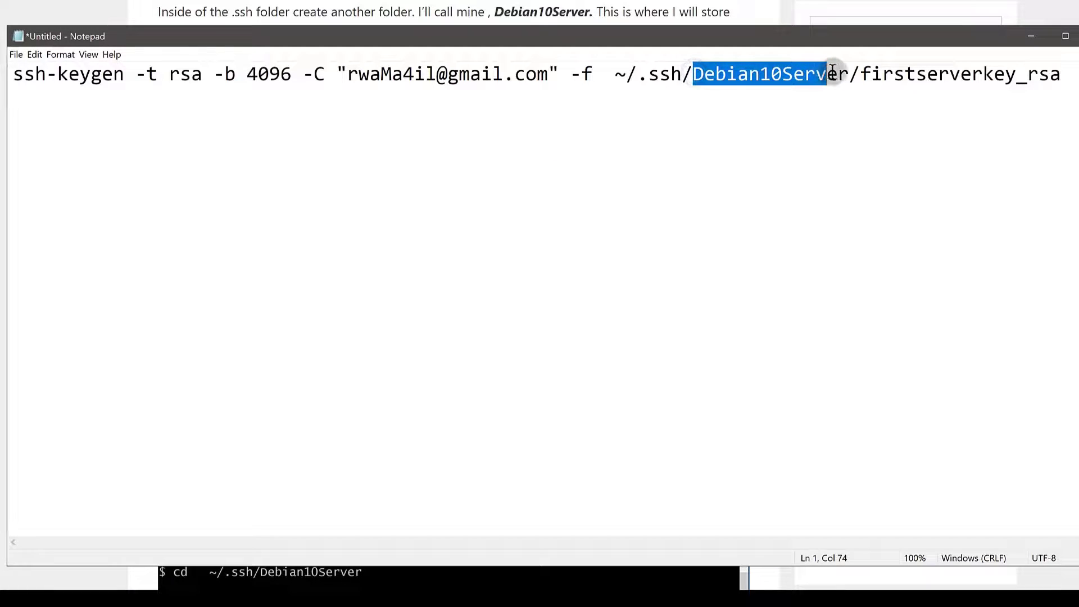
right_click(814, 70)
left_click(841, 121)
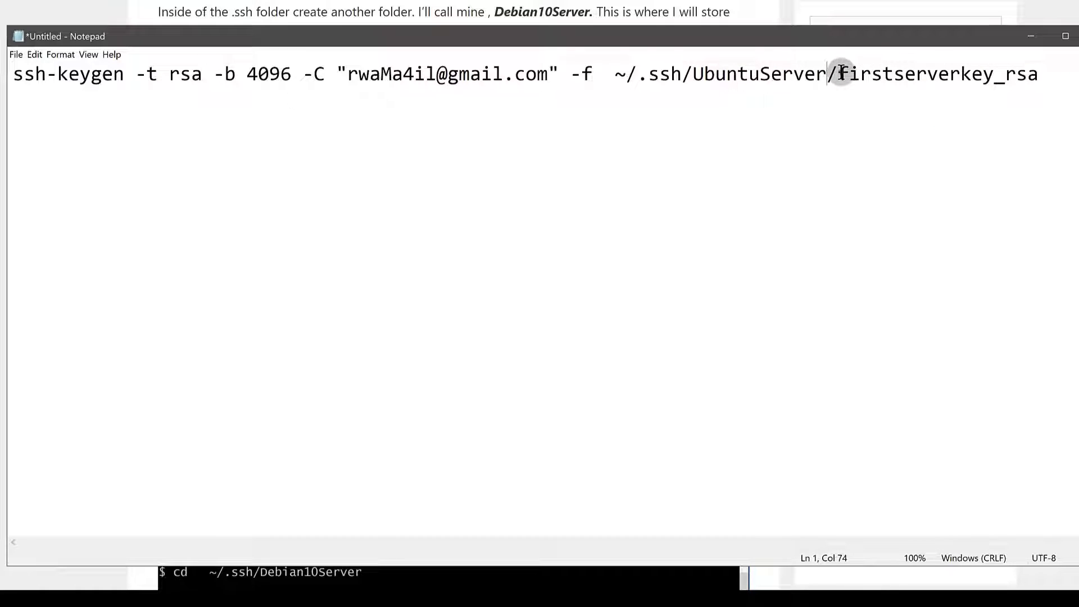
Rename the key file from firstserverkey_rsa to fubuntuserverkey_rsa
left_click_drag(841, 72, 1047, 75)
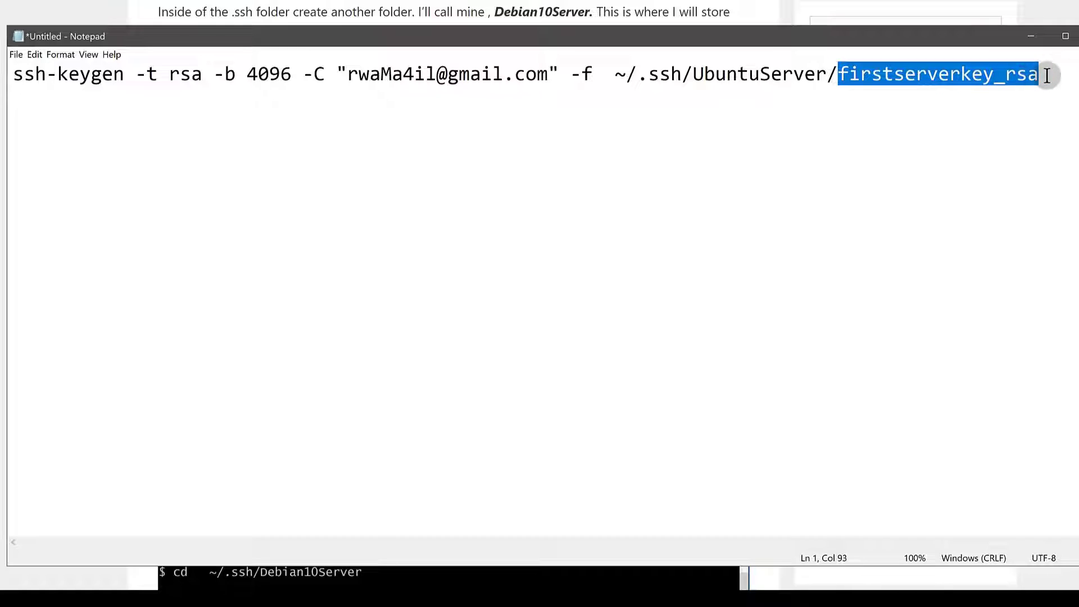
left_click_drag(895, 73, 845, 74)
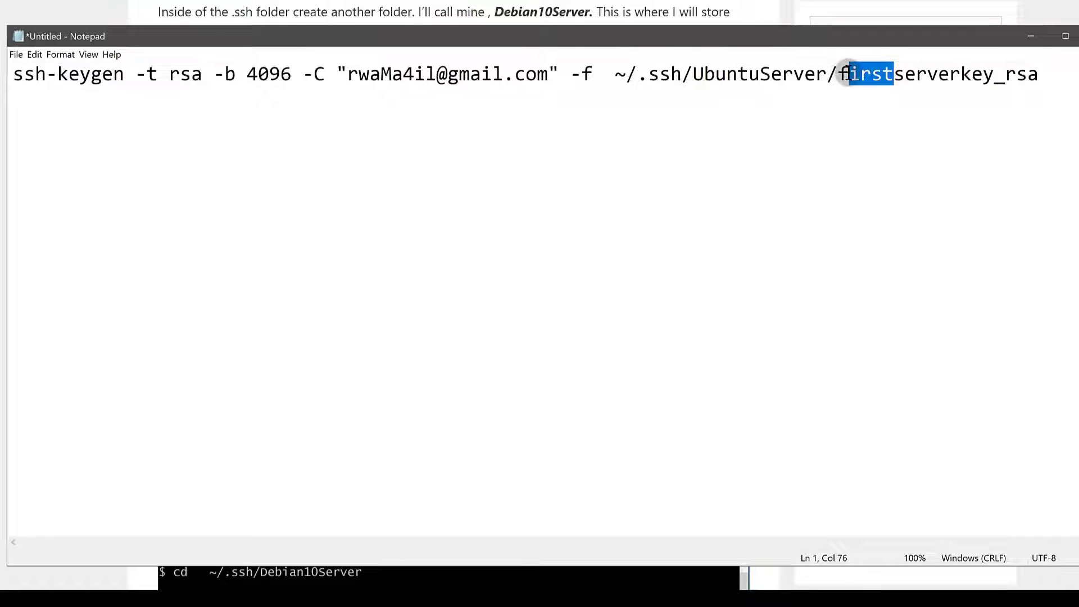
type("ubuntu")
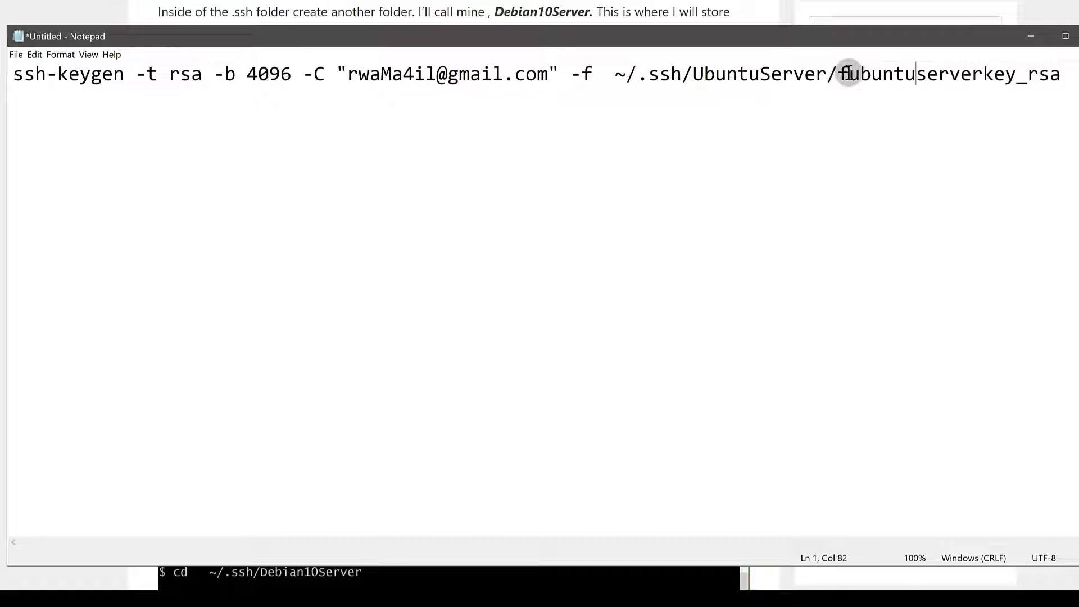
left_click_drag(905, 74, 1064, 77)
left_click_drag(988, 96, 992, 96)
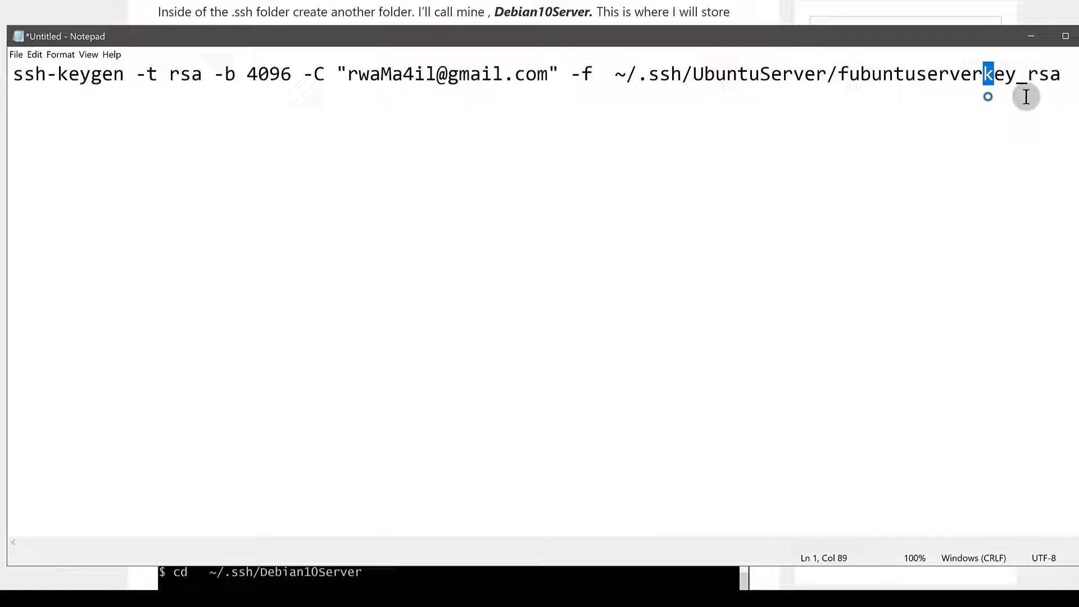
Select the whole edited ssh-keygen command and copy it
left_click(1066, 73)
left_click_drag(1065, 74, 14, 86)
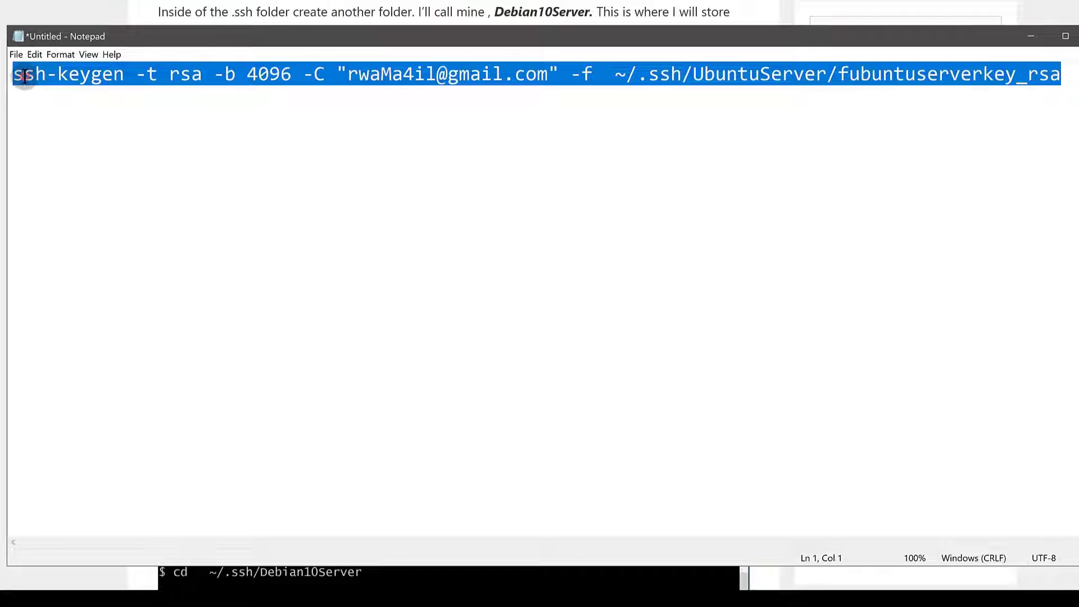
right_click(23, 75)
left_click(62, 116)
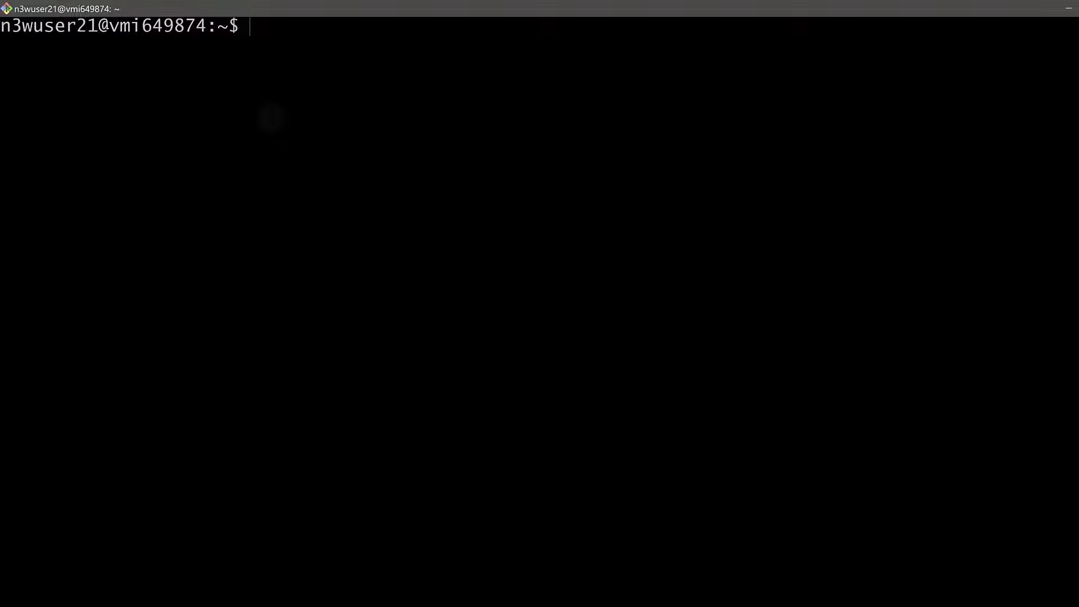
Minimise the remote server terminal and the .ssh folder window to clear the desktop
key("Return")
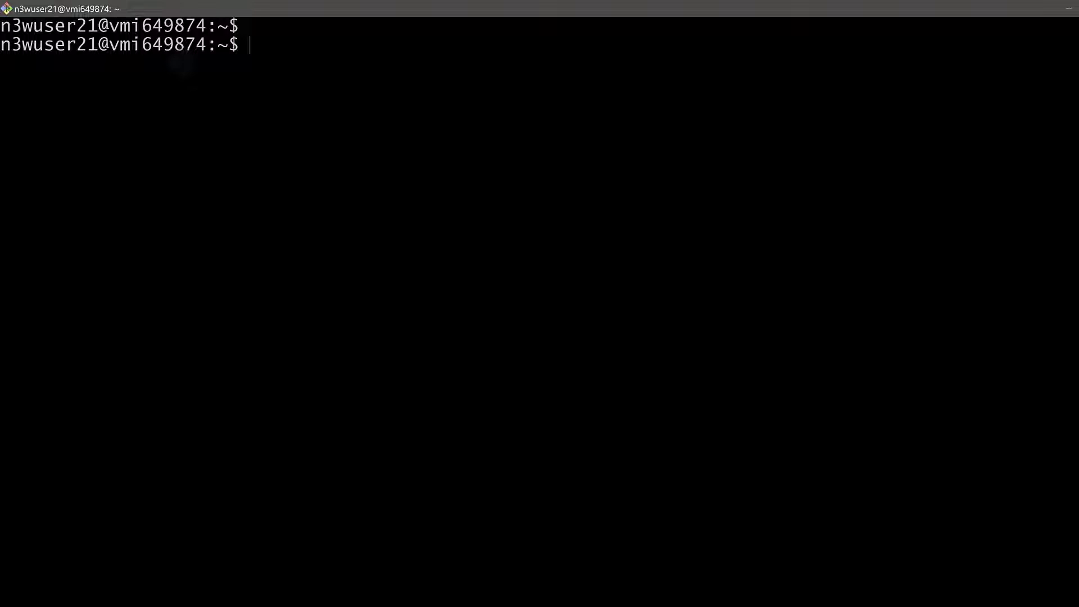
left_click(1070, 9)
key("alt+Tab")
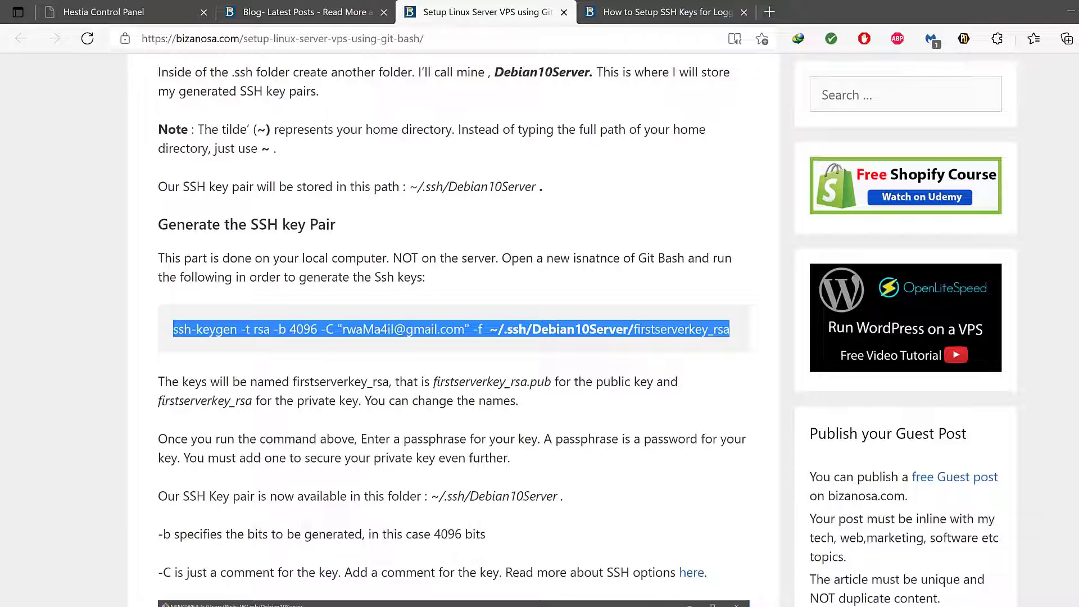
key("super")
left_click(231, 606)
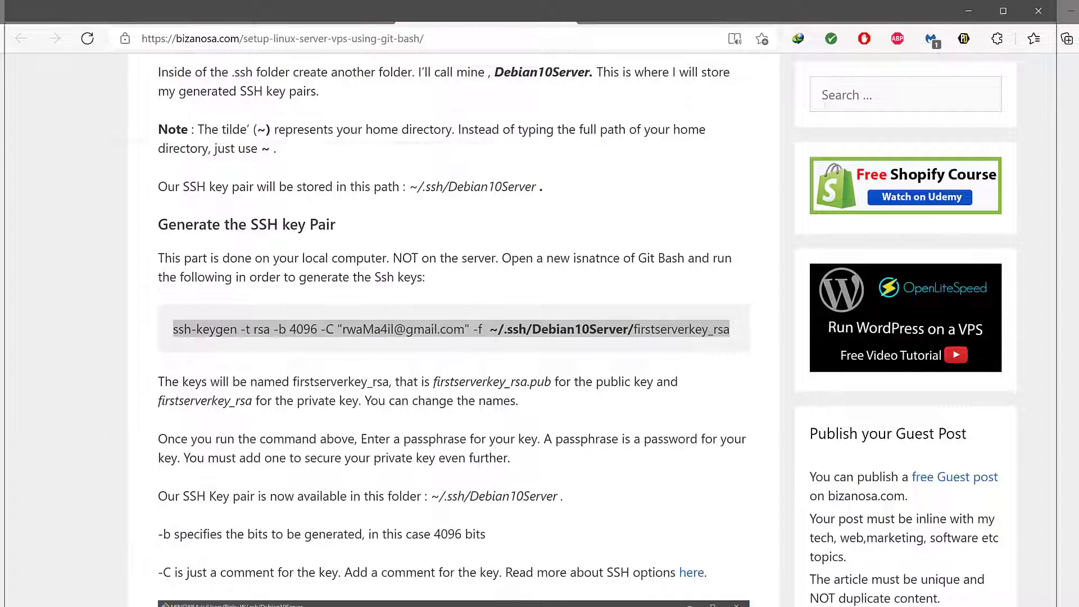
left_click(175, 204)
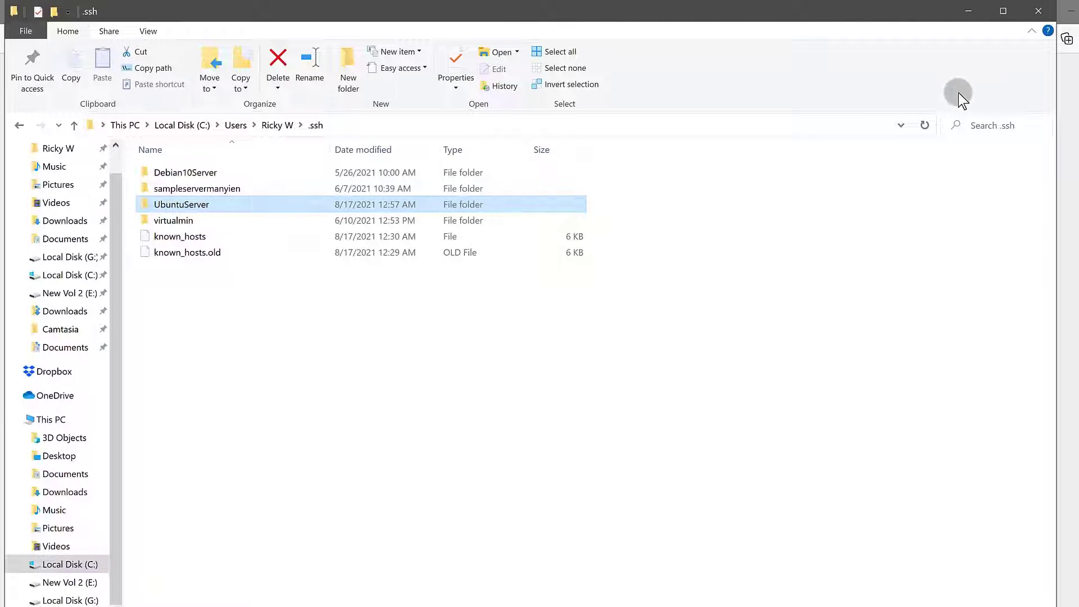
left_click(965, 12)
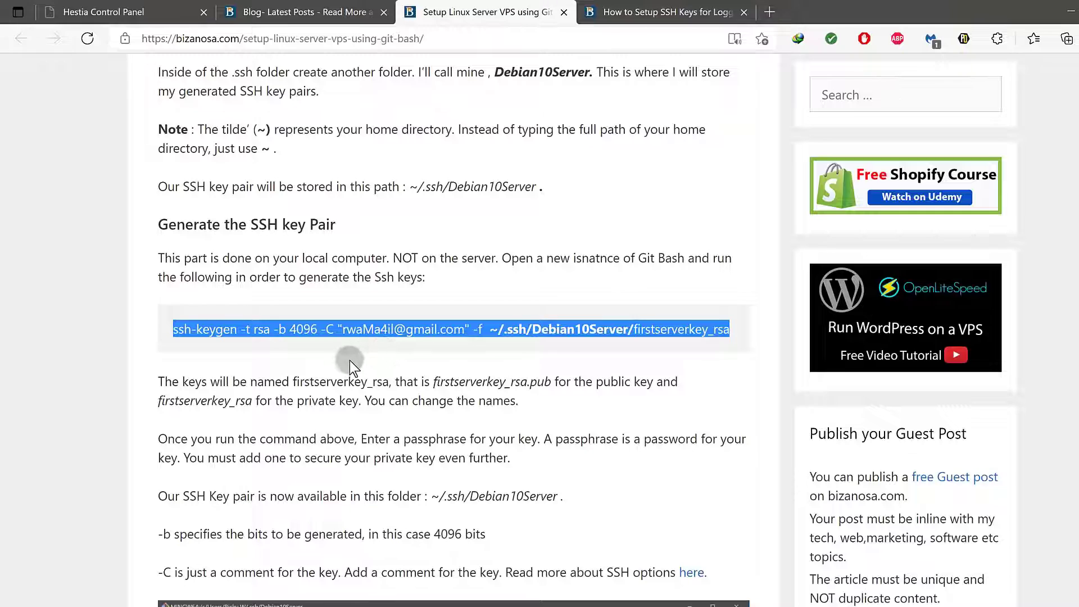
scroll(350, 363, "down", 5)
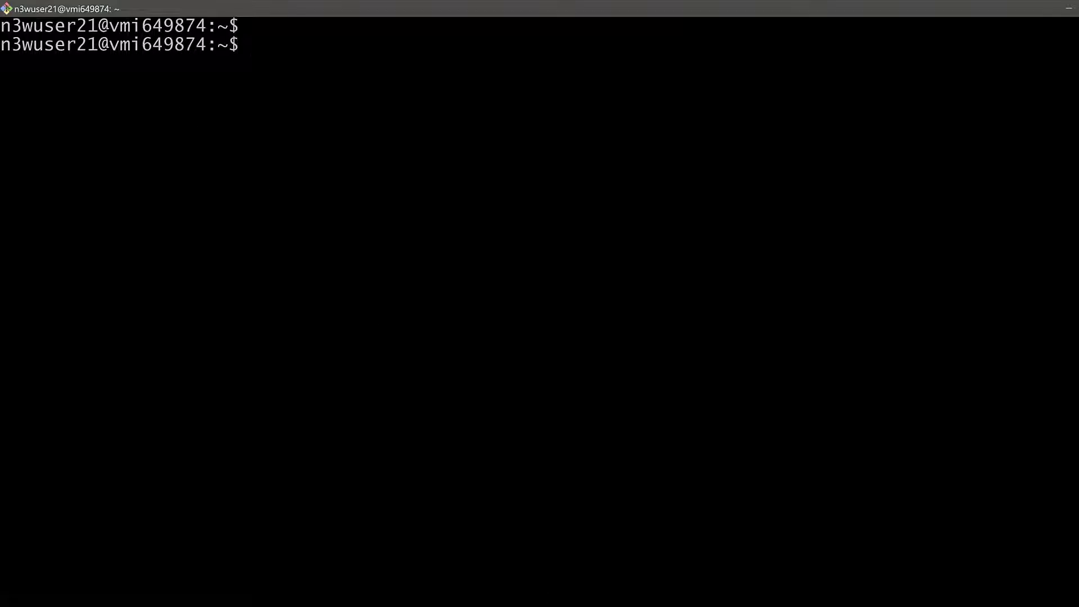
Launch a new Git Bash window, paste the edited ssh-keygen command, and maximise the window
key("super")
type("git bash")
key("Return")
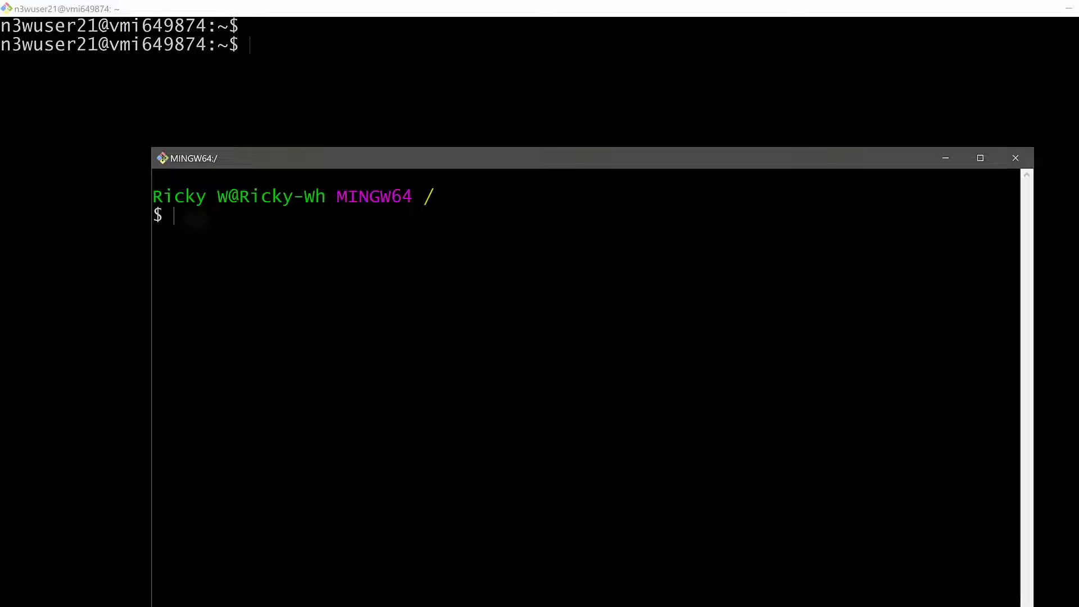
right_click(193, 212)
left_click(241, 252)
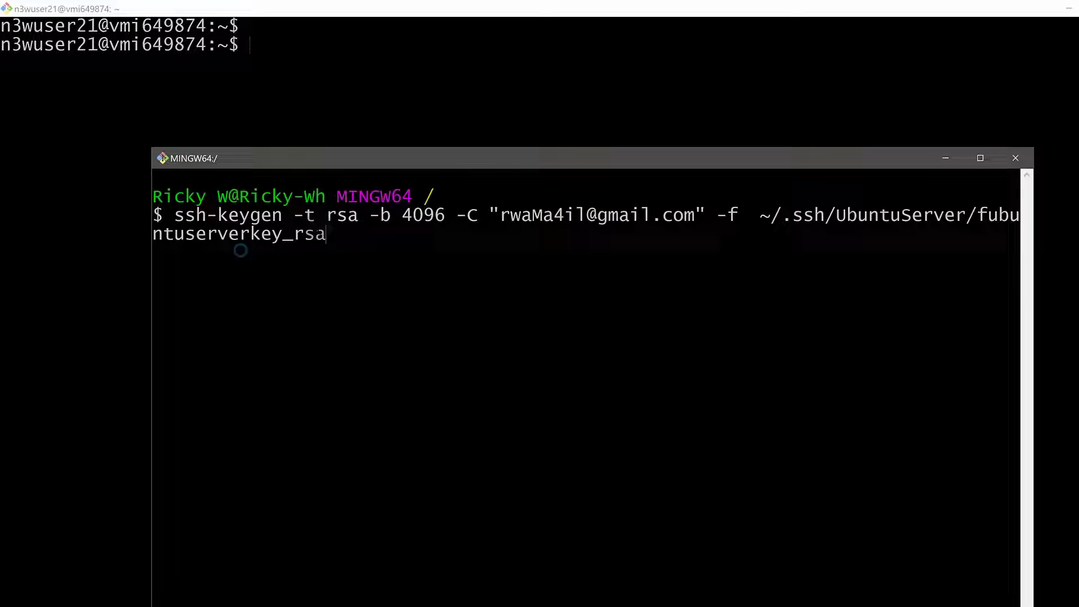
double_click(497, 161)
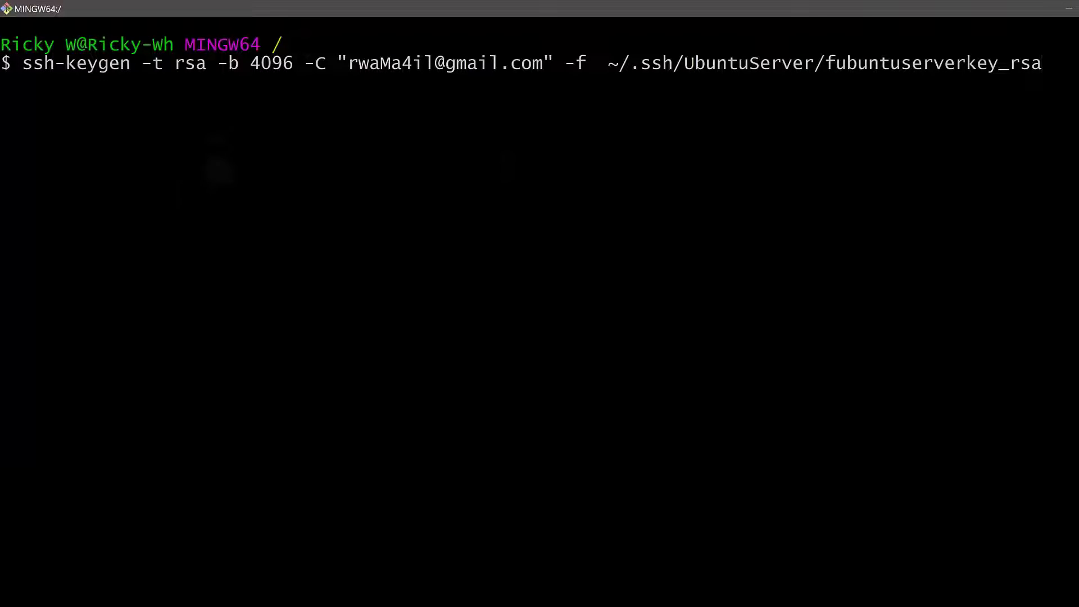
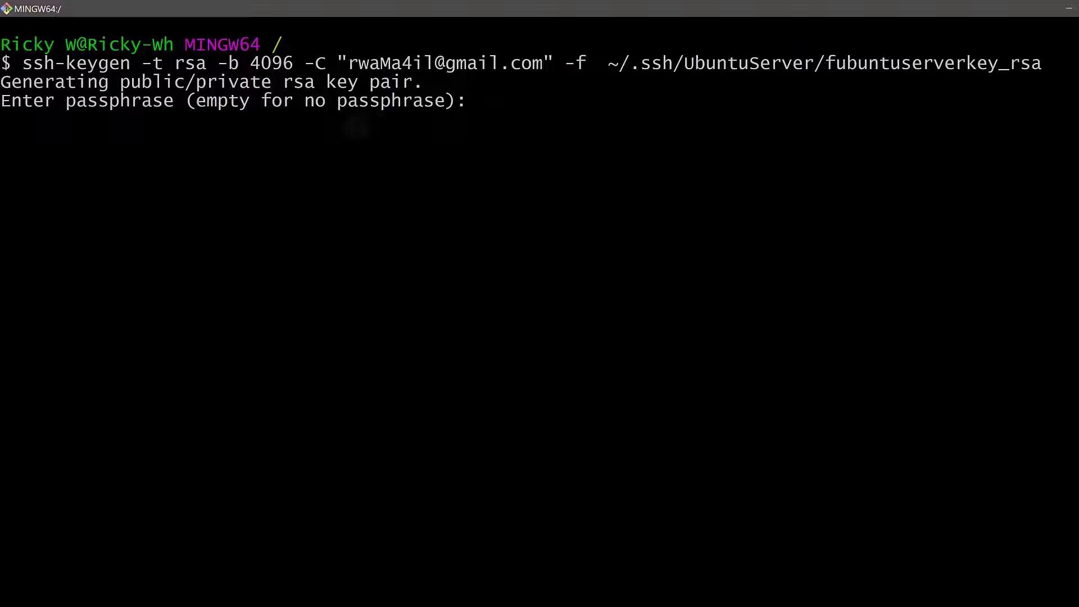
Generate the UbuntuServer RSA key with an empty passphrase and copy the two 'saved in' lines
key("Return")
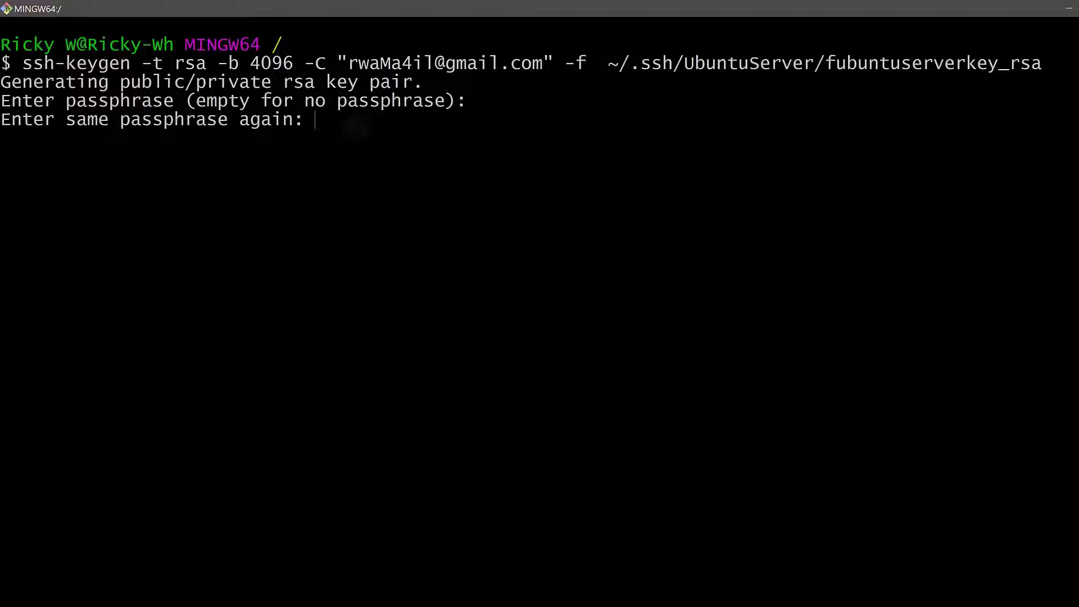
key("Return")
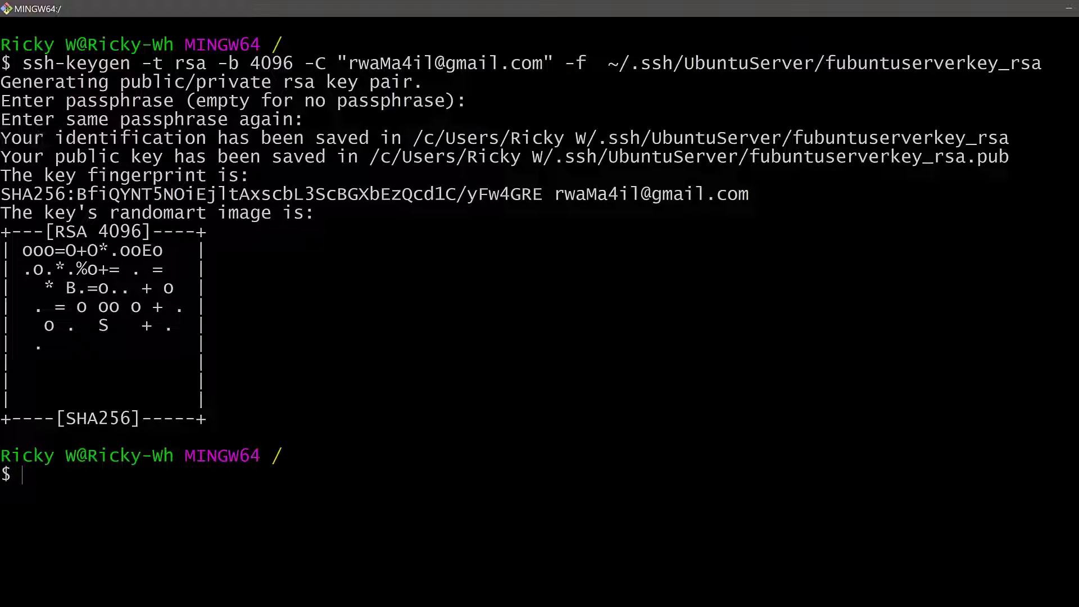
left_click_drag(2, 137, 1010, 159)
key("ctrl+c")
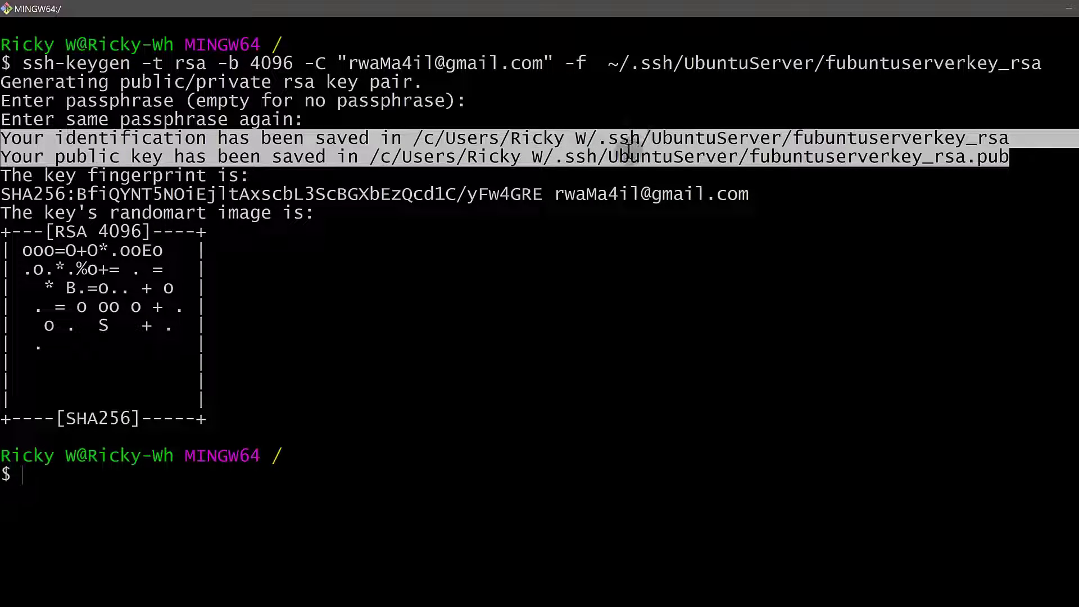
right_click(536, 134)
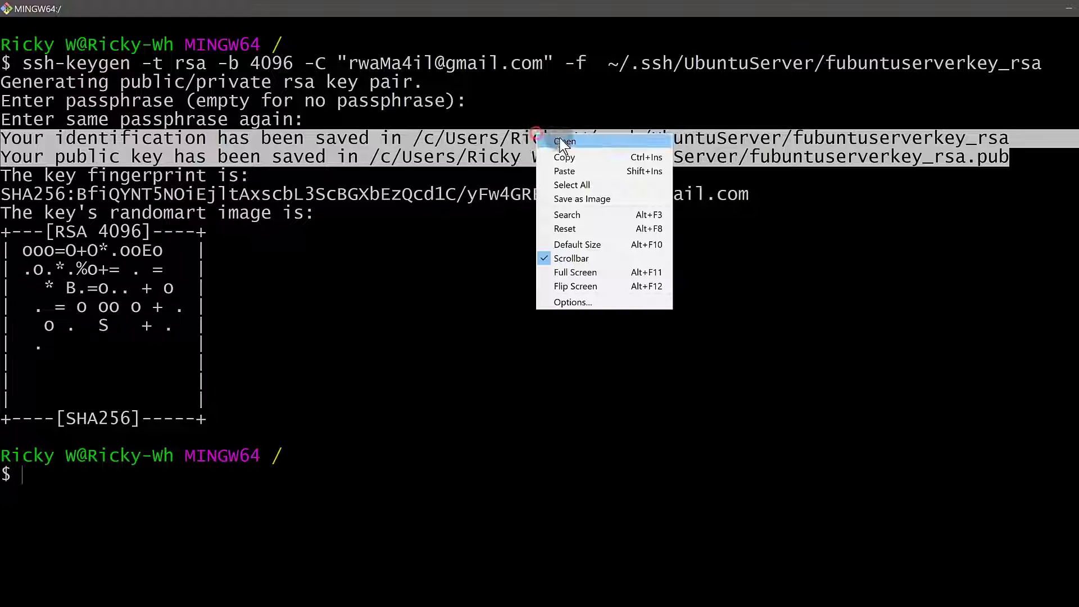
left_click(562, 158)
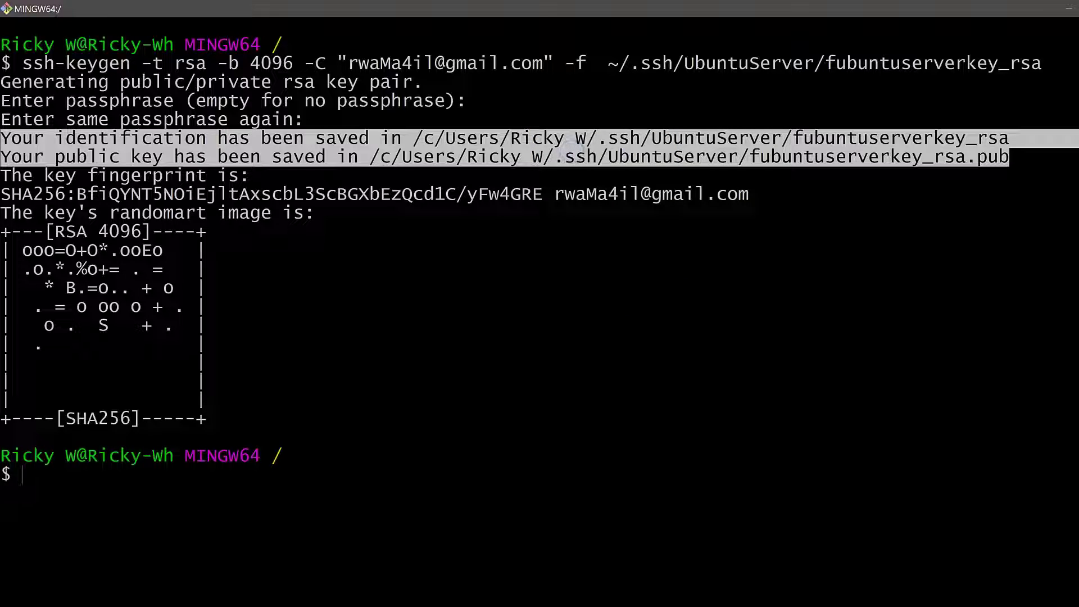
Paste the key save-location lines below the ssh-keygen command and head the note '##generating key'
key("alt+Tab")
left_click(1068, 135)
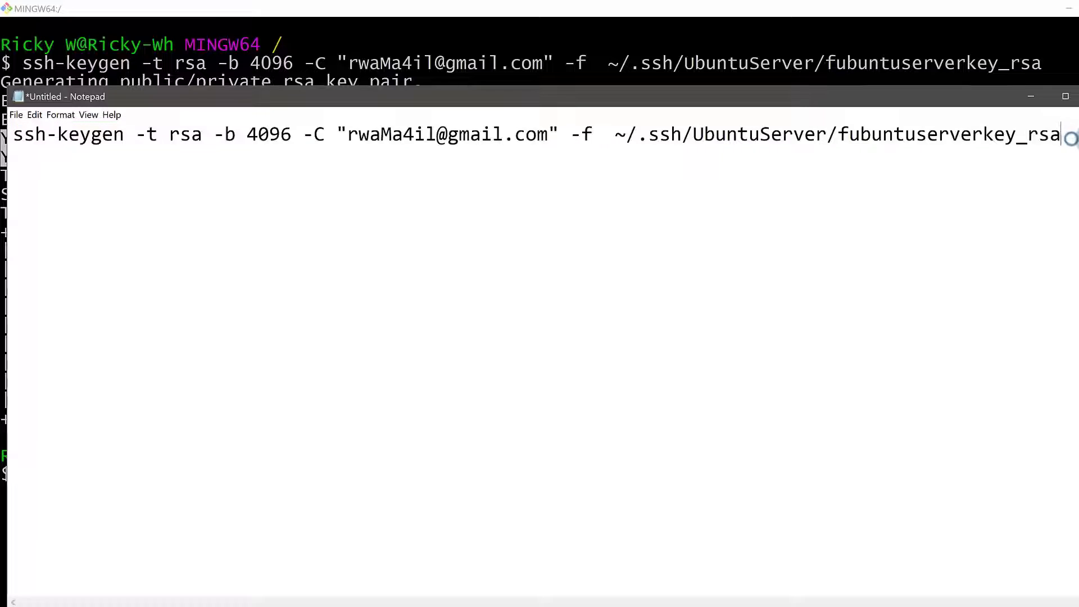
key("Return")
key("Return")
key("ctrl+v")
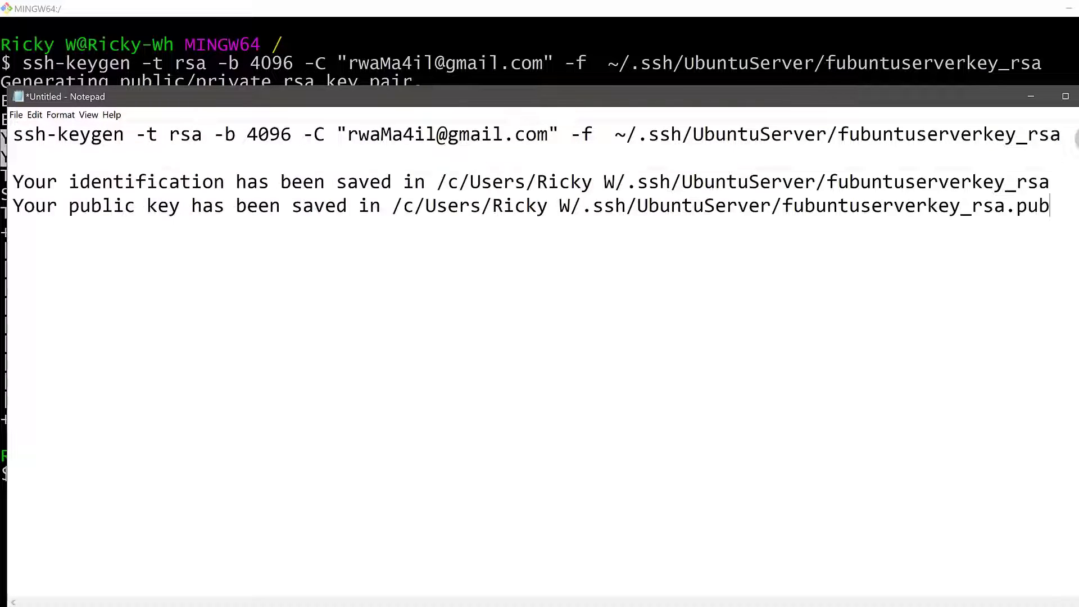
left_click(16, 135)
type("generating key")
key("Return")
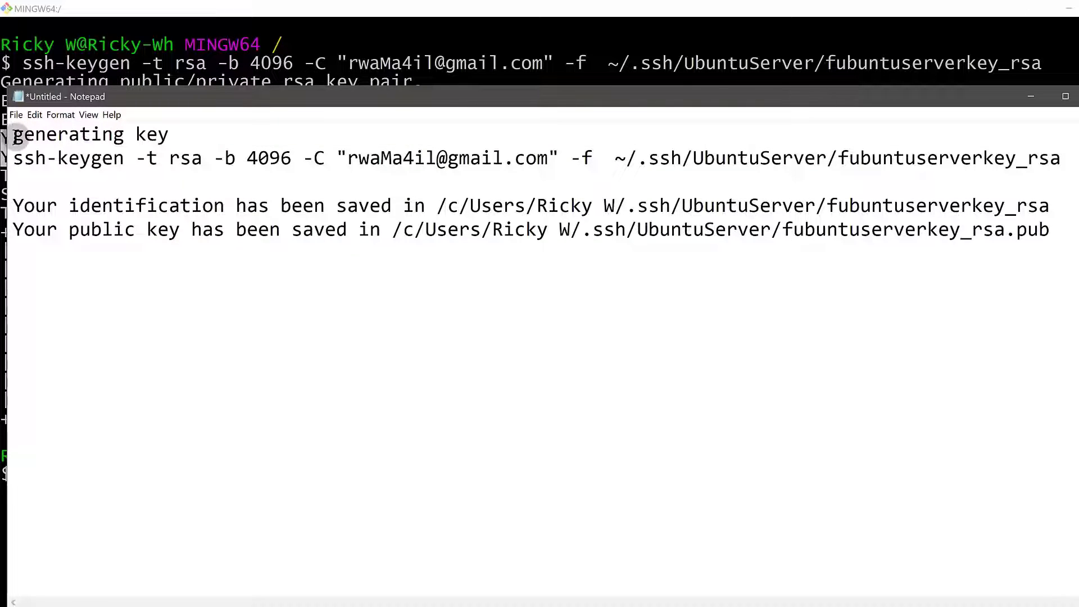
type("##")
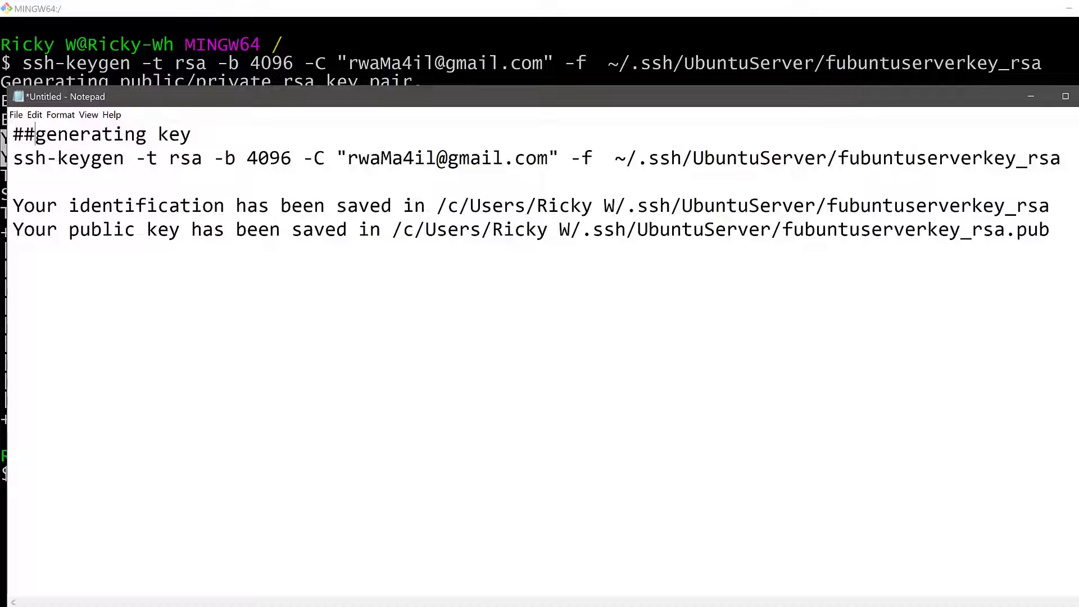
key("alt+Tab")
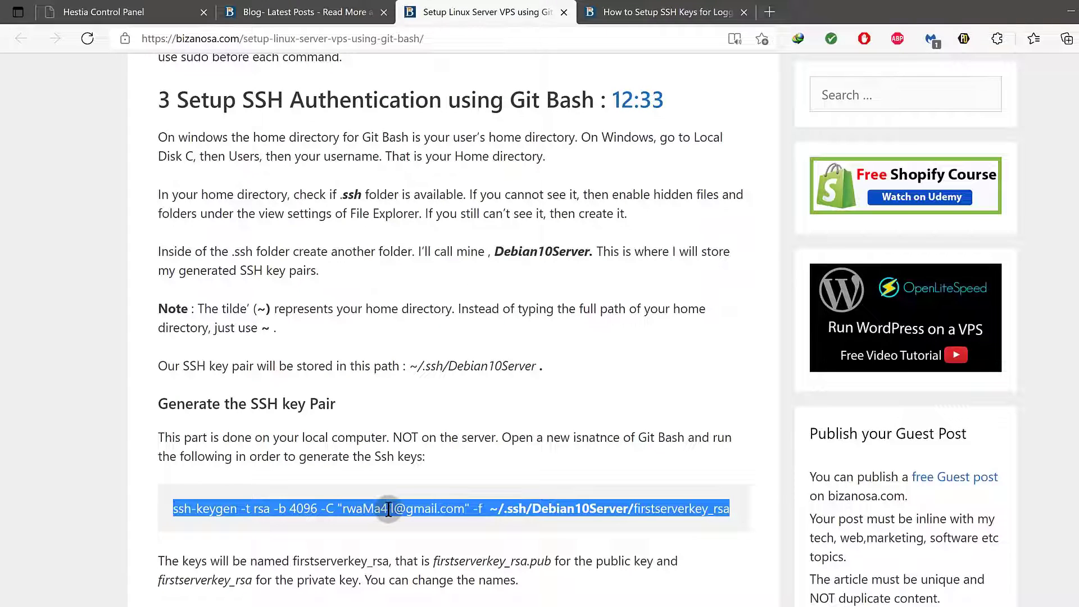
Copy the ssh-copy-id template line from the 'Add the public SSH key to Linux server' section
scroll(388, 509, "down", 12)
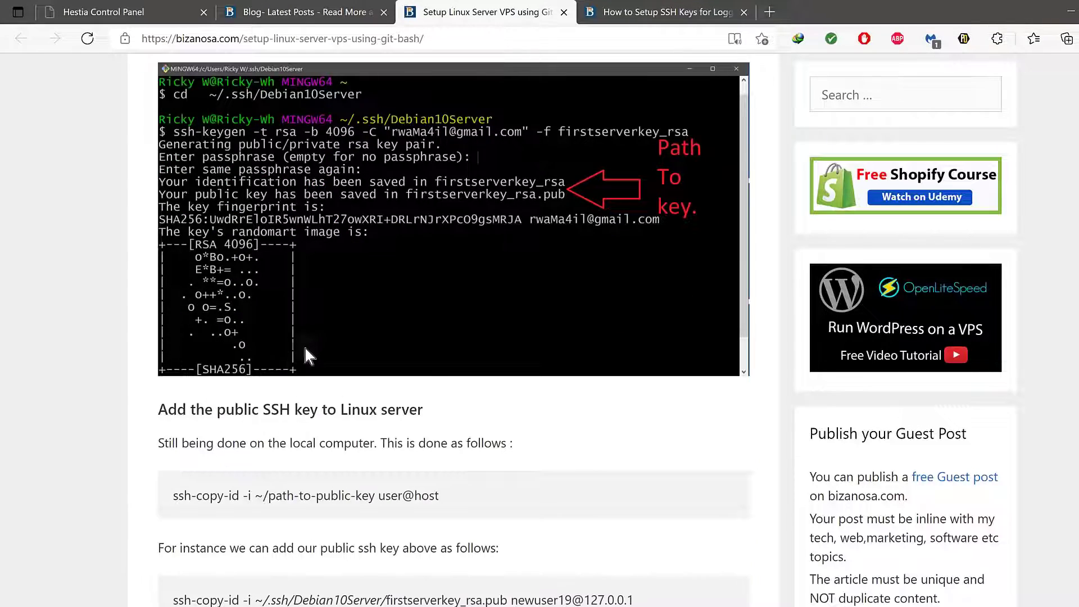
scroll(308, 355, "down", 3)
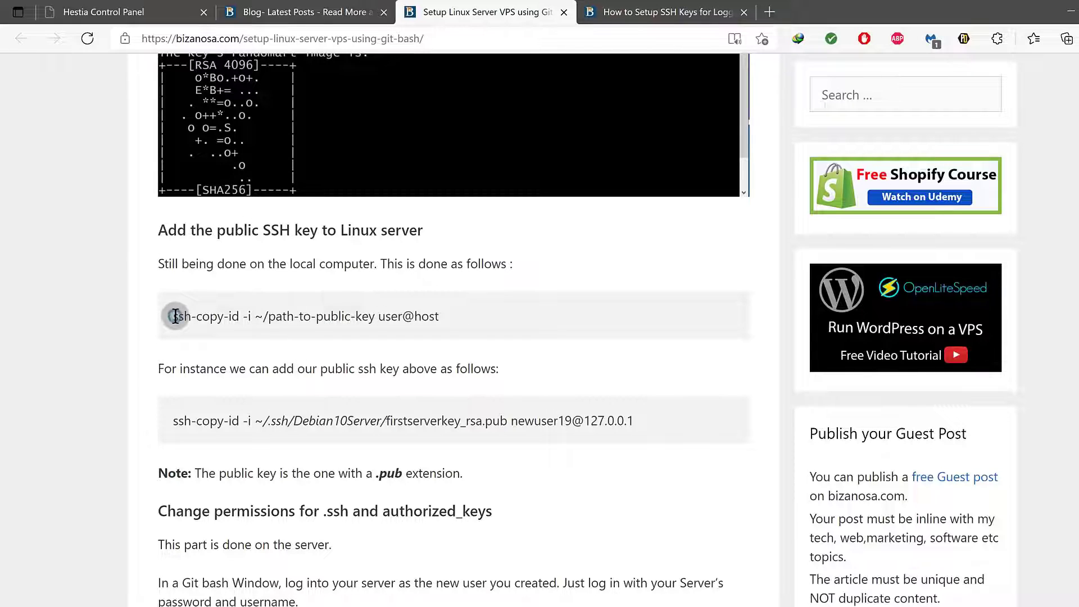
left_click_drag(174, 316, 178, 316)
left_click_drag(173, 421, 178, 421)
left_click_drag(174, 316, 472, 325)
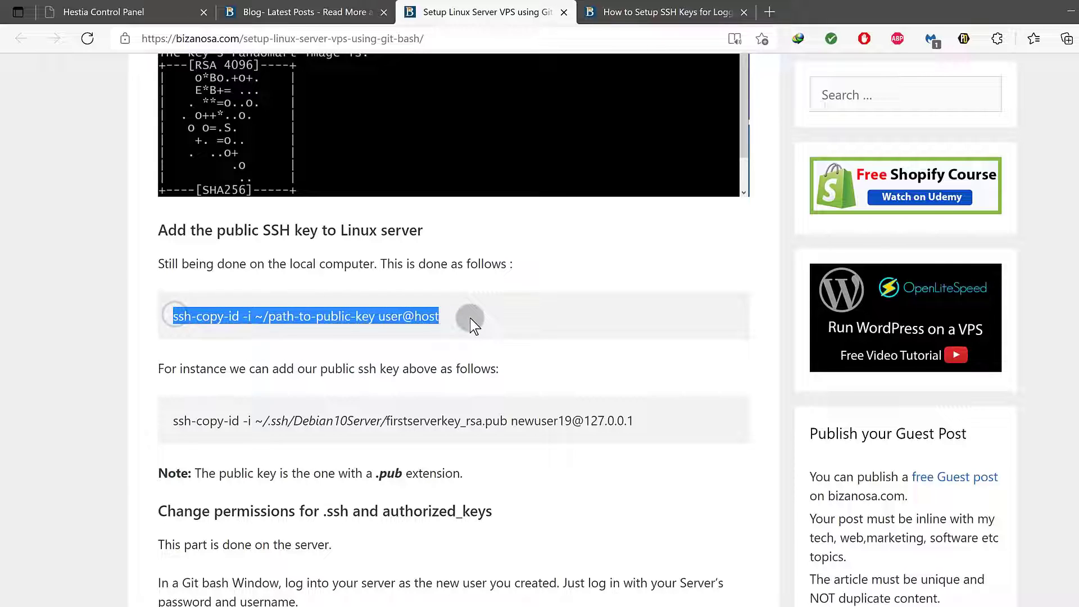
right_click(423, 315)
left_click(444, 333)
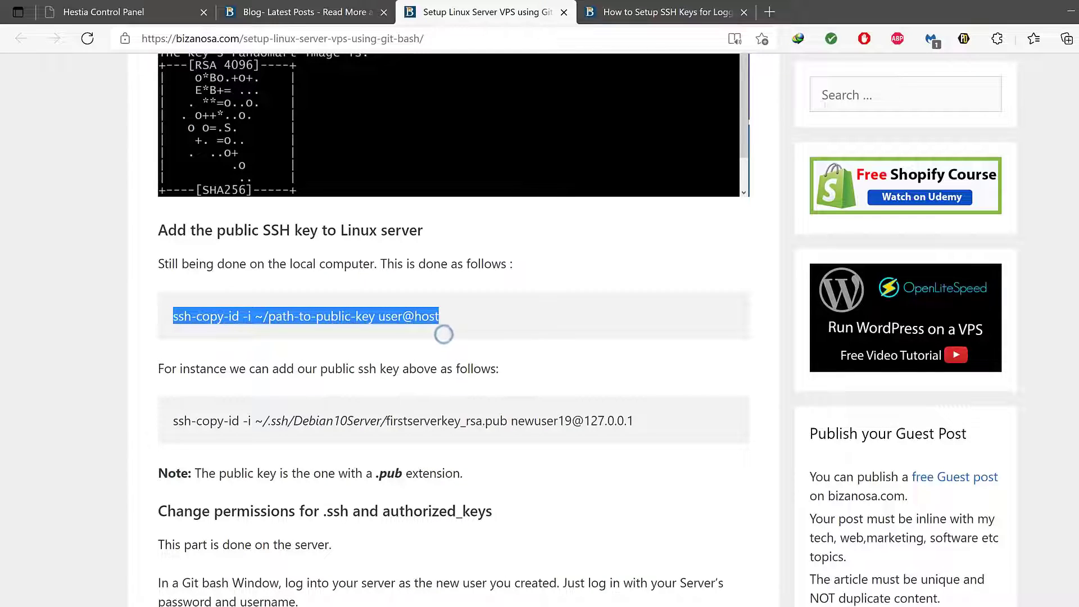
key("alt+Tab")
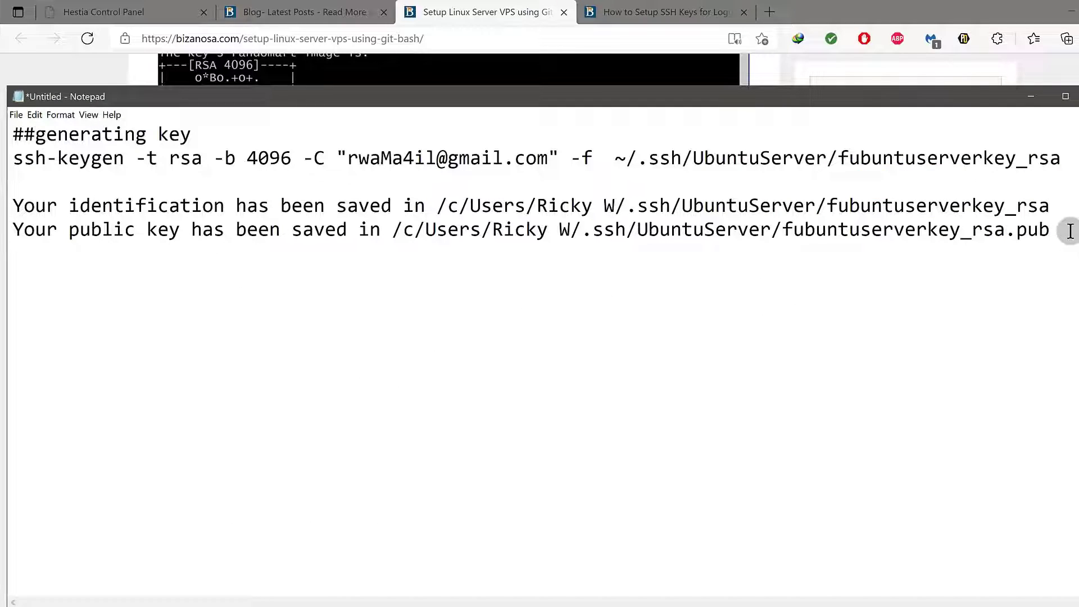
Add a '## Add public key to server' heading with the ssh-copy-id command pasted beneath
left_click(1069, 254)
key("Return")
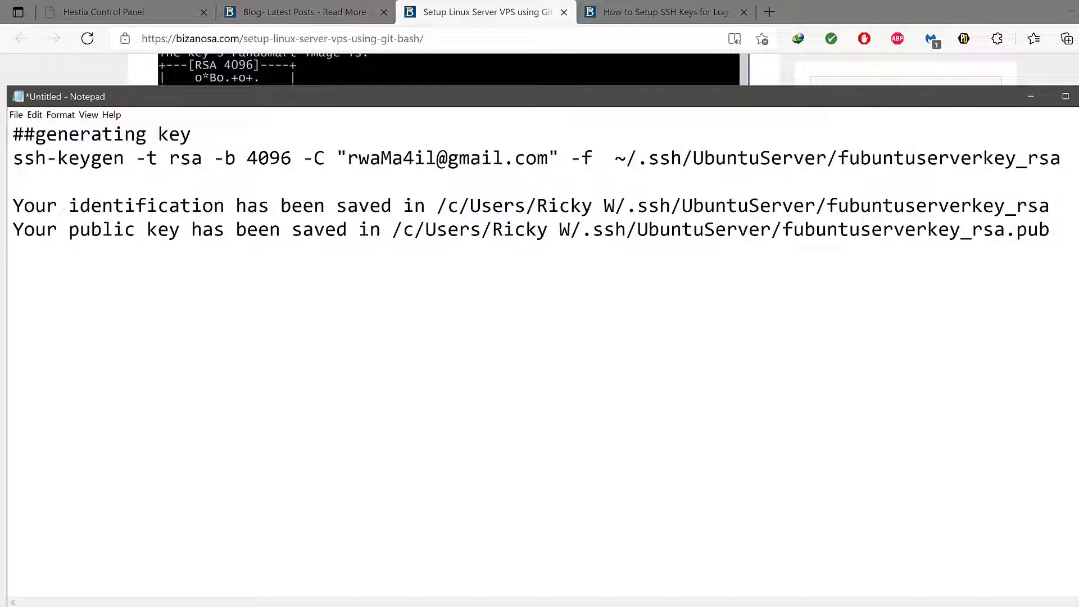
type("## Add pub")
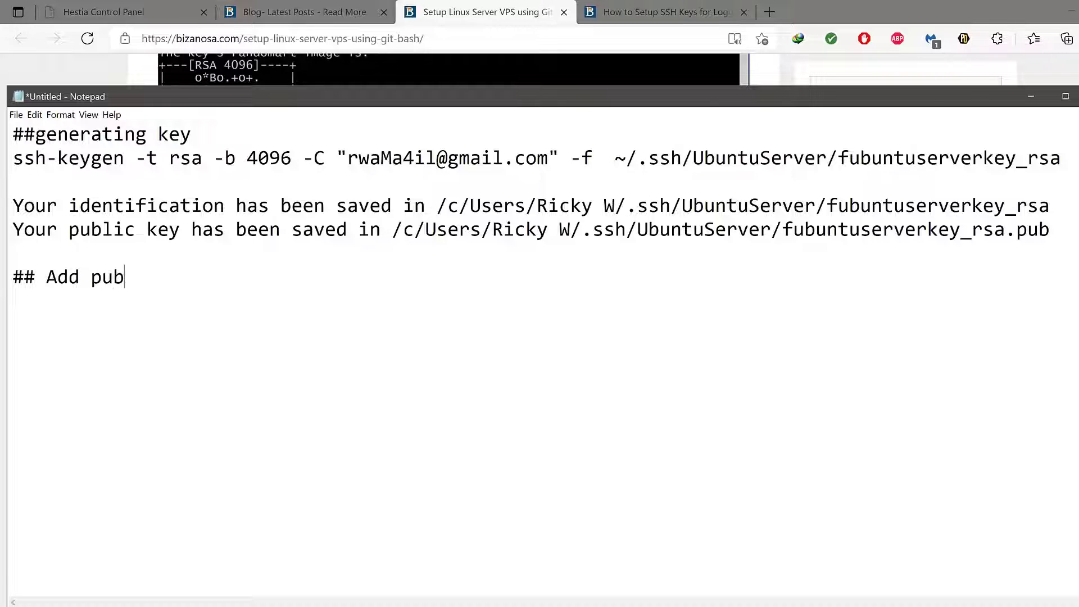
type("lic key to server")
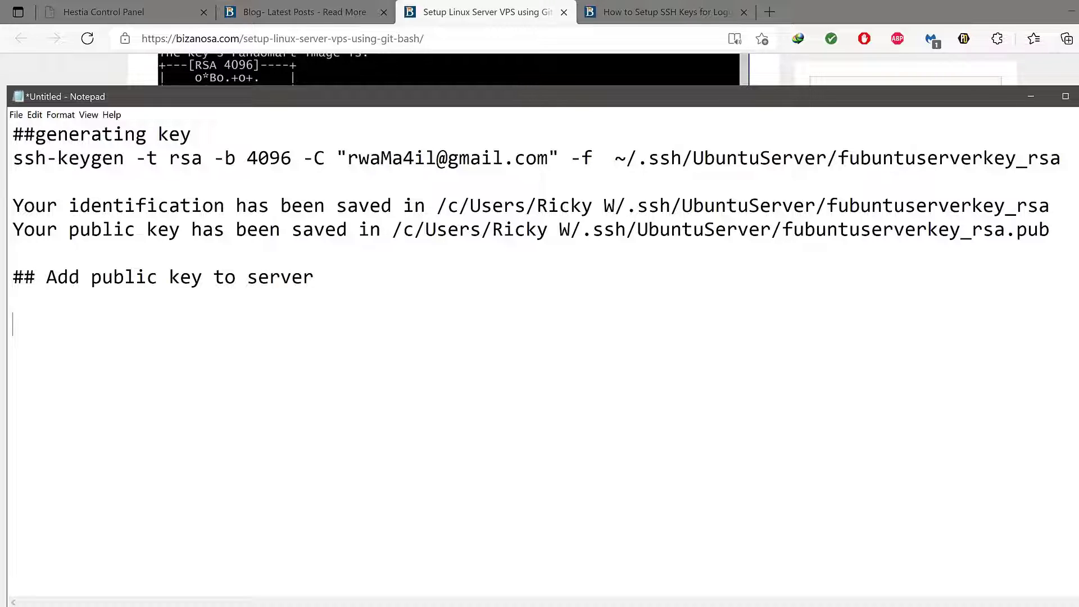
key("Return")
key("Return")
key("ctrl+v")
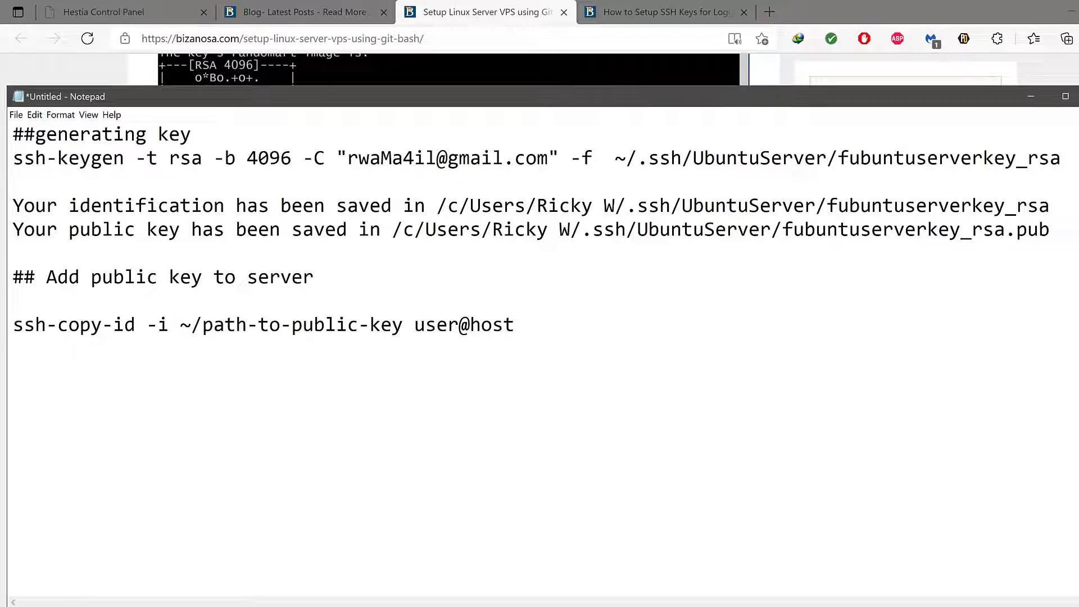
Change the command's user to the new username and select the ~/.ssh/UbuntuServer/ key path
left_click(11, 324)
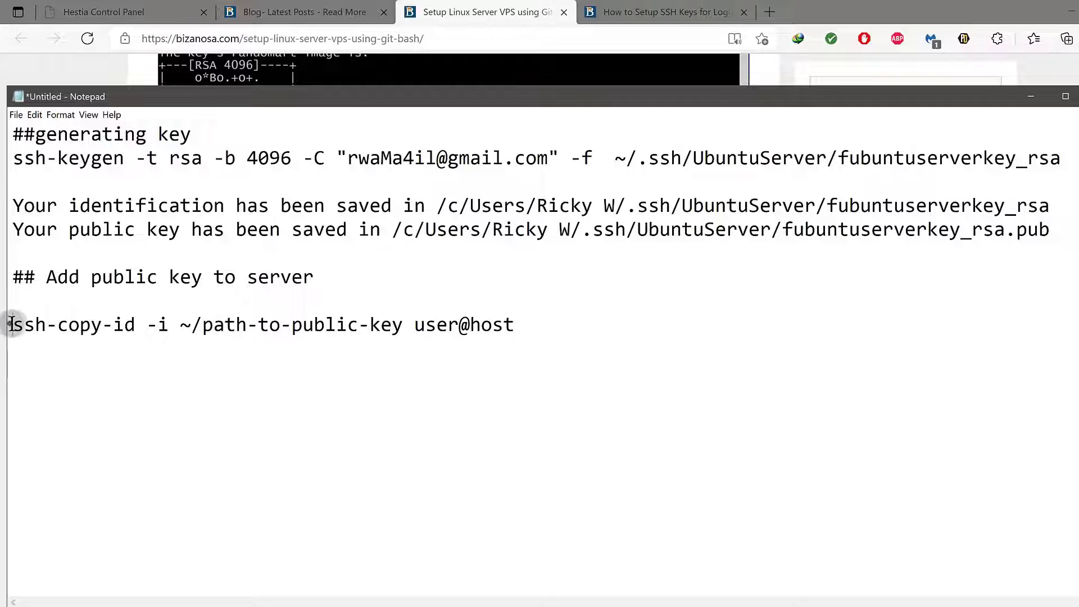
left_click_drag(11, 324, 168, 325)
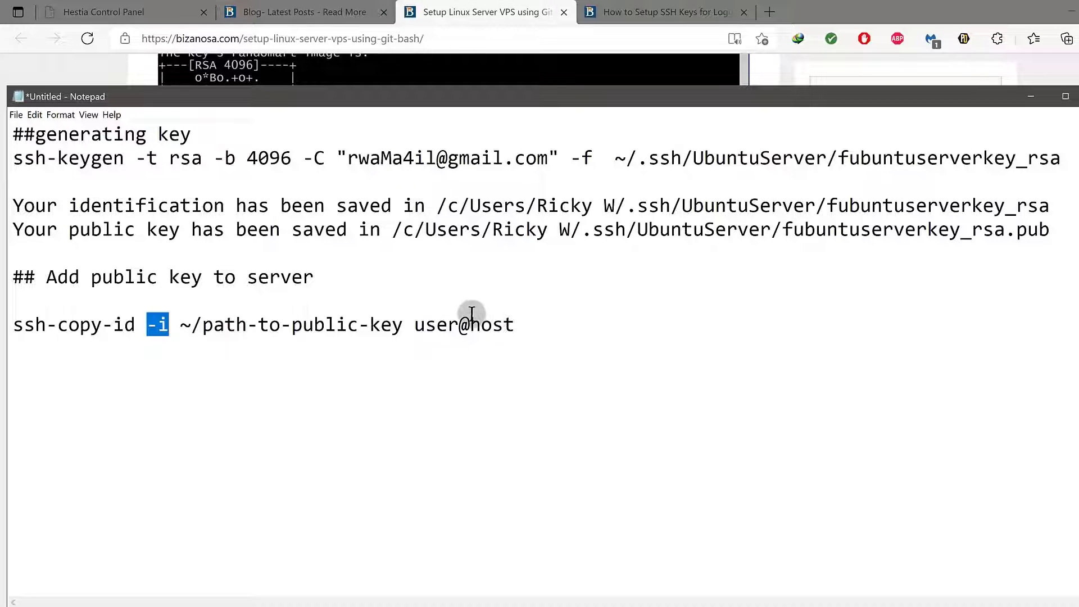
left_click_drag(474, 326, 512, 325)
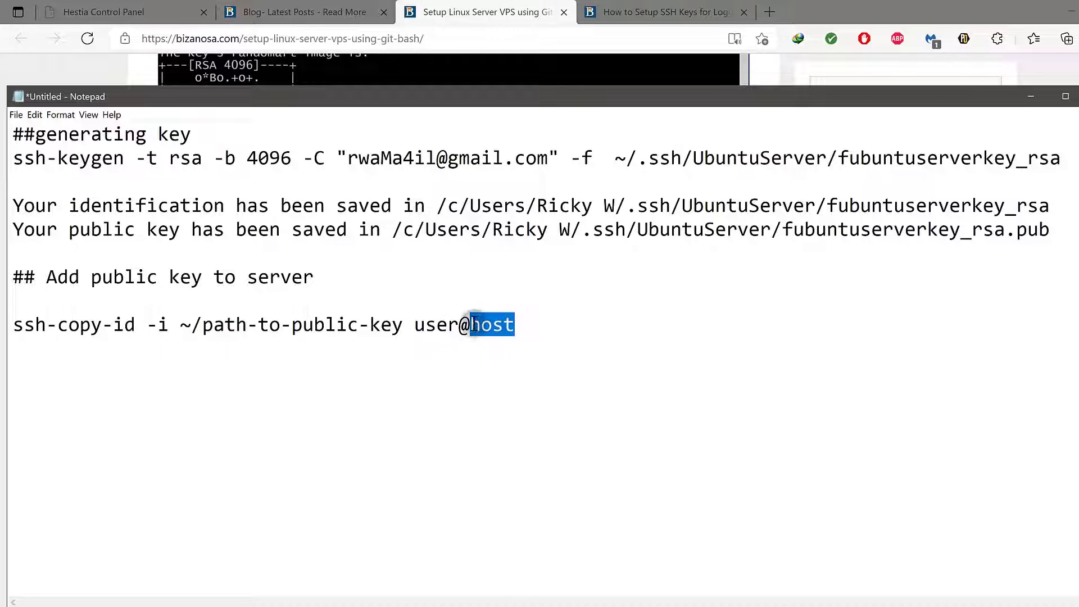
left_click_drag(416, 326, 459, 326)
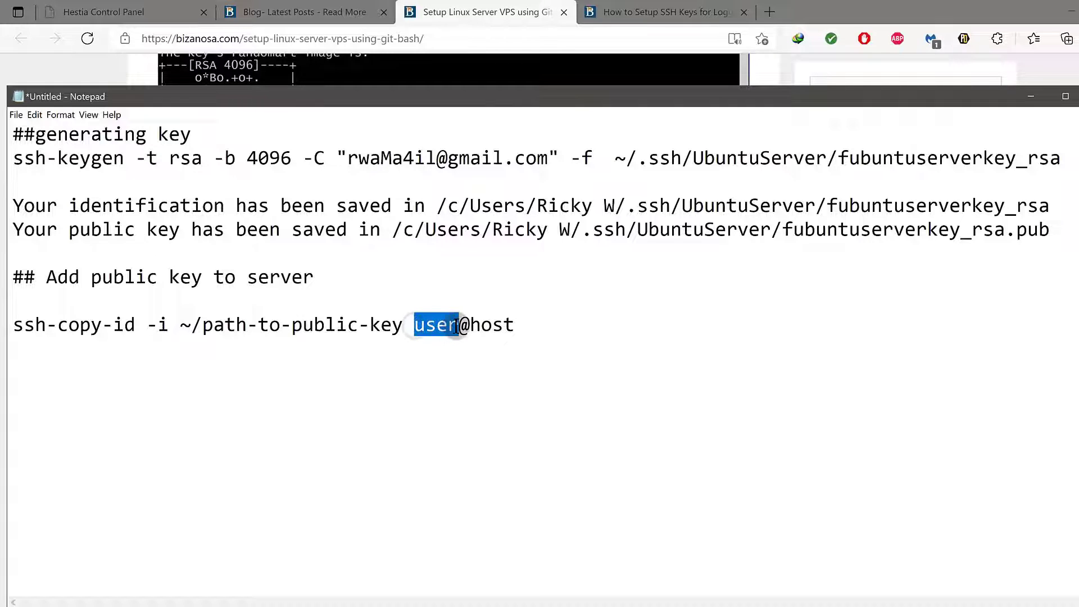
left_click(415, 325)
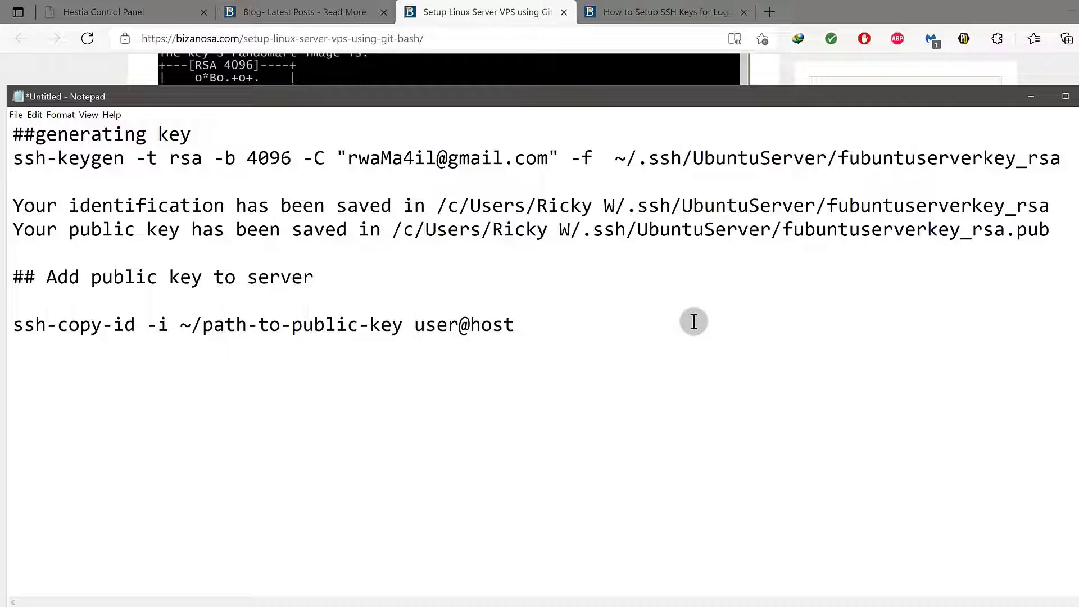
type("n")
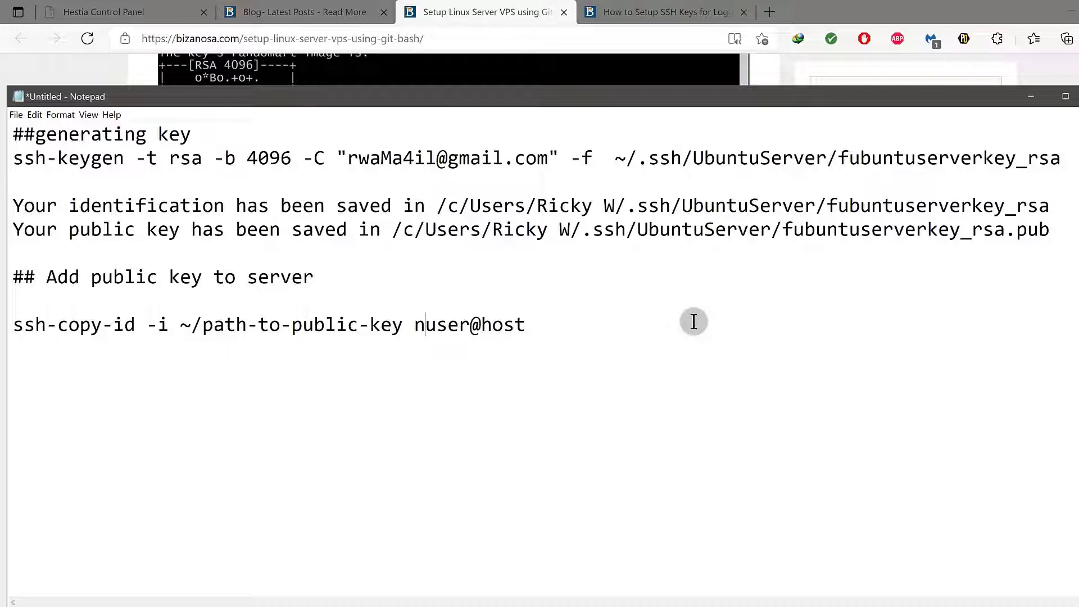
type("3w")
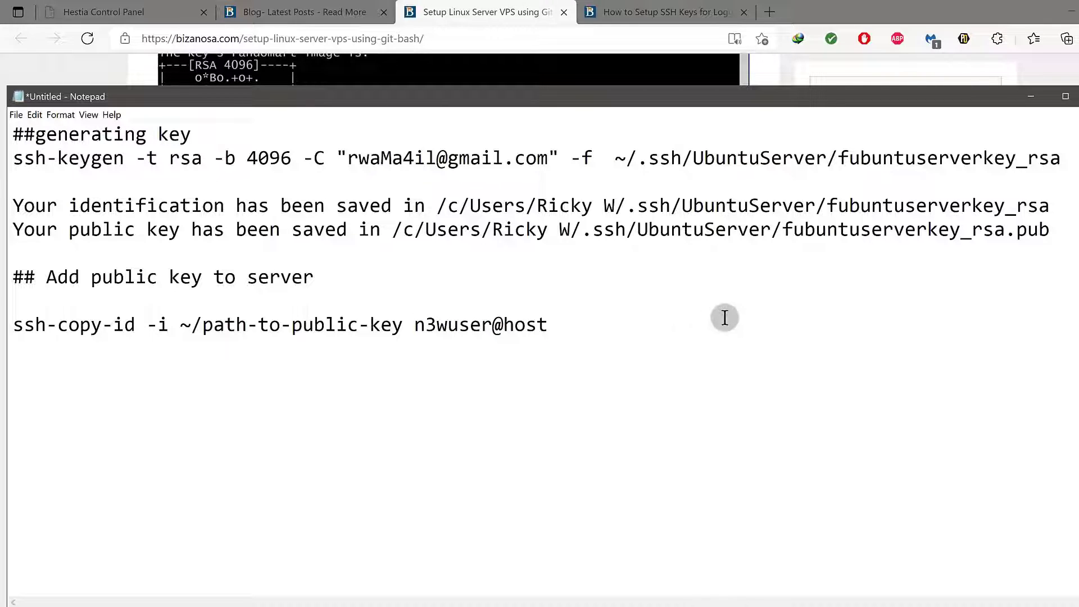
left_click(491, 325)
type("21")
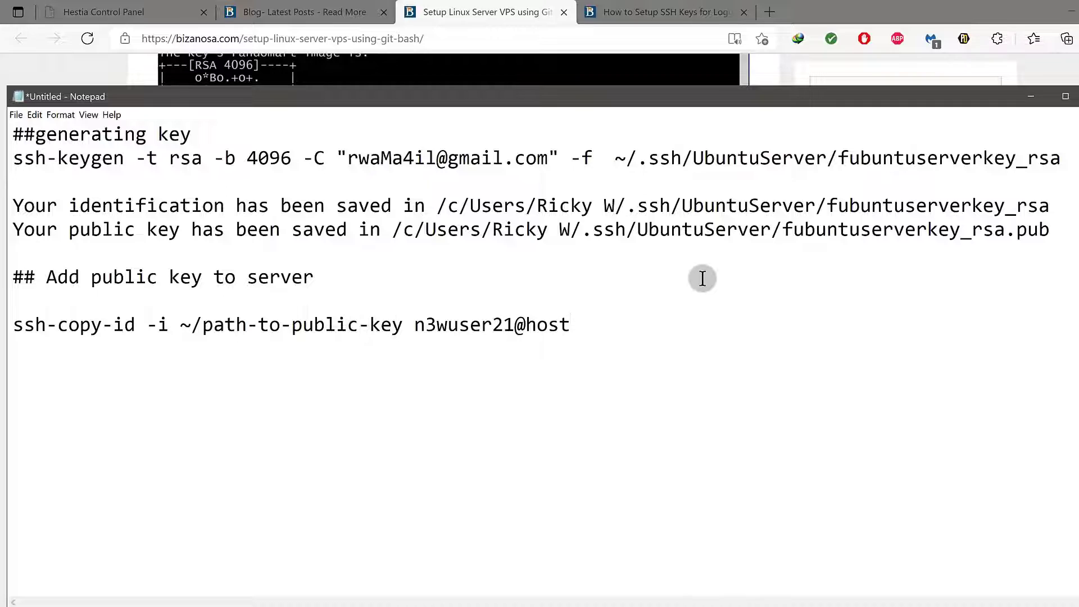
left_click(616, 158)
left_click_drag(617, 159, 838, 159)
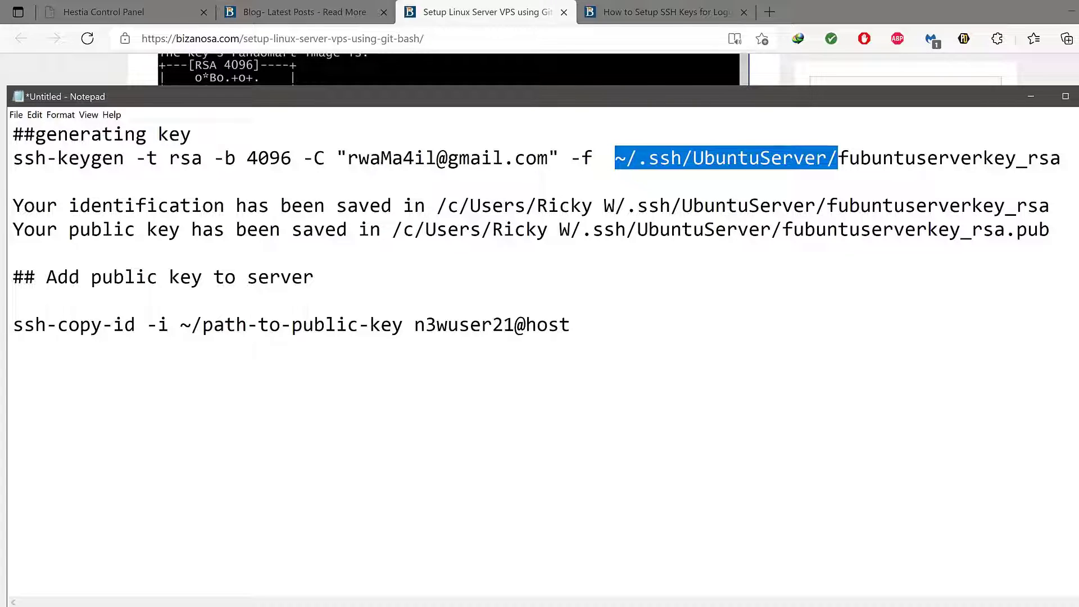
key("super")
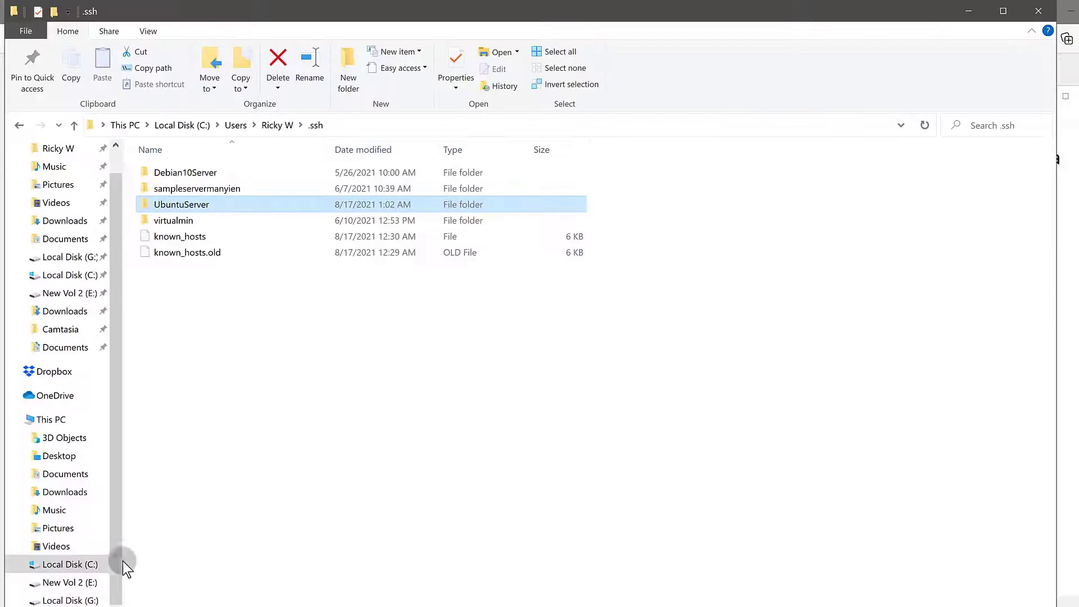
Check the UbuntuServer folder holds fubuntuserverkey_rsa and fubuntuserverkey_rsa.pub, then minimise the folder
double_click(181, 207)
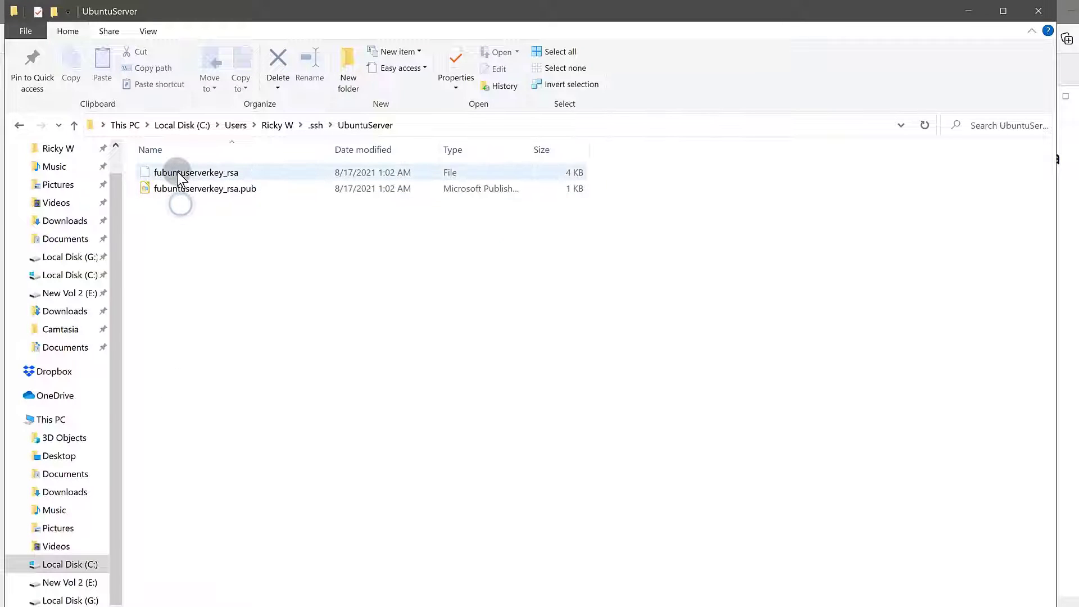
left_click(216, 189)
left_click(227, 175)
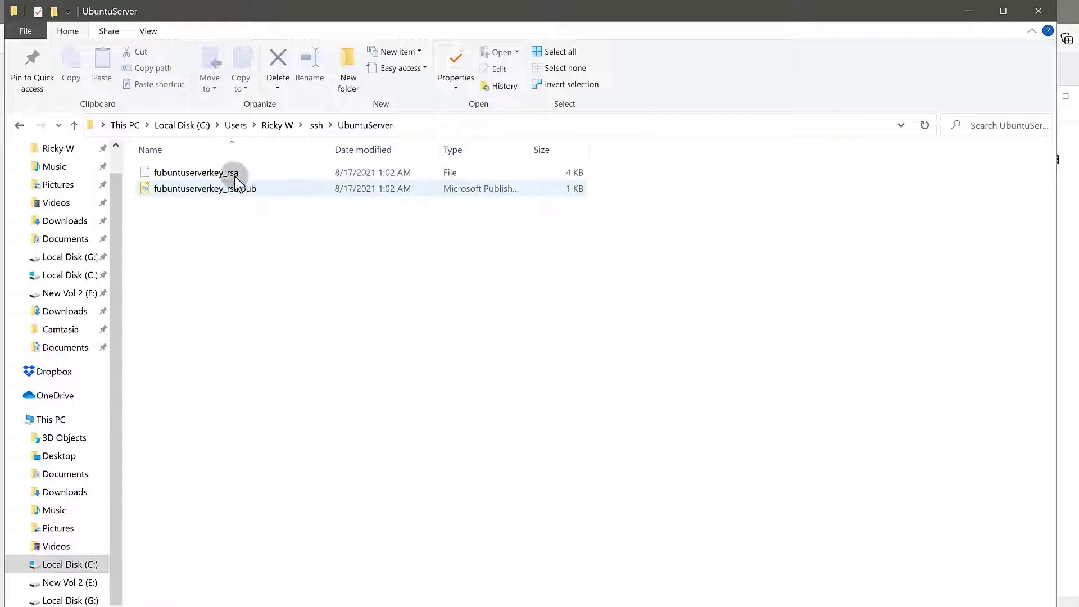
left_click(274, 159)
left_click(218, 190)
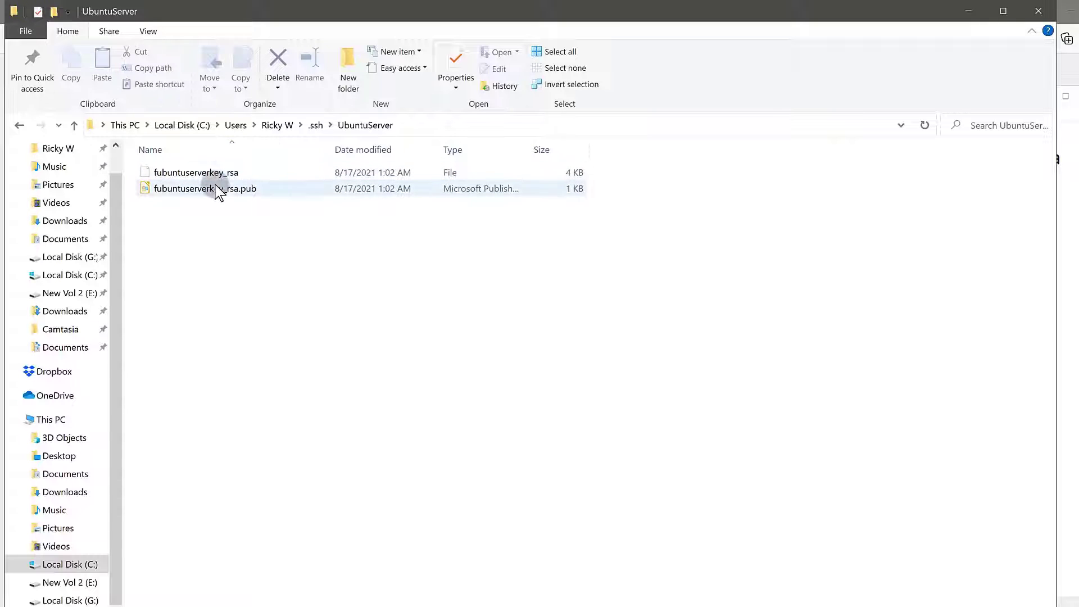
left_click(866, 112)
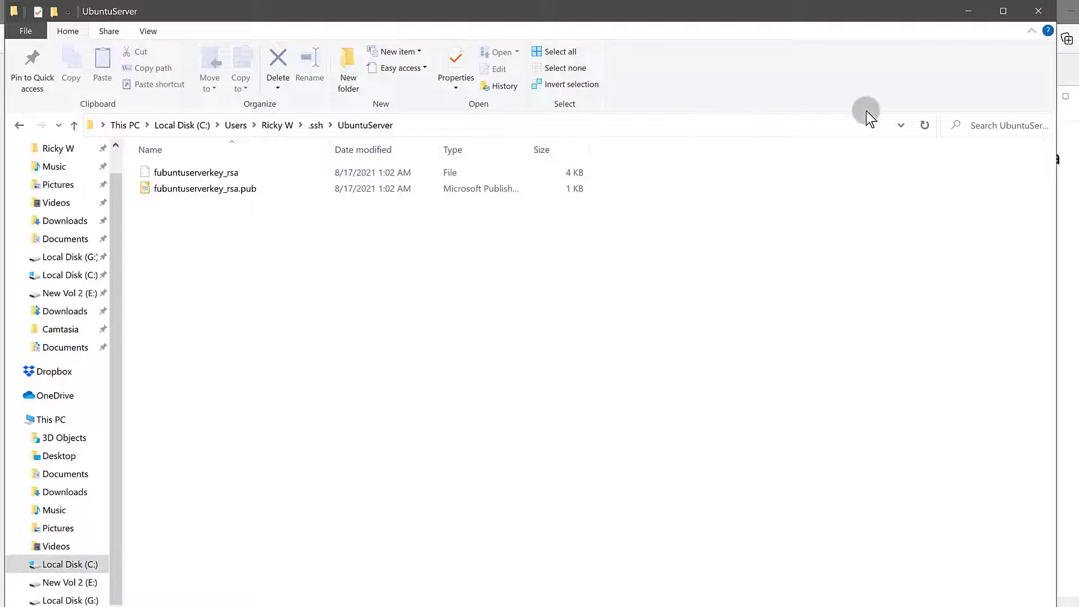
left_click(969, 12)
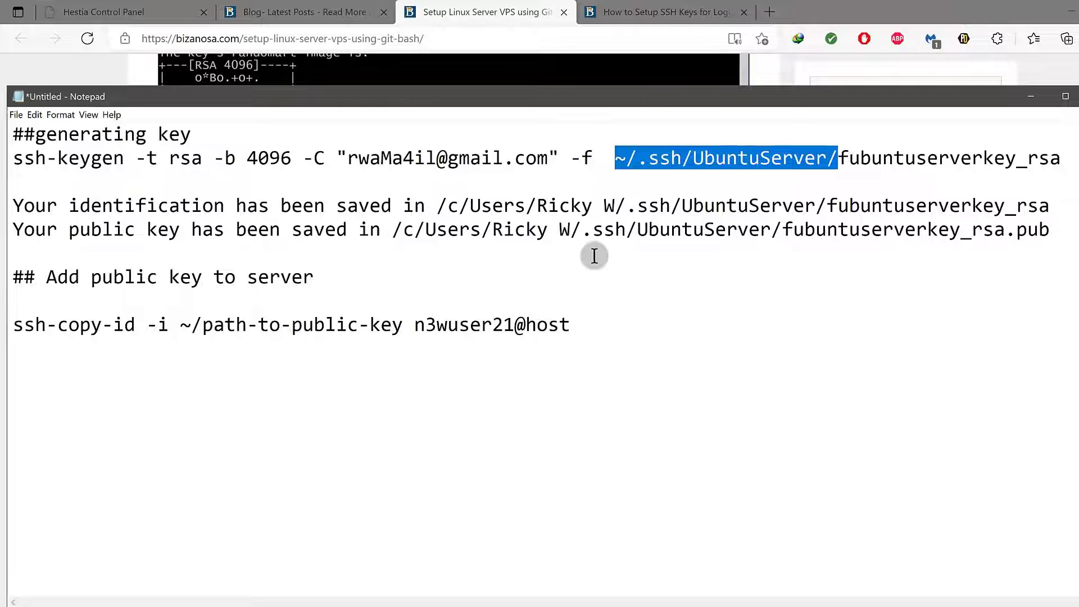
Replace ~/path-to-public-key with ~/.ssh/UbuntuServer/fubuntuserverkey_rsa.pub in the ssh-copy-id line
left_click_drag(615, 158, 1060, 158)
right_click(933, 160)
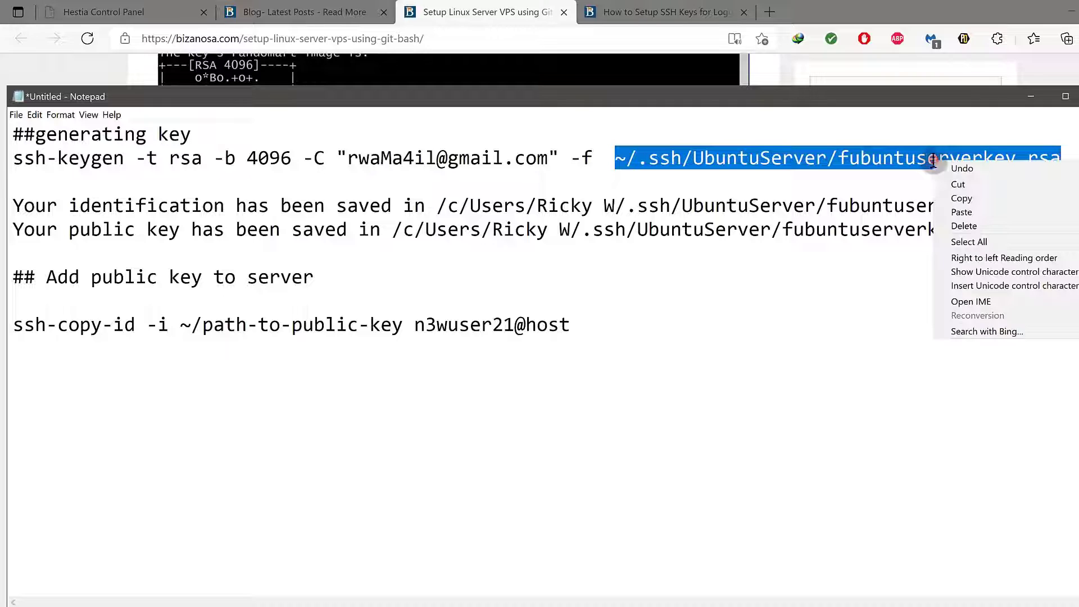
left_click(957, 198)
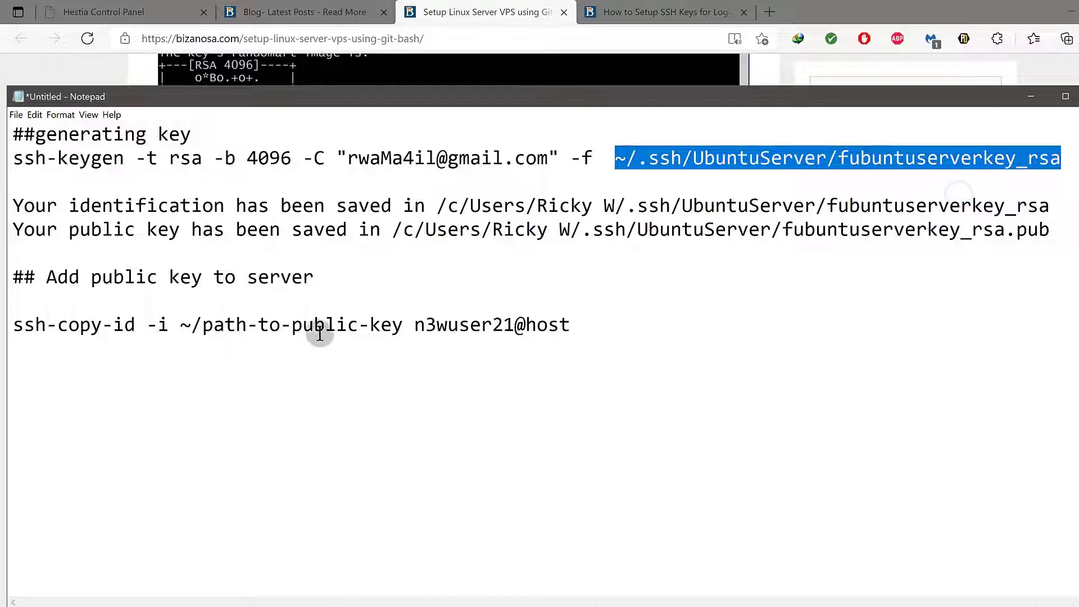
left_click_drag(181, 325, 398, 324)
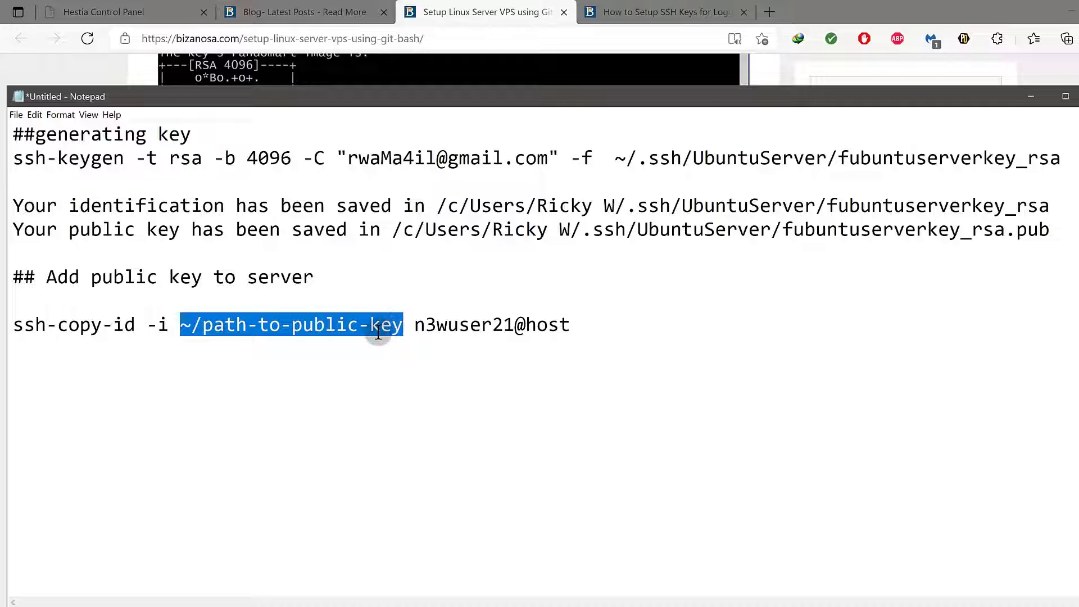
right_click(373, 331)
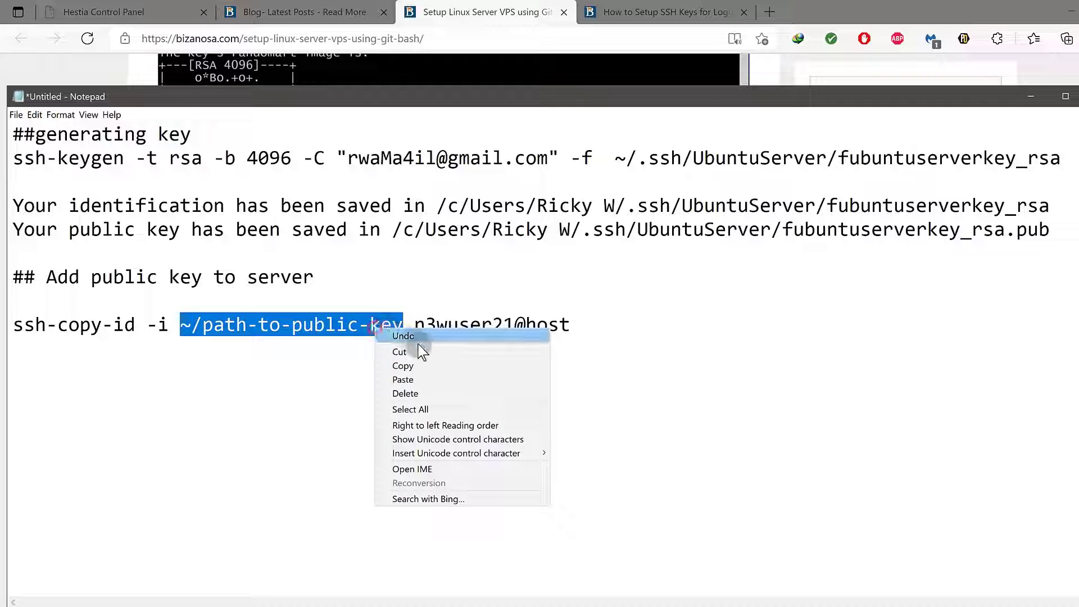
left_click(403, 380)
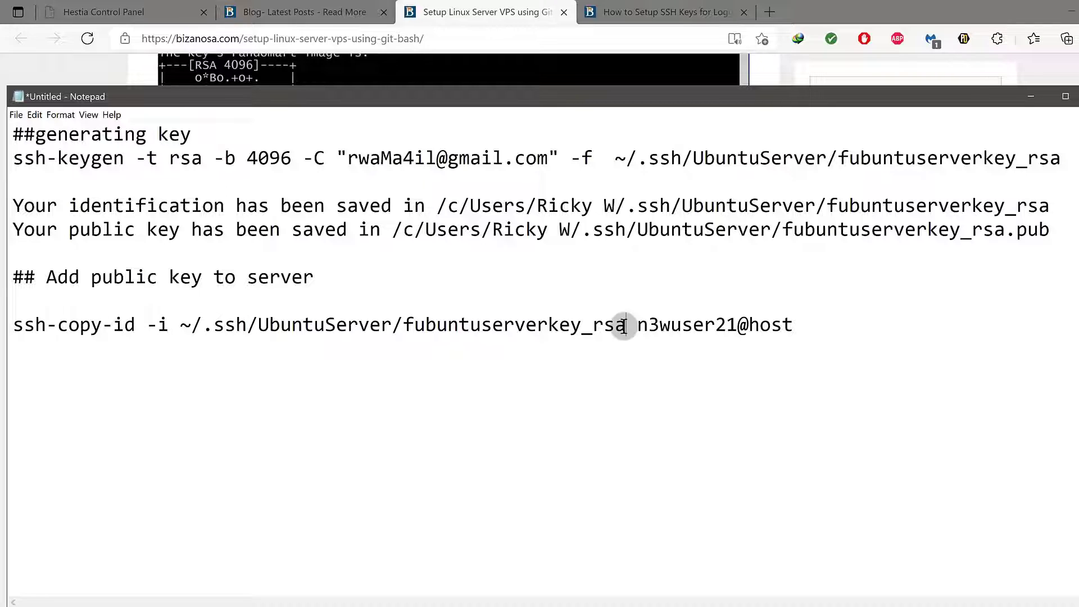
type(".pub")
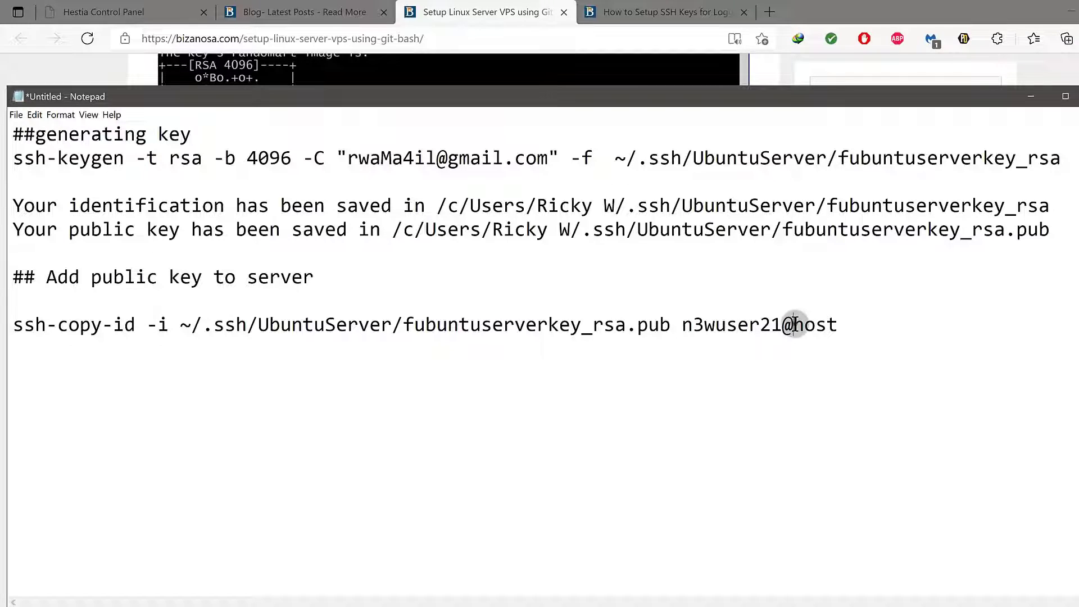
Copy the ssh-copy-id command up to the @
left_click_drag(794, 324, 1, 338)
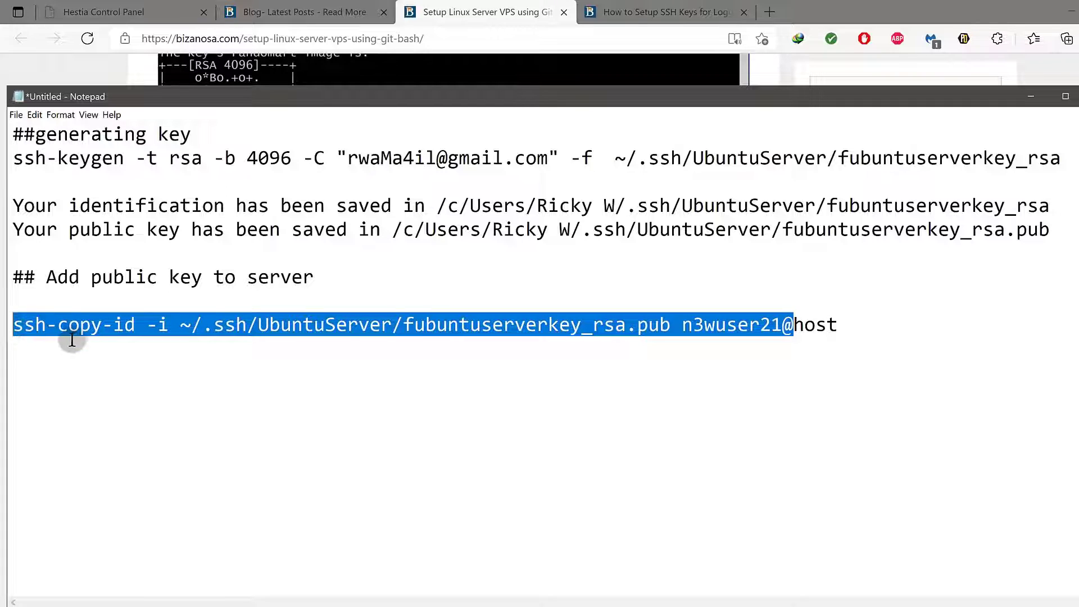
right_click(100, 324)
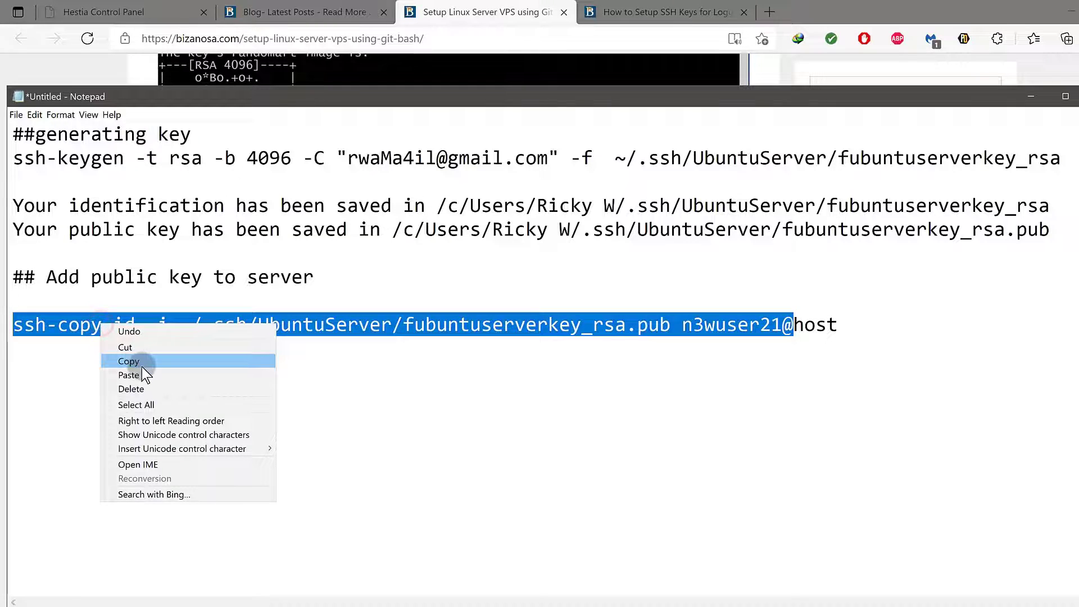
left_click(141, 368)
key("alt+Tab")
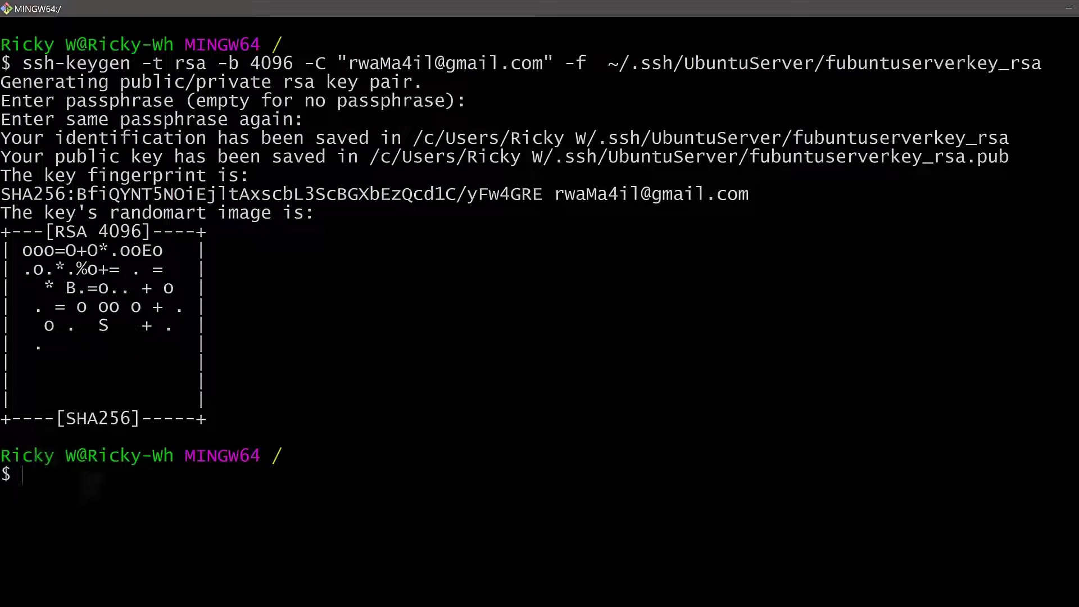
Try pasting the copied ssh-copy-id command at the Git Bash prompt
left_click_drag(23, 456, 119, 456)
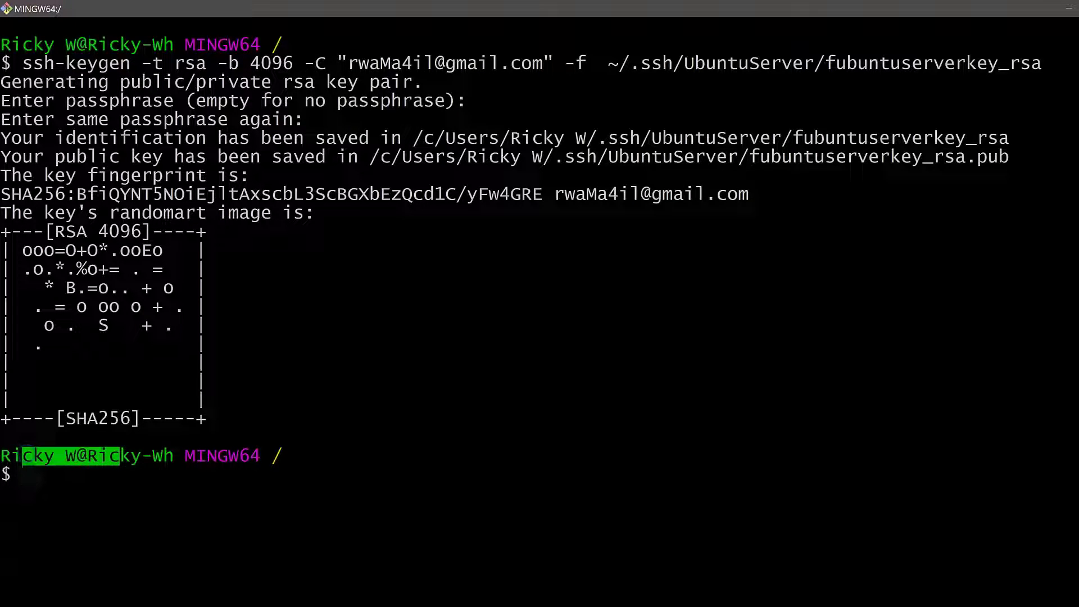
double_click(25, 475)
right_click(31, 475)
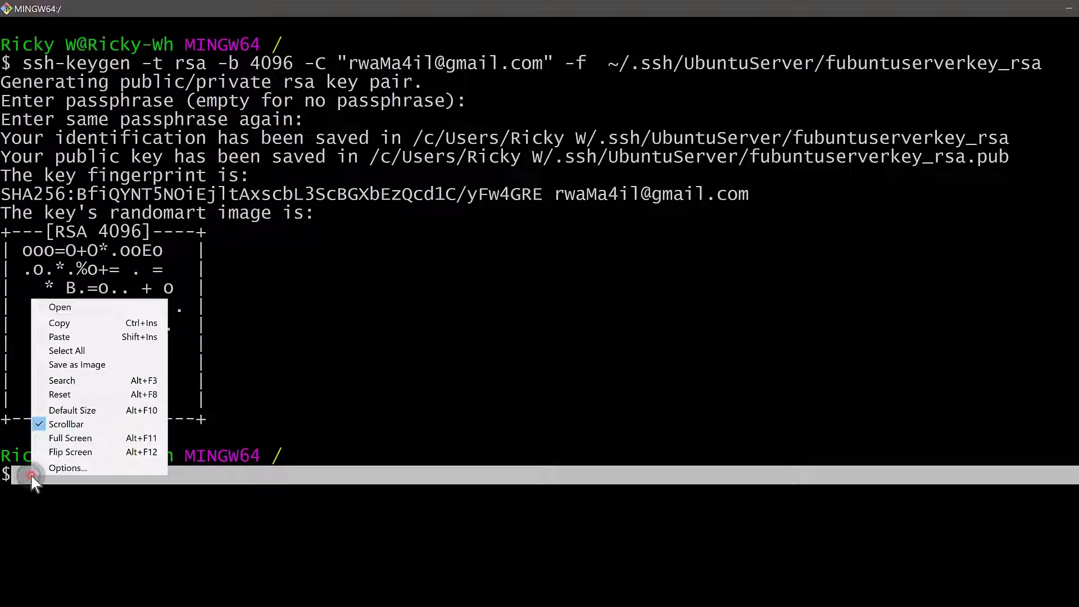
left_click(70, 337)
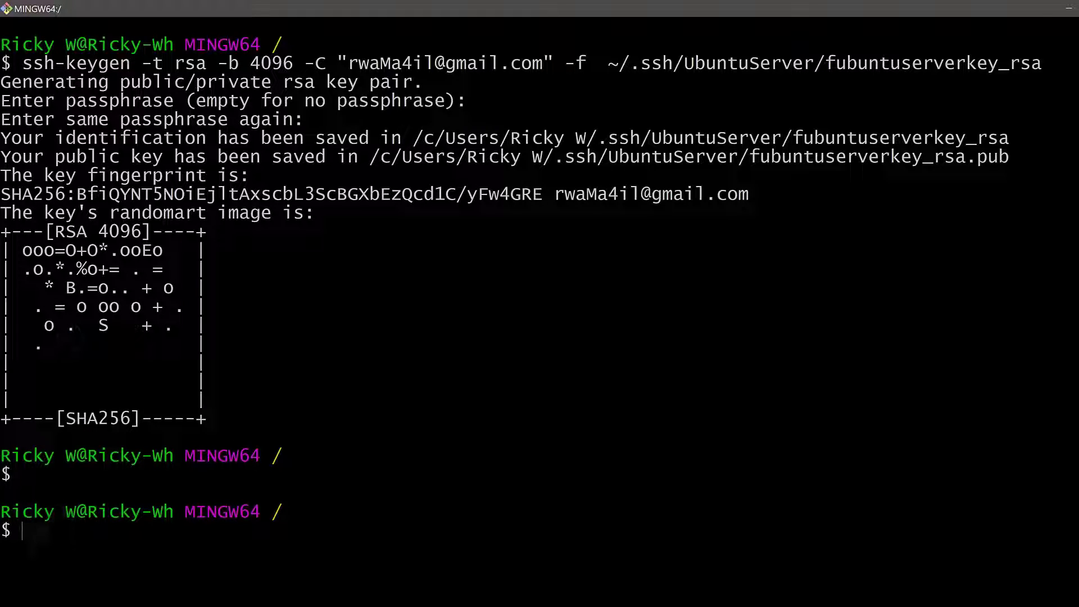
right_click(38, 535)
left_click(59, 390)
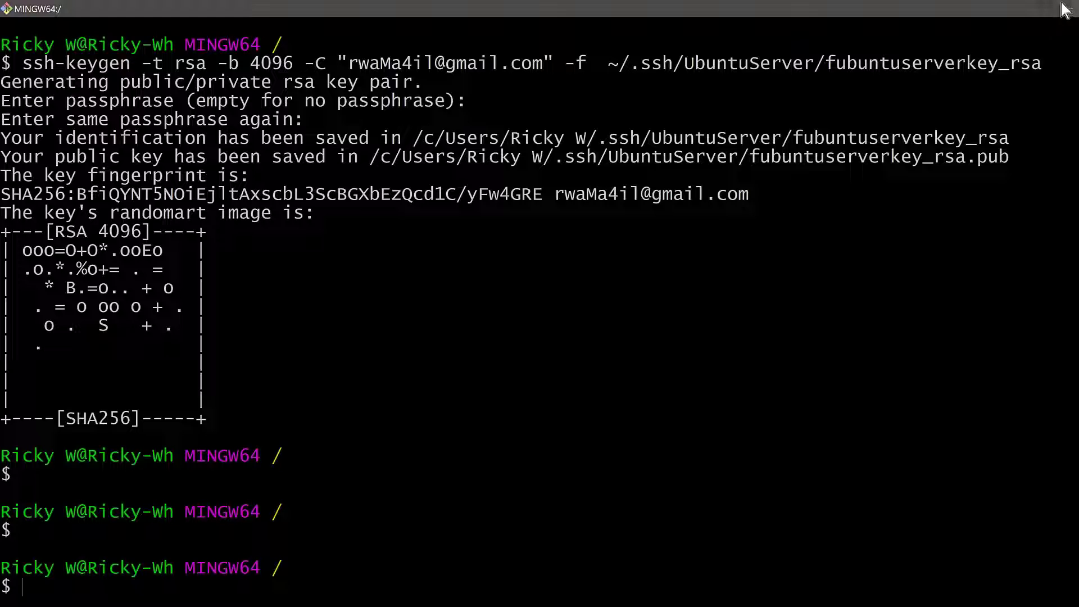
Re-copy the ssh-copy-id command from the notes and paste it at the terminal prompt
key("alt+Tab")
right_click(388, 321)
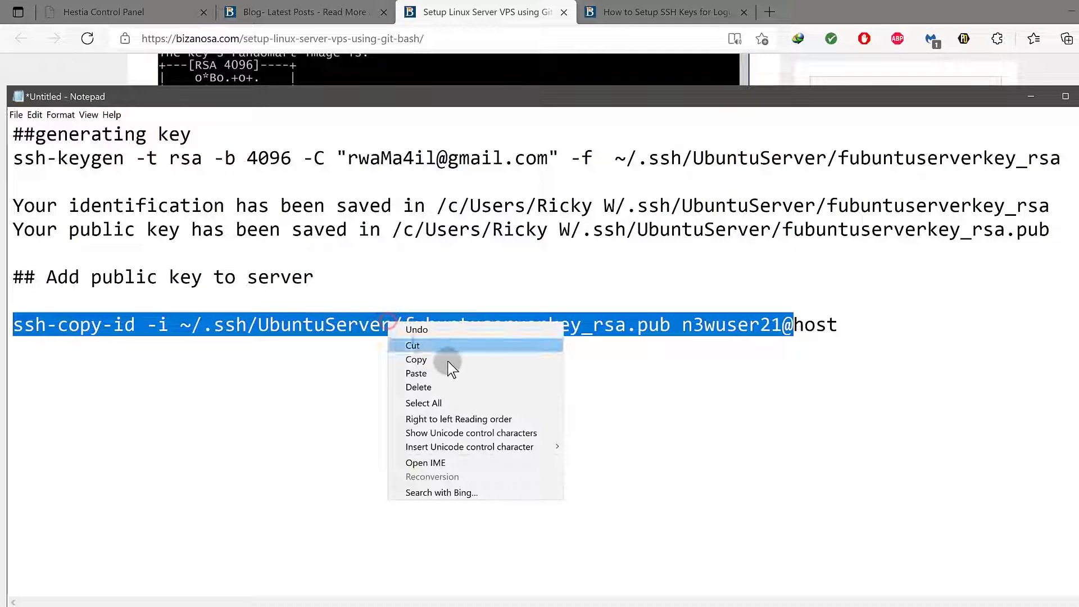
left_click(430, 365)
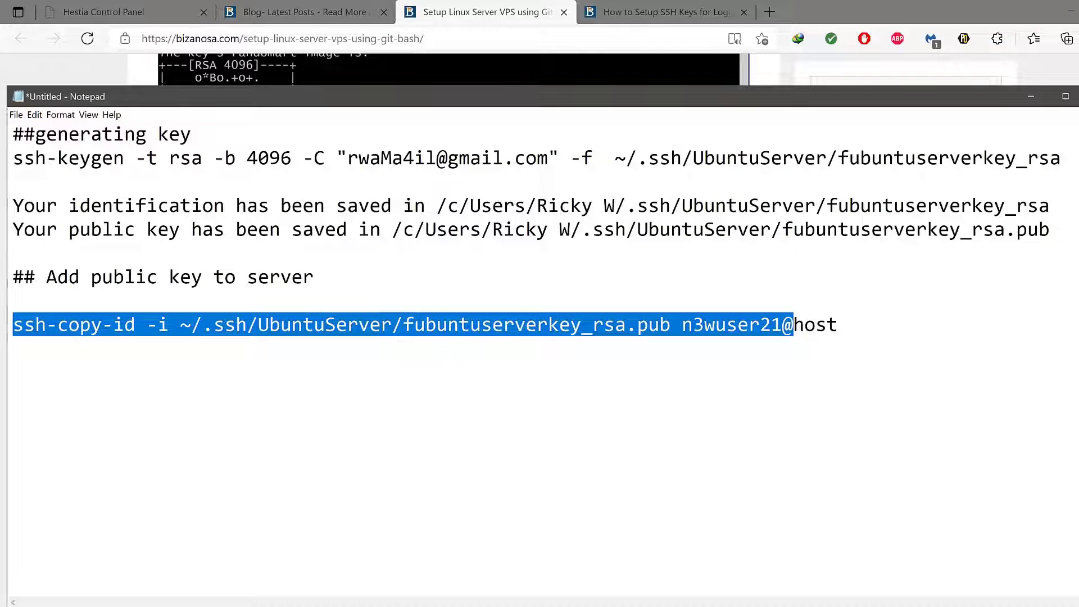
key("super")
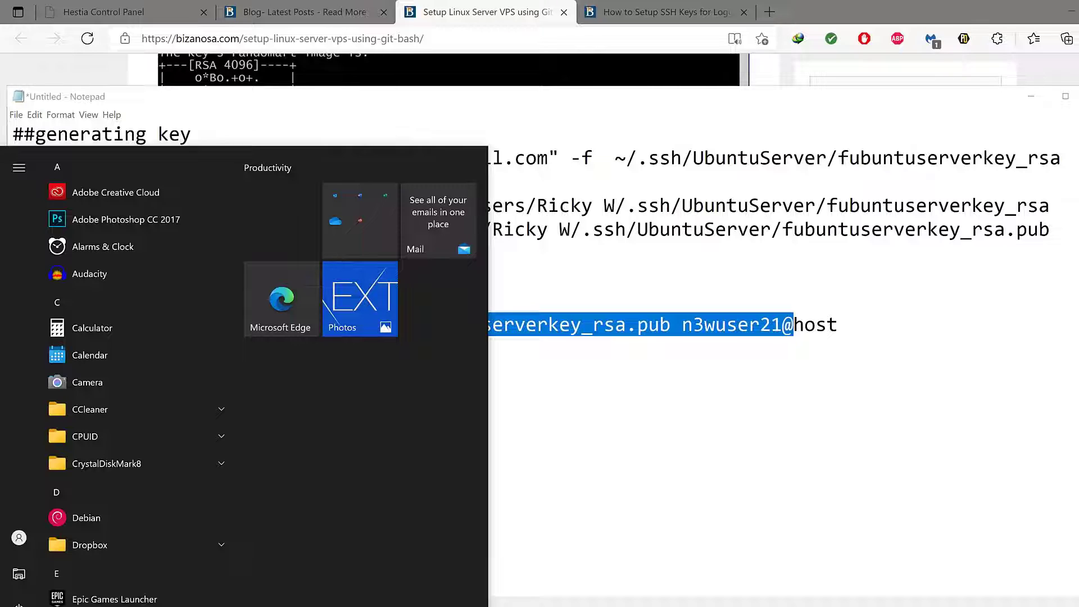
left_click(749, 589)
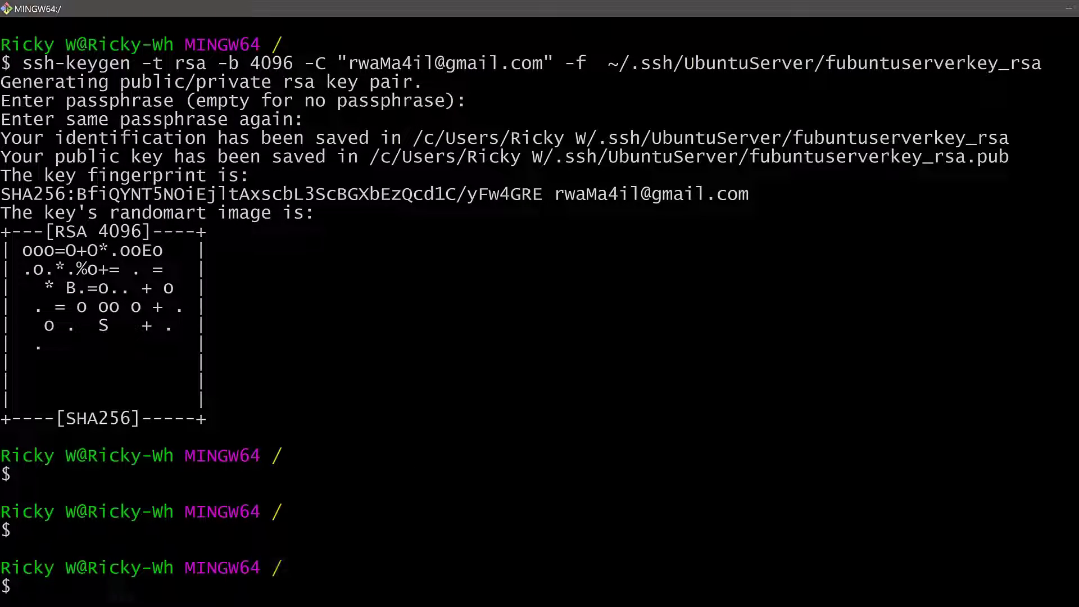
right_click(62, 595)
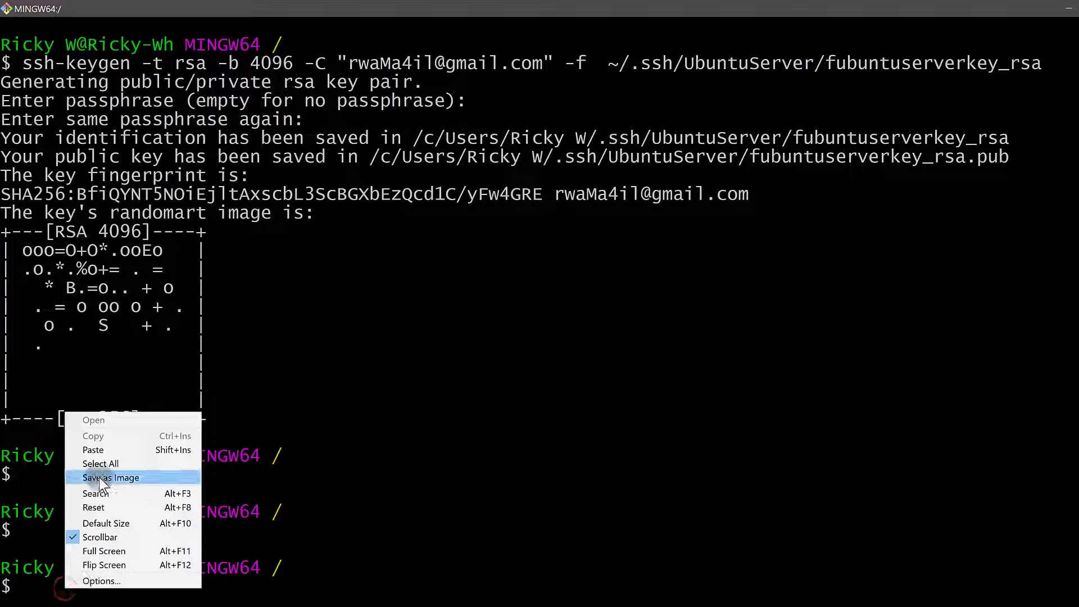
left_click(100, 446)
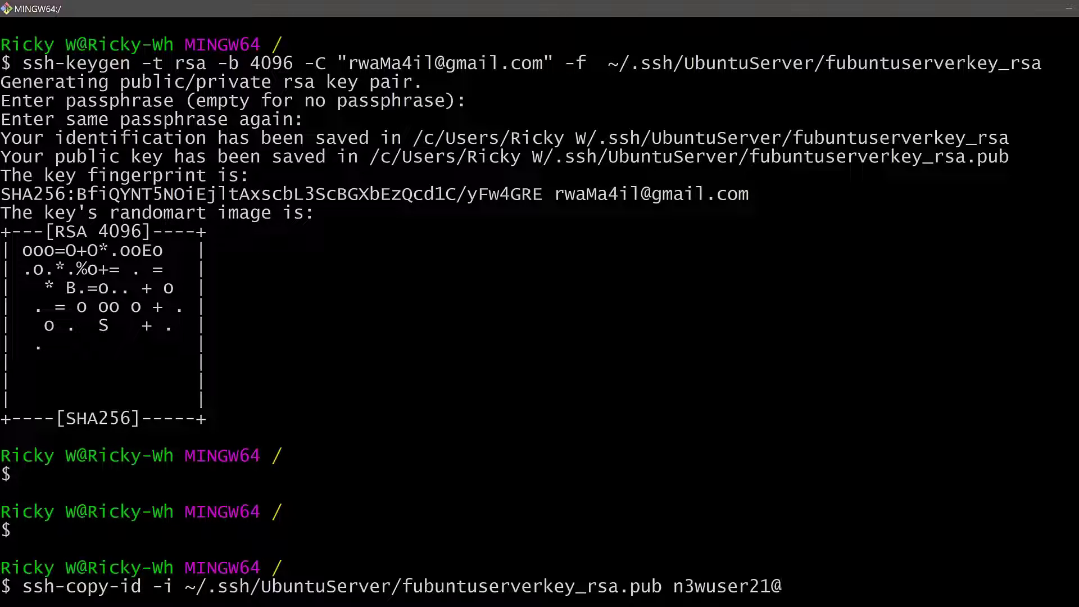
Complete the server IP, run ssh-copy-id and enter the server password to install the key
key("super")
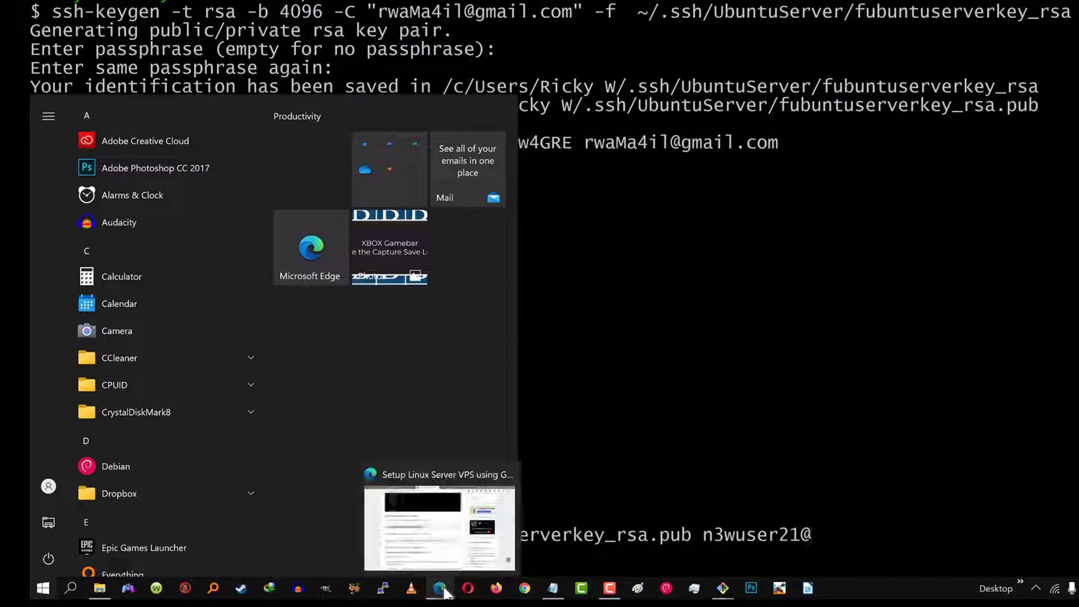
left_click(441, 588)
left_click(442, 588)
type("1")
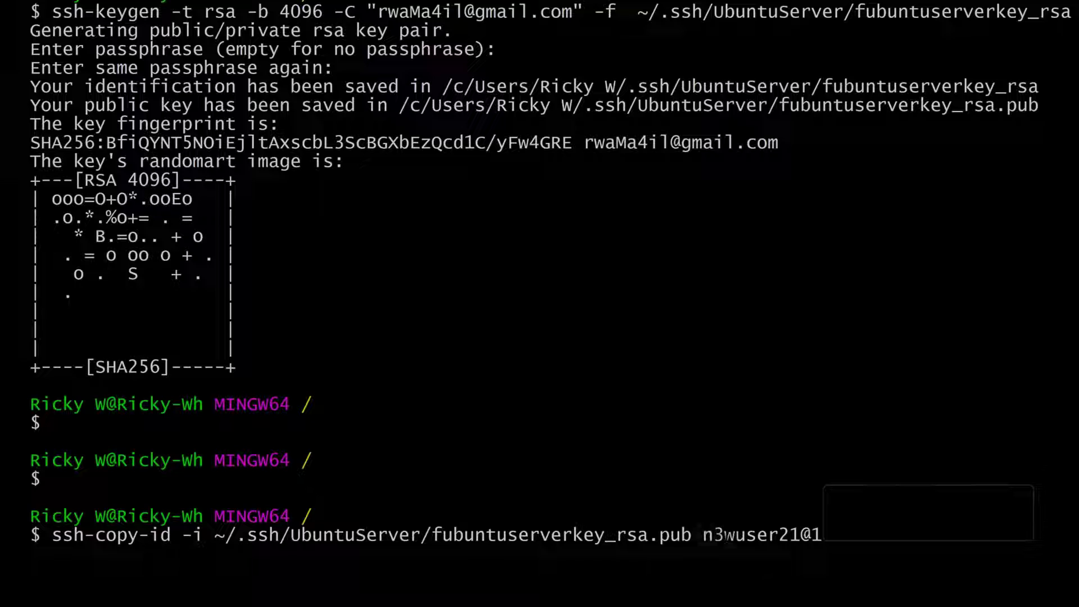
key("Return")
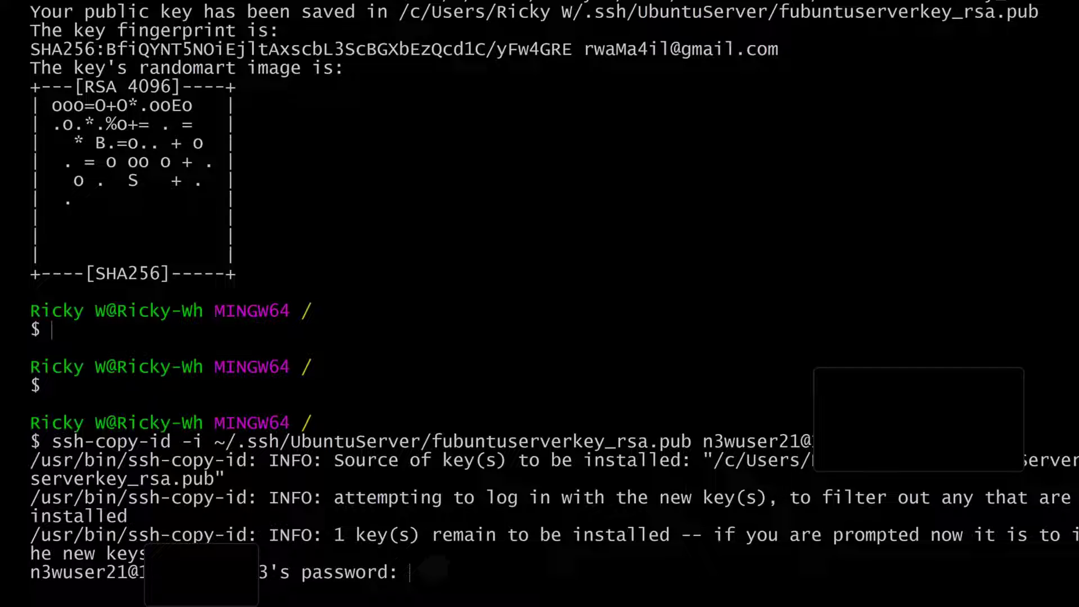
key("Return")
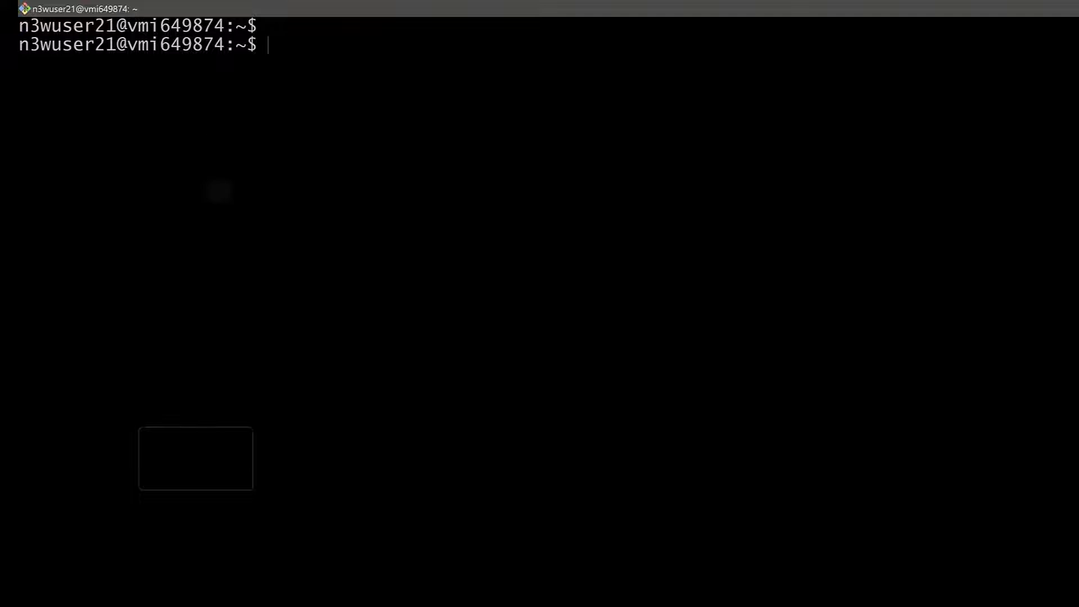
Get a fresh server prompt and scroll the tutorial to the .ssh permissions section
key("Return")
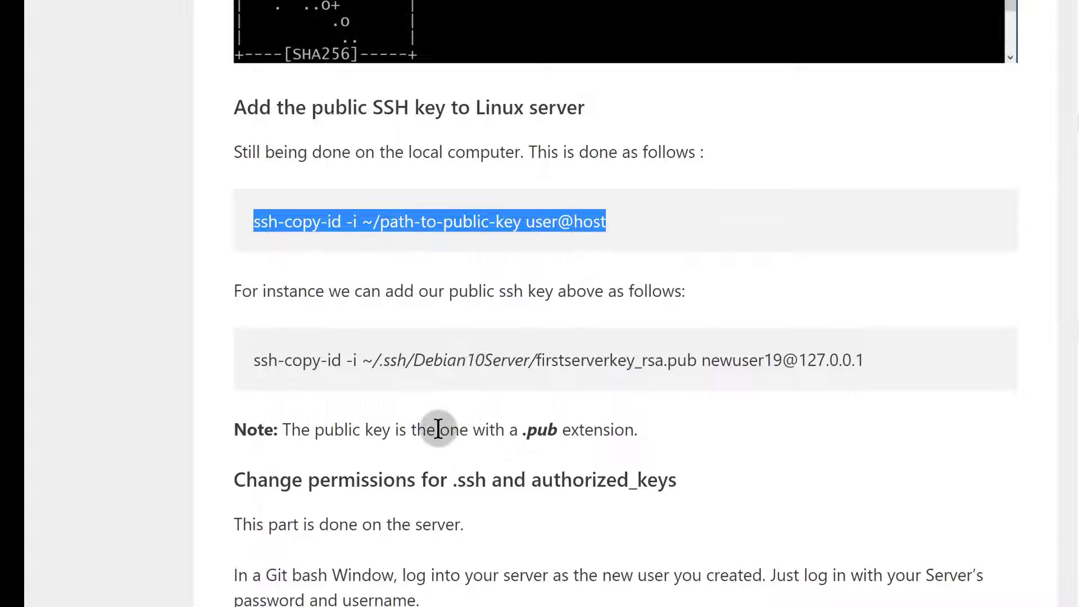
scroll(438, 428, "down", 4)
scroll(438, 428, "down", 1)
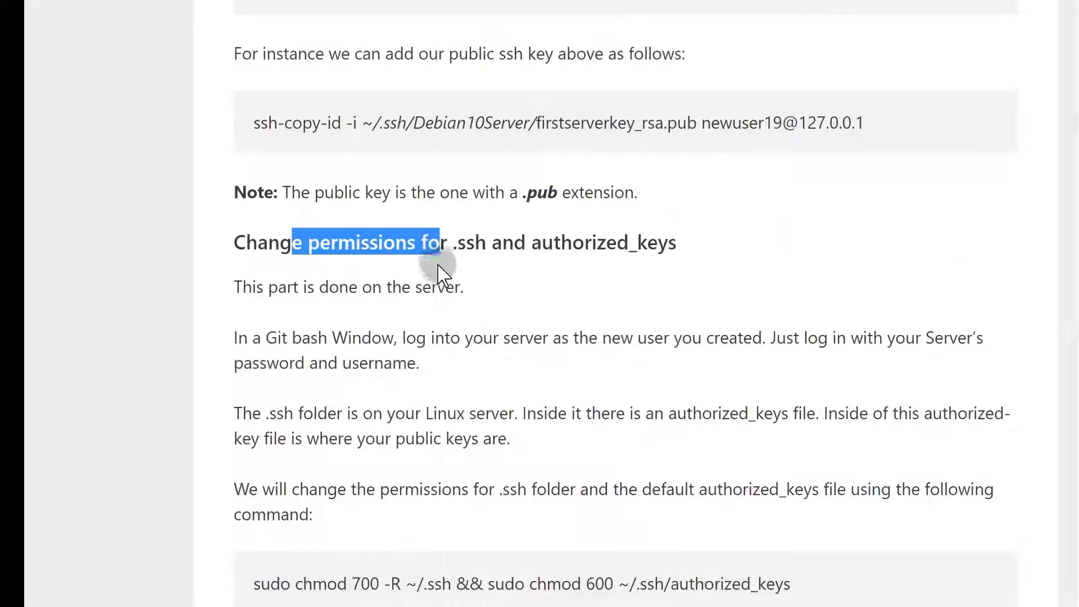
left_click(437, 338)
scroll(441, 341, "down", 2)
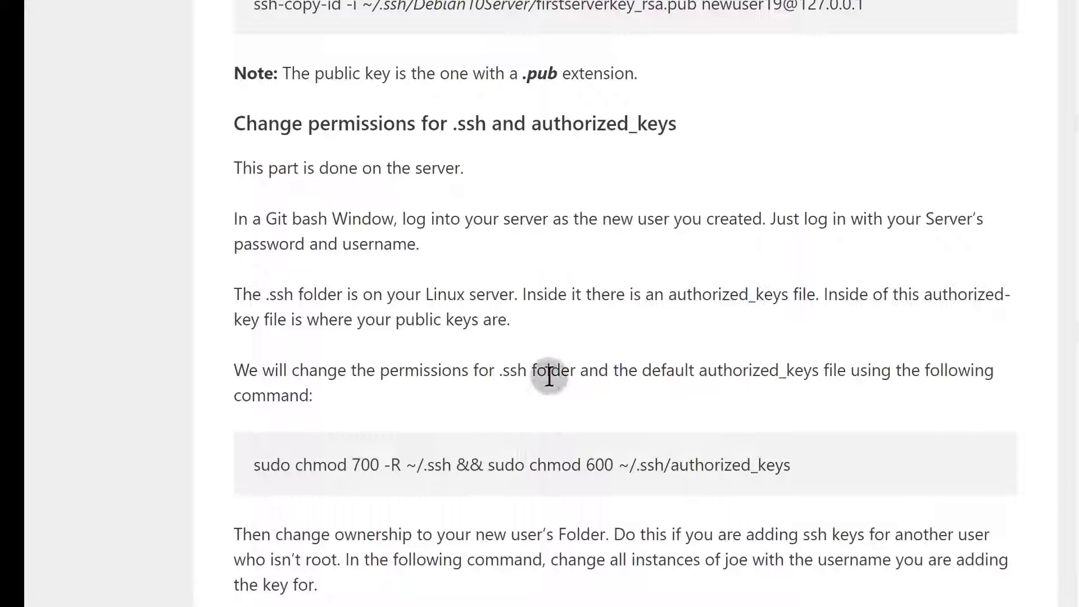
Walk through the chmod command's parts: ~/.ssh at 700, the &&, and authorized_keys at 600
left_click_drag(255, 466, 450, 461)
left_click(416, 471)
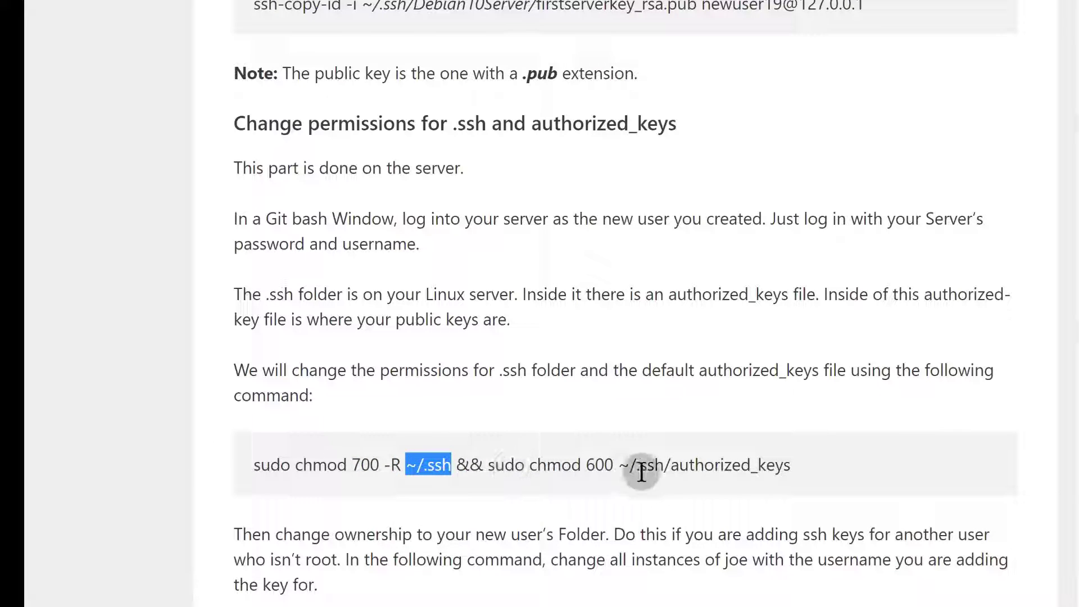
left_click_drag(618, 462, 799, 475)
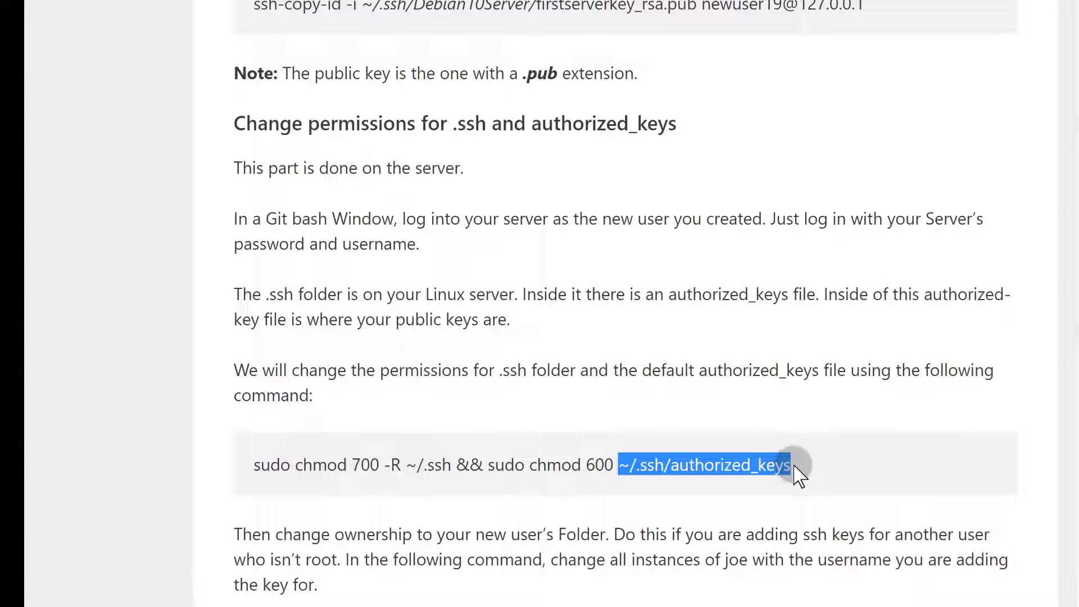
left_click(675, 465)
left_click_drag(674, 465, 786, 465)
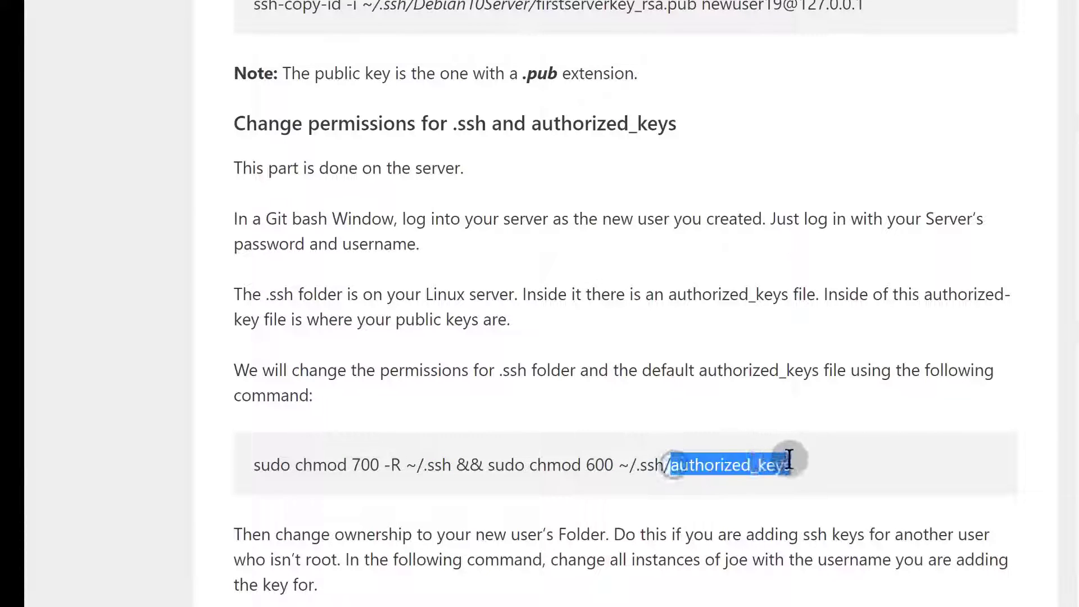
left_click_drag(585, 465, 616, 465)
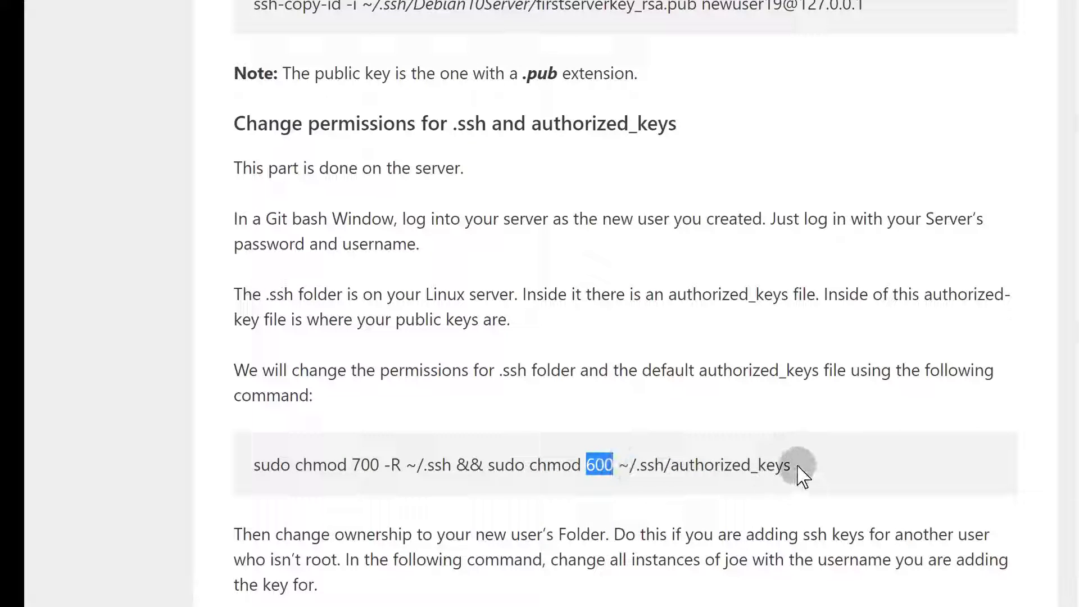
left_click(431, 467)
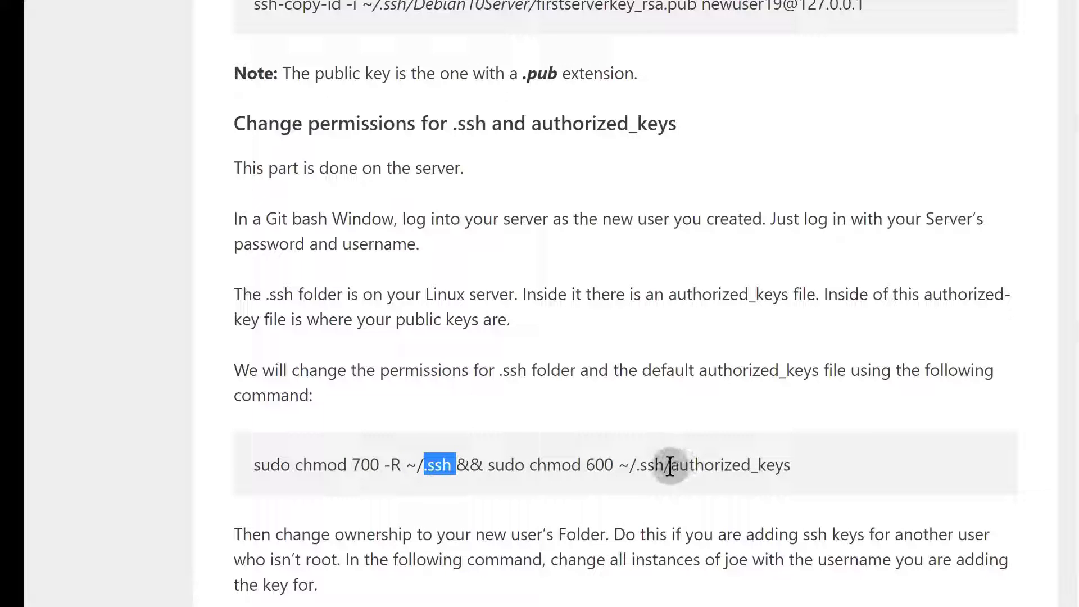
left_click_drag(665, 465, 798, 472)
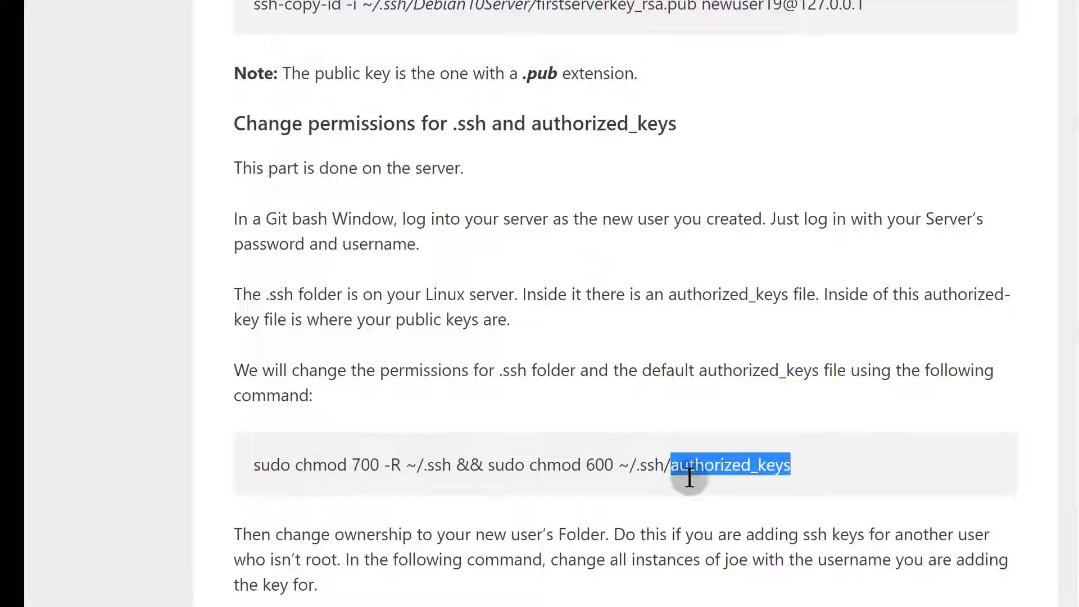
left_click_drag(459, 465, 481, 462)
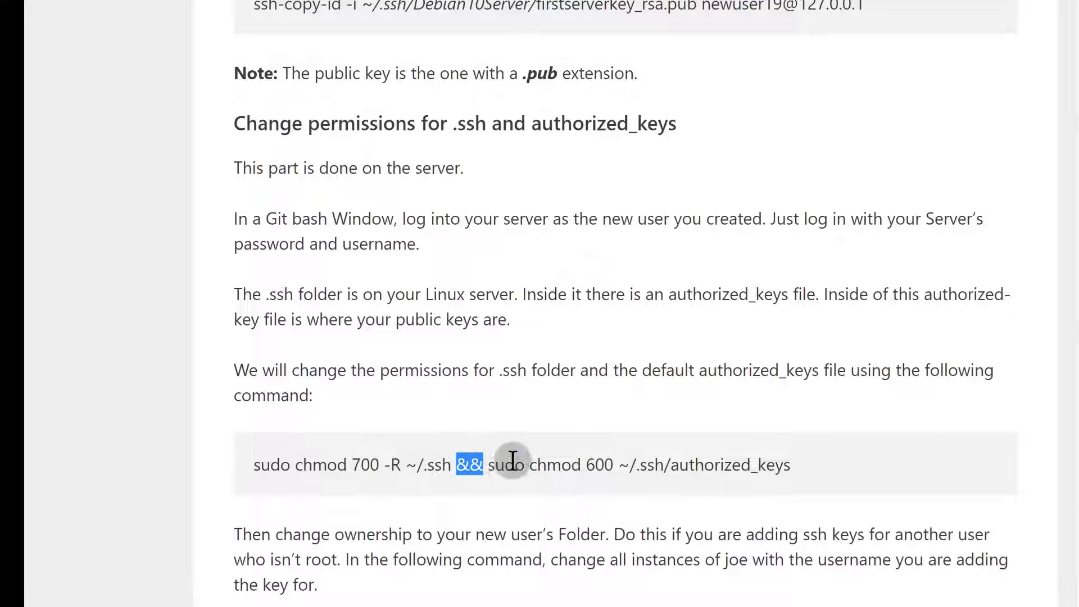
left_click_drag(451, 462, 250, 464)
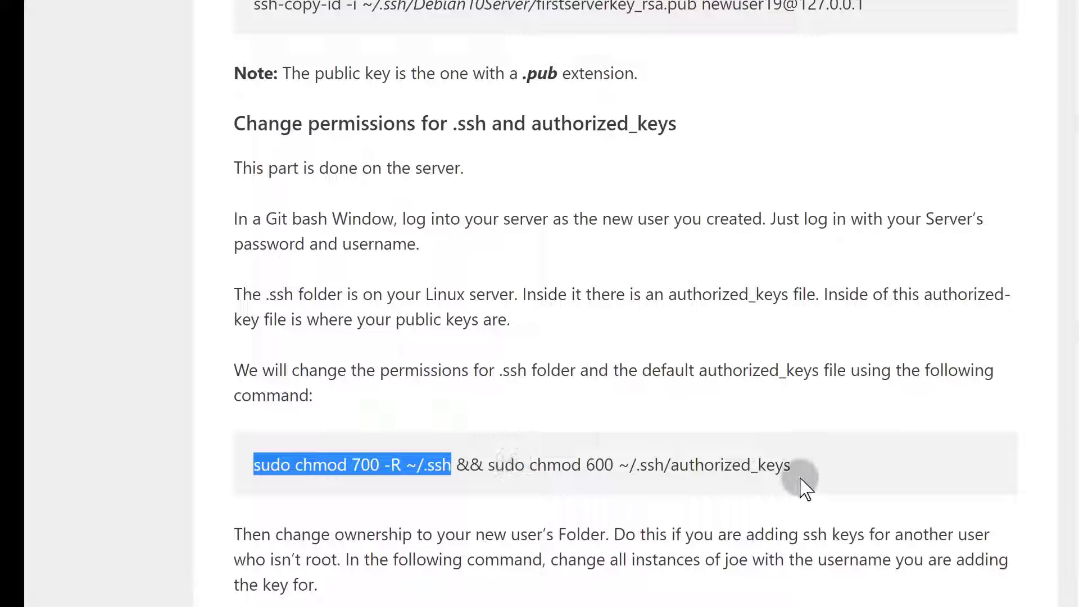
Copy the full 'sudo chmod 700 -R ~/.ssh && sudo chmod 600 ~/.ssh/authorized_keys' command
left_click_drag(793, 466, 280, 468)
right_click(282, 468)
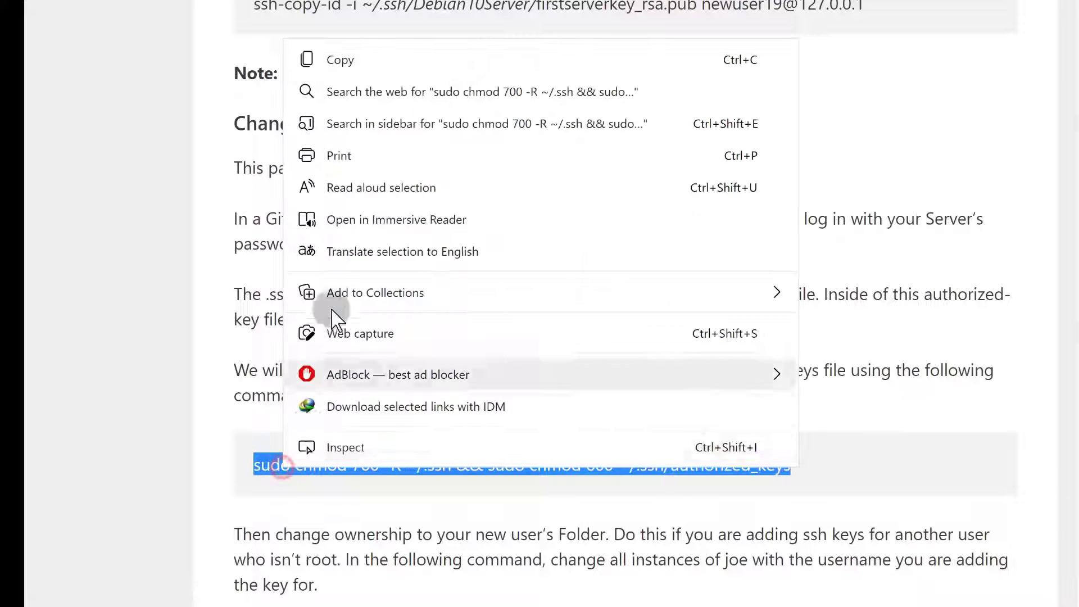
left_click(352, 60)
key("super")
Paste and run the sudo chmod 700/600 command on the server, supplying the sudo password
mouse_move(939, 606)
left_click(832, 600)
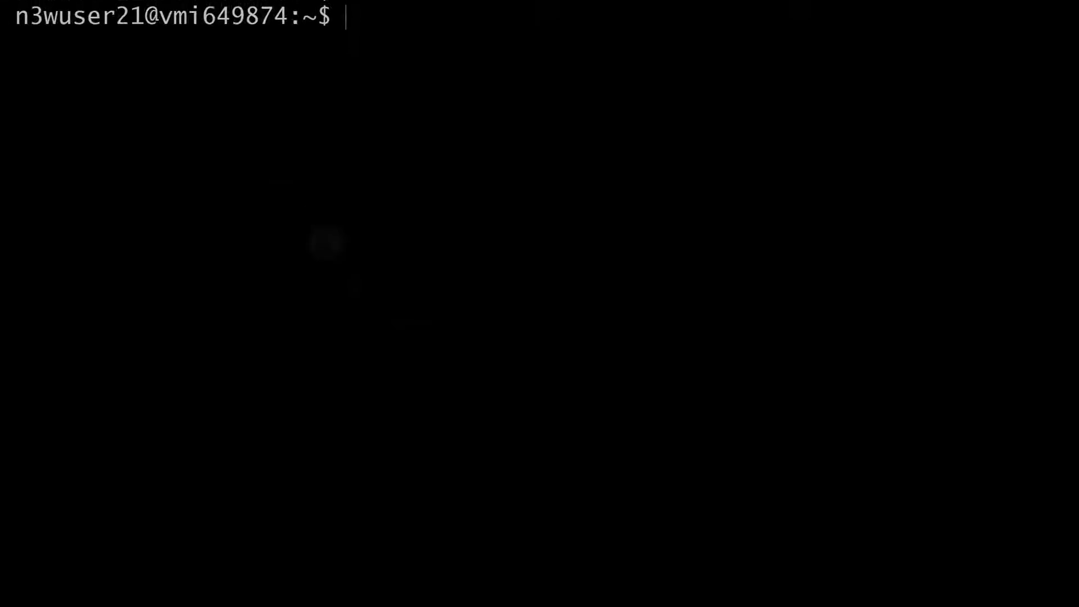
right_click(343, 84)
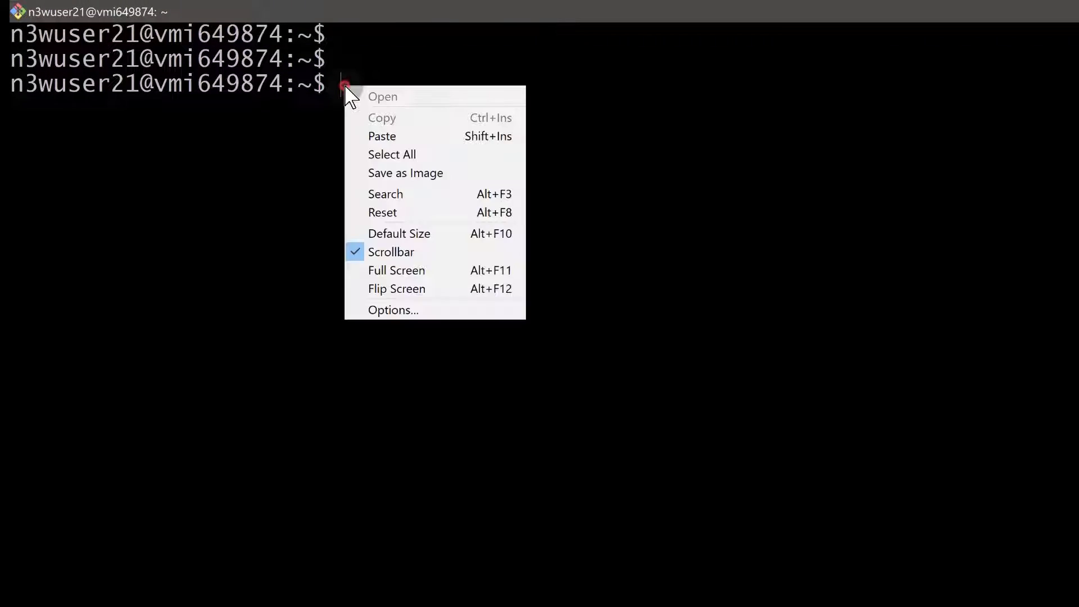
left_click(409, 136)
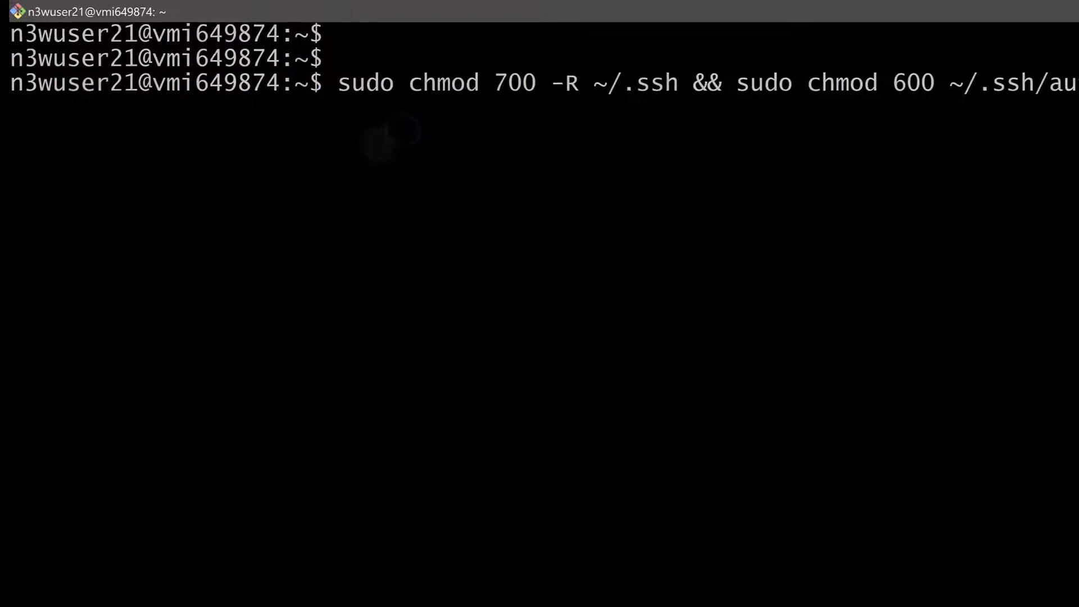
key("Return")
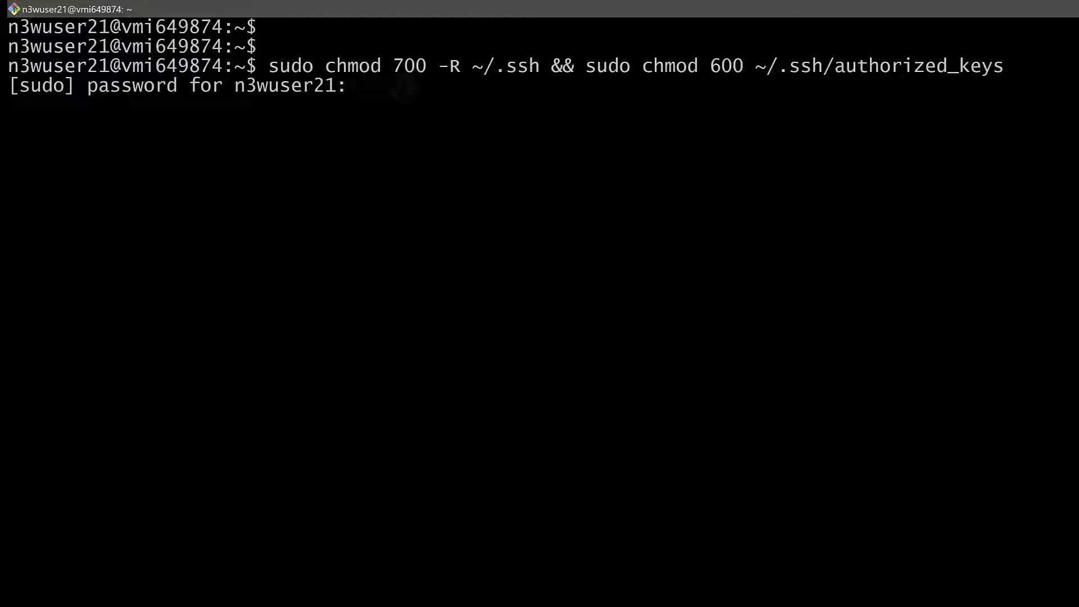
key("Return")
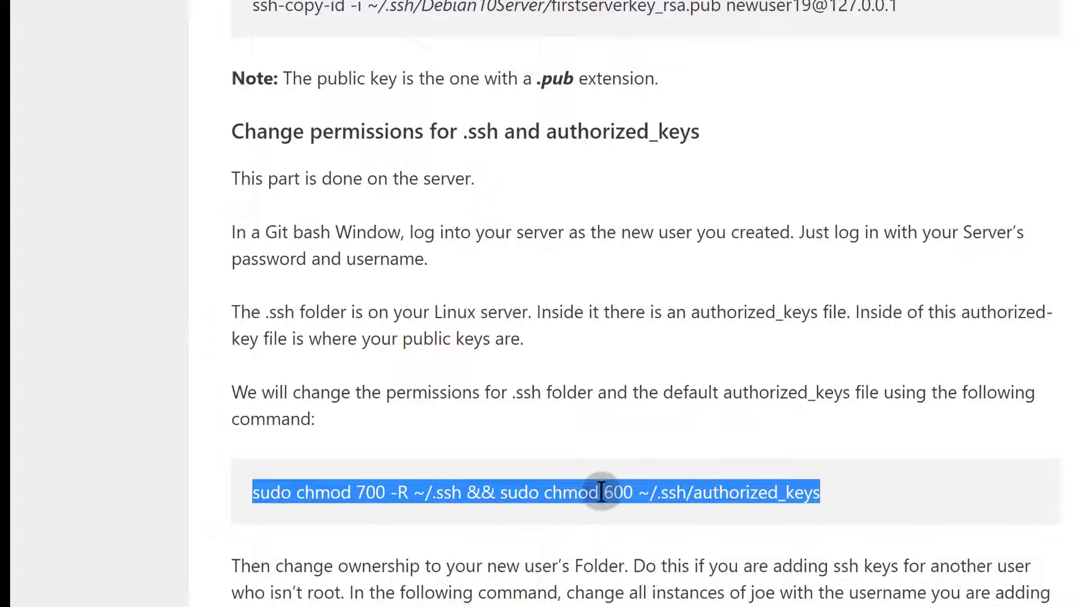
Scroll to the tutorial's chmod and chown commands and highlight parts of them while explaining
scroll(554, 513, "down", 4)
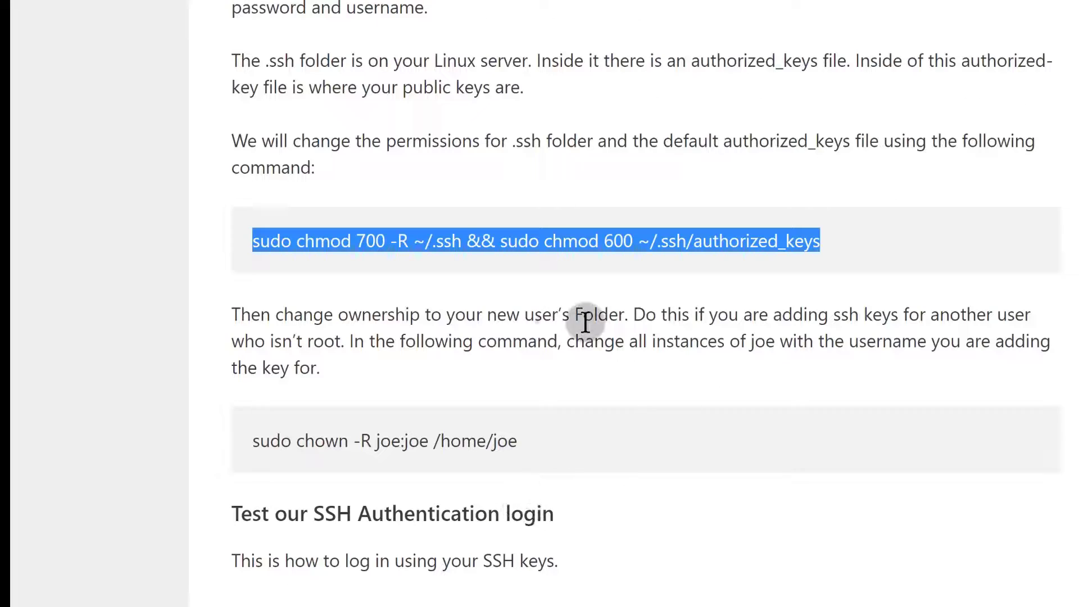
scroll(563, 318, "down", 4)
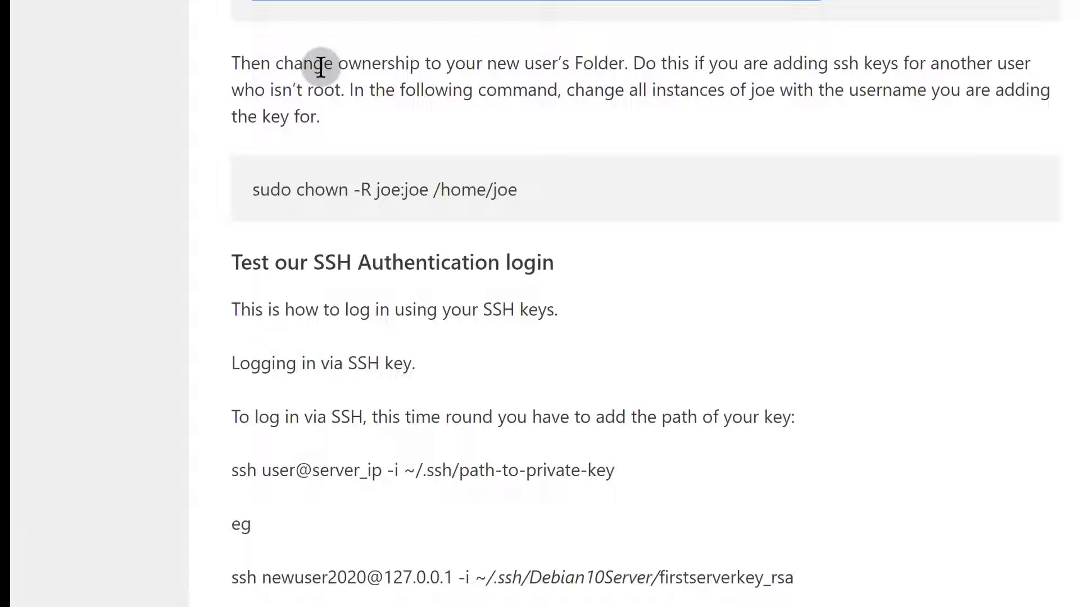
left_click_drag(339, 190, 461, 189)
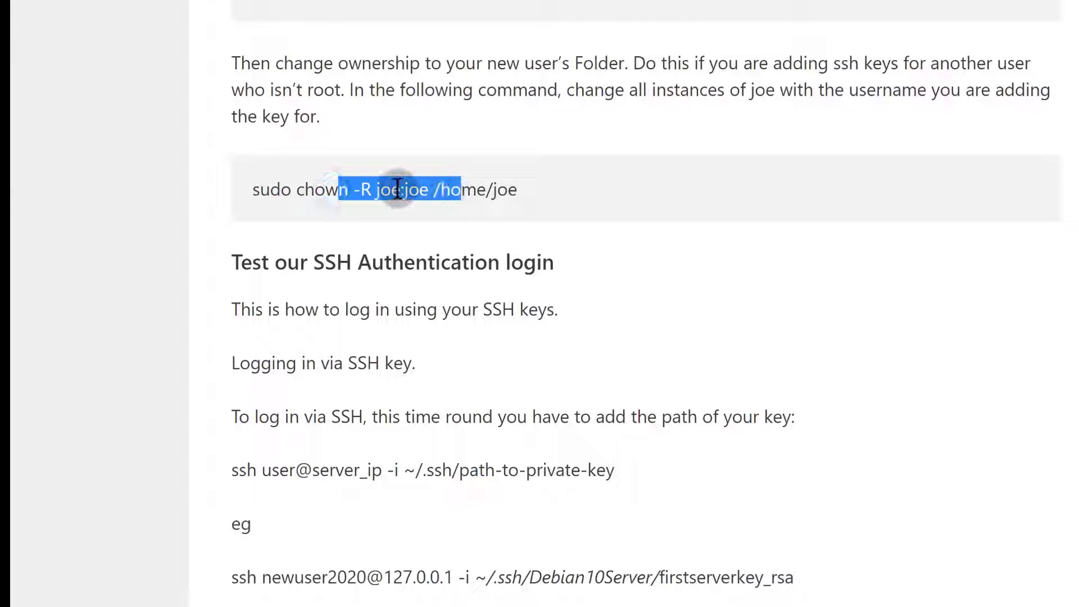
left_click(398, 189)
scroll(689, 206, "up", 2)
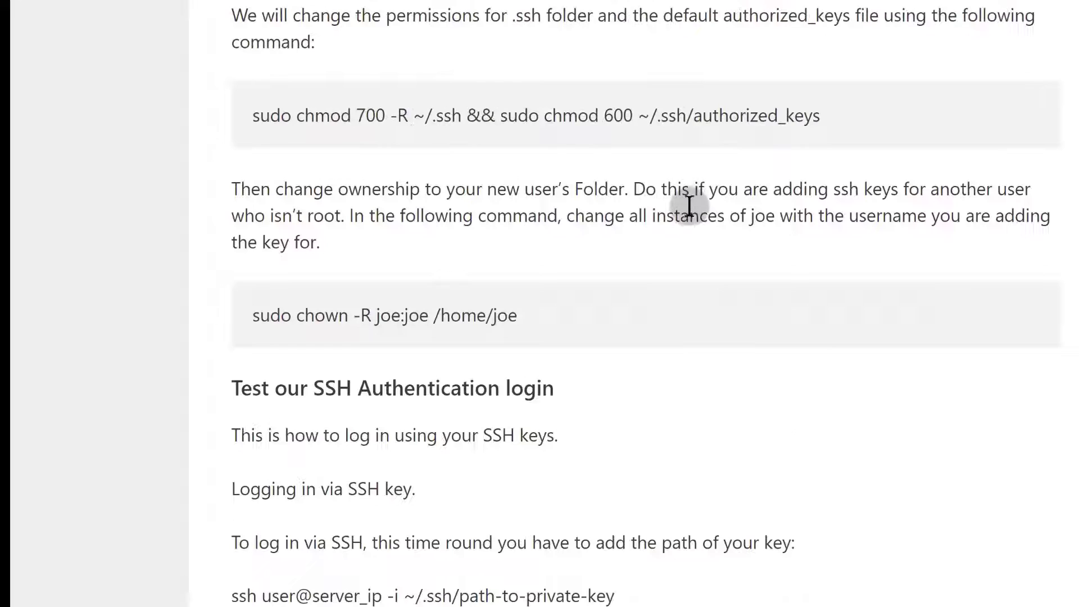
left_click_drag(306, 115, 588, 116)
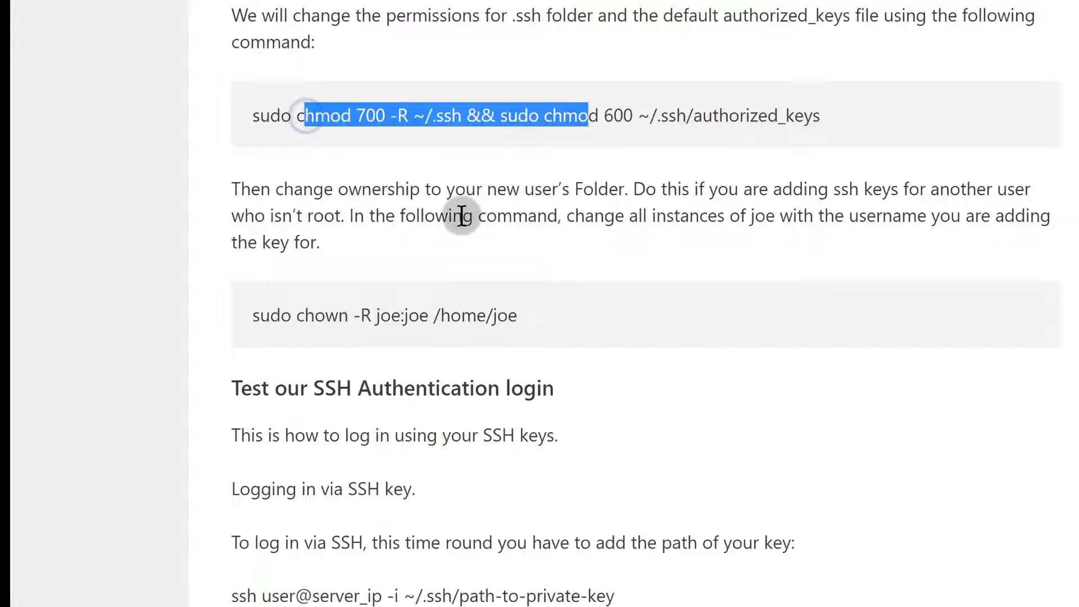
left_click(463, 215)
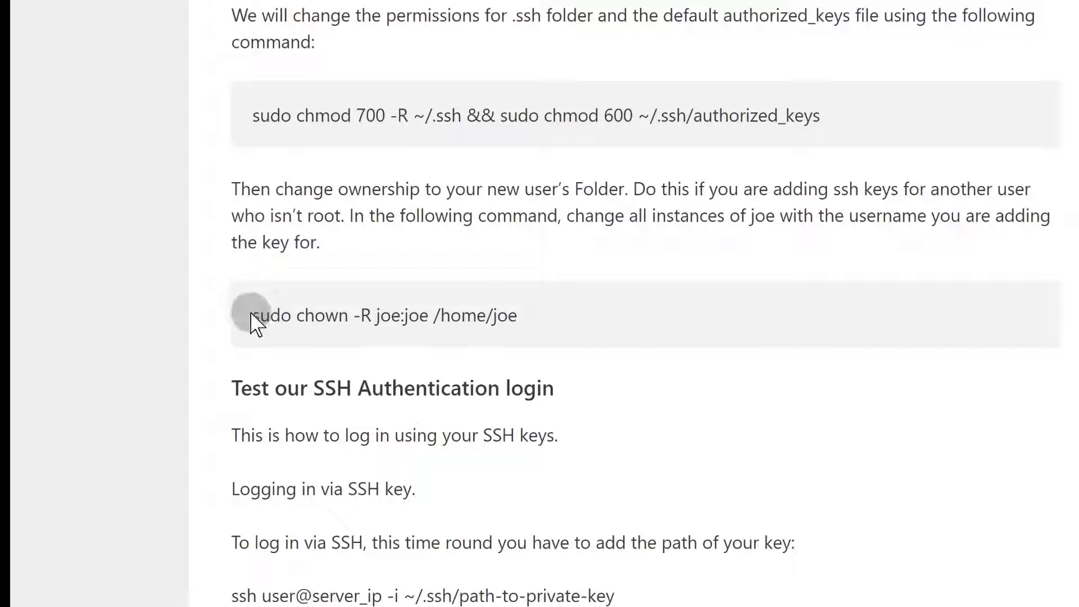
Copy the full 'sudo chown -R joe:joe /home/joe' line, pointing out chmod 600 authorized_keys
left_click_drag(254, 313, 353, 314)
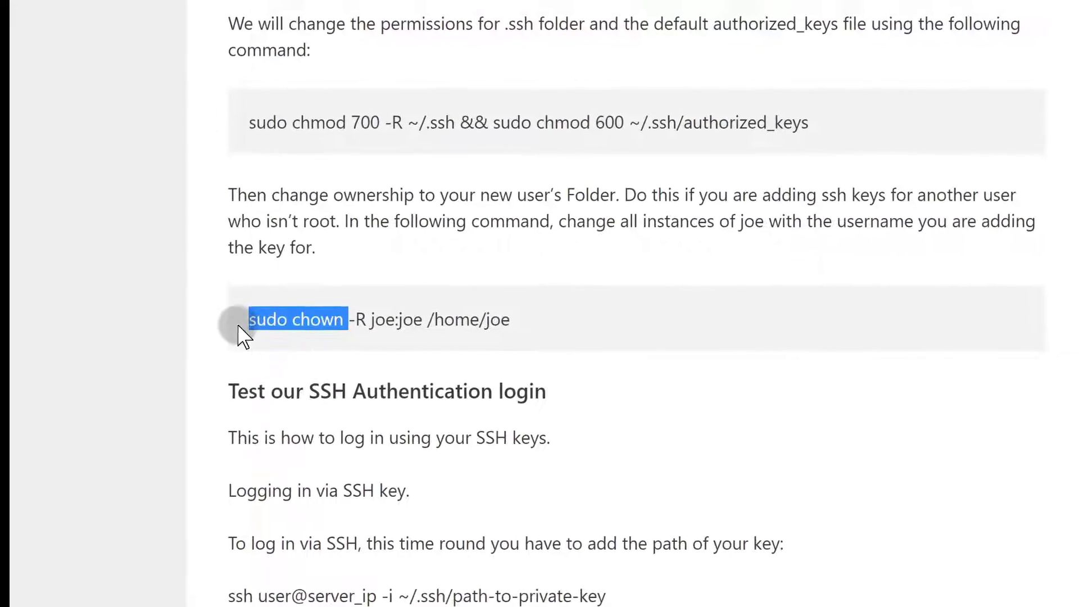
left_click_drag(245, 324, 447, 353)
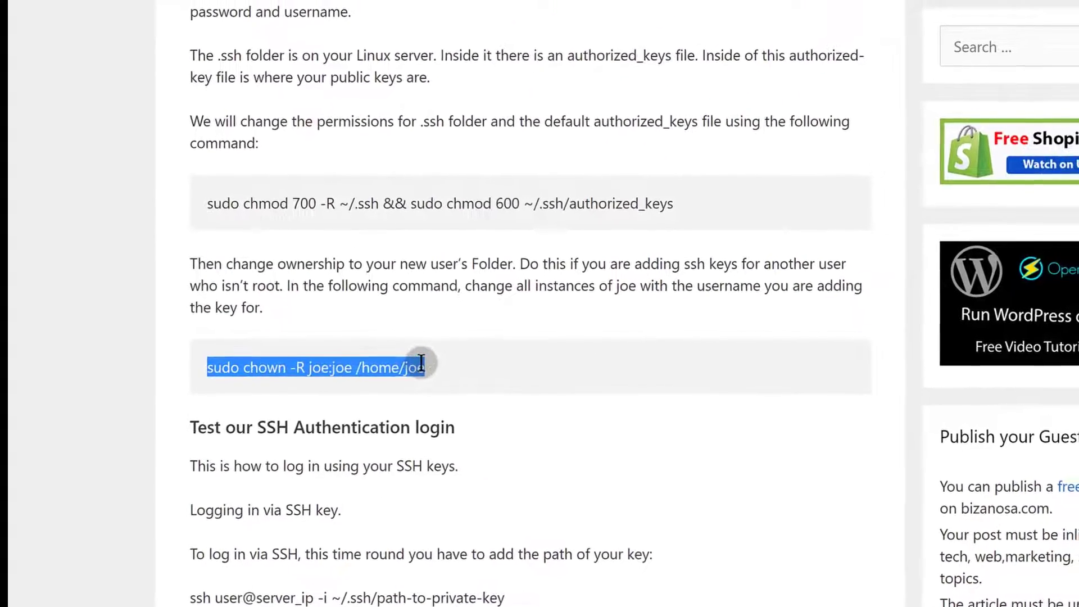
right_click(446, 349)
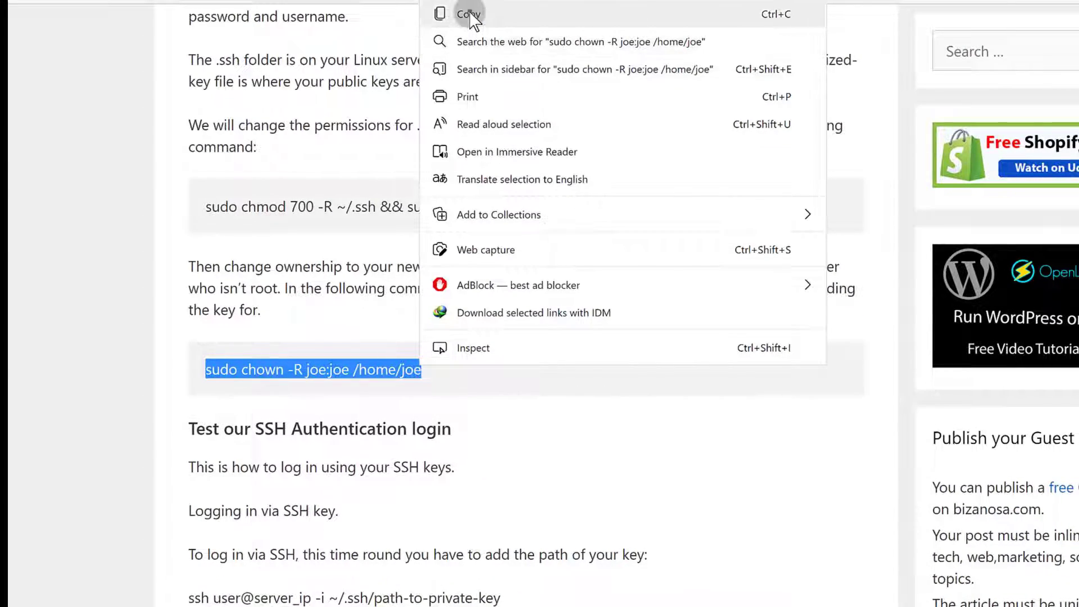
left_click(470, 13)
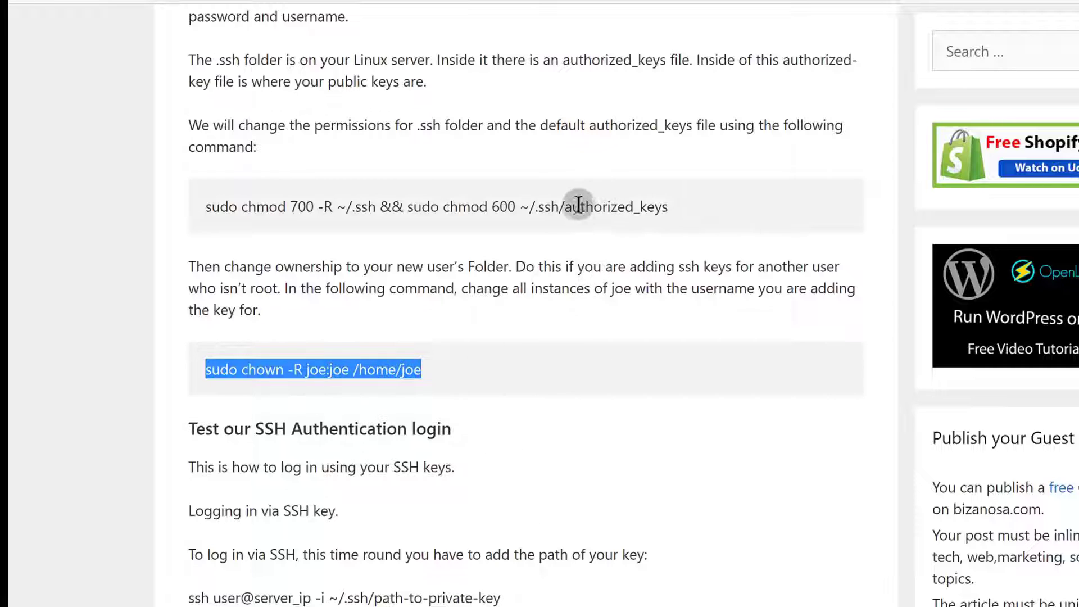
left_click_drag(568, 204, 670, 205)
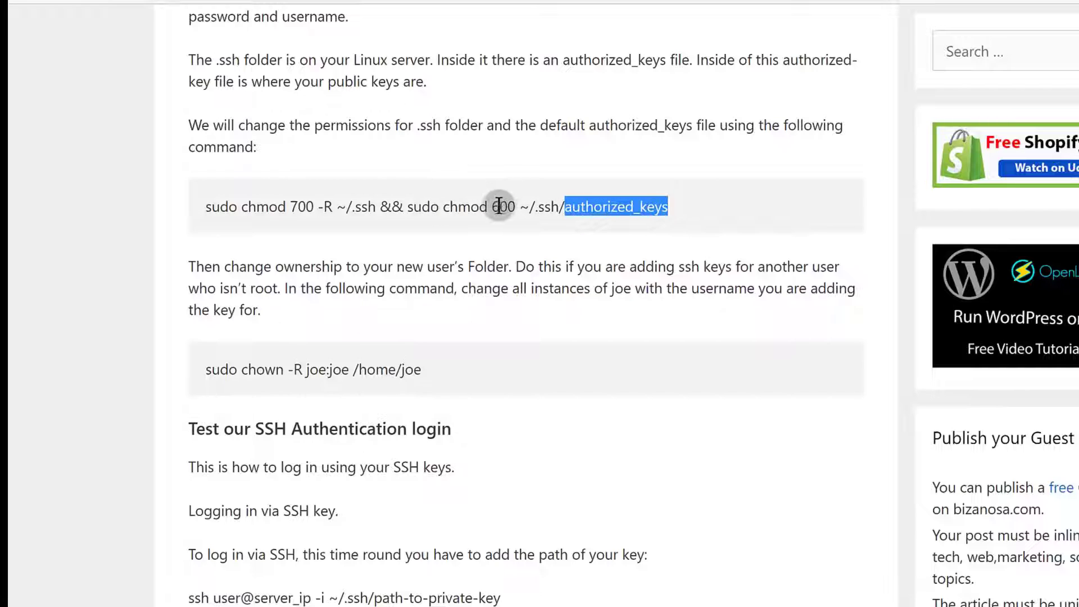
left_click_drag(494, 206, 518, 207)
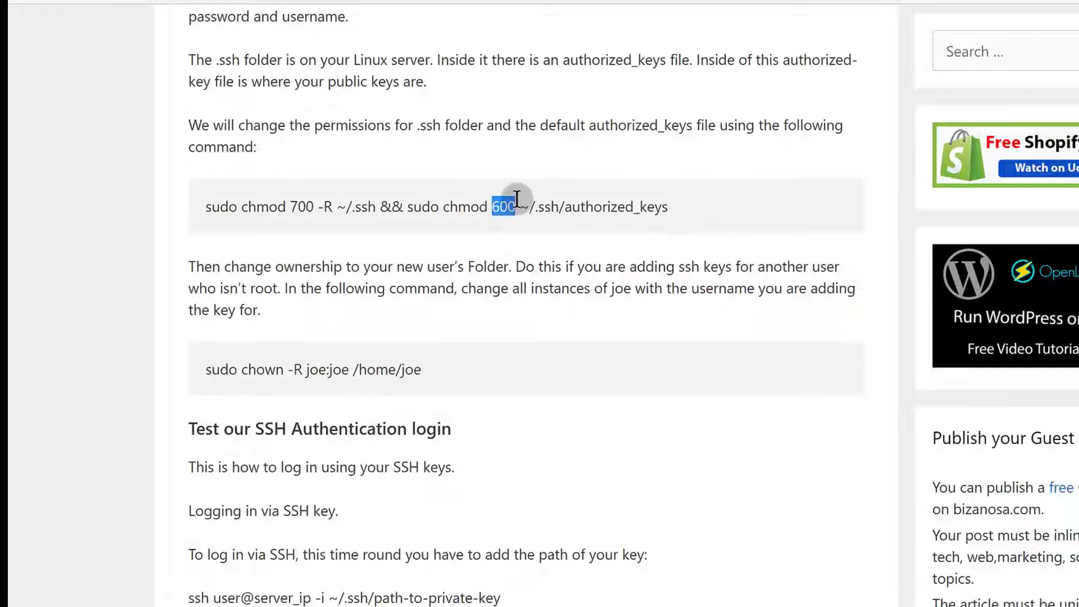
triple_click(396, 387)
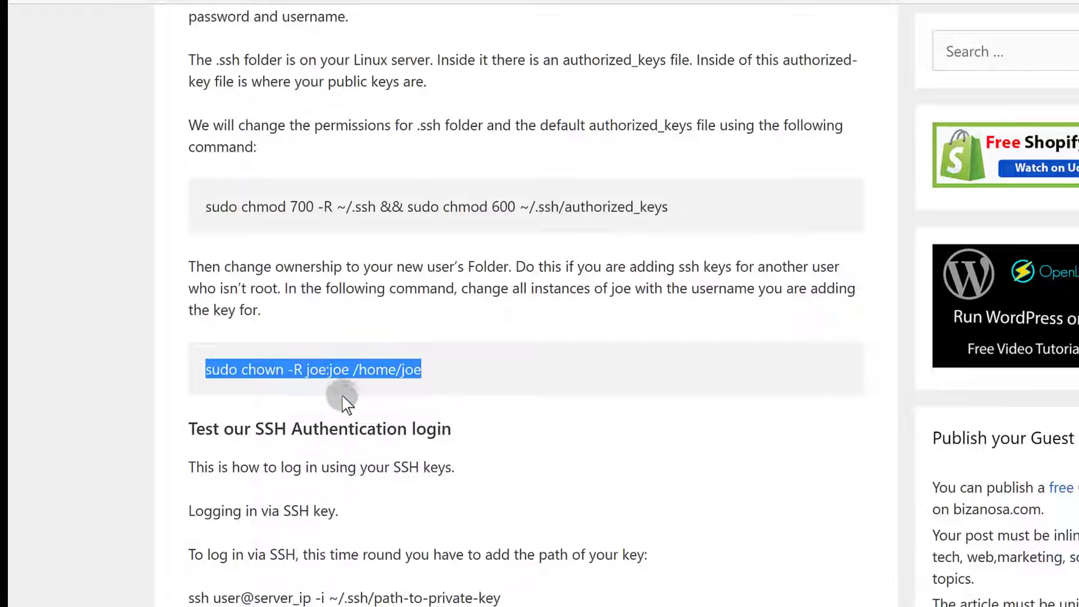
right_click(335, 364)
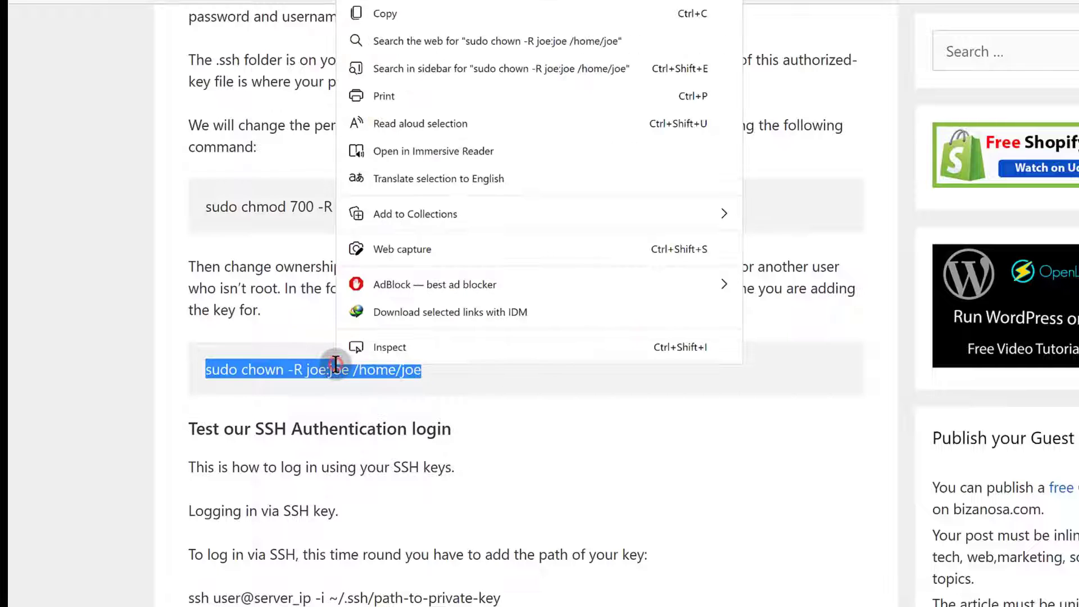
left_click(385, 15)
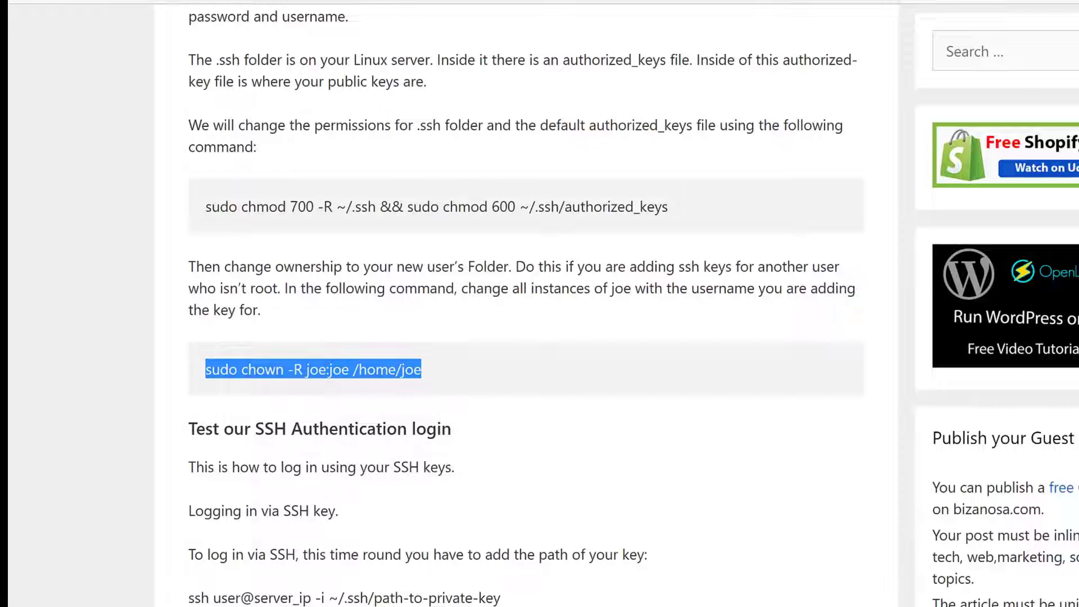
key("super")
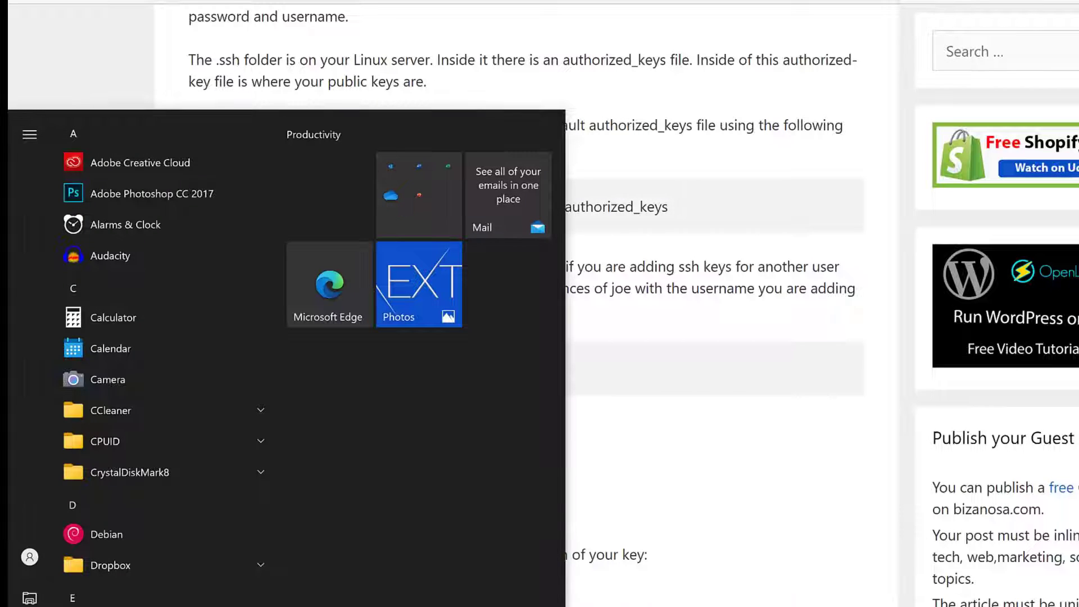
Paste the chown command on a new line below the ssh-copy-id line in the notes
left_click(511, 604)
left_click(981, 316)
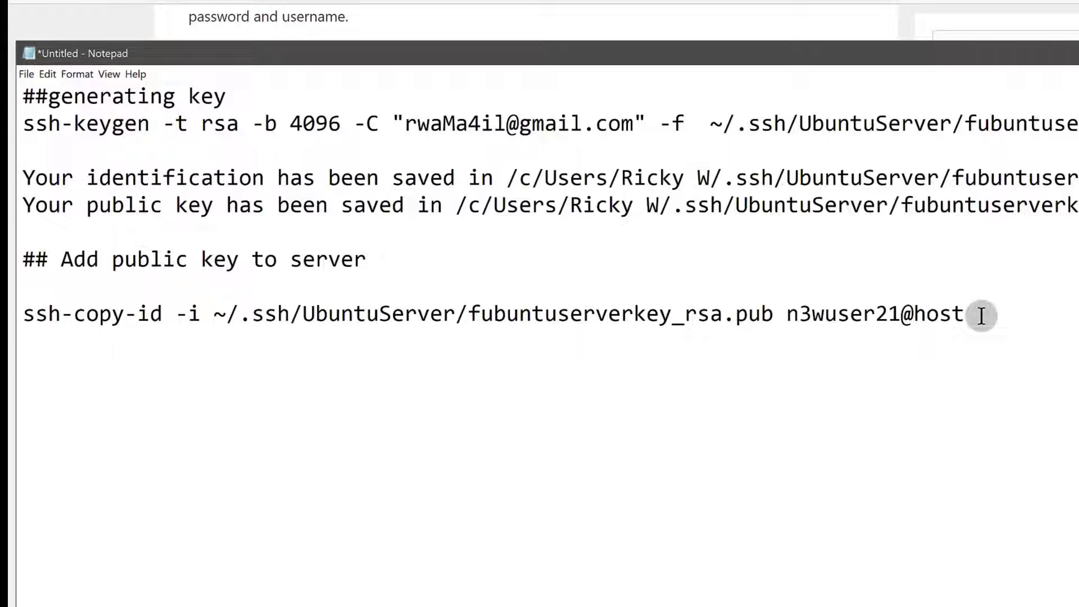
key("Return")
key("Return")
key("ctrl+v")
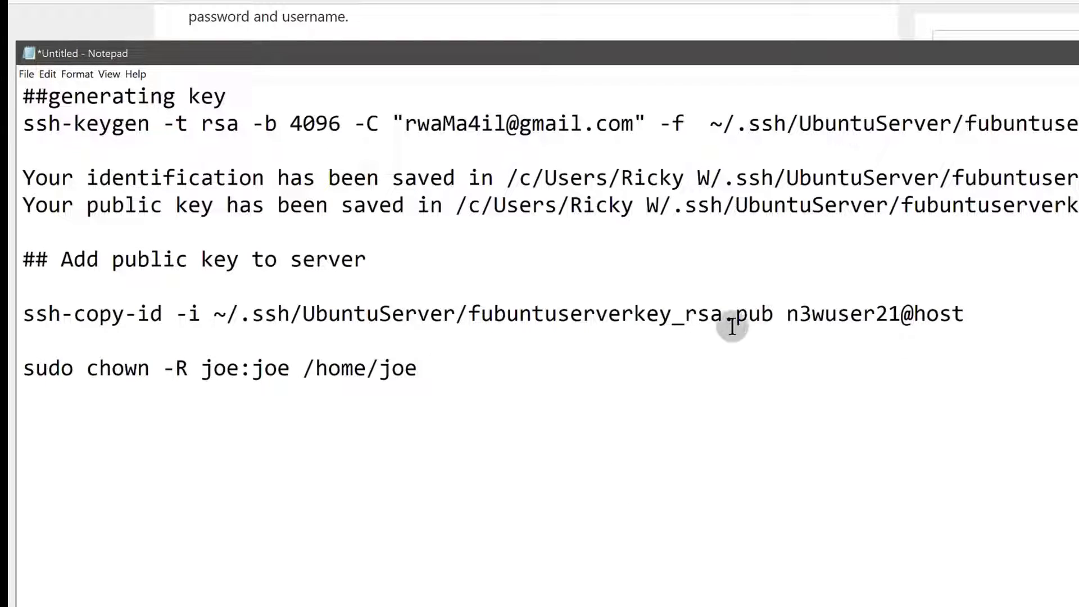
Copy the new username from the ssh-copy-id line and paste it over the first joe
left_click_drag(788, 314, 892, 315)
right_click(865, 309)
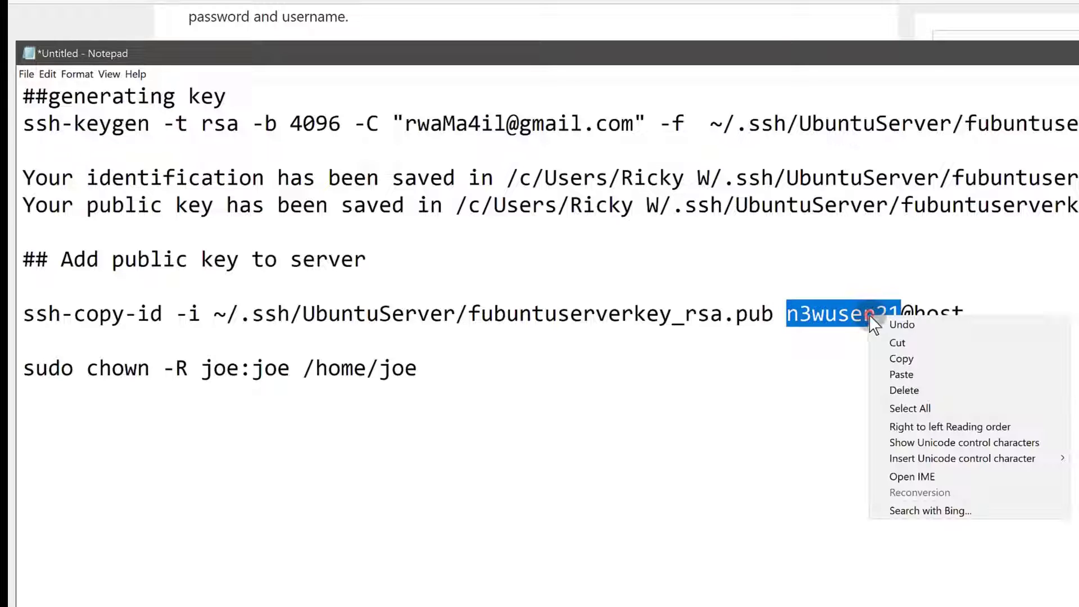
left_click(914, 357)
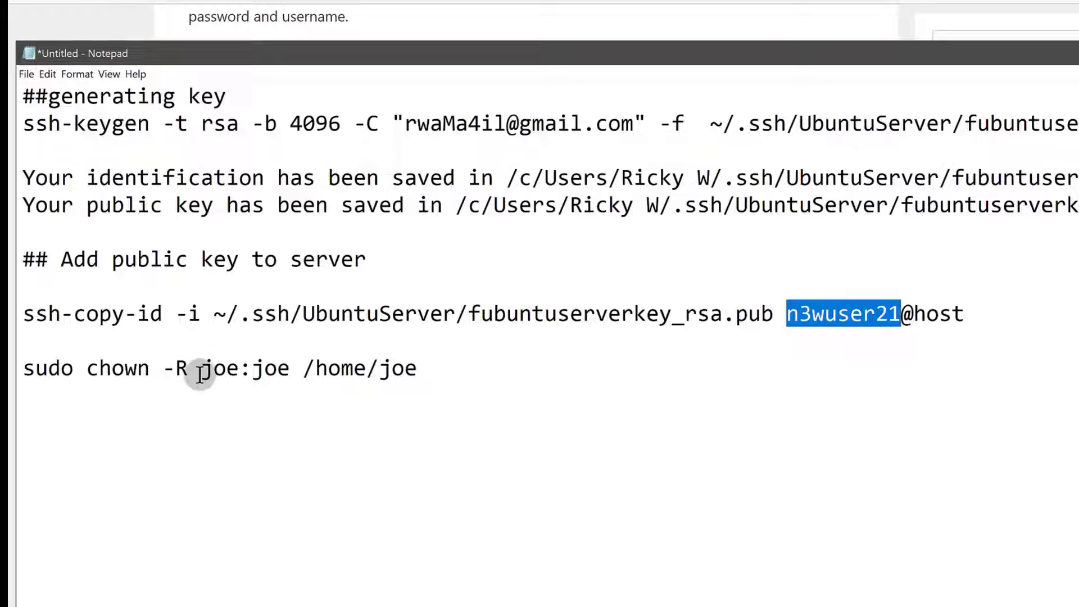
left_click_drag(202, 370, 238, 371)
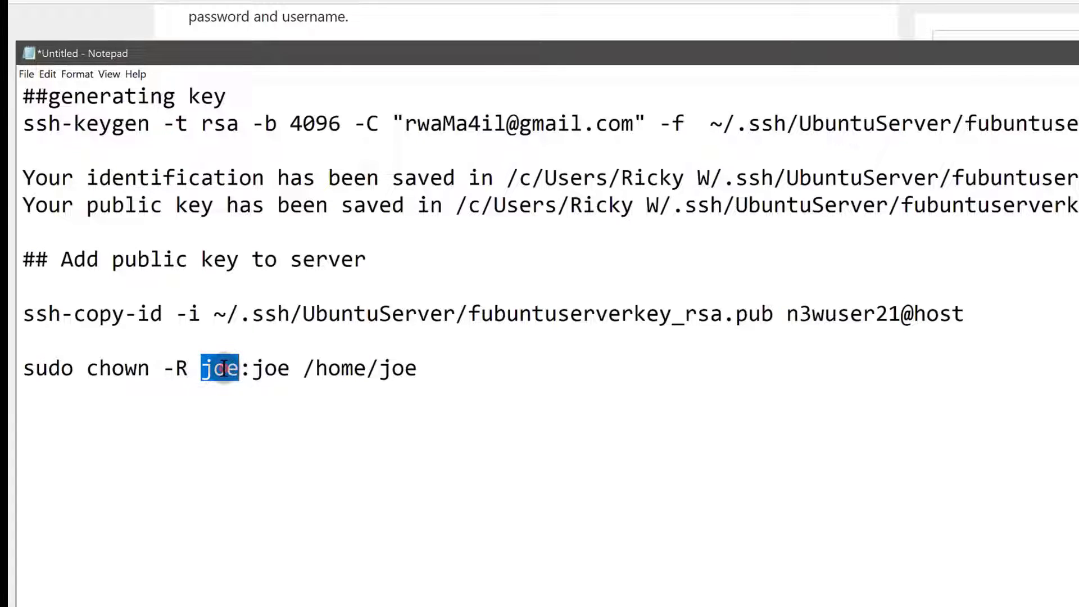
right_click(234, 373)
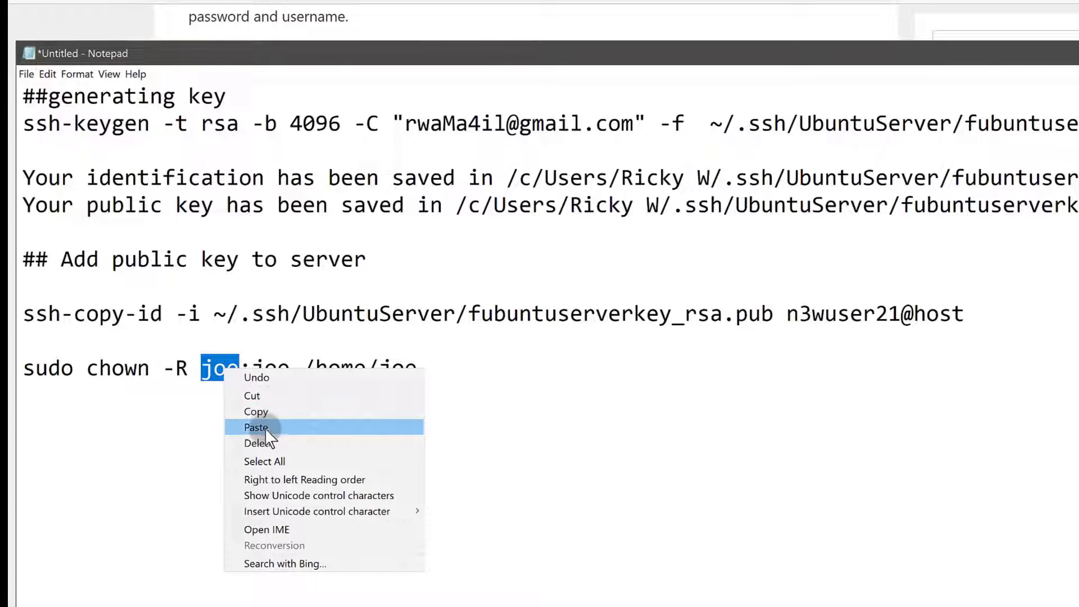
left_click(264, 429)
Replace the joe after the colon and the joe in /home/joe with the username
left_click(327, 372)
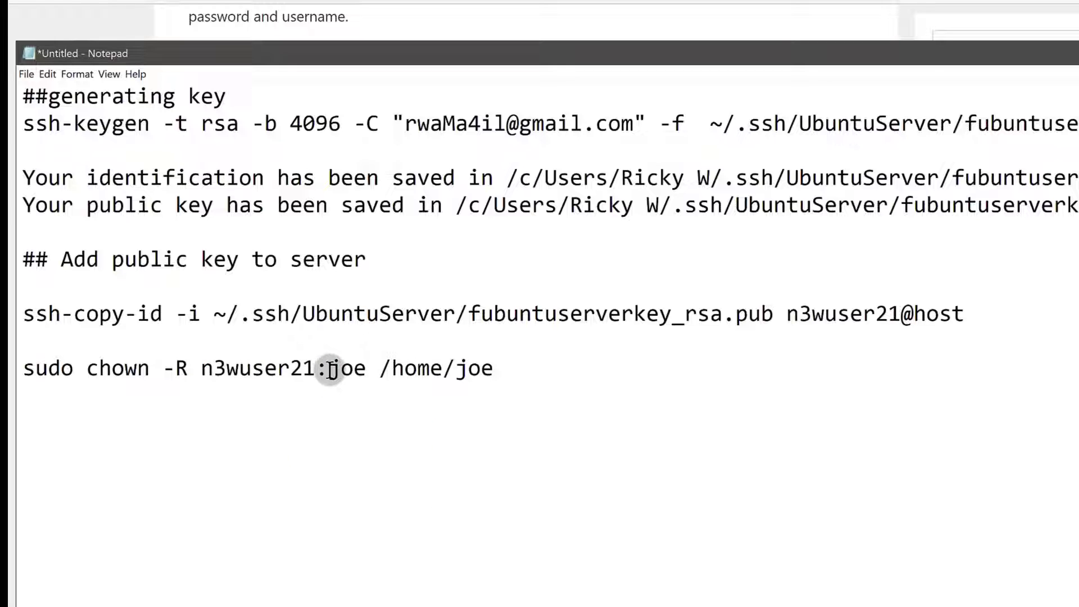
left_click_drag(329, 371, 369, 371)
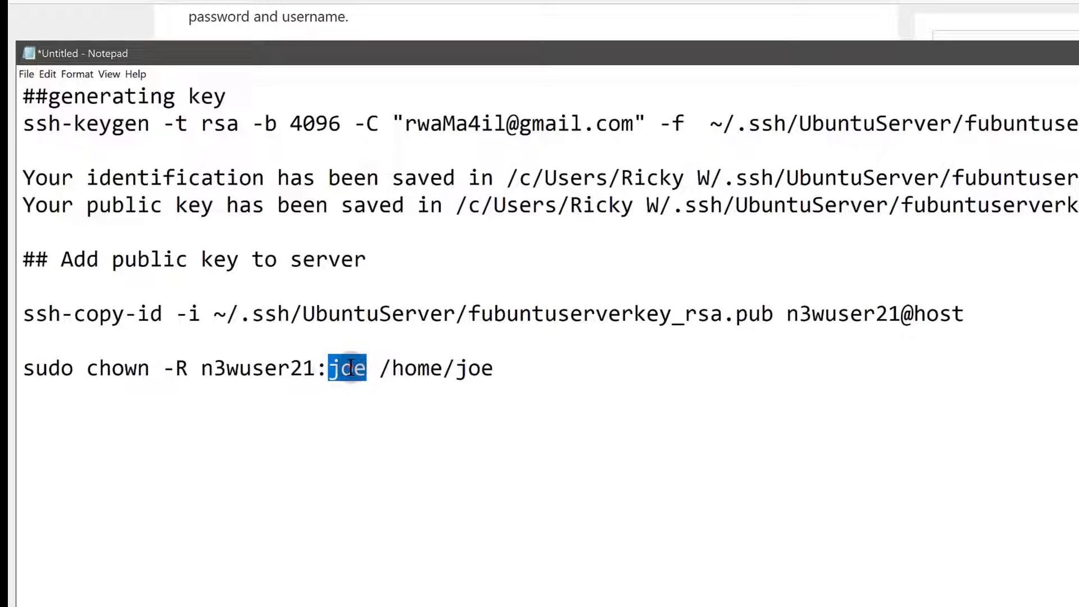
right_click(352, 369)
left_click(386, 429)
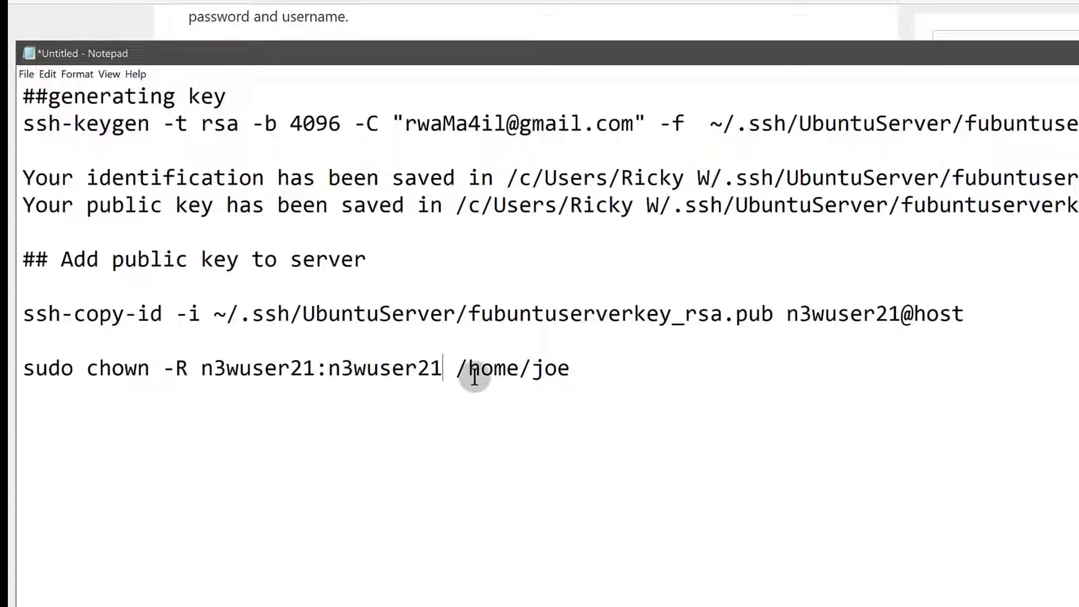
double_click(545, 370)
right_click(553, 370)
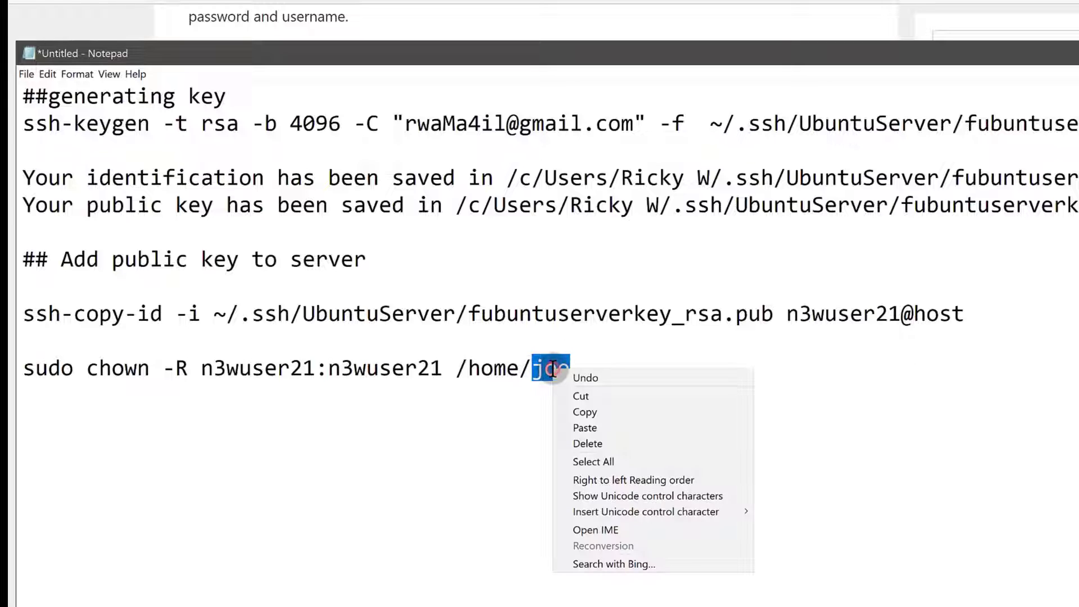
left_click(583, 429)
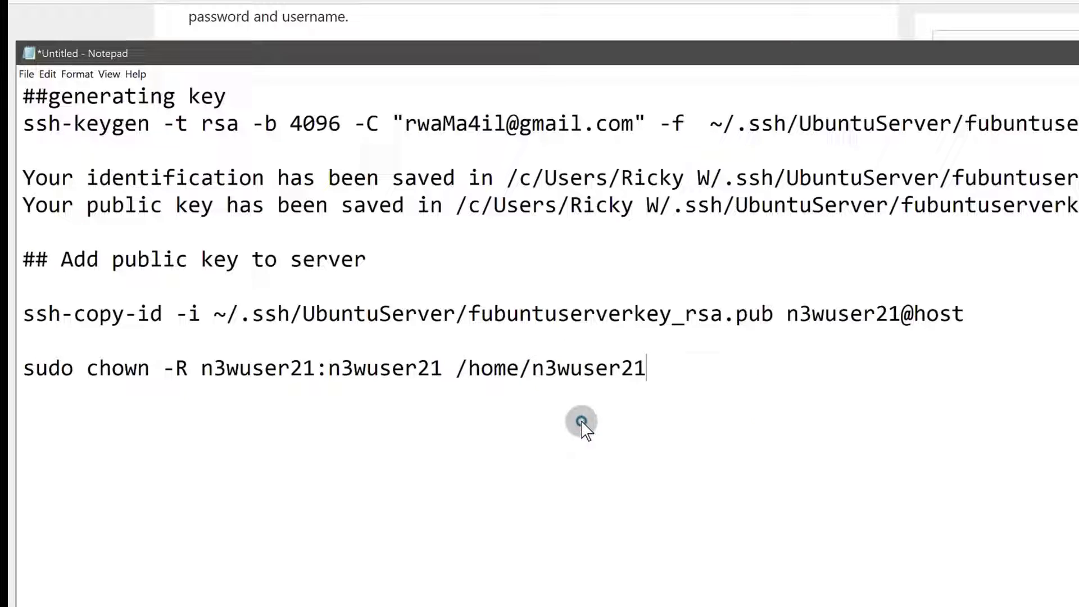
Copy the finished sudo chown -R line for the new user
left_click(650, 369)
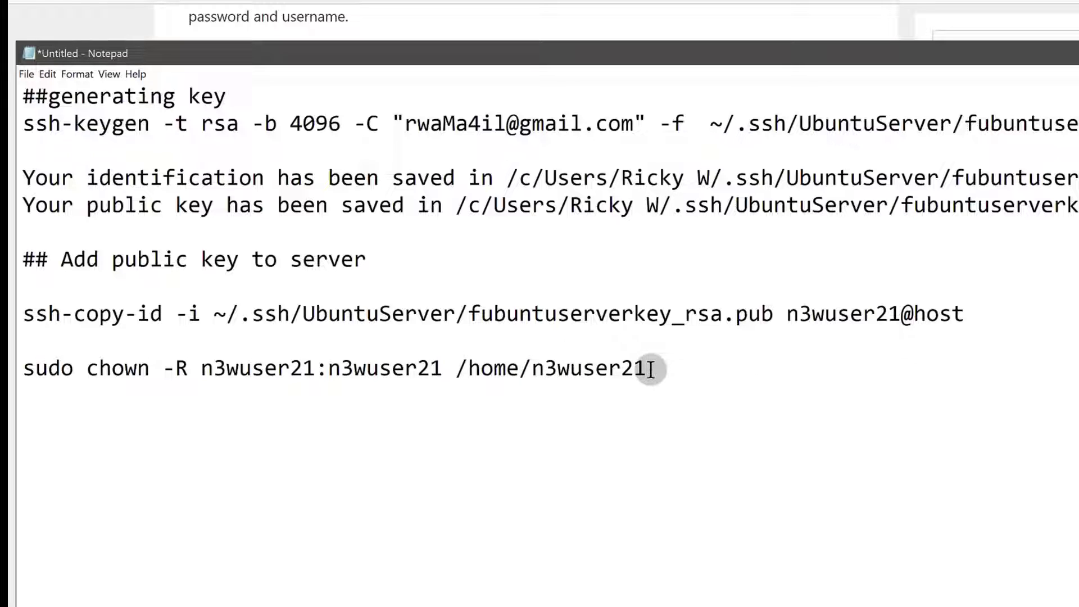
left_click_drag(651, 370, 22, 367)
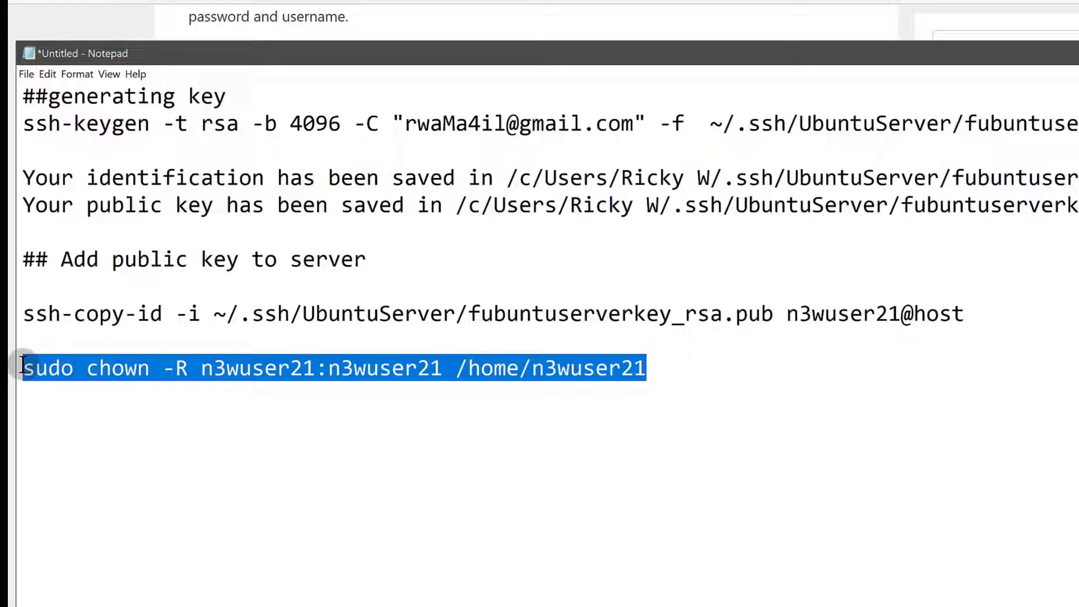
right_click(167, 366)
left_click(212, 410)
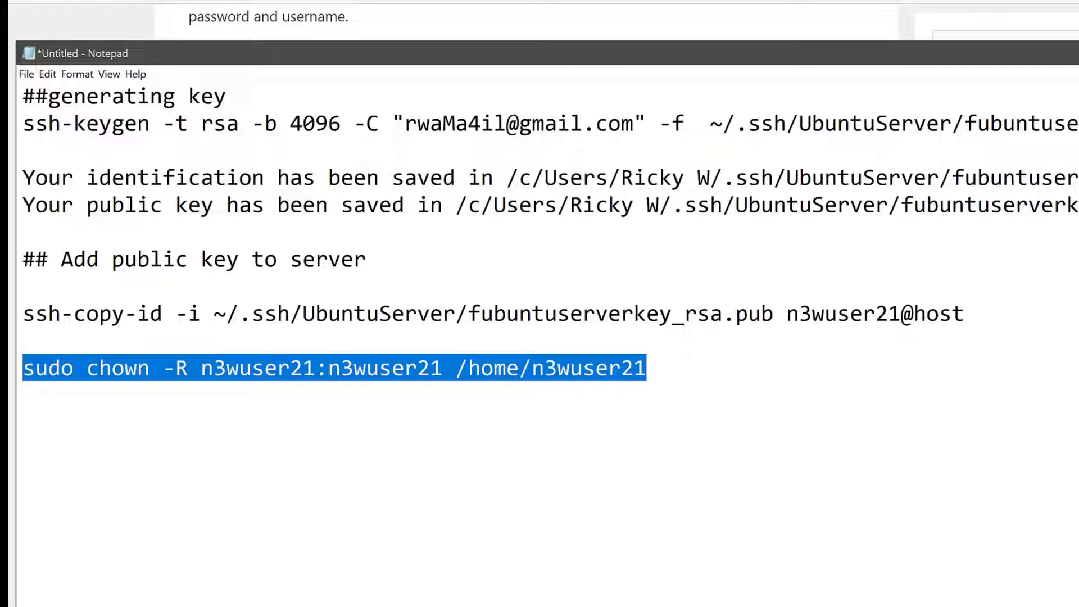
Paste and run the sudo chown -R command for the new user's home on the server
right_click(316, 51)
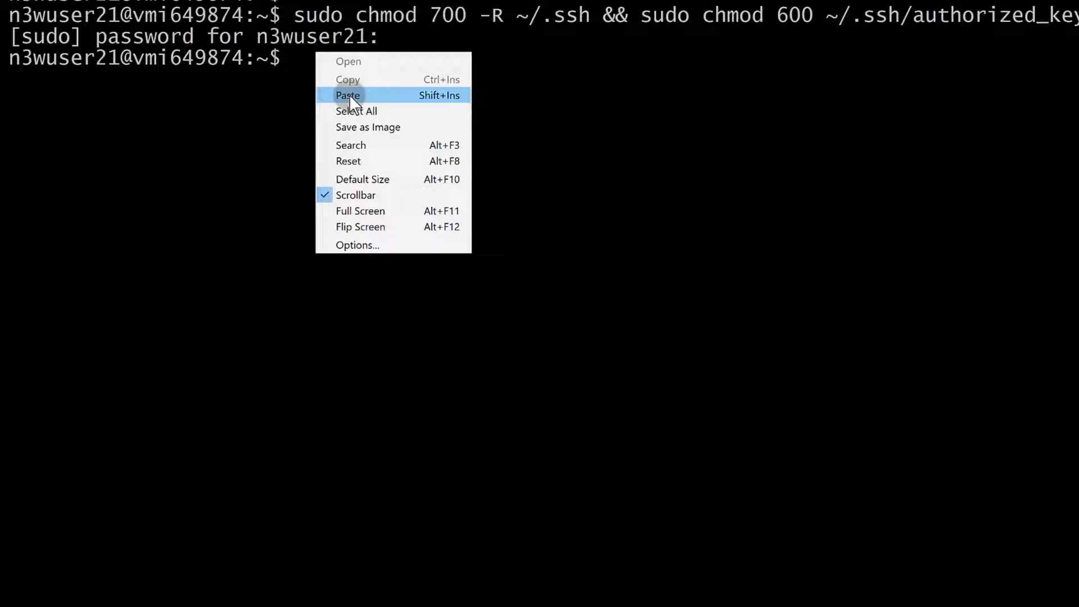
left_click(347, 94)
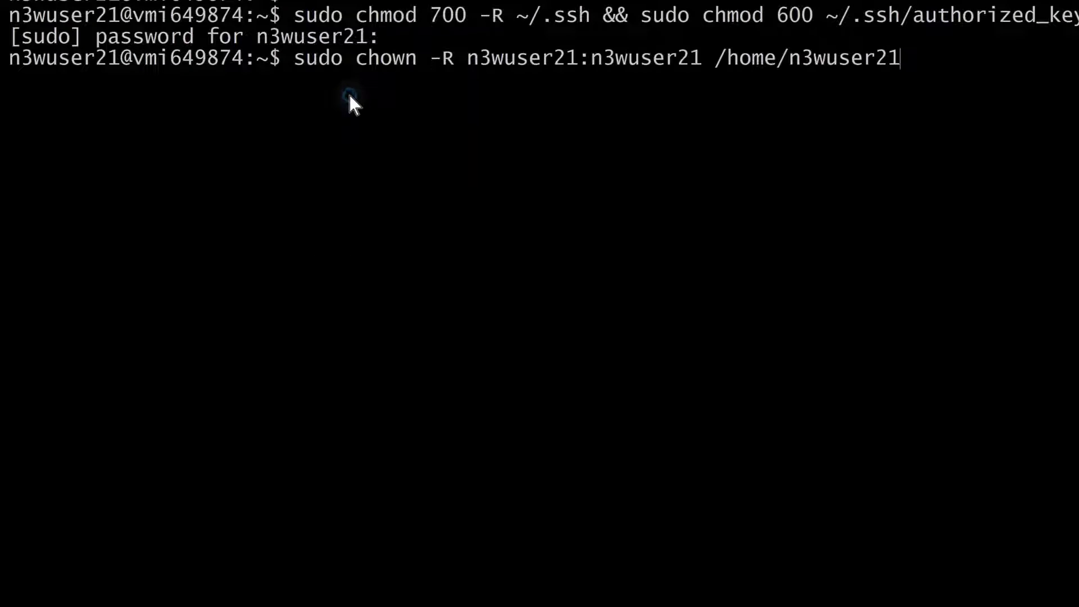
key("Return")
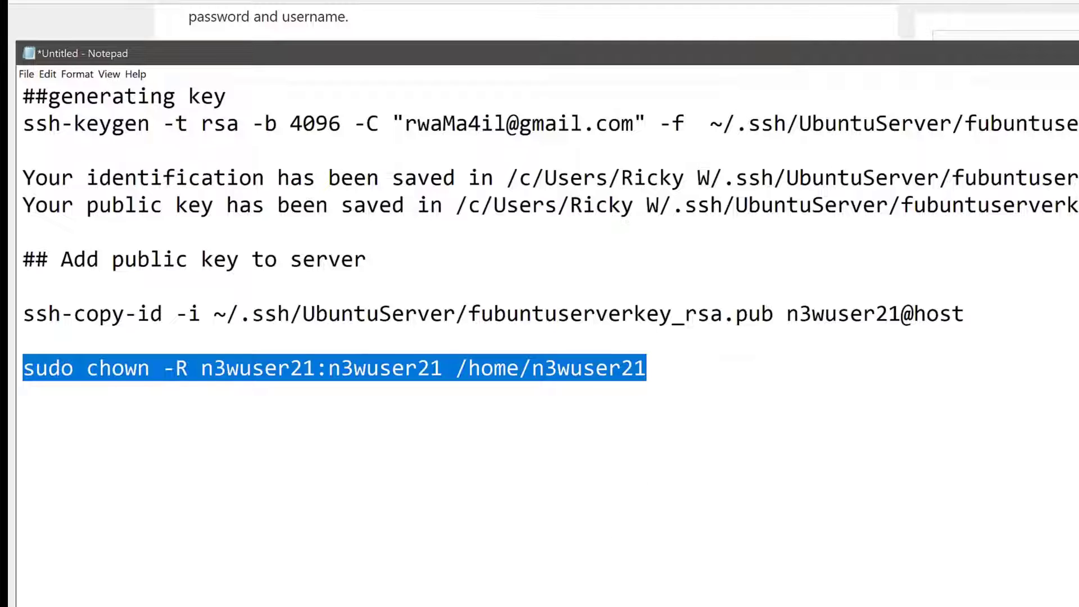
key("super")
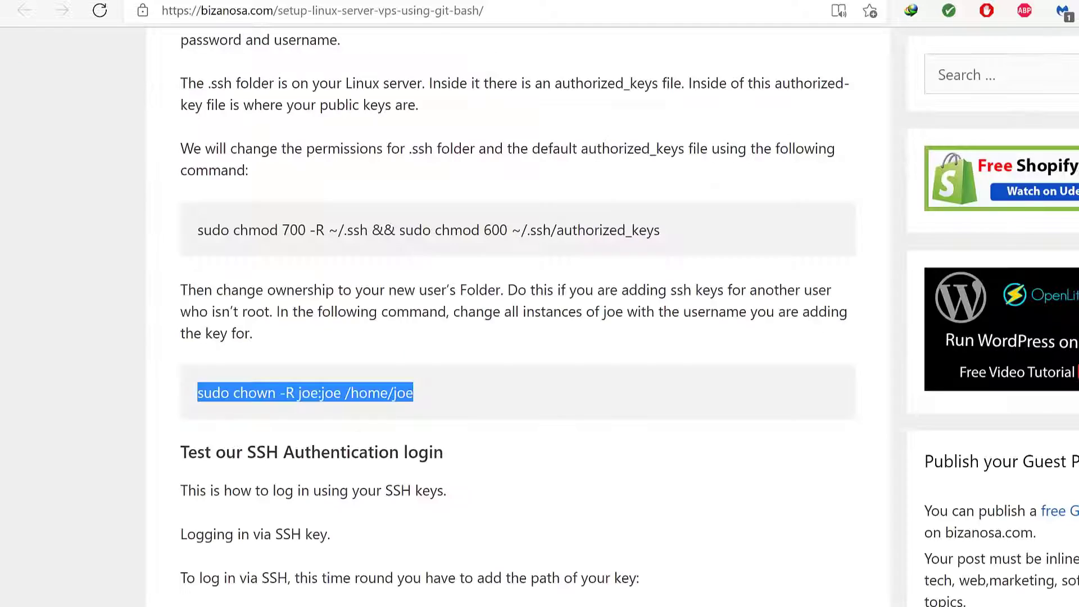
Copy the example 'ssh user@server_ip -i' login line from the Test our SSH Authentication login section
scroll(350, 438, "down", 3)
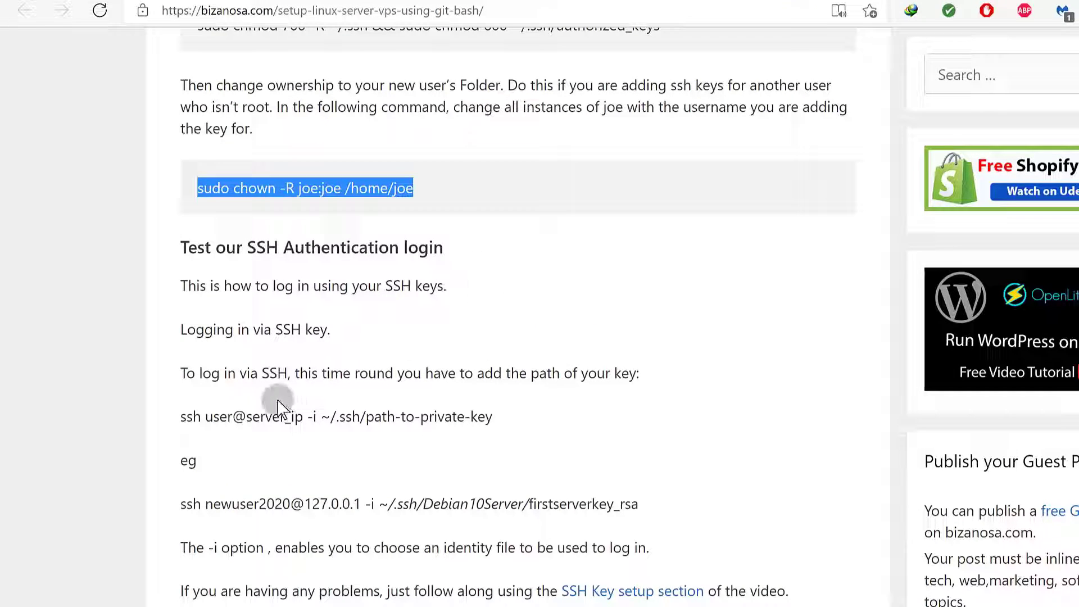
scroll(315, 477, "down", 2)
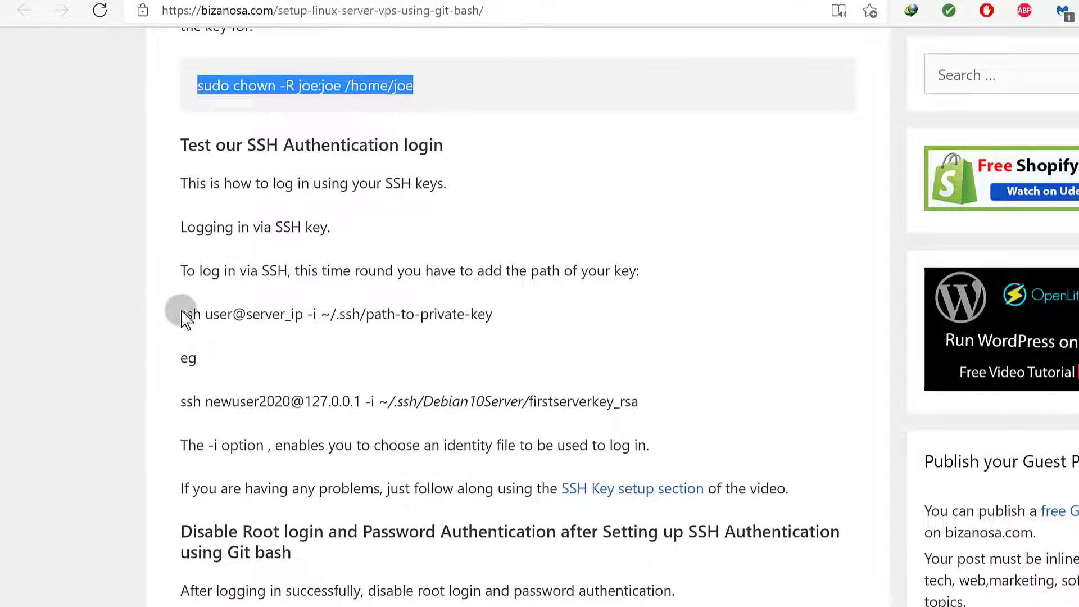
left_click_drag(183, 314, 499, 319)
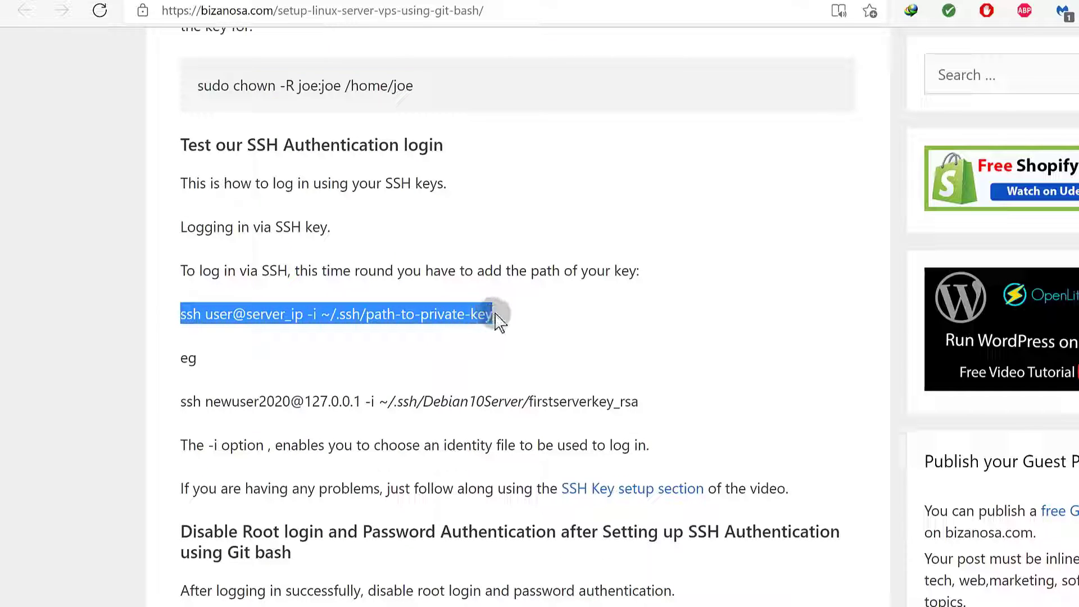
right_click(444, 310)
left_click(473, 329)
key("alt+Tab")
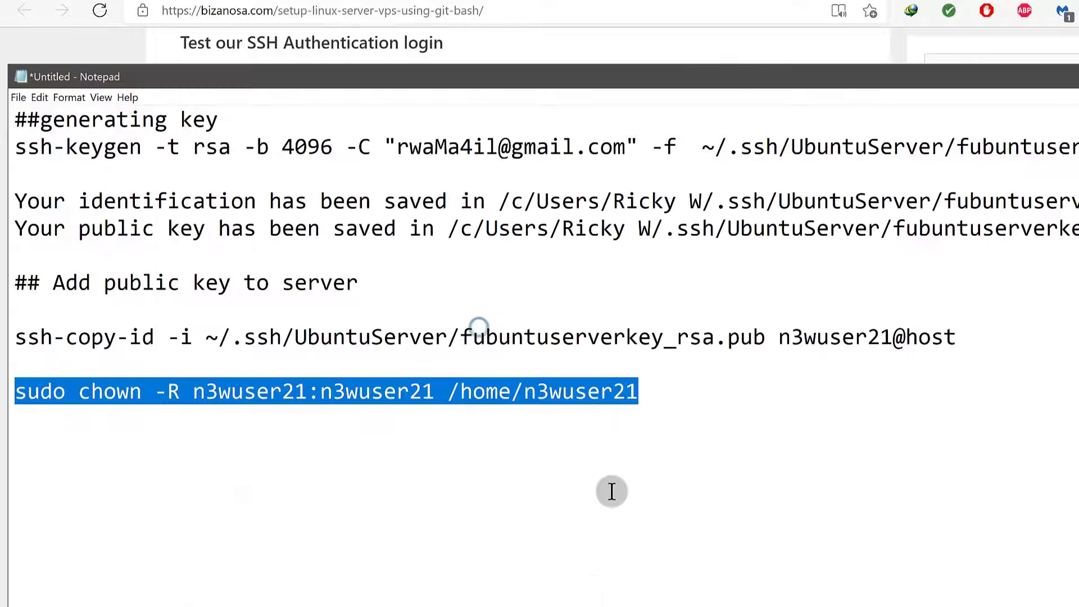
Paste the ssh login template below the chown line, explaining ssh, user@server_ip and -i
left_click(647, 389)
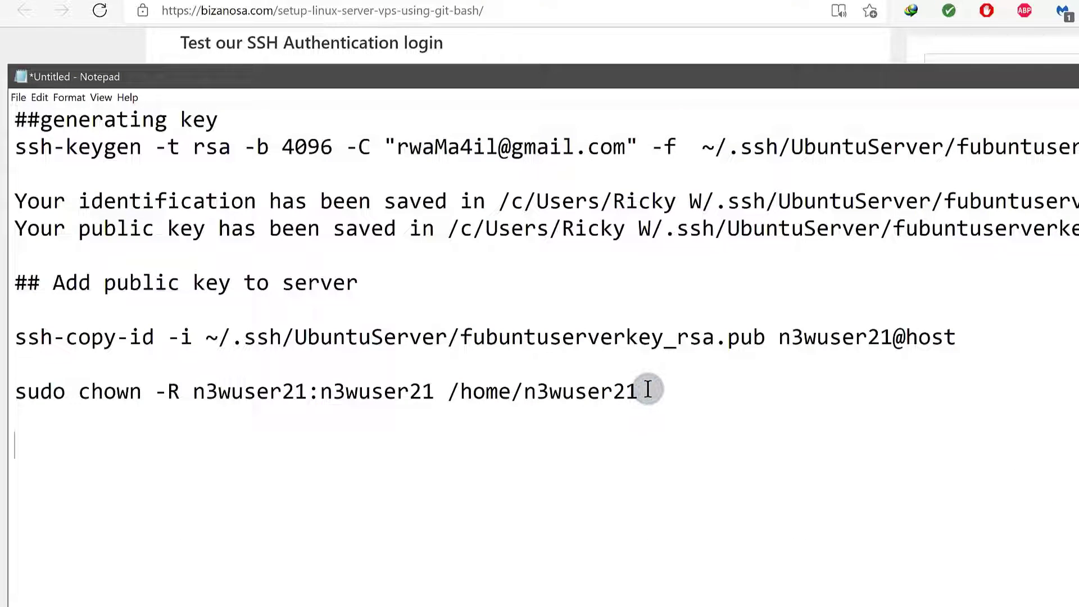
key("ctrl+v")
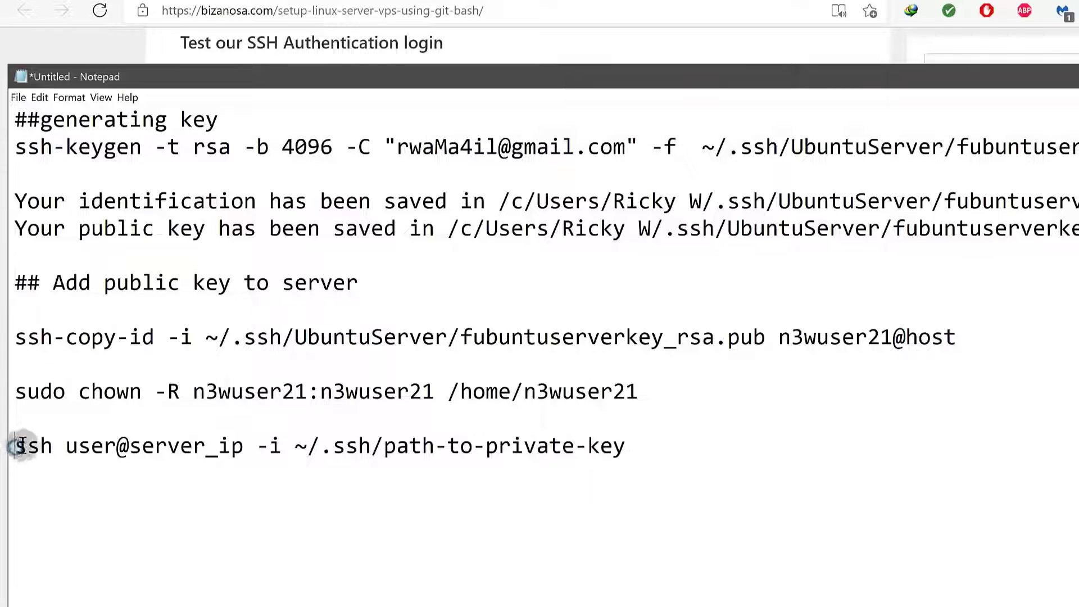
double_click(18, 447)
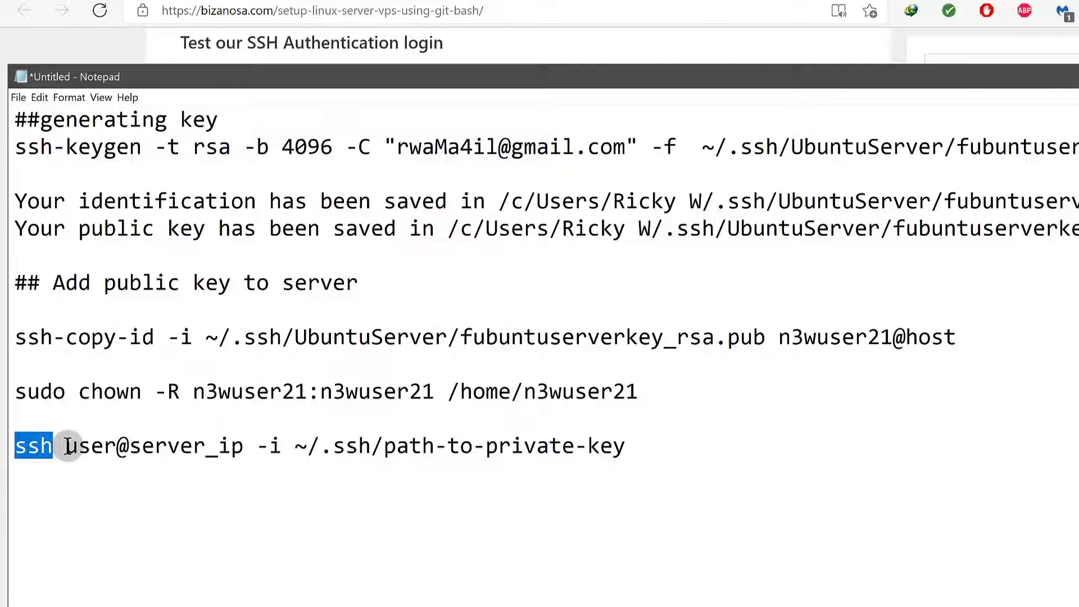
left_click_drag(67, 447, 284, 444)
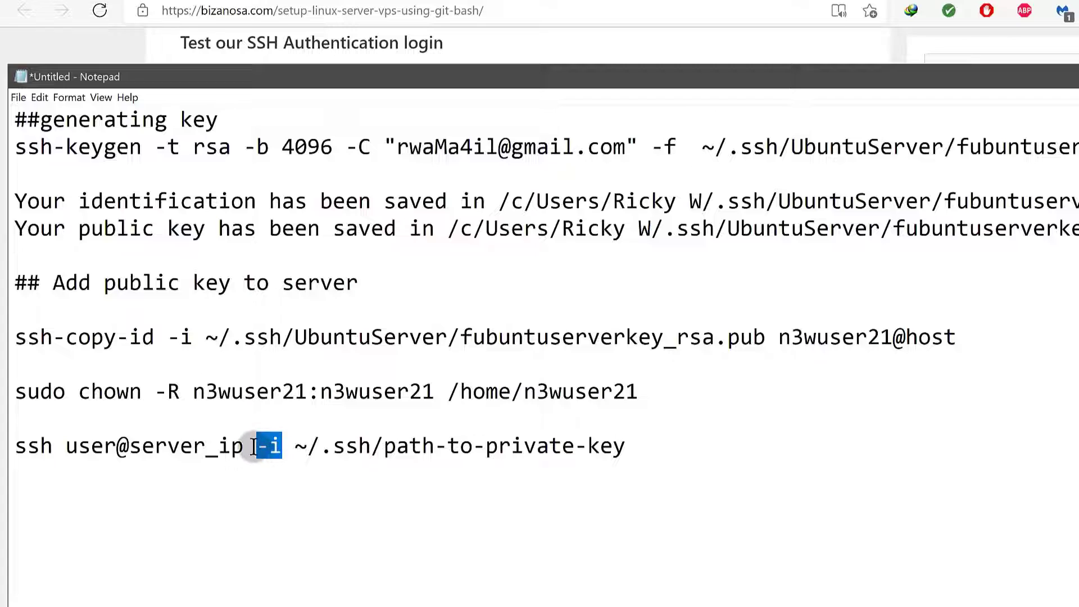
left_click_drag(256, 447, 281, 447)
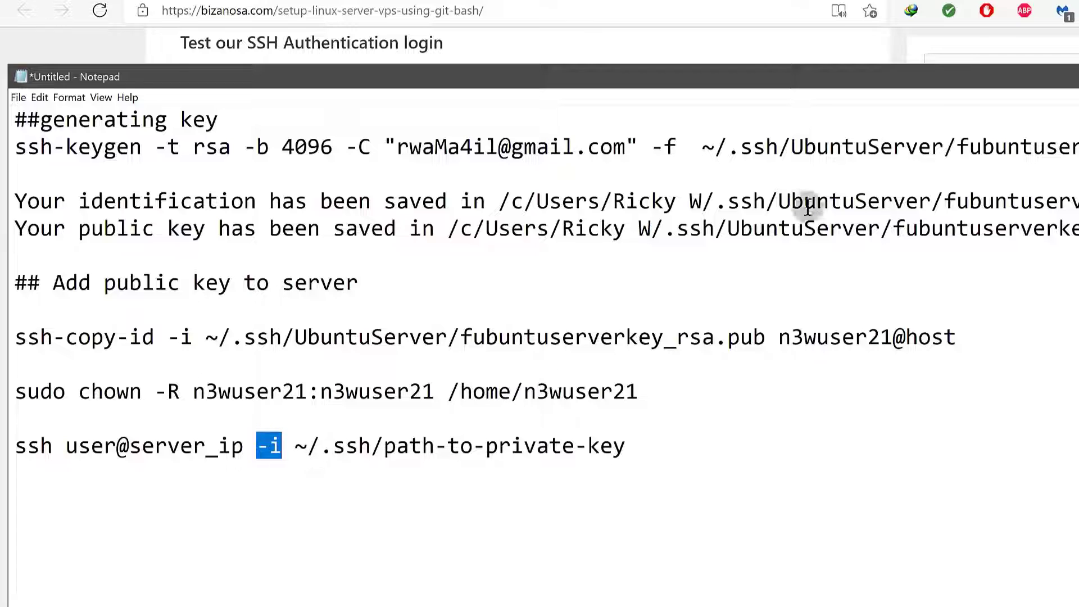
Replace the placeholder key path with ~/.ssh/UbuntuServer/fubuntuserverkey_rsa from the ssh-keygen line
left_click_drag(704, 147, 1077, 147)
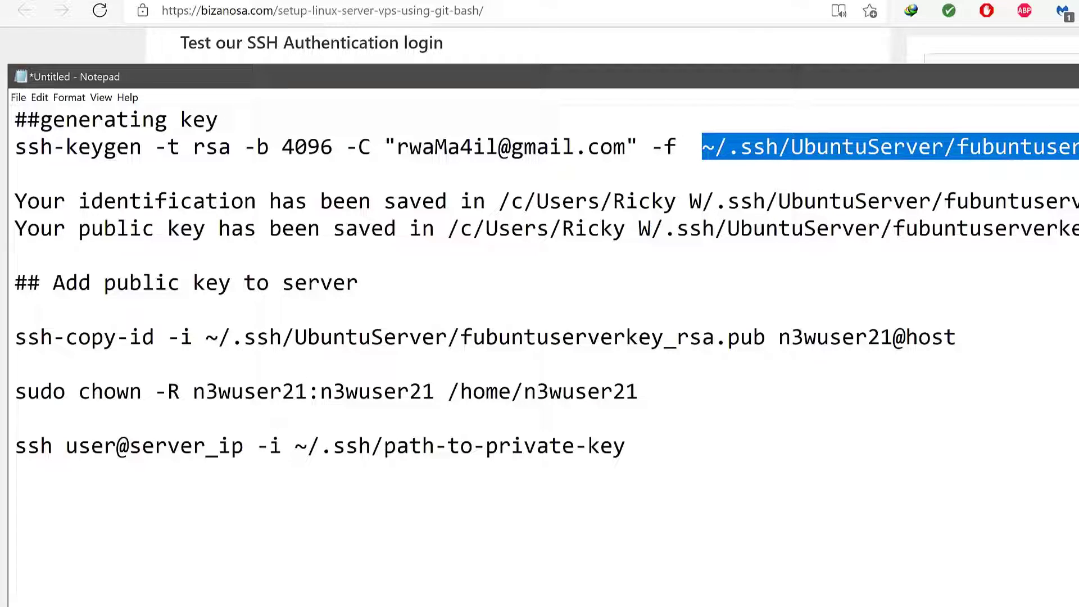
right_click(1050, 149)
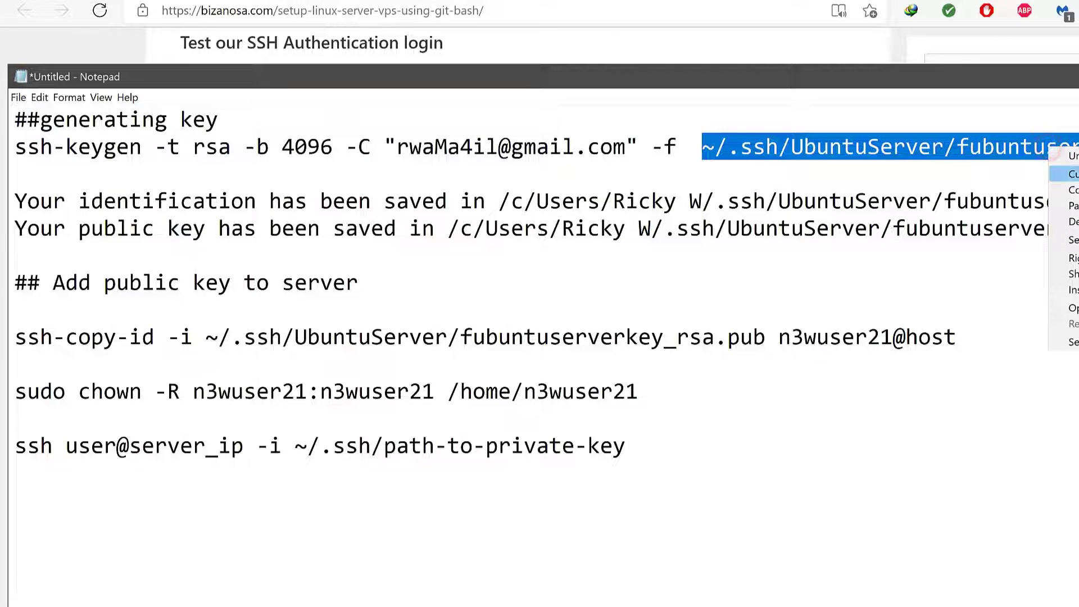
left_click(1071, 190)
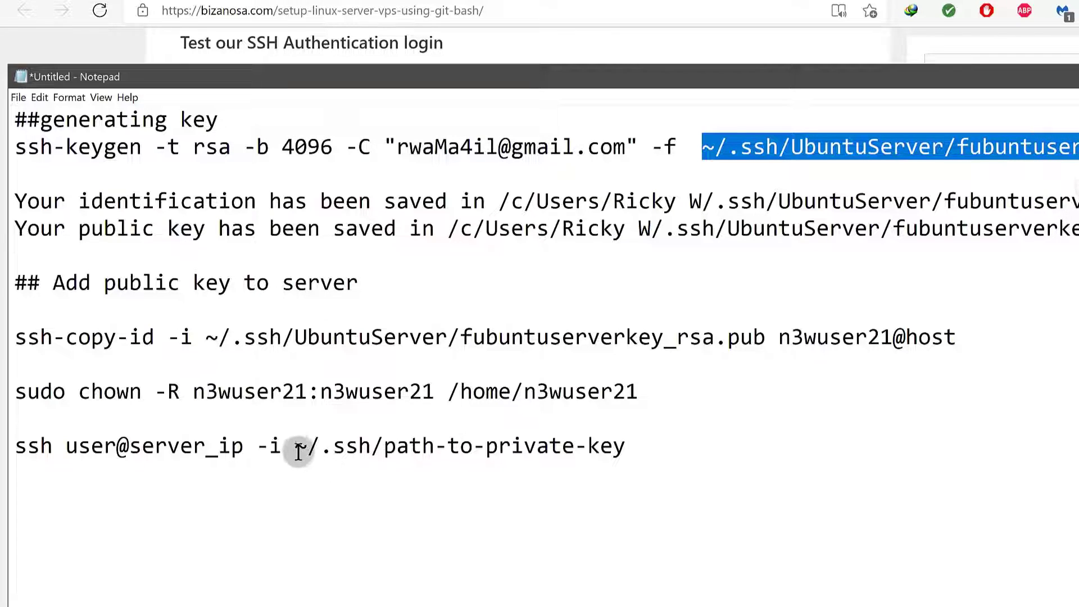
left_click_drag(295, 448, 627, 448)
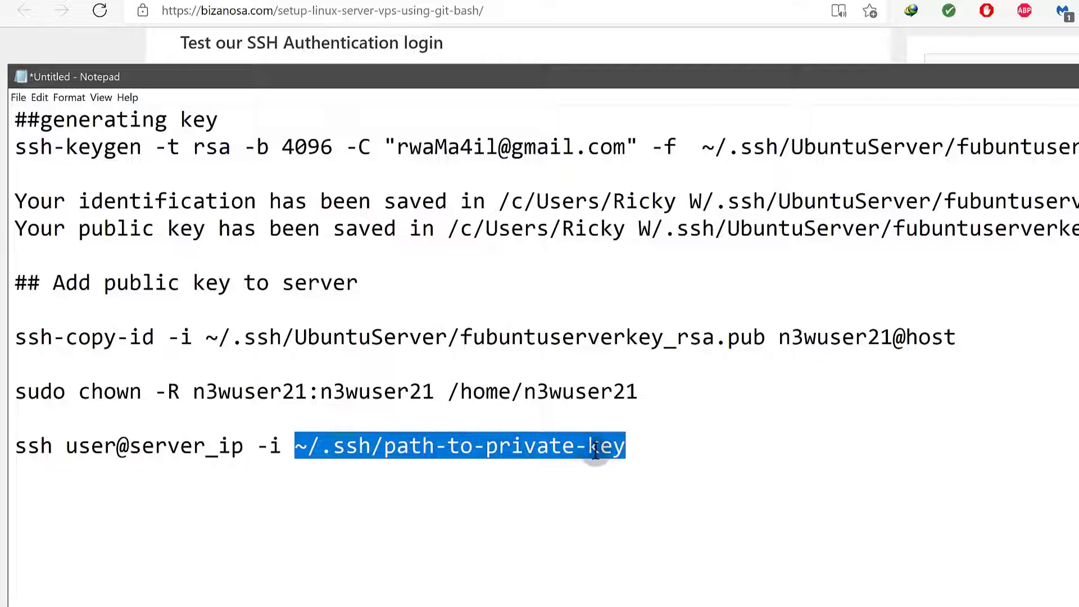
right_click(454, 441)
left_click(487, 502)
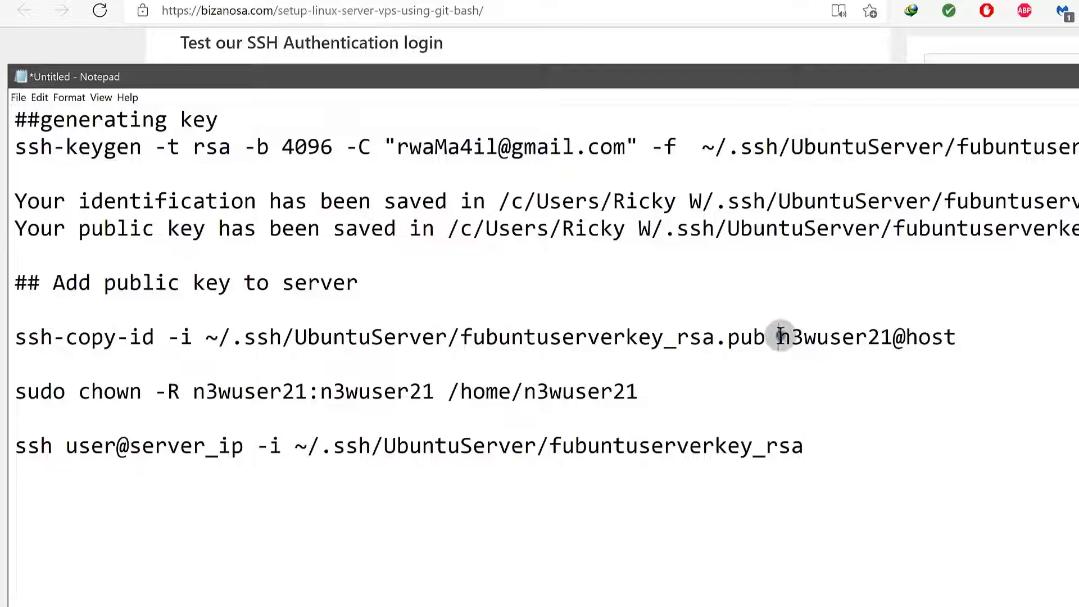
Replace user@server_ip on the ssh line with the new username and @ from the ssh-copy-id line
left_click_drag(780, 337, 891, 339)
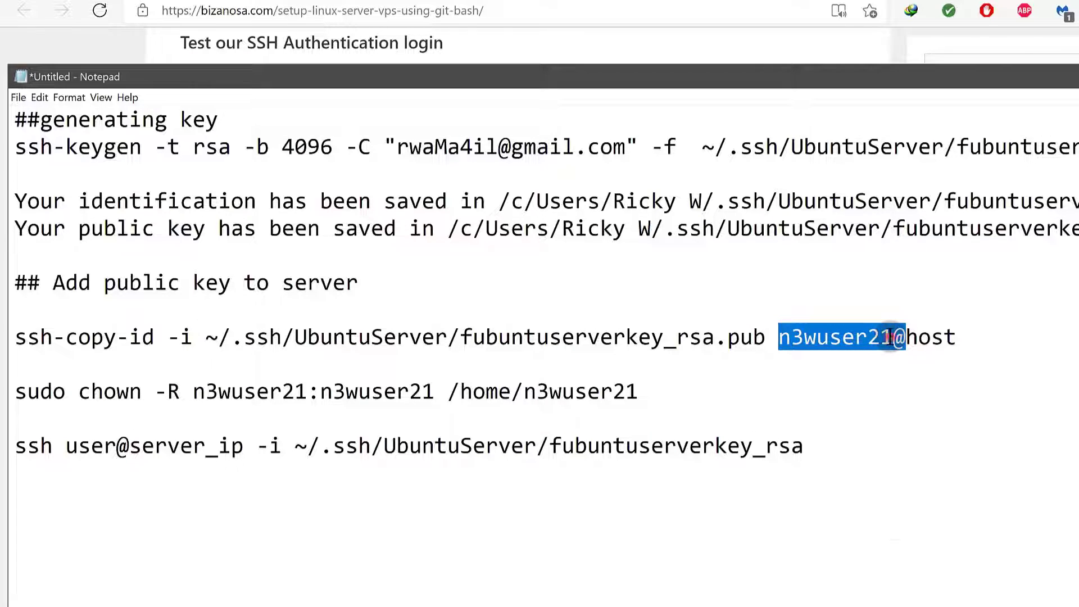
right_click(891, 338)
left_click(921, 384)
left_click_drag(66, 446, 228, 448)
right_click(227, 449)
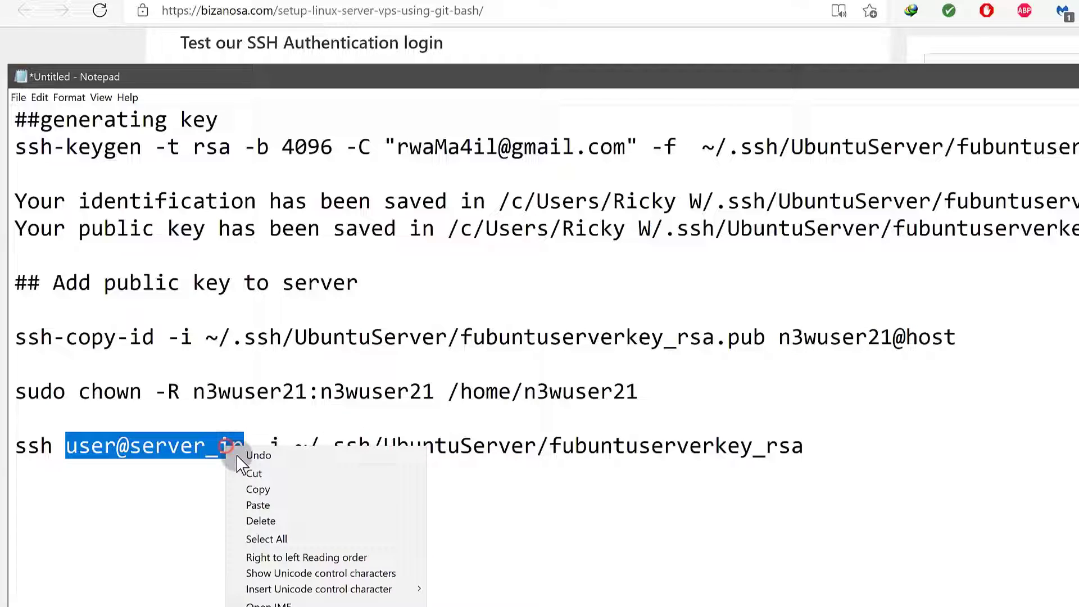
left_click(276, 500)
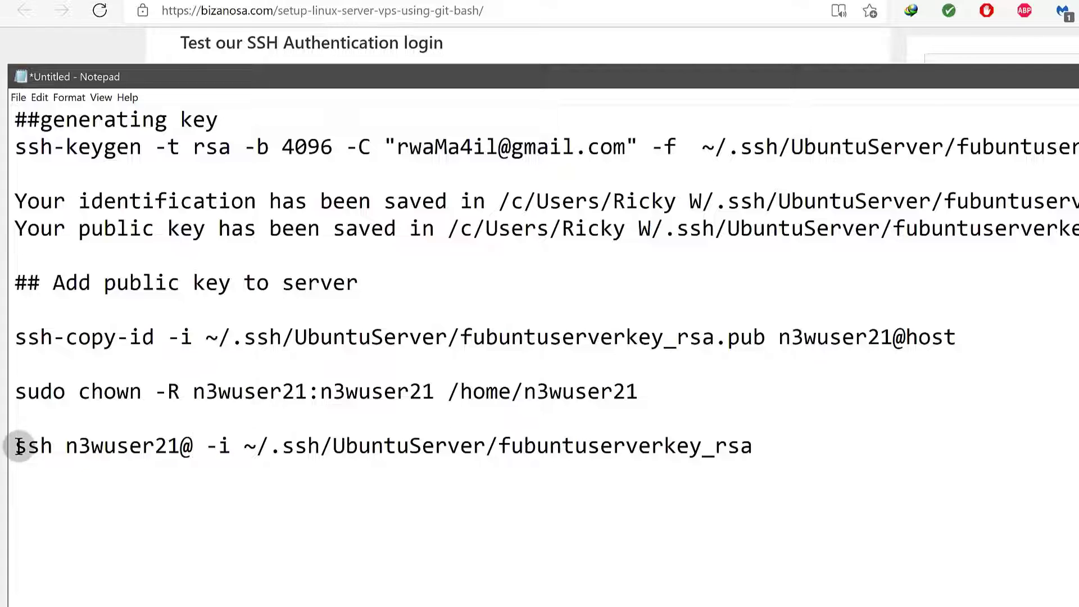
Copy the complete ssh -i login line
left_click_drag(17, 447, 574, 436)
left_click(679, 430)
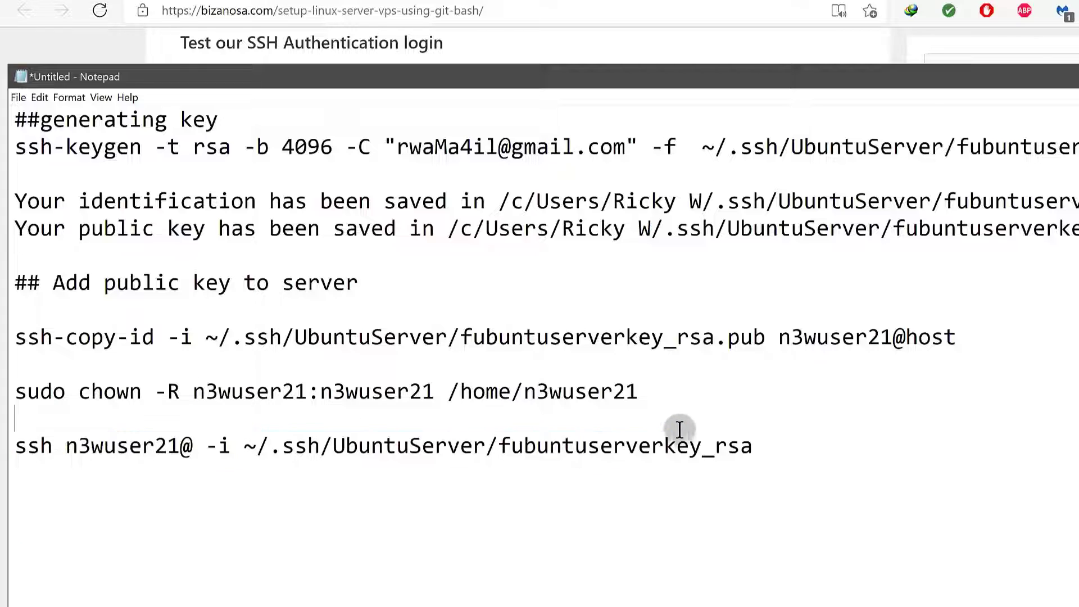
left_click_drag(680, 430, 759, 444)
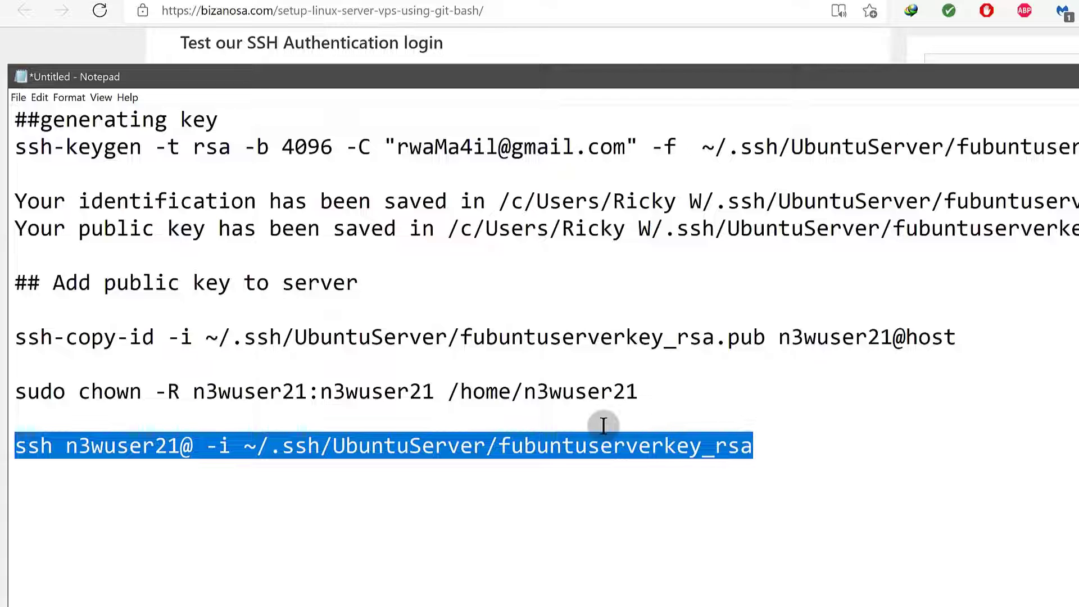
right_click(457, 447)
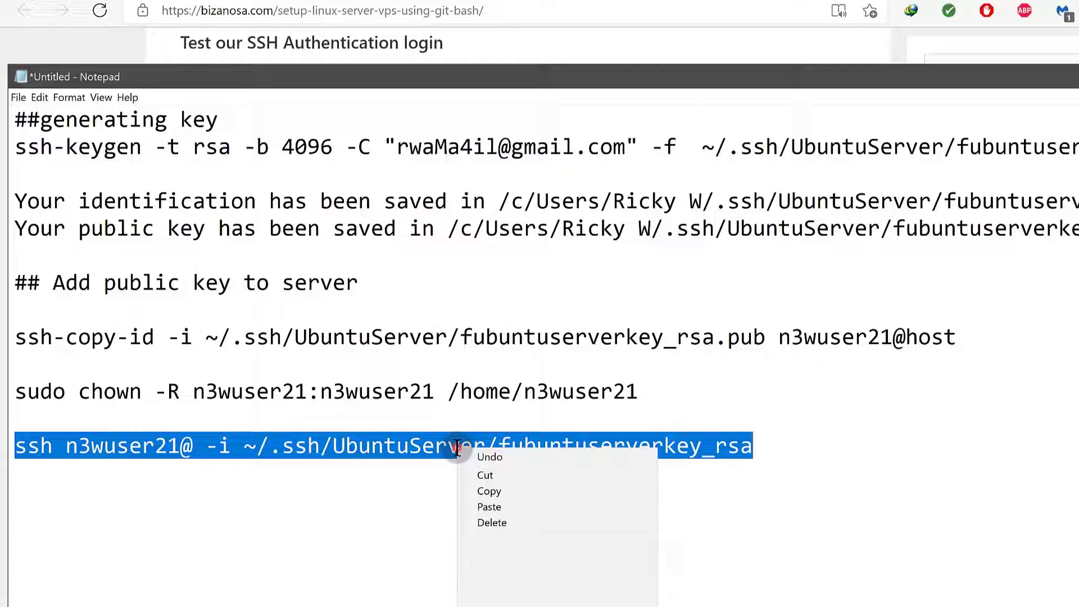
left_click(515, 492)
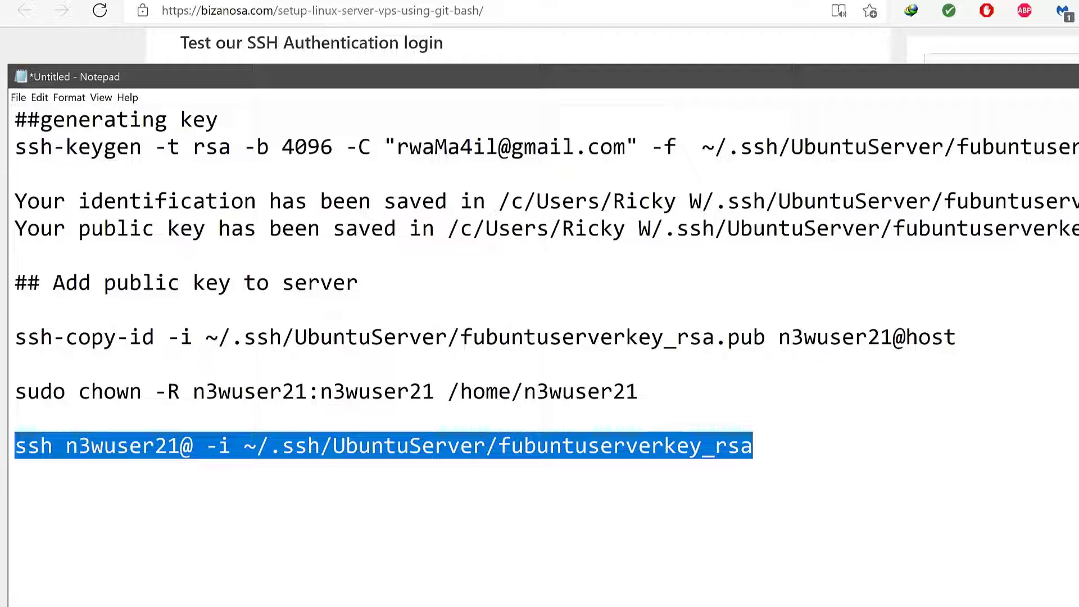
key("super")
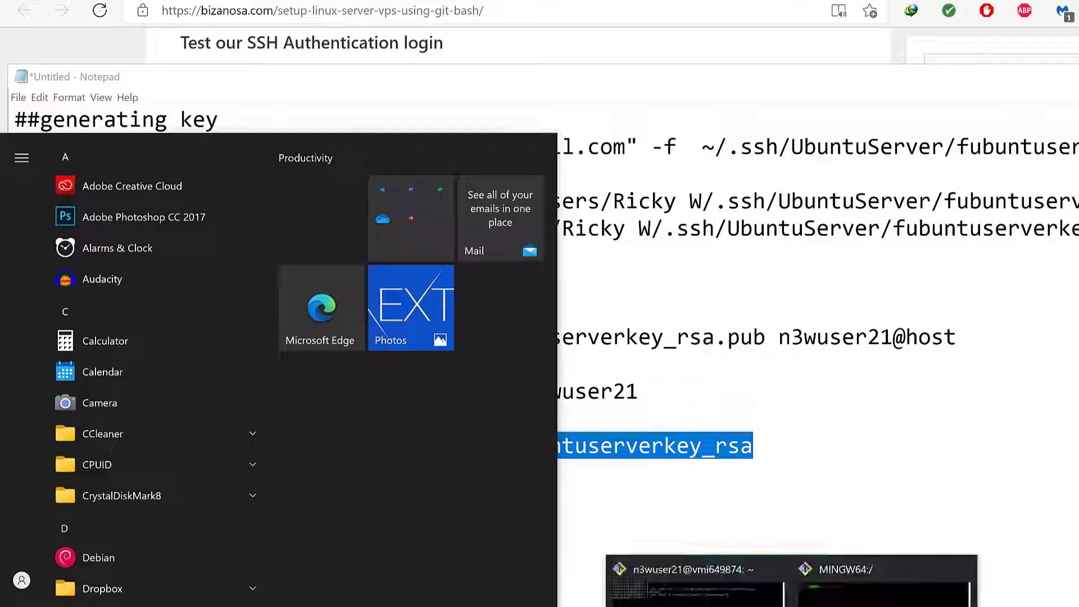
left_click(891, 585)
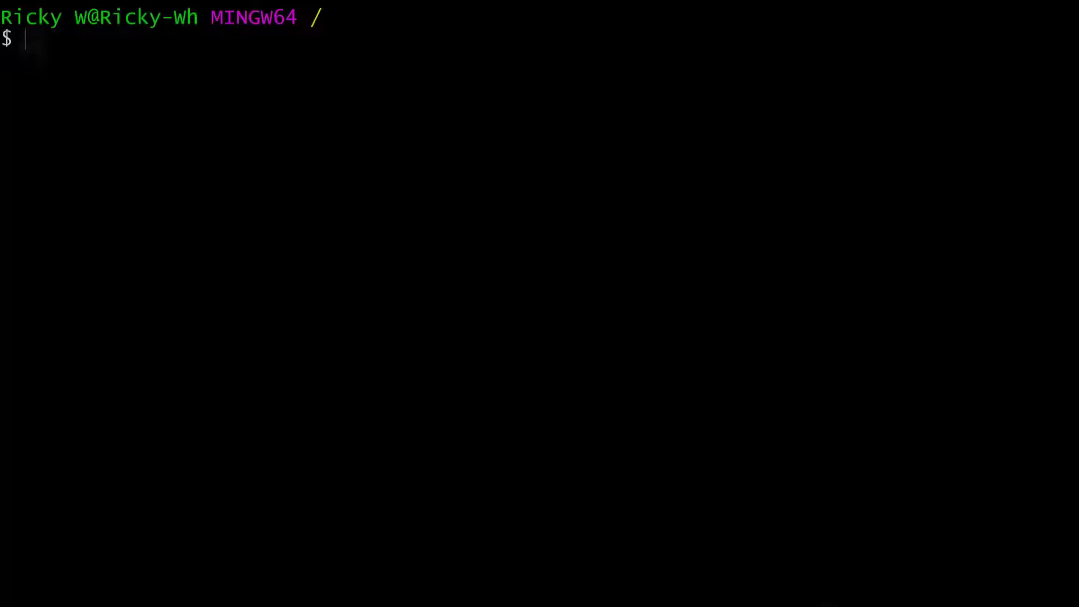
Paste the ssh -i login command and the server address at the Git Bash prompt
right_click(31, 40)
left_click(88, 85)
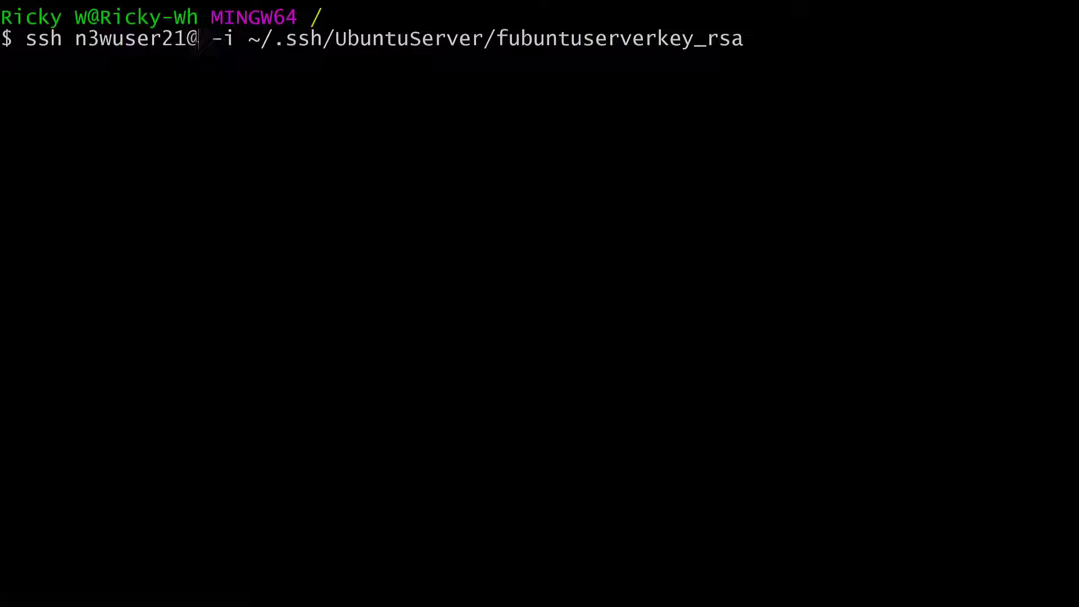
right_click(200, 34)
left_click(234, 77)
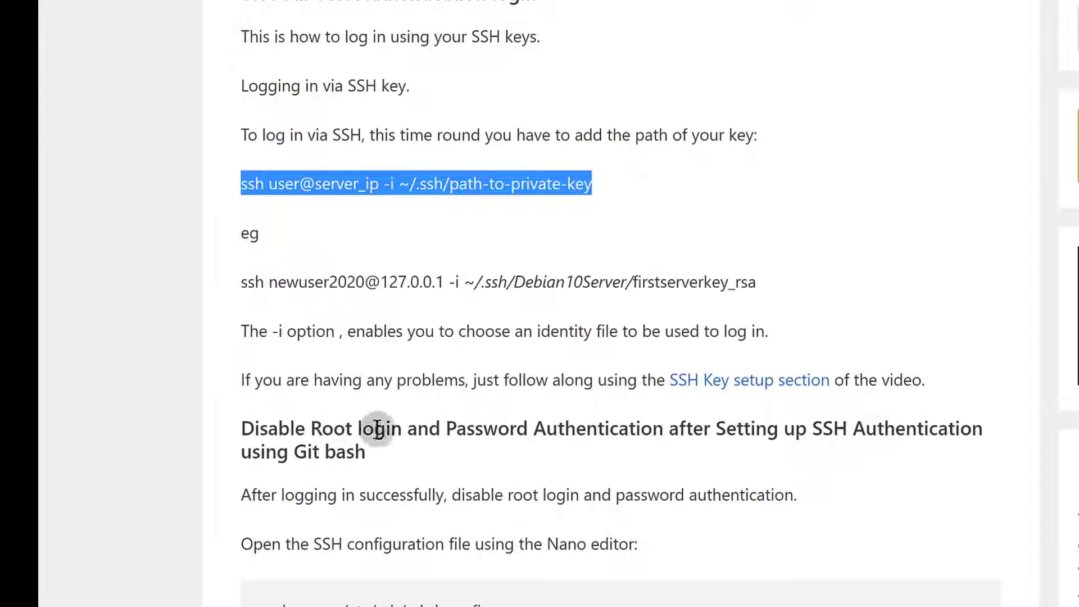
Copy 'sudo nano /etc/ssh/sshd_config' from the Disable Root login section, pointing out PermitRootLogin
scroll(414, 516, "down", 4)
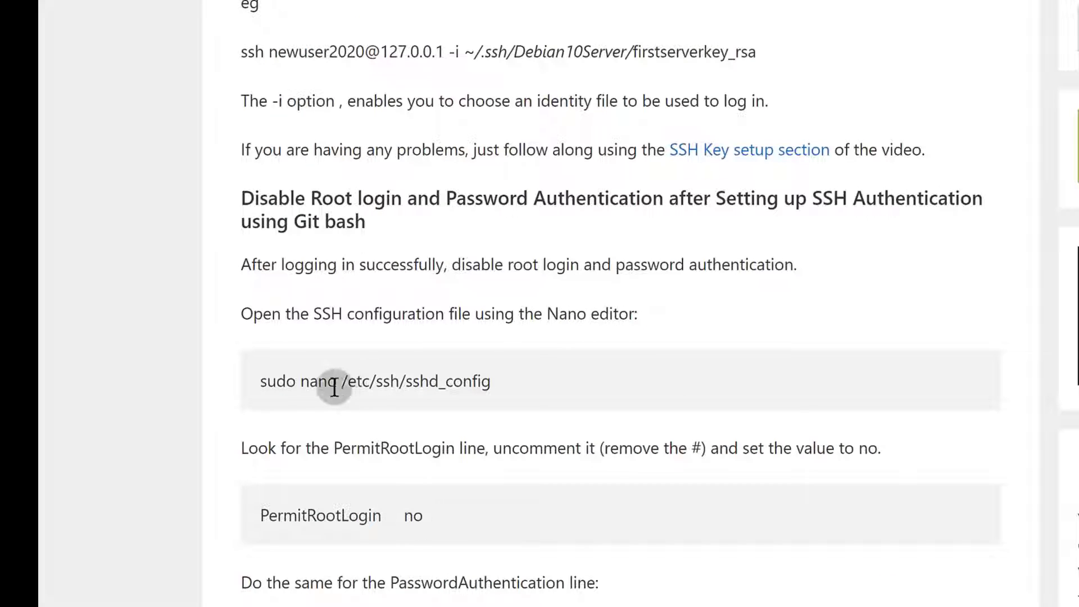
left_click_drag(261, 382, 498, 378)
right_click(467, 382)
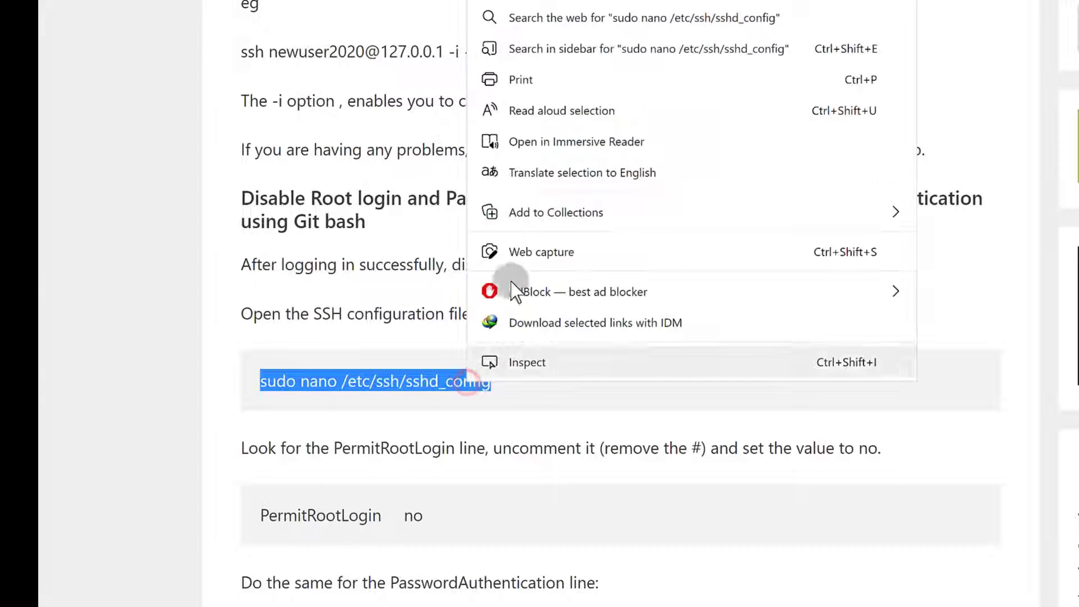
left_click(537, 3)
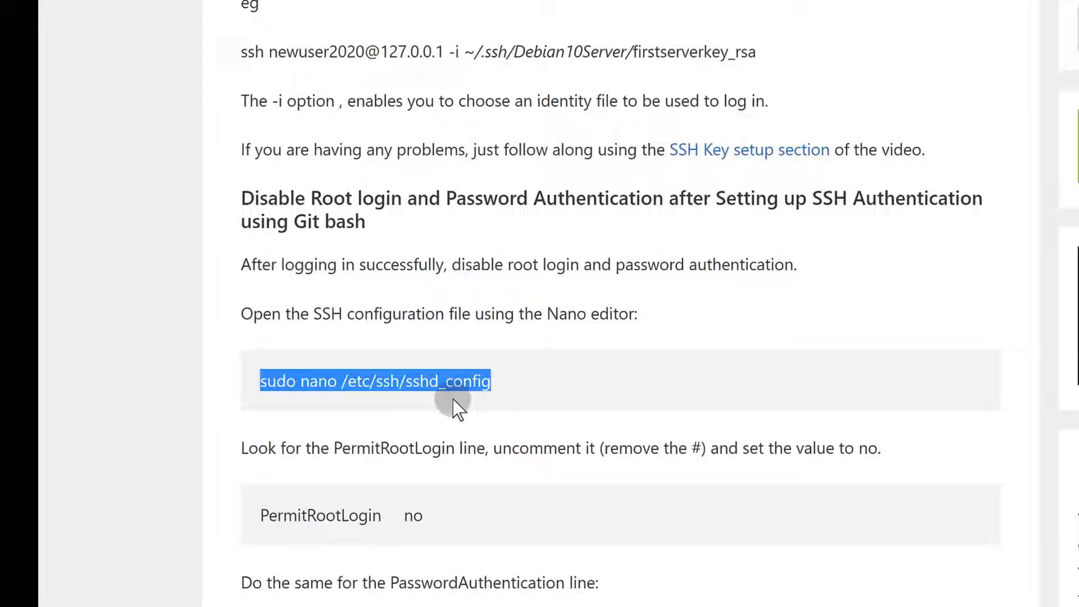
left_click_drag(329, 514, 384, 506)
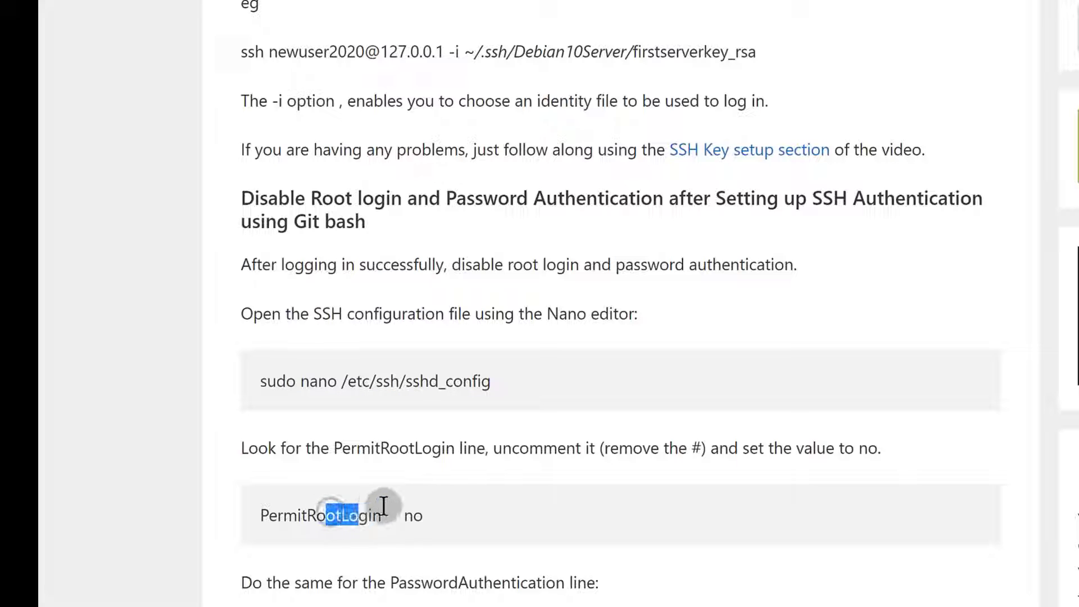
left_click_drag(373, 381, 492, 383)
scroll(403, 378, "down", 2)
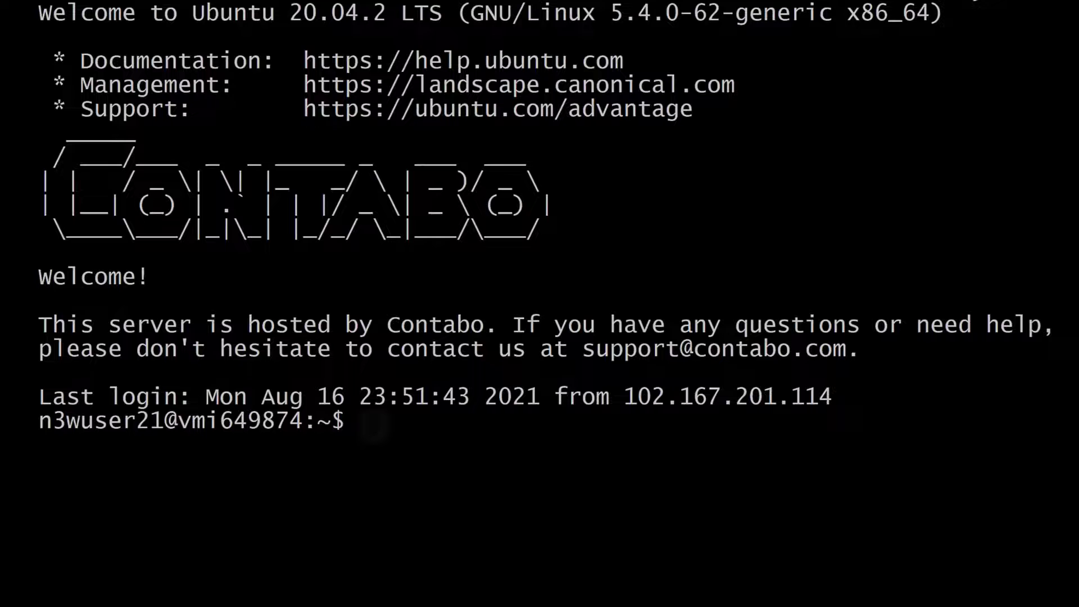
Run sudo nano /etc/ssh/sshd_config at the server prompt and submit the sudo password
right_click(374, 425)
left_click(388, 472)
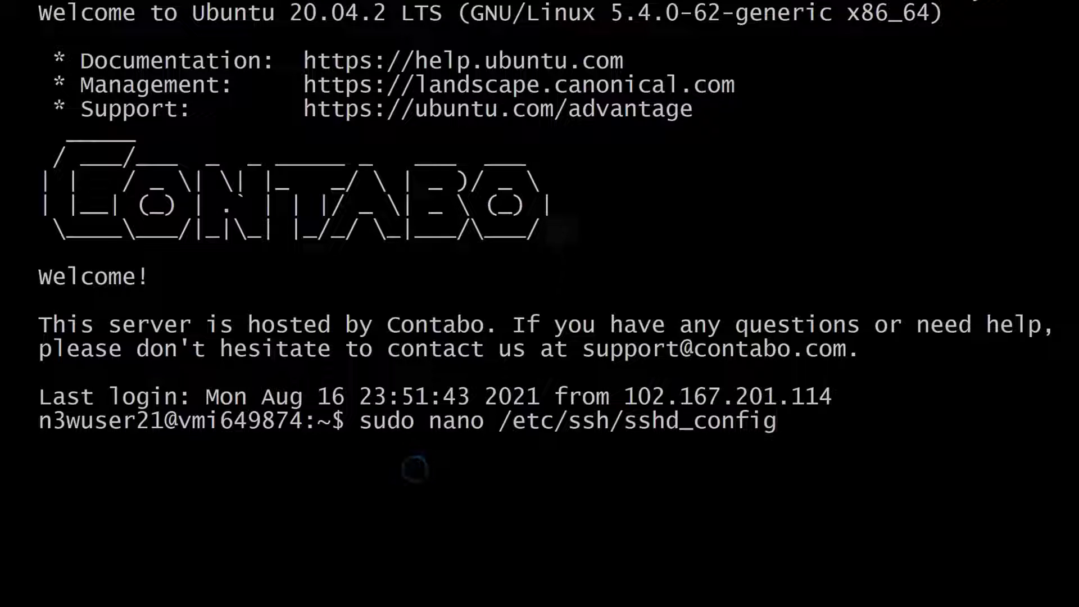
key("Return")
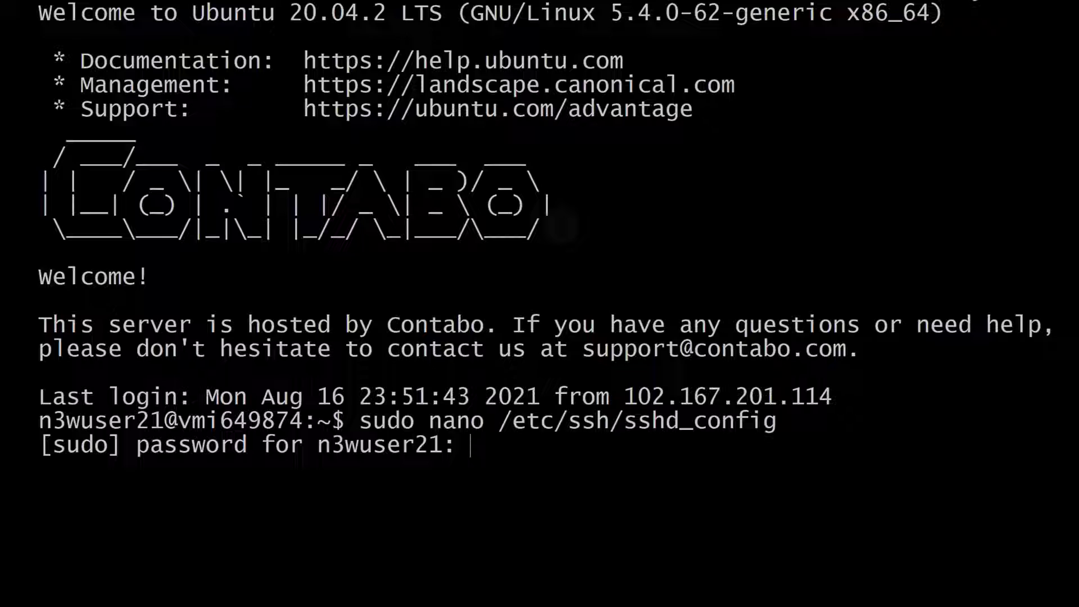
key("Return")
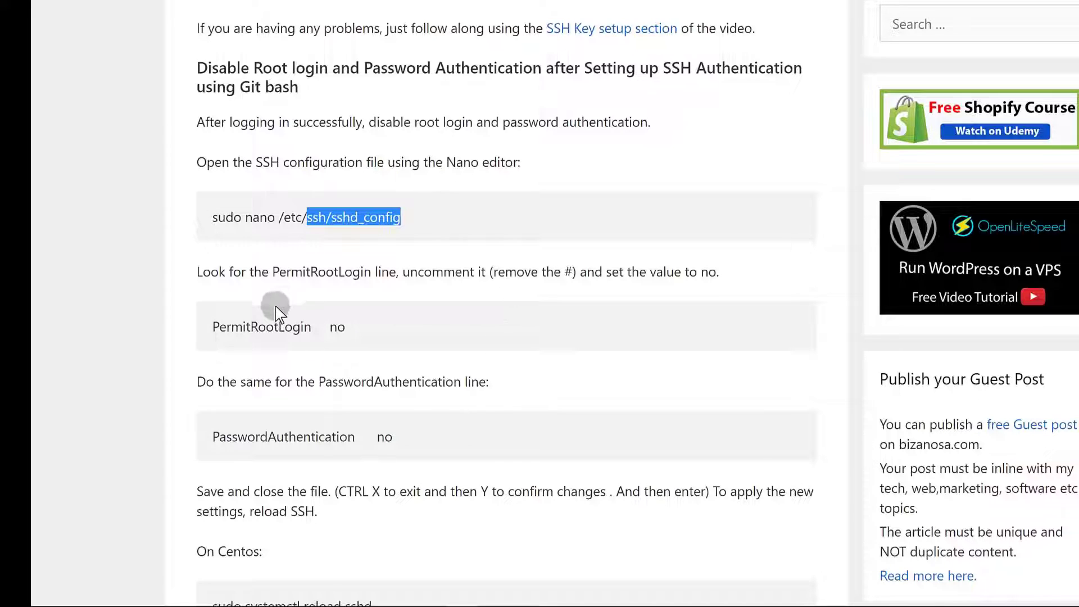
Select PermitRootLogin in the tutorial's code block for copying, after pointing out PasswordAuthentication and nano
left_click_drag(211, 321, 319, 332)
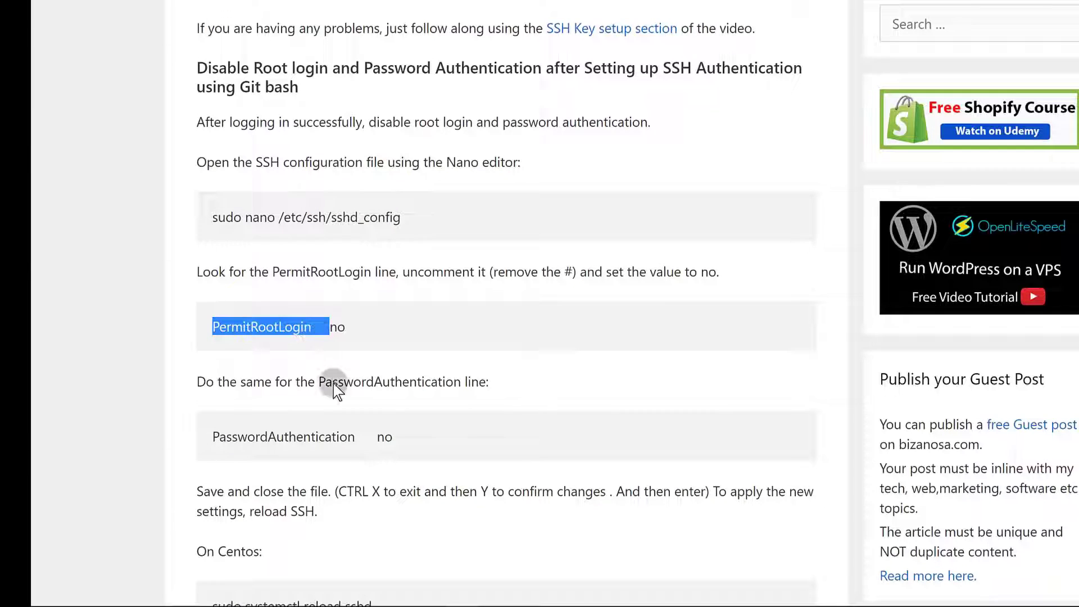
left_click_drag(214, 436, 381, 436)
left_click_drag(213, 324, 308, 336)
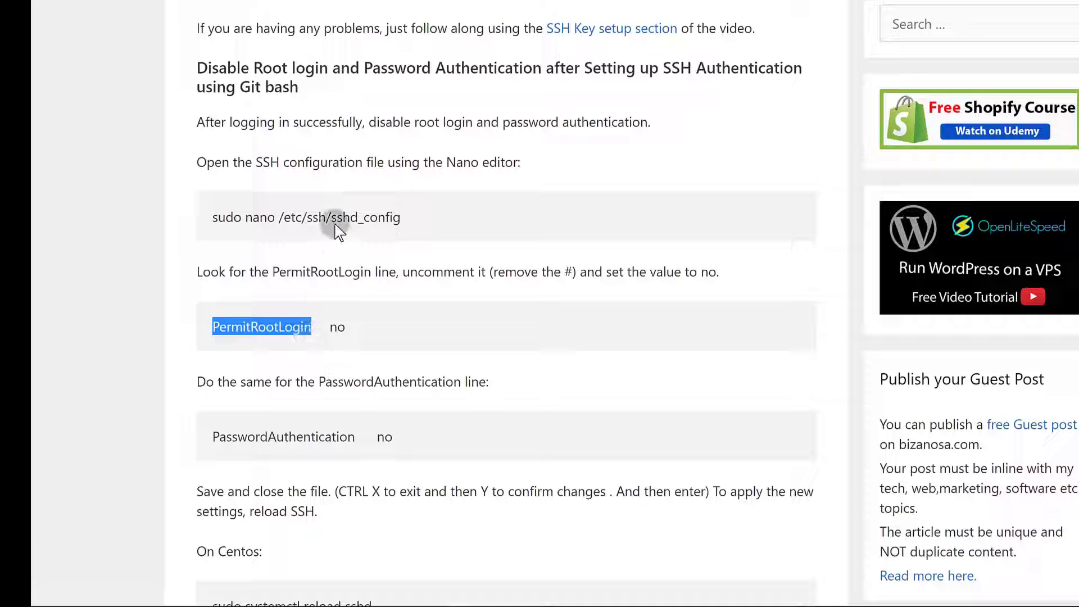
left_click_drag(243, 217, 272, 221)
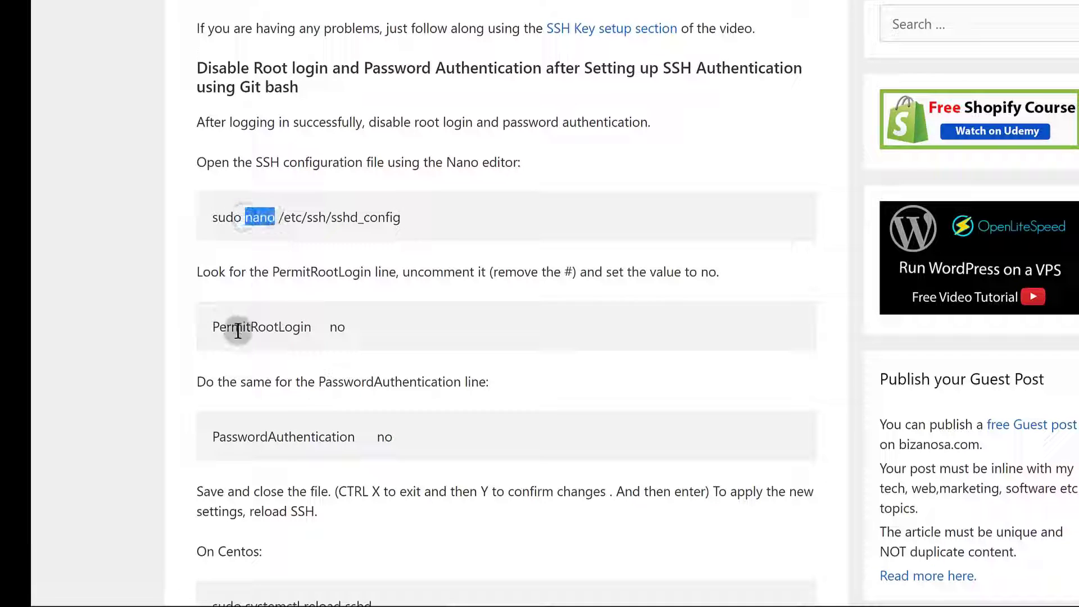
left_click_drag(213, 325, 309, 326)
right_click(303, 327)
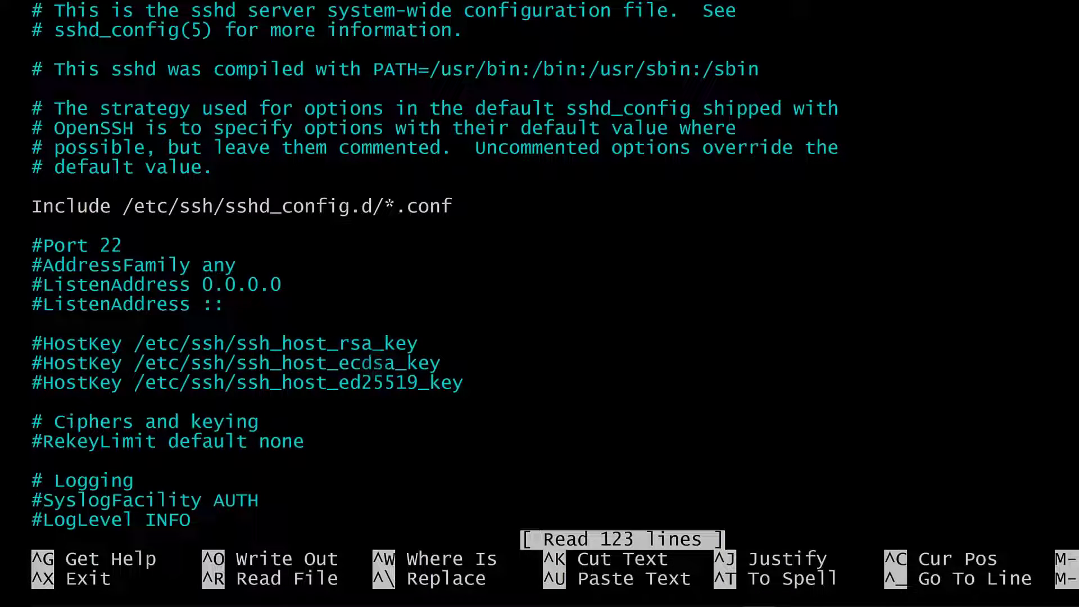
Find the PermitRootLogin line in sshd_config and change its value from yes to no
key("ctrl+w")
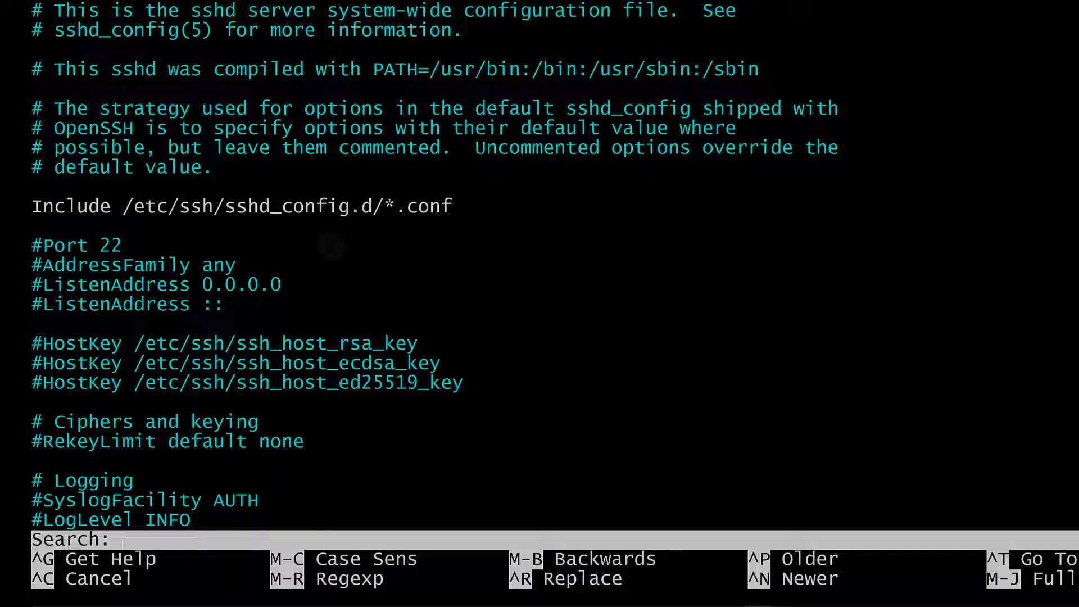
type("PermitRootLogin")
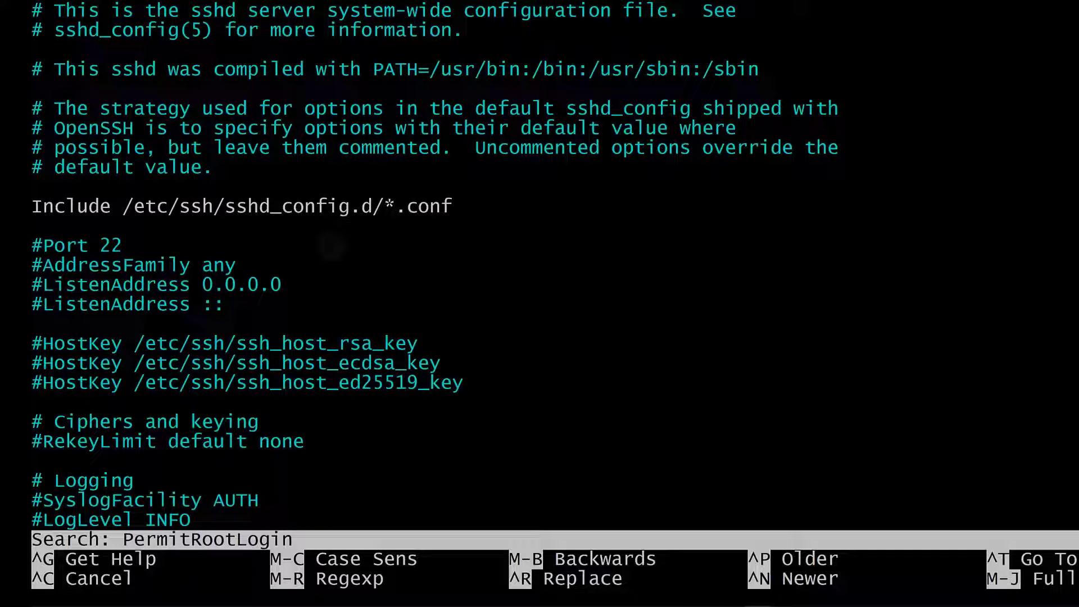
key("Return")
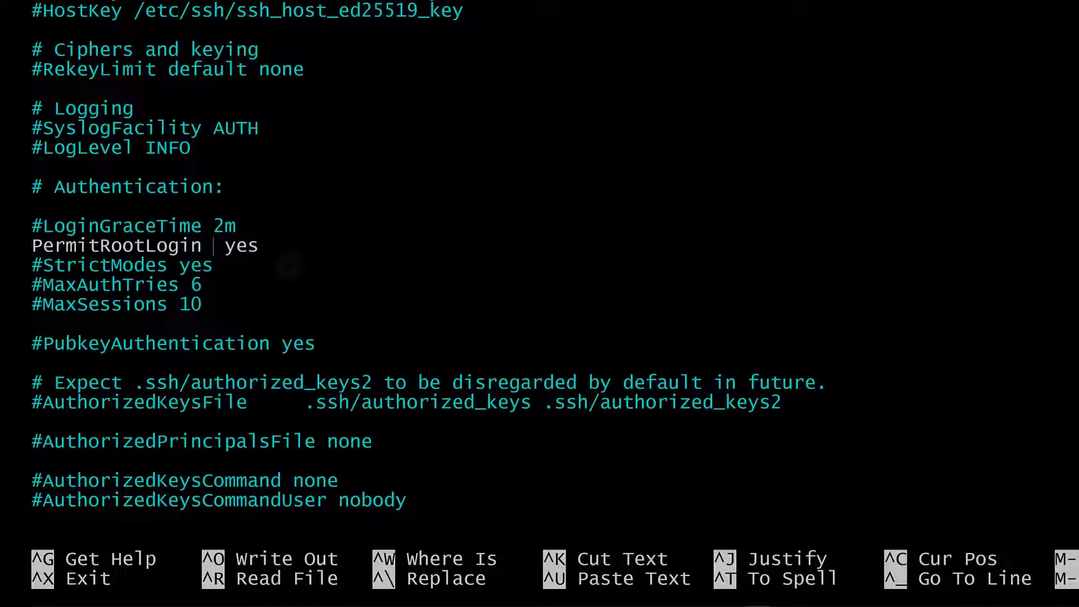
type("no")
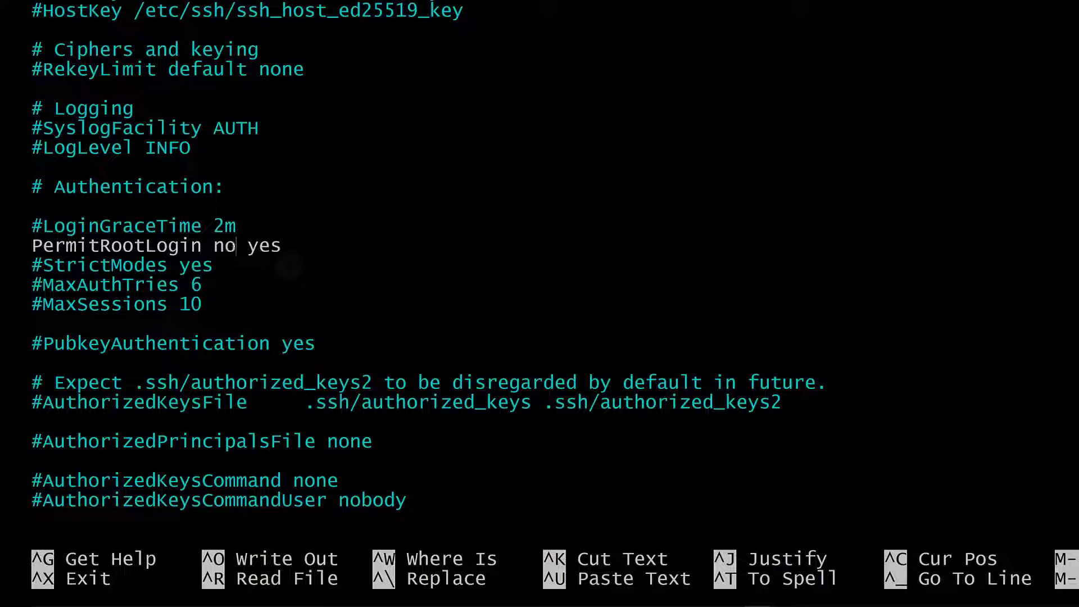
key("Delete")
key("Delete")
key("Delete")
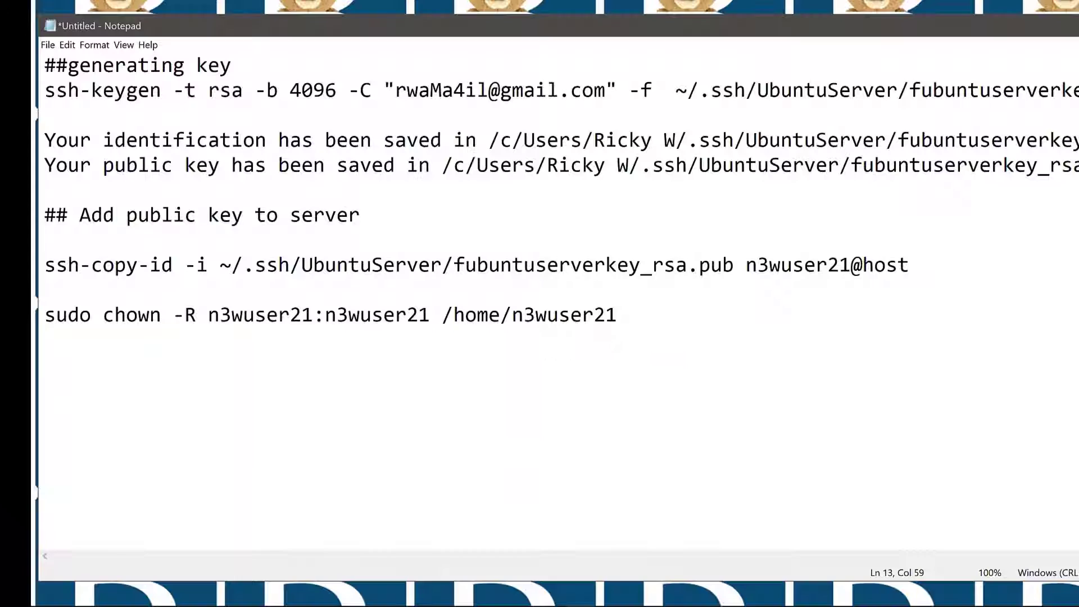
Copy the PasswordAuthentication setting name from the Edge tutorial and return to nano
left_click_drag(44, 365, 723, 365)
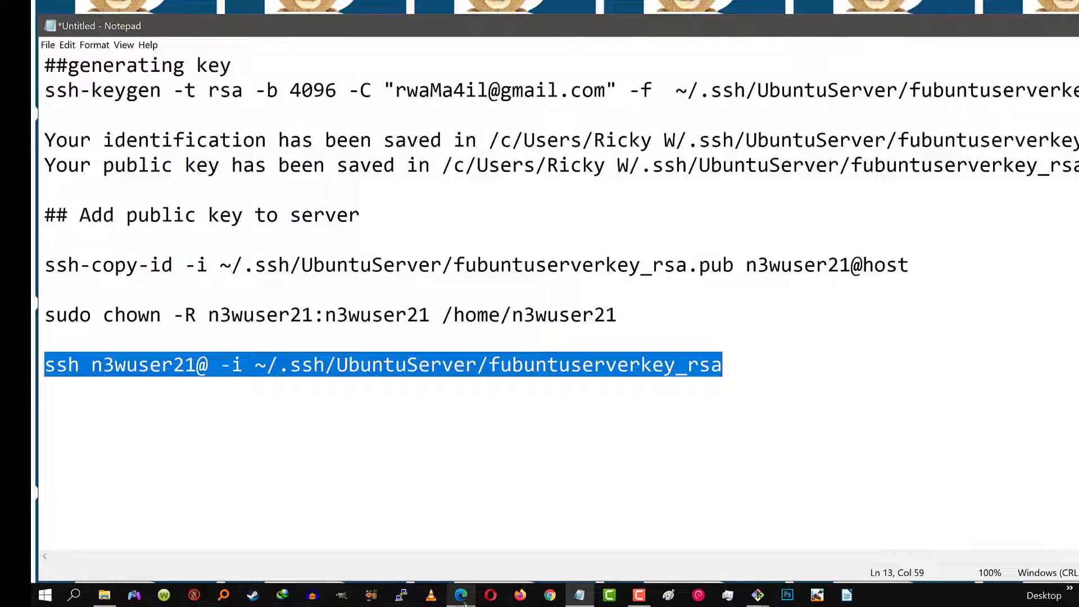
left_click(490, 599)
left_click_drag(213, 440, 356, 438)
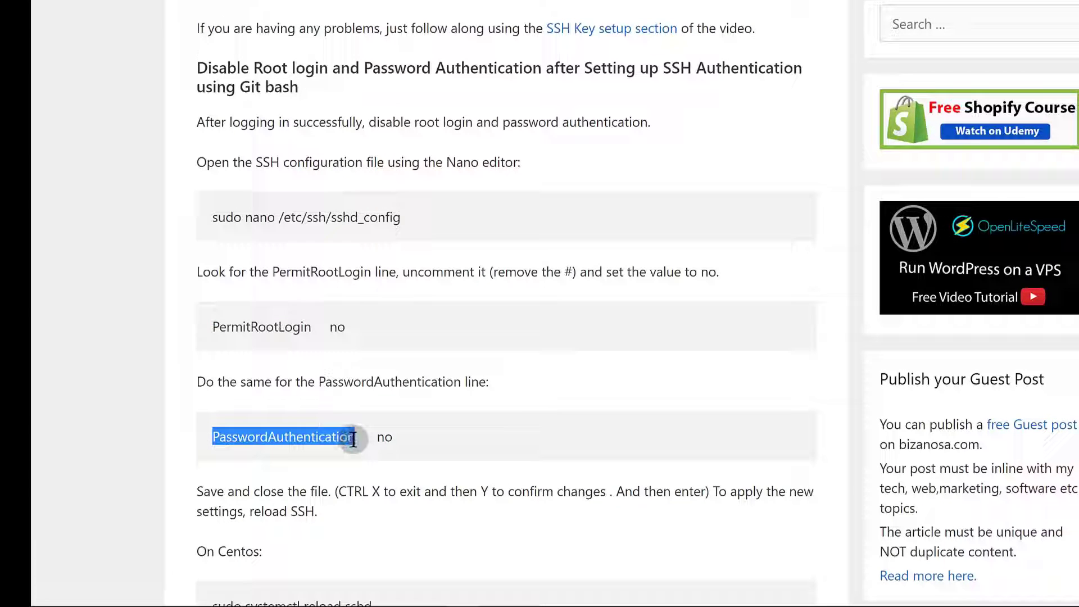
right_click(349, 437)
left_click(437, 122)
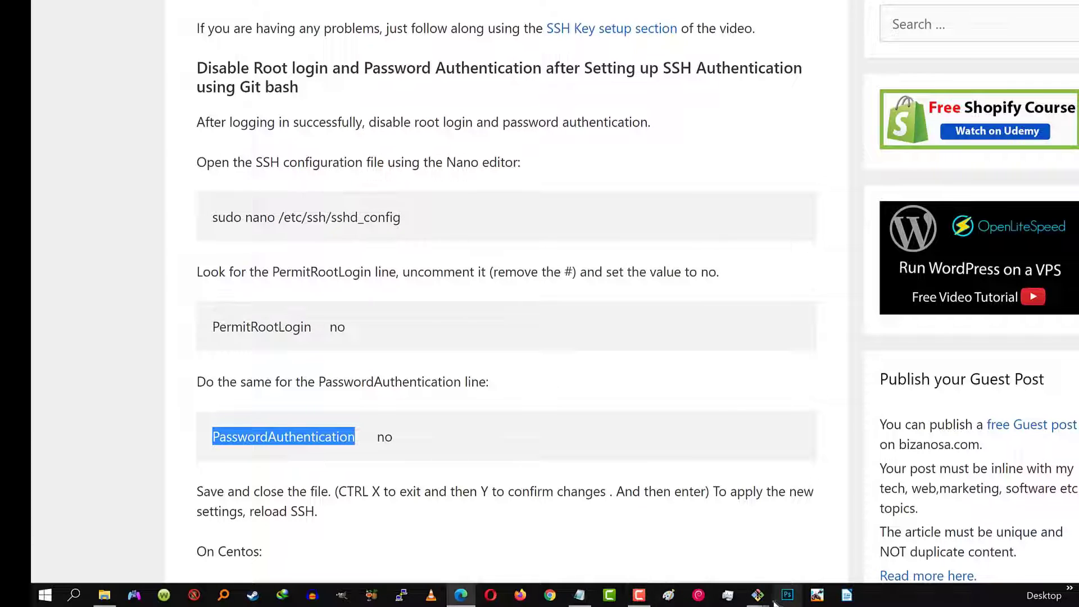
mouse_move(773, 593)
left_click(805, 555)
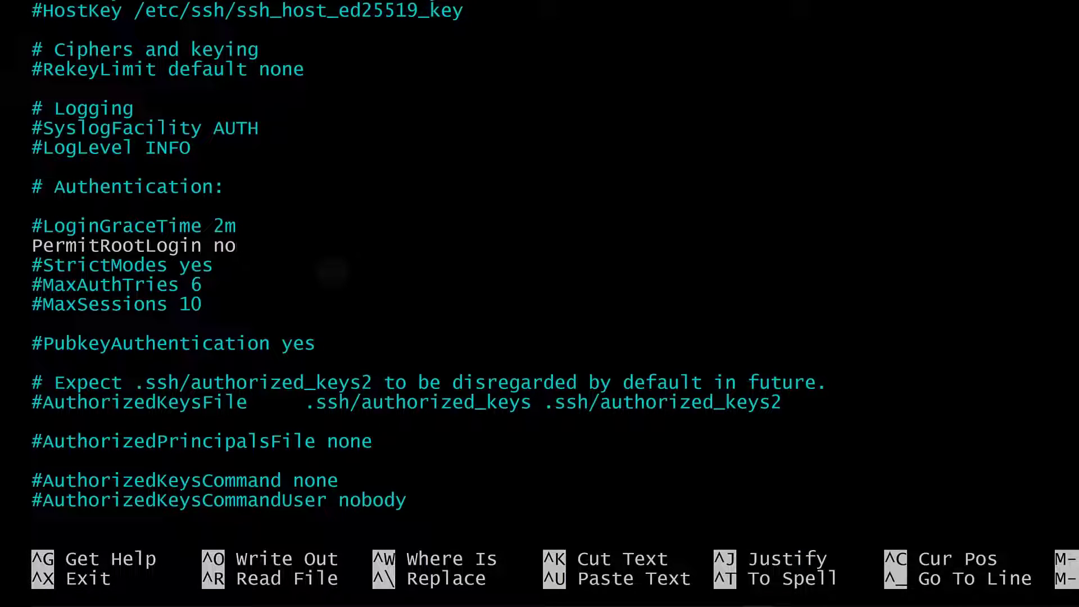
Search sshd_config for the PasswordAuthentication line
key("ctrl+w")
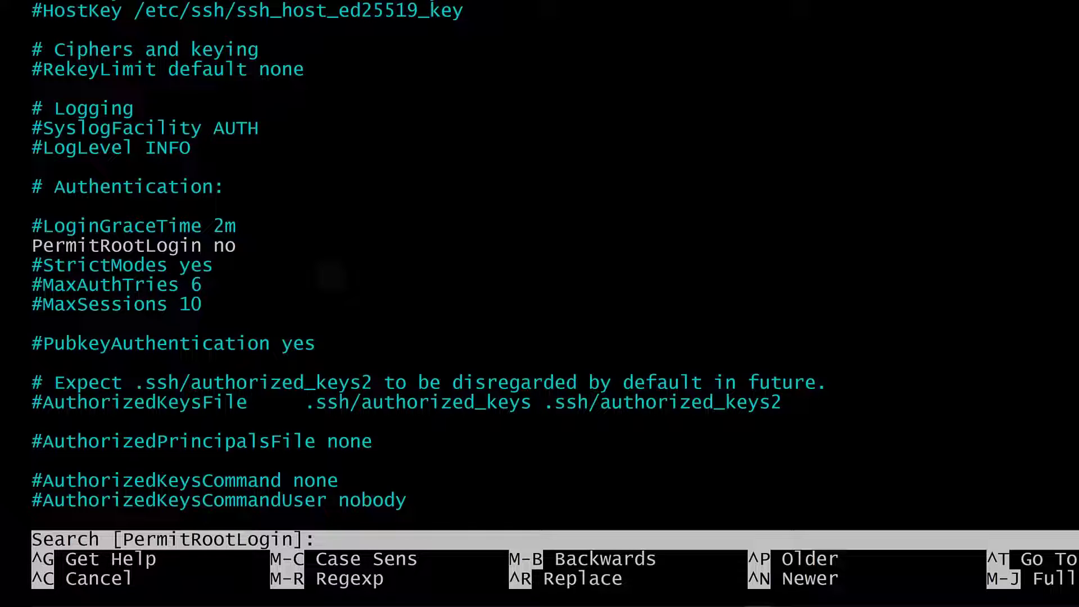
type("PasswordAuthentication")
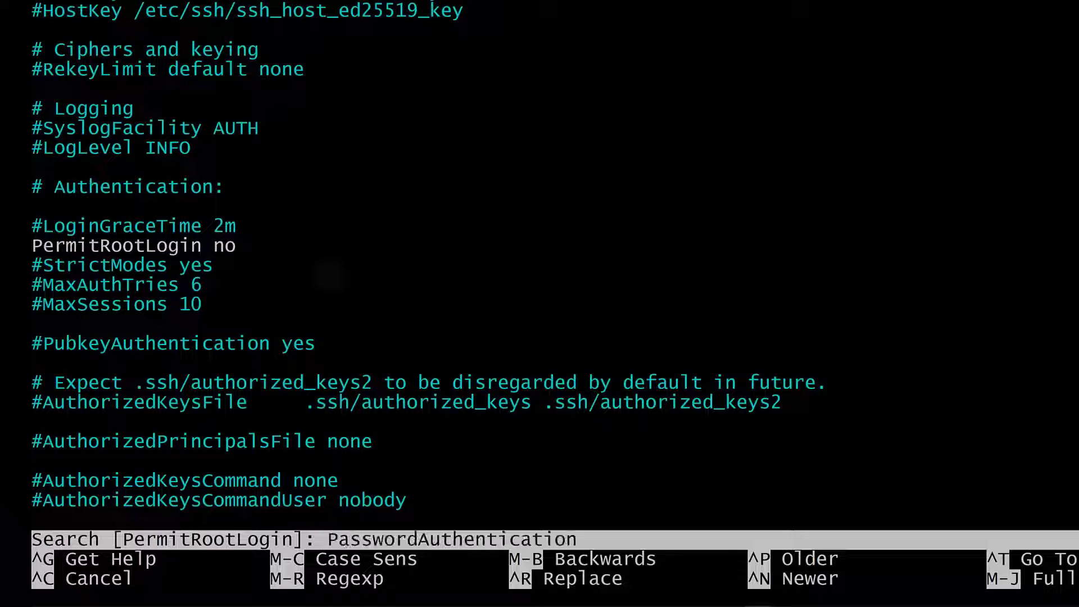
key("Return")
mouse_move(541, 601)
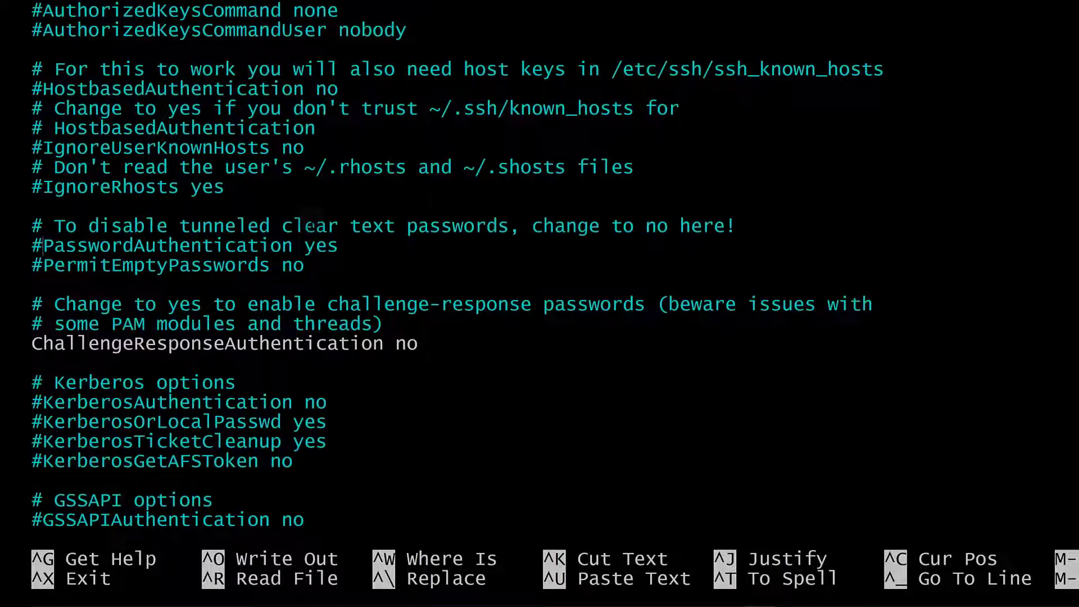
Uncomment the PasswordAuthentication line and change its value from yes to no
left_click_drag(339, 246, 66, 245)
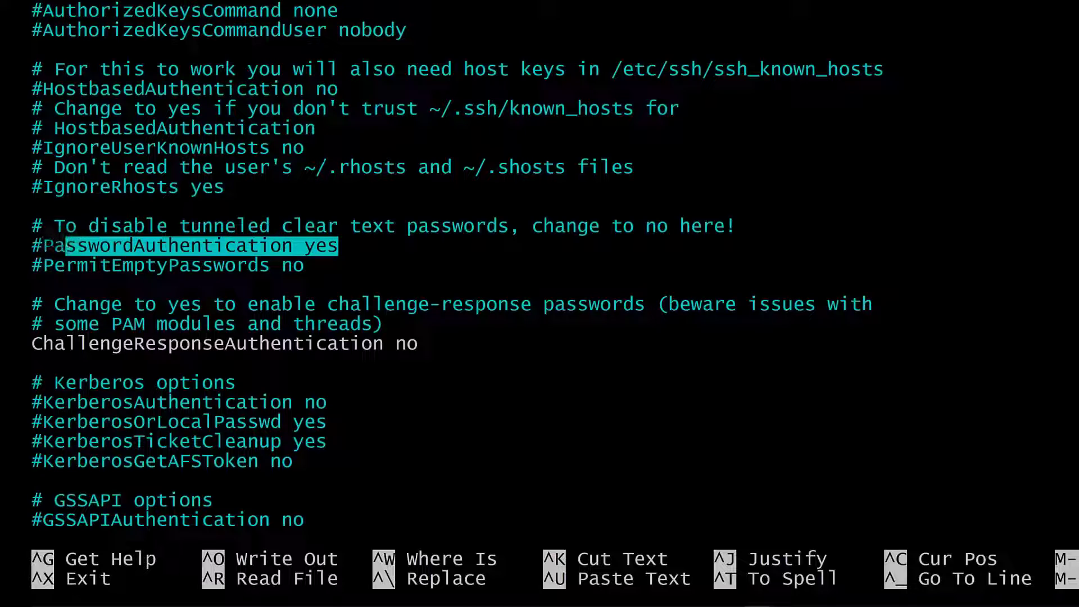
left_click(317, 325)
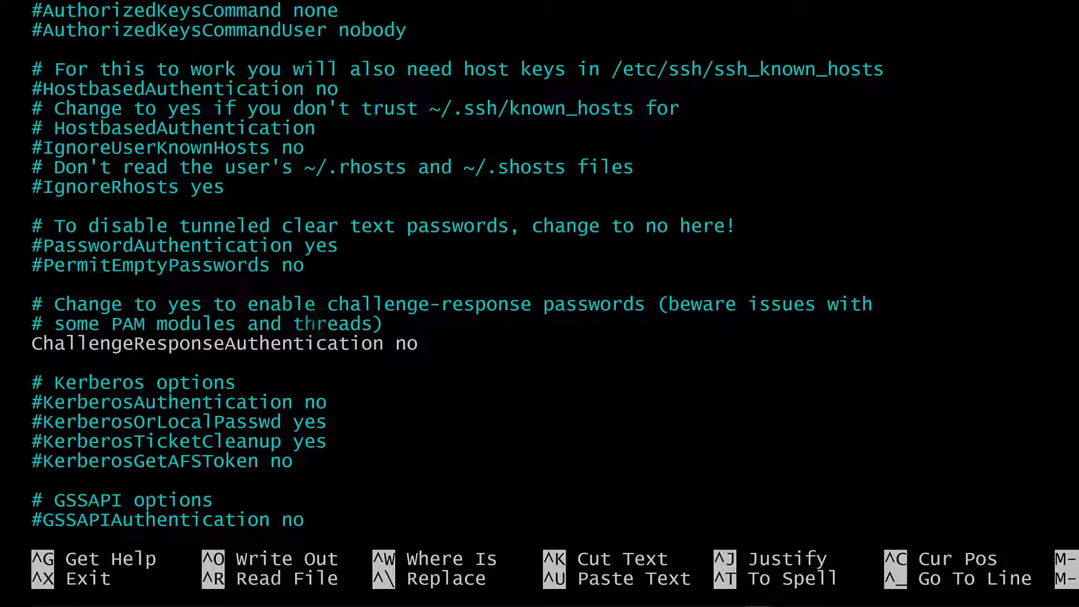
key("BackSpace")
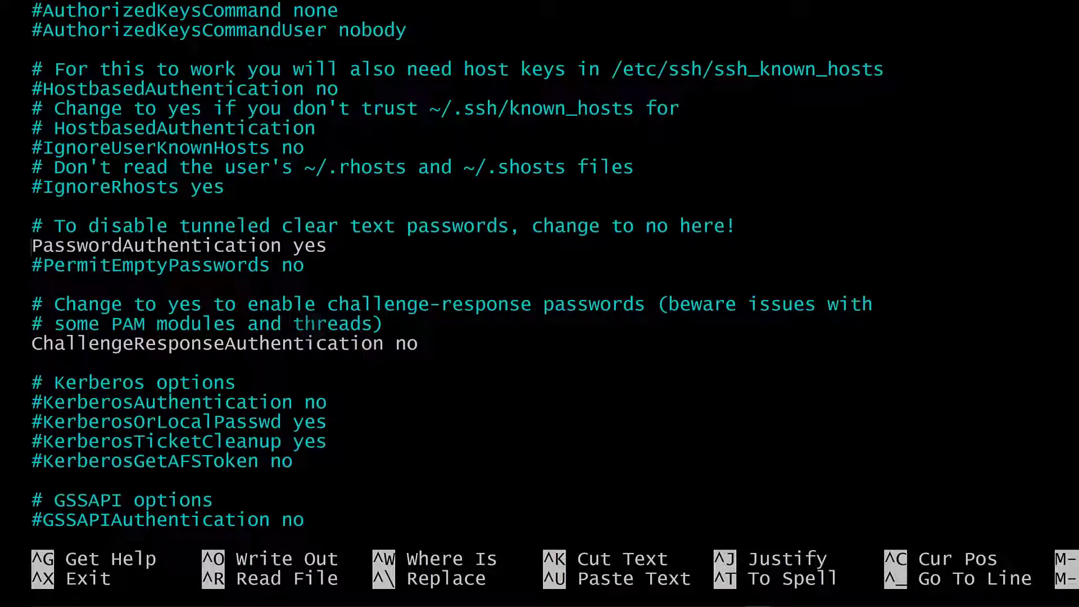
key("Right")
key("Right")
key("Right")
key("Right")
key("Right")
key("Right")
key("Right")
key("Right")
key("Right")
key("Right")
key("Right")
key("Right")
key("Right")
key("Right")
key("Right")
key("Right")
key("Right")
key("Right")
key("Right")
key("Right")
key("Left")
key("Left")
key("Left")
type("no")
key("Delete")
key("Delete")
key("Delete")
left_click(32, 207)
scroll(225, 187, "up", 3)
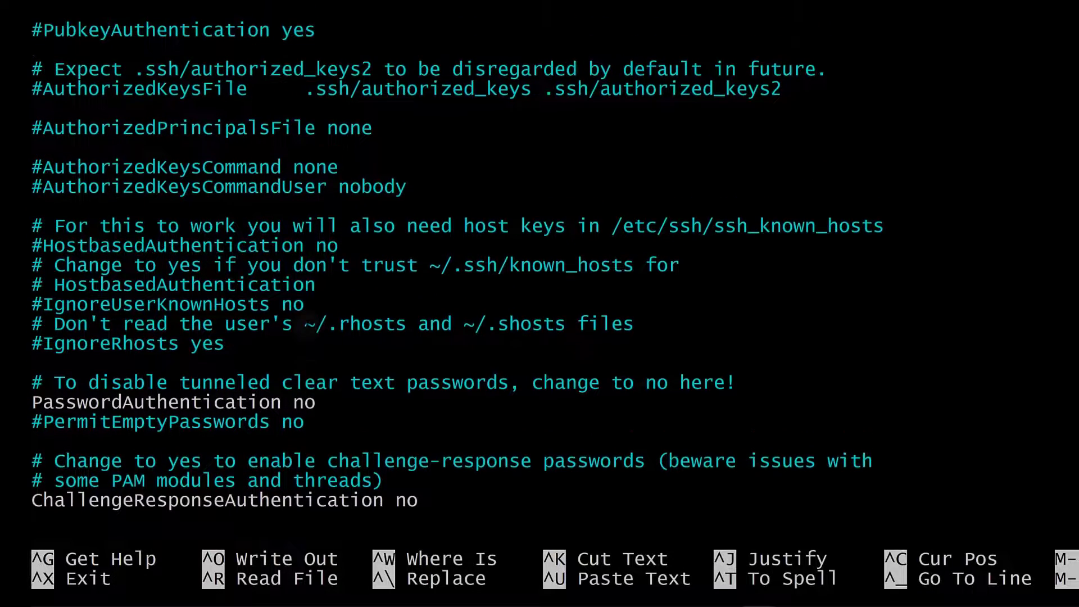
scroll(457, 264, "up", 4)
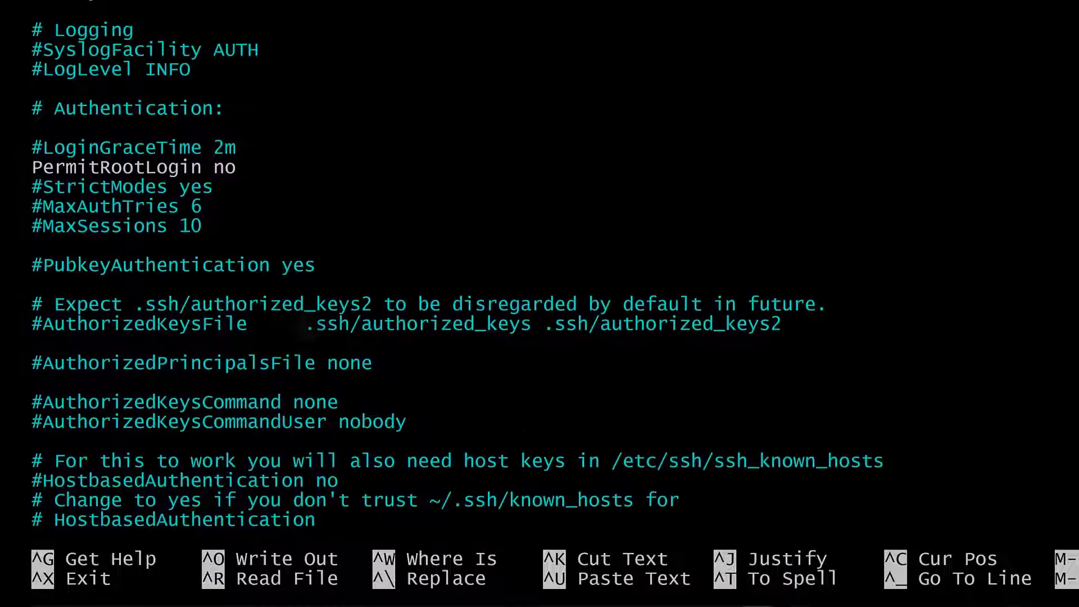
scroll(308, 329, "up", 2)
Write the changes to /etc/ssh/sshd_config and exit nano back to the shell
key("Down")
key("Down")
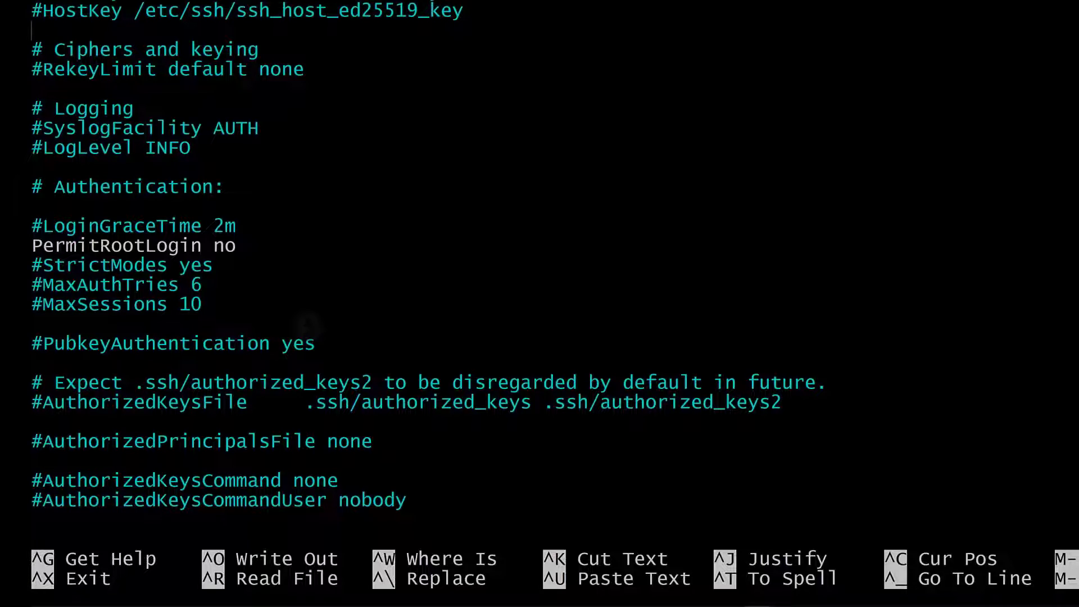
key("Down")
key("Down")
key("Down")
key("Down")
key("Down")
key("Down")
key("Down")
key("Down")
key("Down")
key("Down")
key("Down")
key("Down")
key("Down")
key("Up")
key("ctrl+x")
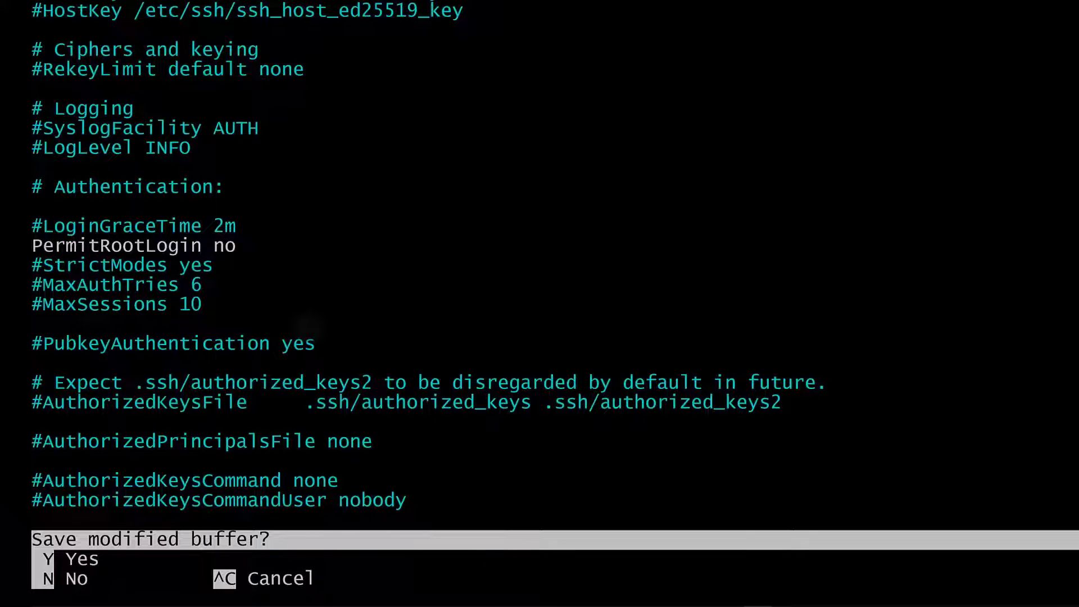
key("y")
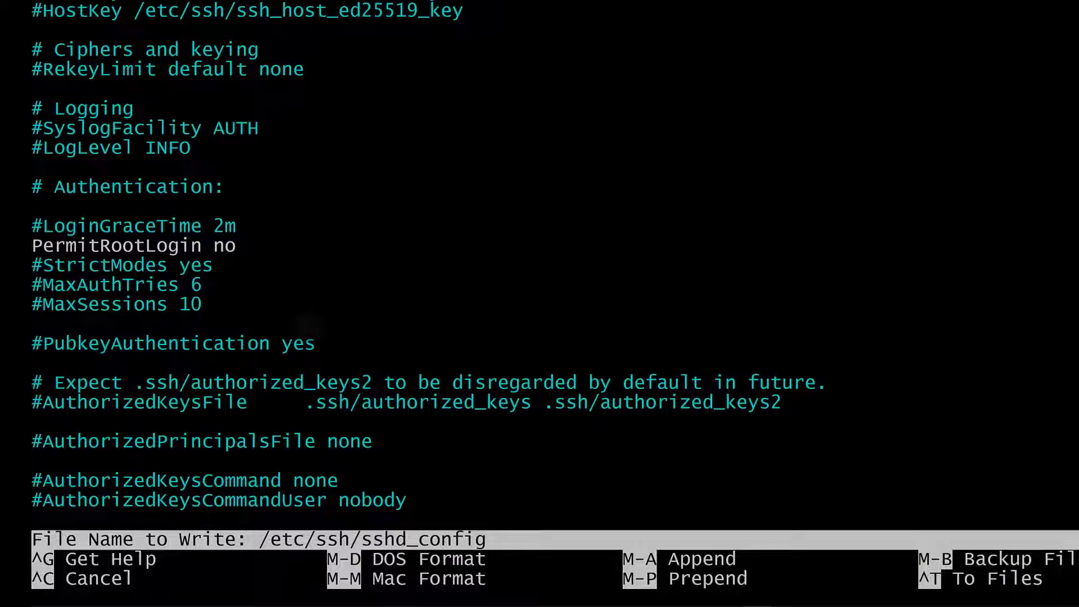
key("Return")
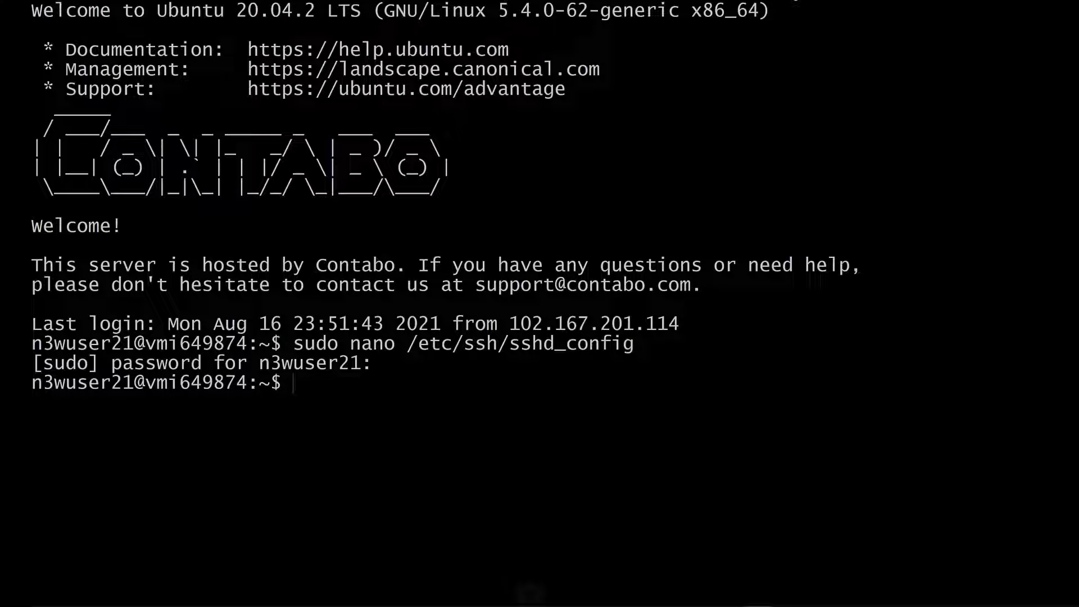
Copy the Debian/Ubuntu command 'sudo service ssh restart' from the Edge tutorial
key("super")
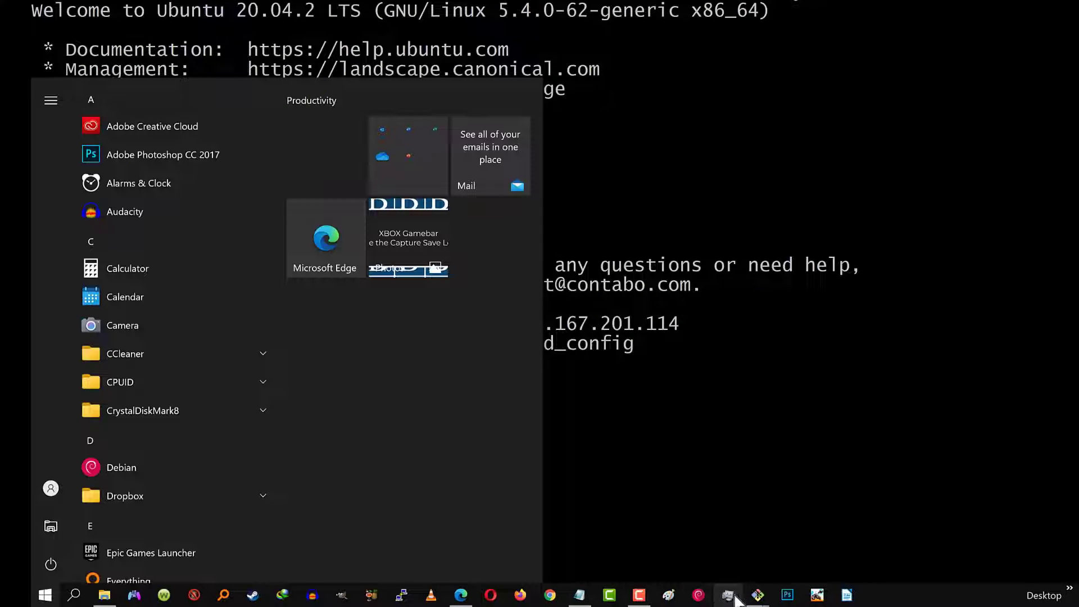
left_click(461, 595)
scroll(312, 427, "down", 3)
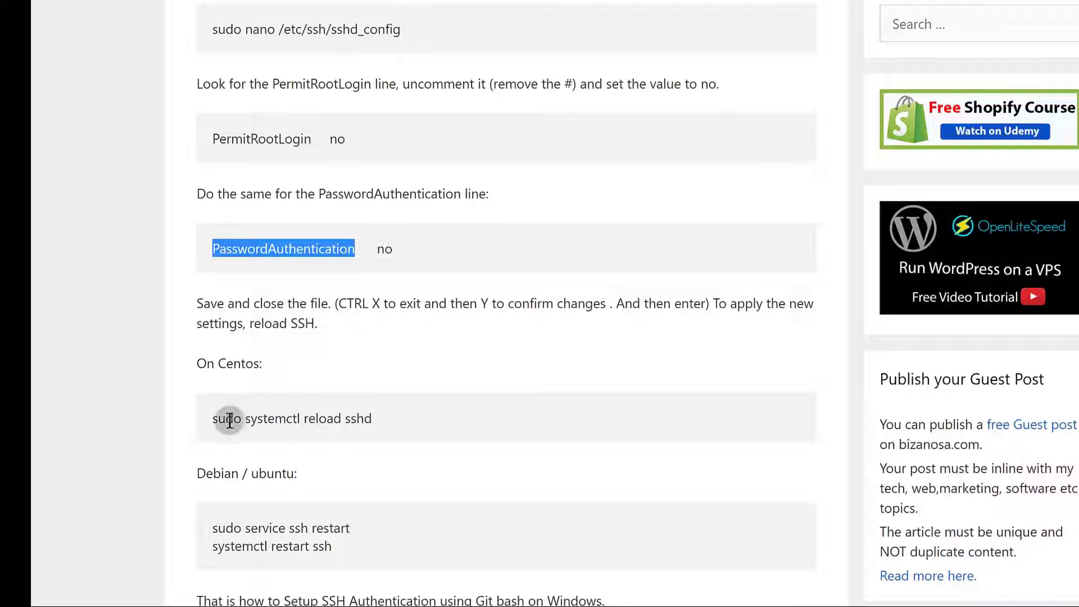
scroll(233, 436, "down", 2)
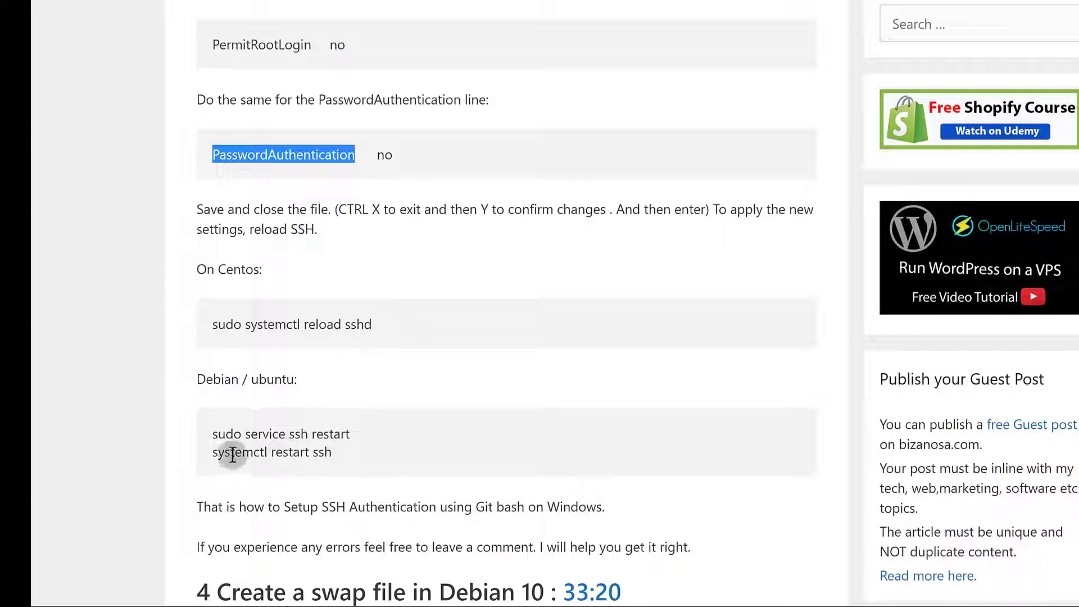
left_click_drag(212, 436, 343, 430)
right_click(343, 430)
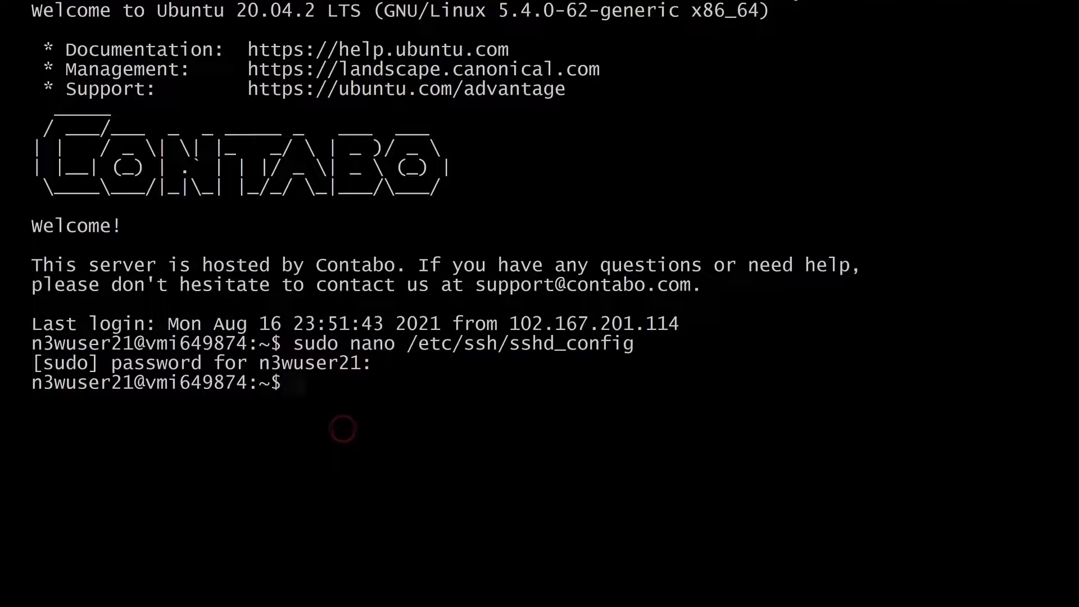
Paste and run sudo service ssh restart at the server prompt
key("ctrl+v")
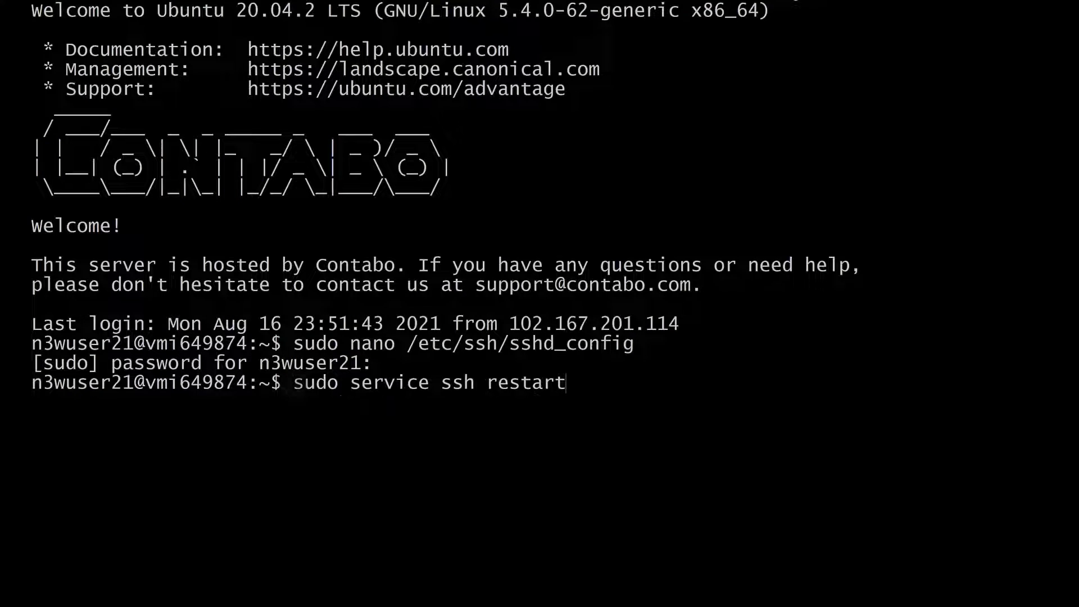
key("Return")
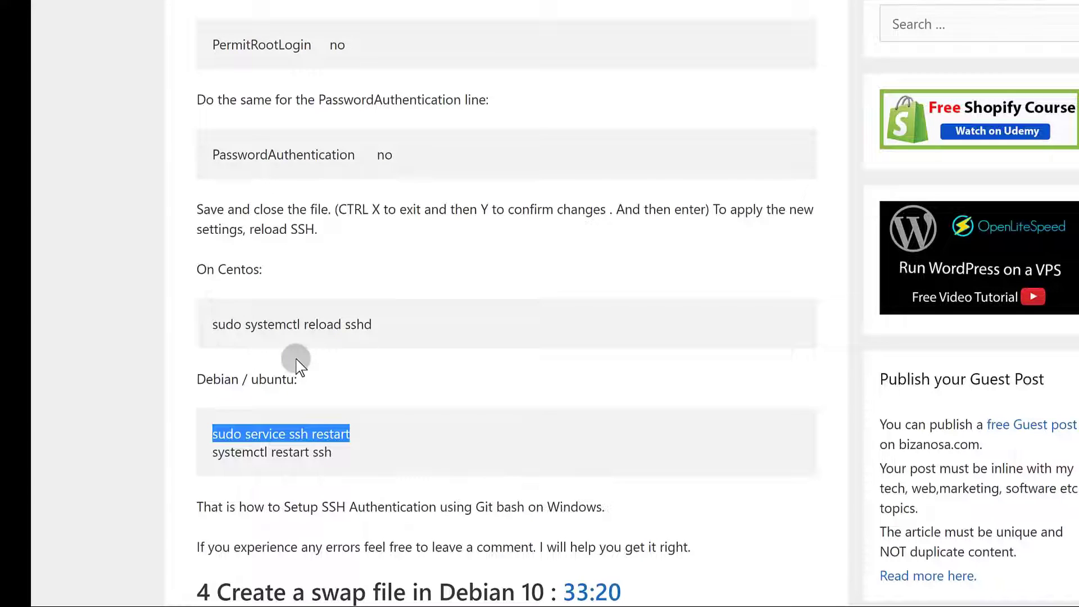
scroll(381, 289, "up", 20)
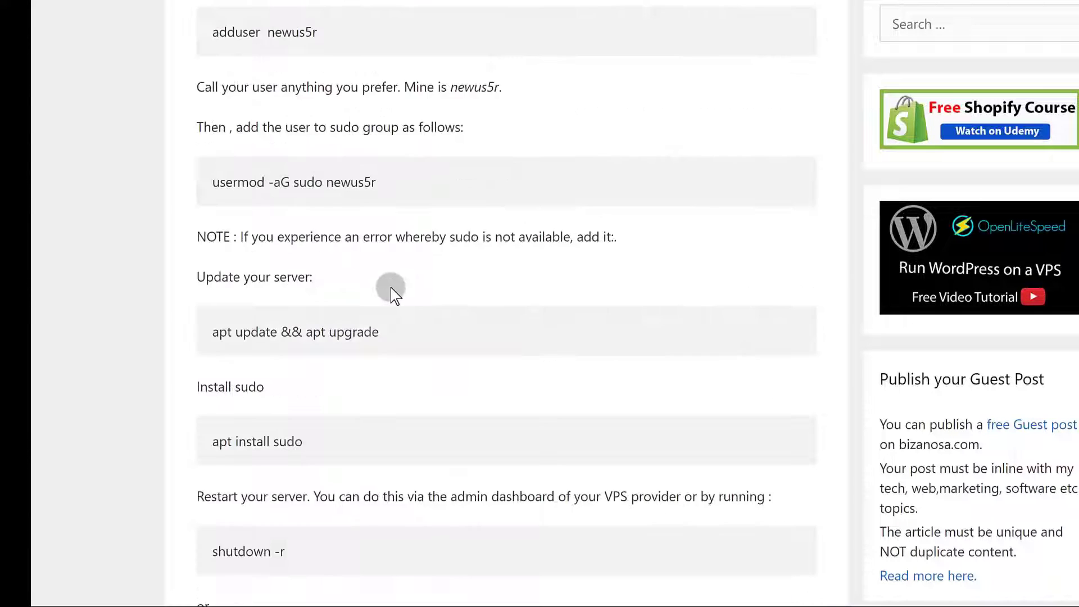
scroll(391, 290, "up", 10)
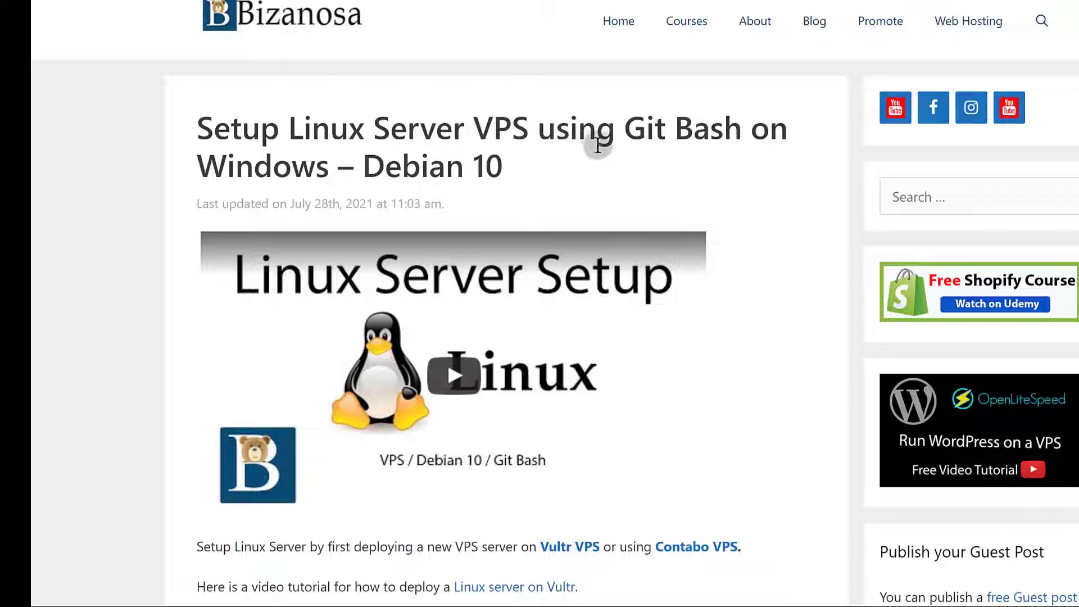
Scroll the tutorial and close the accidentally opened site search box
scroll(470, 279, "down", 20)
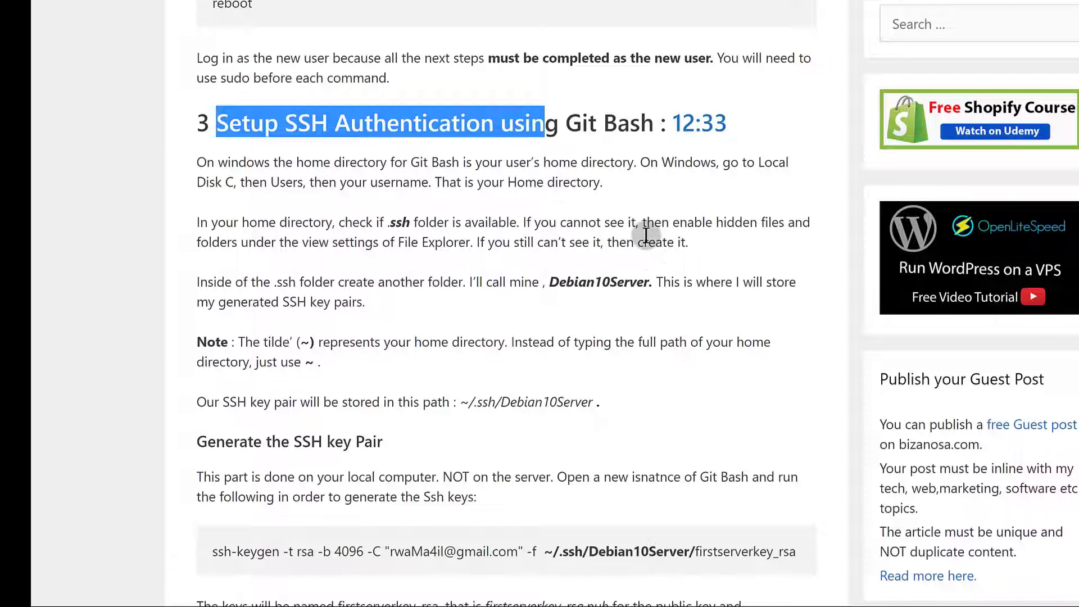
scroll(646, 236, "up", 15)
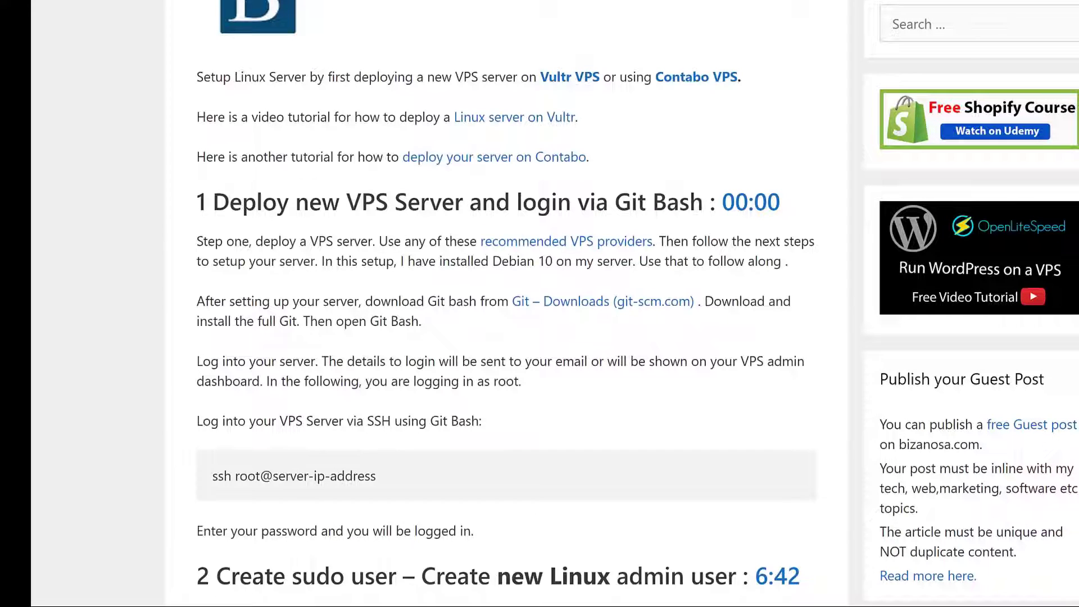
scroll(506, 304, "up", 8)
left_click(1042, 21)
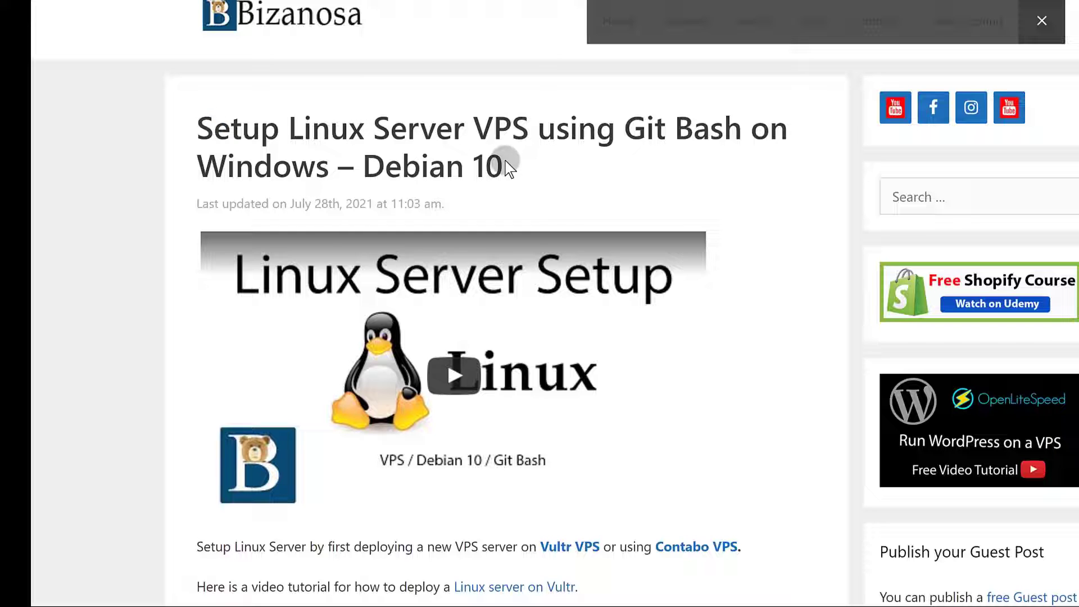
left_click(1040, 23)
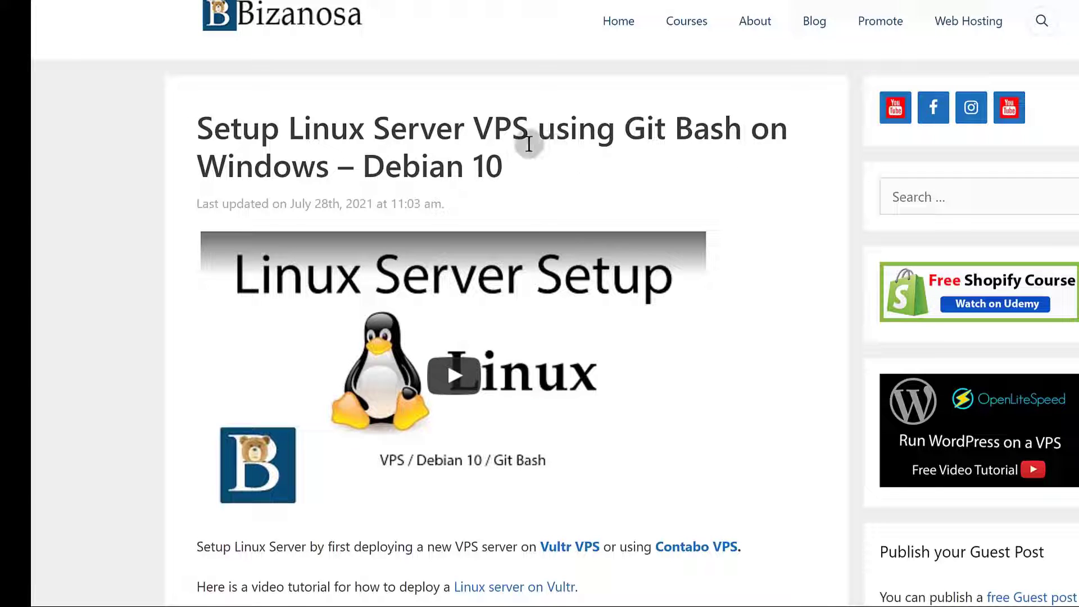
Scroll down to section 4, 'Create a swap file in Debian 10', highlighting its heading
scroll(529, 145, "down", 8)
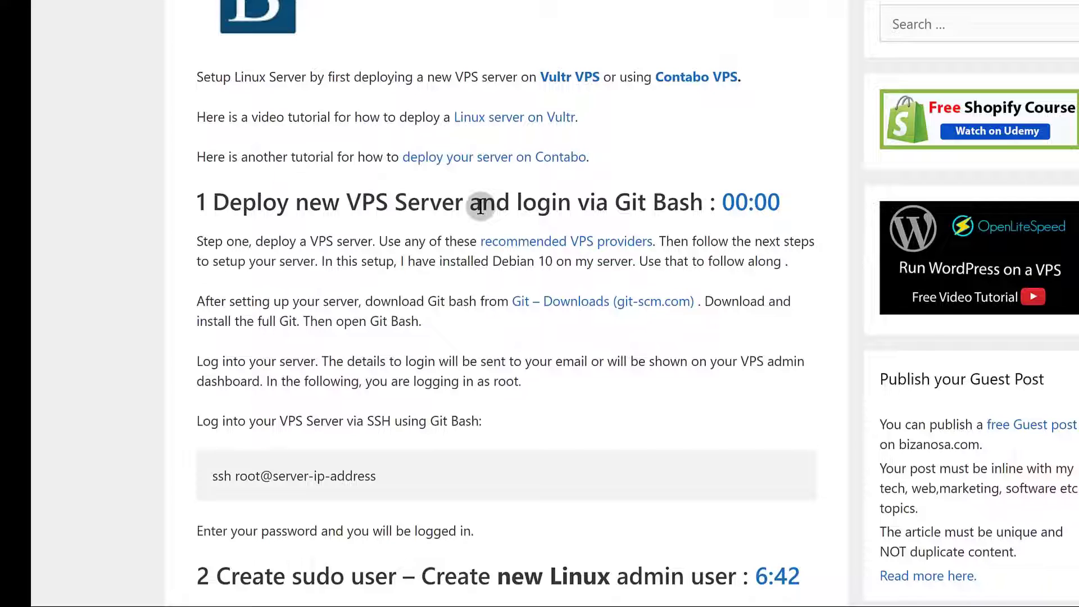
scroll(439, 208, "down", 3)
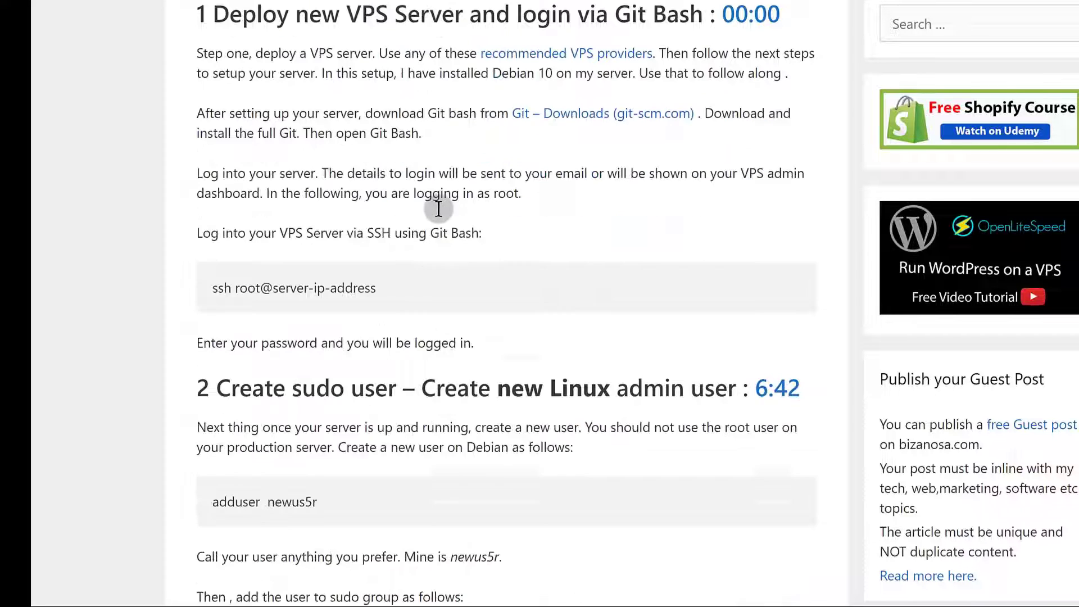
scroll(439, 209, "down", 2)
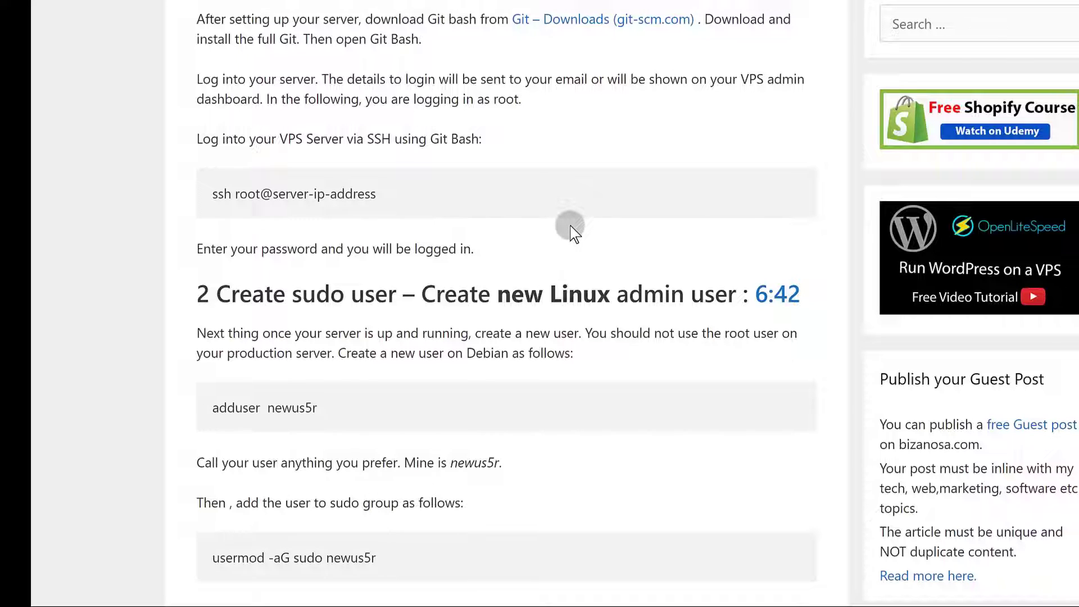
scroll(656, 410, "down", 15)
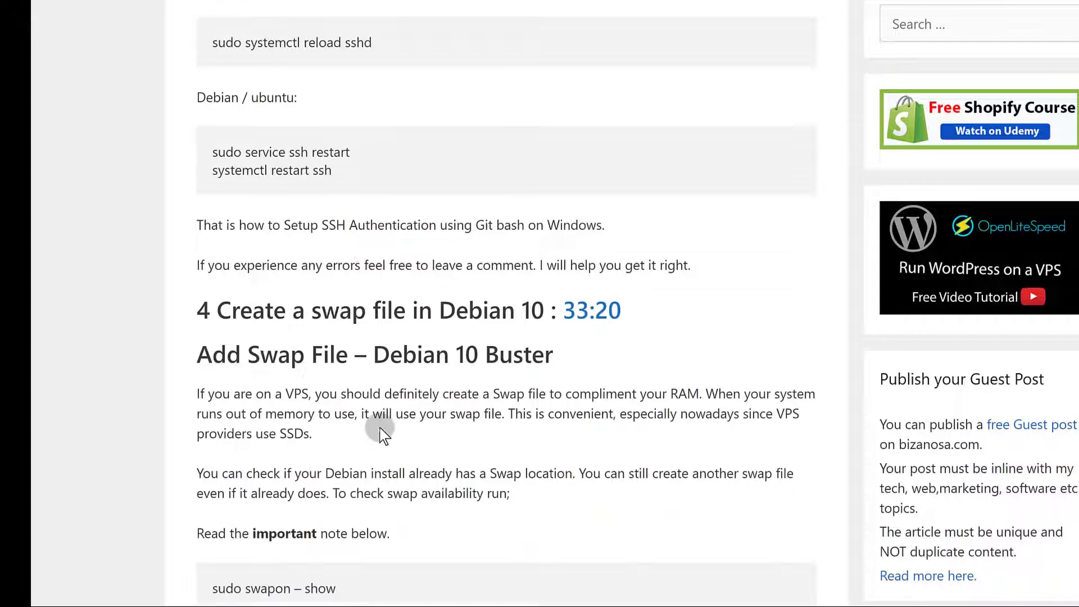
scroll(382, 436, "down", 2)
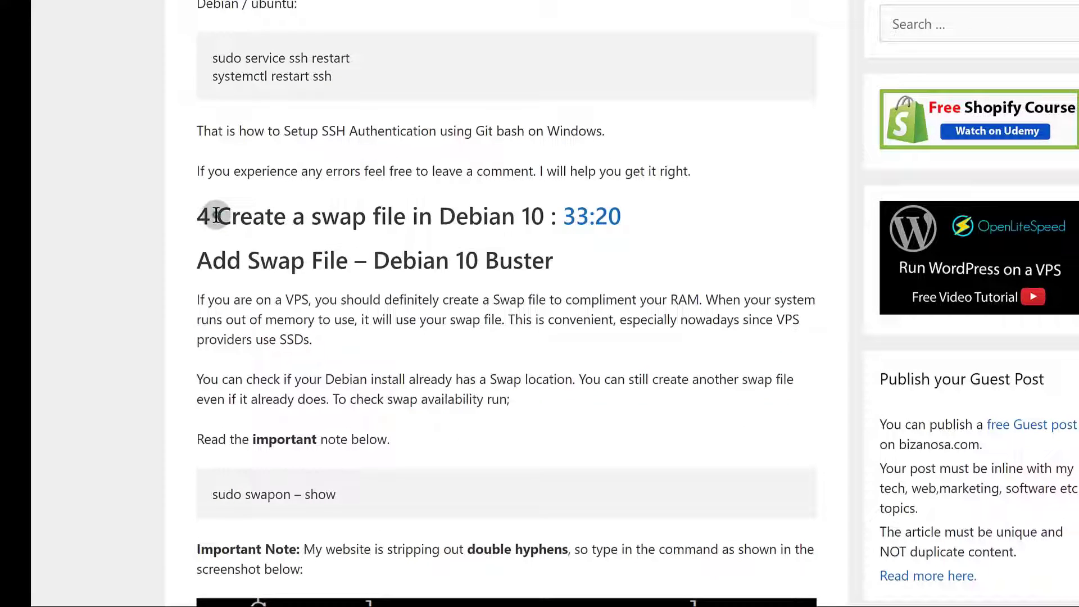
left_click_drag(217, 216, 506, 219)
left_click(505, 221)
left_click_drag(438, 214, 554, 222)
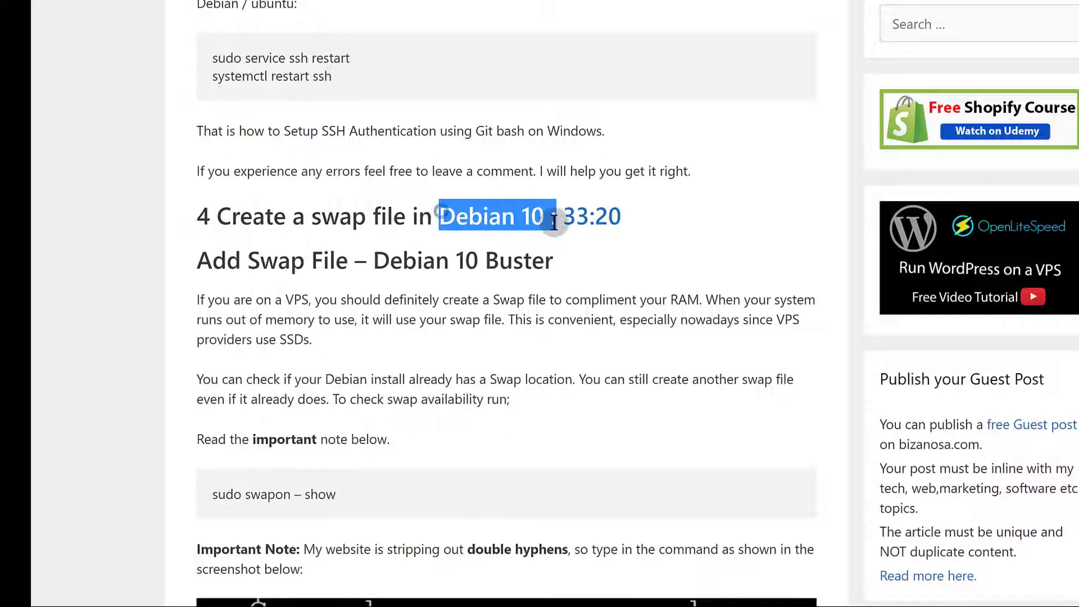
scroll(338, 332, "down", 8)
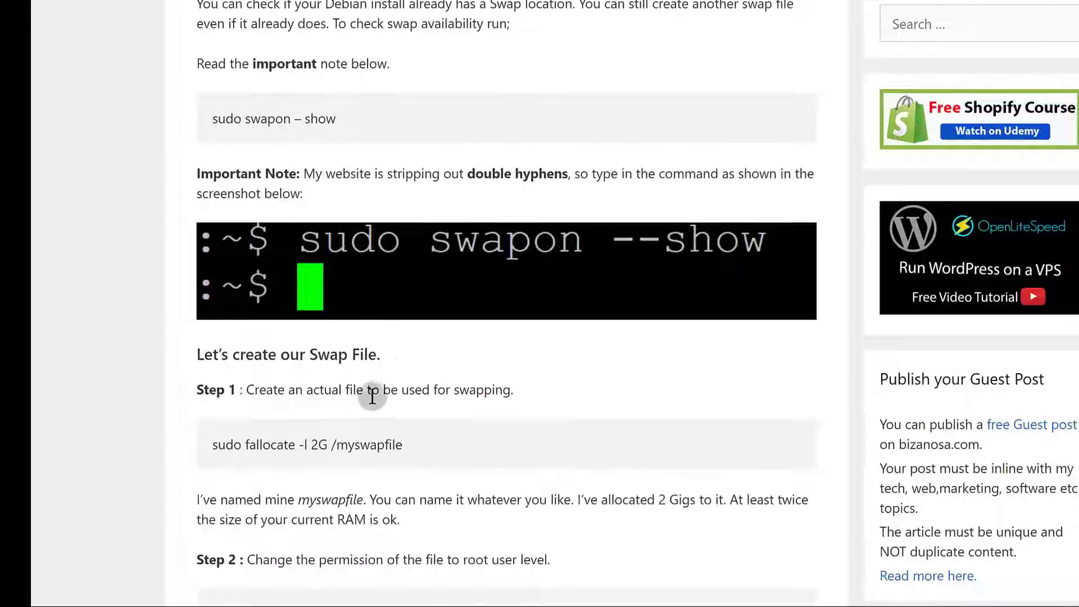
scroll(372, 397, "down", 10)
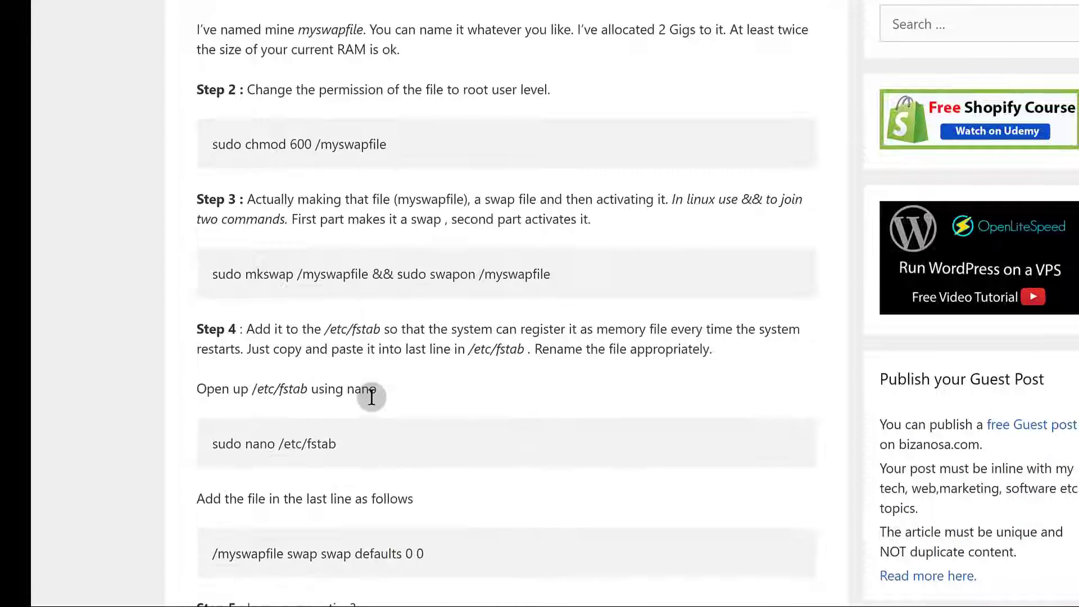
scroll(371, 397, "down", 6)
scroll(372, 399, "down", 2)
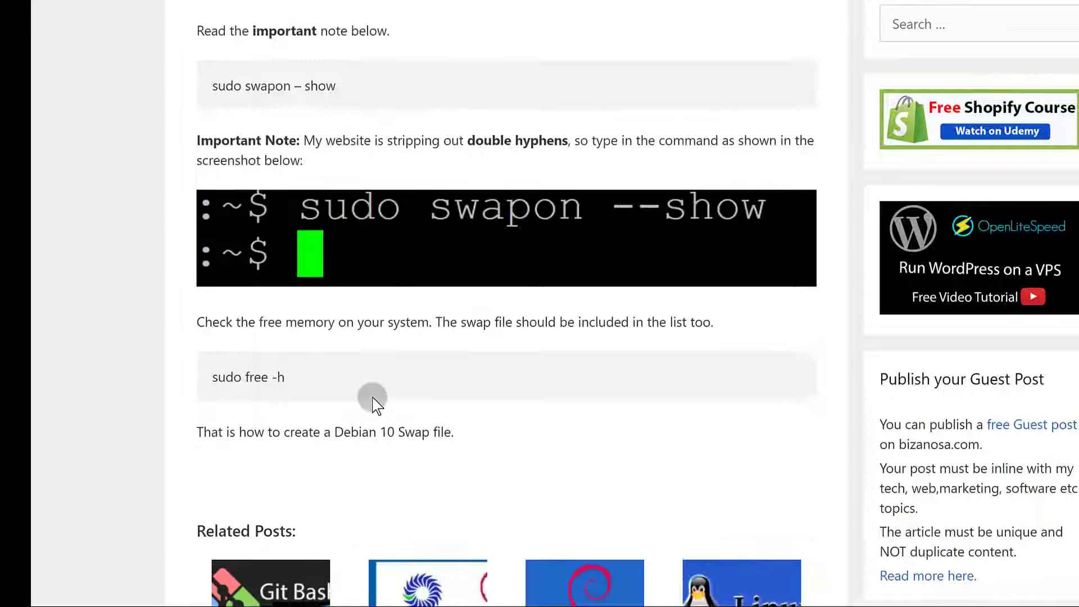
scroll(372, 399, "up", 20)
scroll(372, 397, "up", 7)
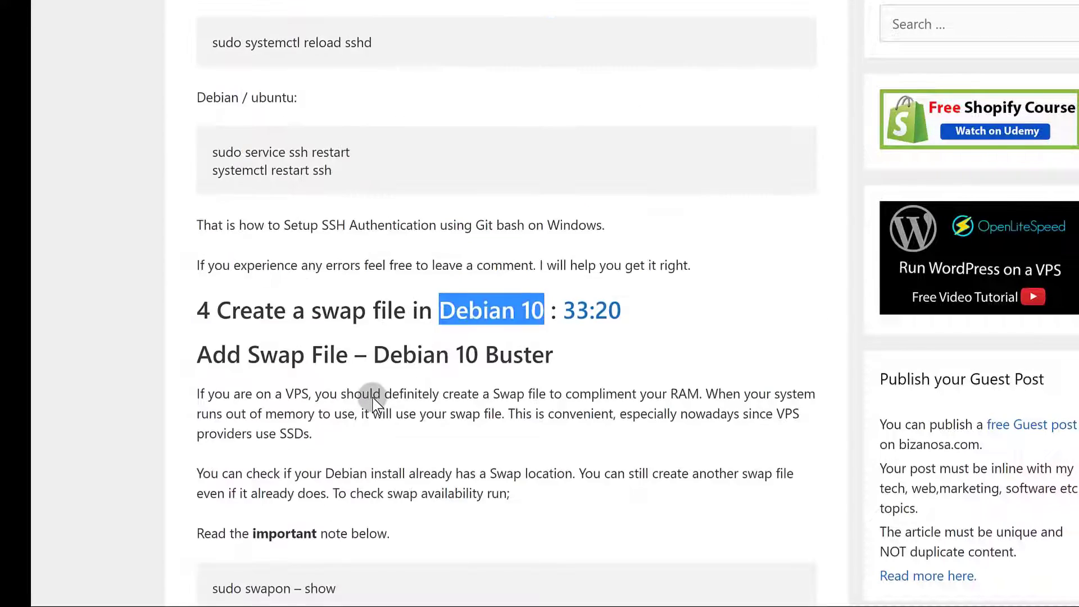
scroll(373, 398, "down", 4)
scroll(373, 397, "down", 2)
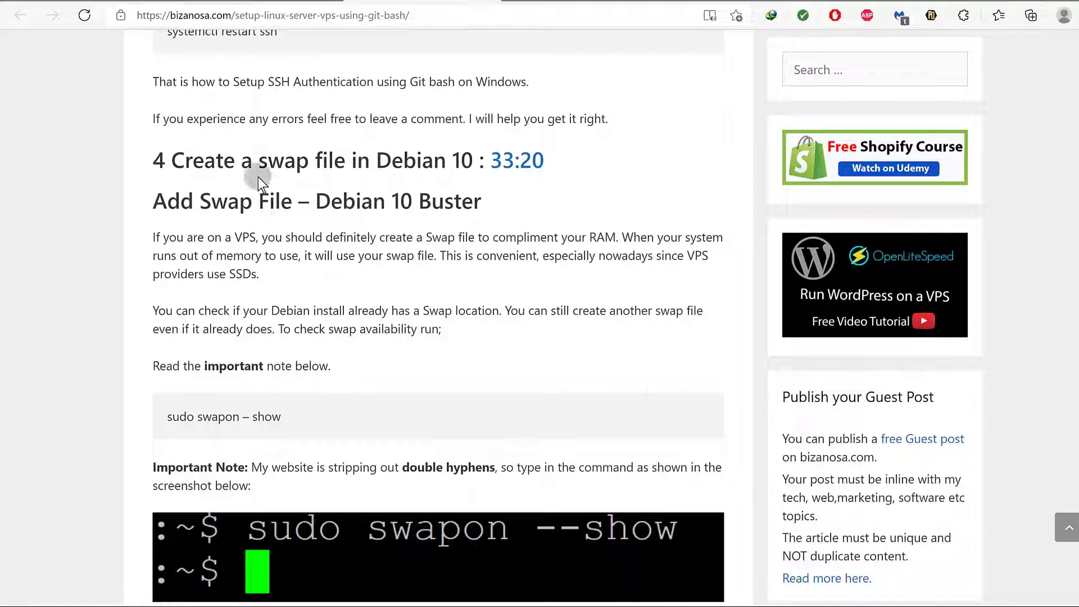
Highlight 'swap file' in the section 4 heading of the tutorial
left_click_drag(242, 161, 350, 155)
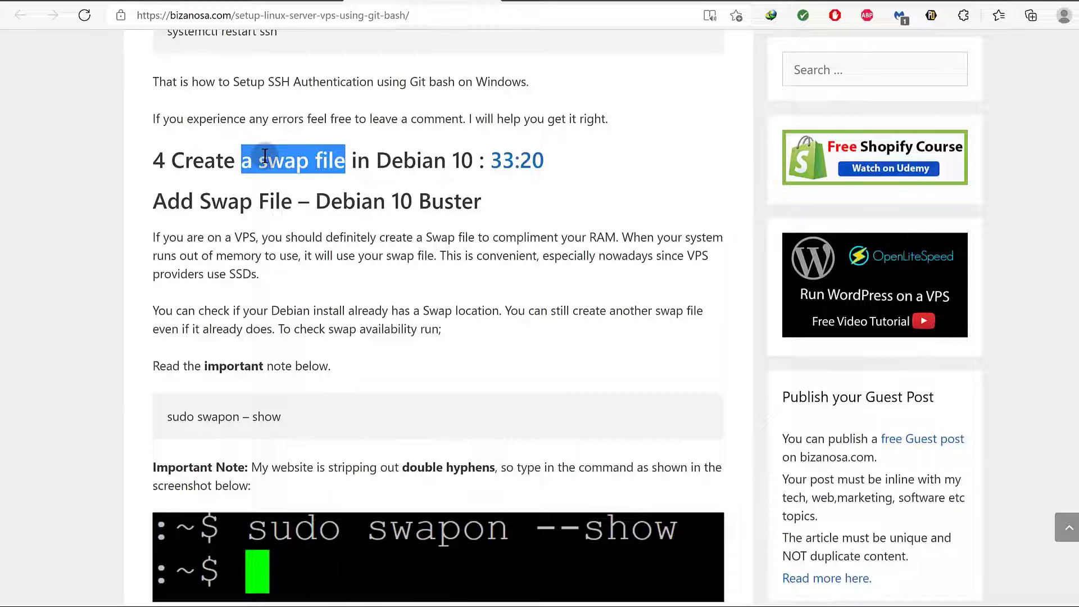
left_click(301, 163)
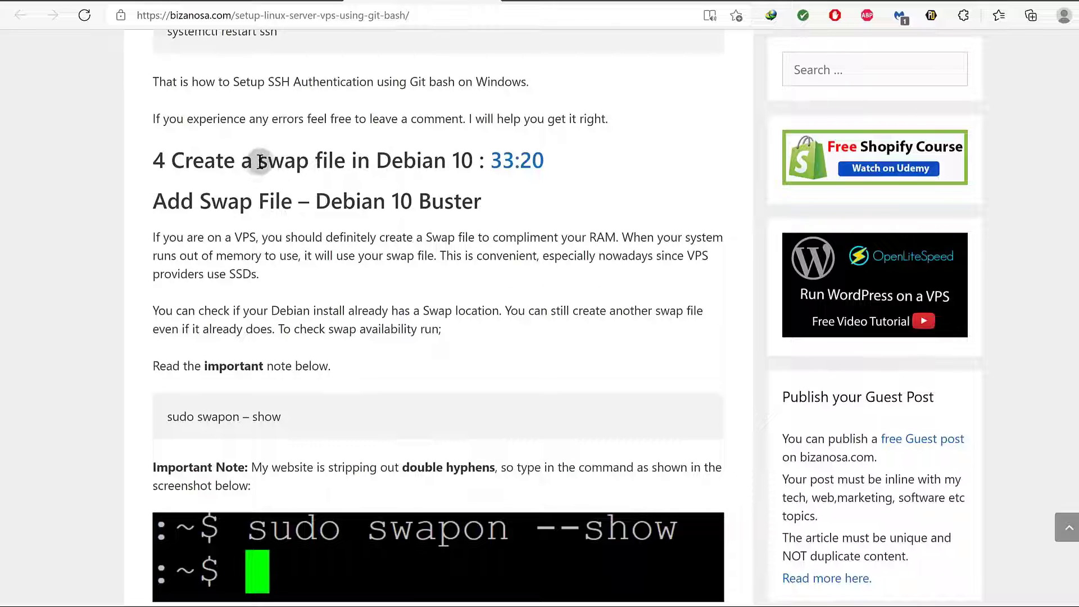
left_click_drag(260, 161, 345, 164)
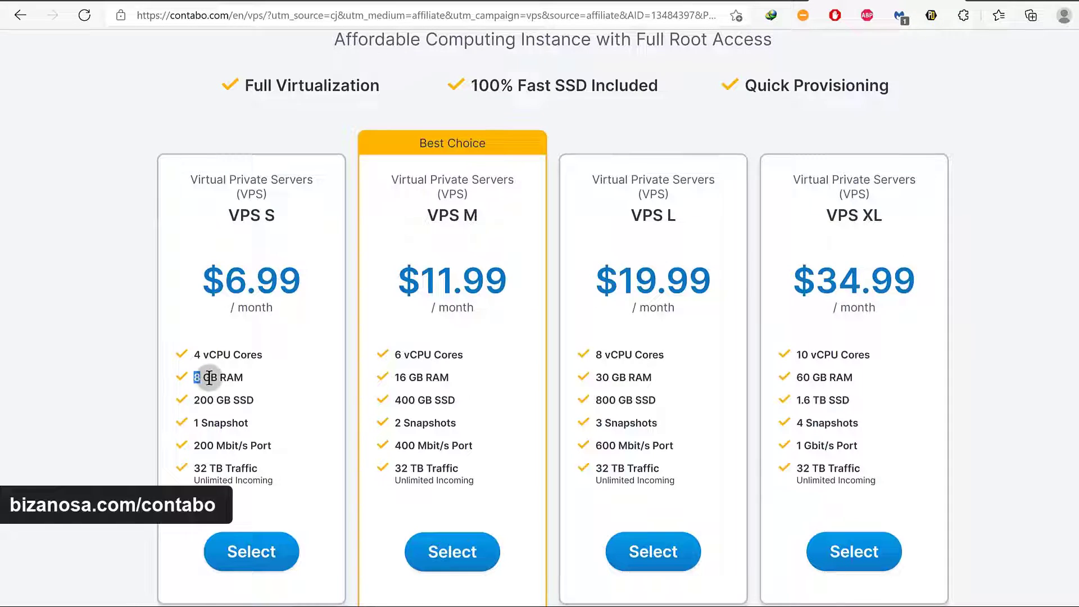
Highlight the VPS S $6.99 monthly price, then switch back to the swap-file tutorial
left_click_drag(226, 278, 302, 281)
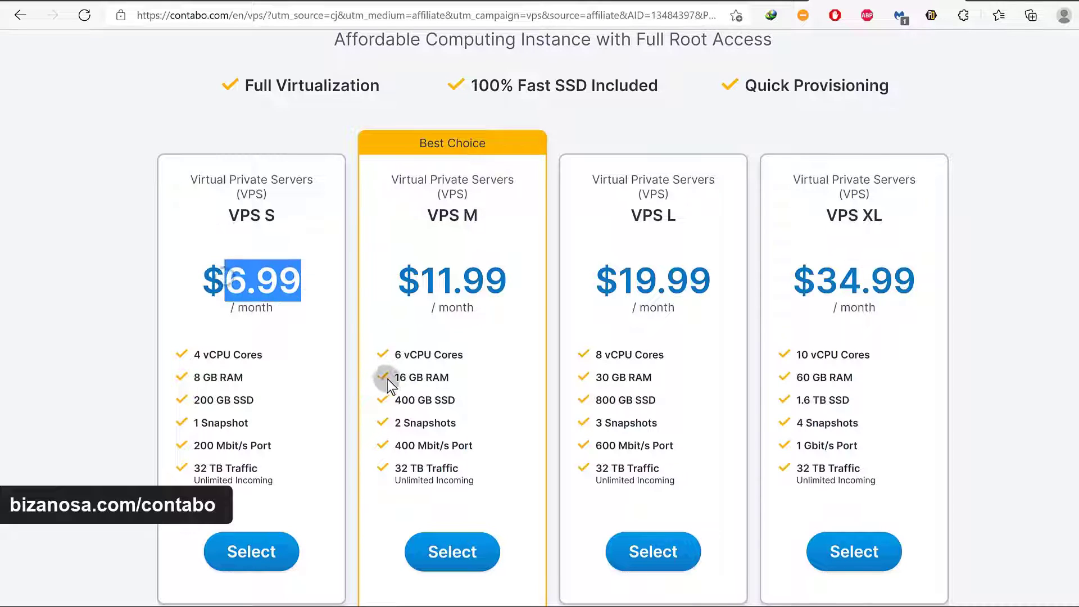
left_click(398, 377)
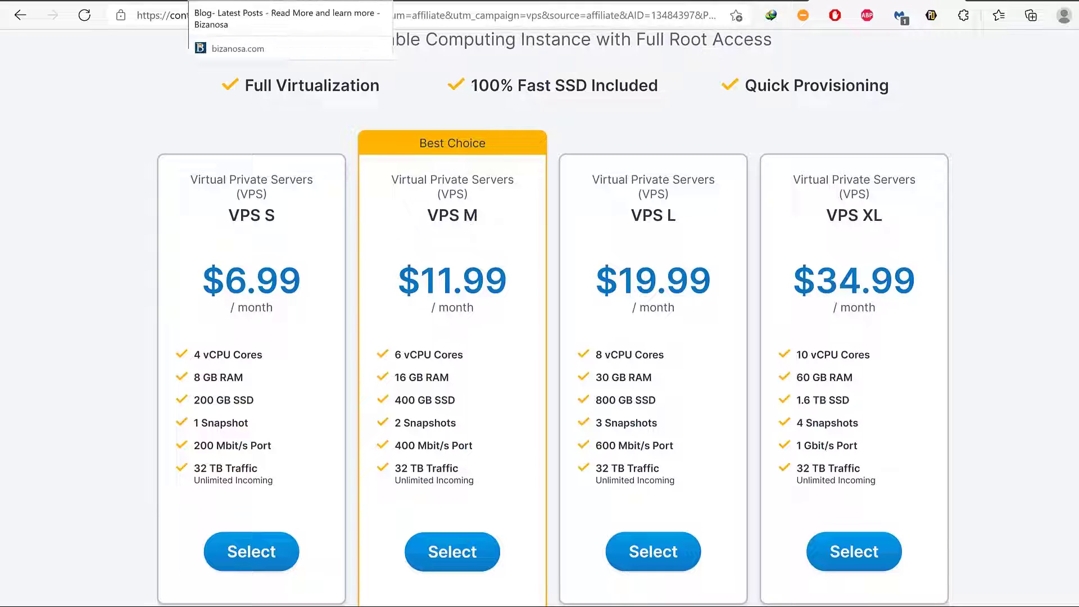
left_click(393, 1)
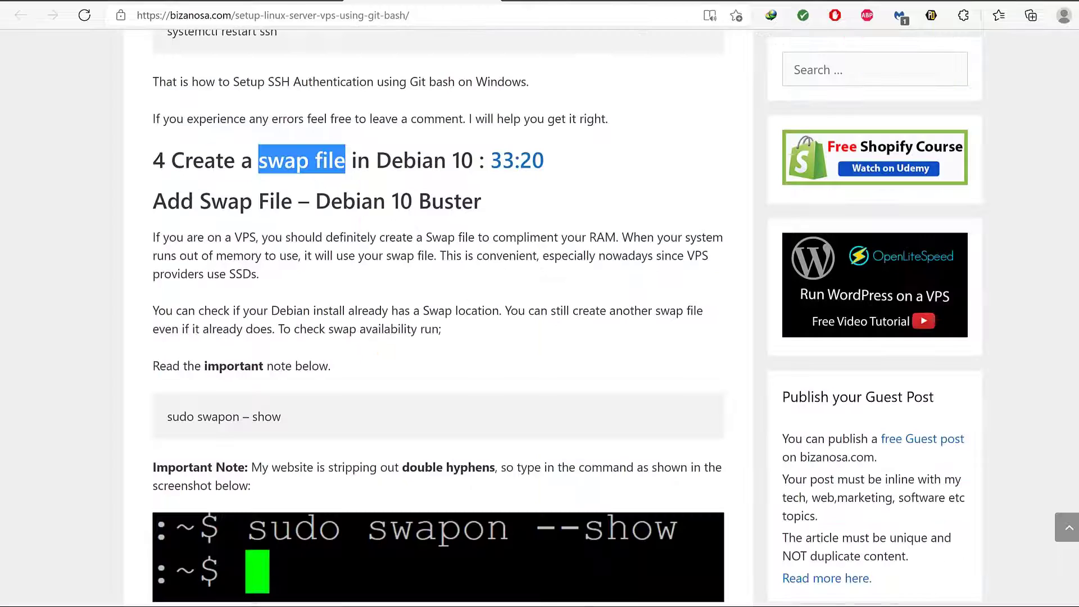
Scroll to the swap-check command block and clear the earlier highlights
scroll(243, 278, "down", 3)
left_click(243, 279)
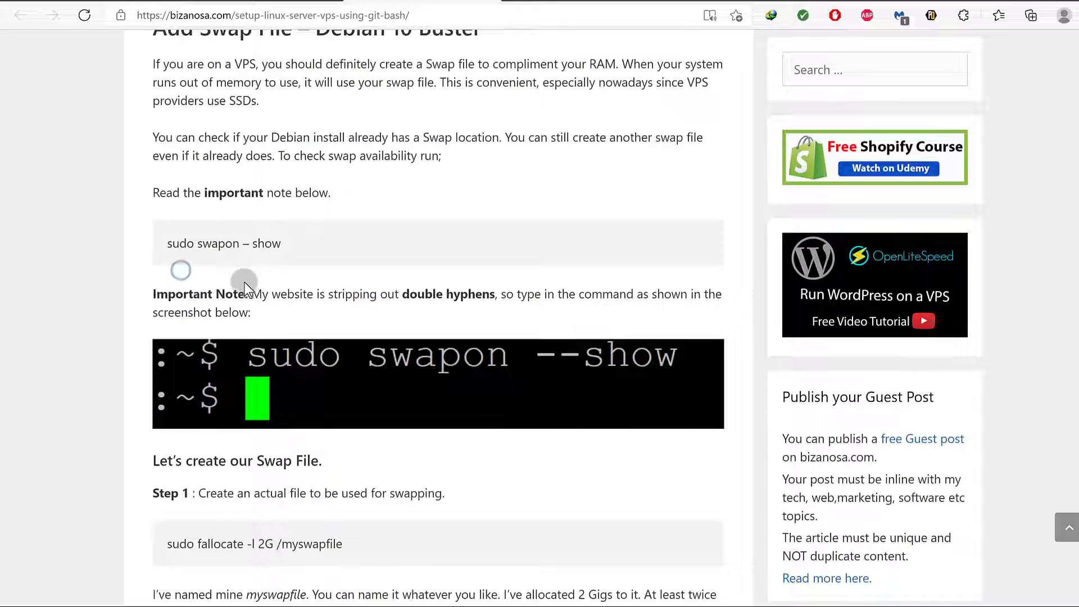
scroll(243, 279, "up", 3)
scroll(242, 332, "down", 2)
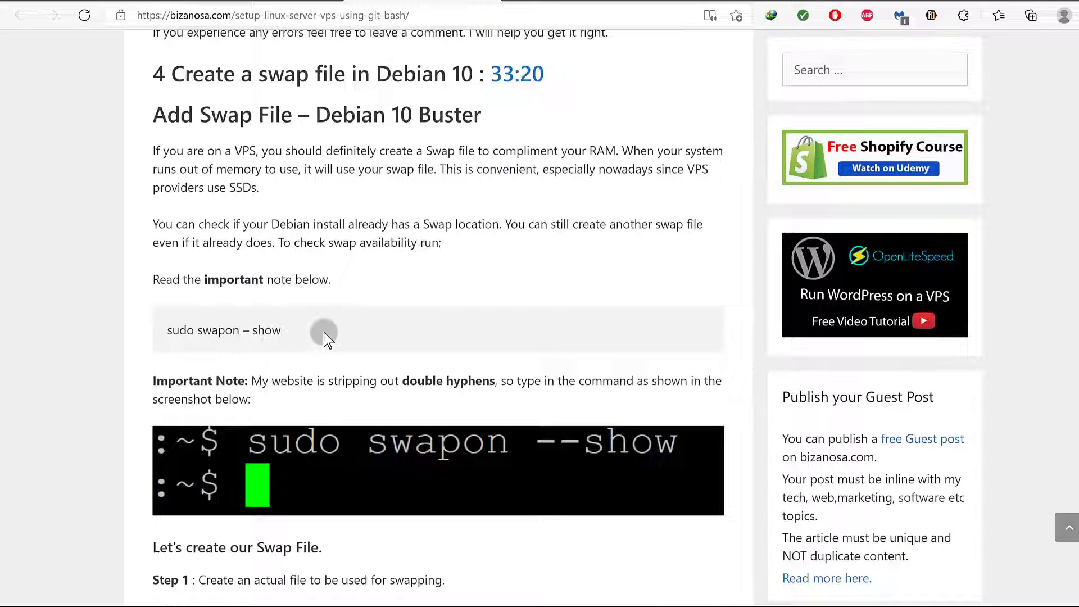
left_click(200, 335)
left_click_drag(595, 449, 568, 452)
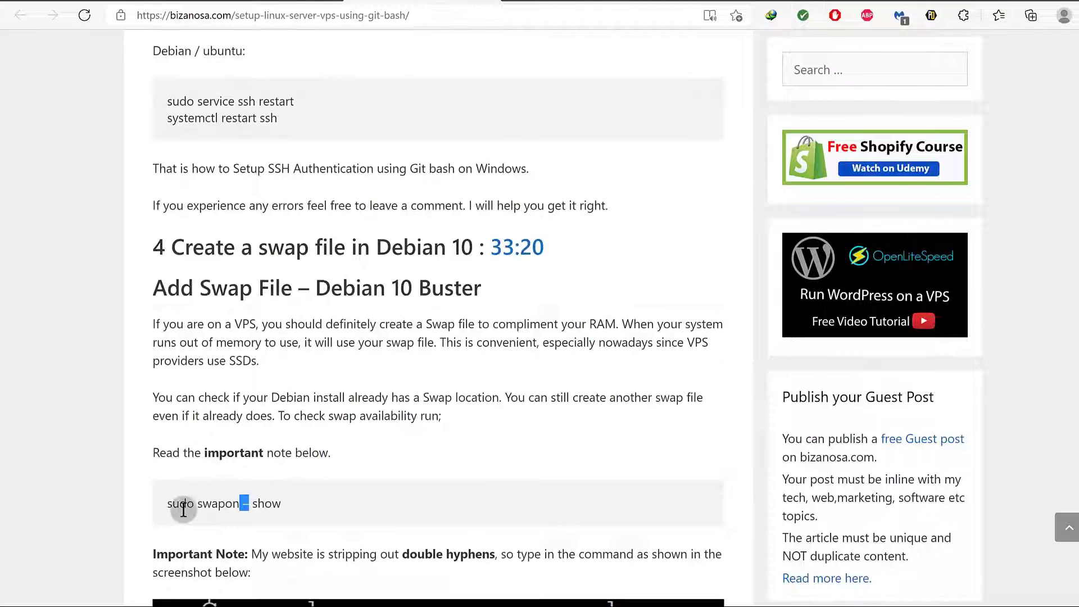
left_click(183, 509)
Copy 'sudo swapon' from the tutorial's swap-check command
scroll(205, 505, "down", 3)
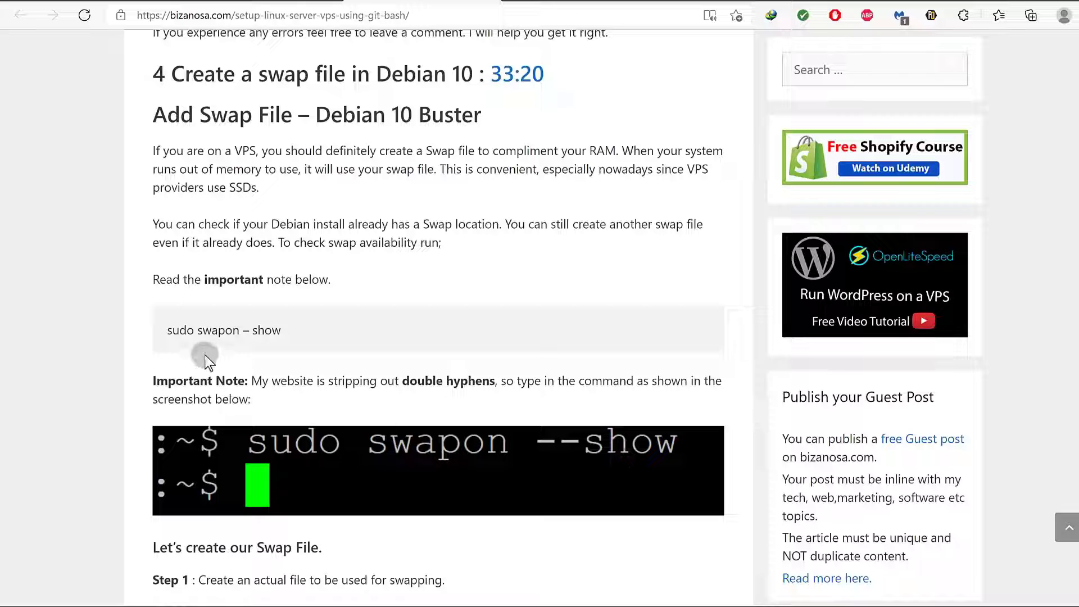
left_click_drag(163, 330, 241, 330)
key("super+c")
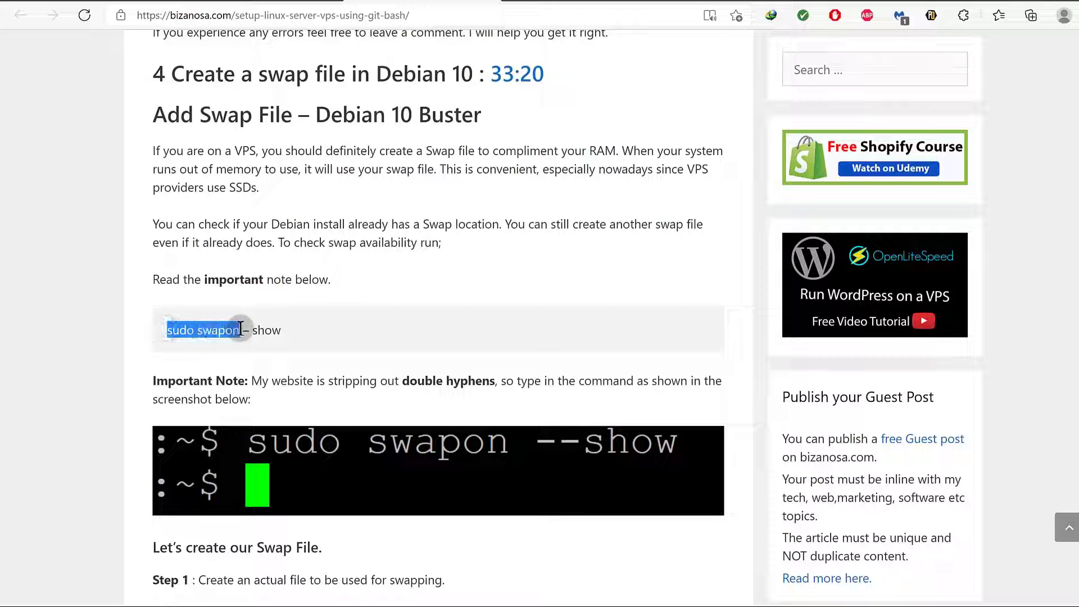
right_click(231, 333)
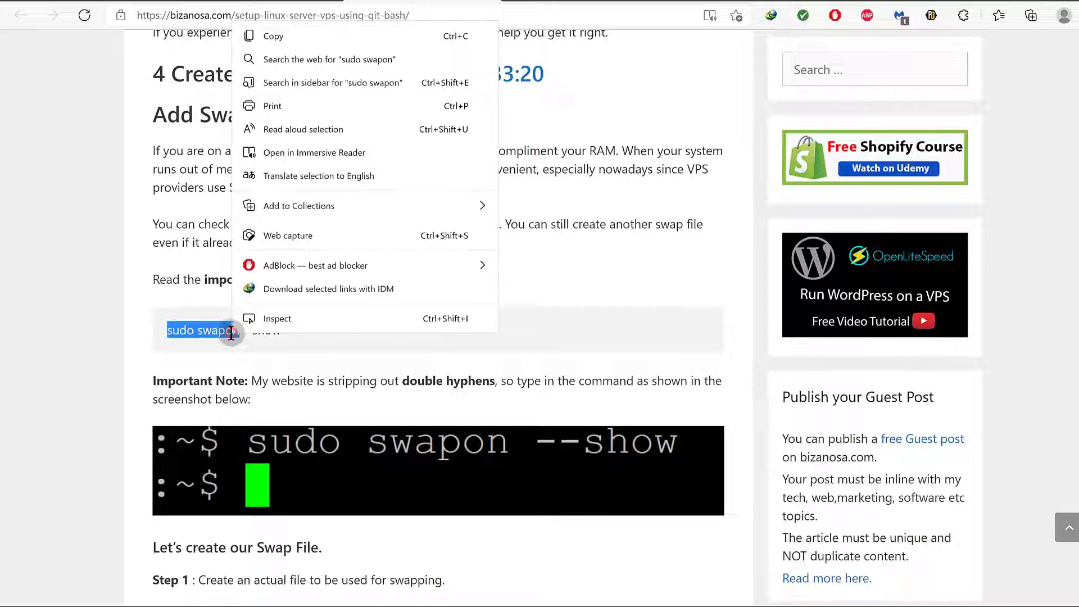
left_click(271, 34)
left_click(586, 413)
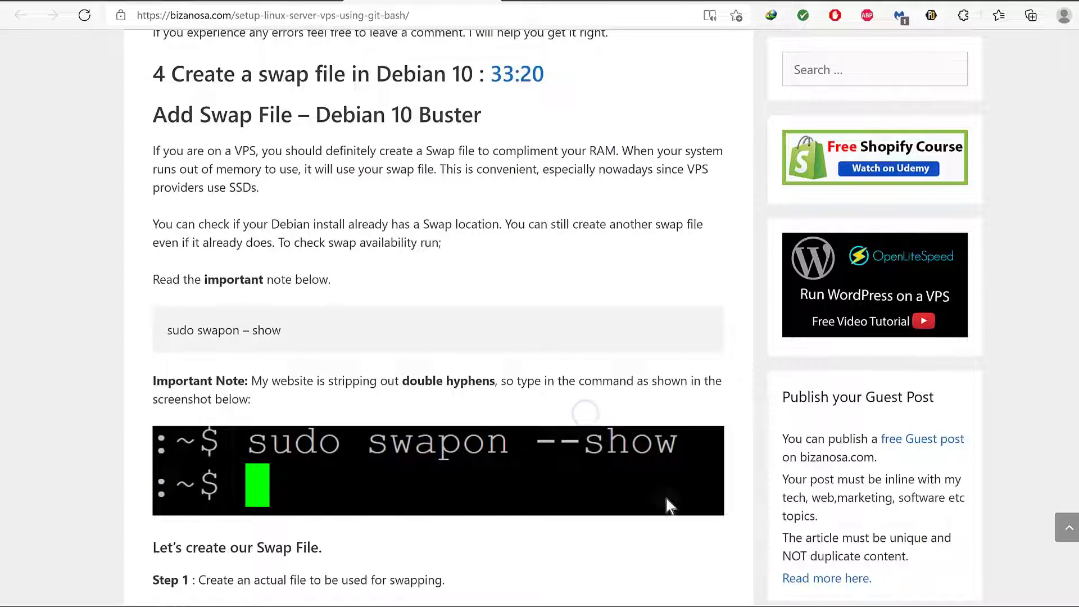
key("super")
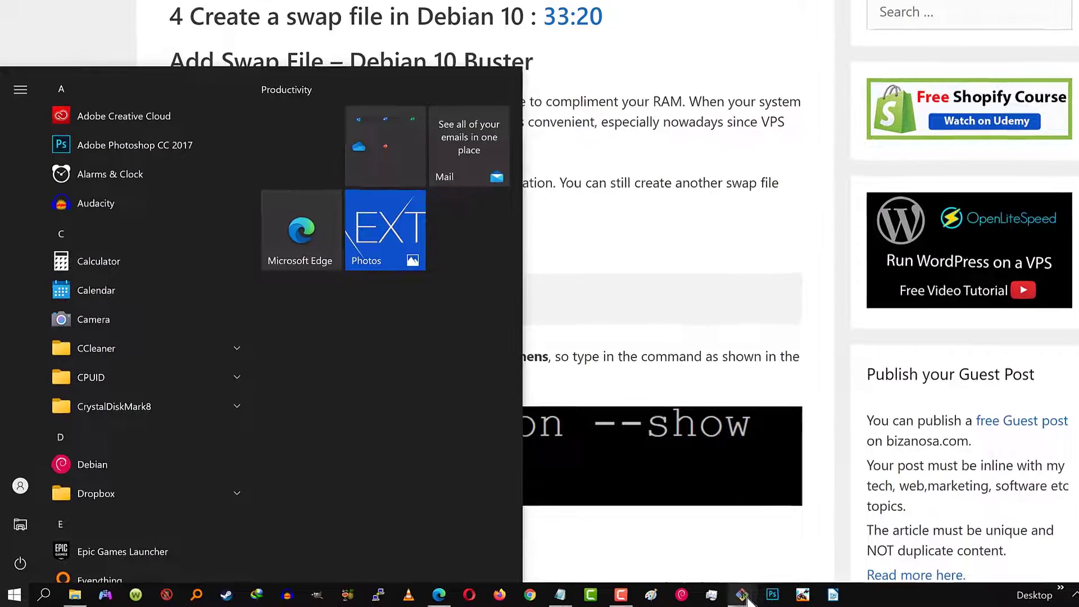
Run sudo swapon --show on the server, revealing an existing 2G /swapfile with 0B used
mouse_move(566, 602)
left_click(746, 598)
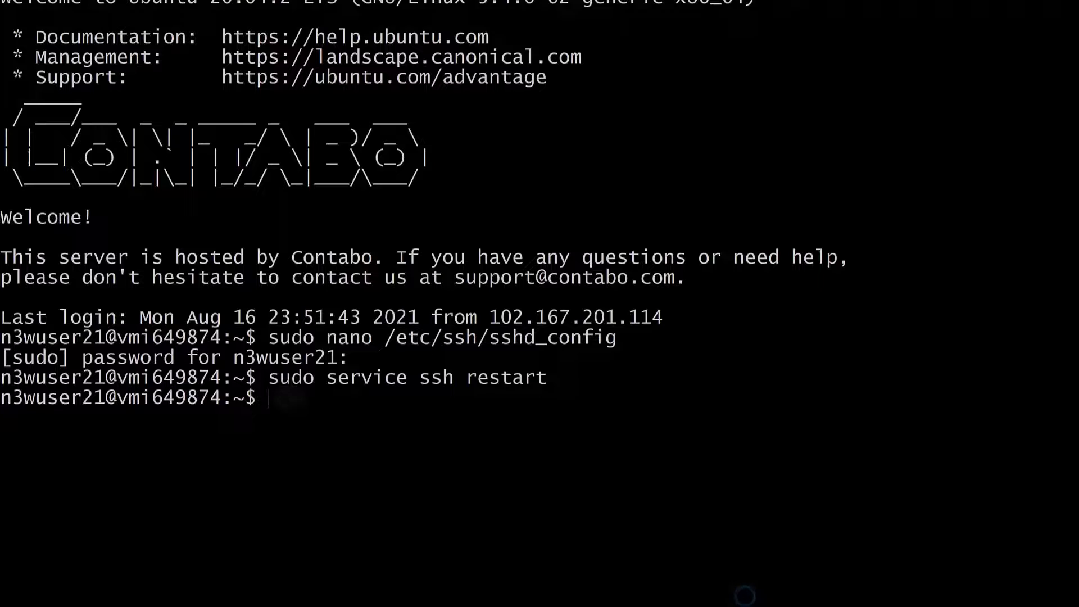
right_click(283, 397)
left_click(335, 440)
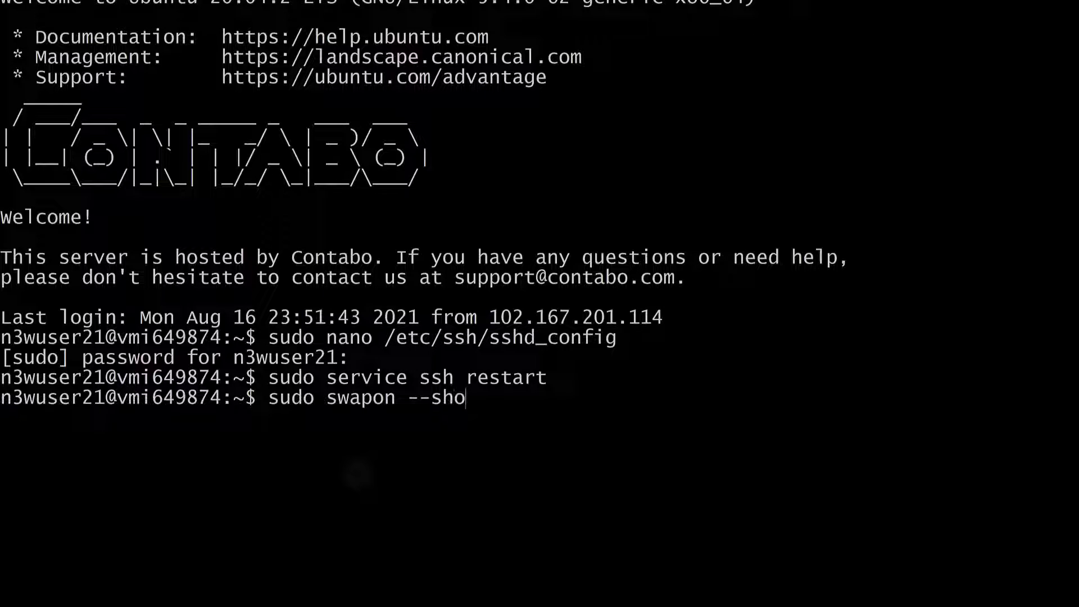
key("Return")
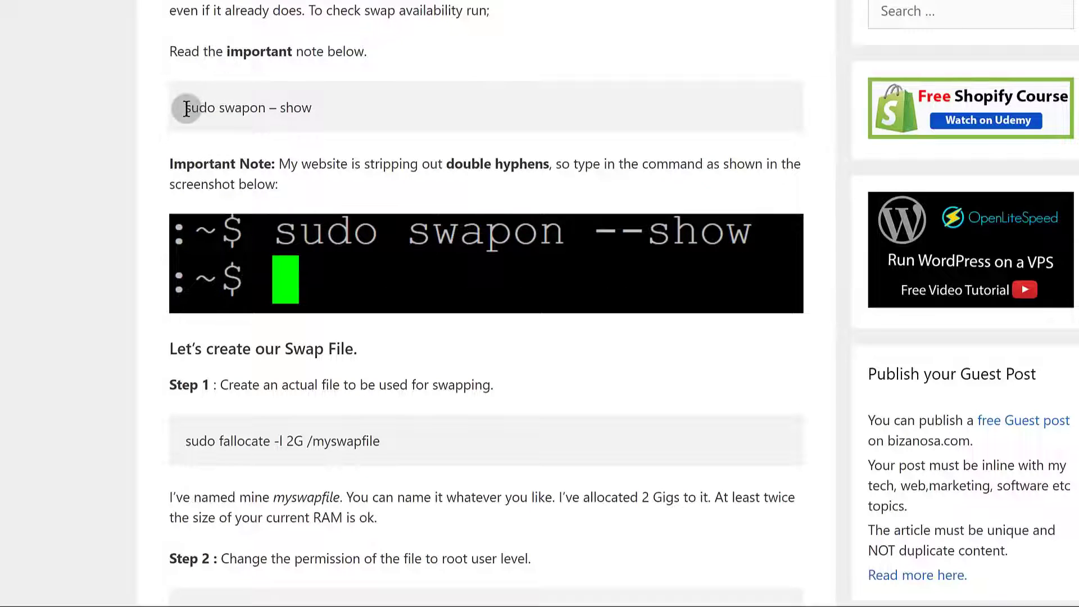
Copy 'sudo fallocate -l 2G /myswapfile' from the tutorial's Step 1
left_click_drag(184, 108, 314, 108)
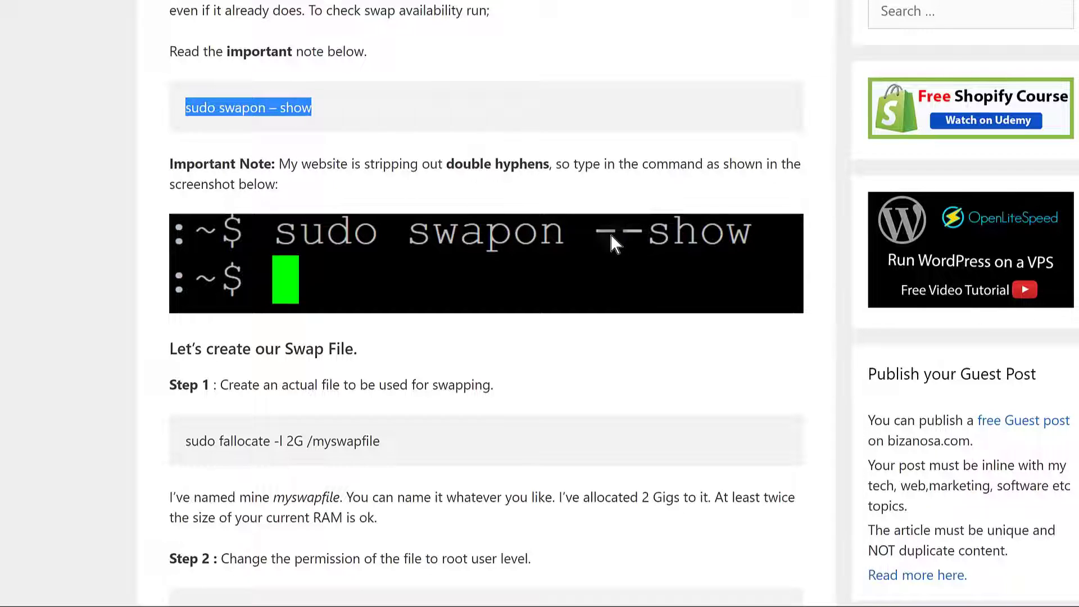
scroll(309, 354, "down", 2)
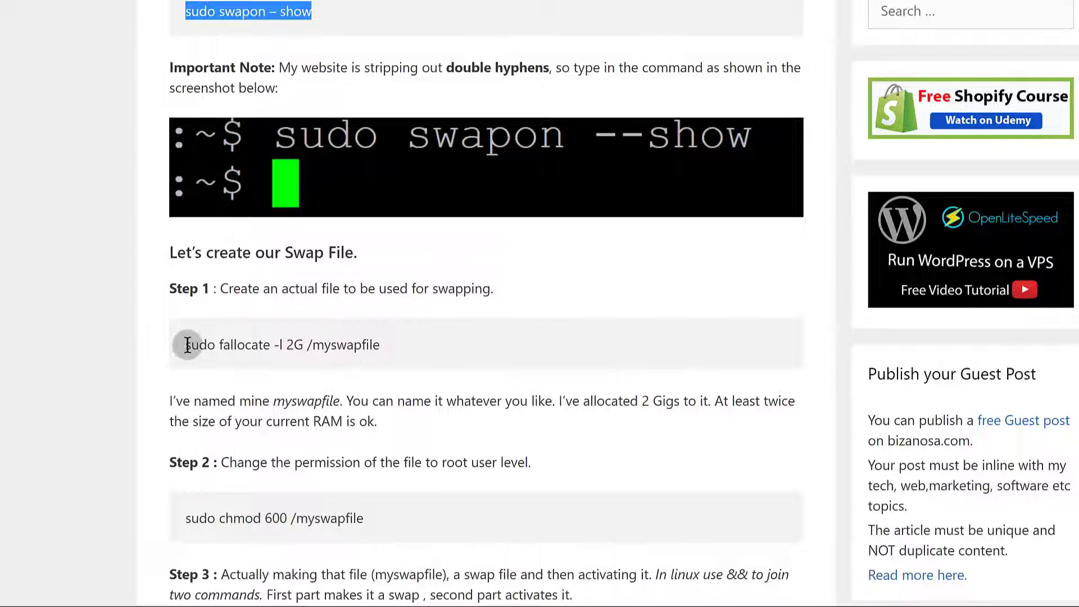
left_click_drag(187, 345, 384, 364)
key("super+c")
right_click(363, 343)
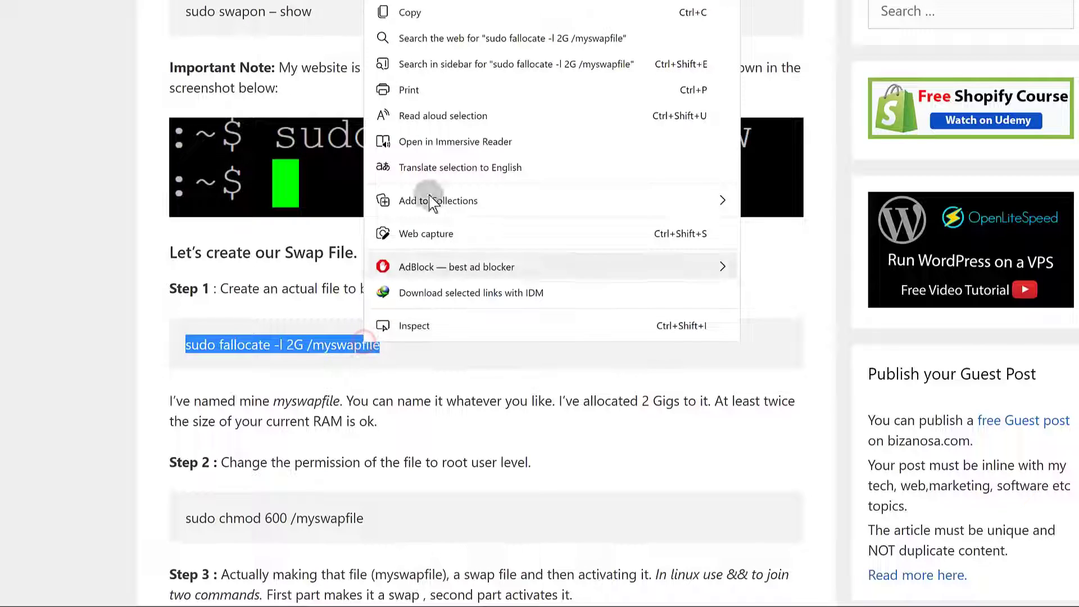
left_click(410, 13)
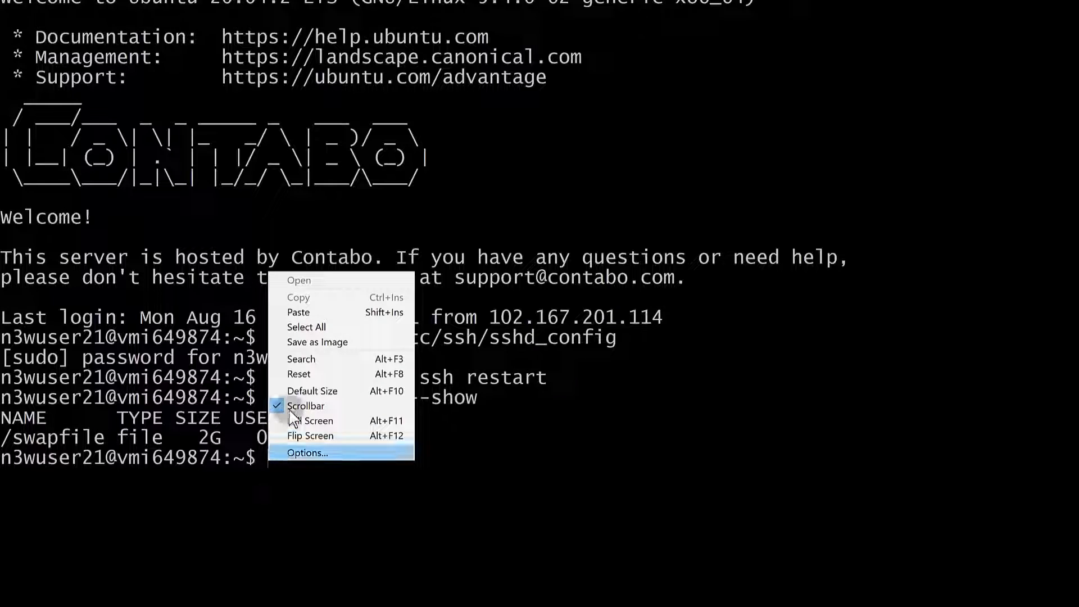
Paste and run sudo fallocate -l 2G /myswapfile in the SSH session
left_click(304, 312)
key("Return")
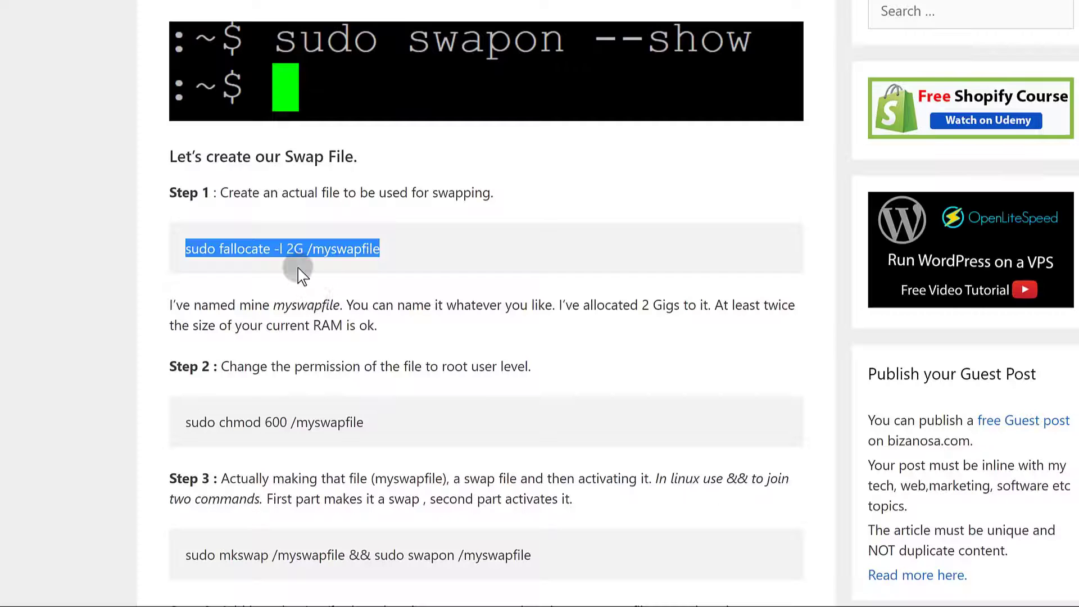
Highlight the /myswapfile name and the 2G size in the Step 1 fallocate command
left_click(292, 270)
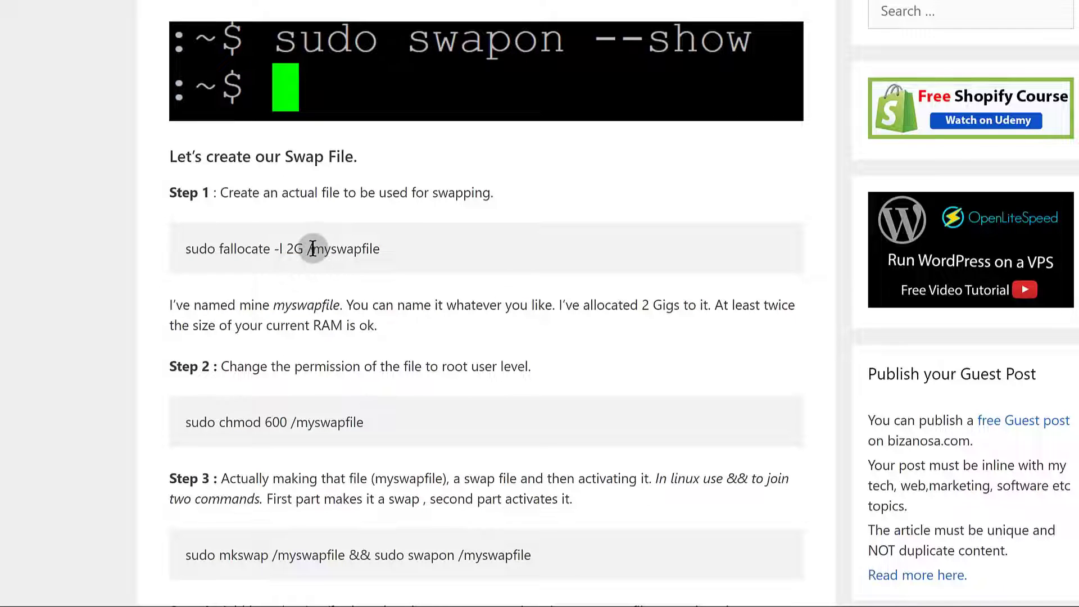
mouse_move(312, 249)
left_mouse_down()
mouse_move(387, 248)
mouse_move(312, 248)
left_mouse_up()
left_click(329, 248)
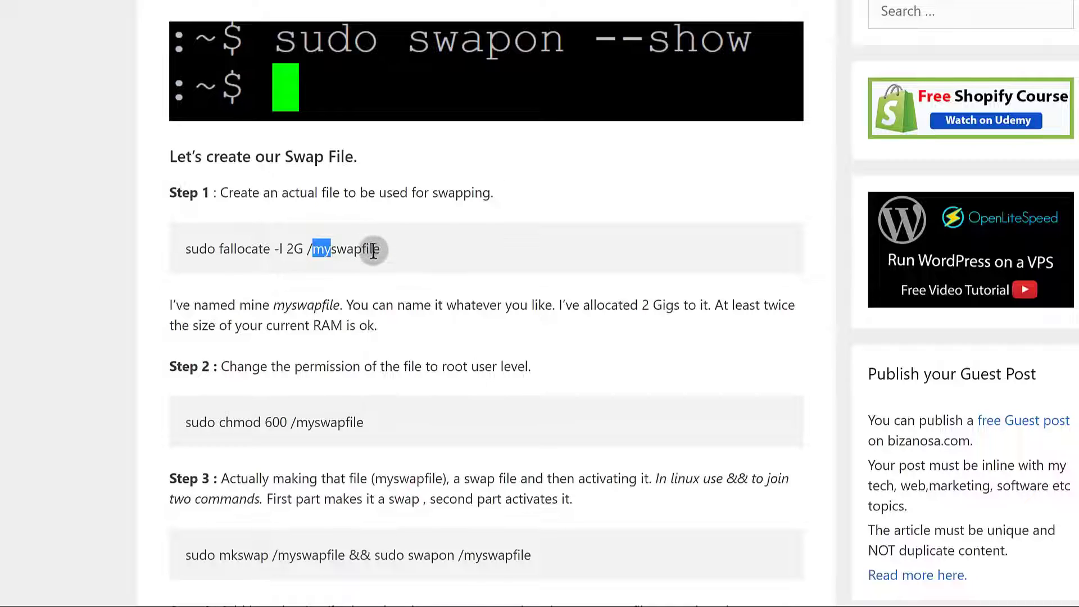
left_click_drag(285, 249, 303, 247)
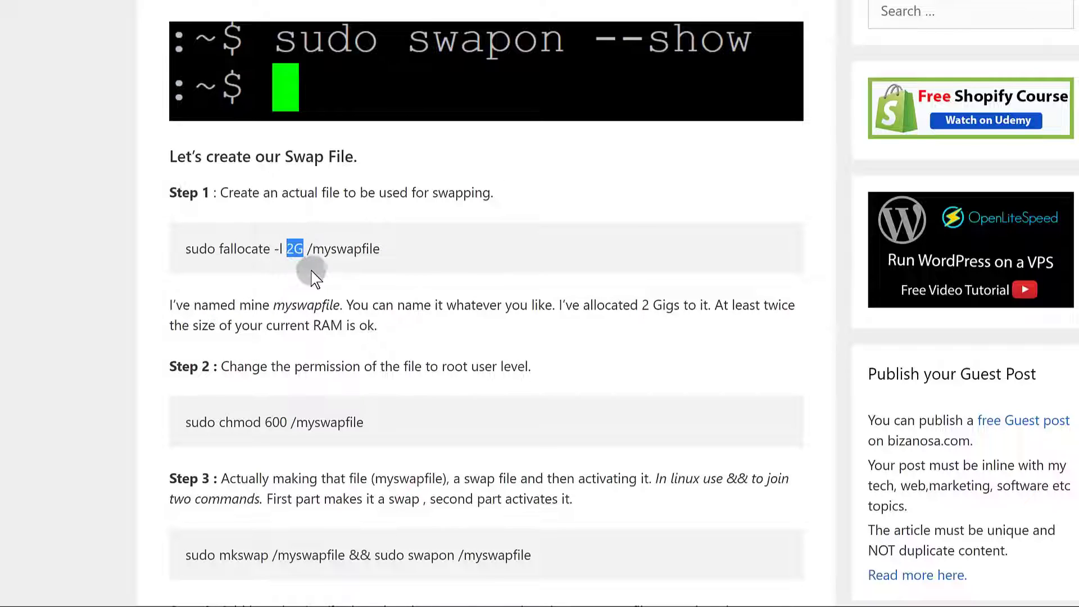
Copy the Step 2 command 'sudo chmod 600 /myswapfile' from the tutorial
scroll(303, 191, "down", 2)
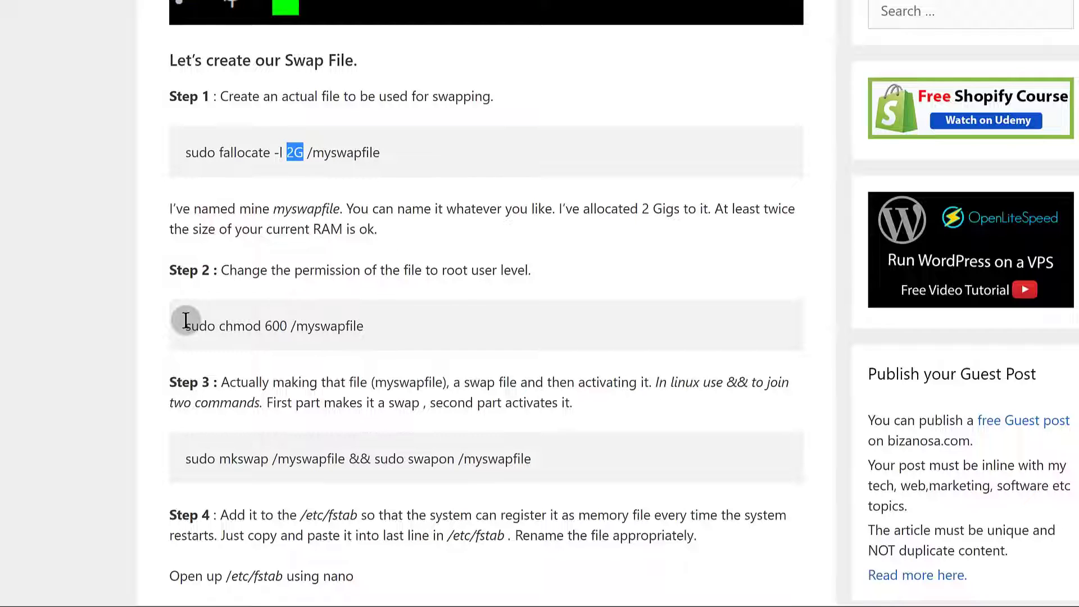
left_click_drag(187, 323, 363, 332)
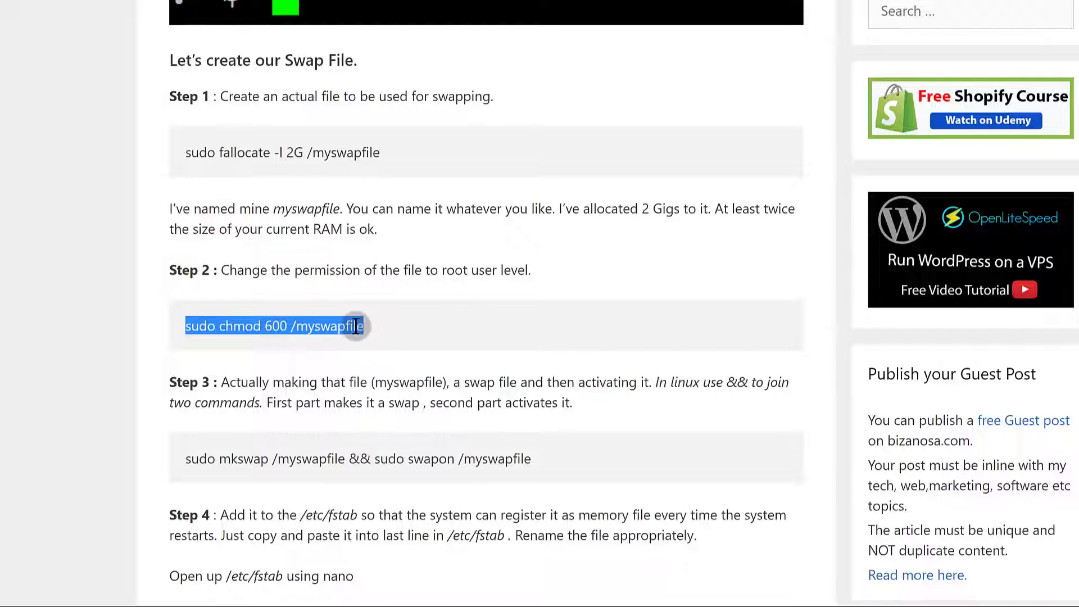
right_click(358, 327)
left_click(414, 5)
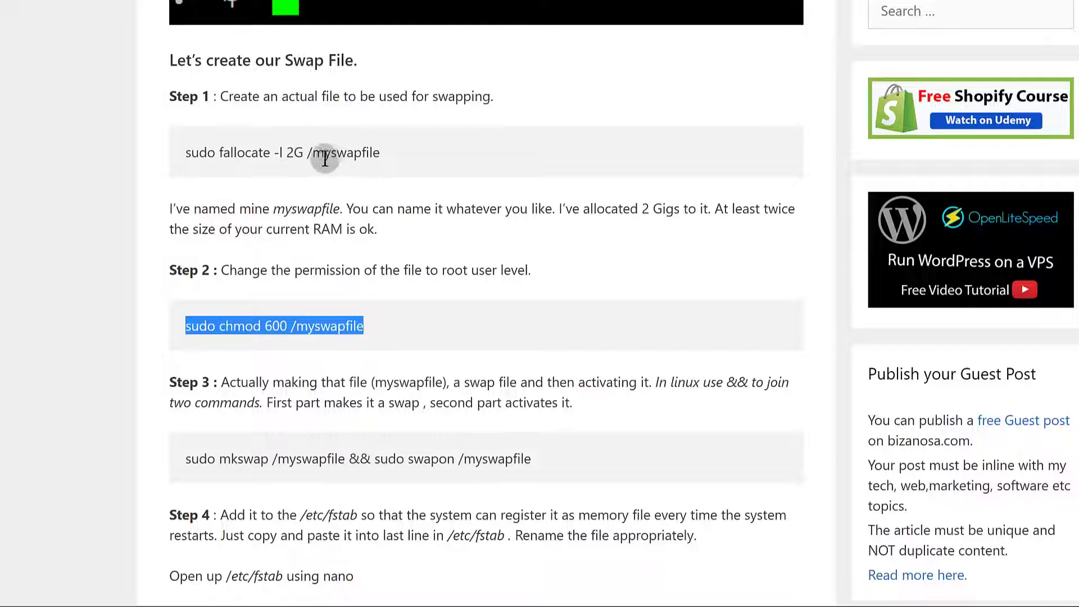
Run sudo chmod 600 /myswapfile on the server to restrict the swap file's permissions
left_click_drag(307, 151, 316, 153)
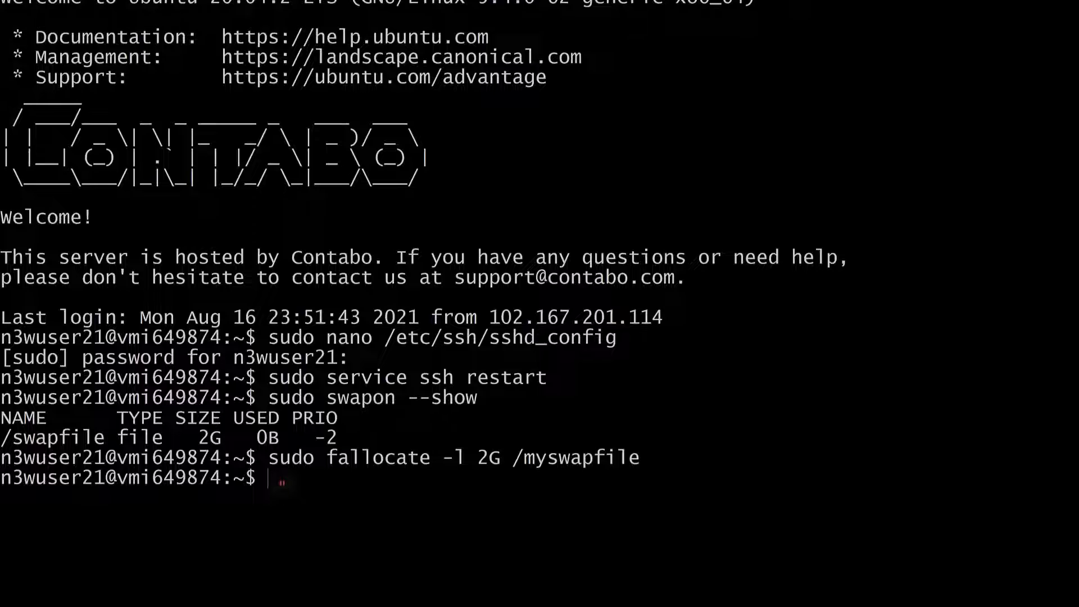
right_click(282, 482)
left_click(310, 332)
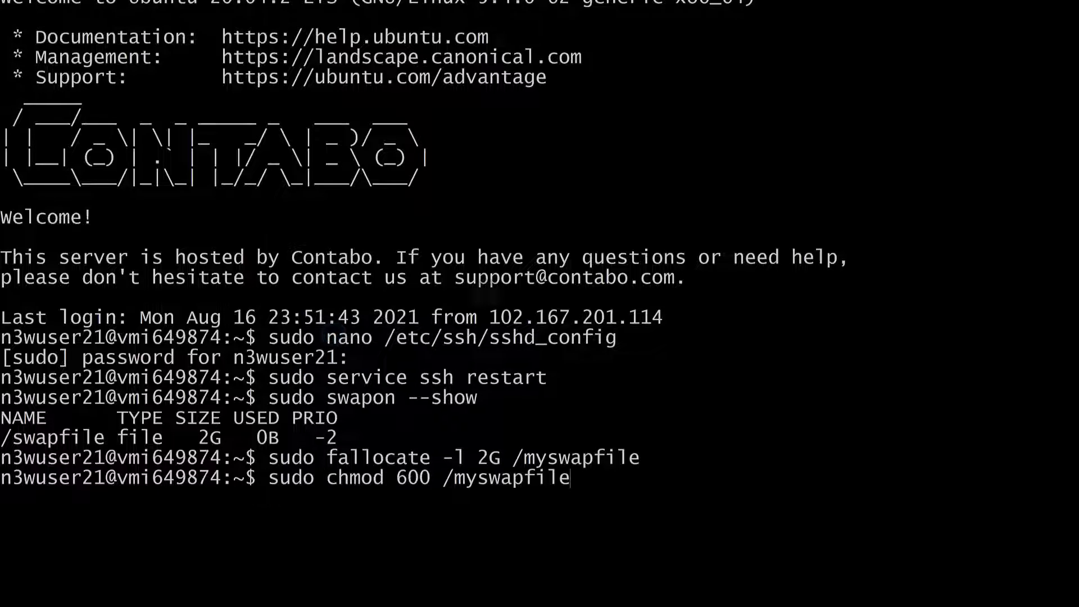
key("Return")
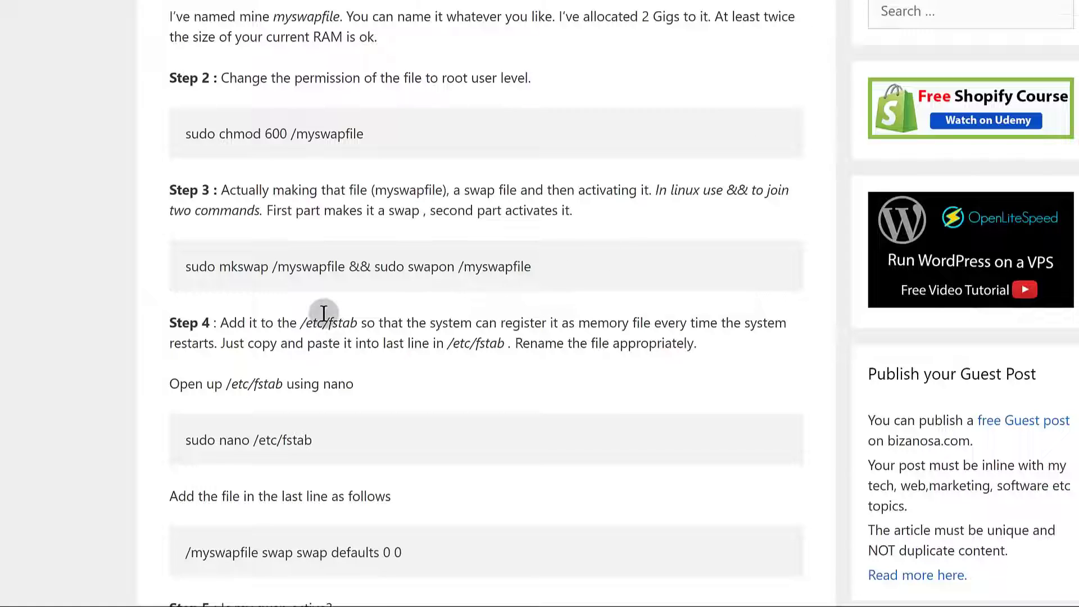
Copy and run 'sudo mkswap /myswapfile && sudo swapon /myswapfile', setting up 2 GiB swap
left_click_drag(220, 267, 551, 266)
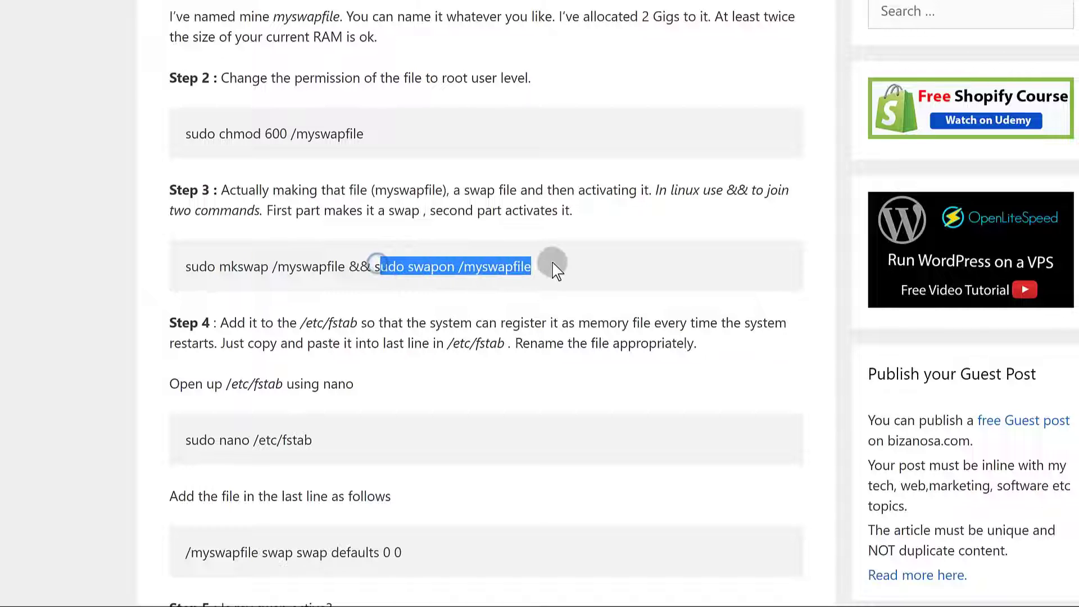
double_click(224, 267)
left_click_drag(344, 263, 276, 263)
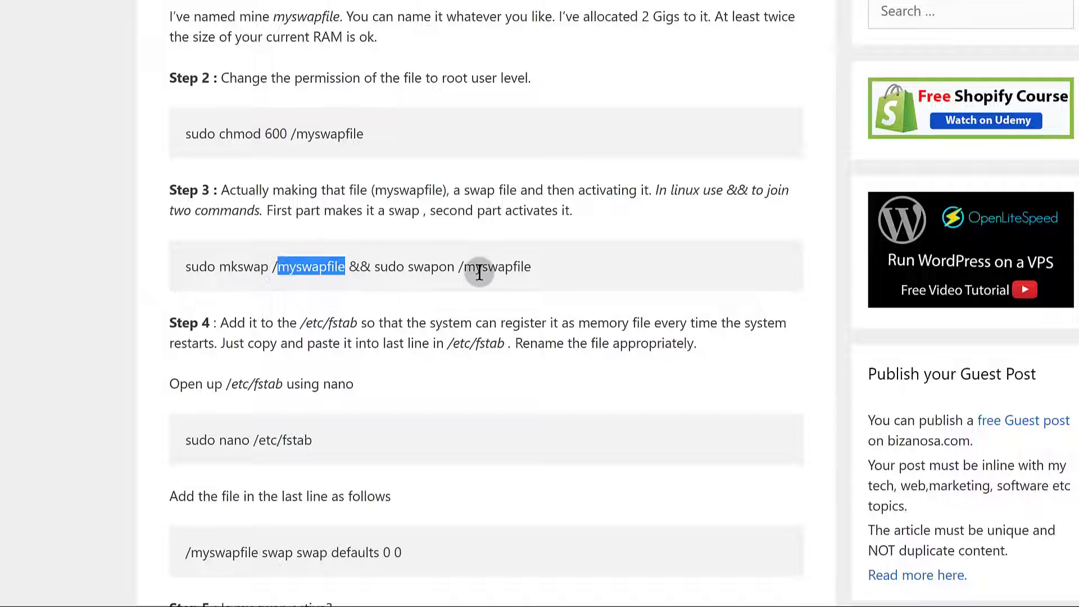
left_click_drag(454, 266, 414, 266)
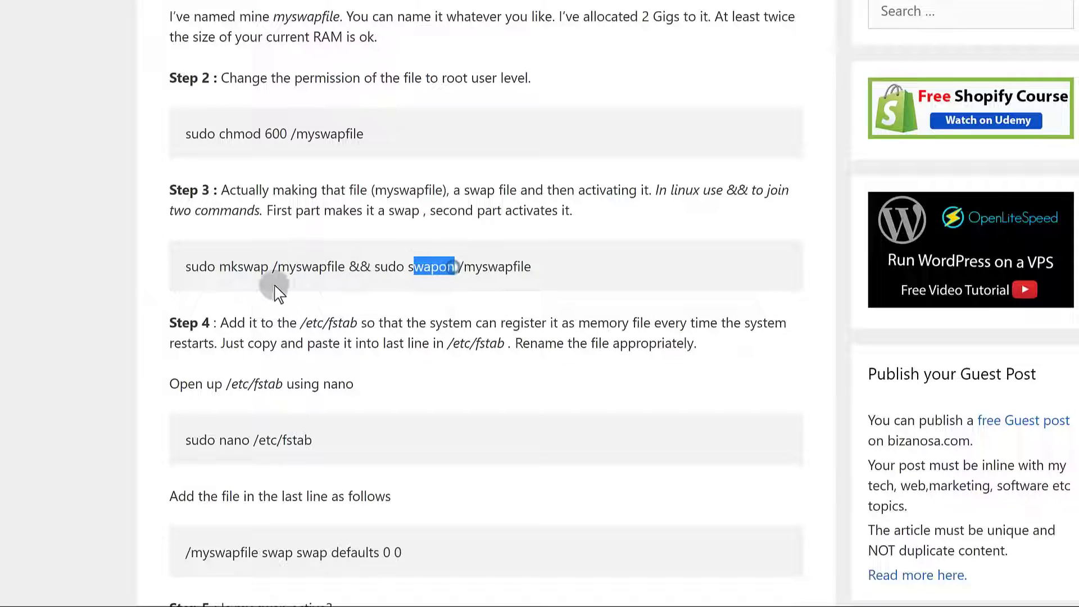
left_click_drag(187, 268, 502, 271)
right_click(502, 270)
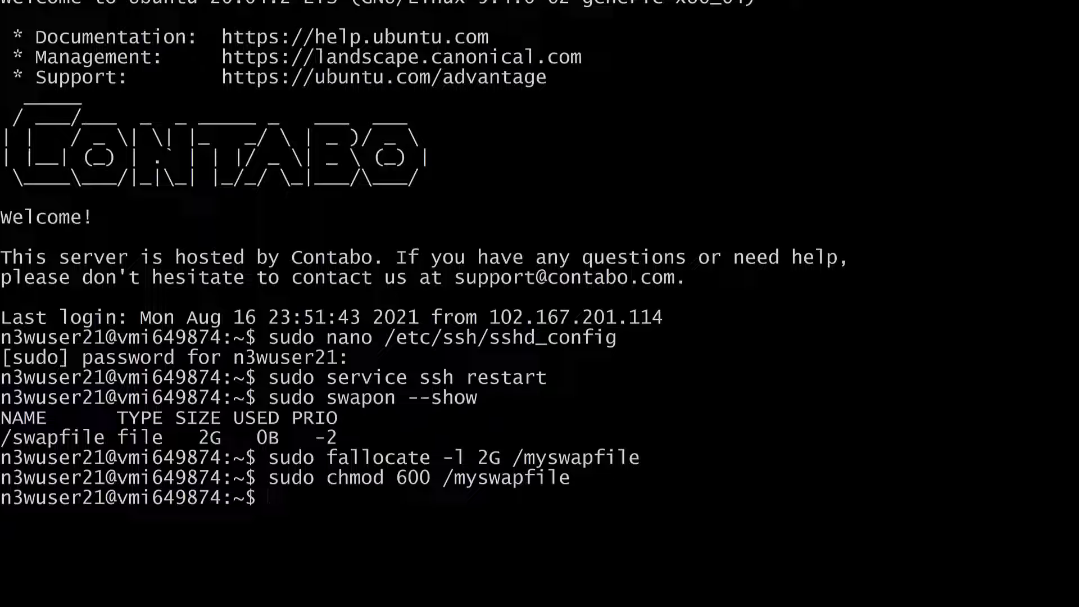
right_click(268, 311)
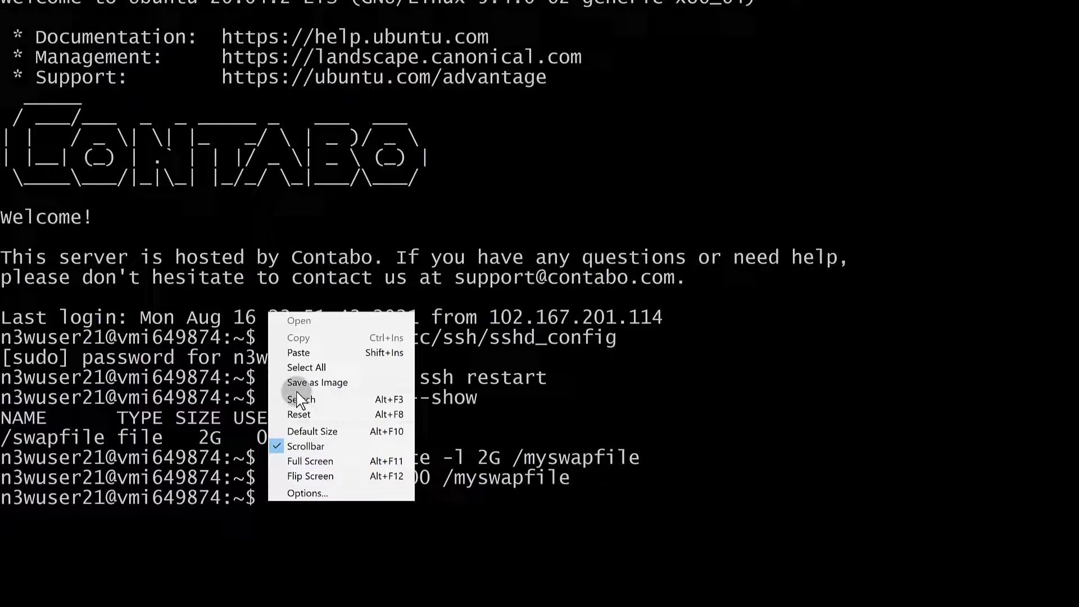
left_click(307, 349)
key("Return")
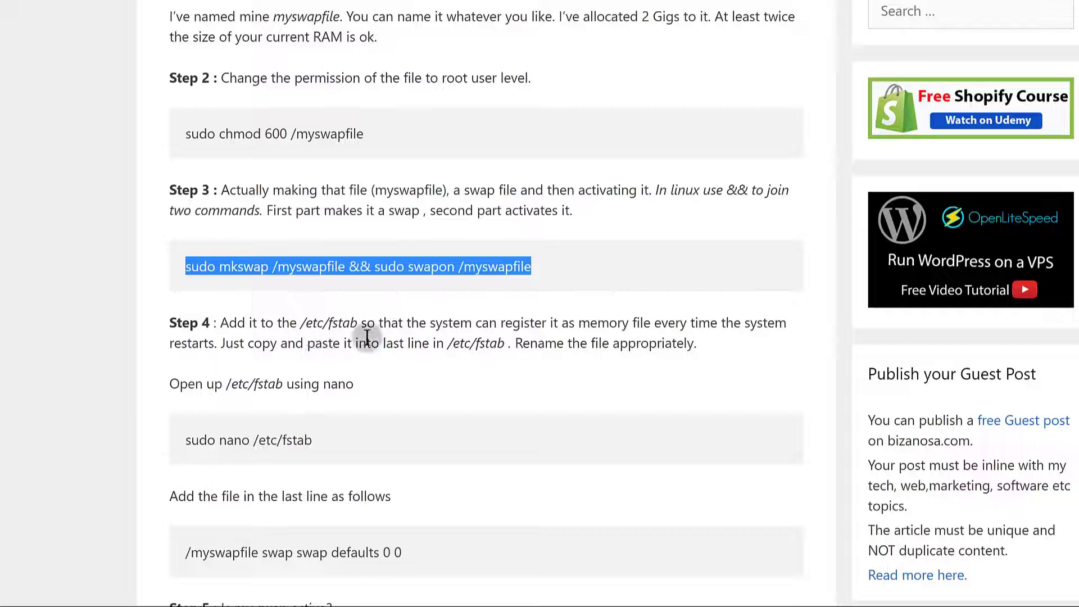
Copy 'sudo nano /etc/fstab' from the tutorial and run it in Git Bash
left_click_drag(226, 384, 284, 385)
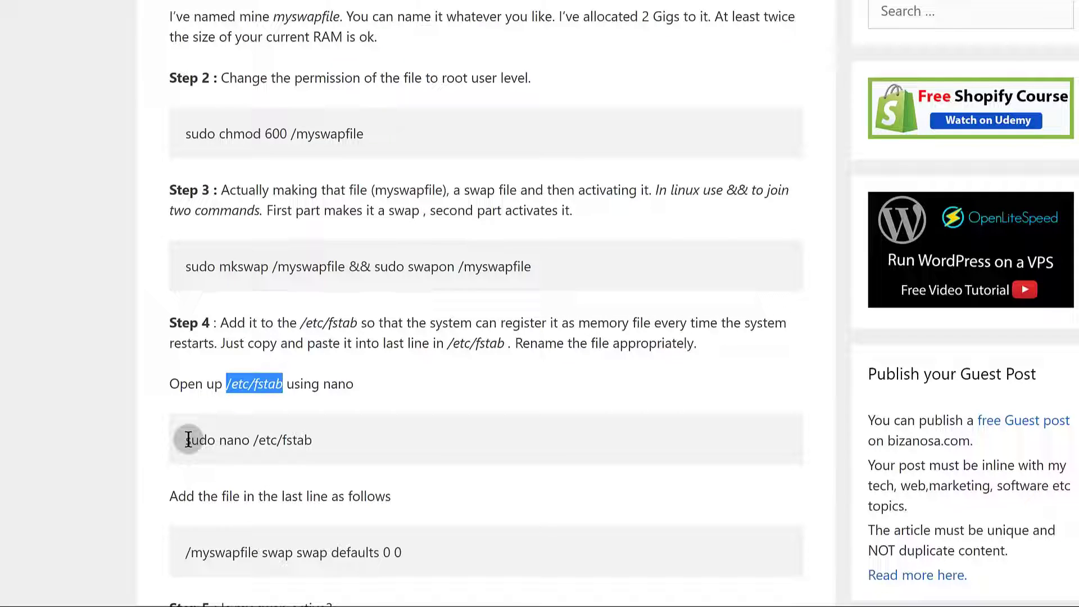
left_click_drag(188, 440, 324, 439)
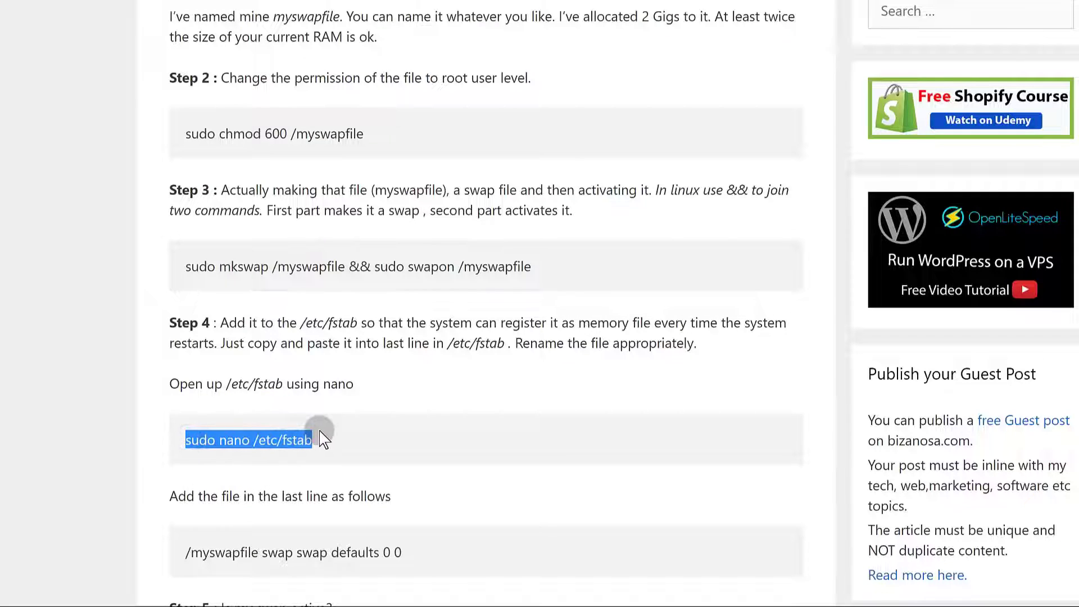
right_click(289, 439)
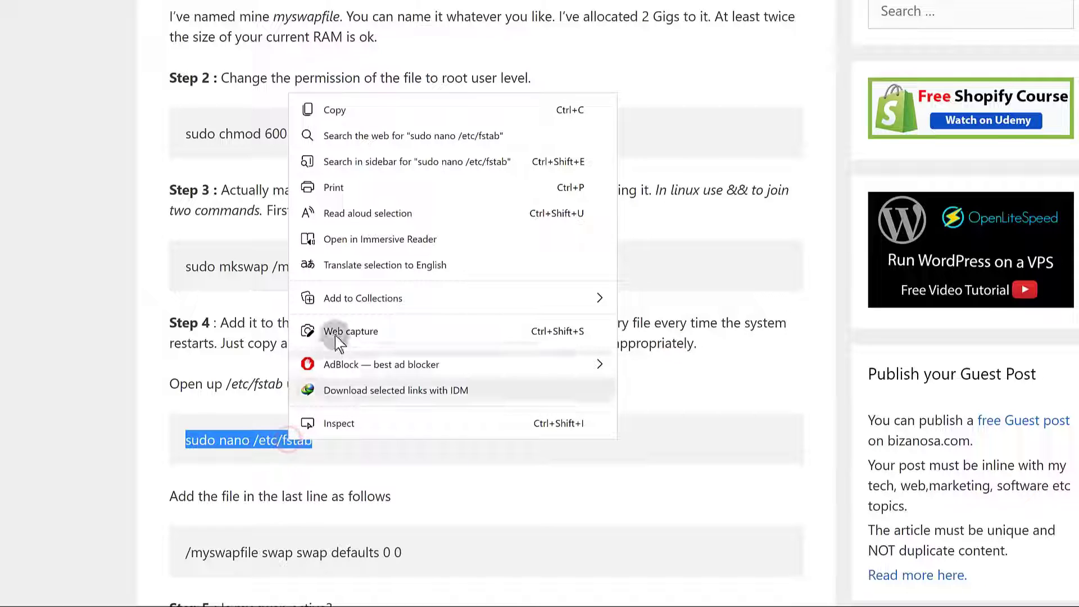
left_click(336, 110)
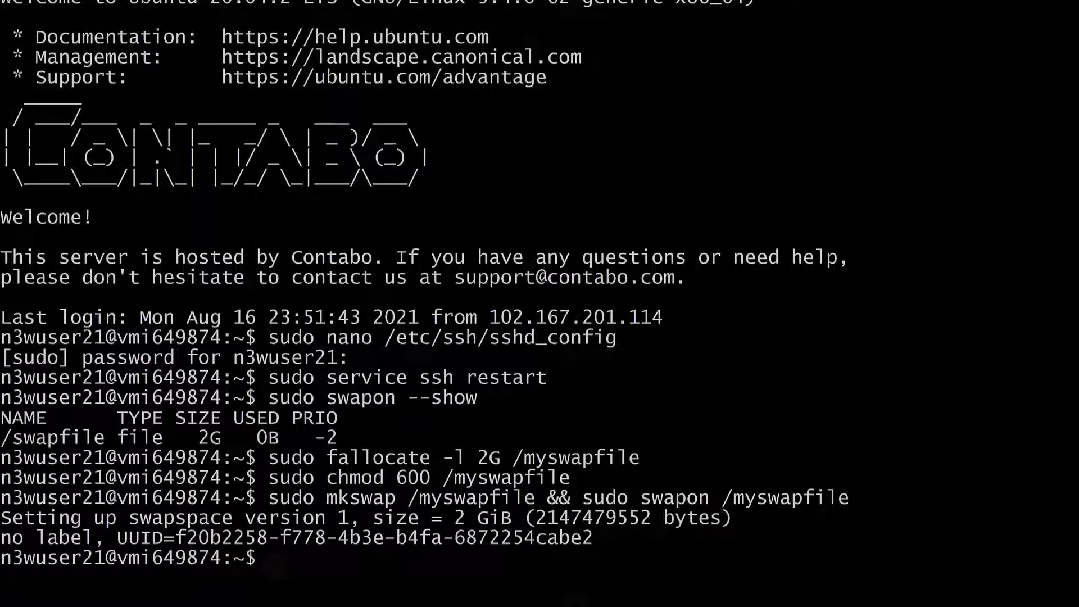
right_click(268, 563)
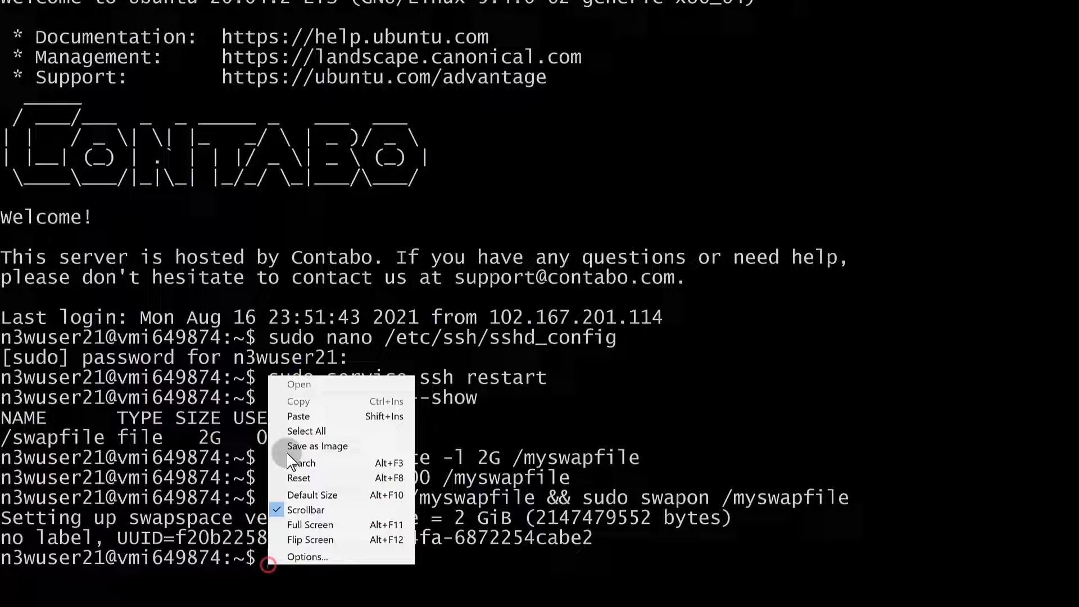
left_click(291, 413)
key("Return")
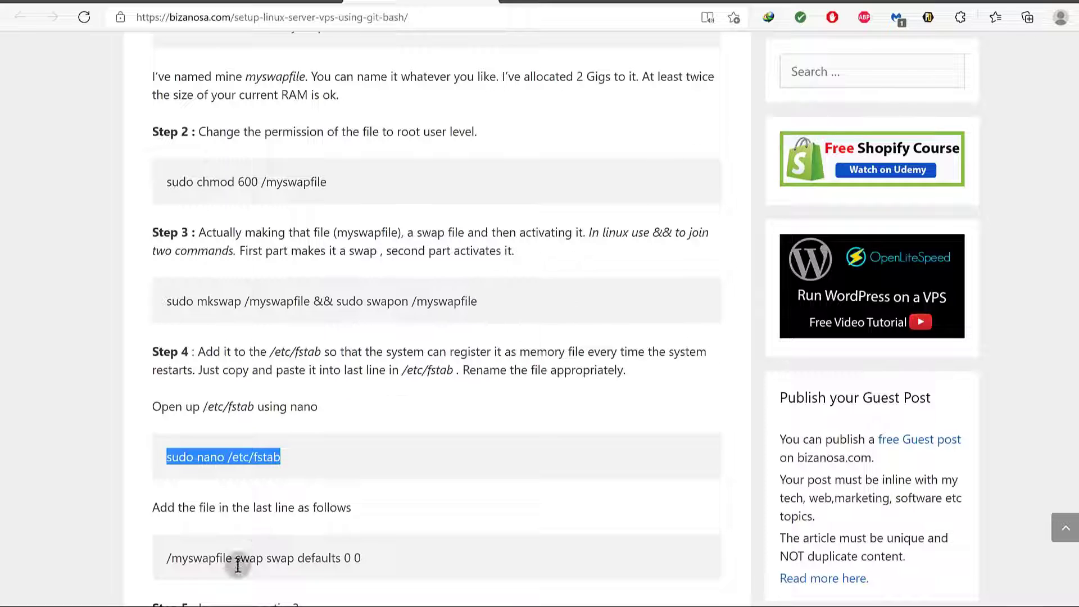
Copy the tutorial's '/myswapfile swap swap defaults 0 0' fstab entry
scroll(238, 565, "down", 1)
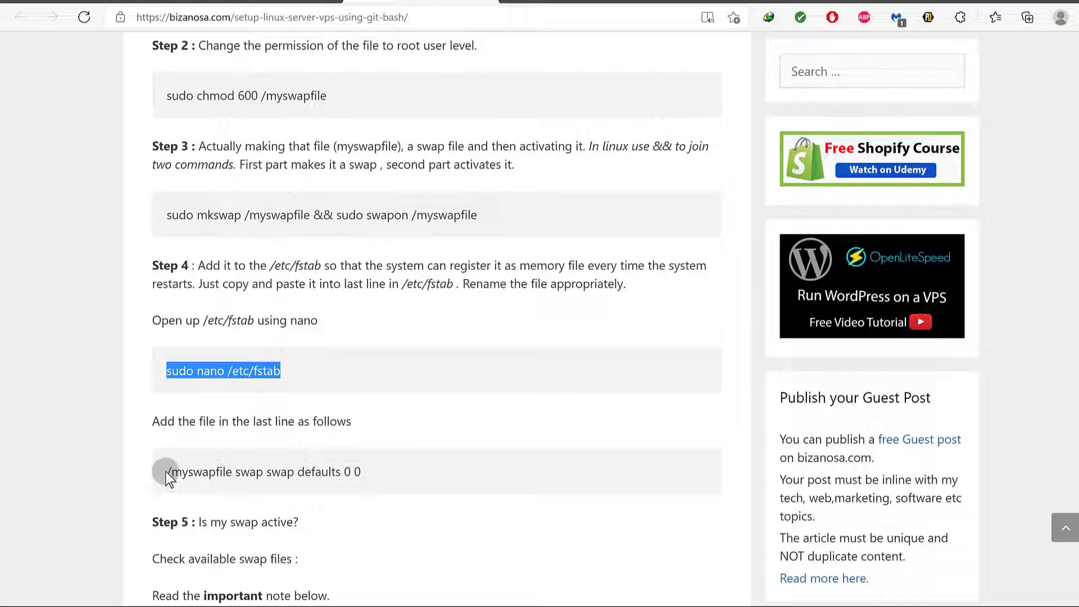
left_click_drag(166, 472, 362, 471)
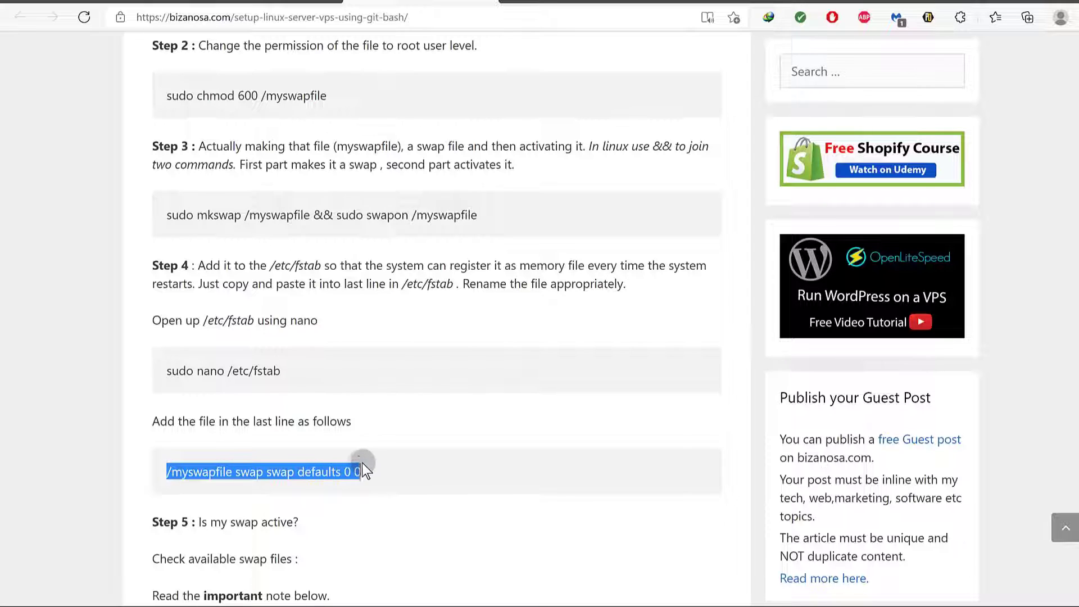
right_click(329, 475)
left_click(363, 169)
scroll(373, 418, "down", 1)
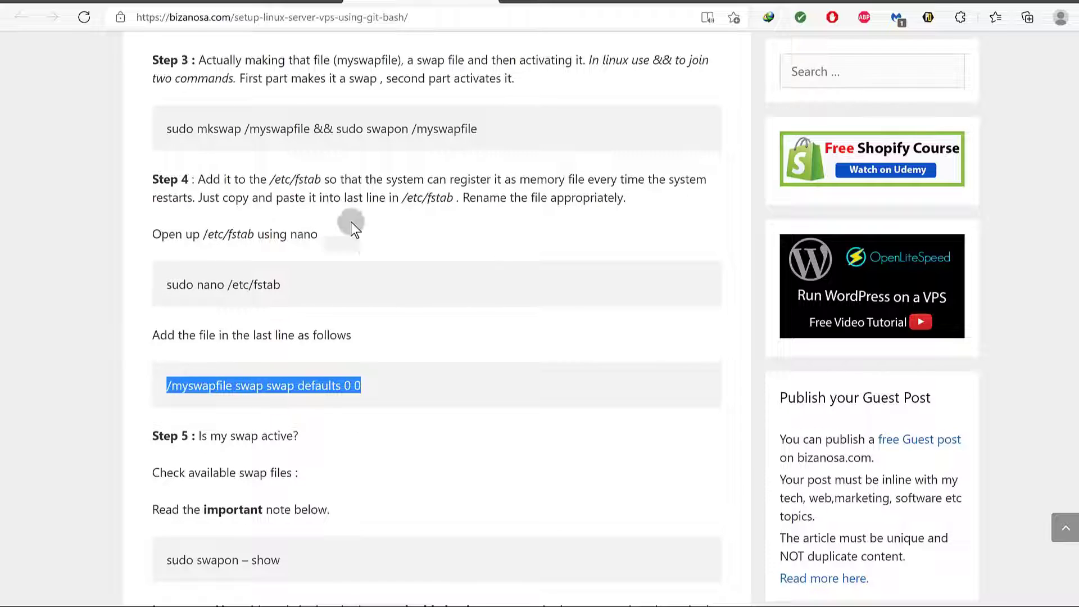
scroll(340, 410, "down", 2)
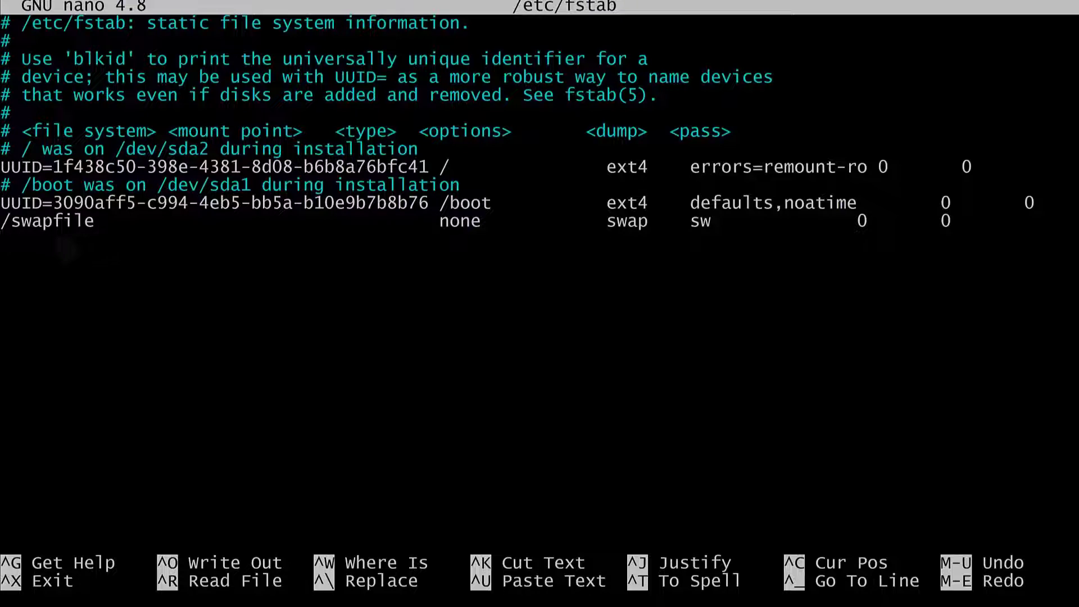
Paste '/myswapfile swap swap defaults 0 0' as the last fstab line, then save and exit nano
right_click(67, 247)
left_click(89, 285)
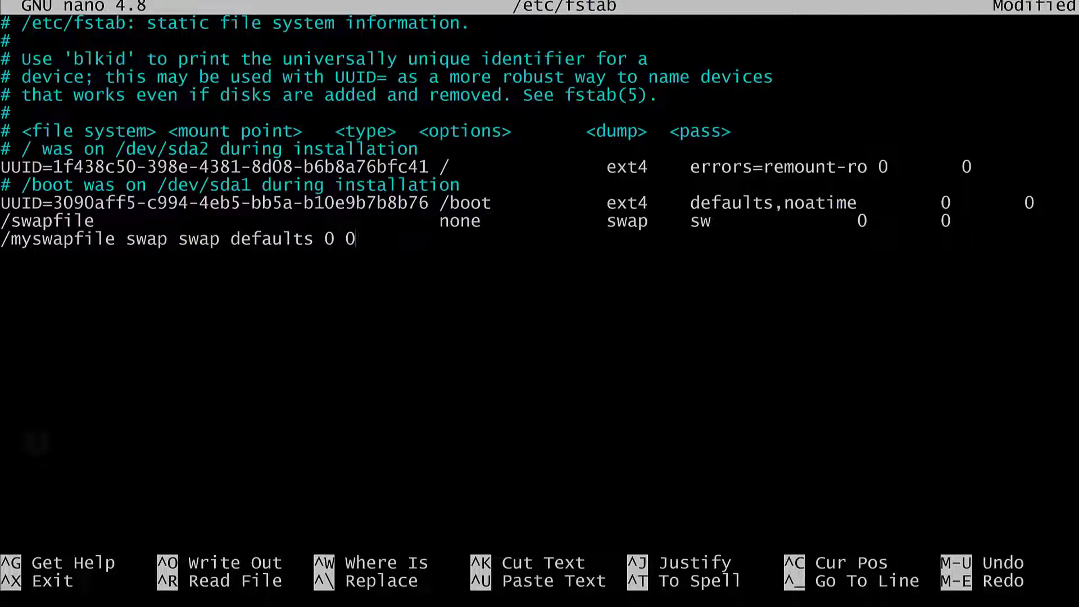
key("ctrl+x")
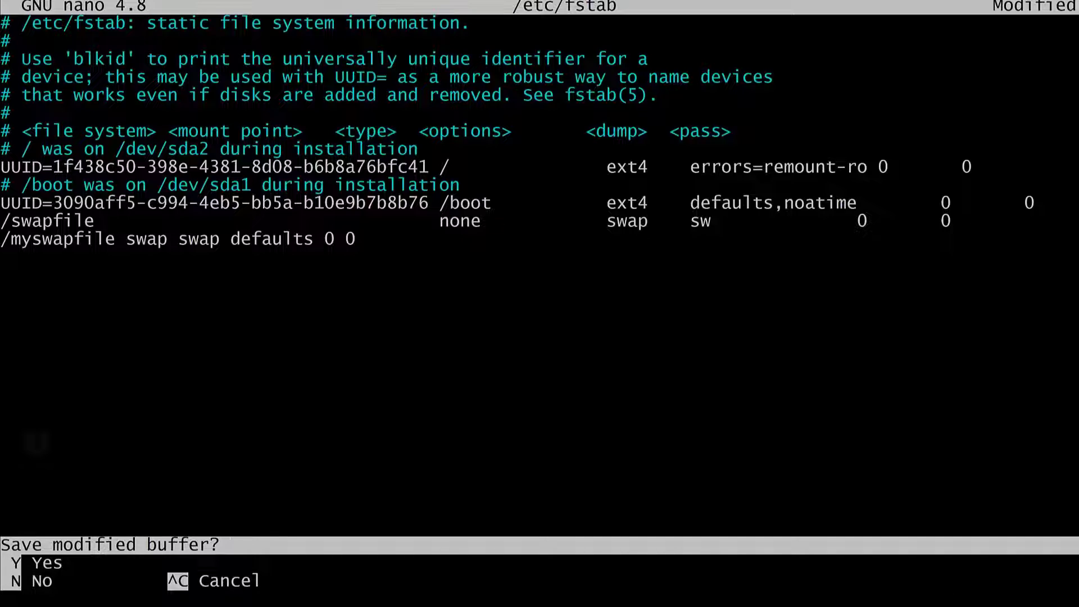
key("y")
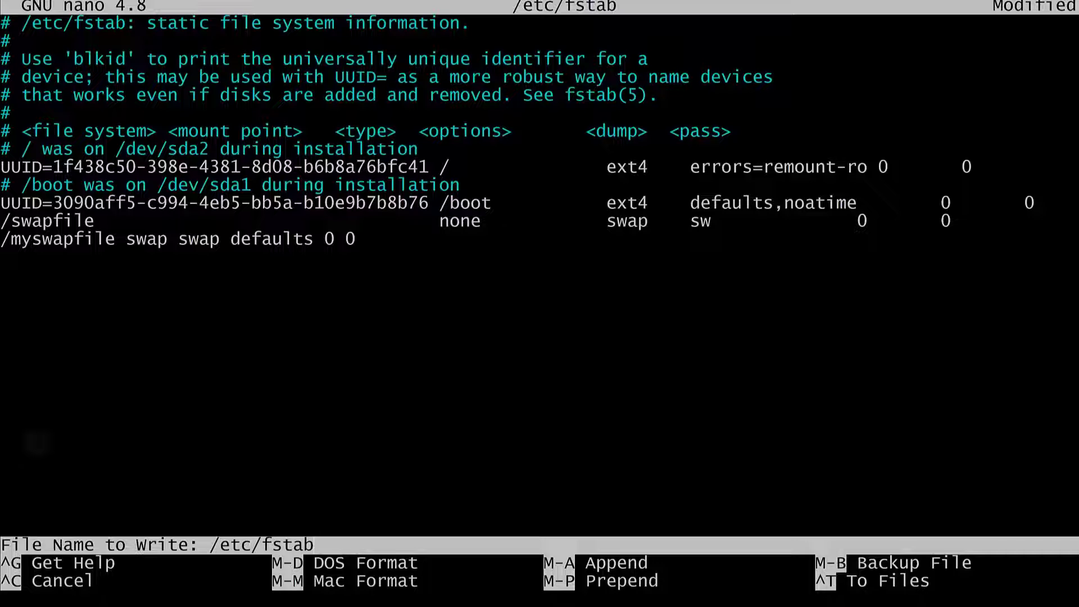
key("Return")
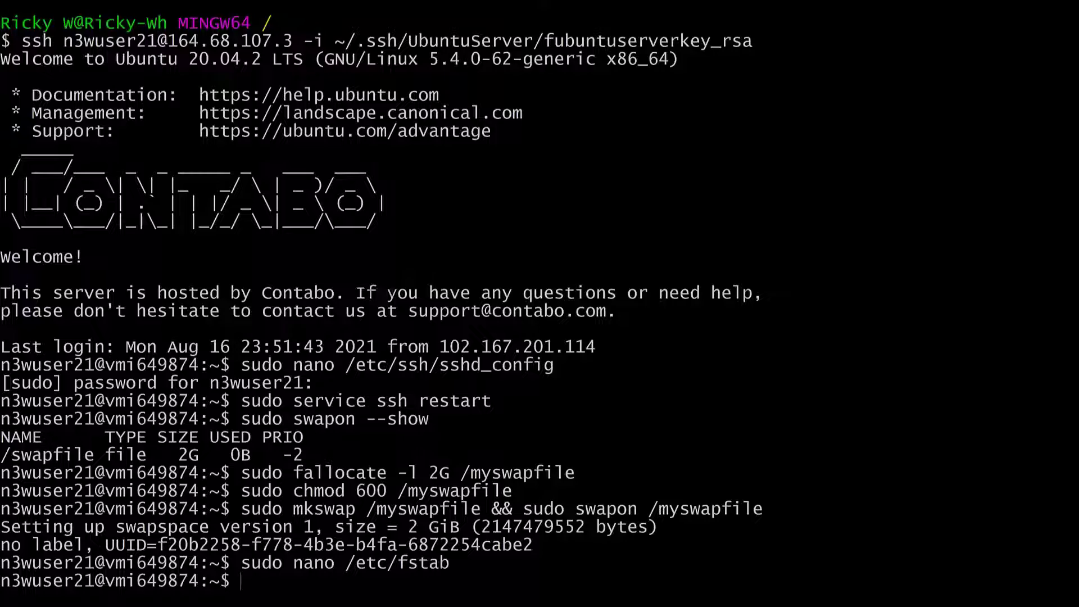
Find the swap check in the tutorial, then run sudo free -h on the server
key("alt+Tab")
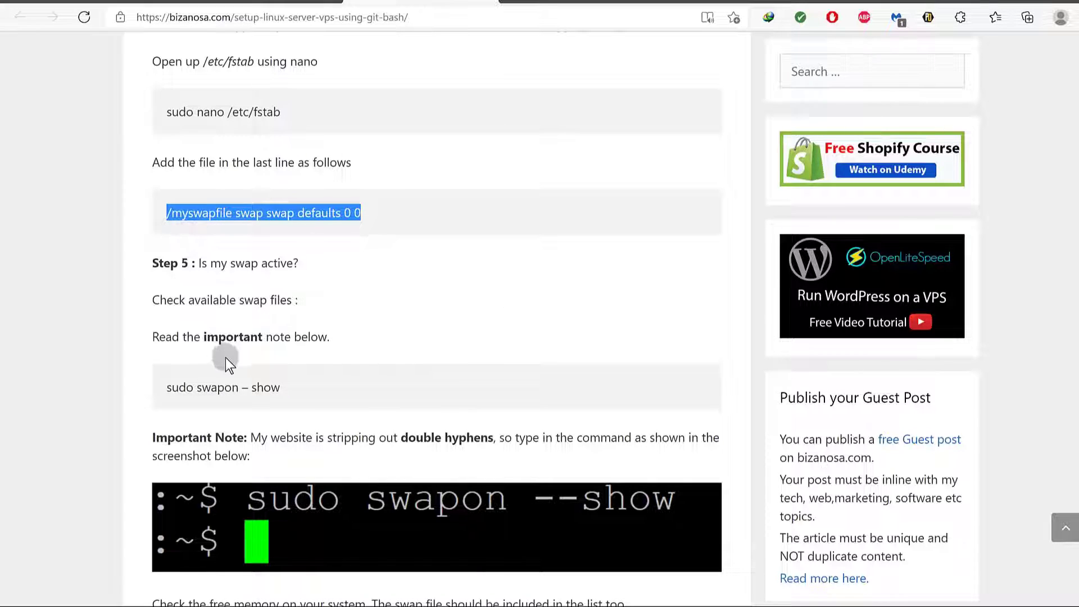
scroll(300, 374, "down", 1)
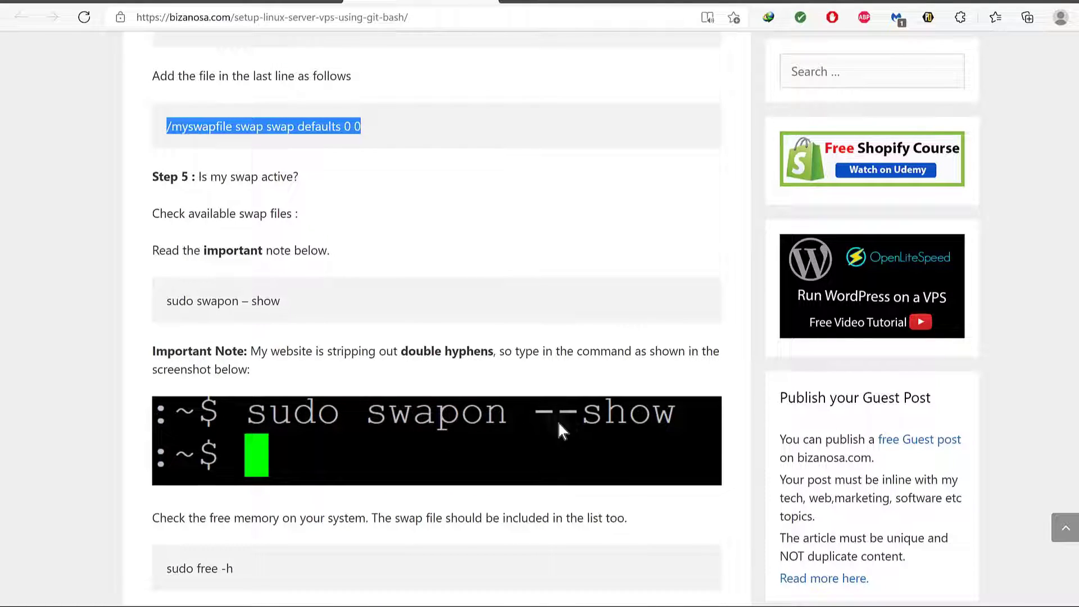
left_click(228, 289)
scroll(315, 330, "down", 2)
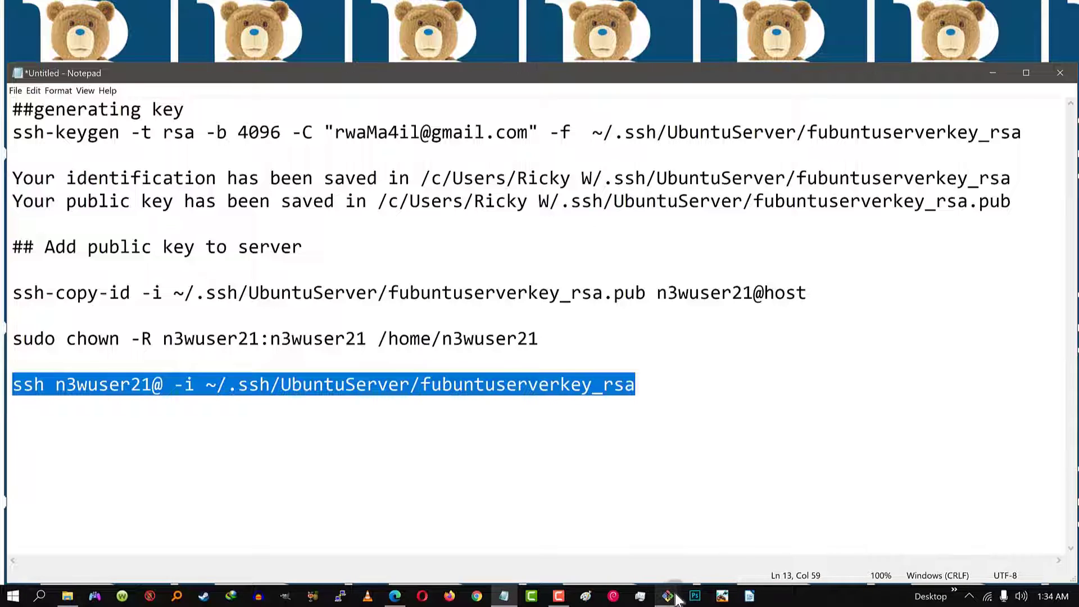
mouse_move(675, 597)
left_click(687, 579)
type("sudo")
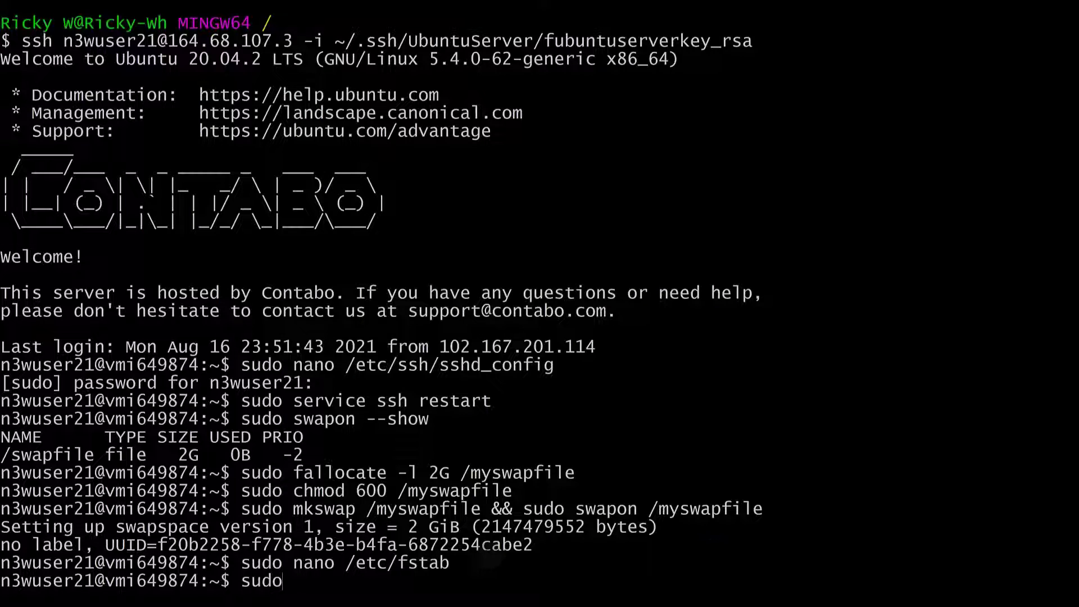
type(" frr")
key("Return")
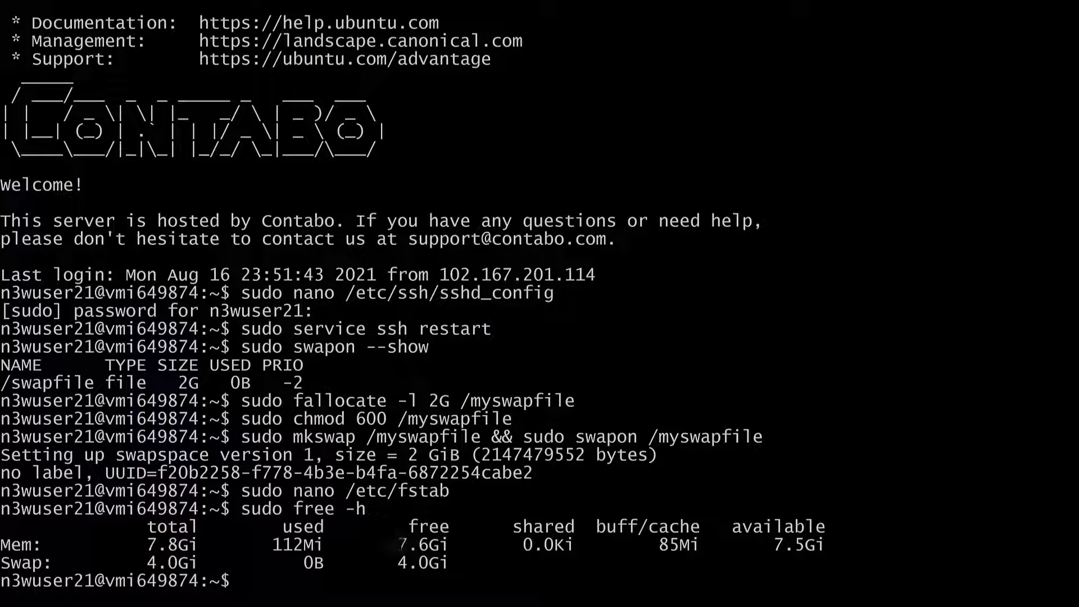
Highlight the 7.6Gi free memory, 2G original swapfile, and 4.0Gi total and free swap figures
left_click_drag(399, 544, 461, 544)
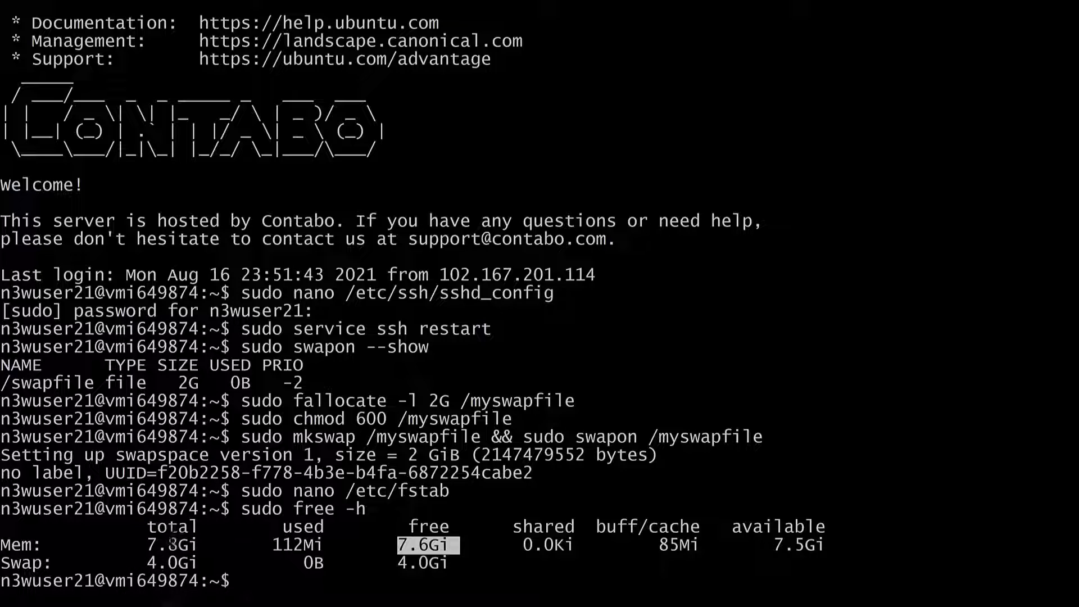
left_click_drag(179, 383, 206, 383)
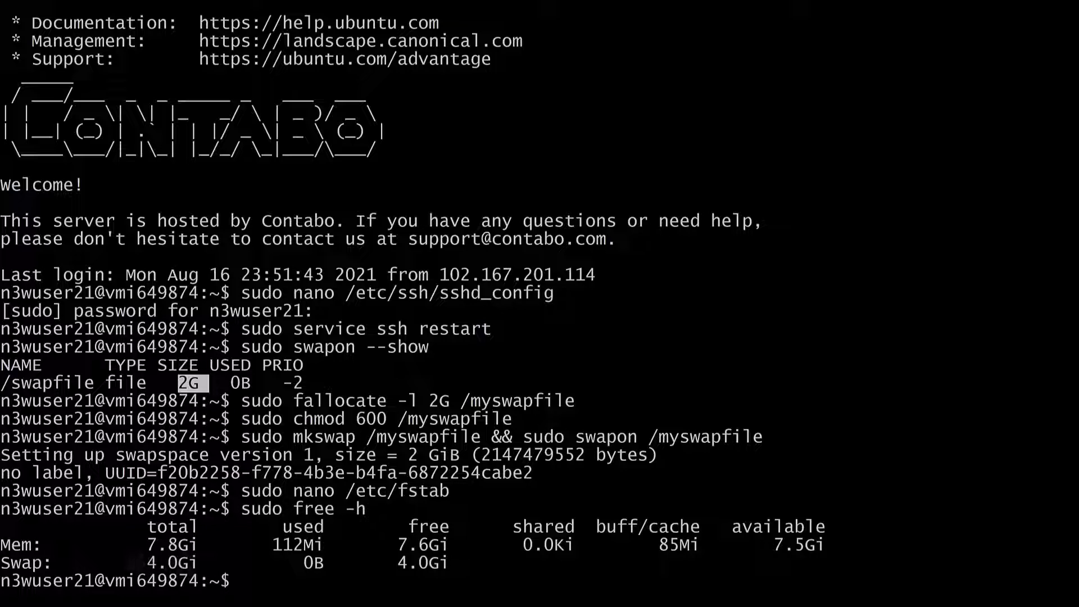
left_click_drag(137, 562, 194, 564)
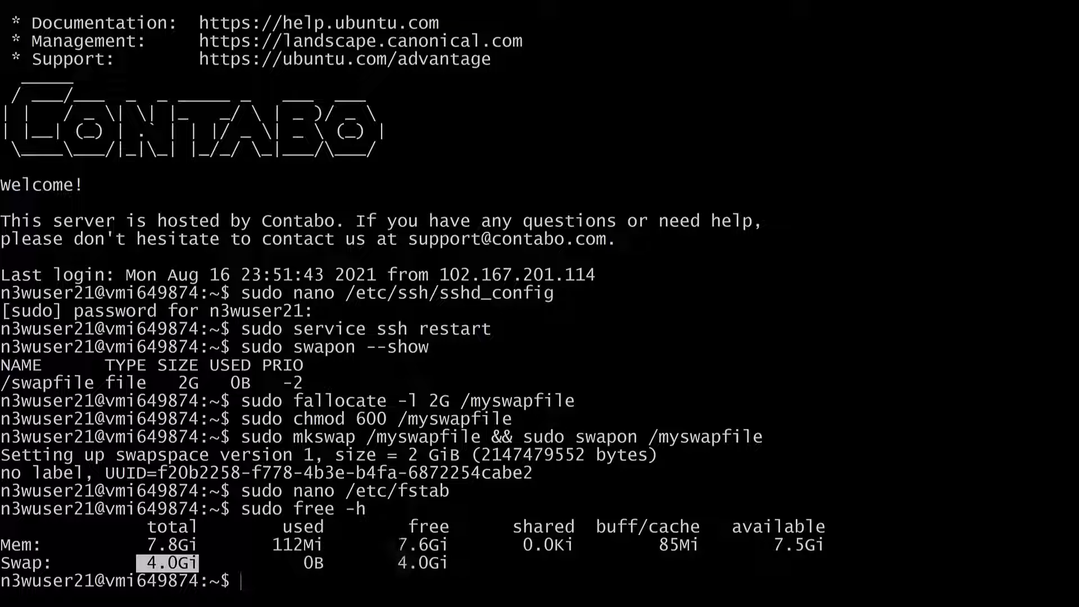
left_click_drag(387, 544, 450, 545)
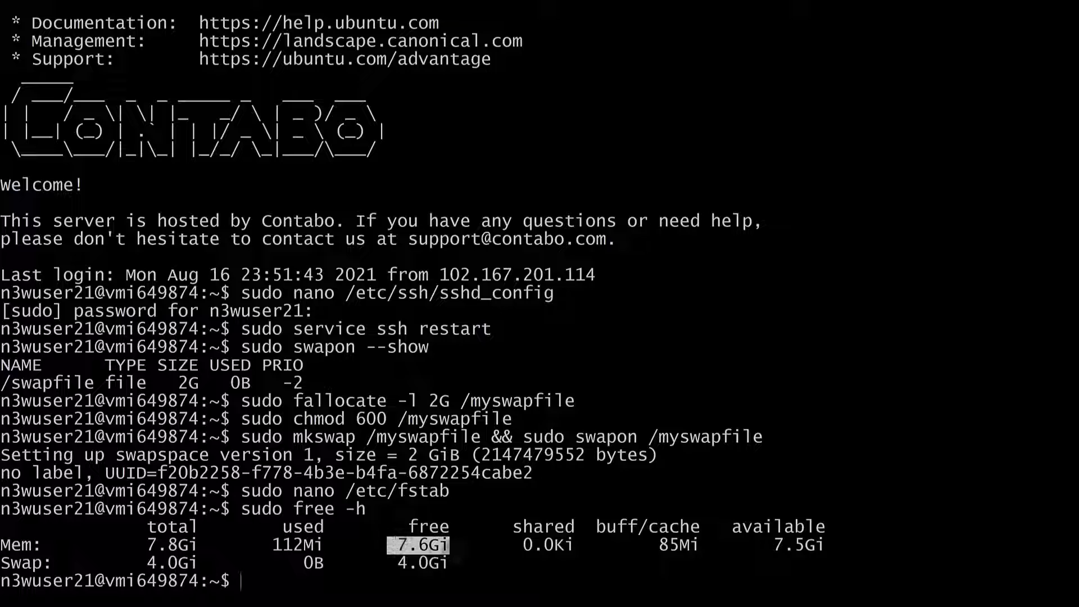
left_click_drag(388, 563, 449, 564)
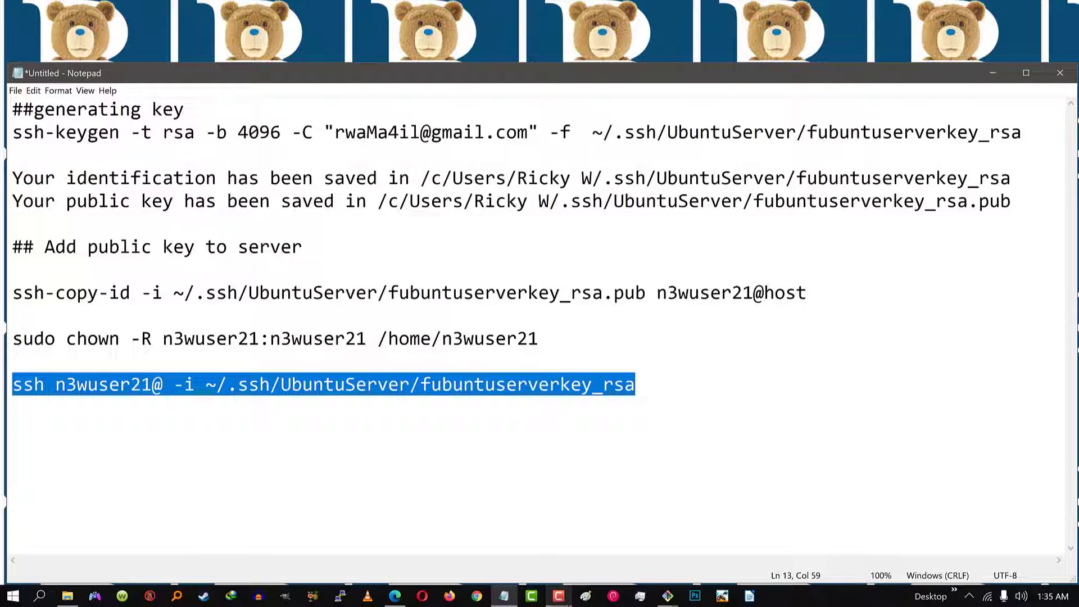
Return to the Edge tutorial and highlight 'Debian 10' in its heading
left_click(396, 596)
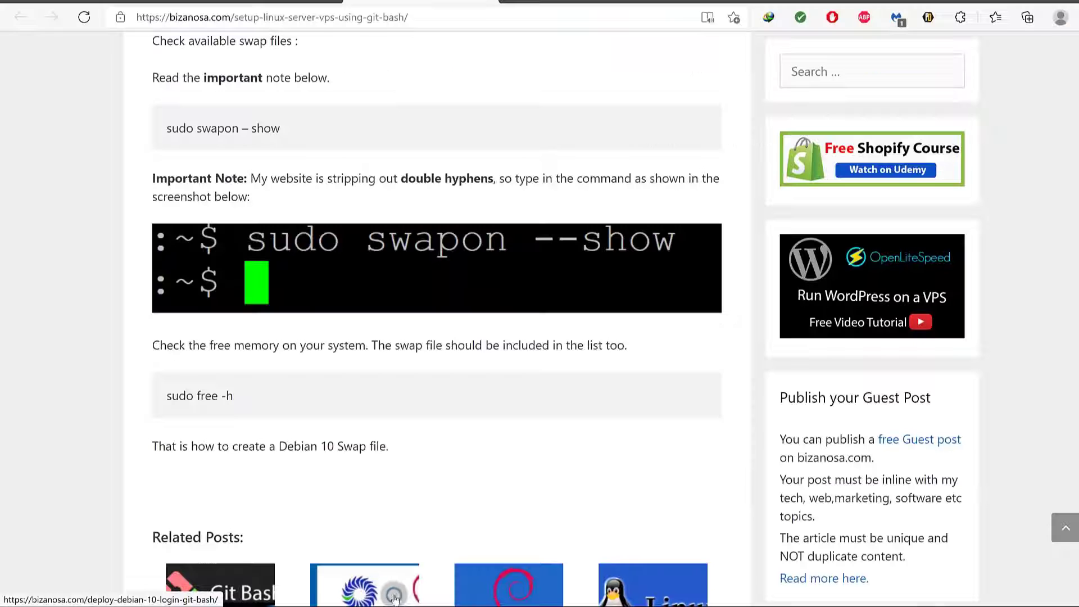
scroll(366, 394, "down", 2)
scroll(354, 352, "up", 12)
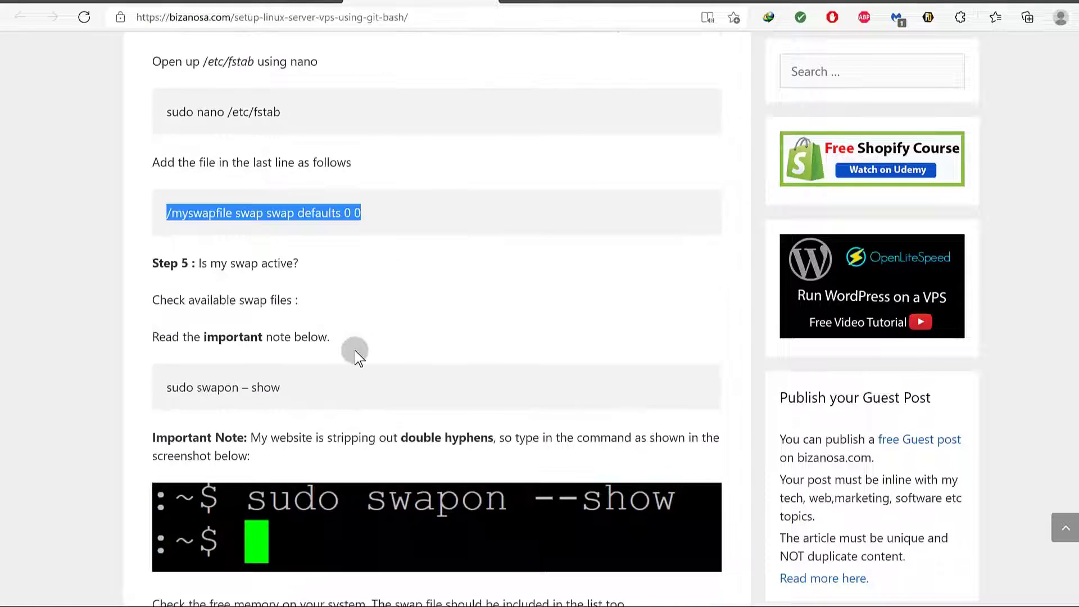
scroll(354, 352, "up", 13)
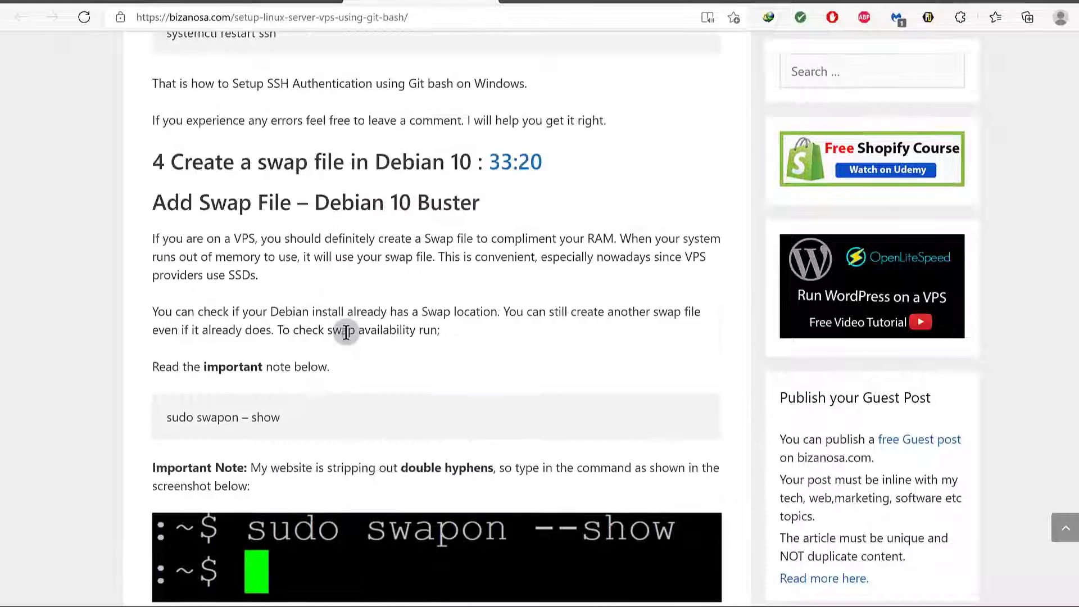
double_click(388, 335)
left_click(413, 429)
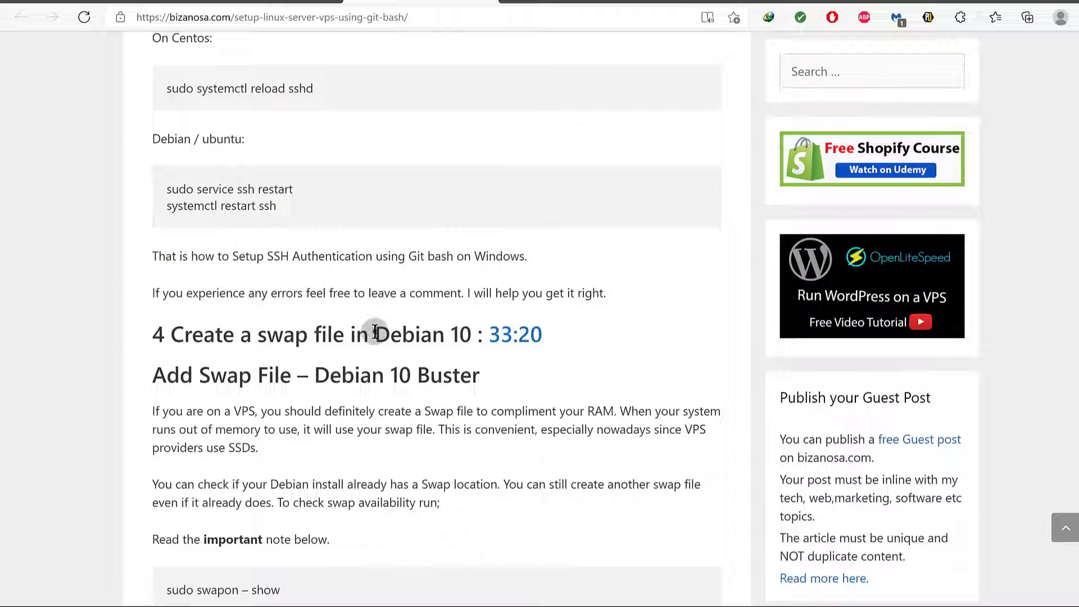
left_click_drag(375, 332, 479, 333)
Scroll the tutorial to the /etc/fstab entry and swap-check steps
scroll(345, 419, "down", 20)
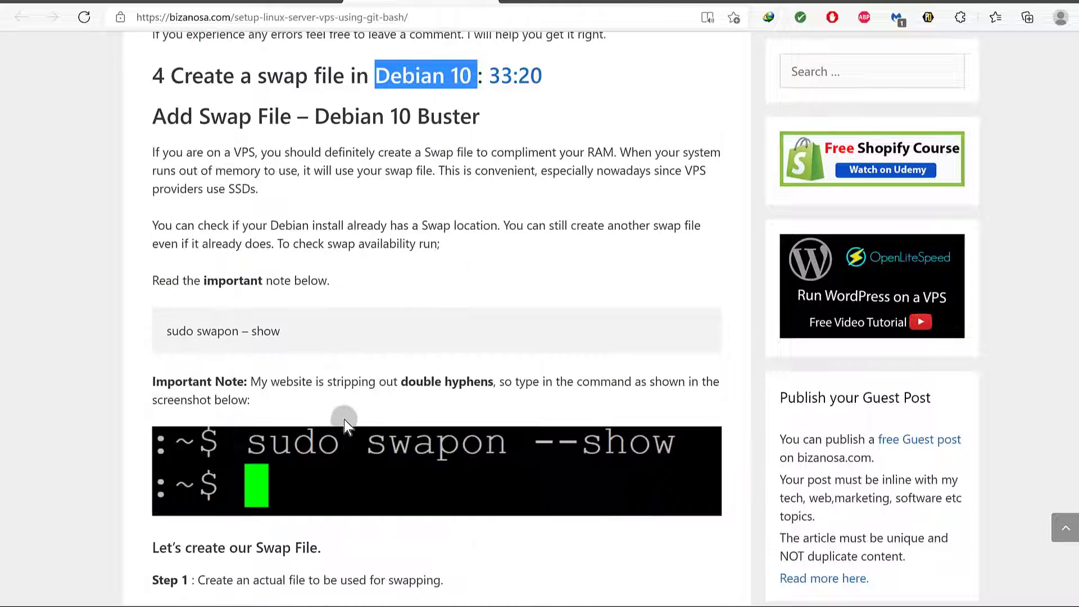
scroll(346, 427, "down", 6)
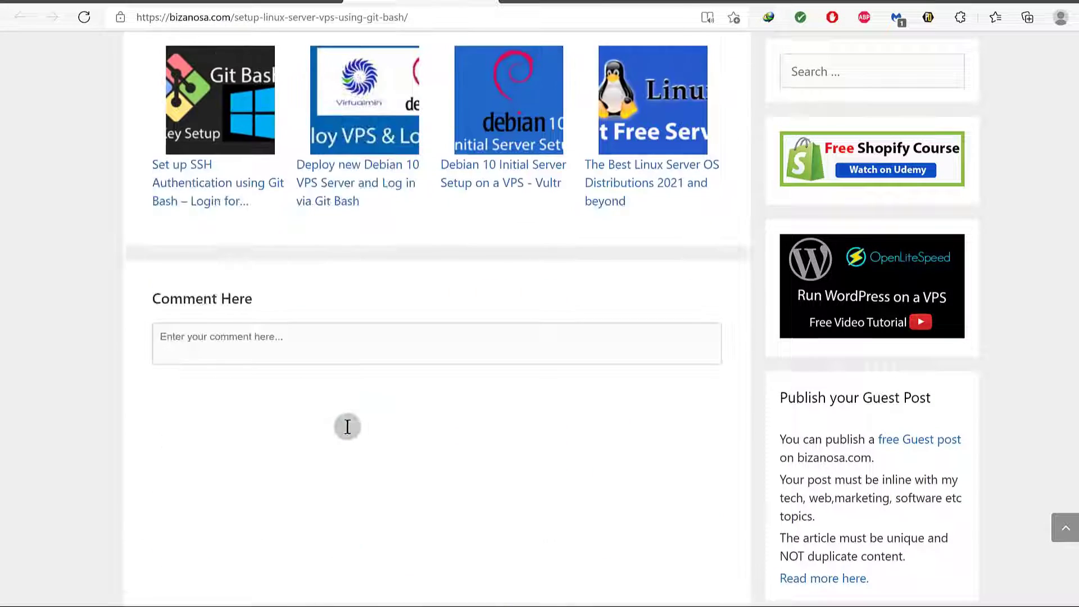
scroll(345, 427, "up", 17)
scroll(347, 428, "down", 2)
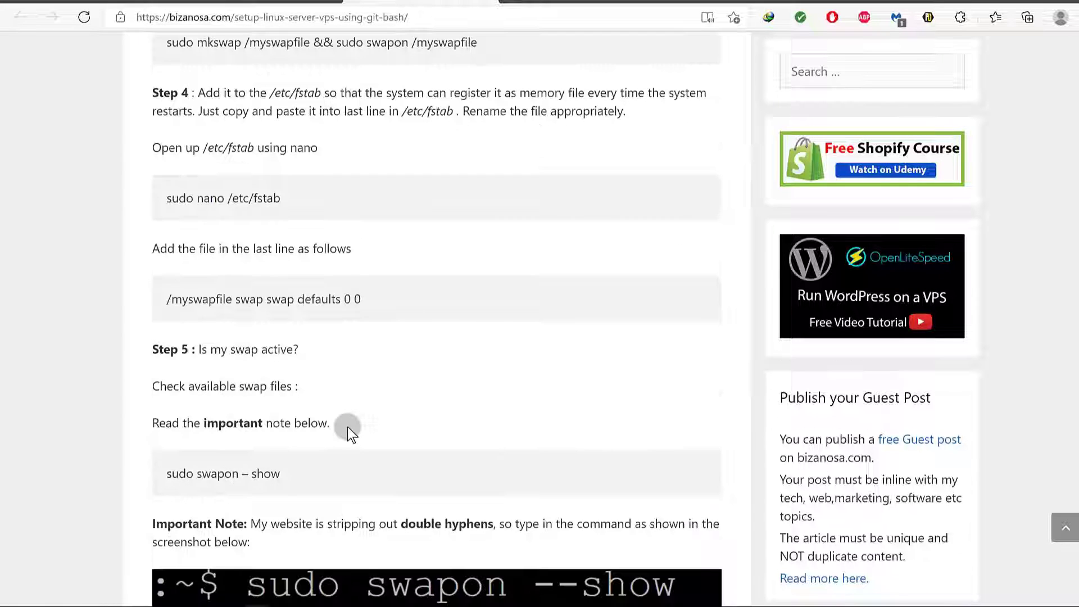
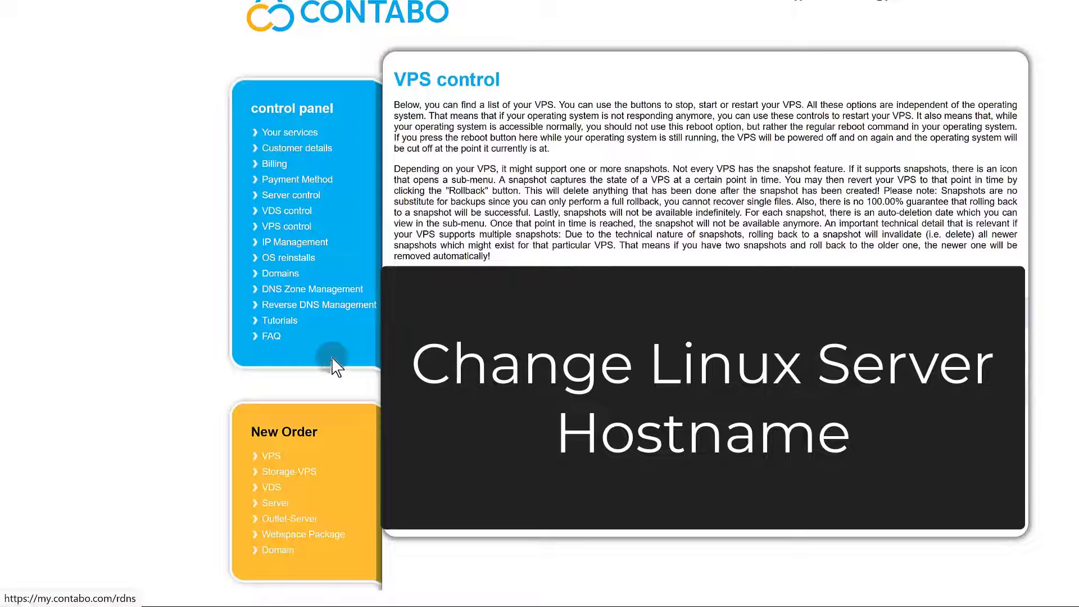
Open Reverse DNS Management and highlight the server's IP and its PTR hostname in the second row
left_click(307, 306)
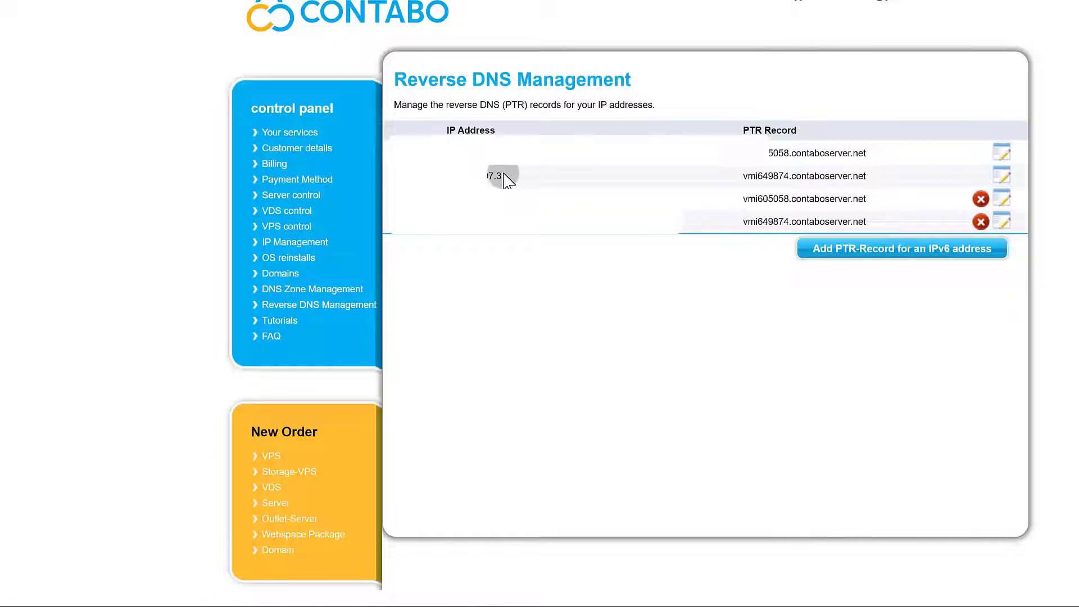
left_click_drag(504, 175, 441, 177)
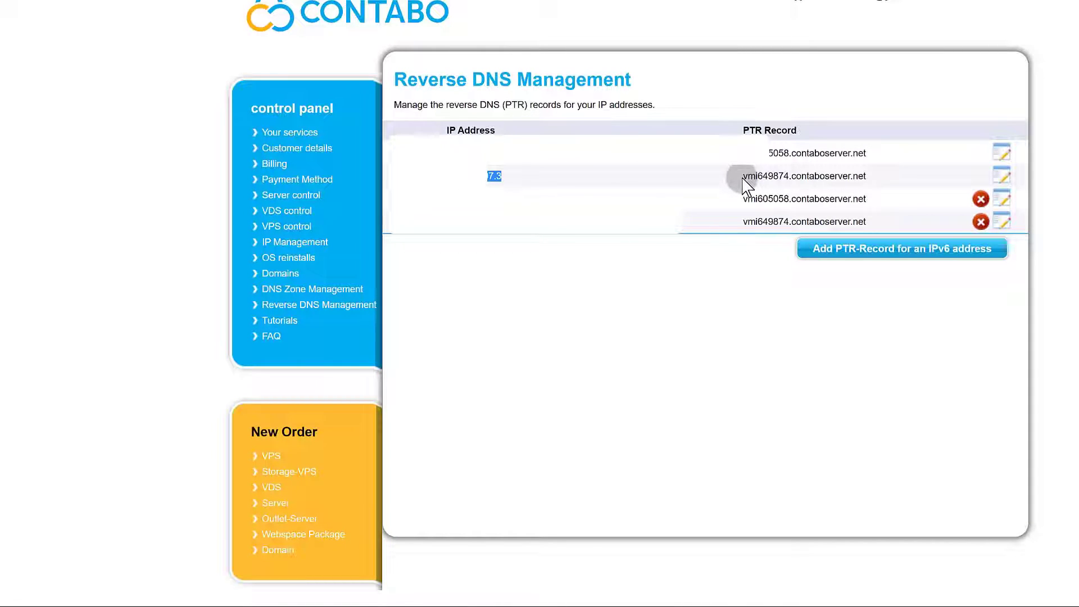
left_click_drag(746, 175, 872, 175)
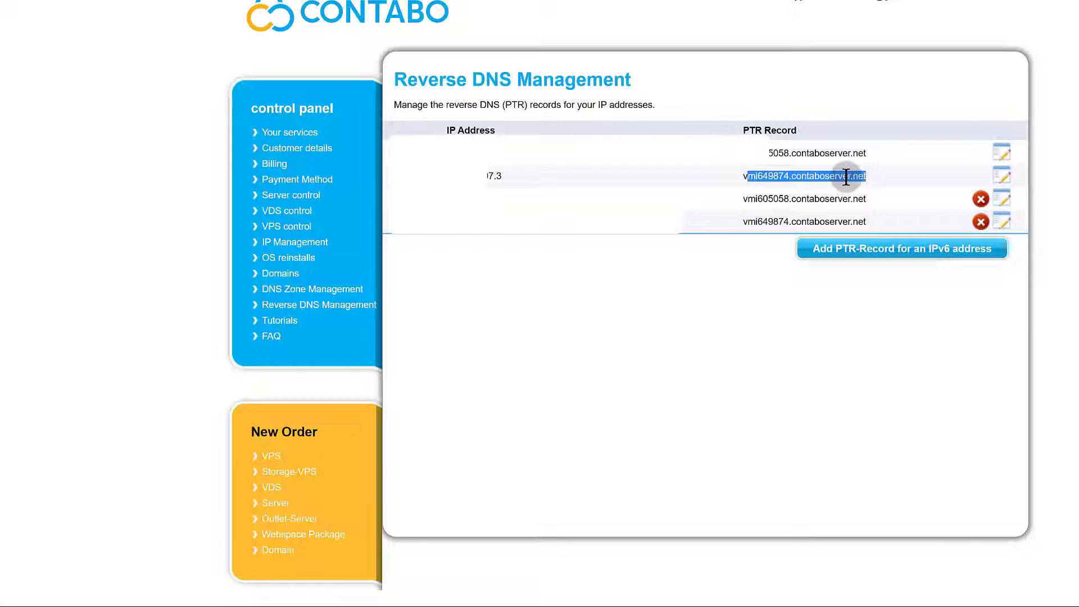
left_click(744, 174)
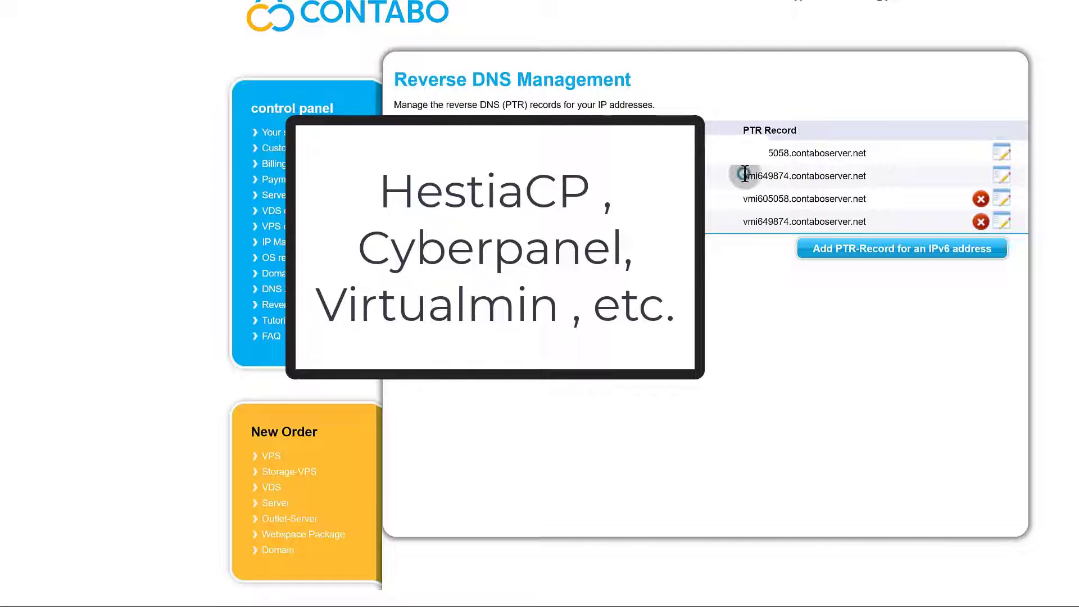
left_click_drag(744, 175, 868, 175)
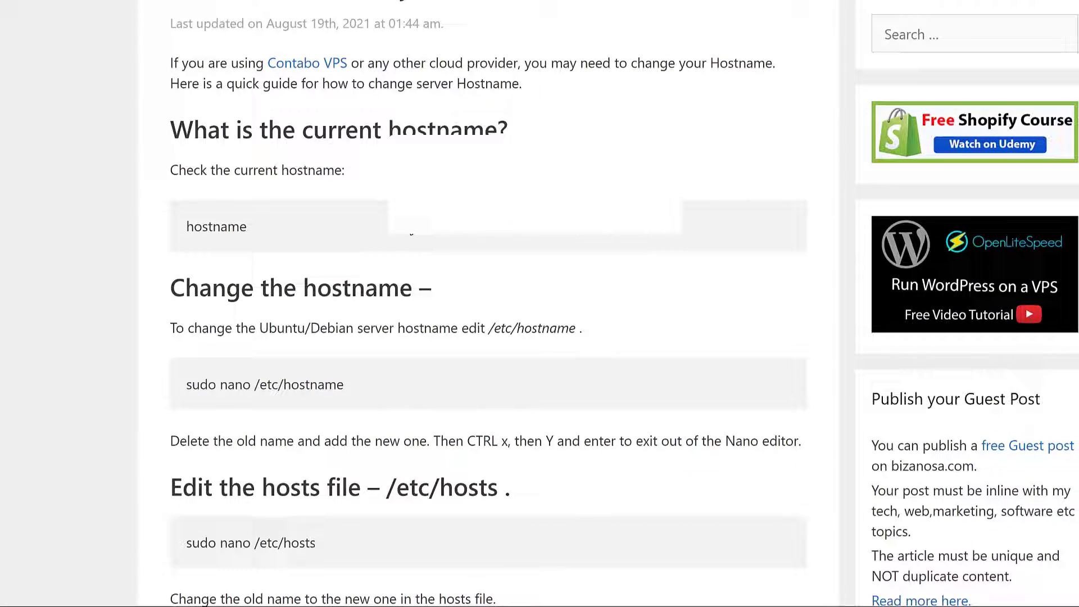
scroll(411, 233, "up", 5)
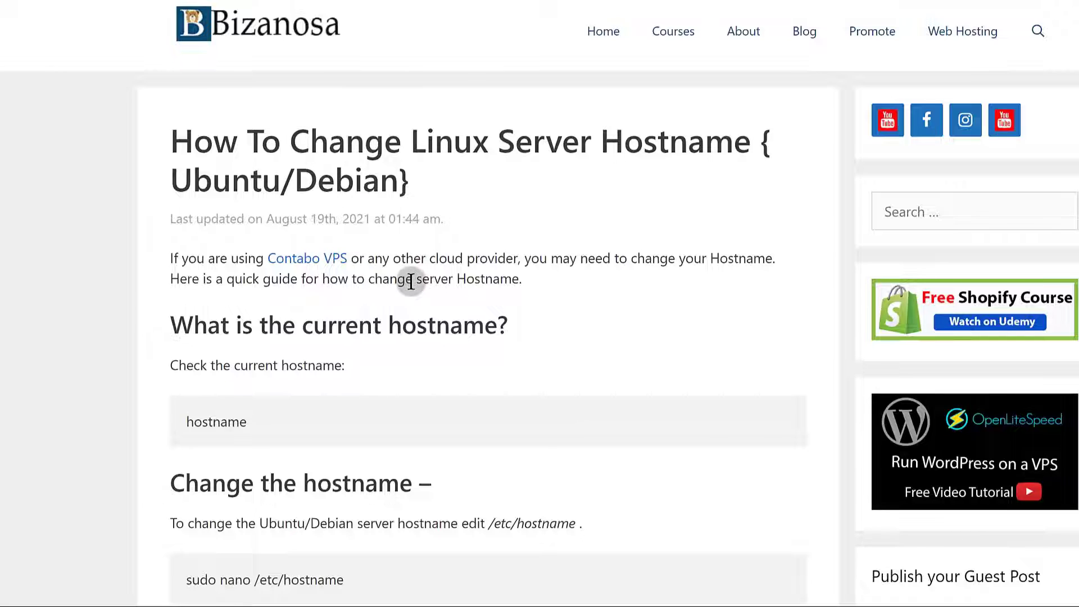
scroll(410, 279, "down", 10)
scroll(395, 304, "down", 8)
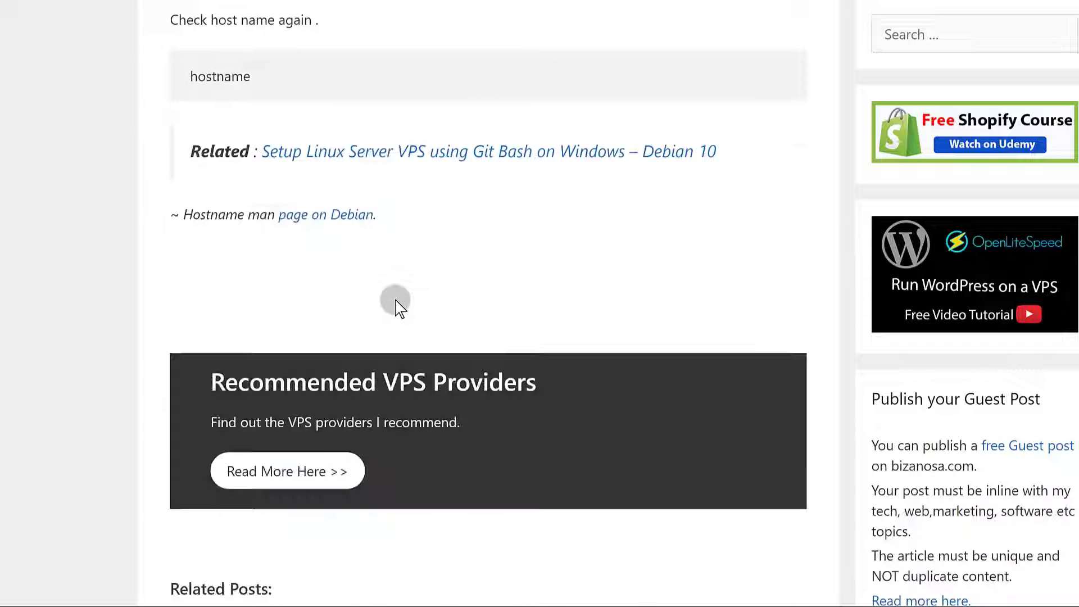
scroll(393, 306, "up", 8)
scroll(392, 303, "up", 10)
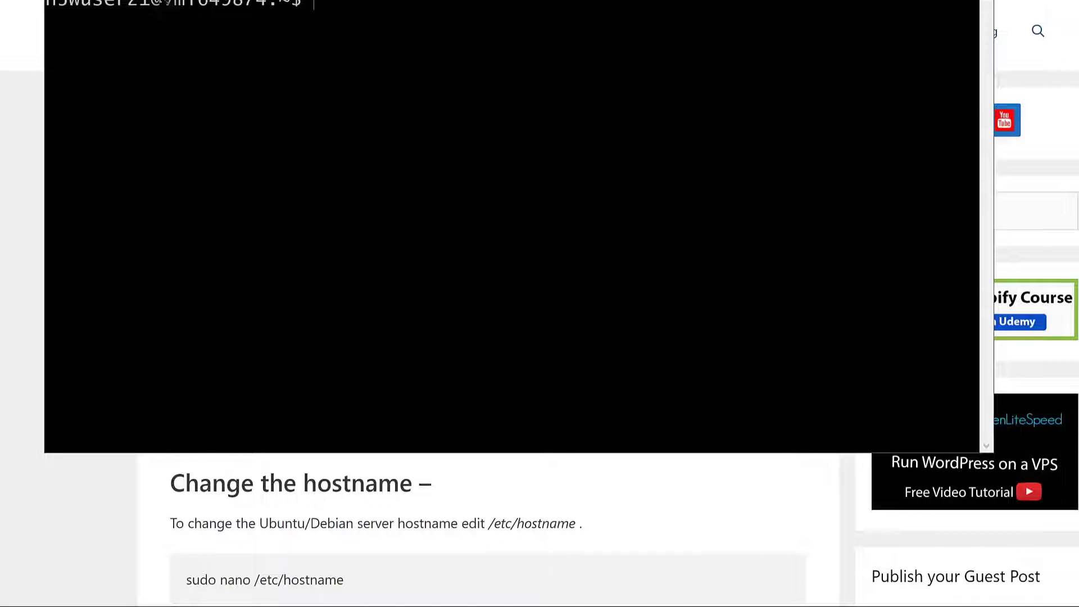
Run hostname in Git Bash to confirm it reports vmi649874.contaboserver.net, then return to the guide
left_click_drag(162, 1, 267, 1)
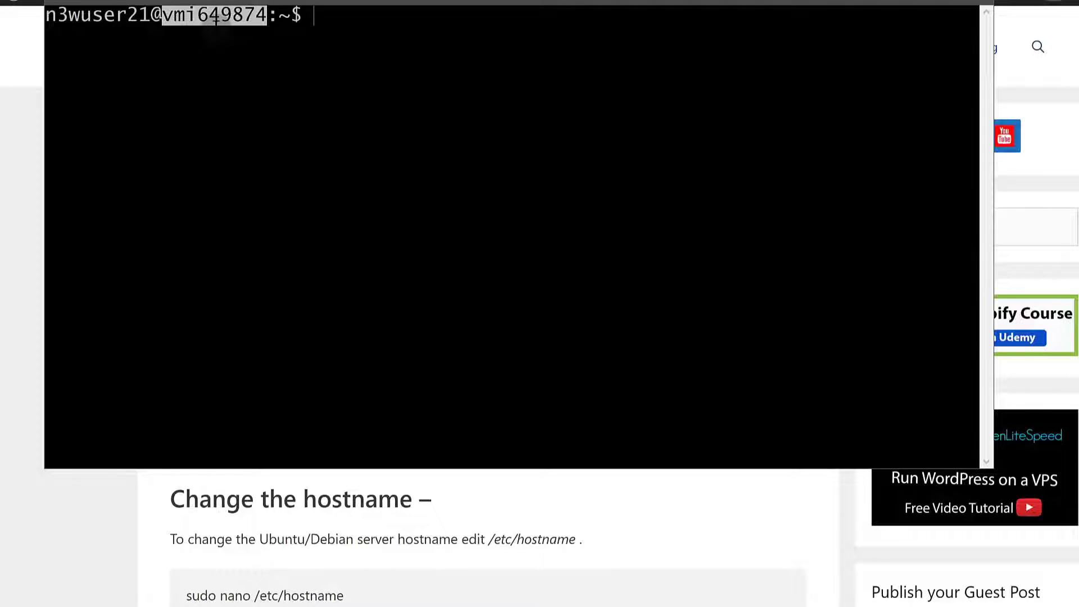
left_click(315, 11)
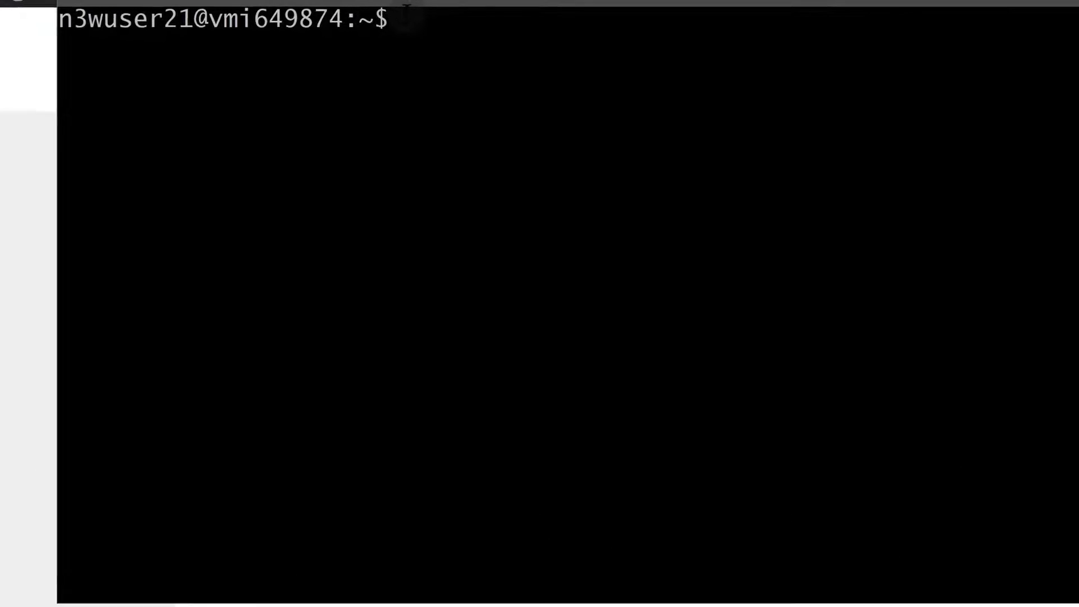
type("hostname")
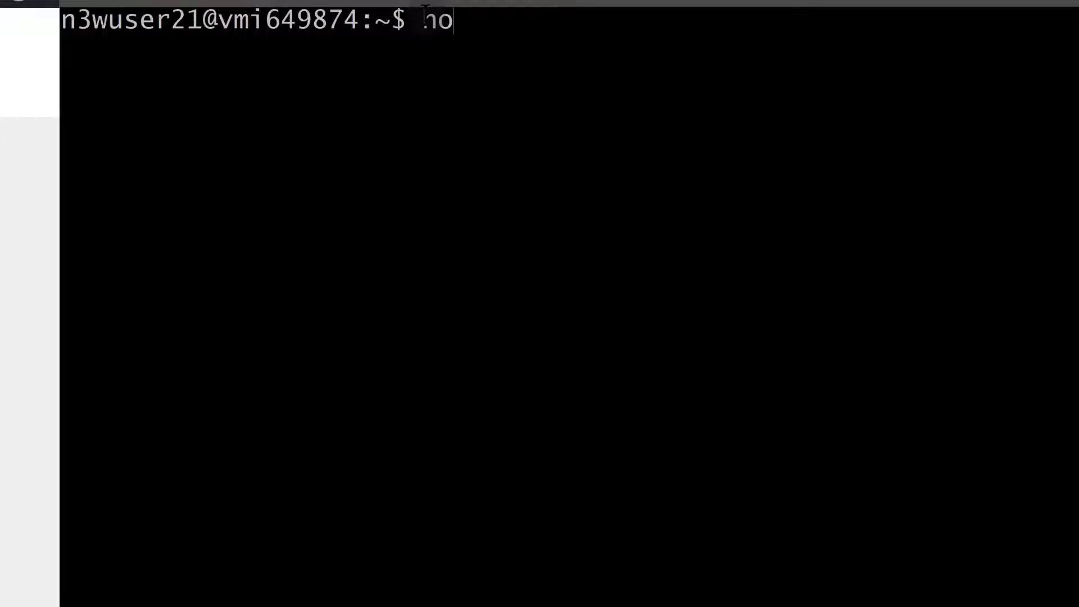
key("Return")
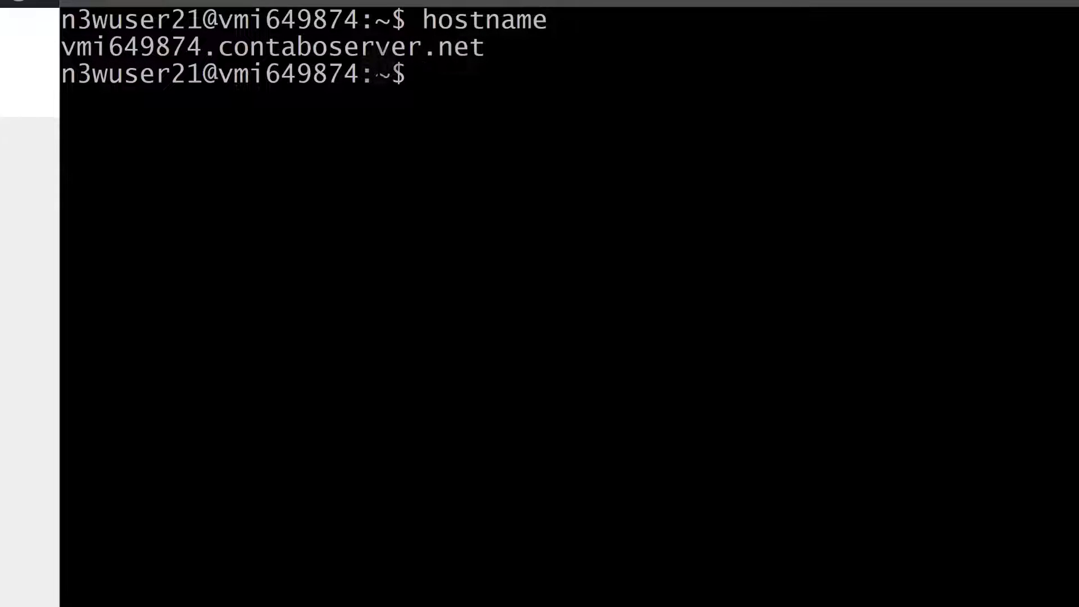
left_click(37, 241)
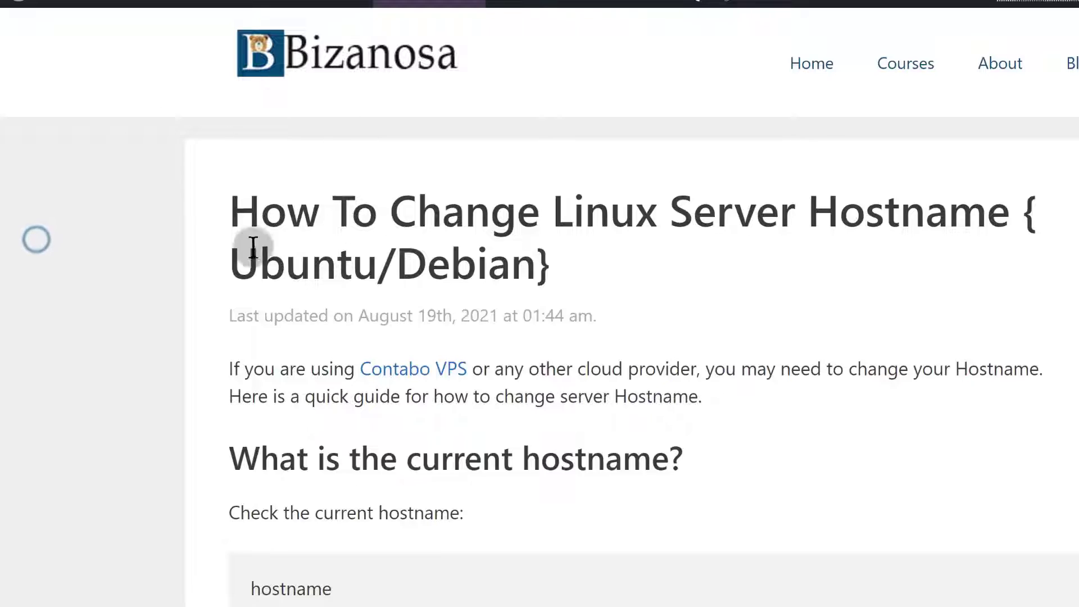
Draft the hostname panel1.javascriptbear.com in Notepad using the domain copied from Cloudflare
scroll(415, 457, "down", 8)
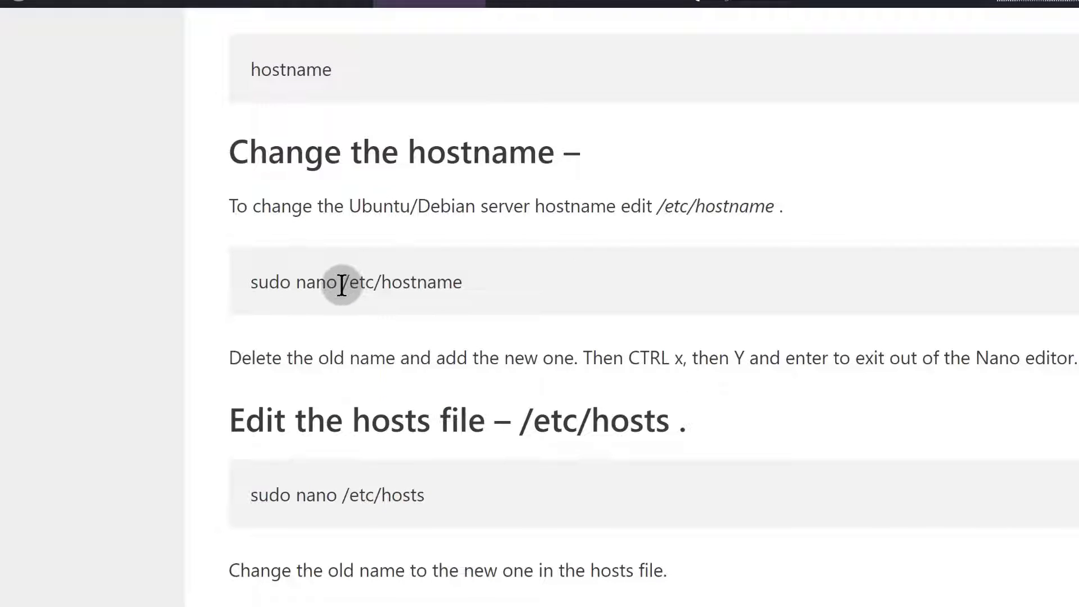
left_click_drag(344, 282, 494, 279)
key("alt+Tab")
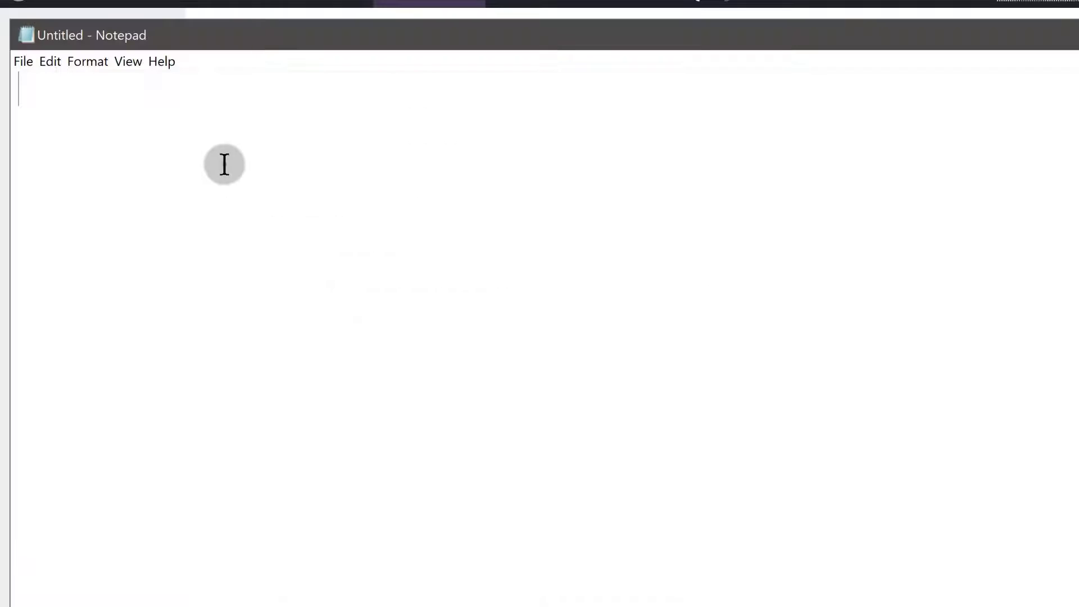
left_click(224, 164)
type("panel1.vmi649874")
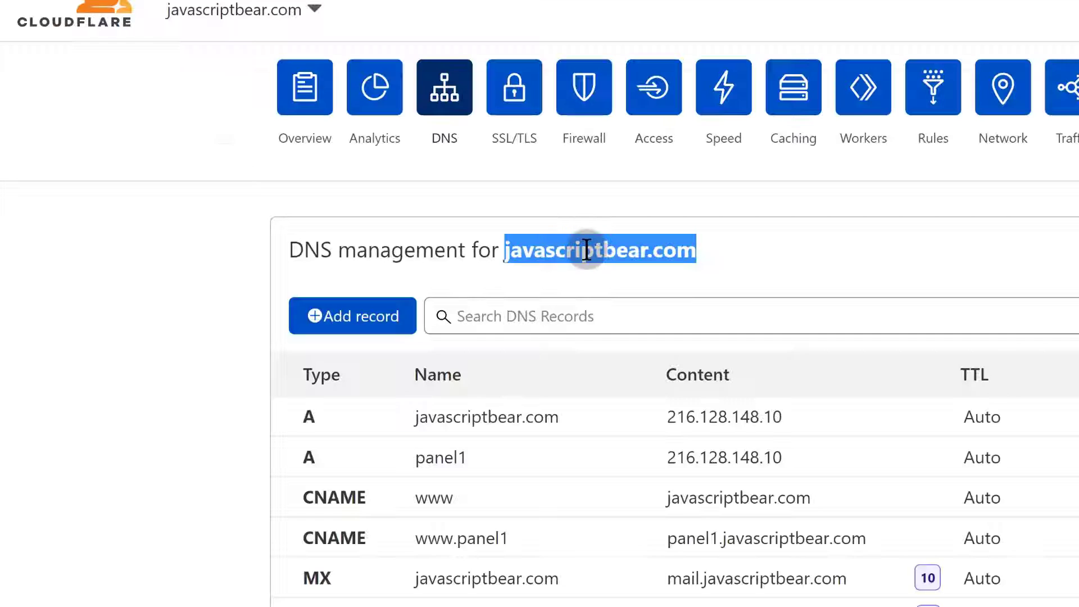
right_click(586, 250)
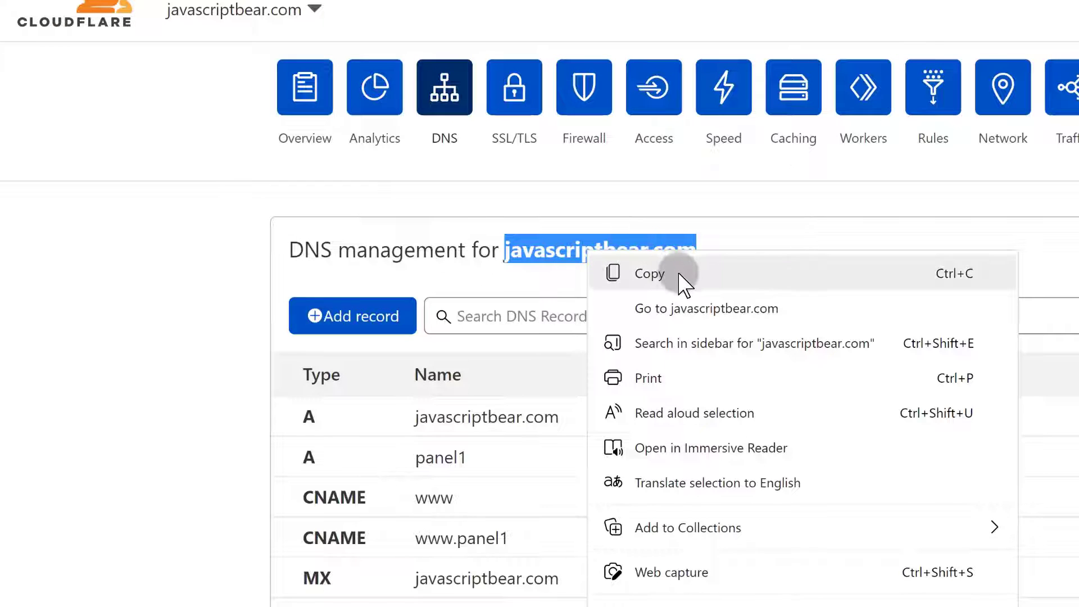
left_click(678, 274)
key("alt+Tab")
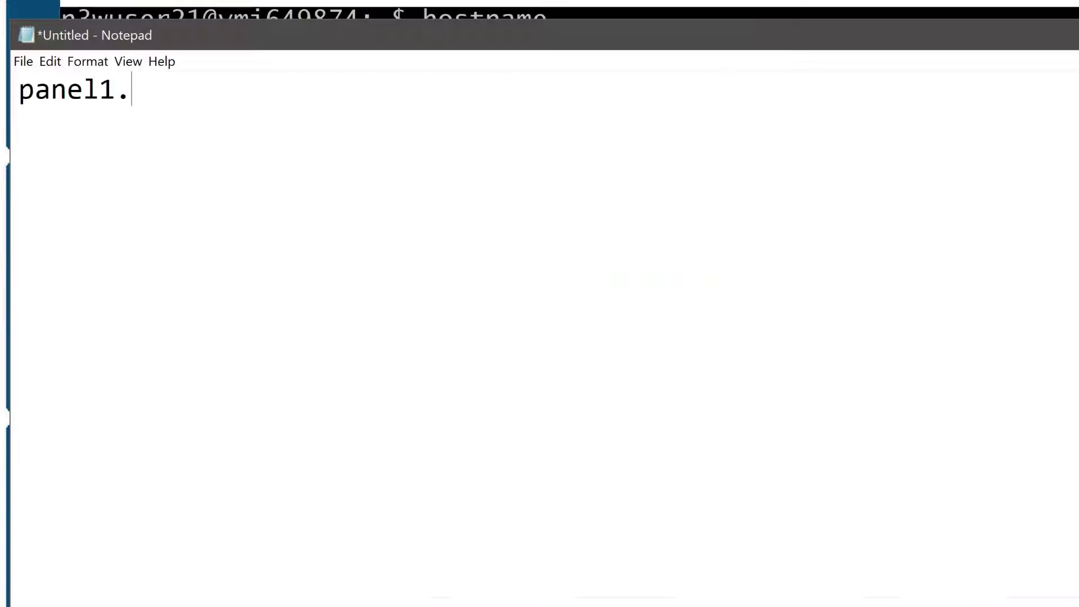
left_click_drag(572, 108, 151, 103)
right_click(152, 104)
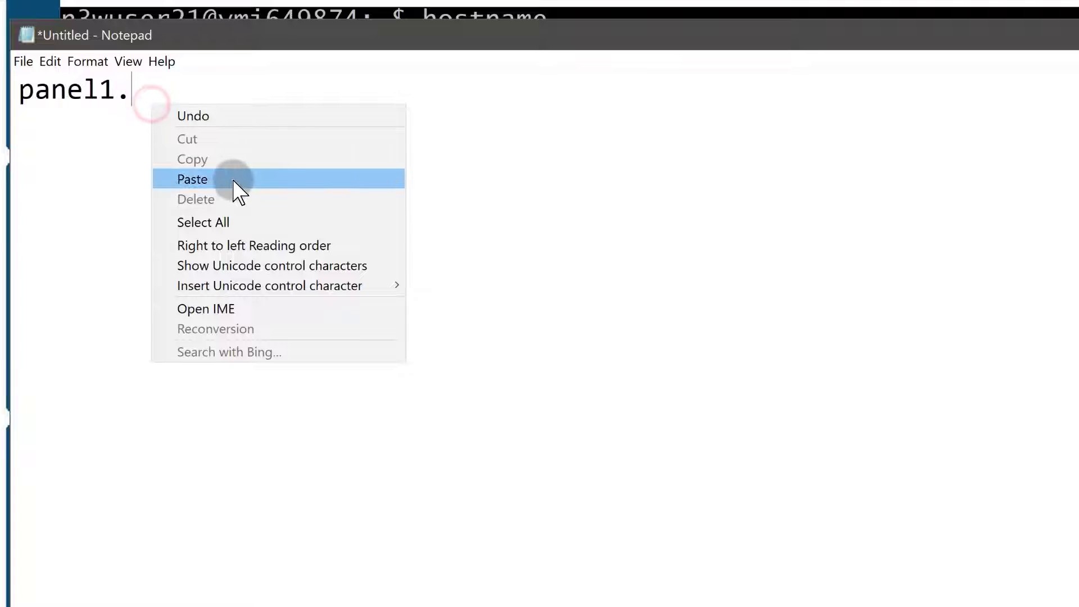
left_click(235, 180)
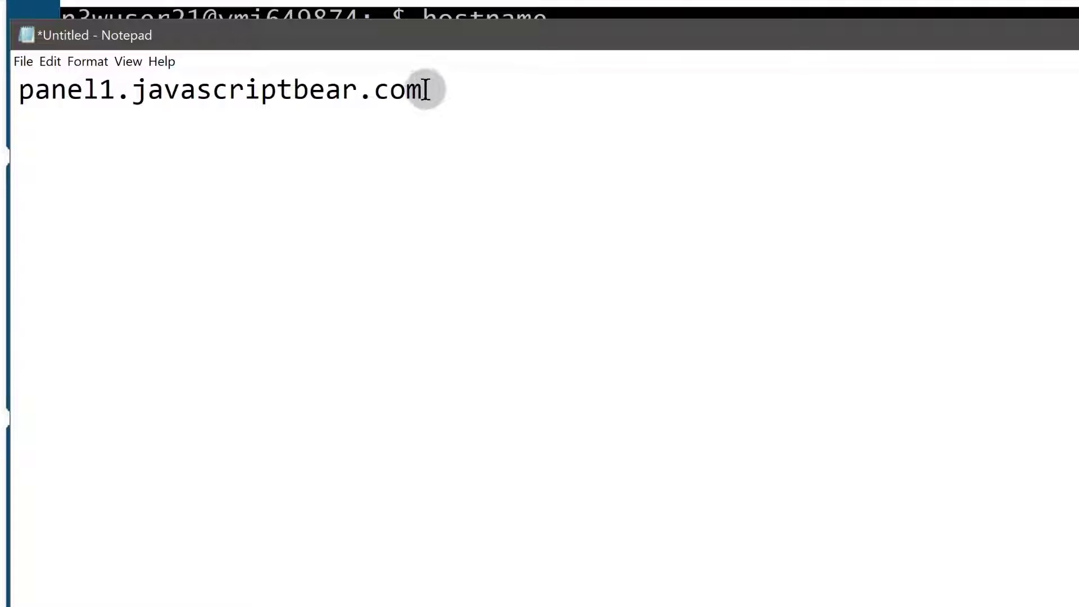
left_click_drag(423, 89, 277, 94)
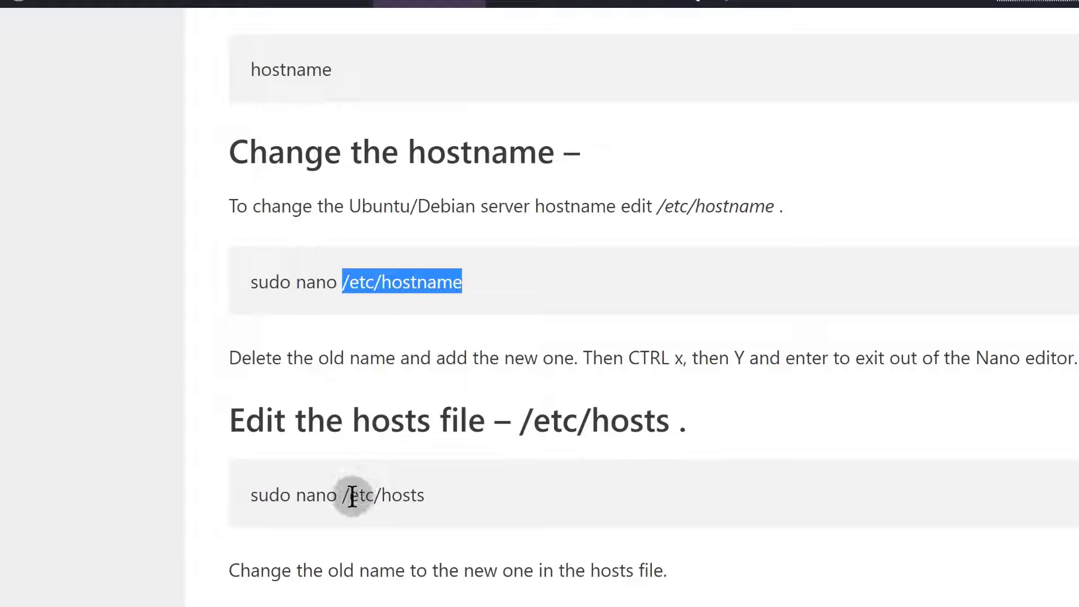
Copy the guide's 'sudo nano /etc/hostname' command
left_click_drag(251, 495, 441, 499)
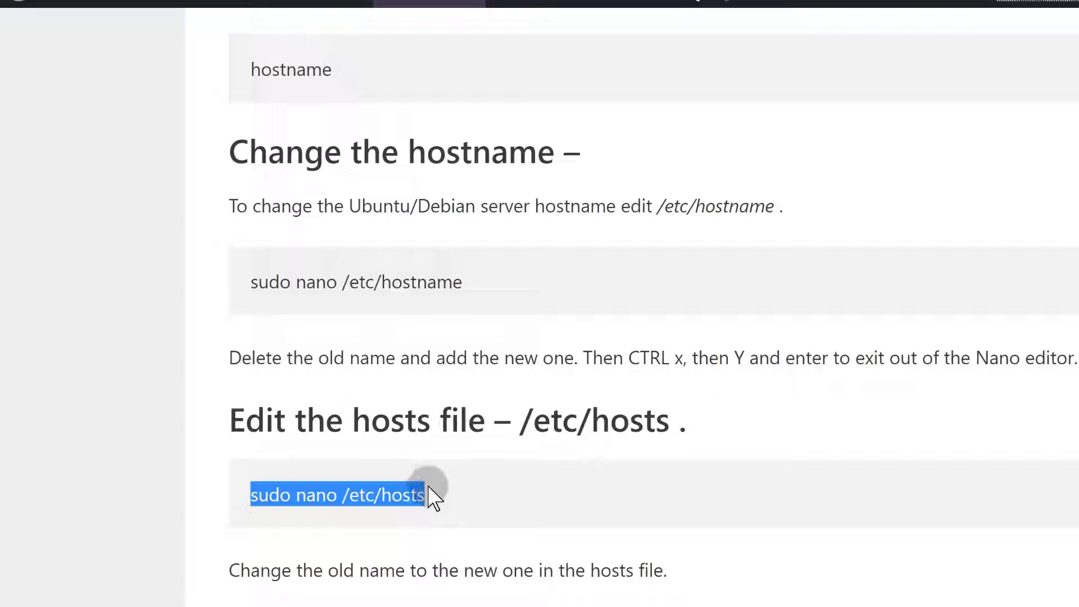
left_click_drag(251, 280, 482, 298)
right_click(439, 279)
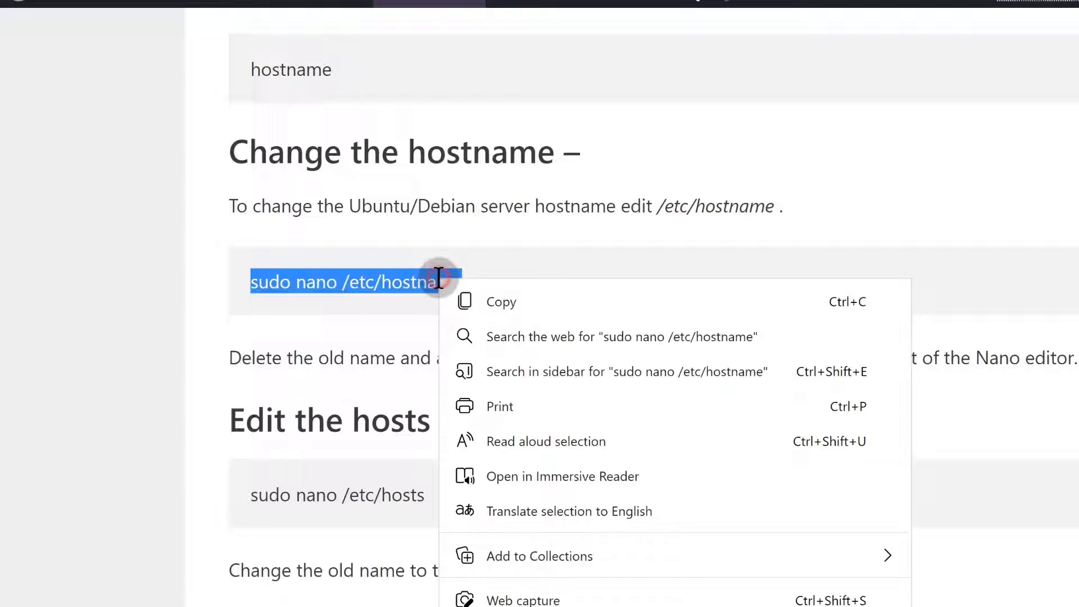
left_click(483, 306)
scroll(612, 253, "down", 2)
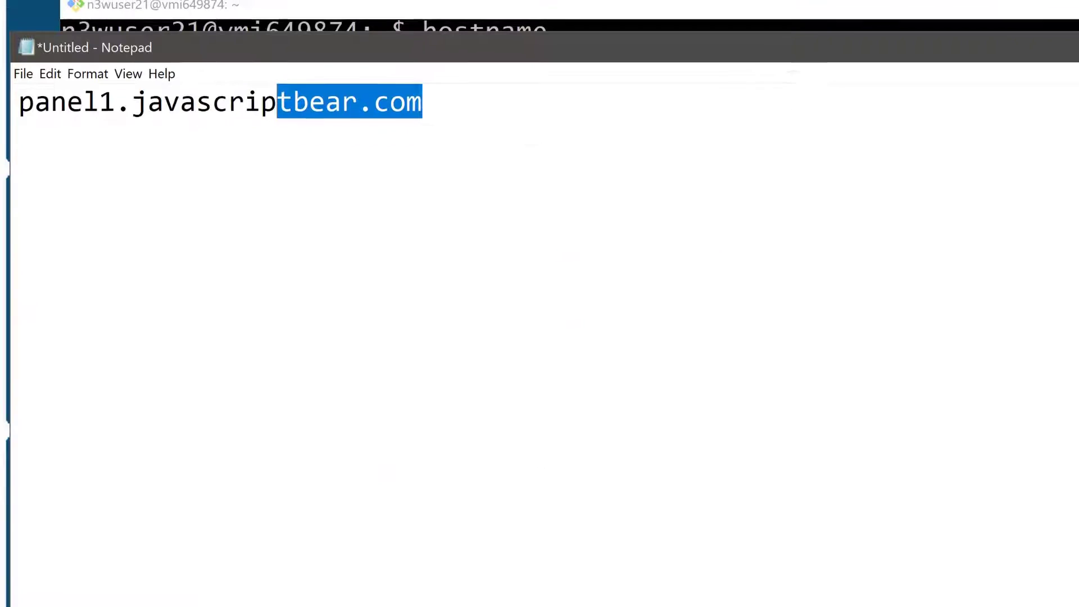
key("alt+Tab")
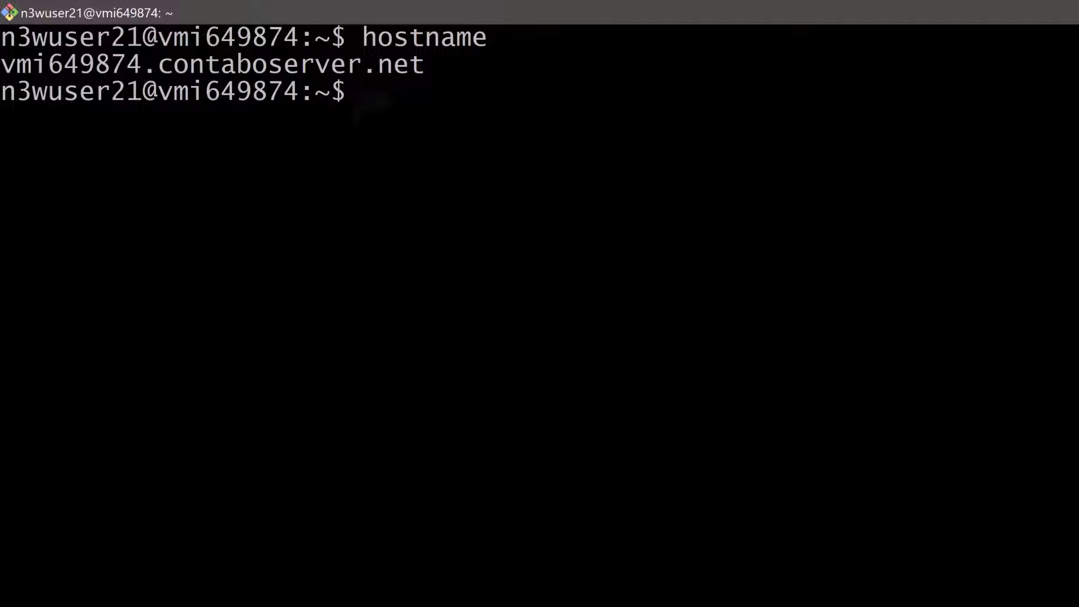
Run sudo nano /etc/hostname in Git Bash
right_click(368, 90)
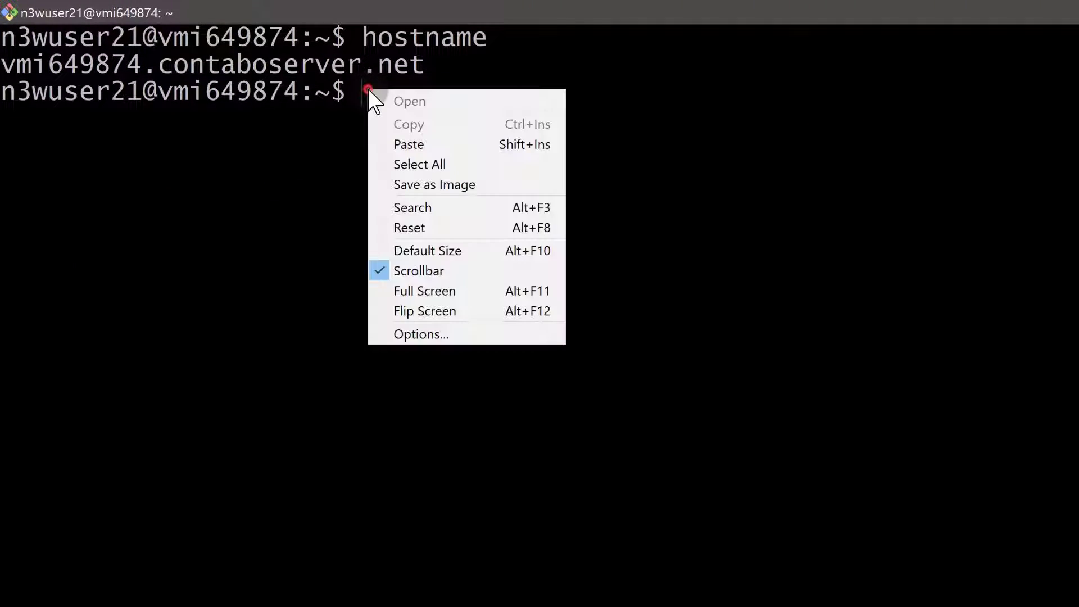
left_click(420, 145)
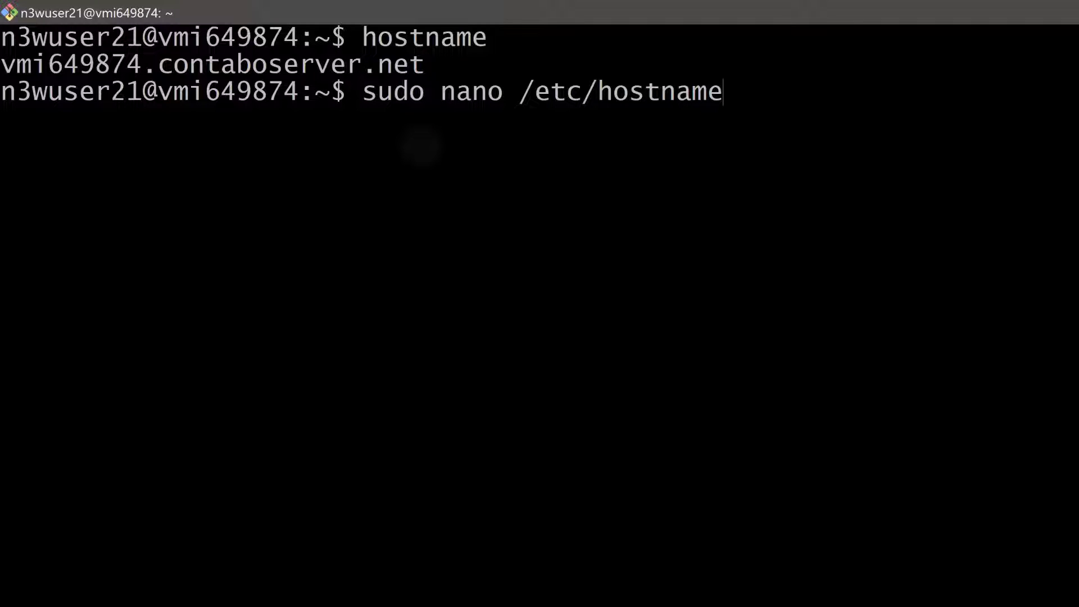
key("Return")
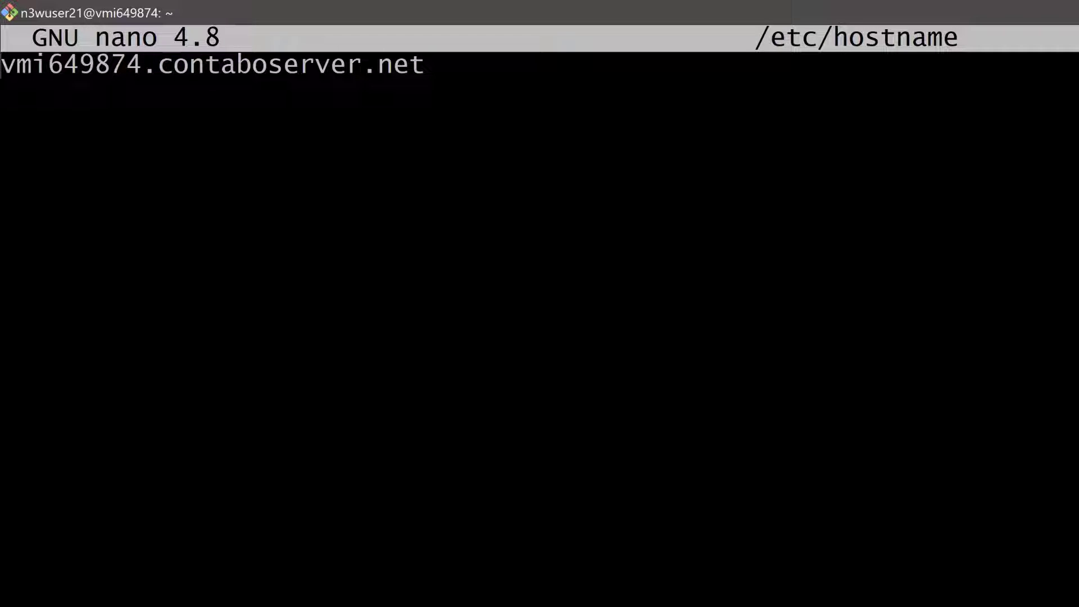
Replace the old hostname in the file with panel1.javascriptbear.com and save it
key("alt+Tab")
left_click(422, 193)
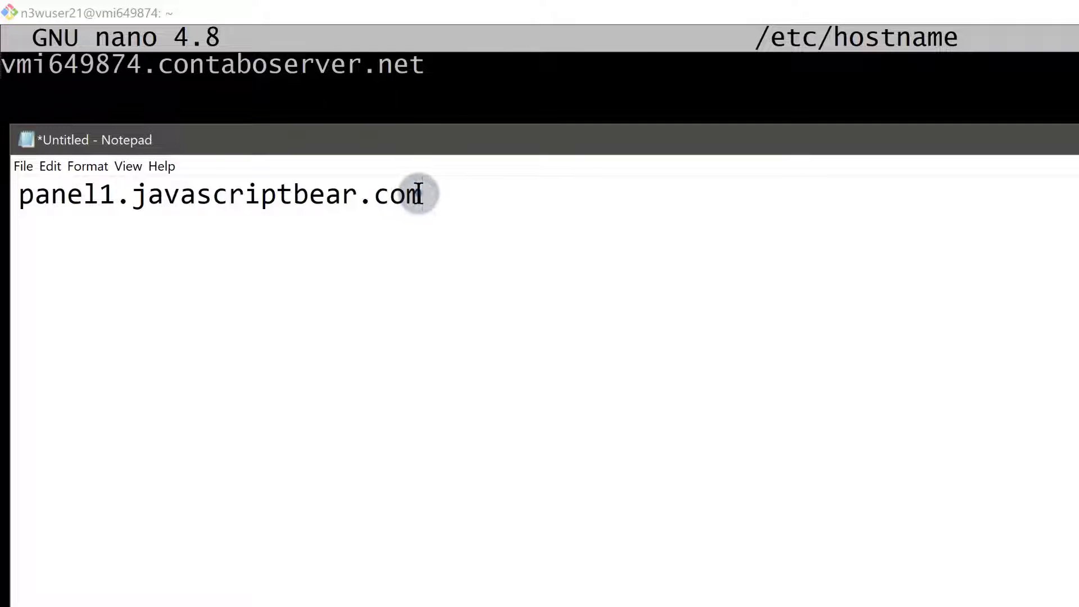
left_click_drag(419, 193, 19, 193)
right_click(41, 193)
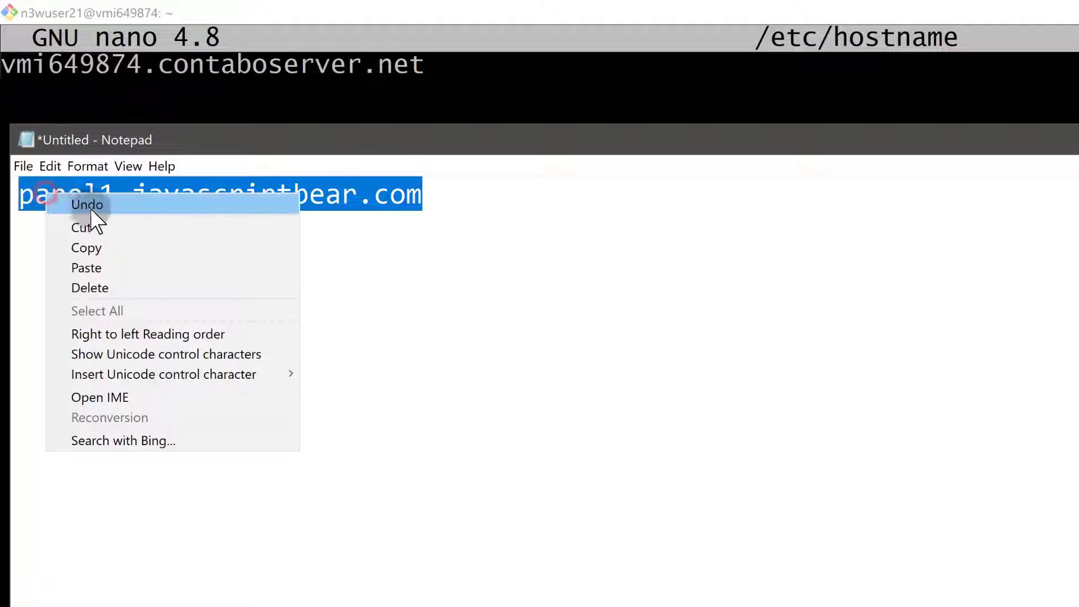
left_click(90, 247)
left_click(296, 31)
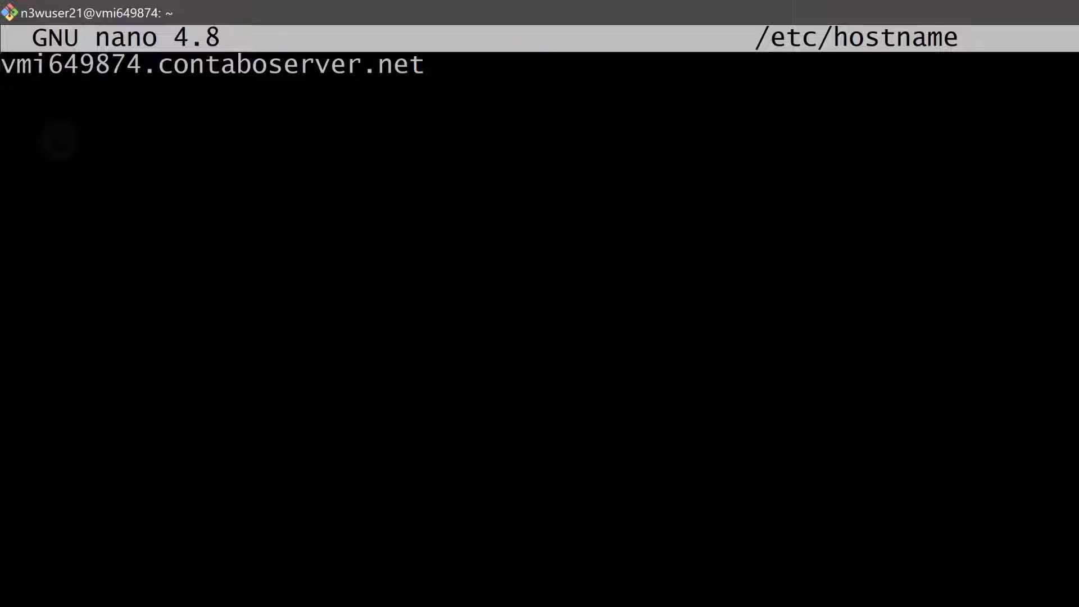
key("Delete")
key("Delete")
key("Delete")
key("Delete")
key("Delete")
key("Delete")
key("Delete")
key("Delete")
key("Delete")
key("Delete")
key("Delete")
key("Delete")
key("Delete")
key("Delete")
key("Delete")
key("Delete")
key("Delete")
key("Delete")
key("Delete")
key("Delete")
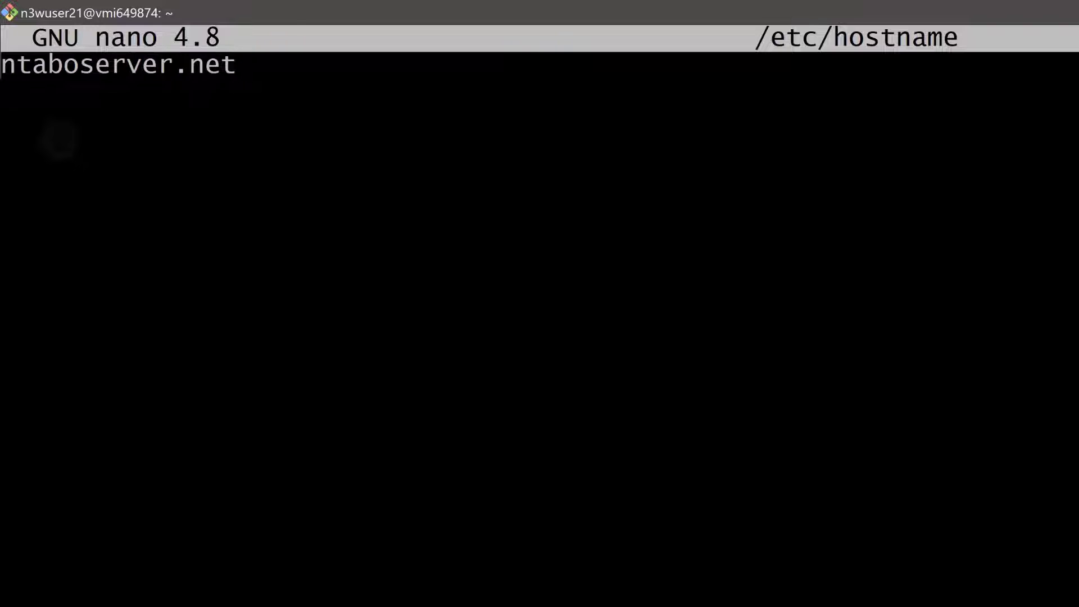
key("Delete")
key("Delete")
key("Delete")
key("Delete")
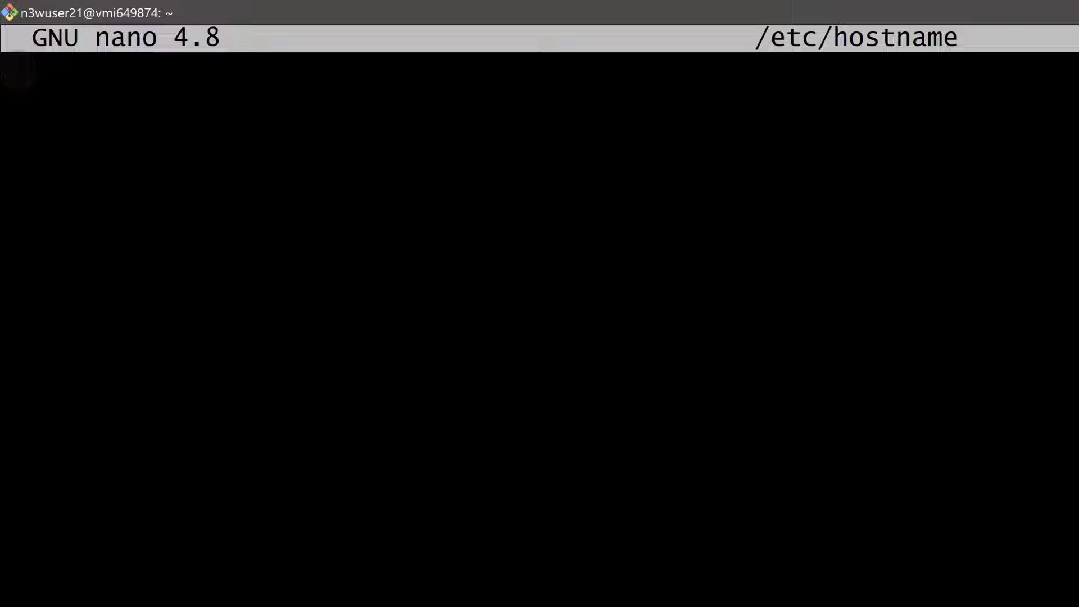
key("shift+Insert")
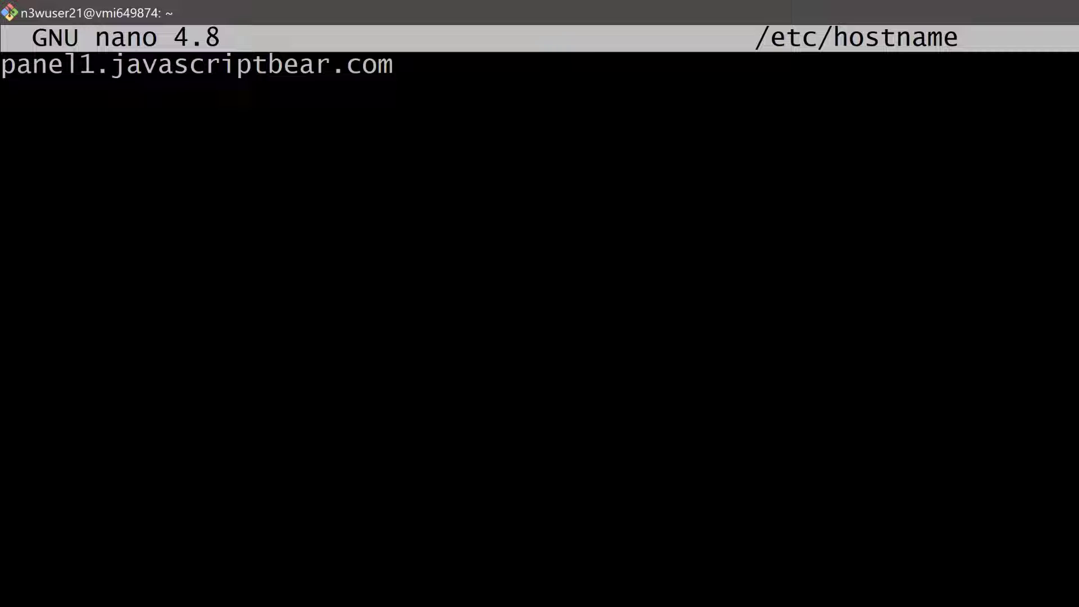
key("ctrl+x")
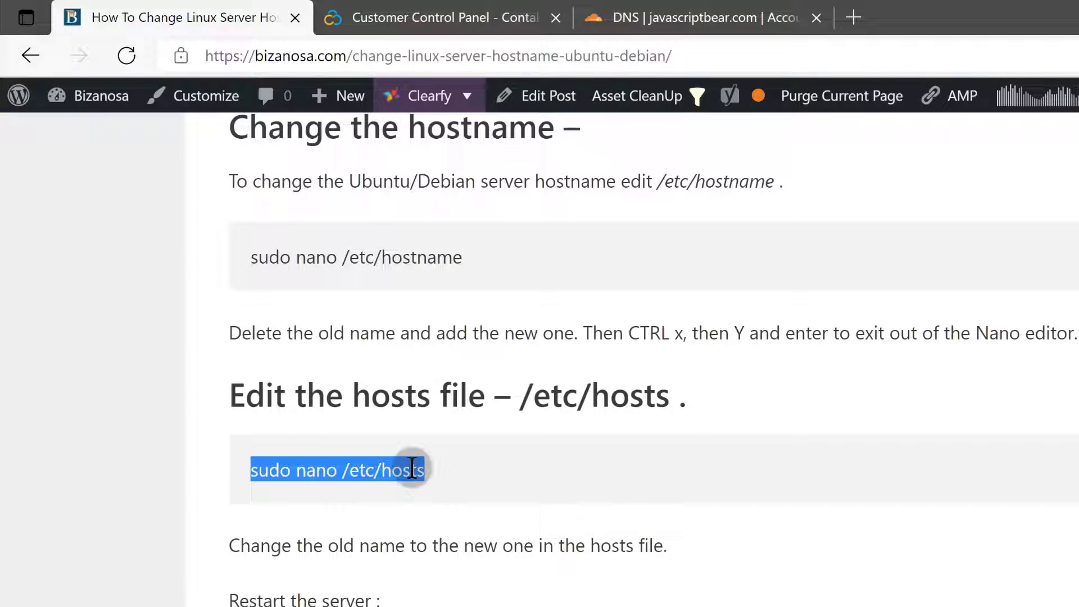
Copy the guide's 'sudo nano /etc/hosts' command and run it in Git Bash
right_click(426, 468)
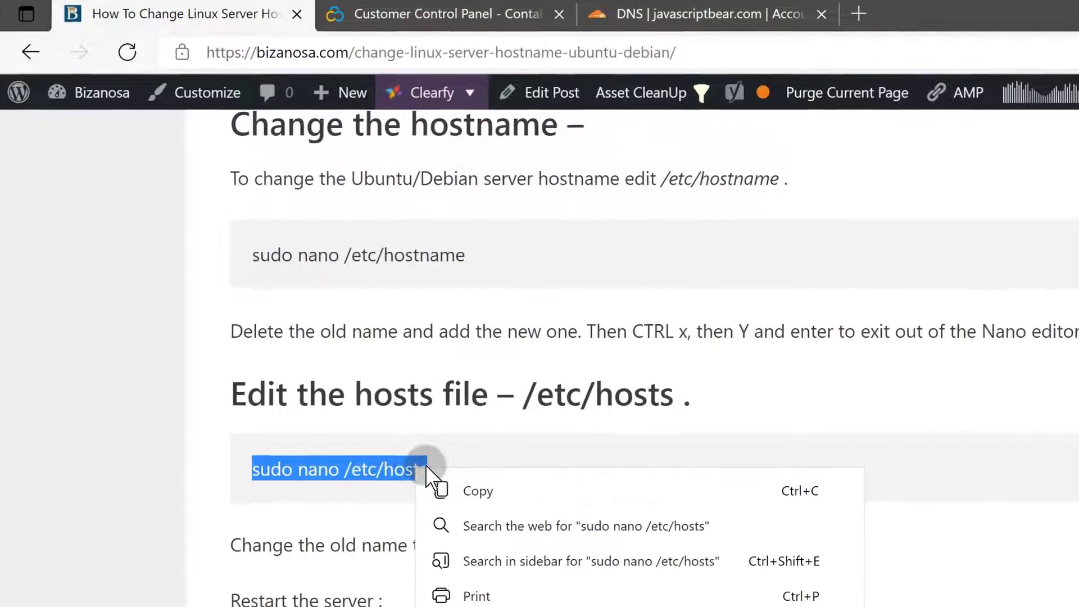
left_click(500, 491)
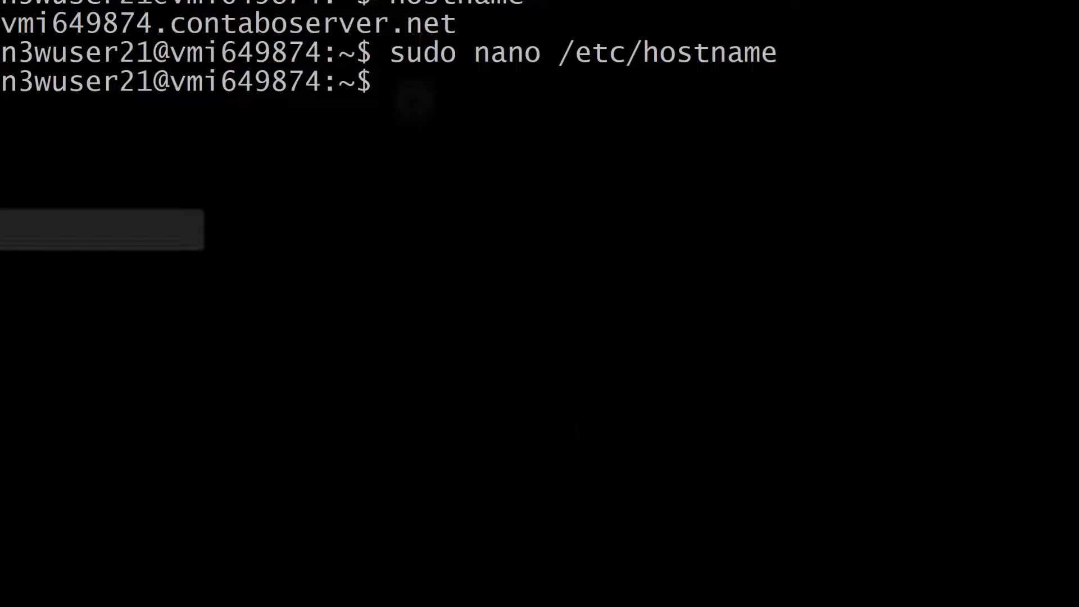
right_click(414, 91)
left_click(466, 150)
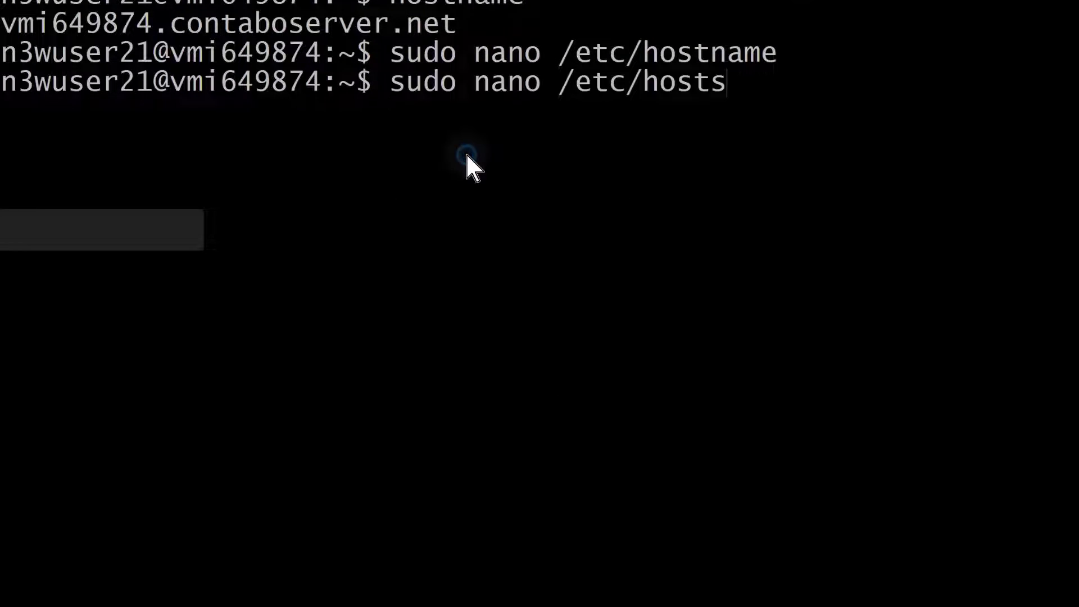
key("Return")
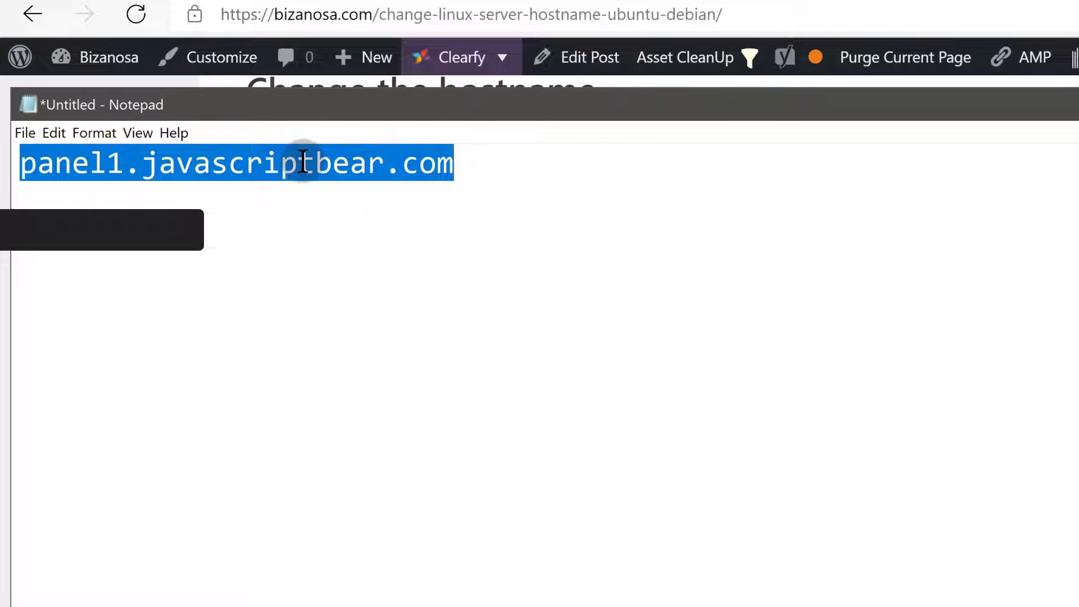
Replace the old full hostname on the 127.0.1.1 line with panel1.javascriptbear.com
right_click(304, 161)
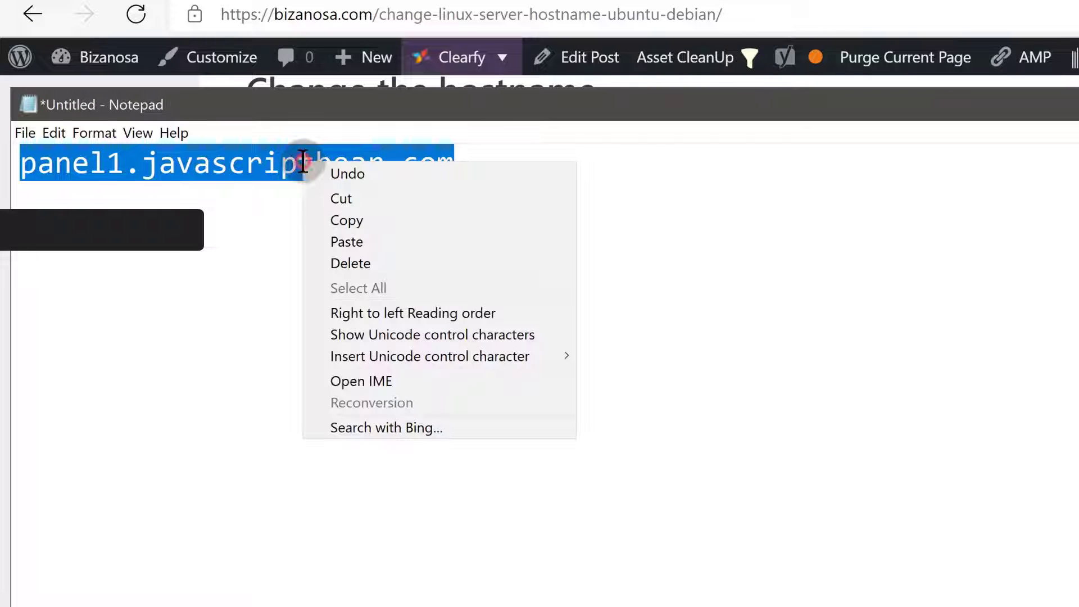
left_click(354, 222)
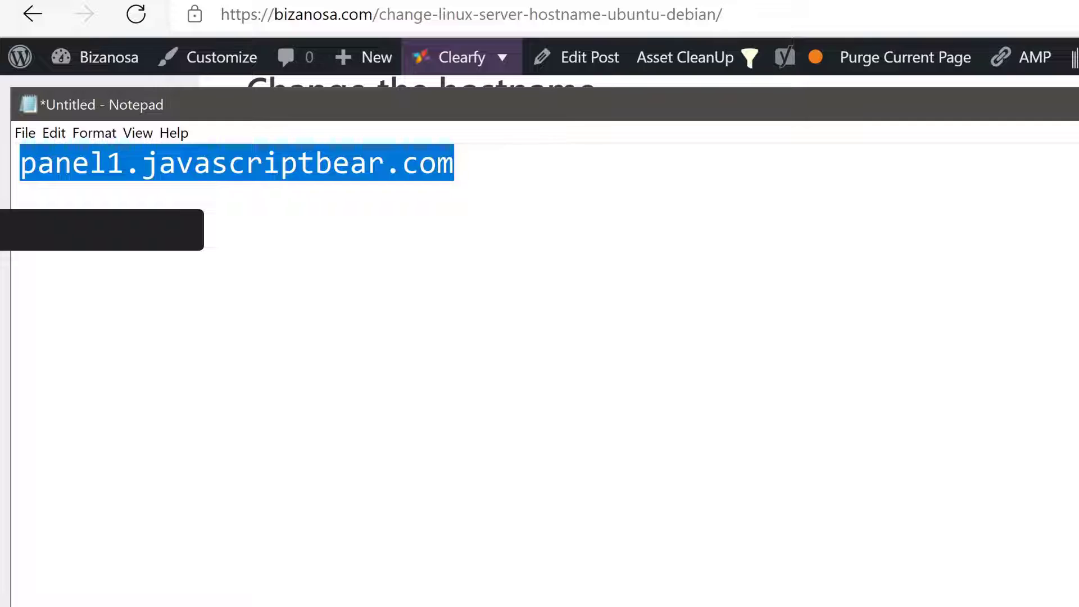
key("super")
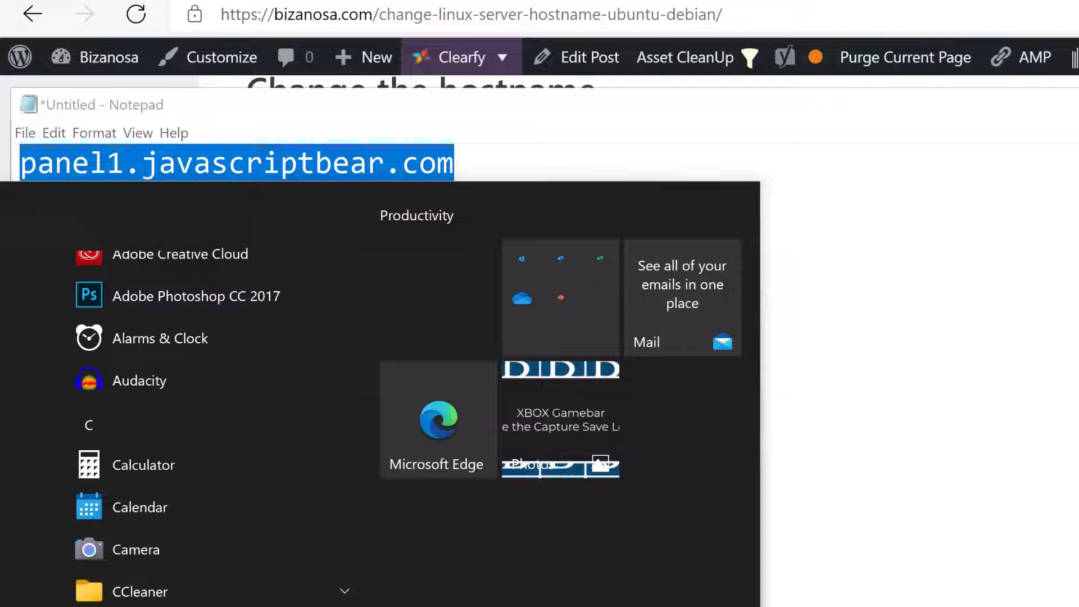
key("Escape")
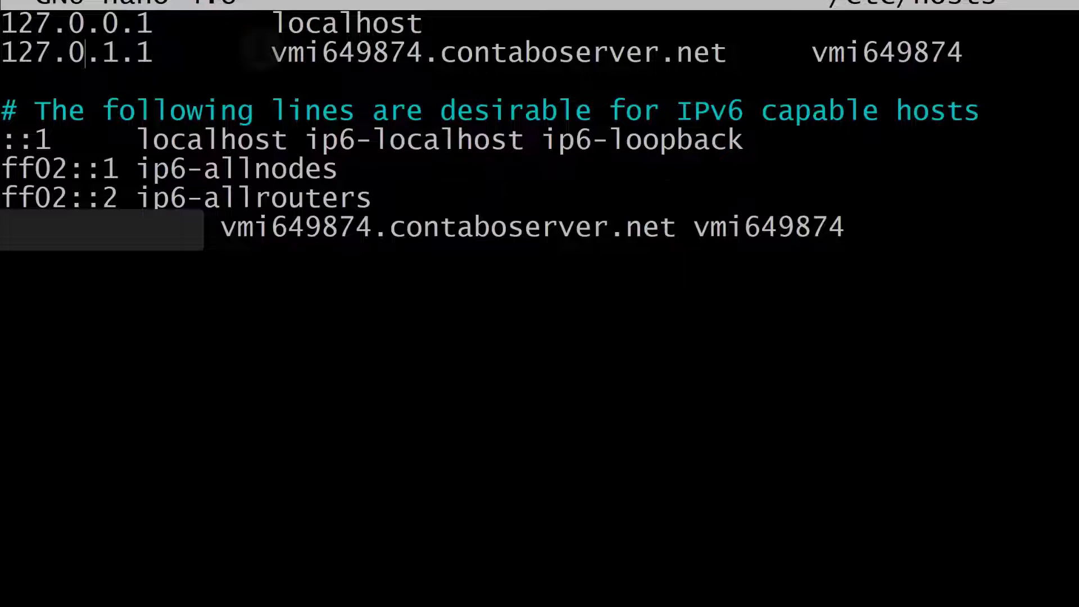
key("Right")
key("Right")
key("Right")
key("Right")
key("Right")
key("Right")
key("Left")
key("Delete")
key("Delete")
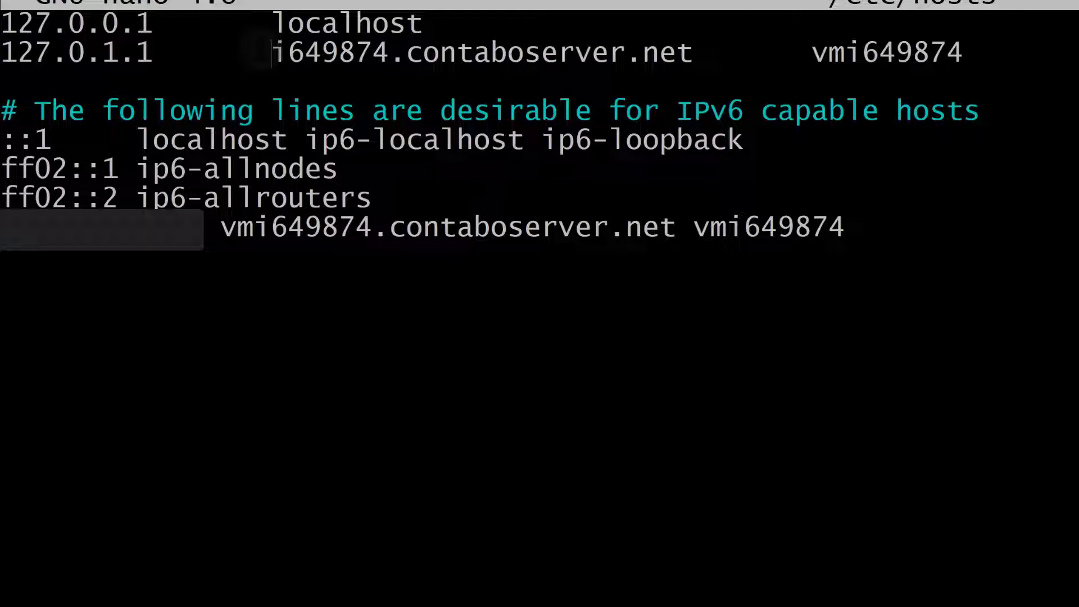
key("Delete")
key("Delete")
key("Delete")
key("Delete")
key("Delete")
key("Delete")
key("Delete")
key("Delete")
key("Delete")
key("Delete")
key("Delete")
key("Delete")
key("Delete")
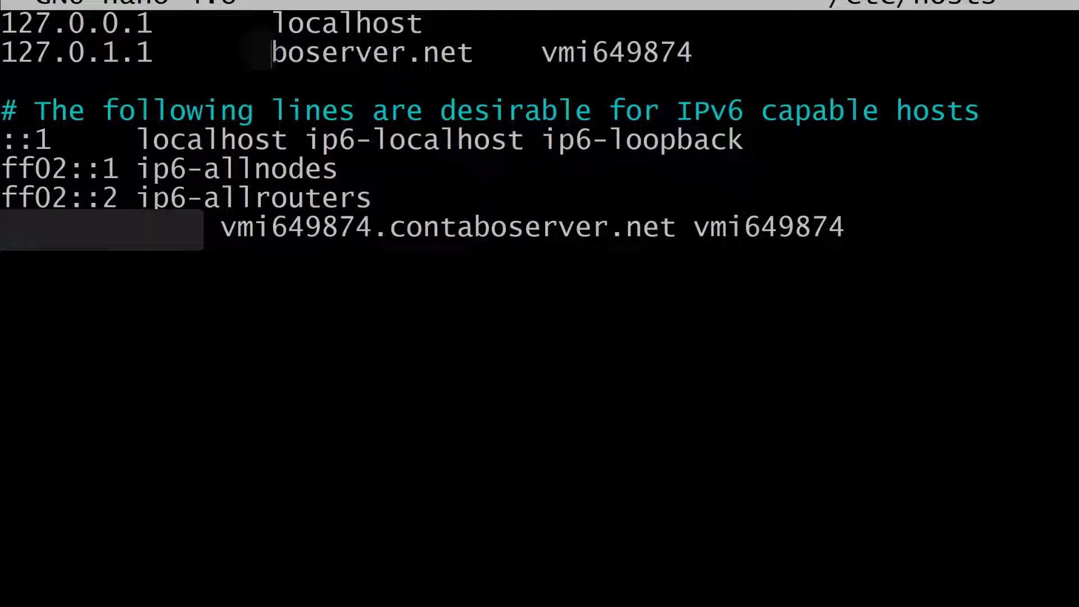
key("Delete")
key("Delete")
key("Delete")
key("Delete")
key("Delete")
key("Delete")
key("Delete")
key("Delete")
key("Delete")
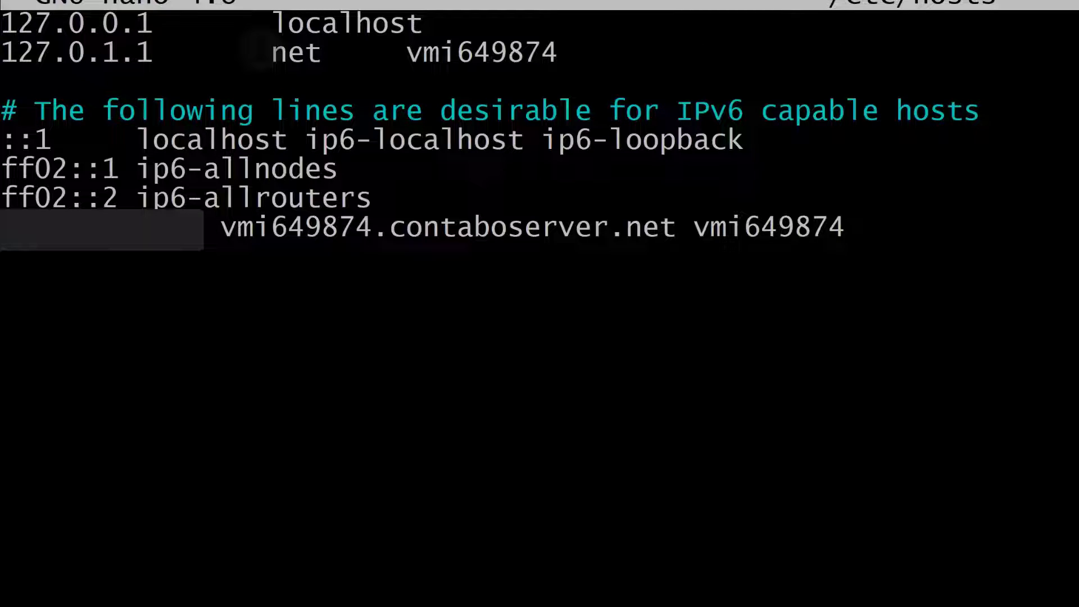
key("Delete")
key("Delete")
key("Delete")
key("Delete")
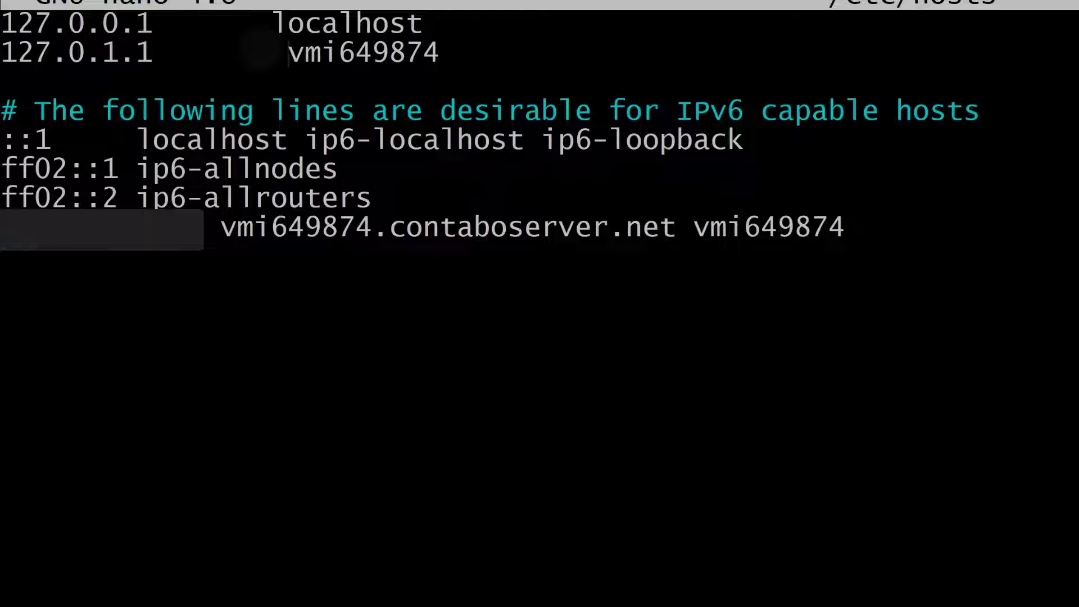
key("Left")
key("ctrl+shift+v")
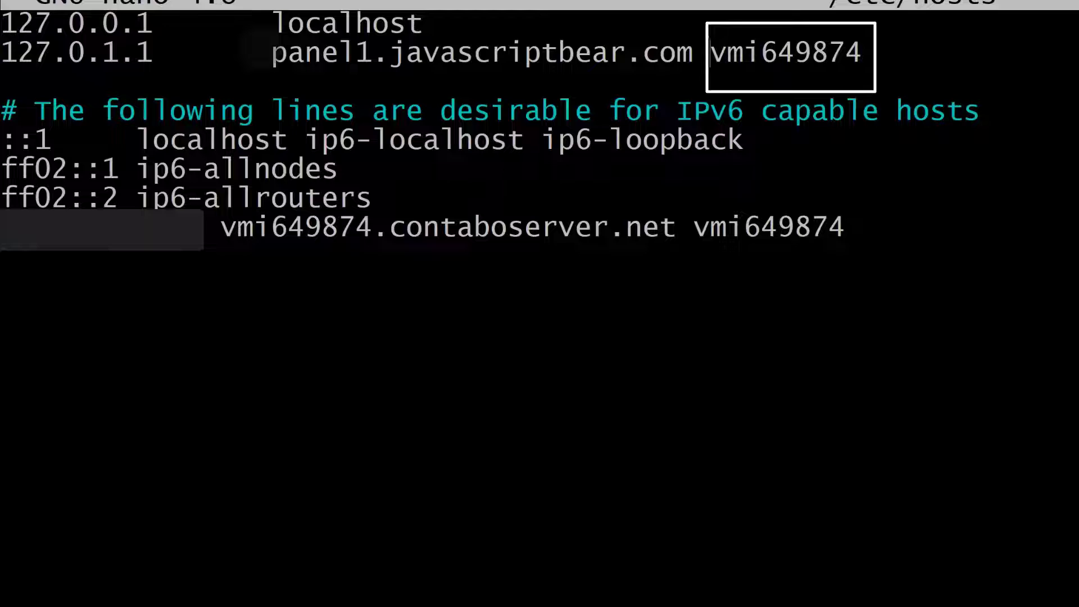
Change the short alias vmi649874 on that line to panel1
type("panel")
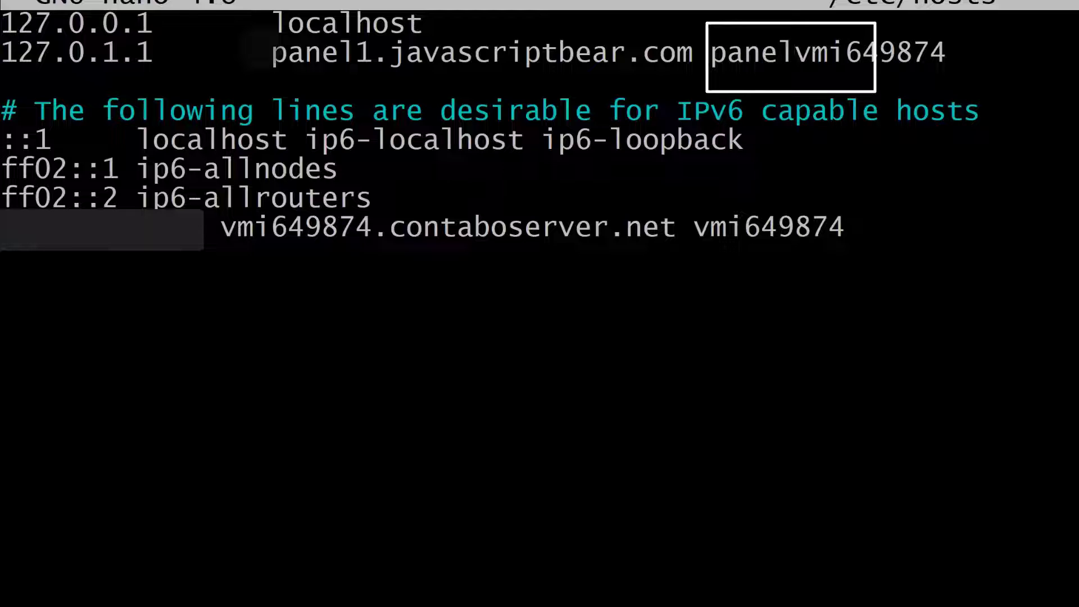
type("1")
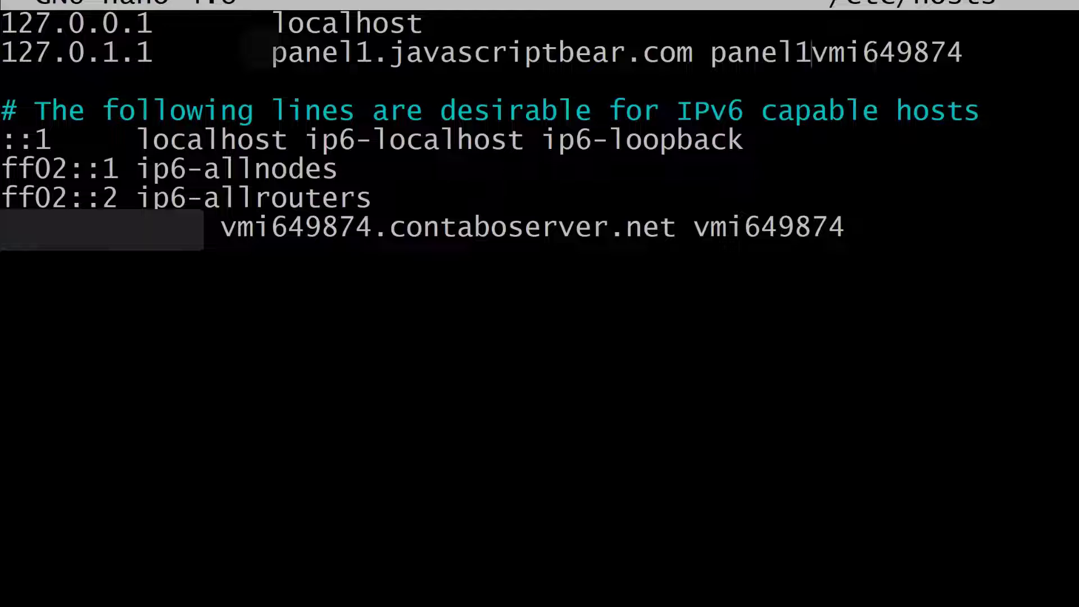
key("Delete")
key("Delete")
key("Delete")
key("Delete")
key("Delete")
key("Delete")
key("Delete")
key("Delete")
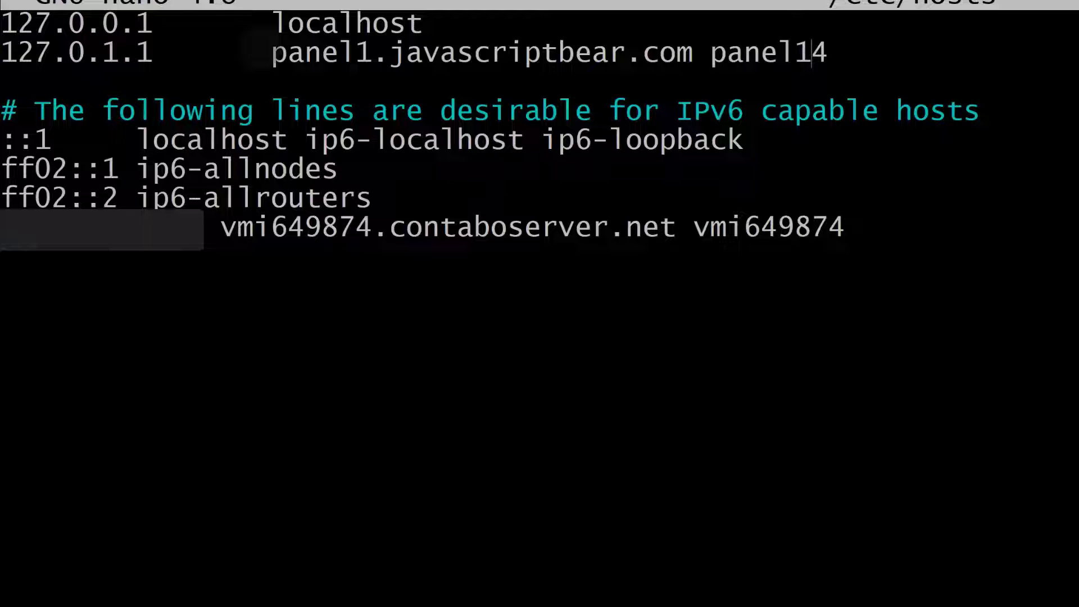
key("Delete")
key("Down")
key("Down")
key("Down")
key("Down")
key("Down")
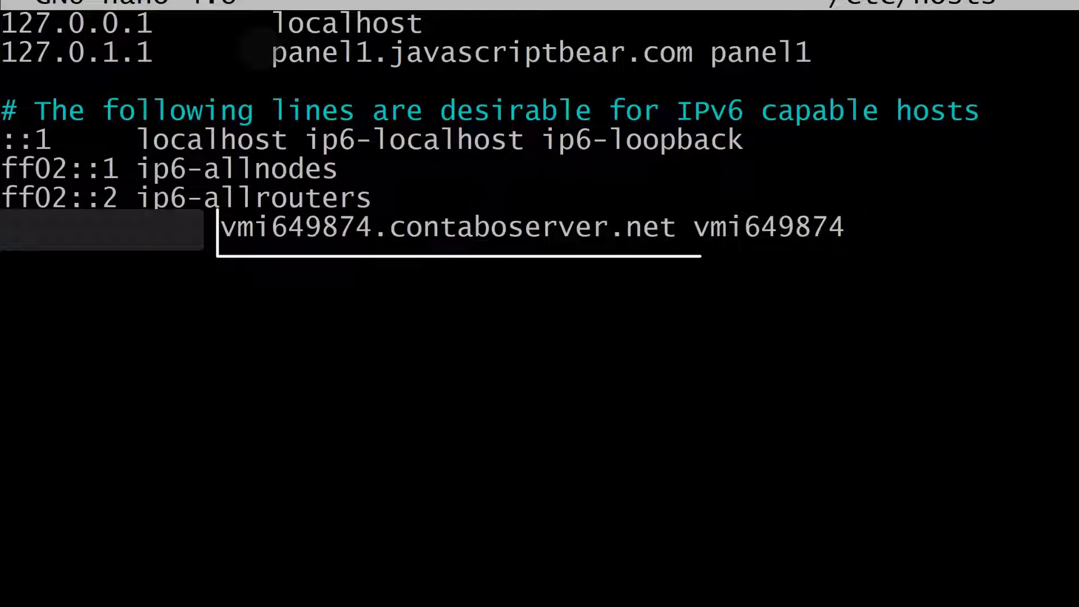
Replace the old names on the 164.68.107.3 line with panel1.javascriptbear.com panel1
key("Left")
key("Left")
key("Left")
key("Left")
key("Left")
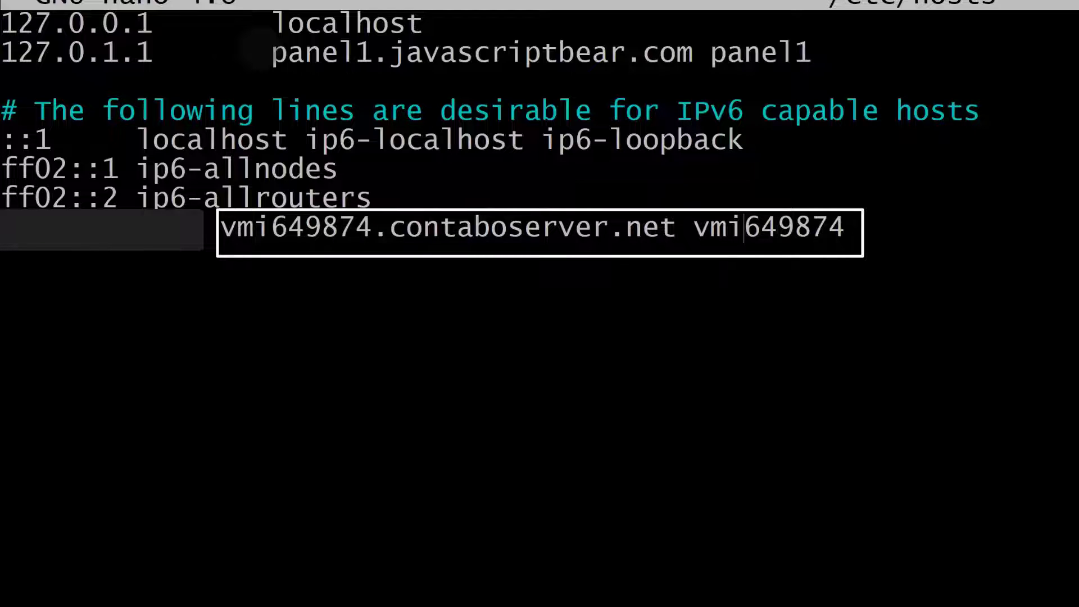
key("Left")
key("Left")
key("Left")
key("BackSpace")
key("BackSpace")
key("BackSpace")
key("BackSpace")
key("BackSpace")
key("BackSpace")
key("BackSpace")
key("BackSpace")
key("BackSpace")
key("BackSpace")
key("BackSpace")
key("BackSpace")
key("BackSpace")
key("BackSpace")
key("BackSpace")
key("BackSpace")
key("BackSpace")
key("BackSpace")
key("BackSpace")
key("BackSpace")
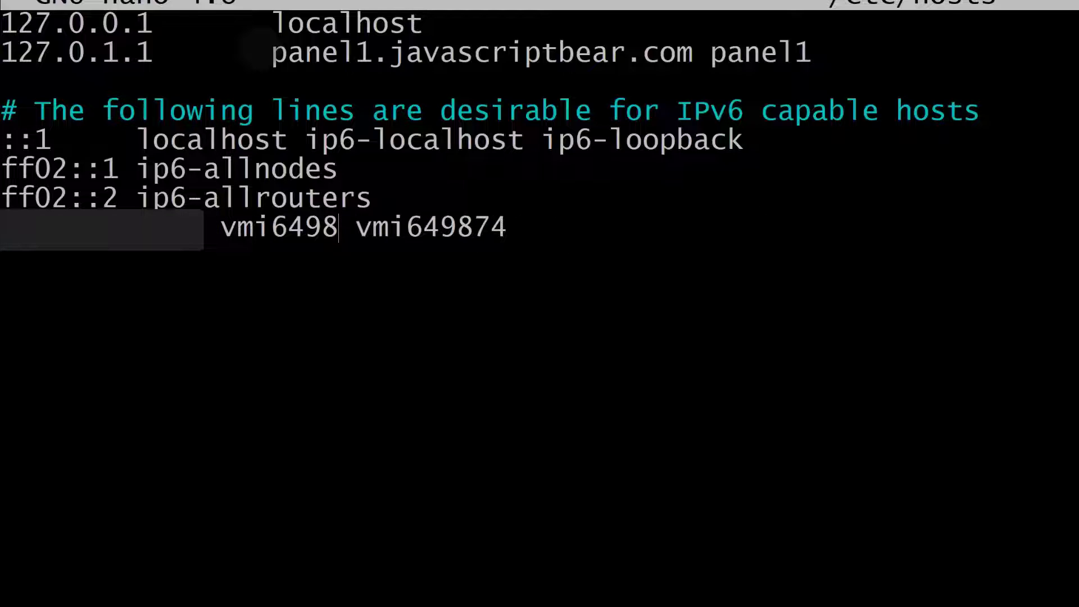
key("BackSpace")
key("BackSpace")
key("BackSpace")
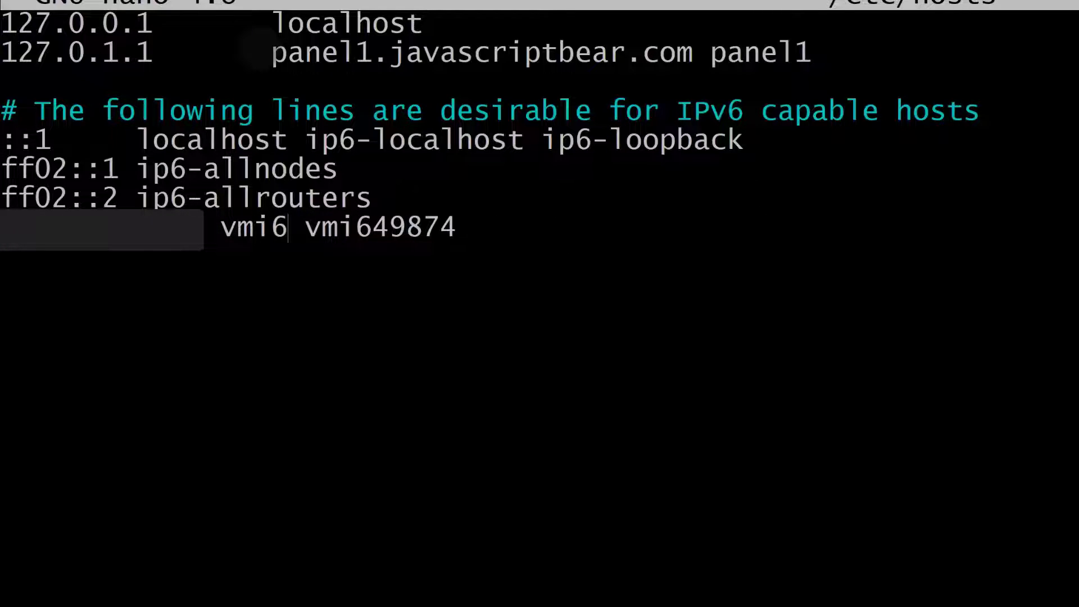
key("BackSpace")
key("BackSpace")
key("BackSpace")
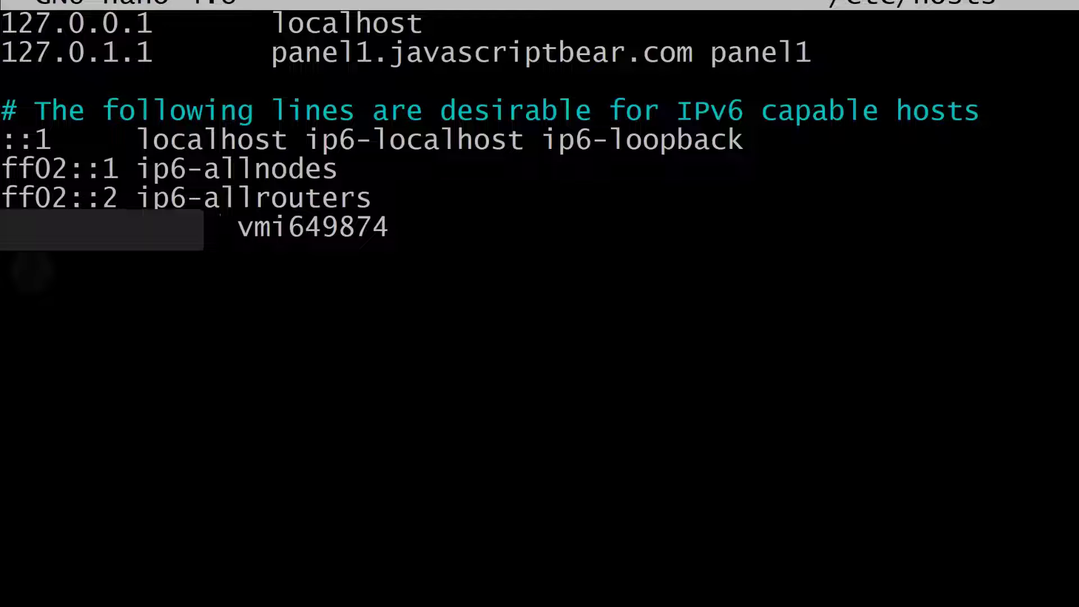
type("panel1.javascriptbear.com")
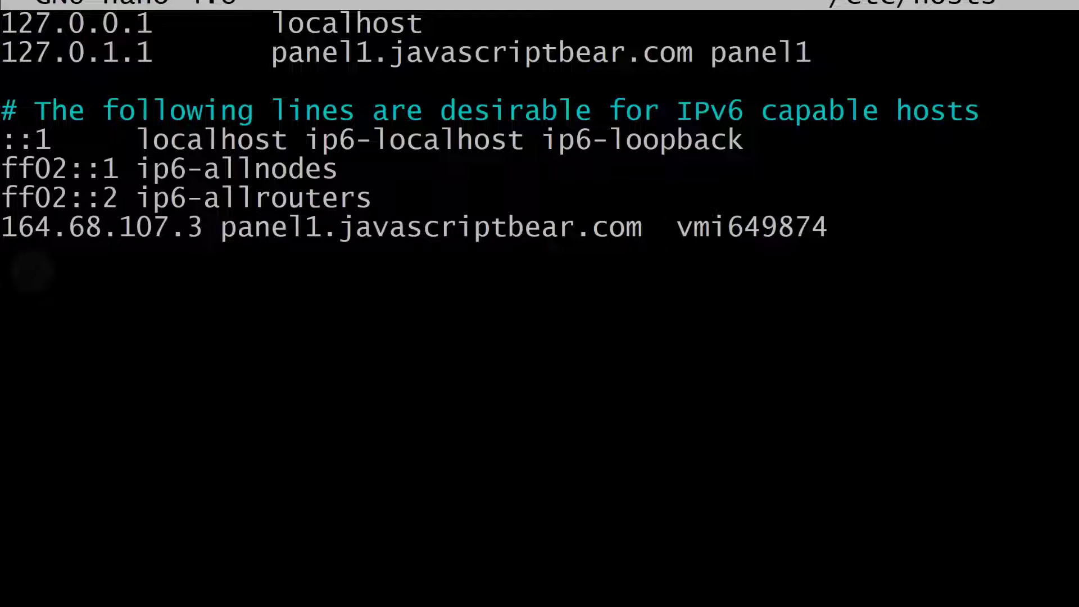
type("pane")
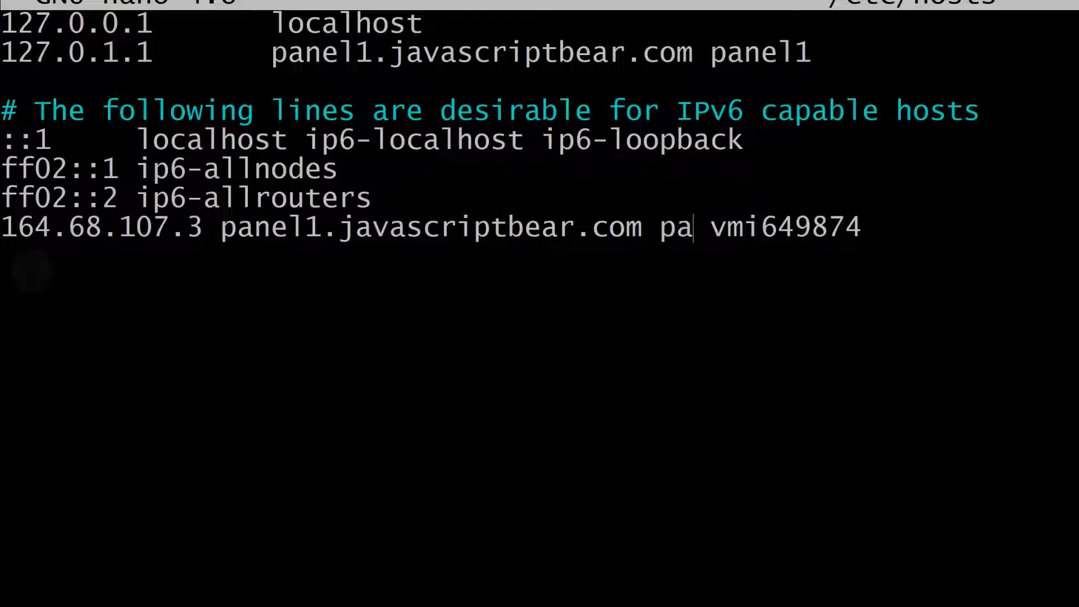
type("l1")
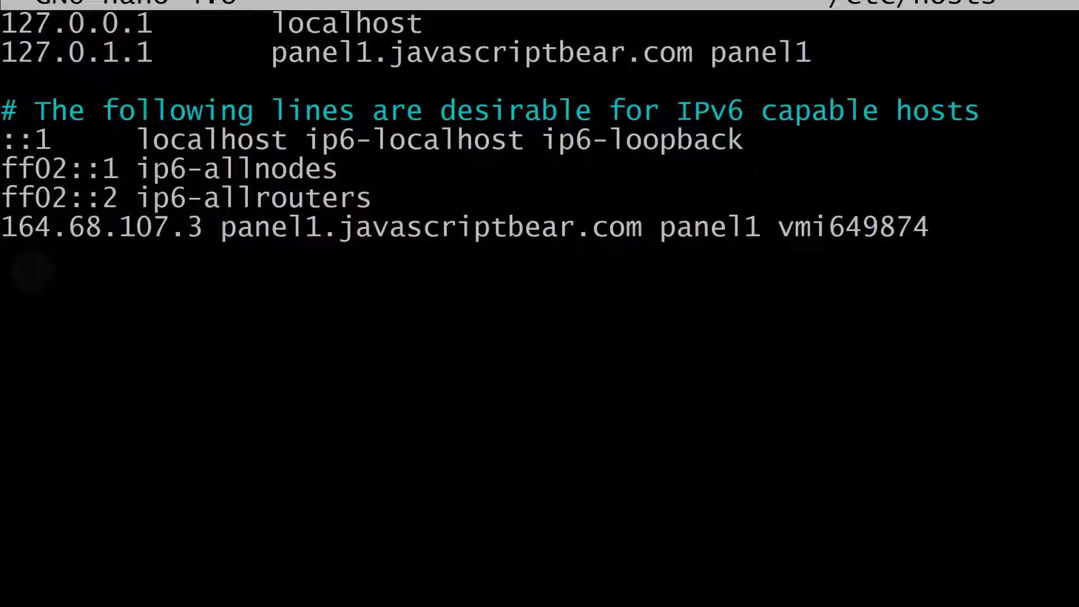
key("Delete")
key("Delete")
key("Delete")
key("Delete")
key("Delete")
key("Delete")
key("Delete")
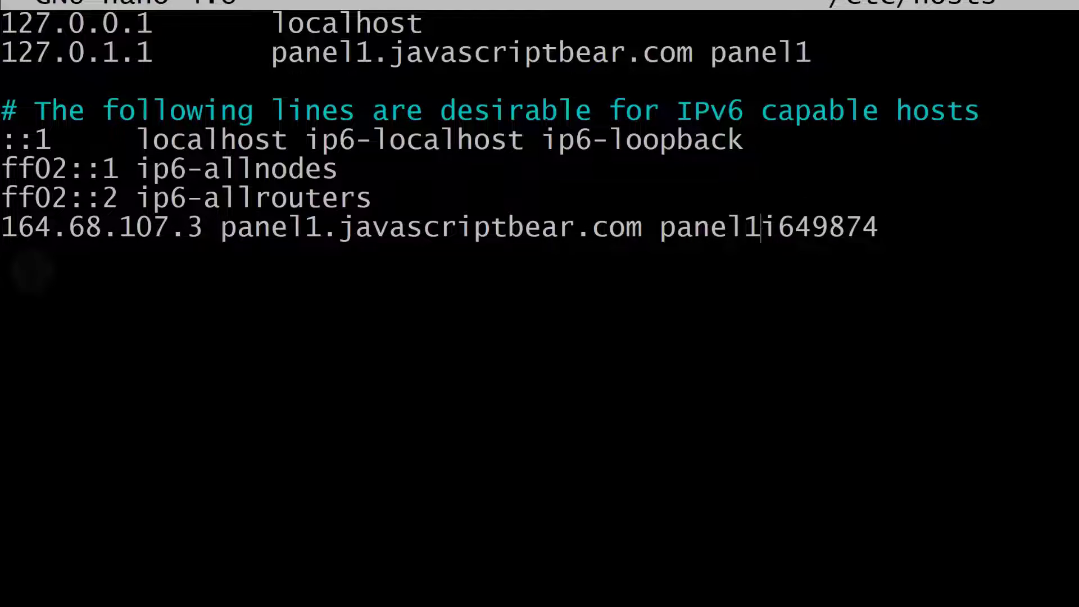
key("Delete")
key("Delete")
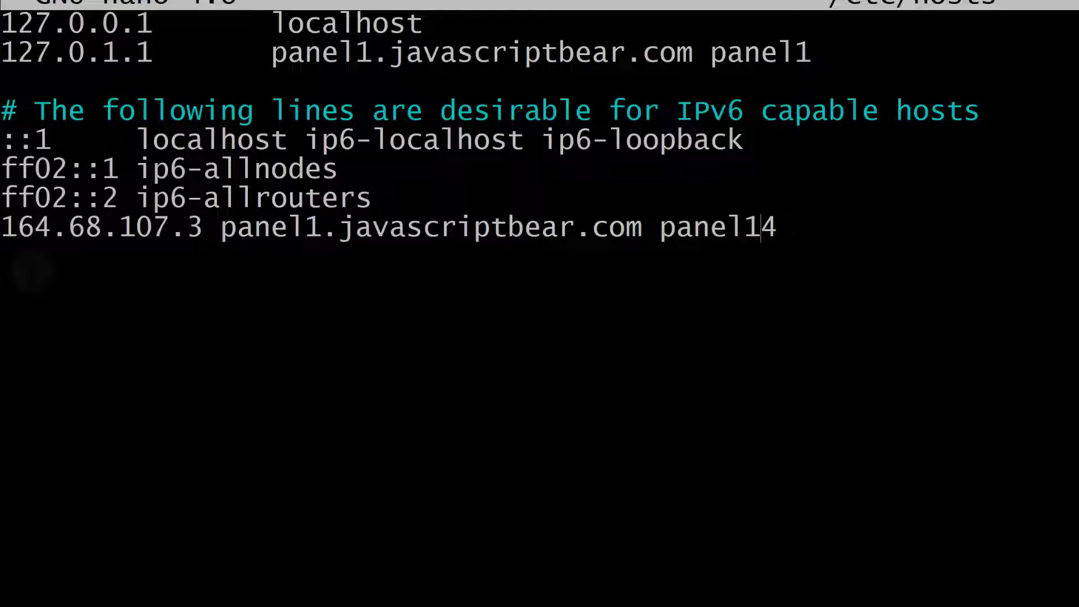
key("Delete")
Save /etc/hosts and exit nano
key("ctrl+x")
key("y")
key("Return")
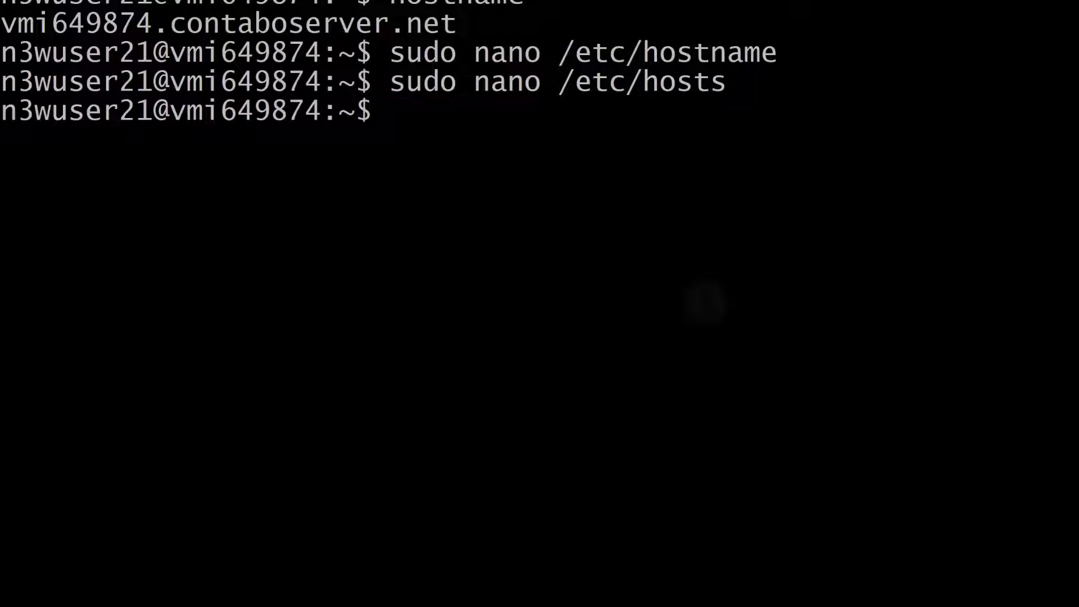
Reboot the server with sudo reboot and clear the reconnected terminal
type("e")
key("BackSpace")
type("sudo reboot")
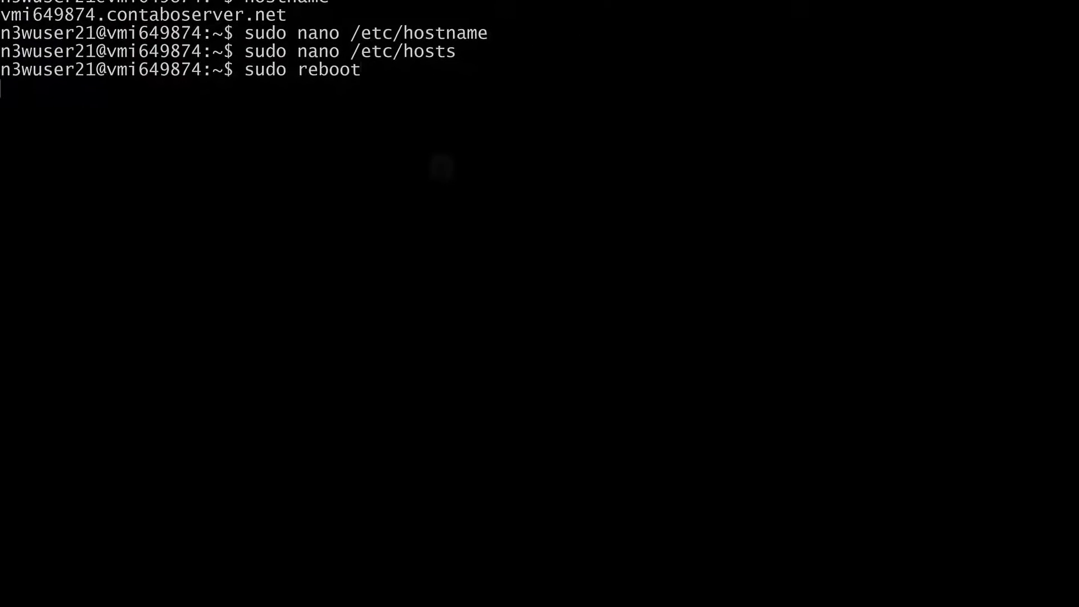
key("Return")
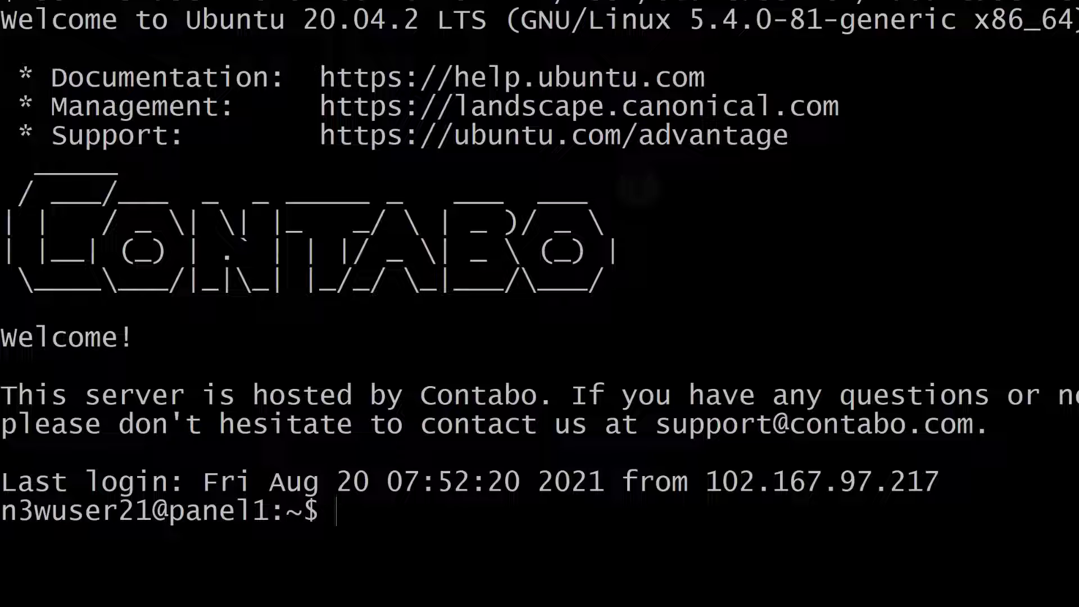
type("clear")
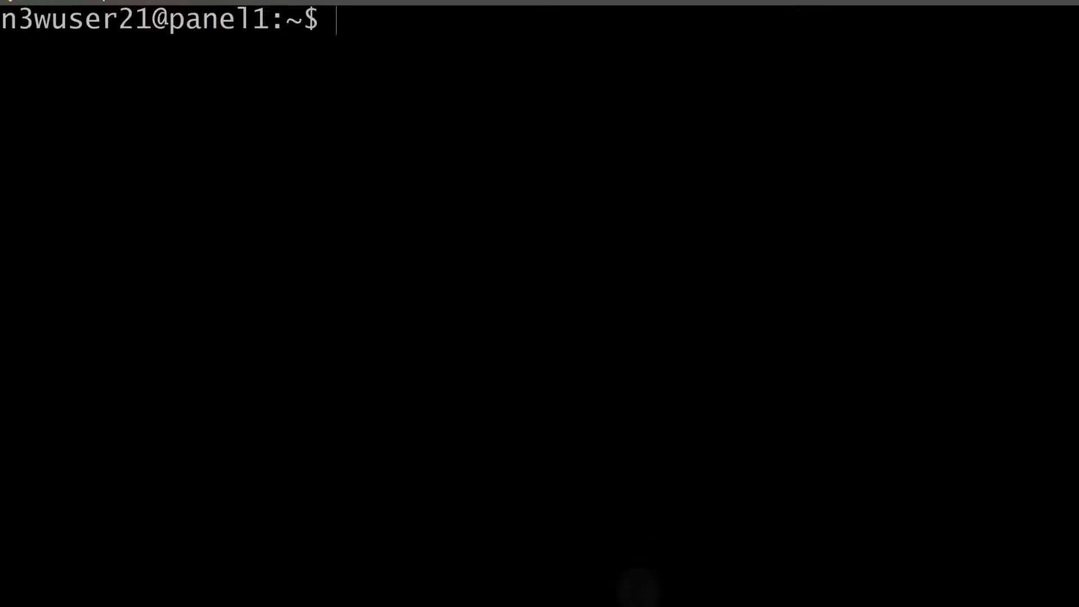
Run hostname and select its panel1.javascriptbear.com output
type("hostname")
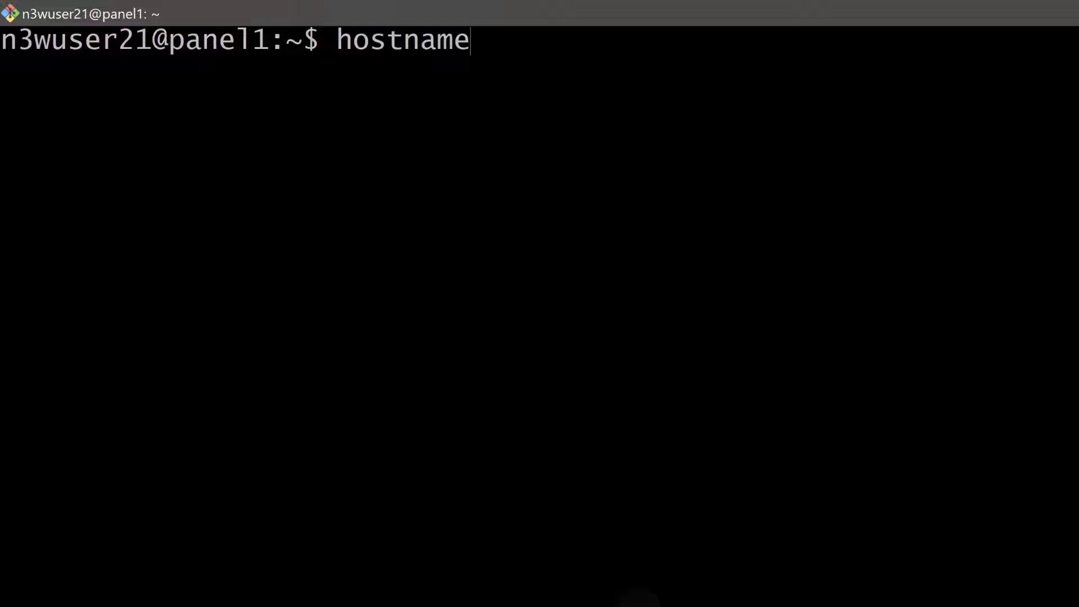
key("Return")
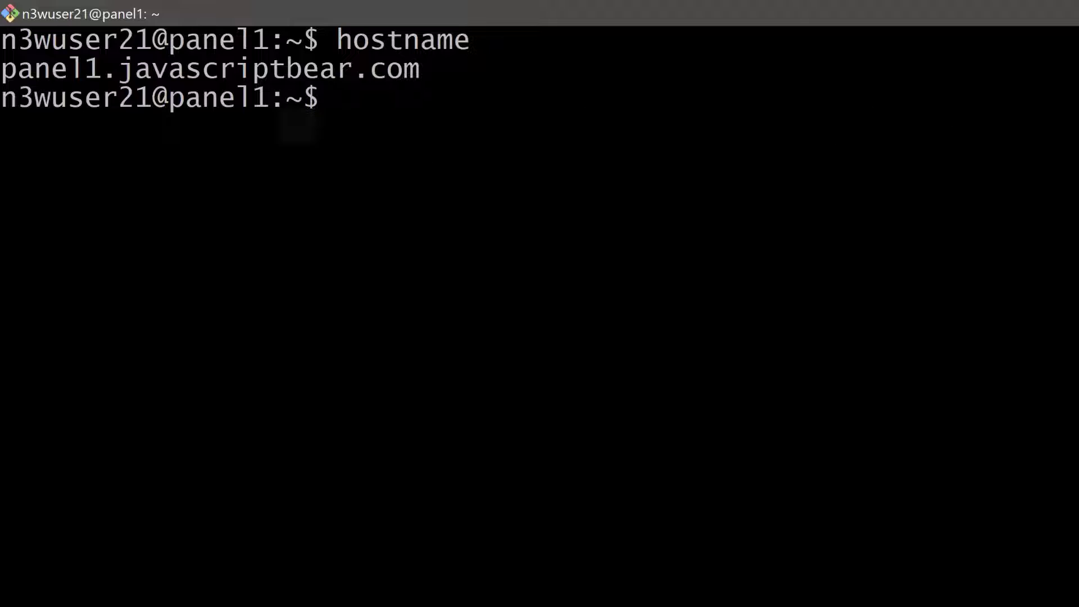
left_click_drag(167, 99, 264, 101)
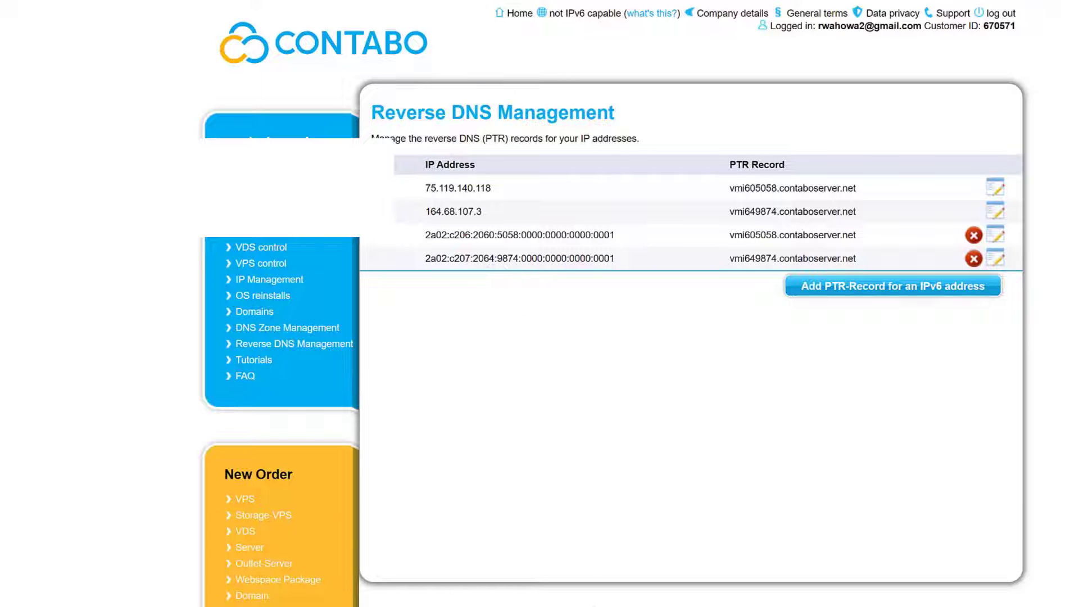
Set the PTR record for 164.68.107.3 to panel1.javascriptbear.com and save
left_click(997, 211)
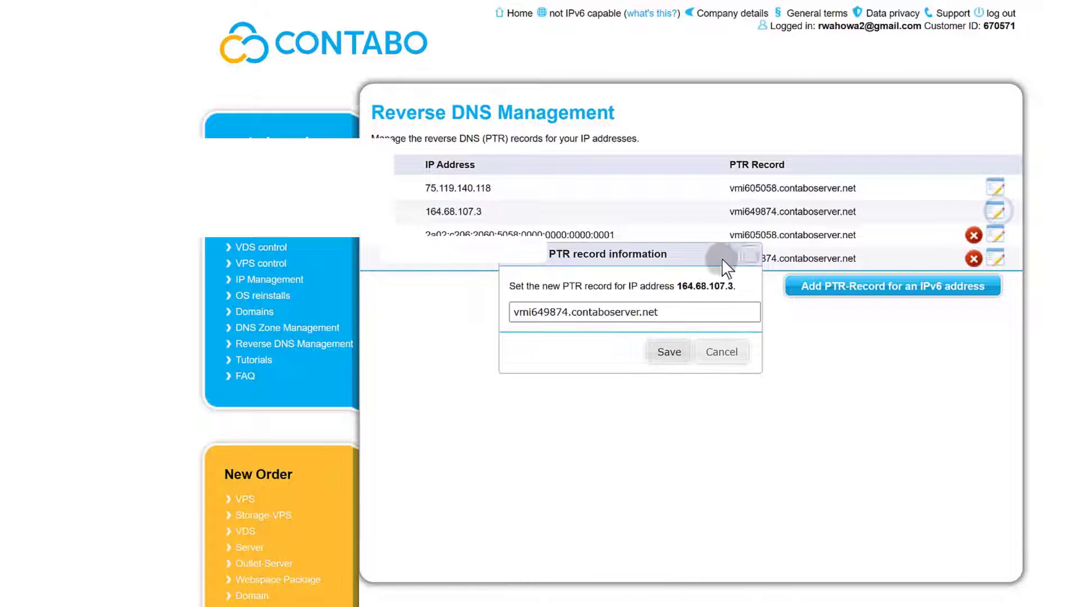
left_click(662, 308)
left_click_drag(662, 308, 515, 308)
right_click(520, 310)
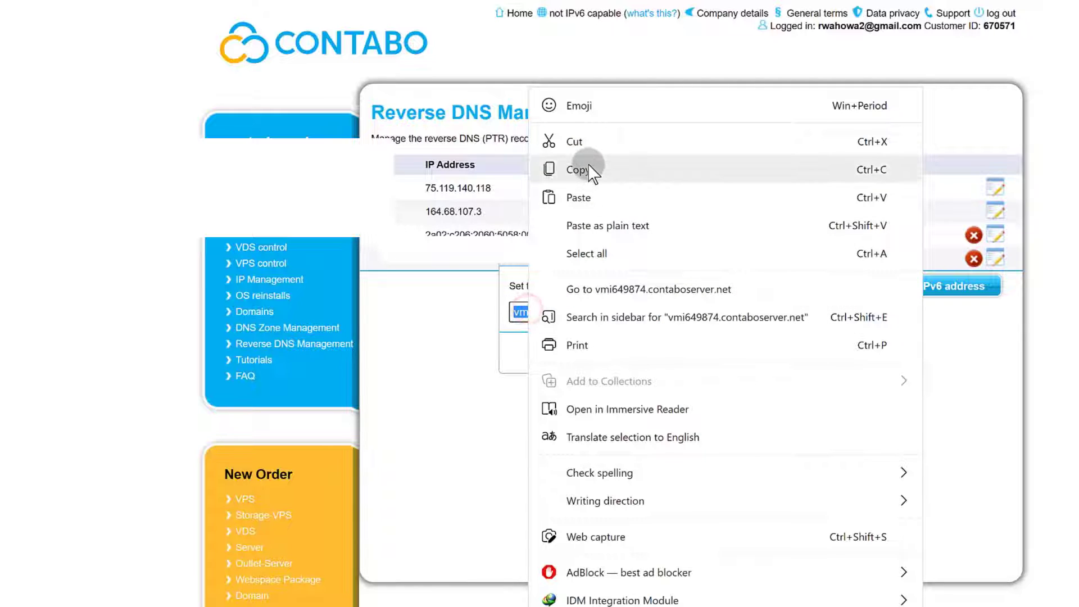
left_click(579, 198)
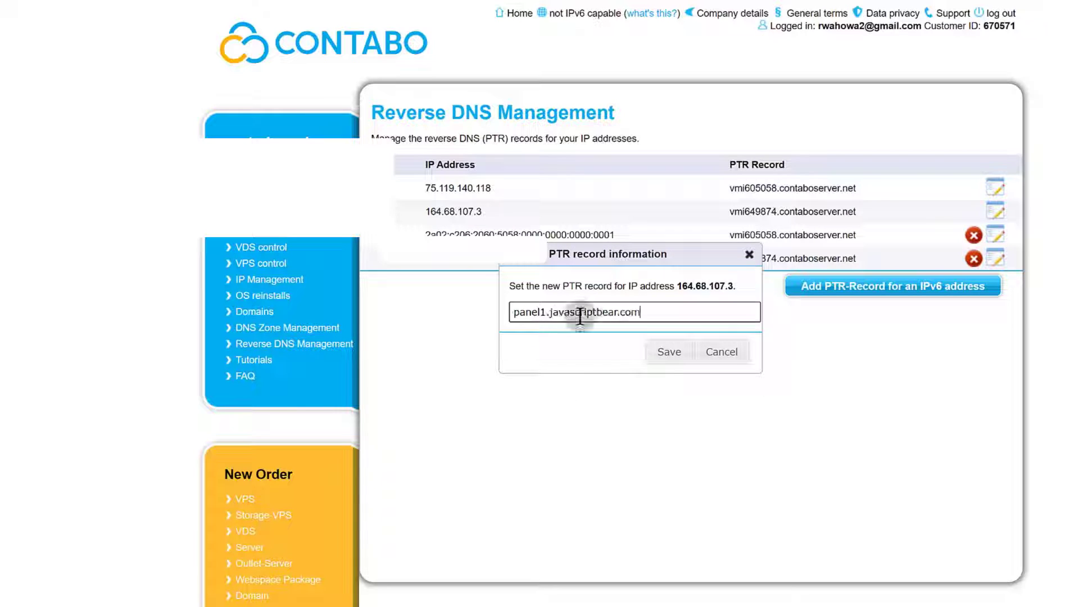
left_click(668, 353)
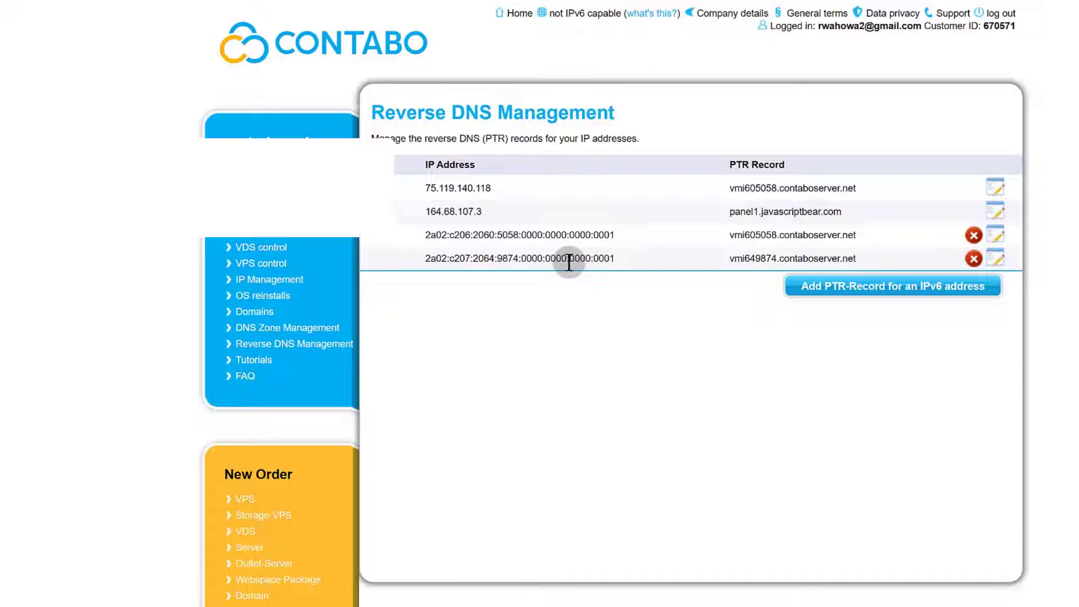
Set the second IPv6 address's PTR to panel1.javascriptbear.com and save
left_click(795, 256)
key("ctrl+v")
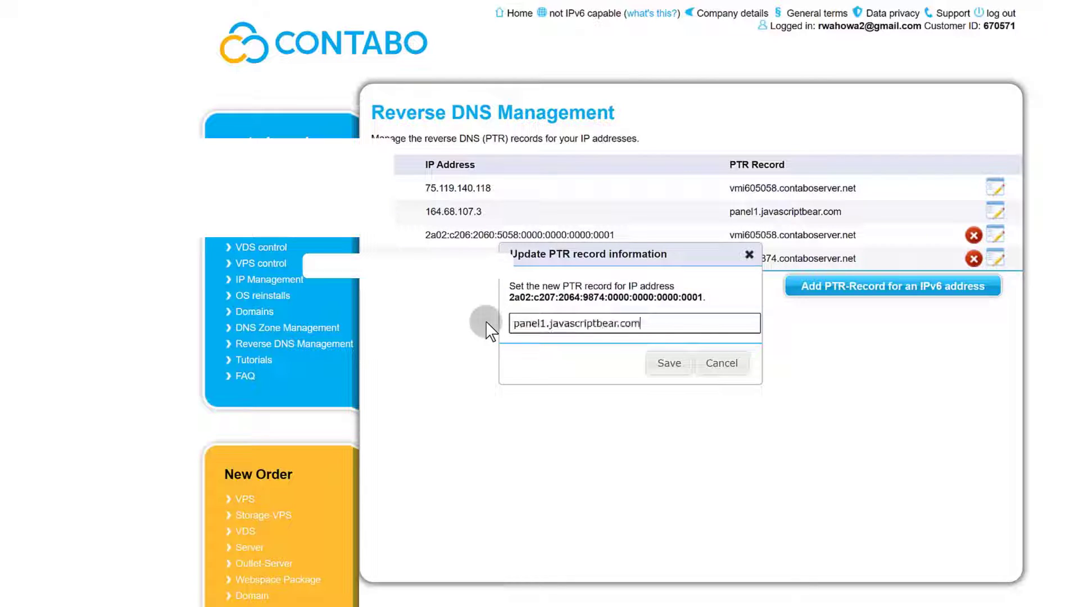
left_click(659, 365)
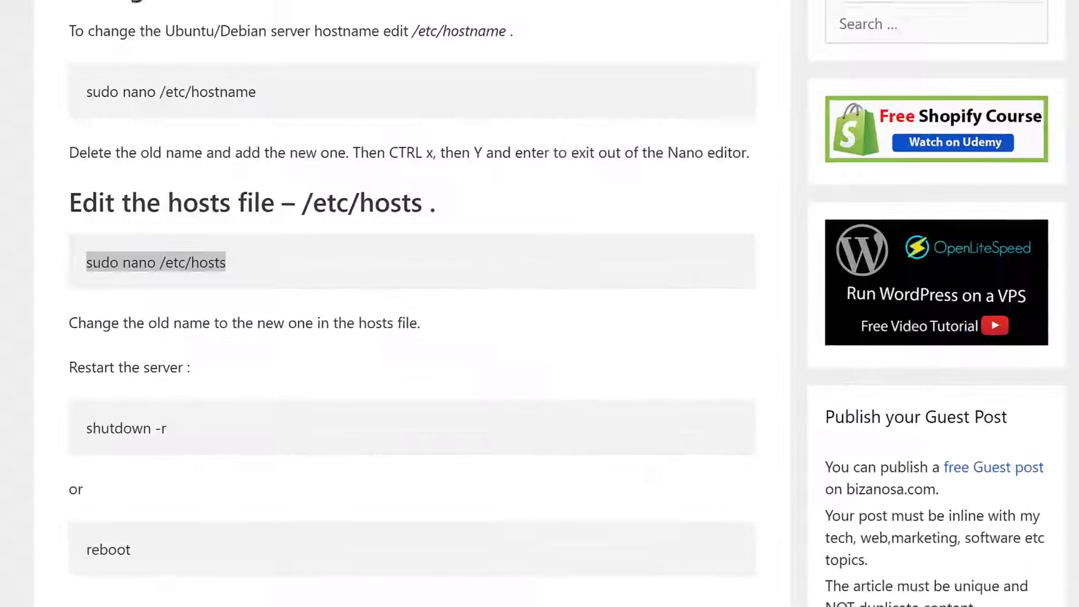
left_click(277, 276)
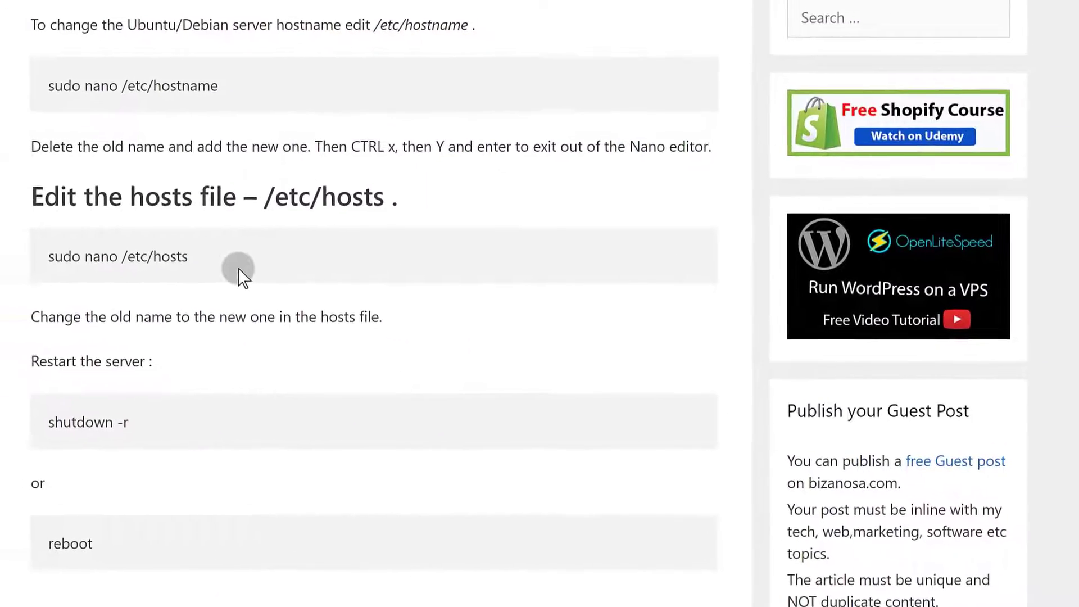
scroll(276, 275, "up", 5)
scroll(392, 295, "up", 2)
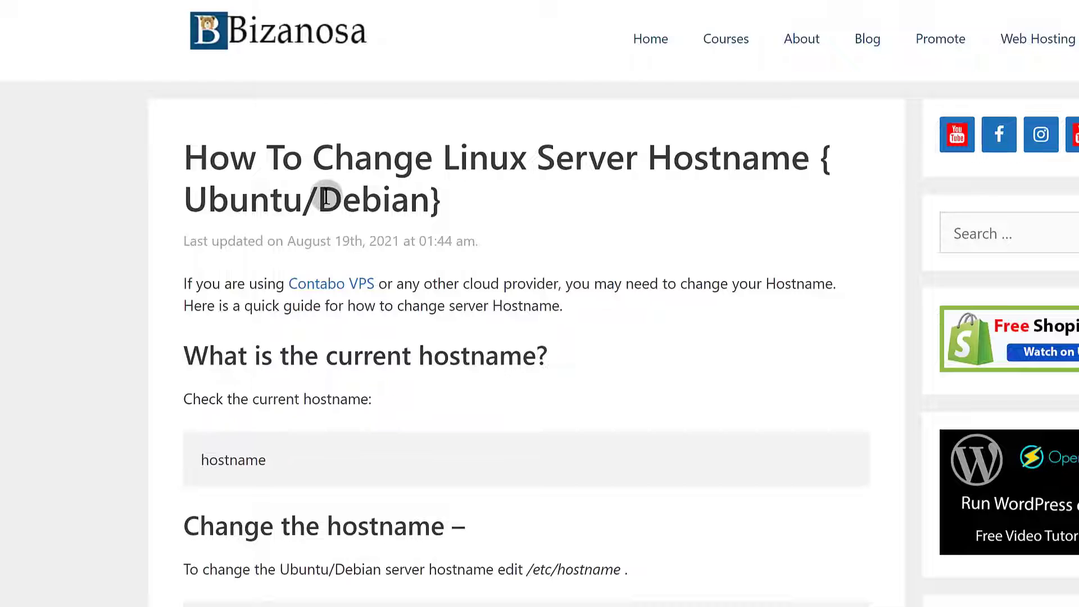
left_click_drag(323, 197, 430, 200)
left_click(561, 228)
scroll(400, 270, "down", 4)
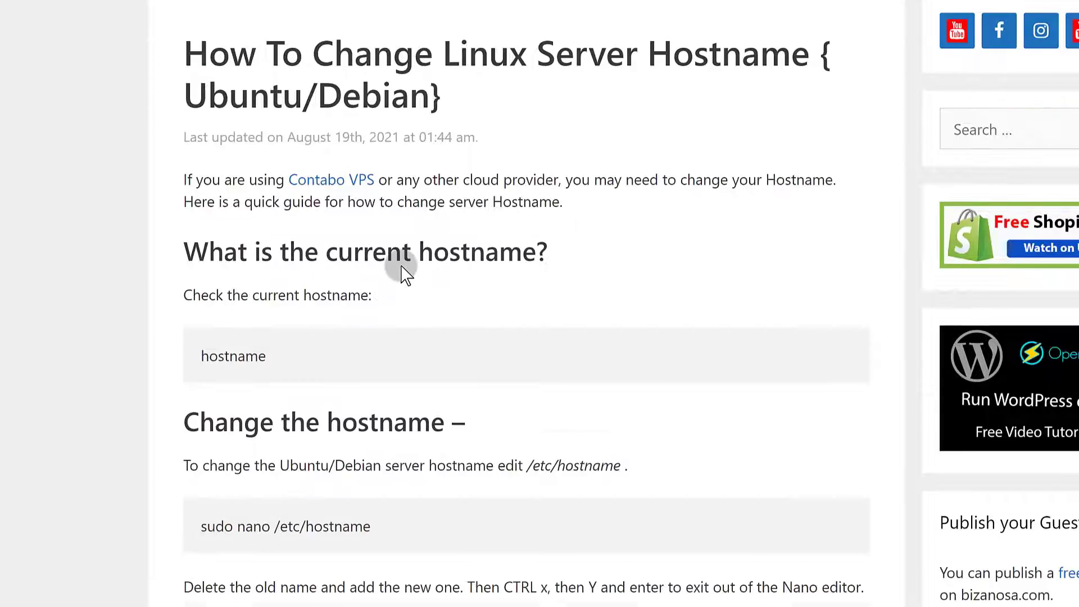
scroll(380, 446, "up", 4)
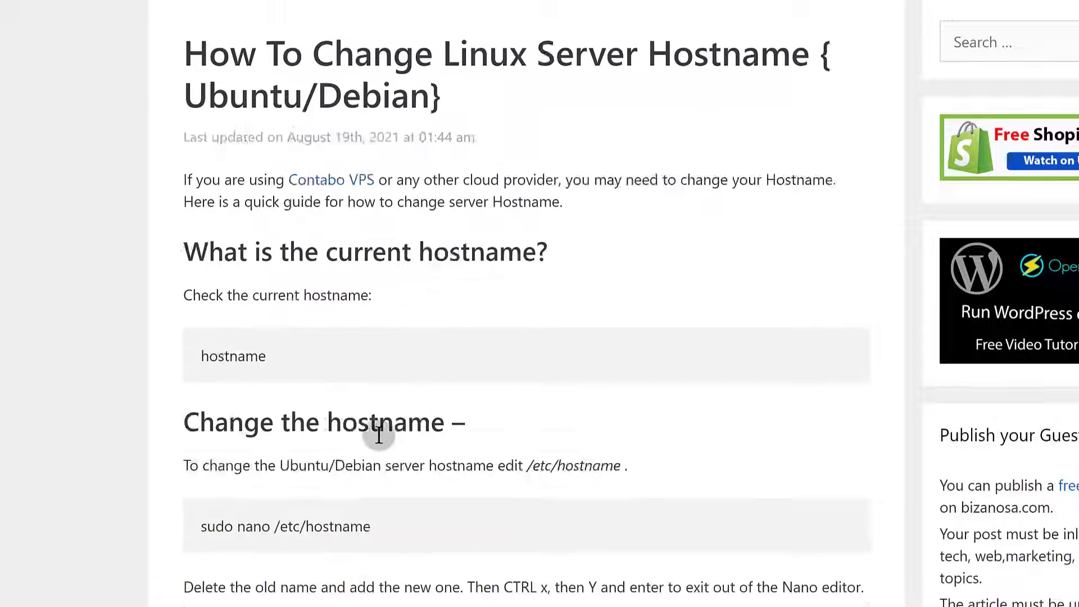
scroll(382, 441, "down", 4)
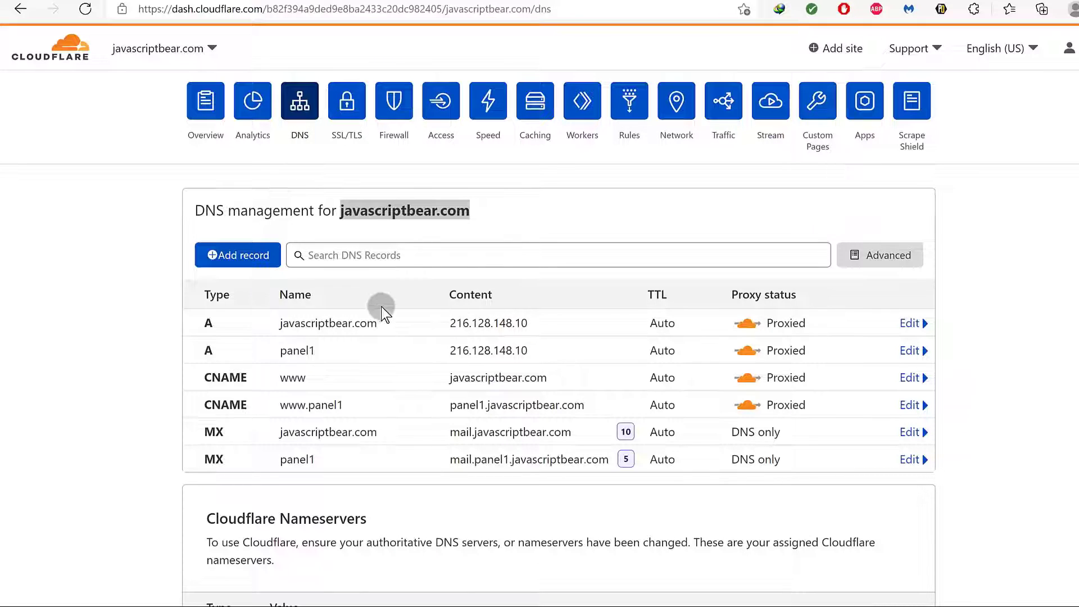
left_click_drag(320, 355, 281, 356)
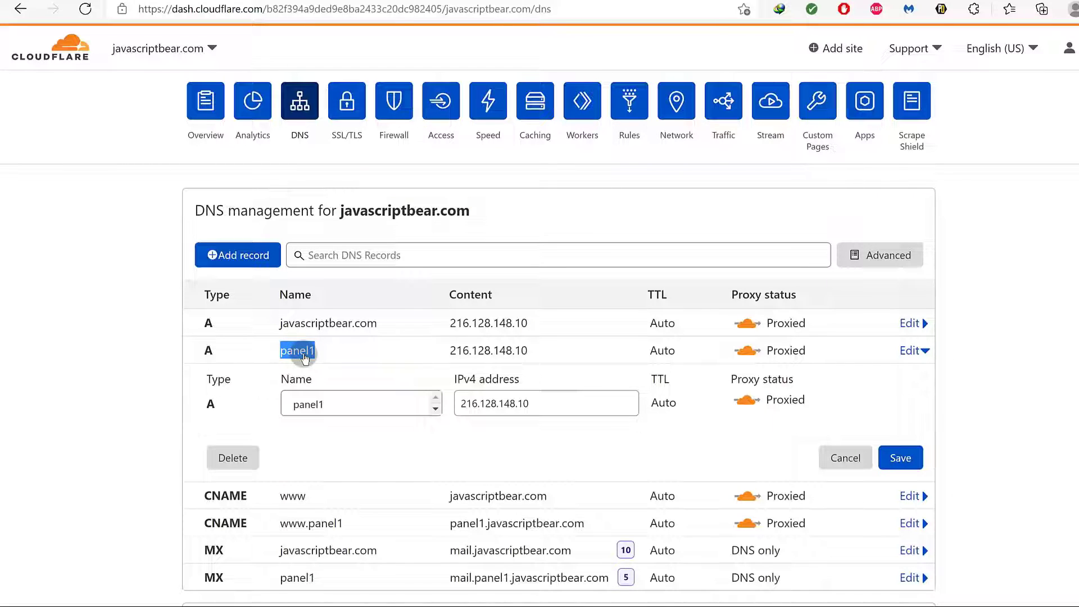
Update the javascriptbear.com A record to the new server IP and save it
left_click(167, 364)
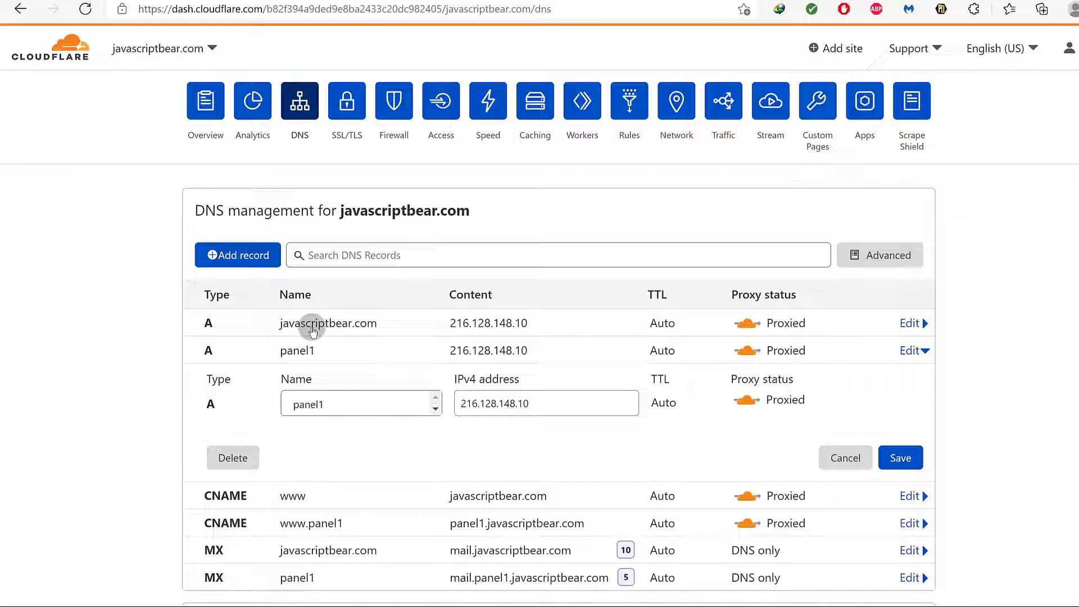
left_click(526, 325)
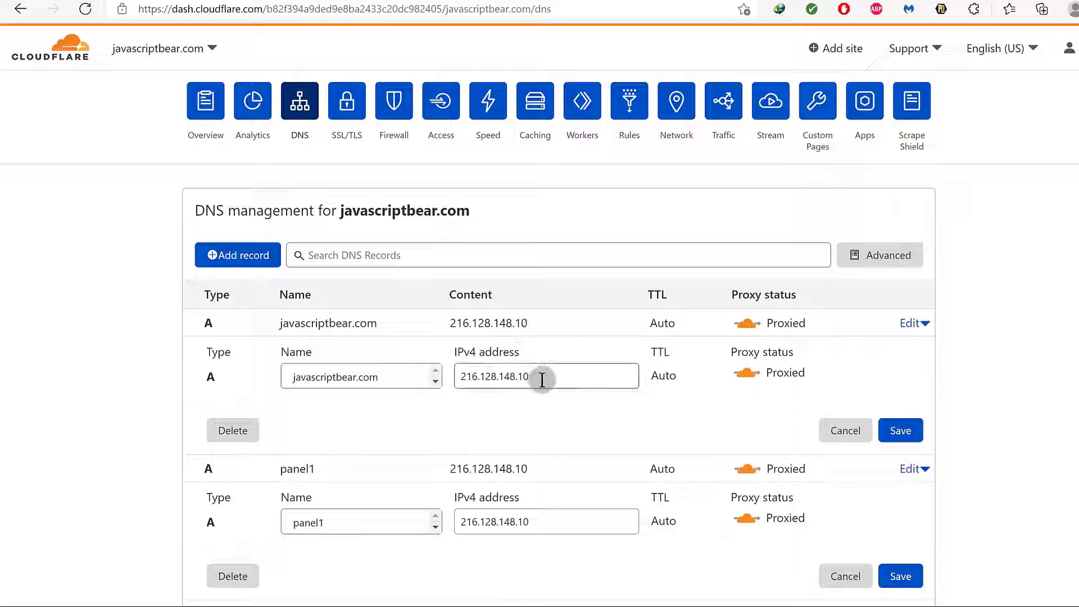
left_click_drag(545, 376, 469, 376)
right_click(469, 377)
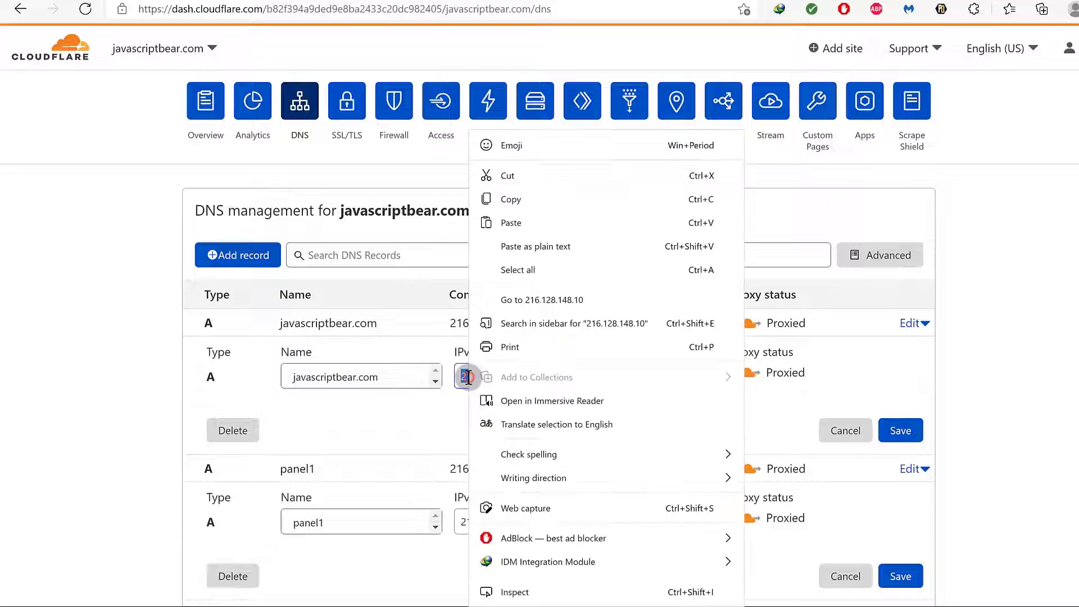
left_click(544, 201)
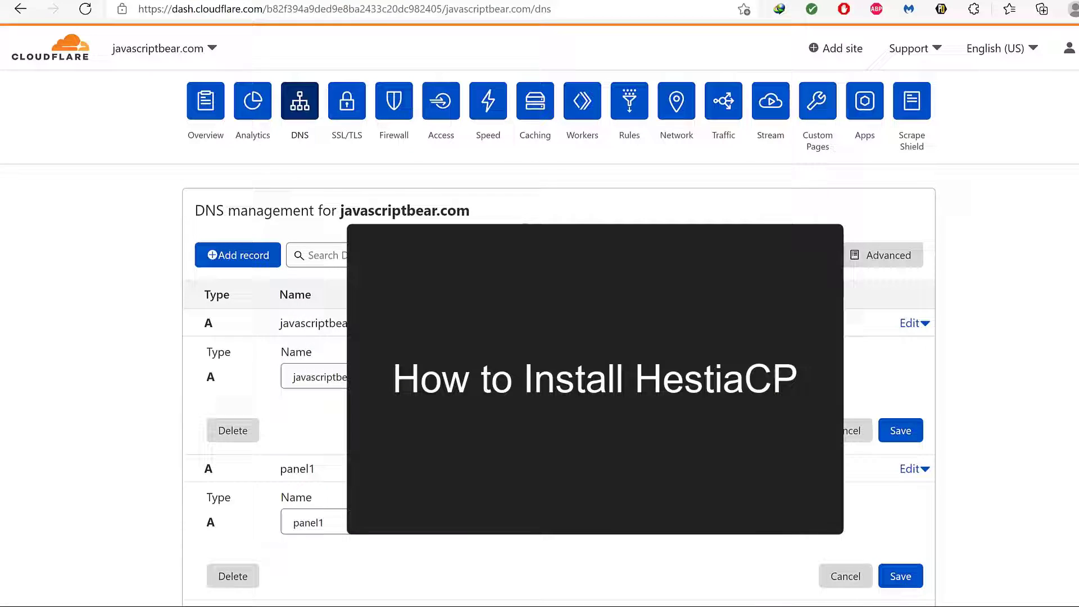
left_click(902, 432)
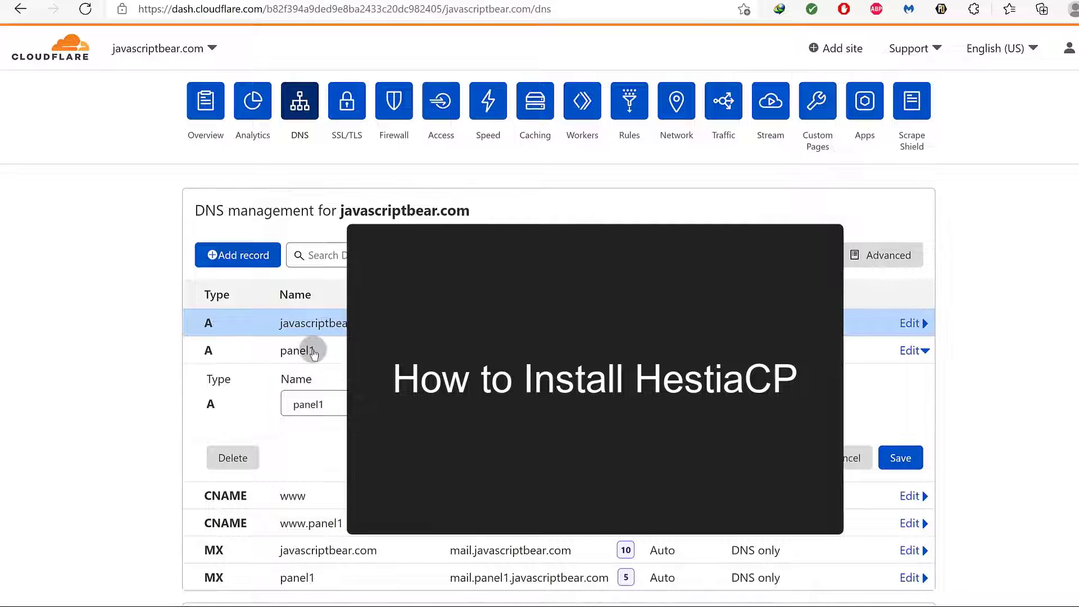
Edit the panel1 A record's address and save it
left_click(526, 352)
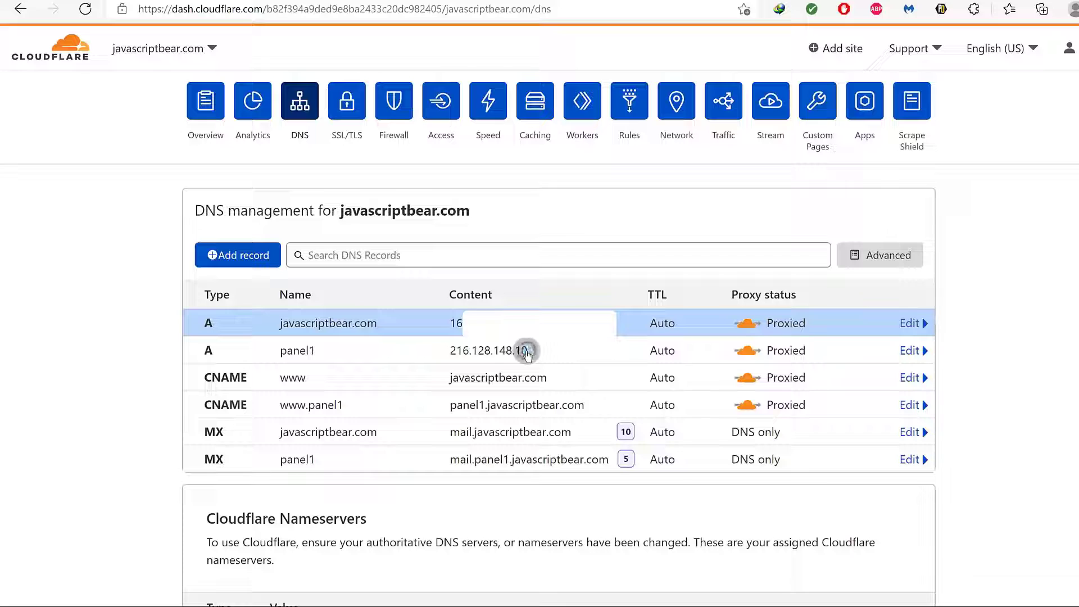
left_click(540, 351)
type("16")
key("Return")
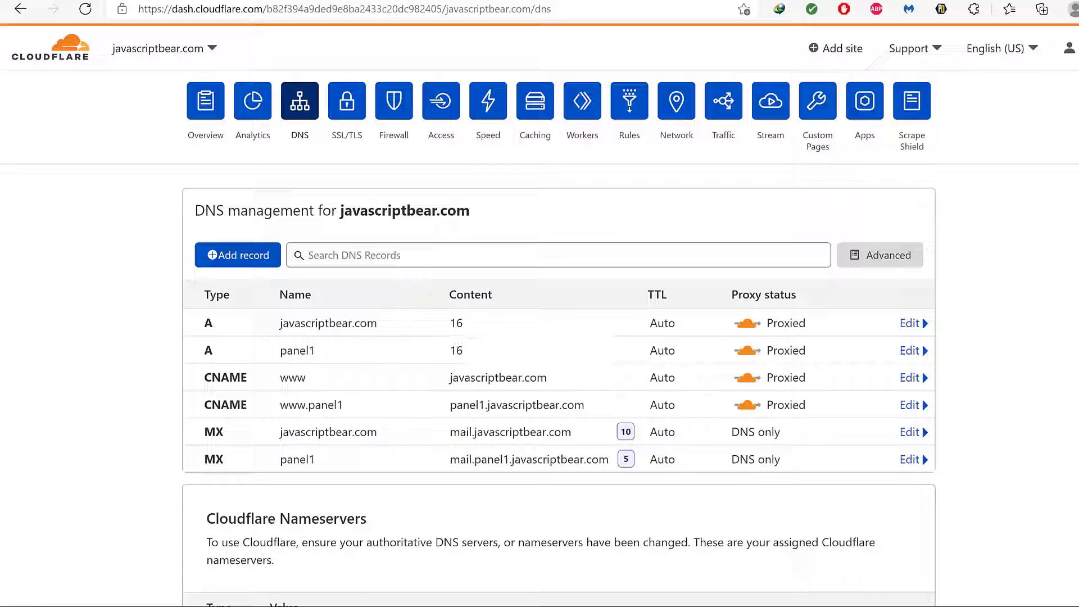
Select javascriptbear.com in the DNS heading and go to the site
left_click(450, 326)
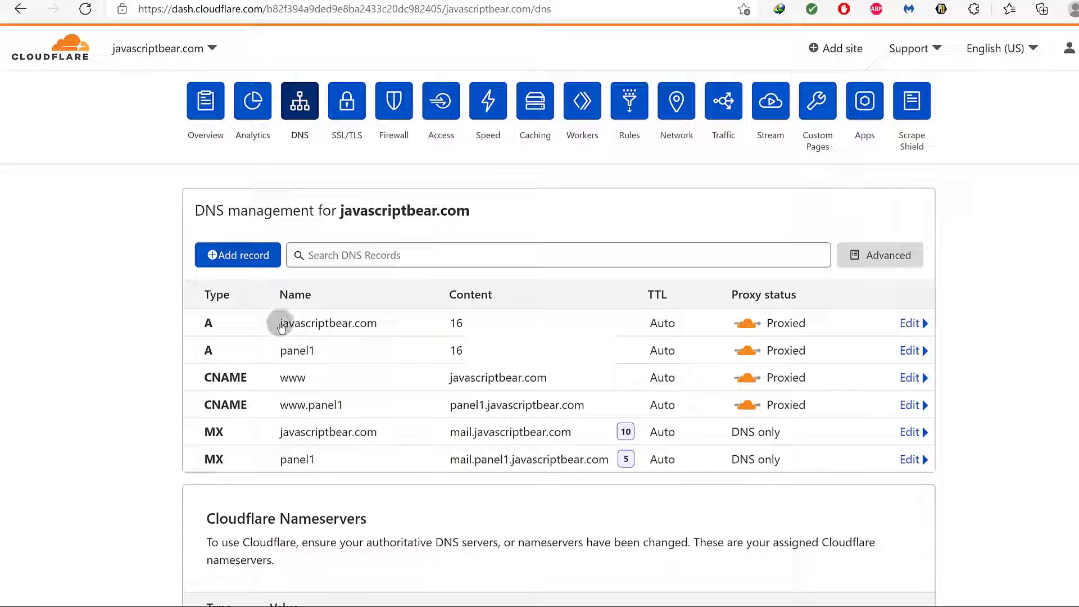
left_click(342, 209)
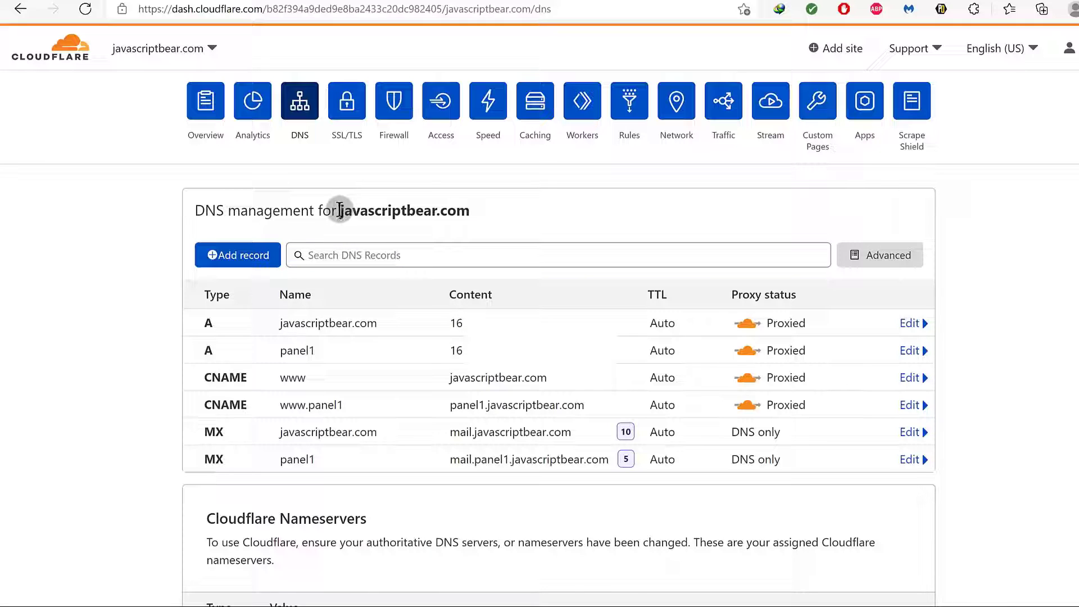
left_click_drag(341, 210, 462, 210)
right_click(462, 211)
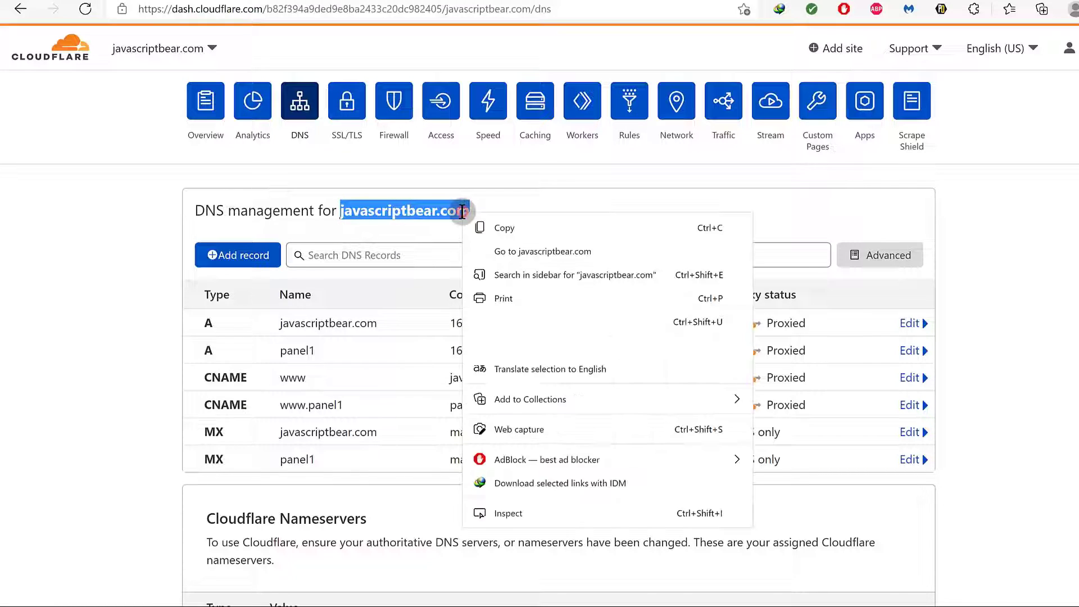
left_click(522, 257)
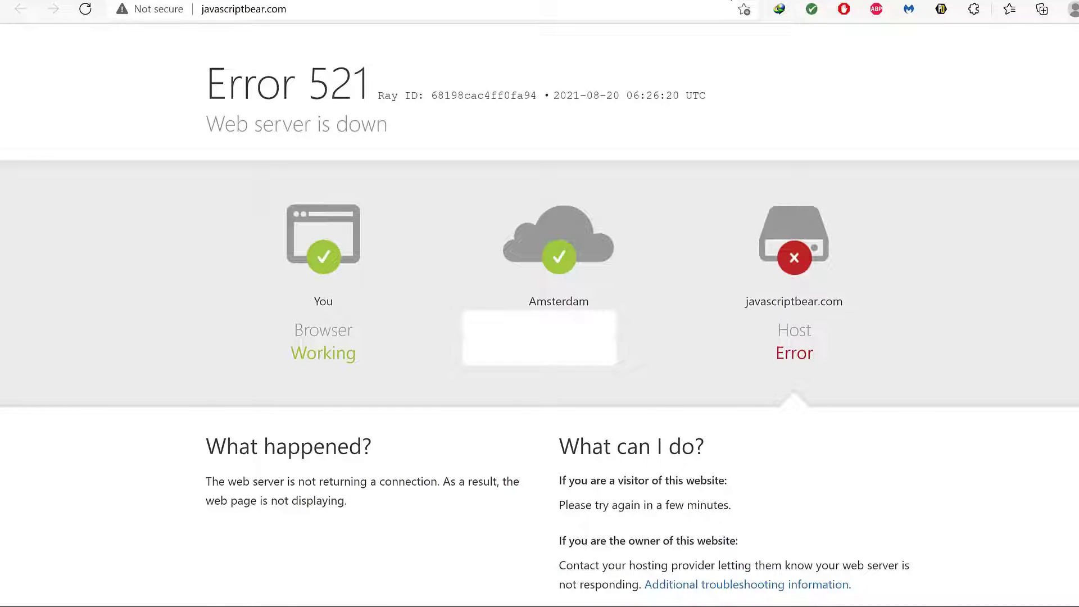
Go back to the Cloudflare javascriptbear.com DNS records and open a new blank browser tab
left_click(729, 0)
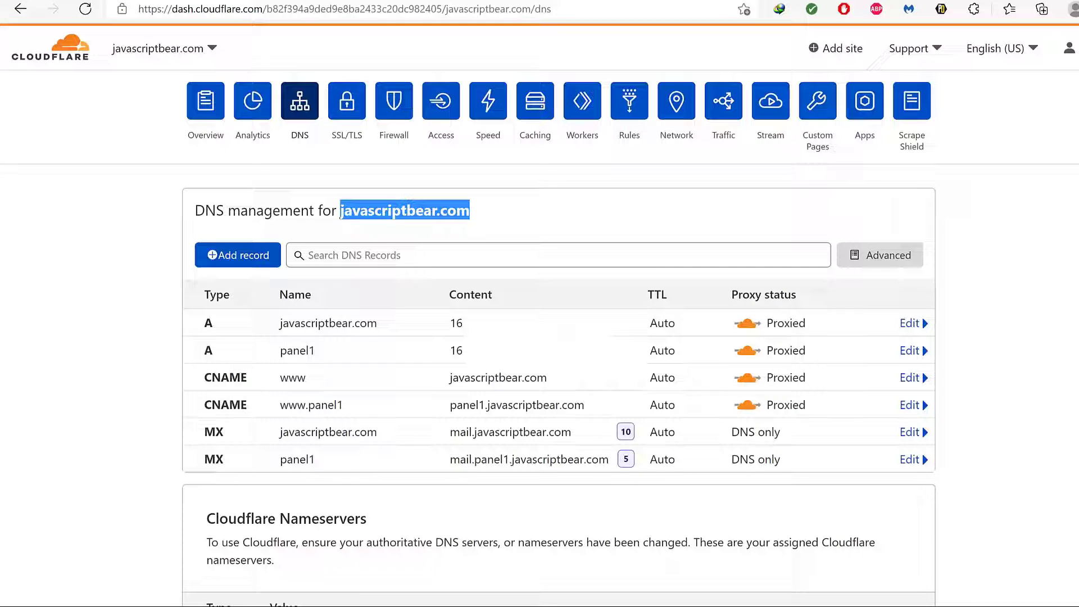
left_click(473, 237)
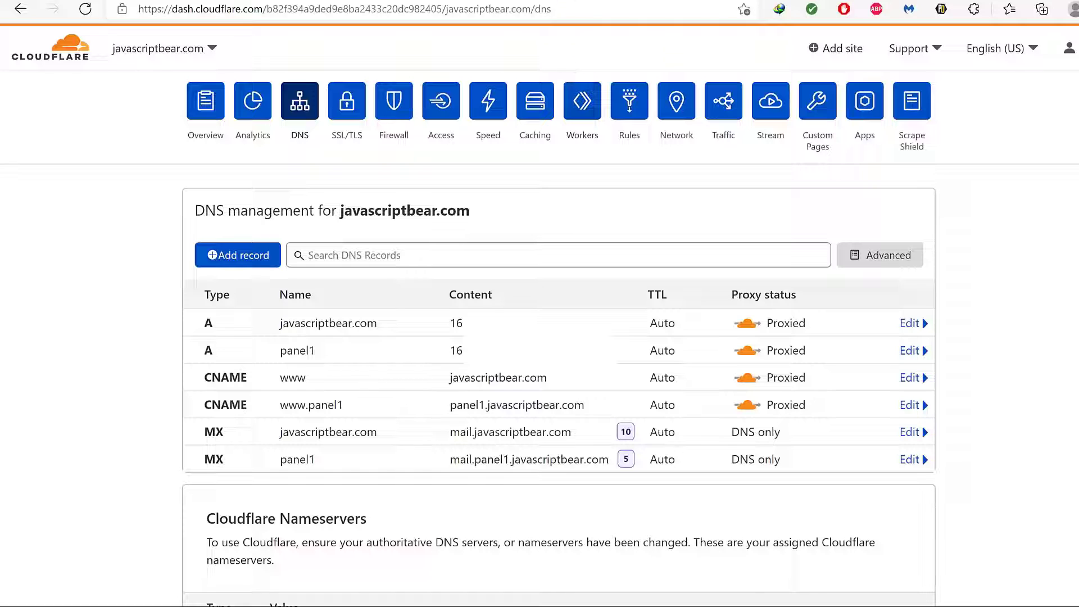
key("ctrl+t")
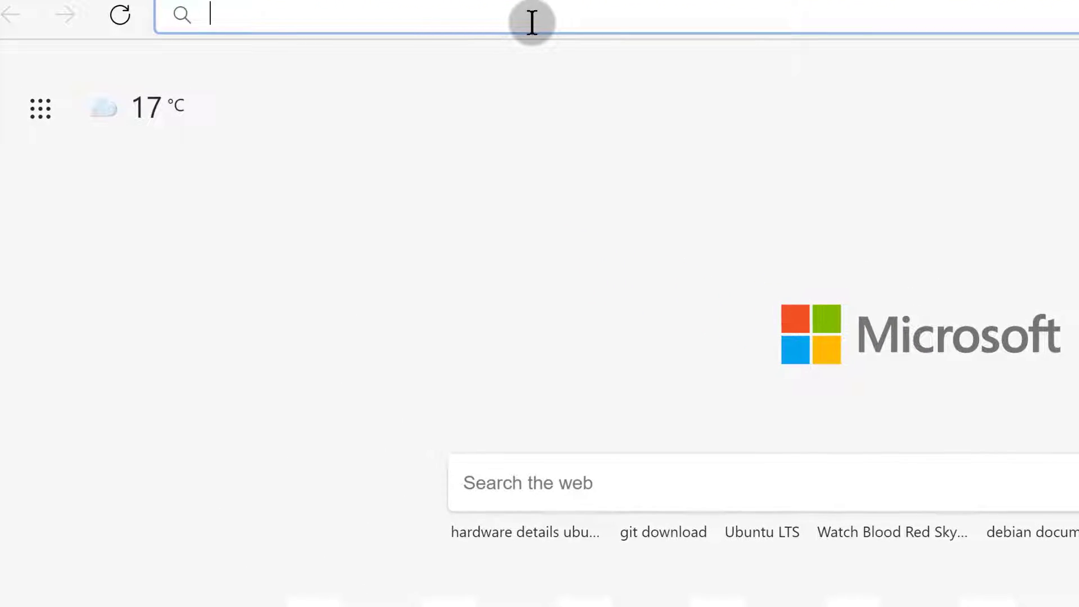
Search Bing for 'hestiacp install script generate'
type("hestiacp install script genrate")
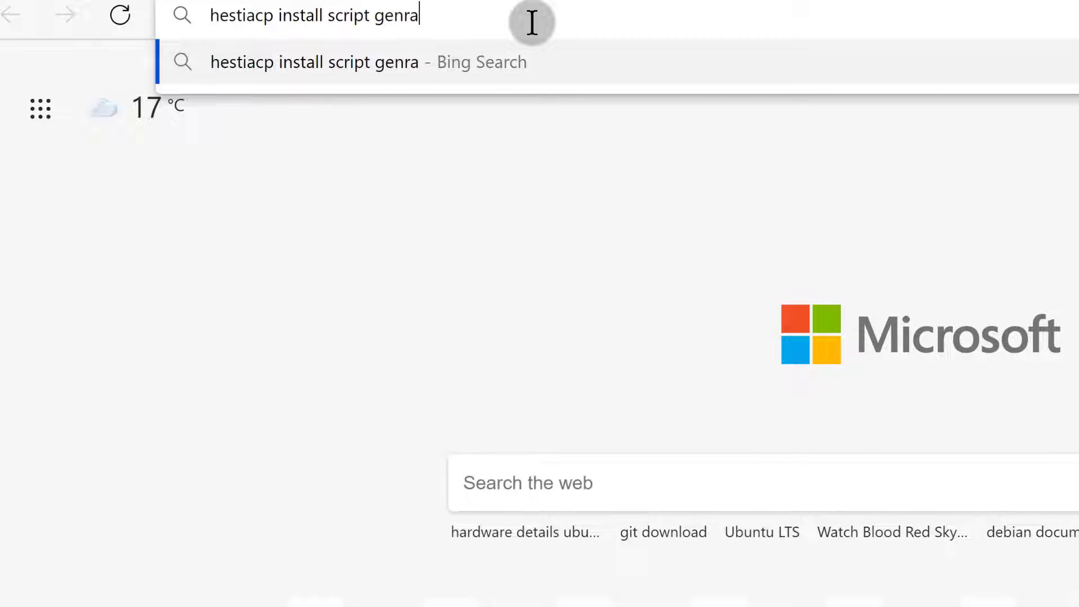
key("BackSpace")
key("BackSpace")
key("BackSpace")
key("BackSpace")
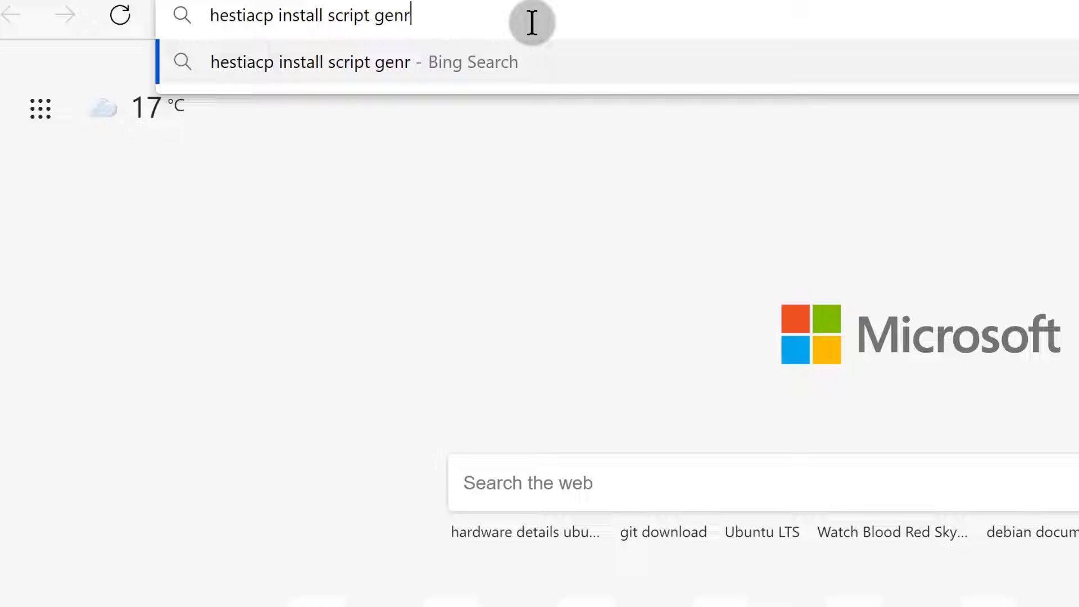
type("erate")
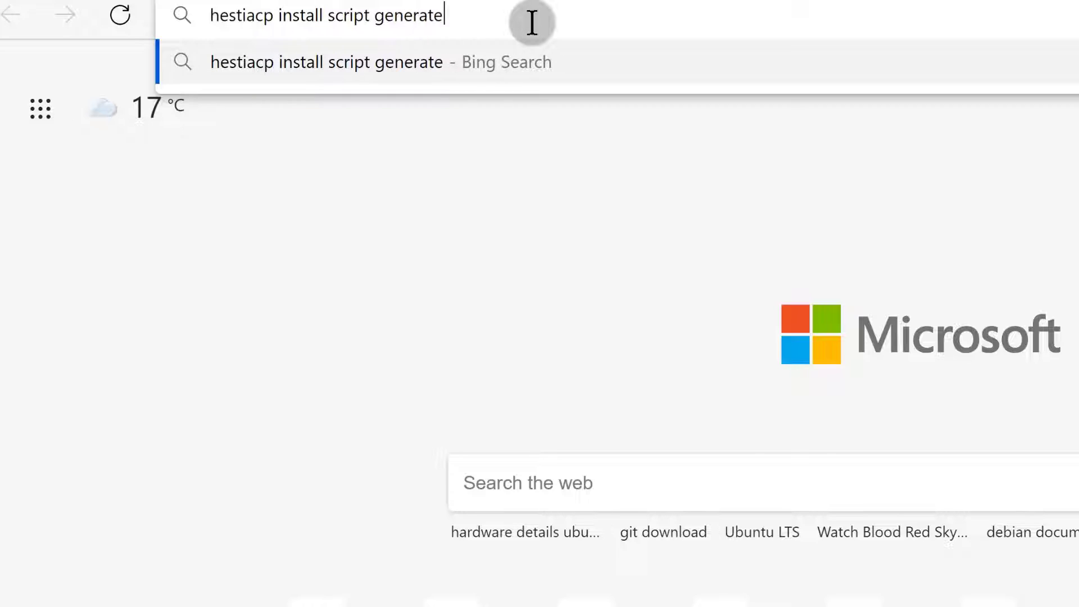
key("Return")
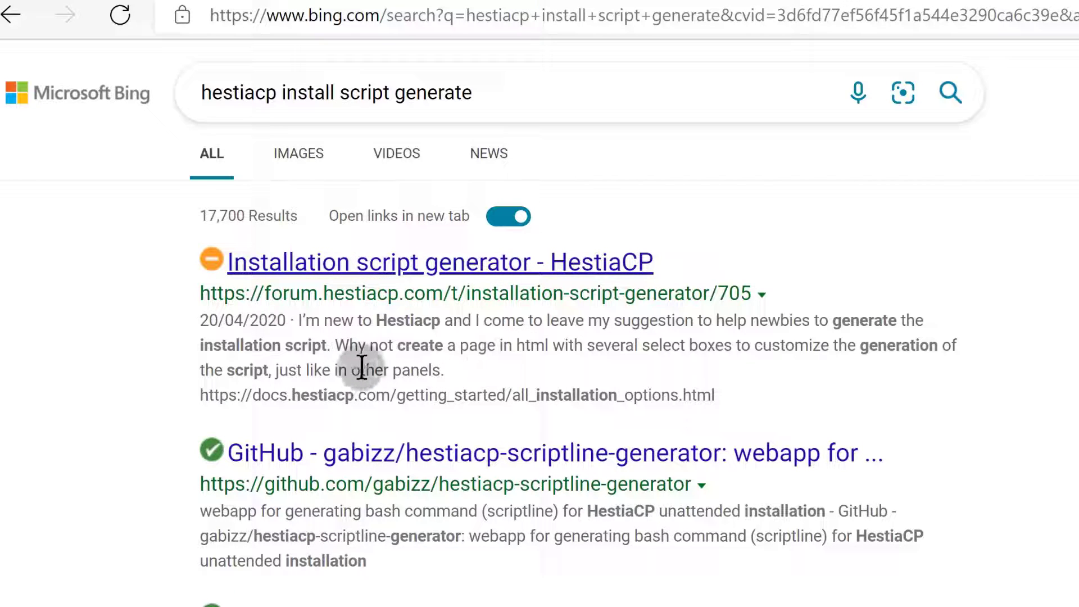
Open the gabizz/hestiacp-scriptline-generator GitHub result in a new tab and view it
right_click(341, 458)
left_click(416, 488)
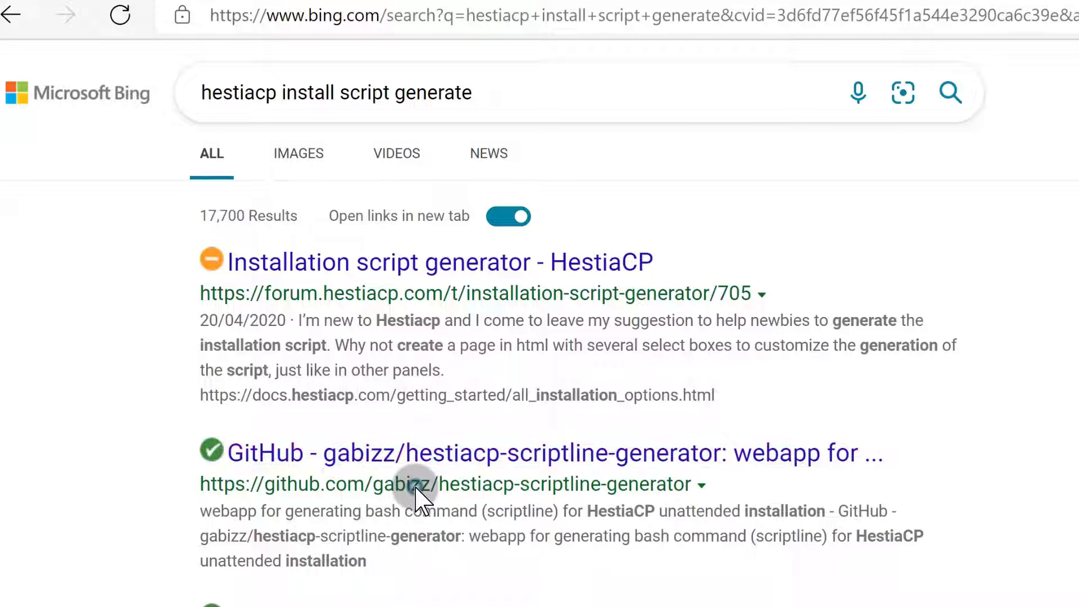
key("ctrl+Tab")
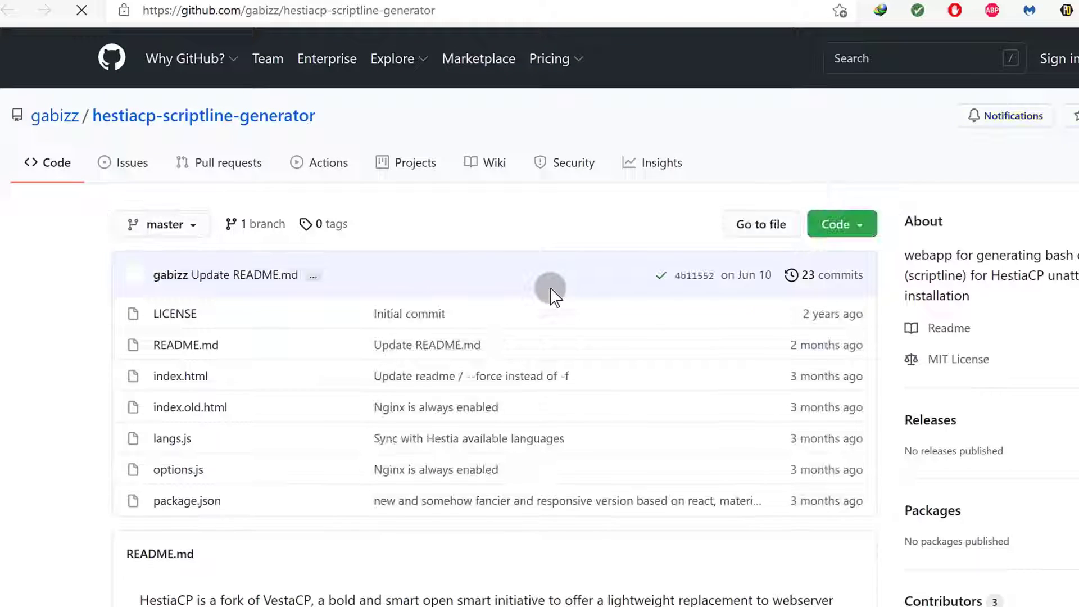
scroll(361, 494, "down", 5)
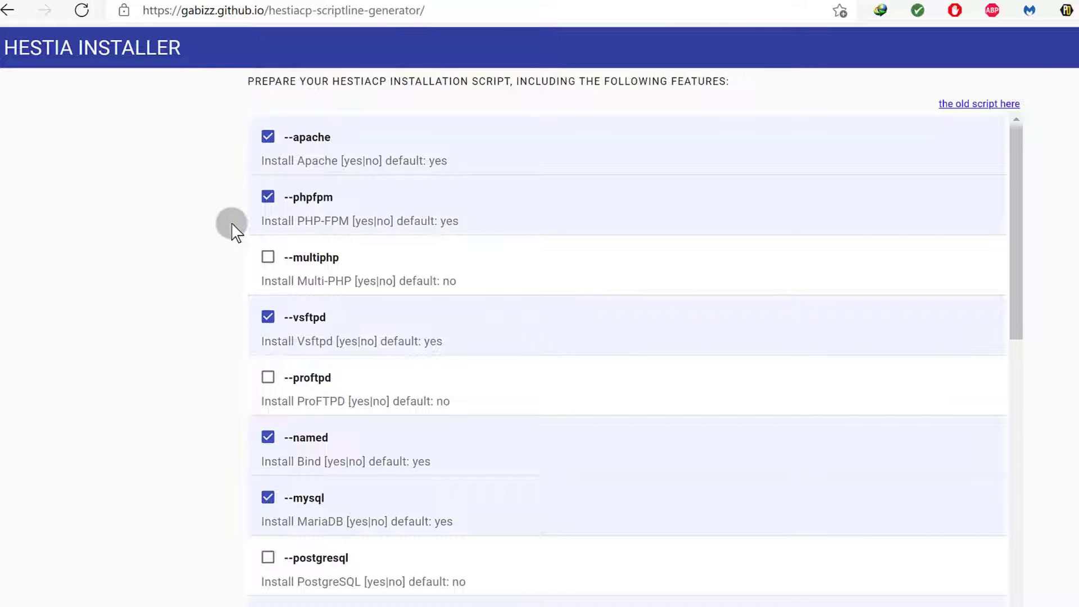
Untick --apache and --vsftpd, and tick --multiphp and --proftpd in the generator options
left_click(269, 139)
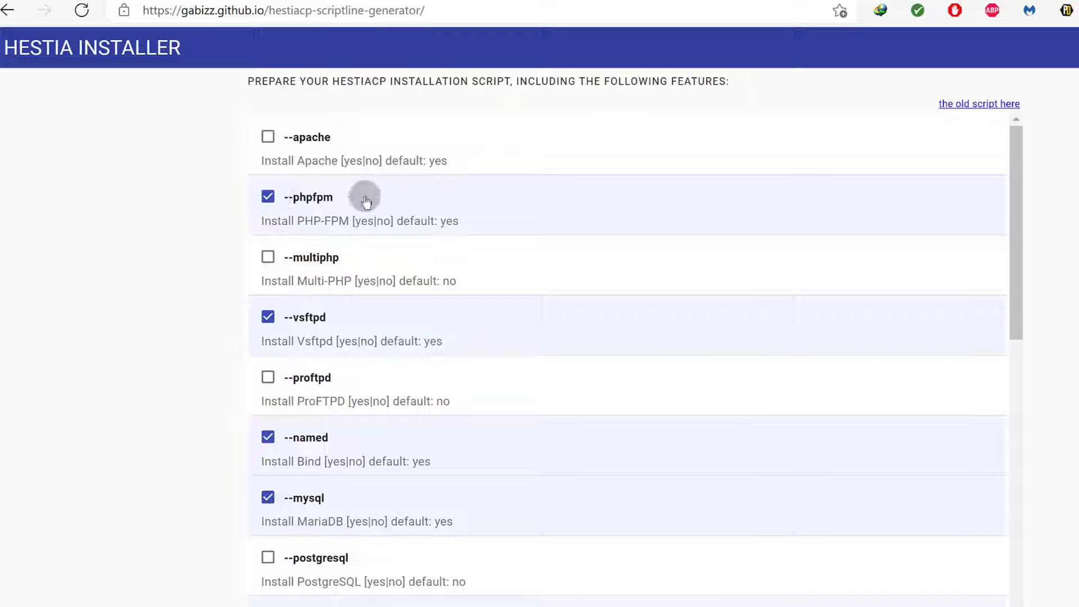
left_click(268, 257)
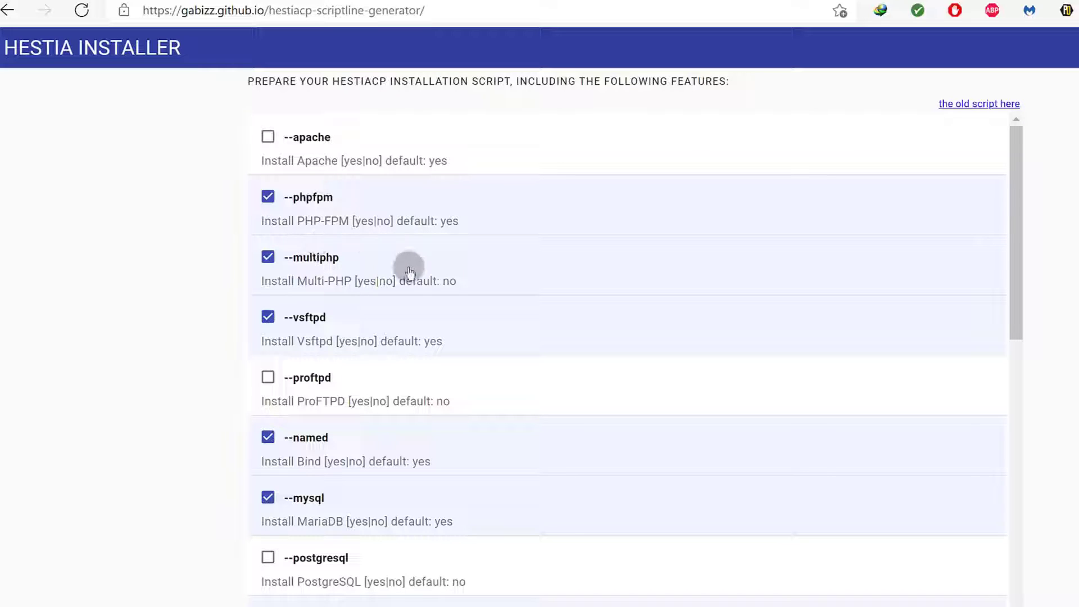
left_click(272, 319)
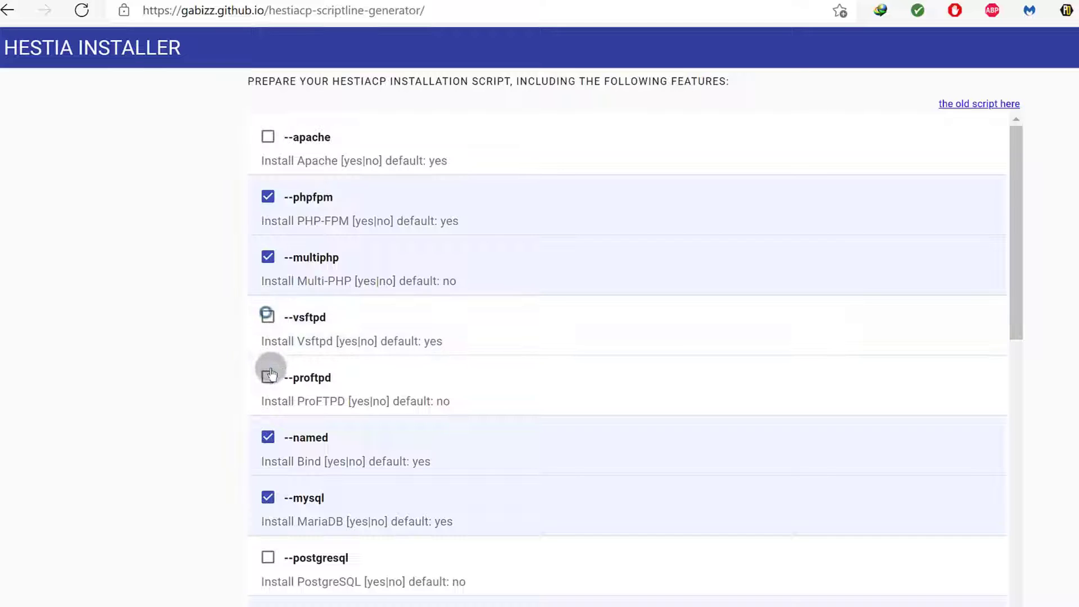
left_click(268, 378)
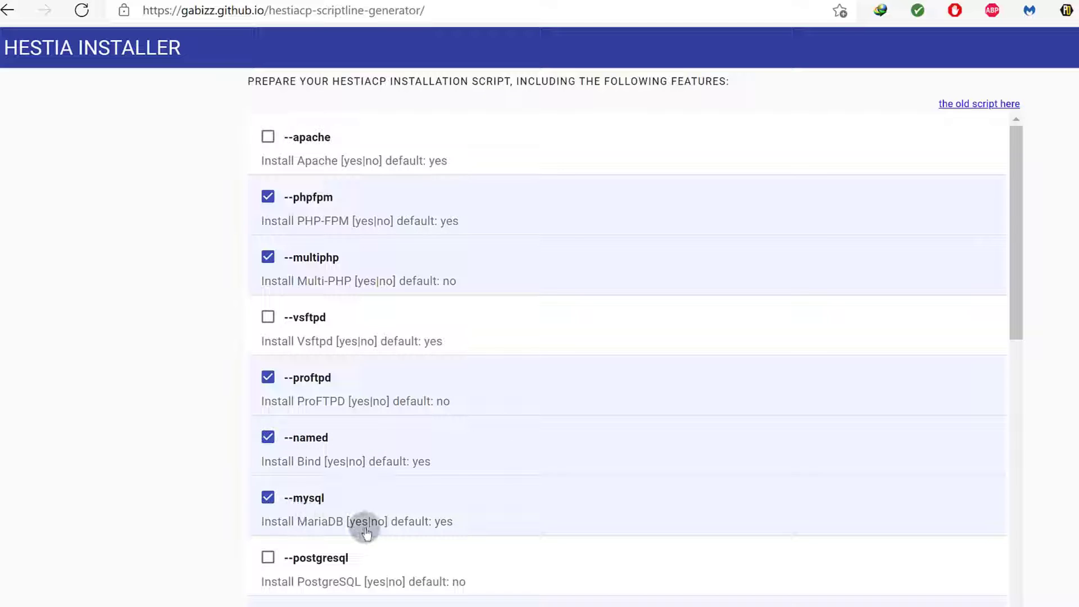
scroll(373, 531, "down", 3)
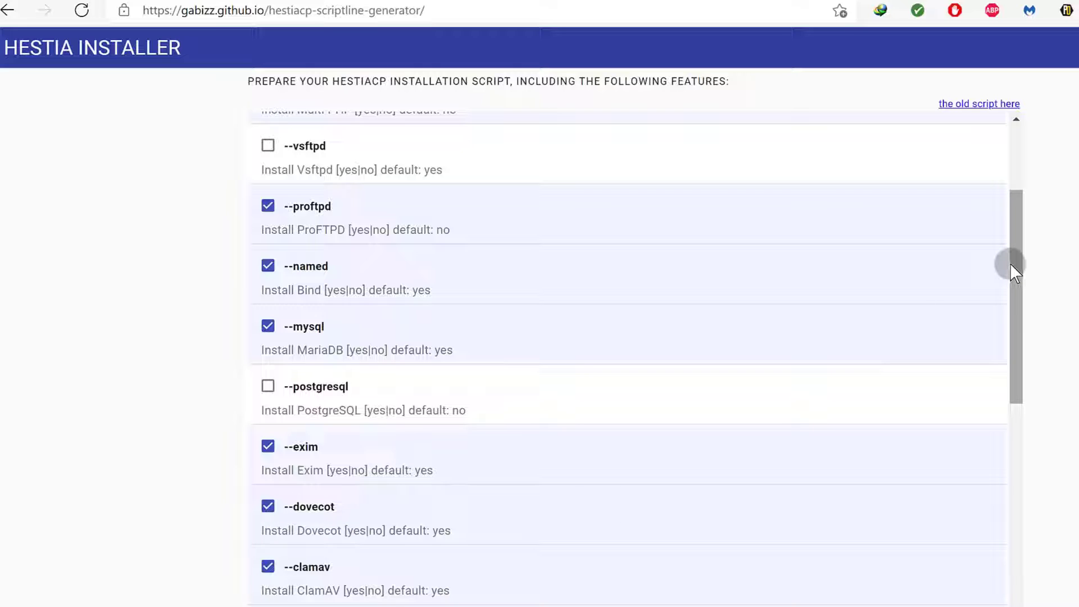
Leave filesystem quota off and enable the forced installation option
left_click_drag(1012, 267, 1003, 454)
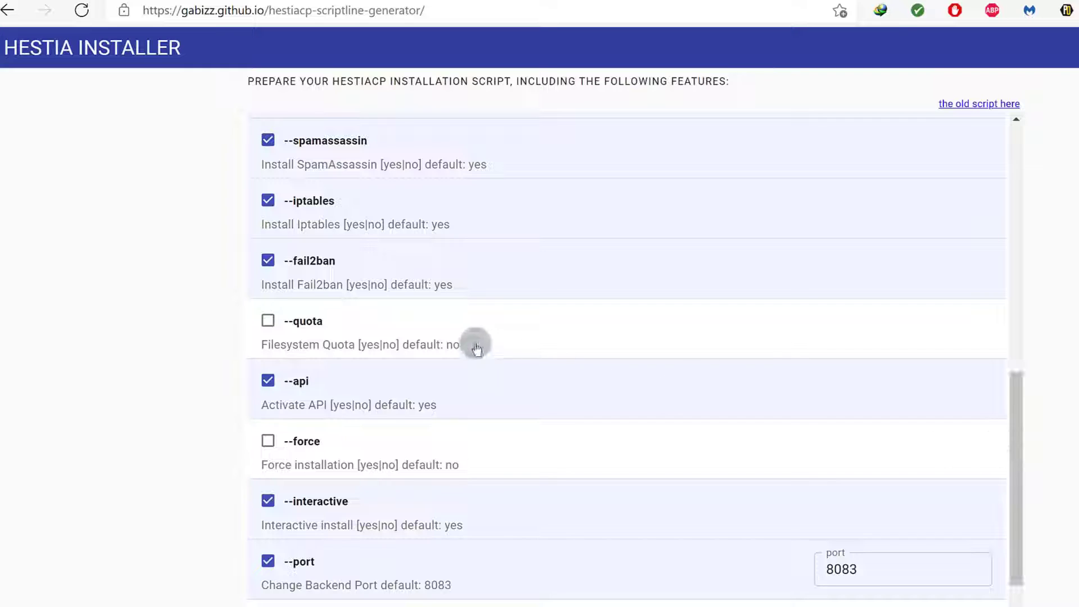
left_click(268, 322)
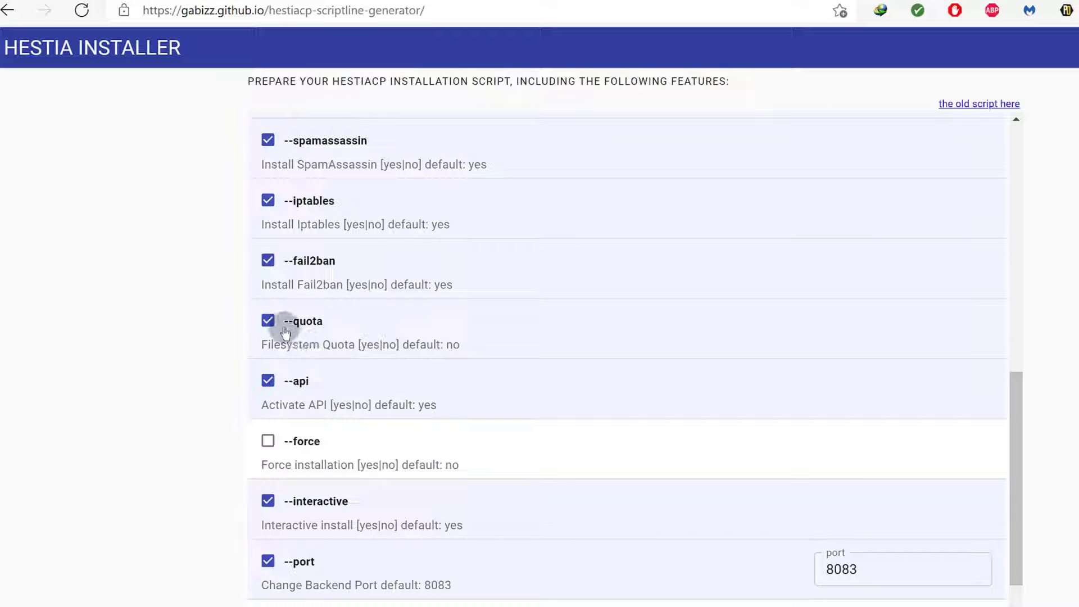
left_click(265, 325)
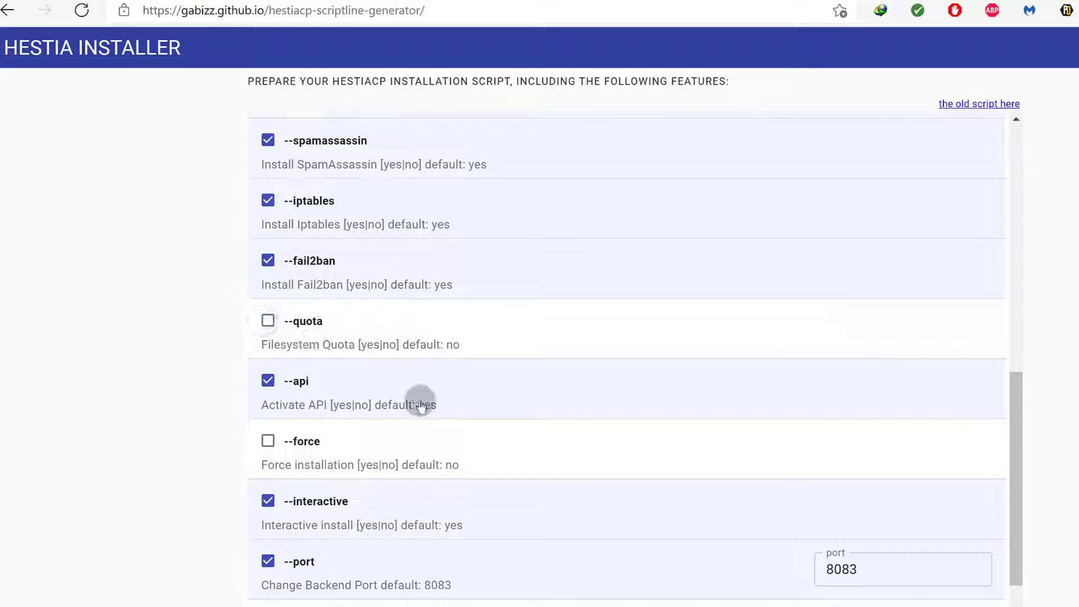
left_click(436, 453)
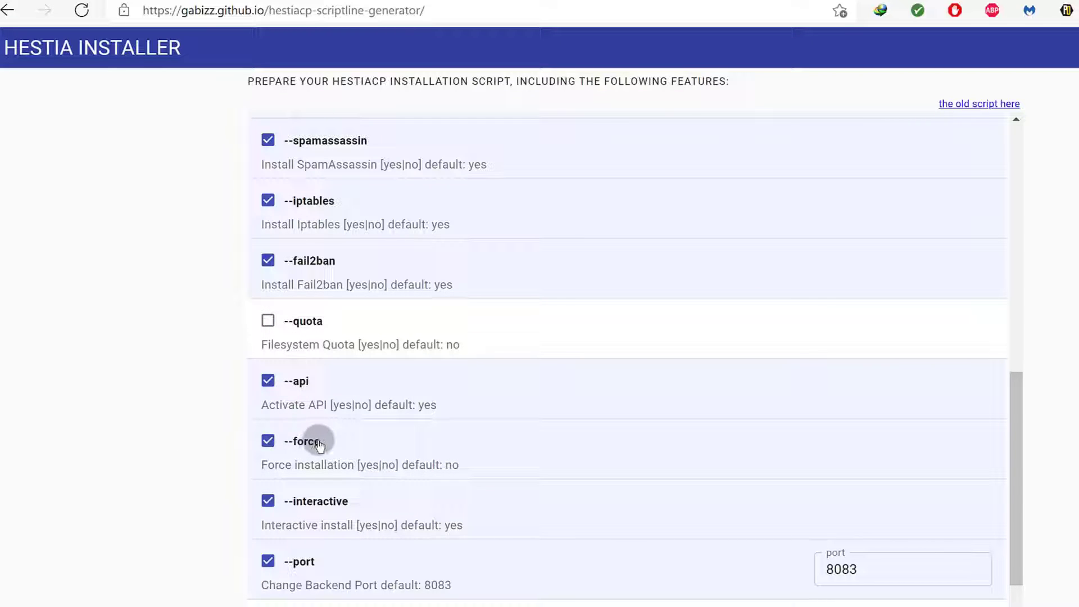
scroll(327, 445, "down", 3)
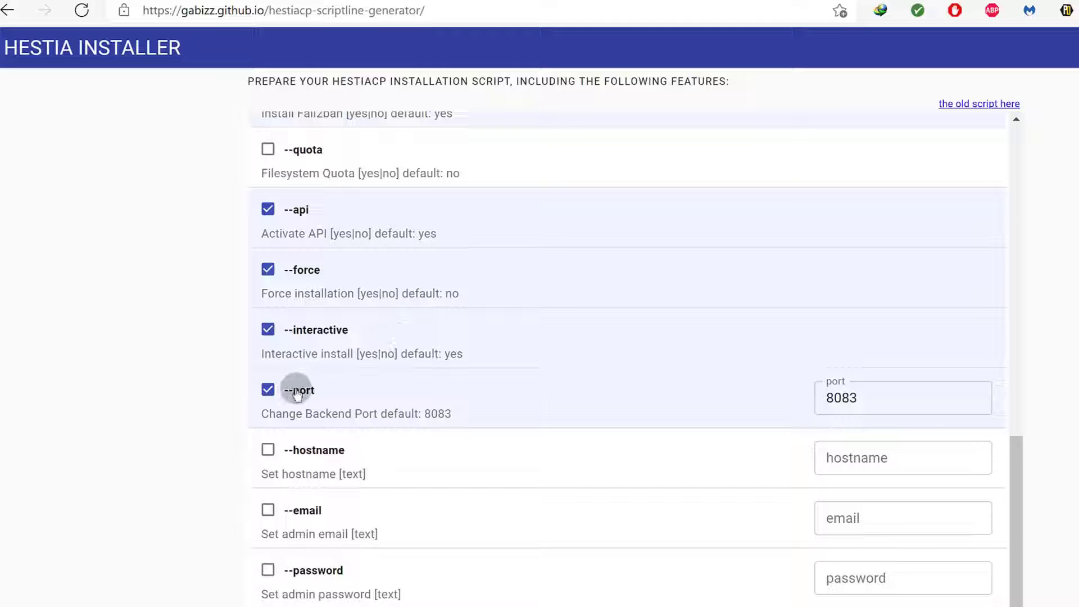
scroll(320, 409, "down", 1)
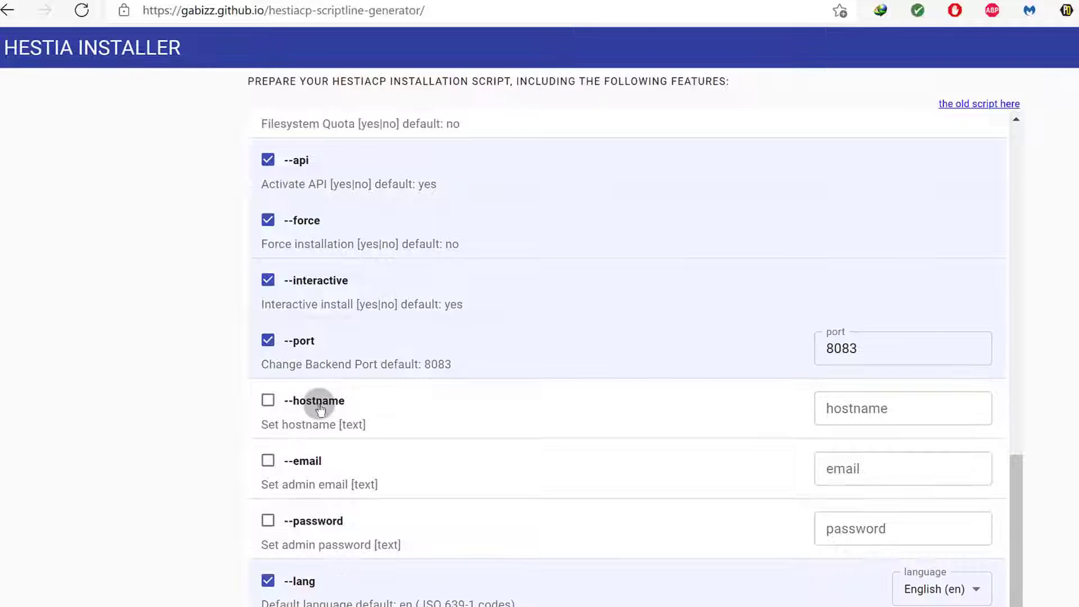
Enable --hostname and paste panel1.javascriptbear.com from Notepad into its field
left_click(268, 401)
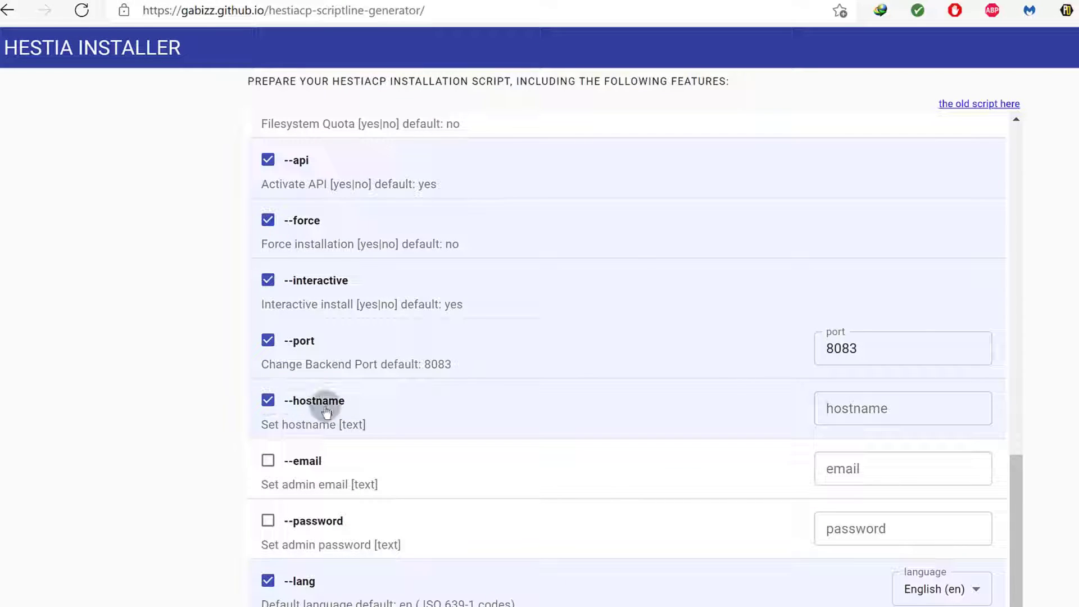
left_click(841, 409)
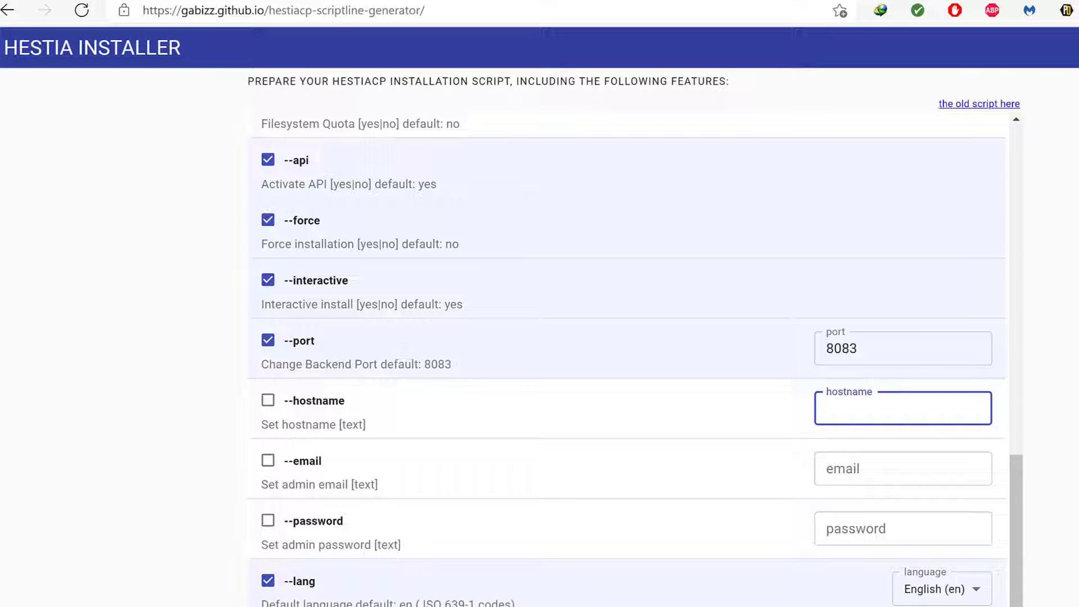
key("super")
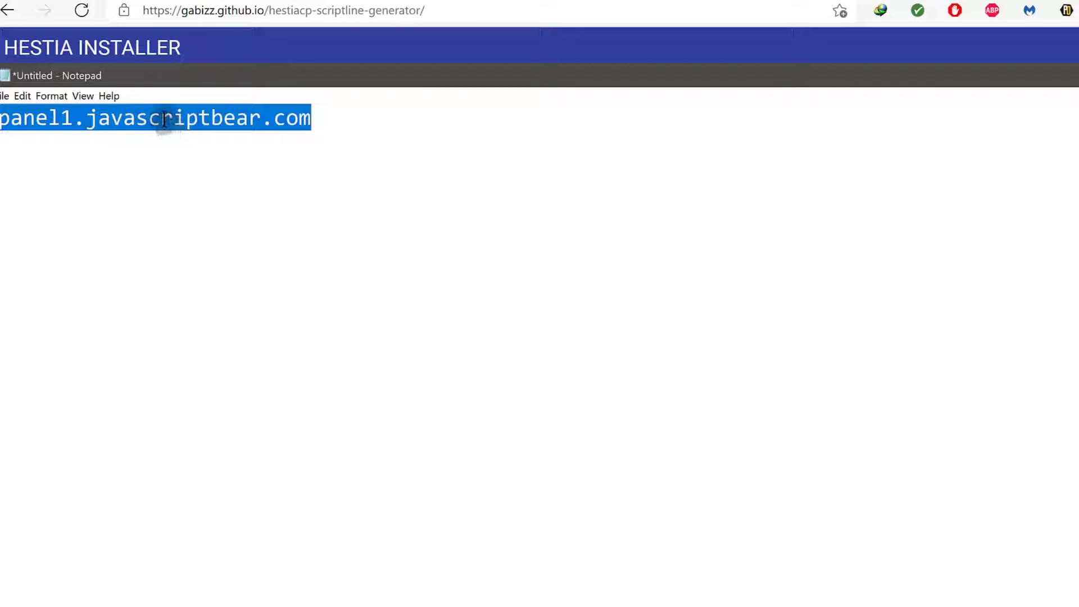
right_click(164, 119)
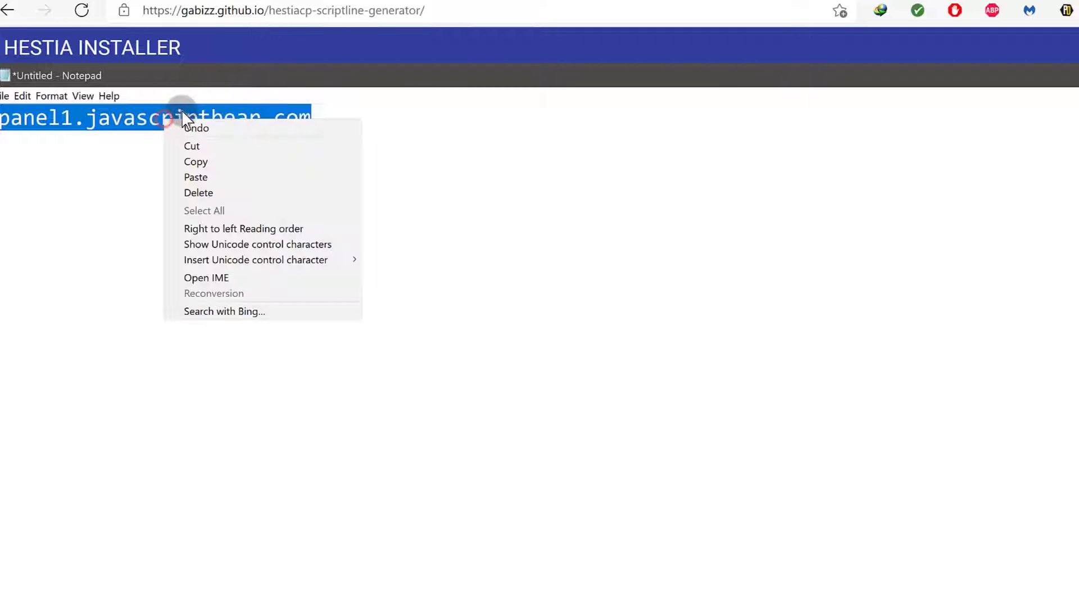
left_click(214, 163)
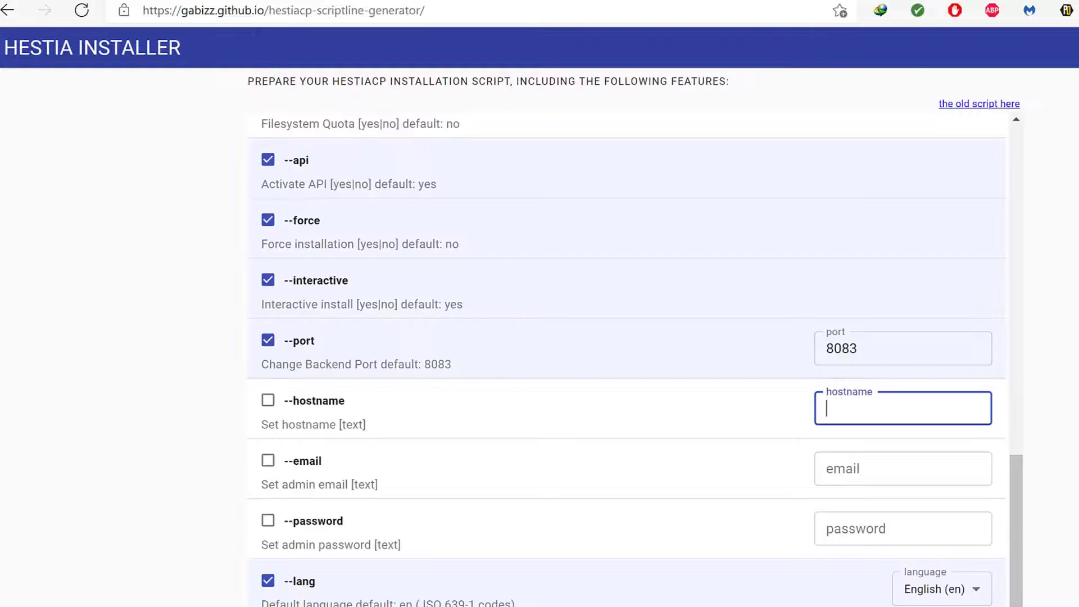
left_click(268, 401)
right_click(860, 401)
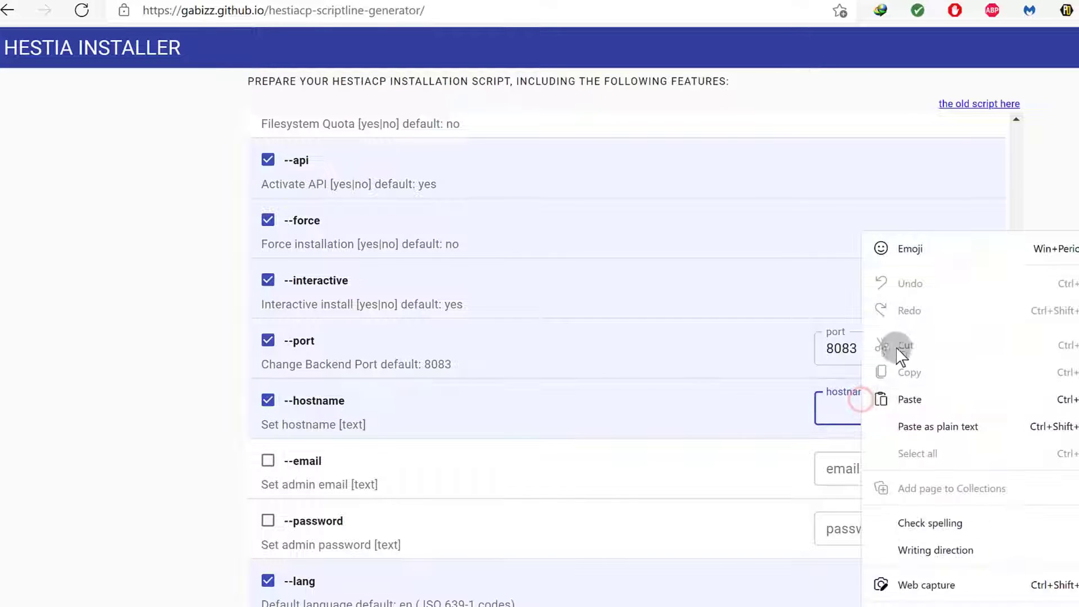
left_click(910, 399)
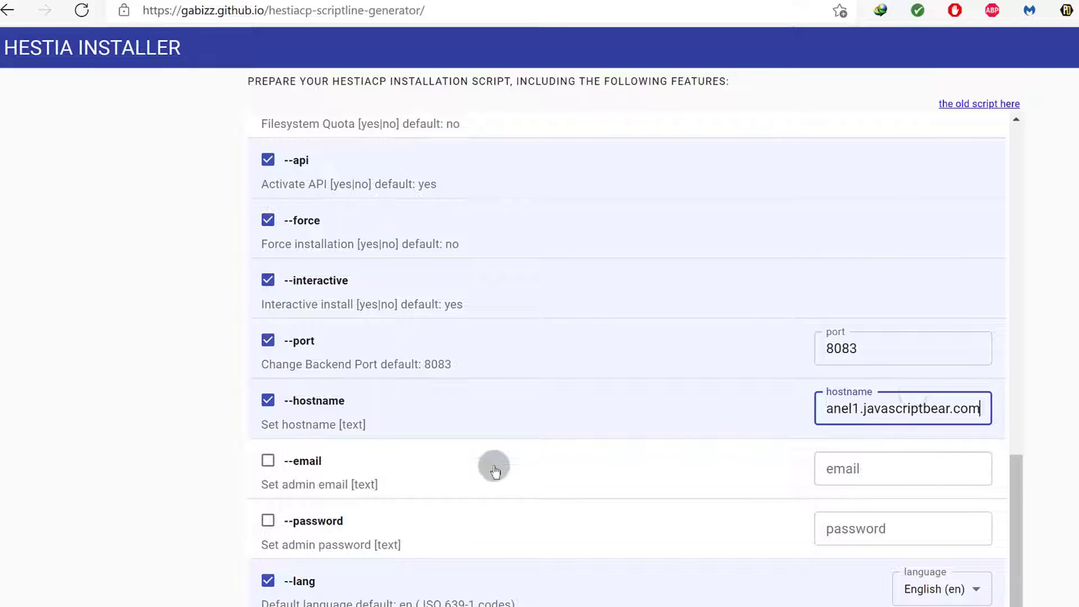
Enable --email and --password and enter the admin email and admin password
left_click(275, 465)
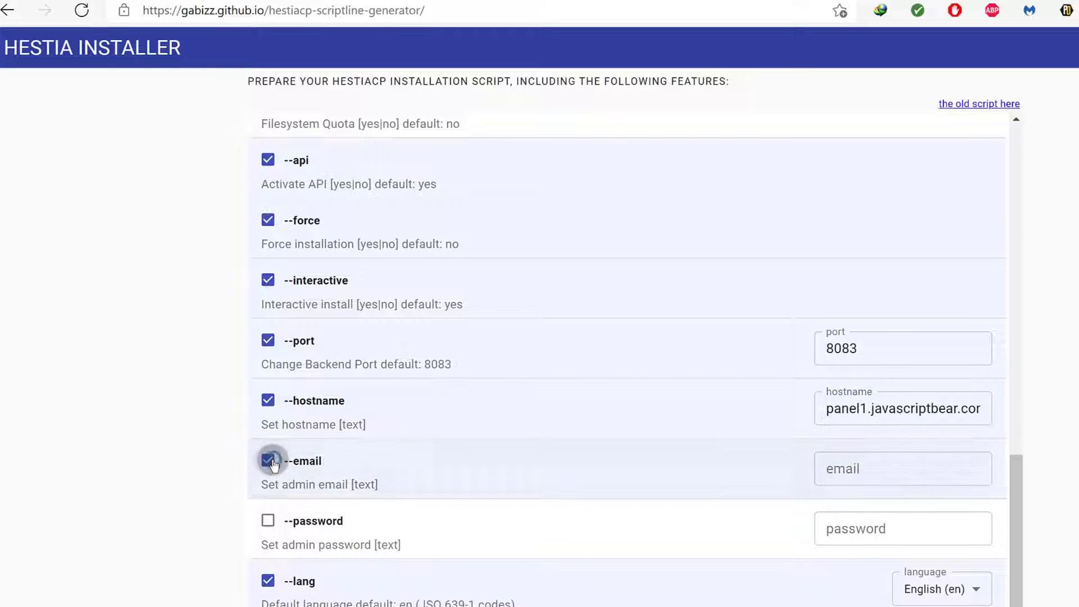
left_click(855, 462)
left_click(269, 459)
left_click(804, 470)
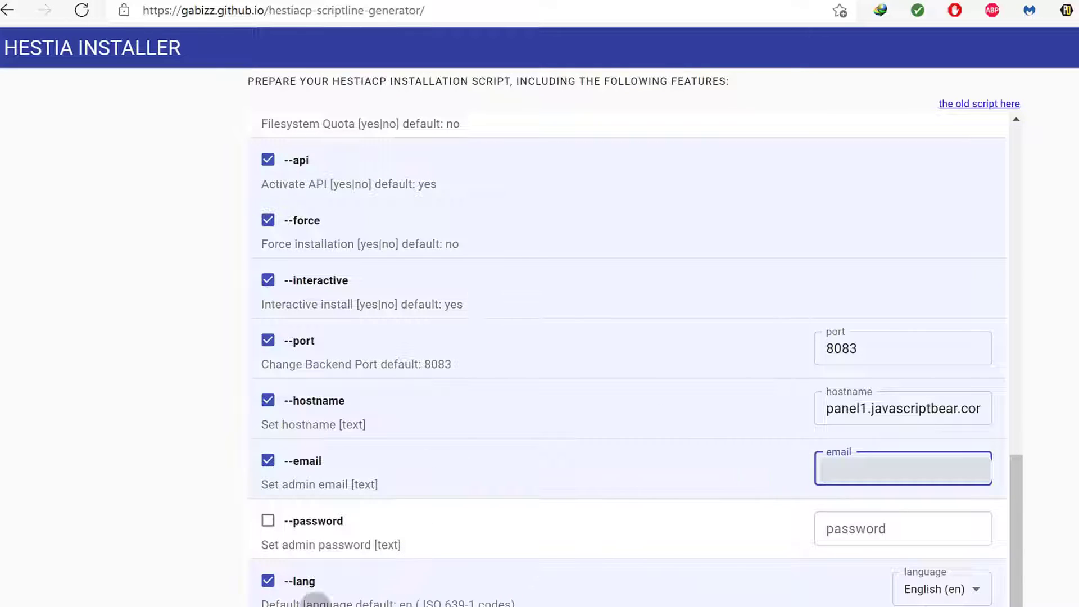
left_click(268, 521)
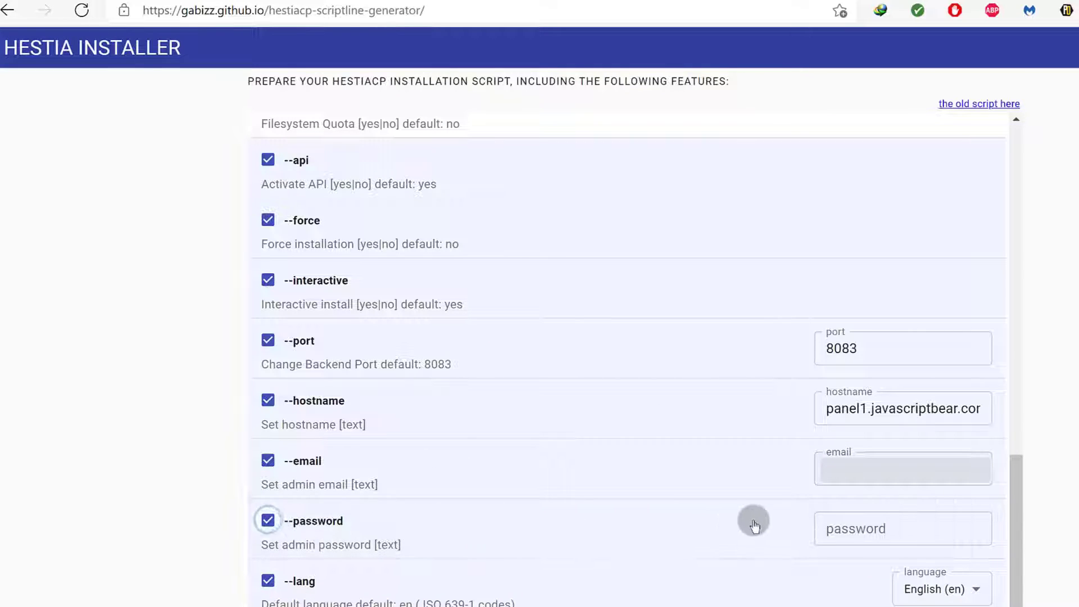
left_click(838, 519)
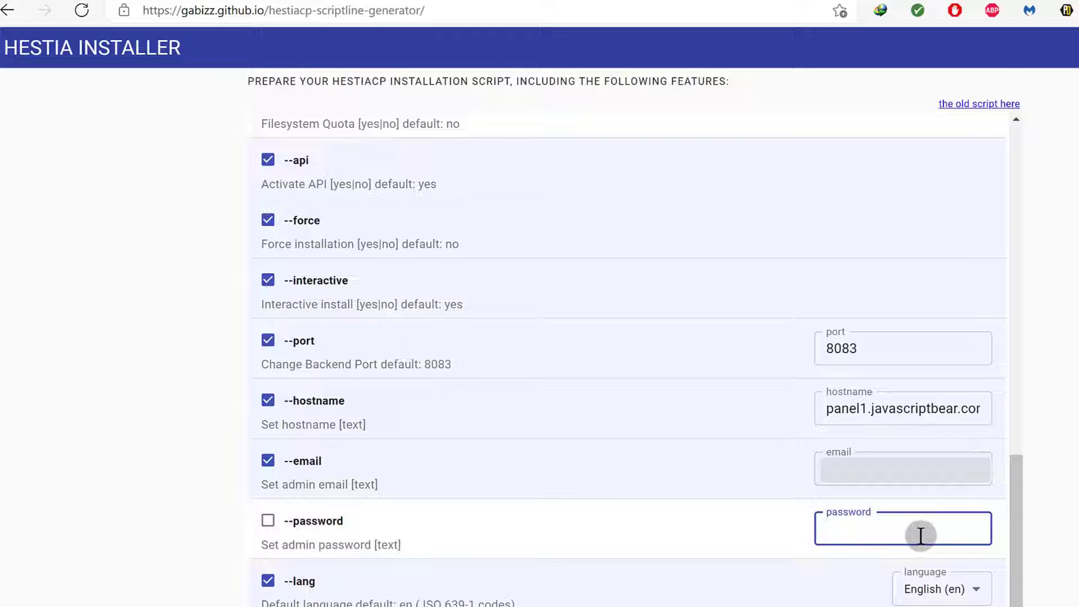
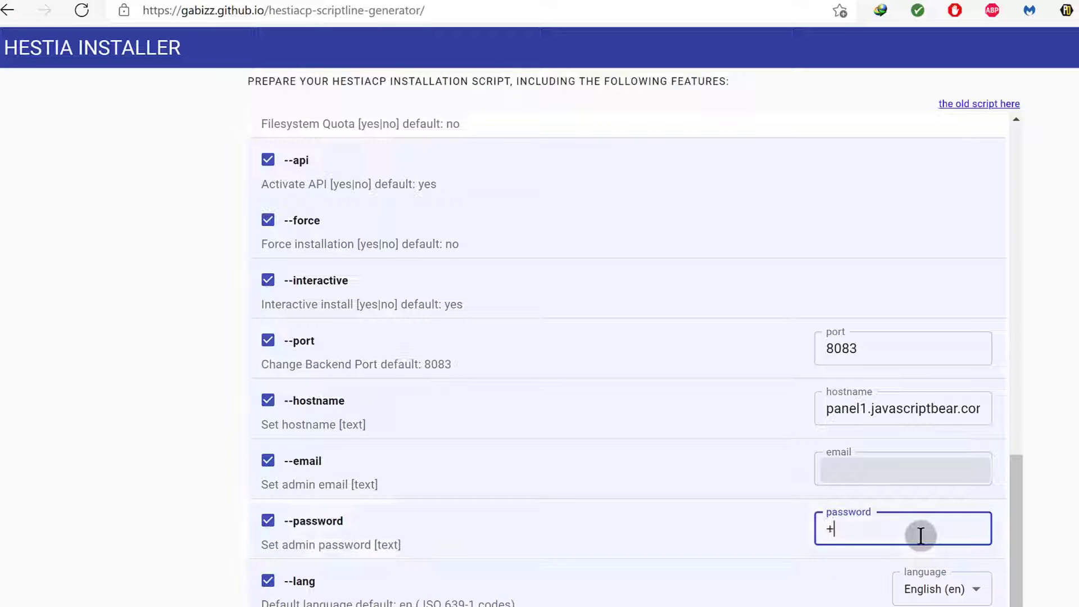
key("ctrl+a")
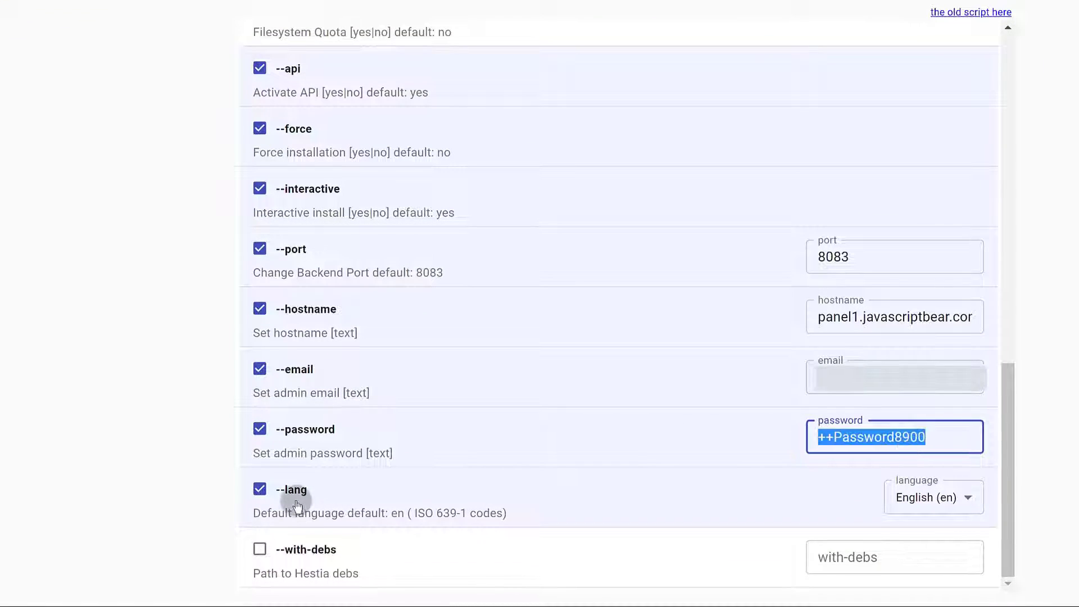
Turn off the --lang option
left_click(945, 502)
left_click(829, 500)
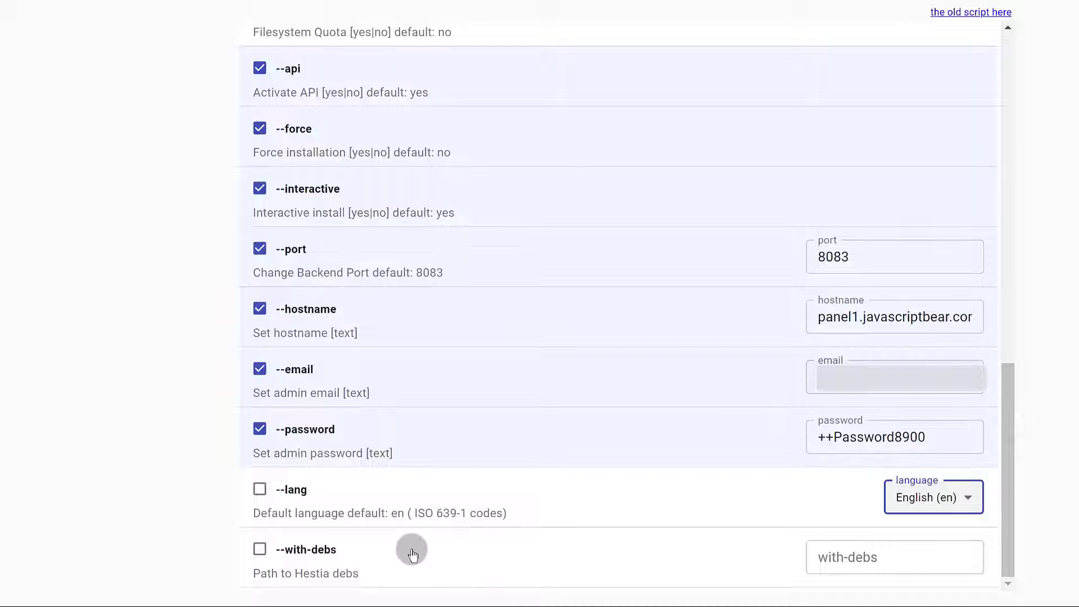
left_click(732, 550)
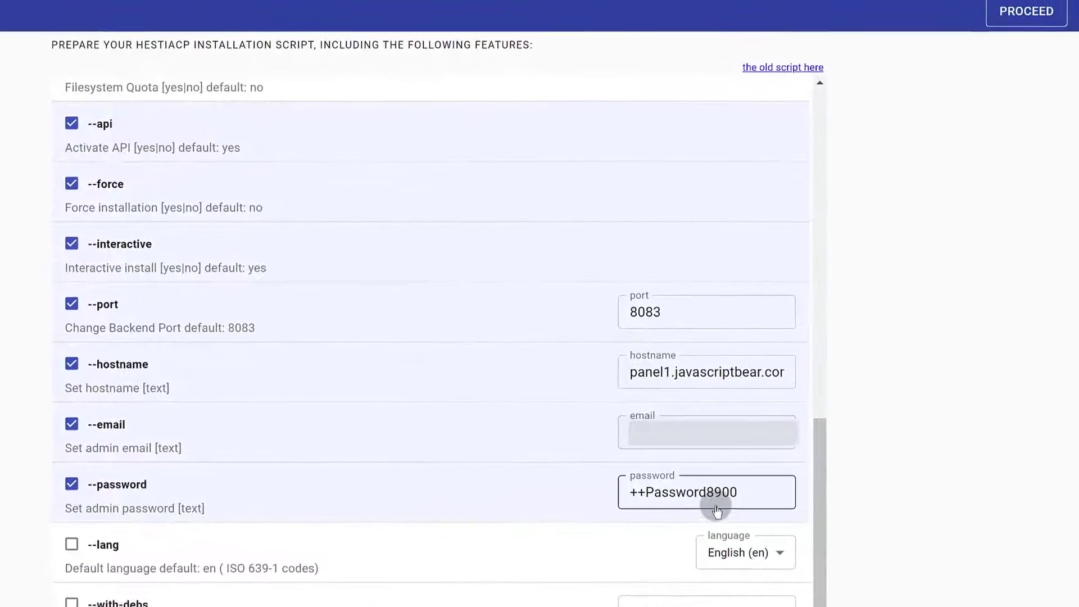
Generate the install instructions and select the wget script download line
left_click(1006, 22)
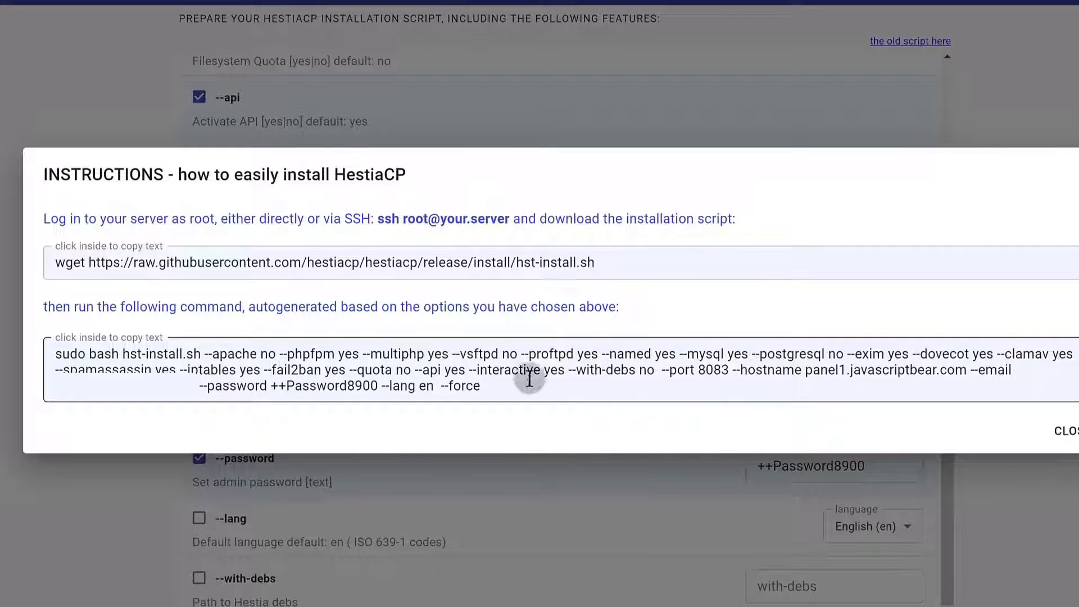
left_click_drag(55, 263, 596, 270)
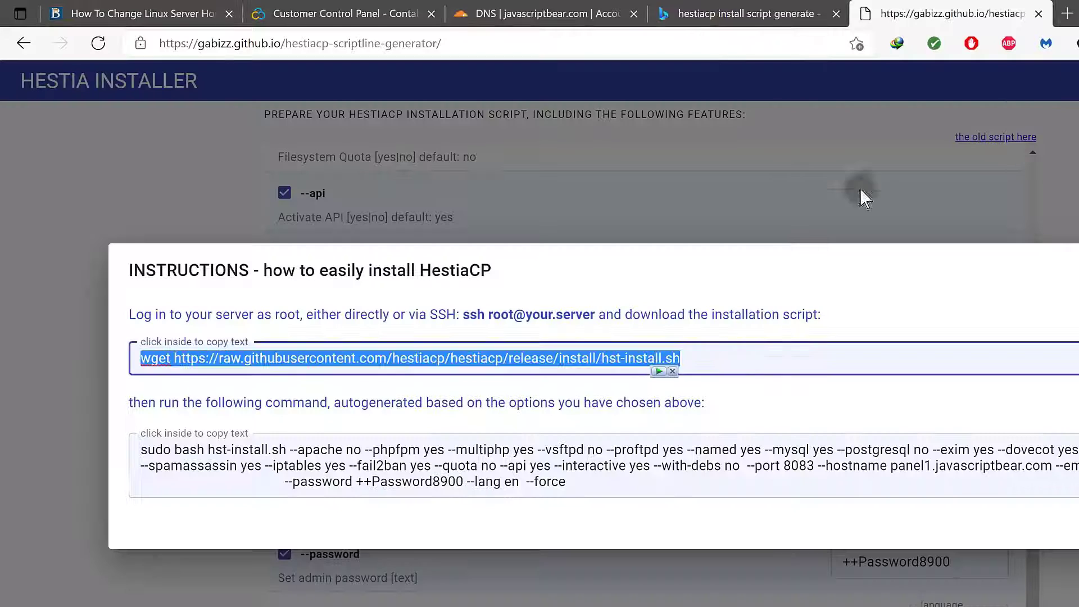
Copy the wget line and run it in Git Bash to download hst-install.sh
right_click(494, 262)
left_click(634, 263)
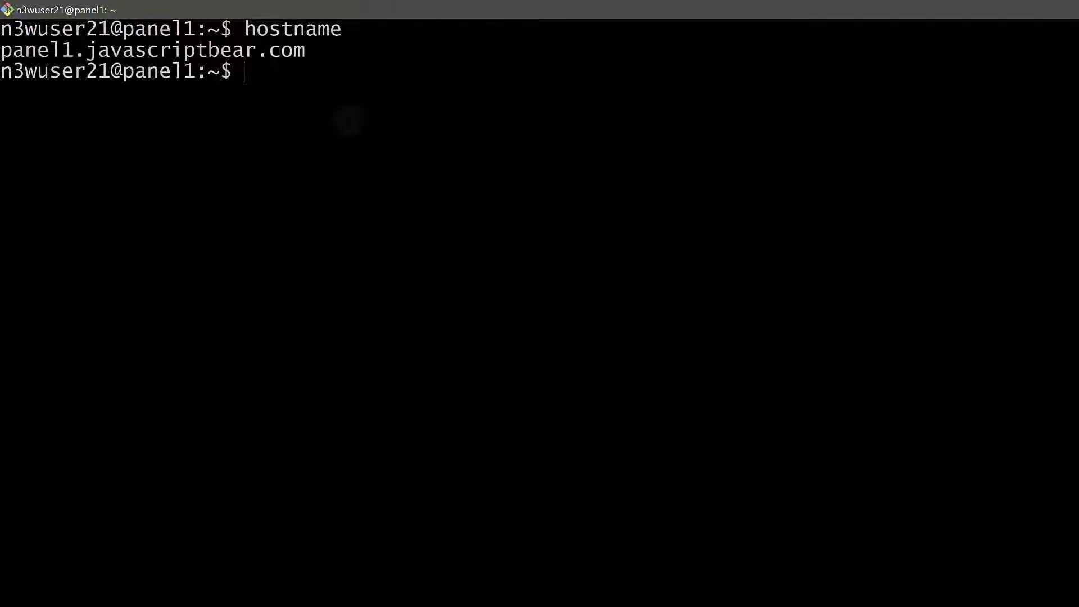
right_click(310, 100)
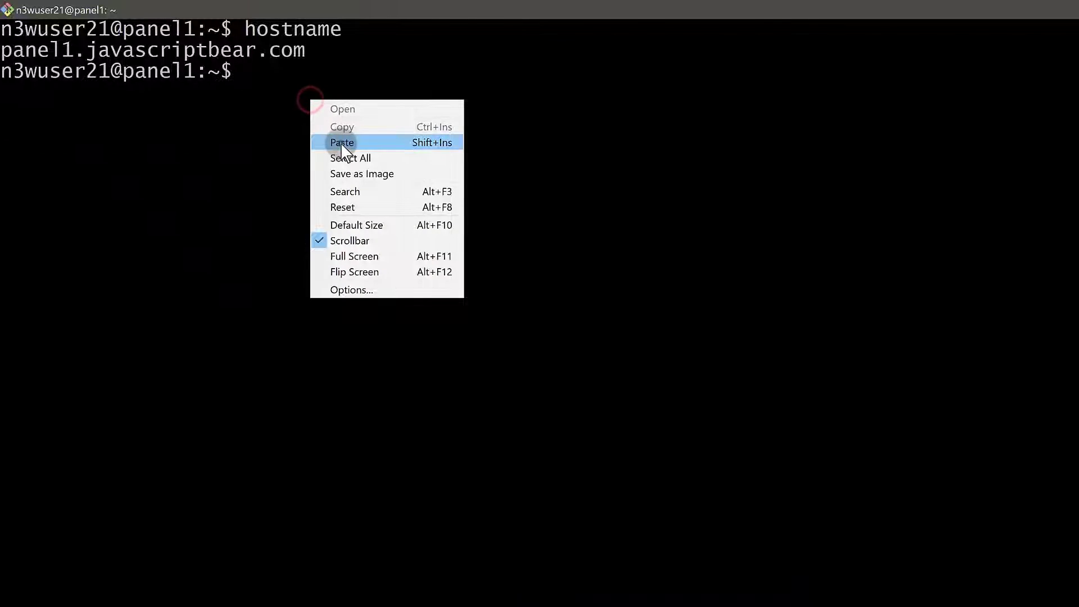
left_click(338, 140)
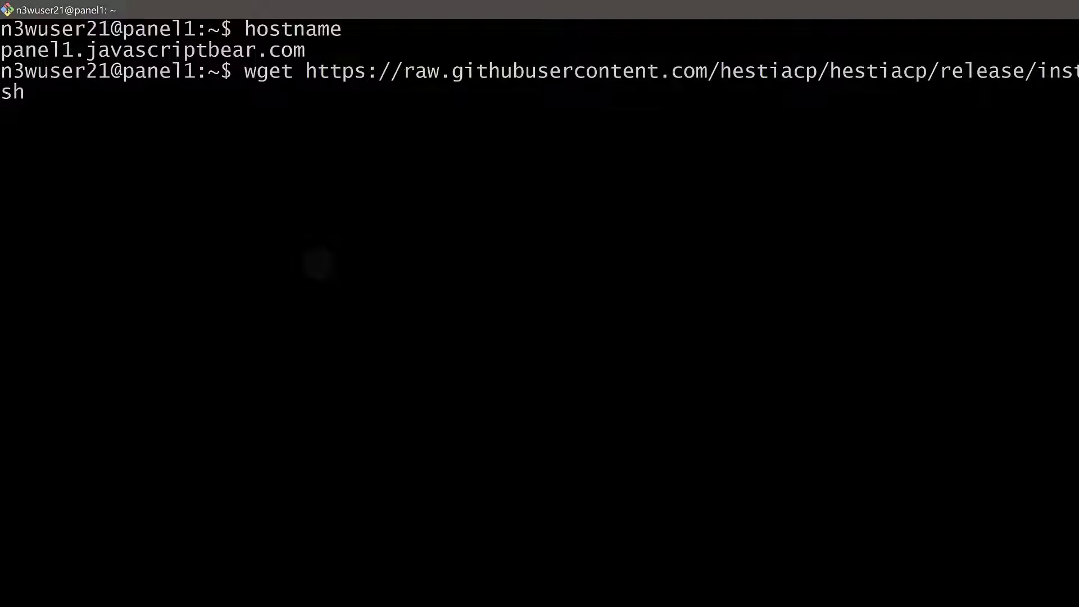
key("Return")
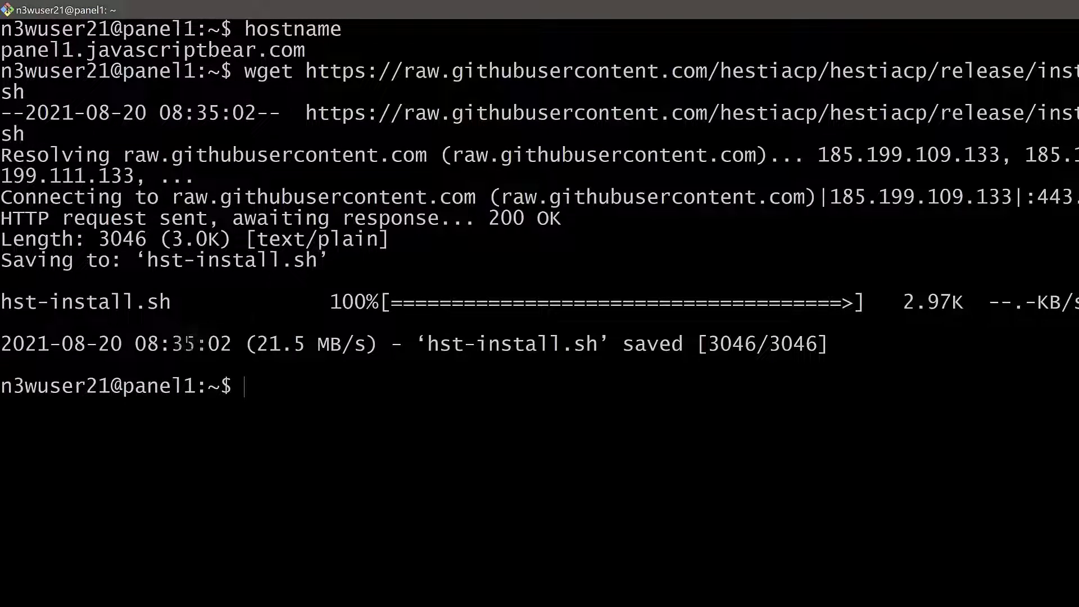
key("super")
key("alt+Tab")
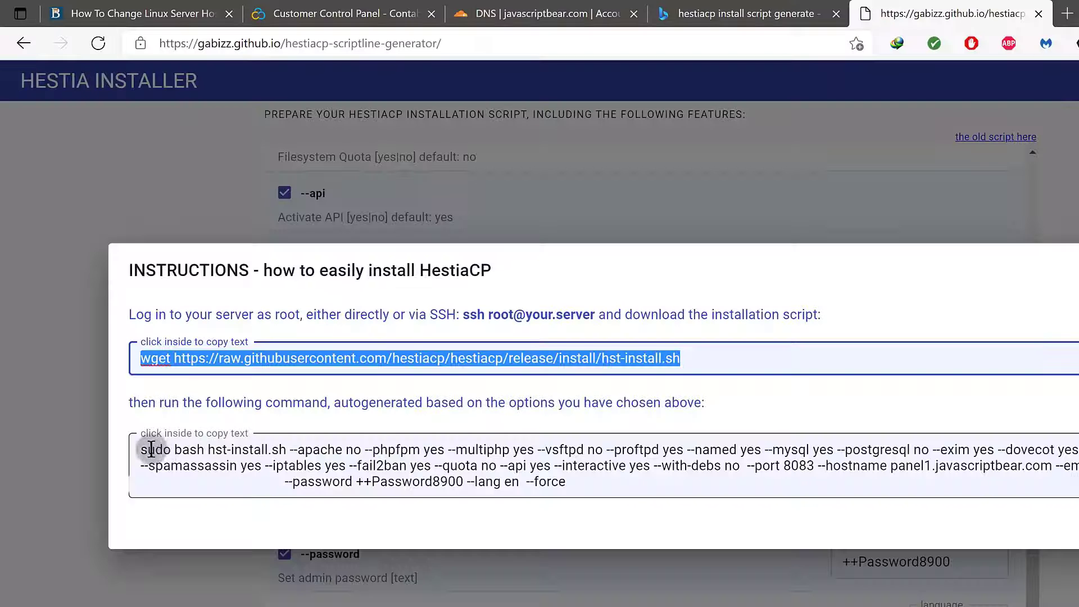
Copy the full sudo bash hst-install.sh command, close the instructions, and return to Bing results
left_click_drag(143, 449, 573, 483)
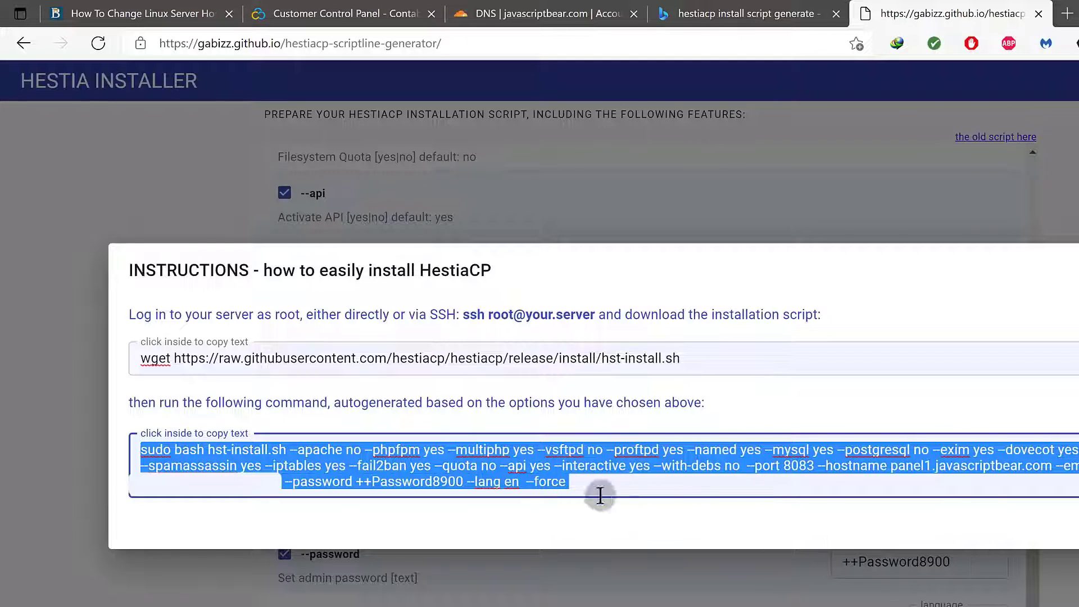
right_click(525, 472)
left_click(577, 261)
left_click(1068, 590)
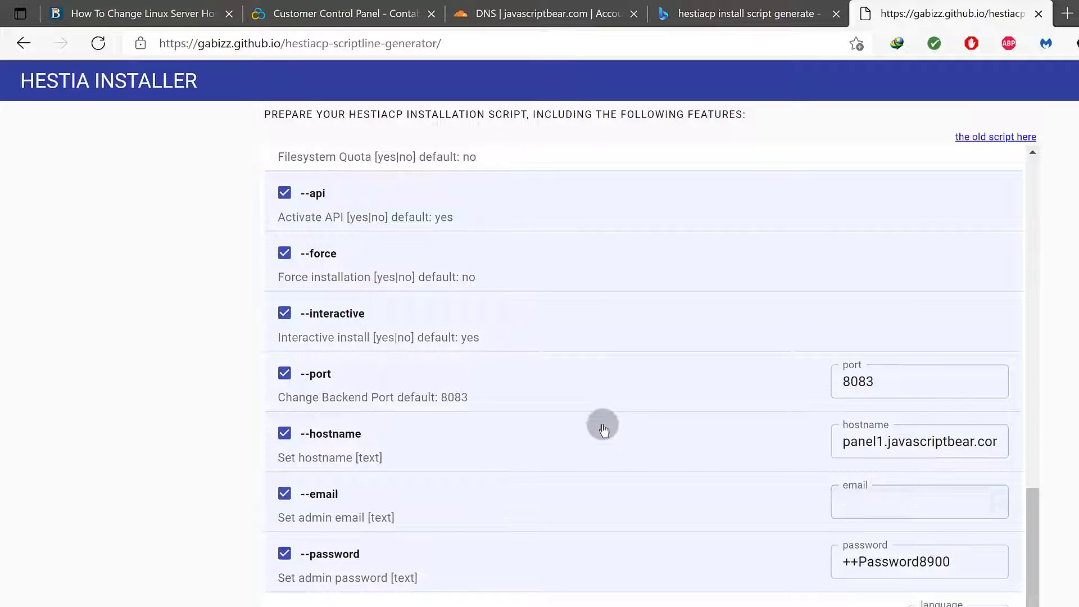
left_click(853, 382)
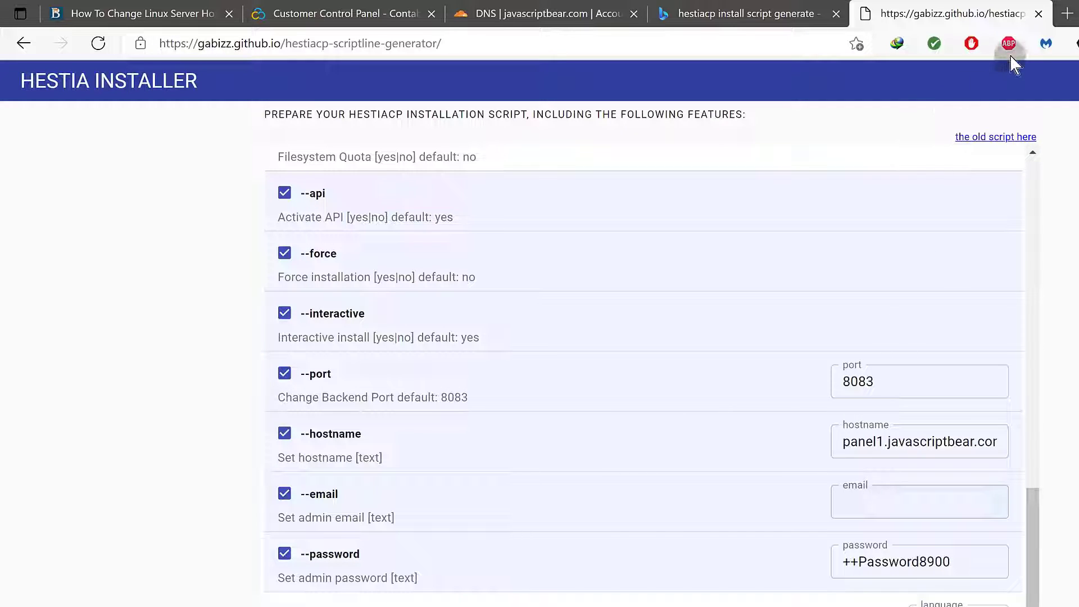
left_click(766, 13)
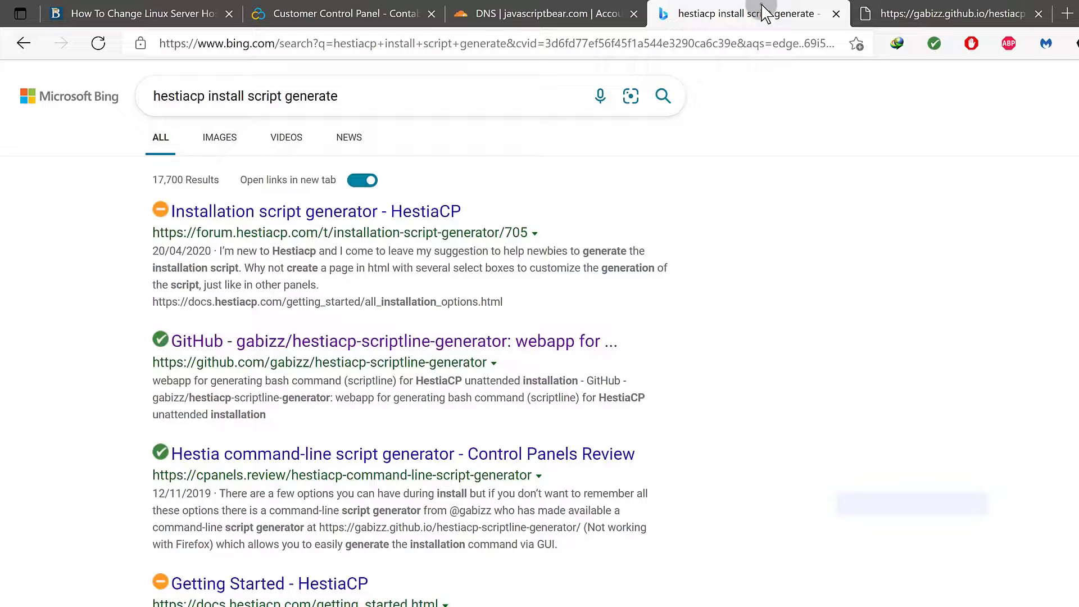
Look up Cloudflare's proxy-compatible HTTP/HTTPS ports in its Help Center article, then return to the generator
left_click(569, 44)
type("clo0ud")
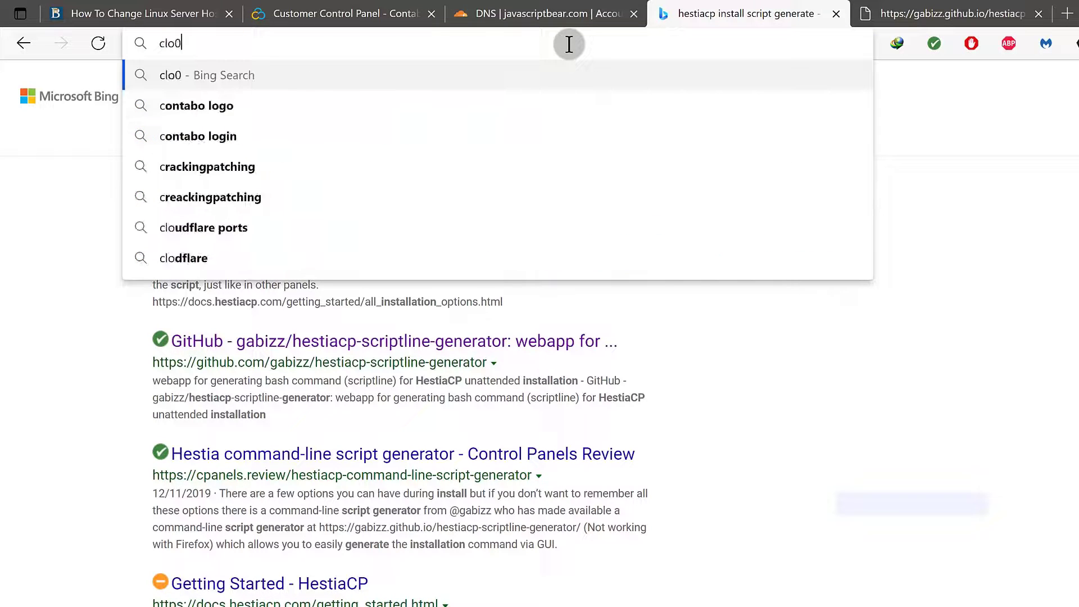
key("BackSpace")
key("BackSpace")
key("BackSpace")
key("BackSpace")
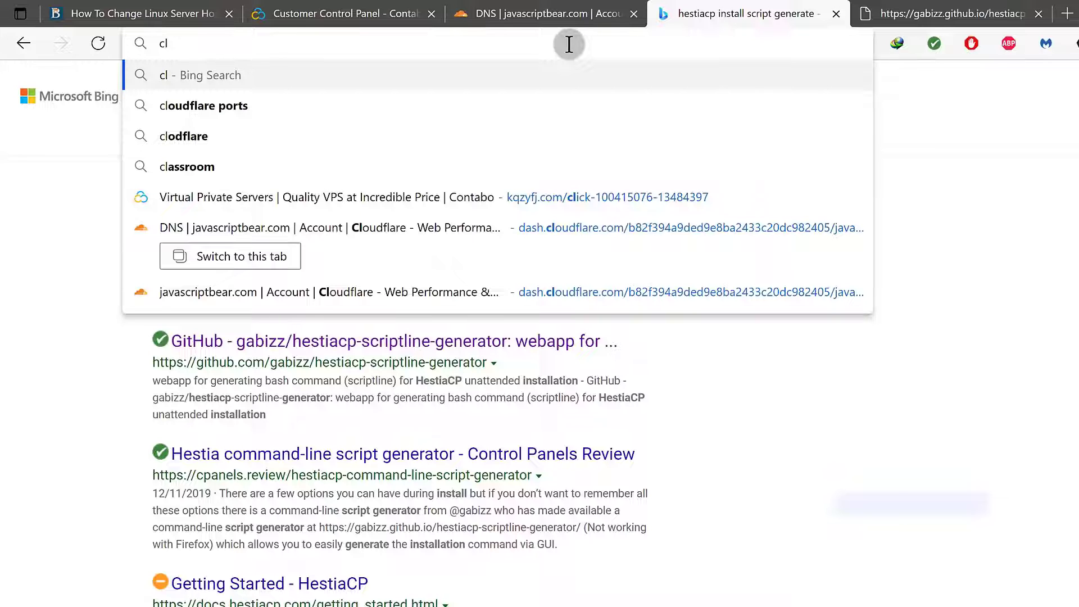
key("Down")
key("Return")
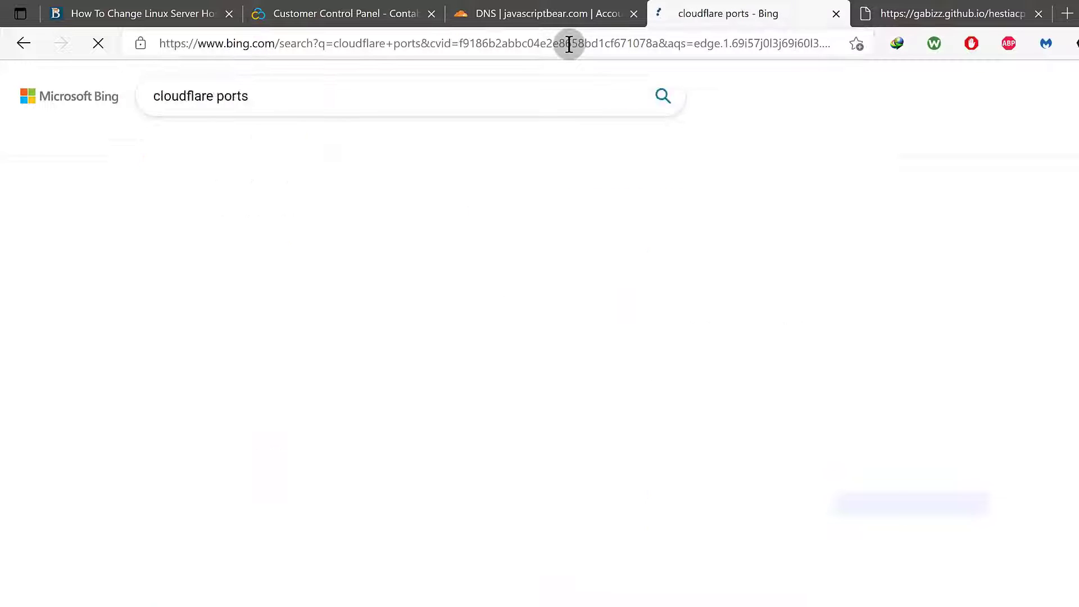
left_click(292, 215)
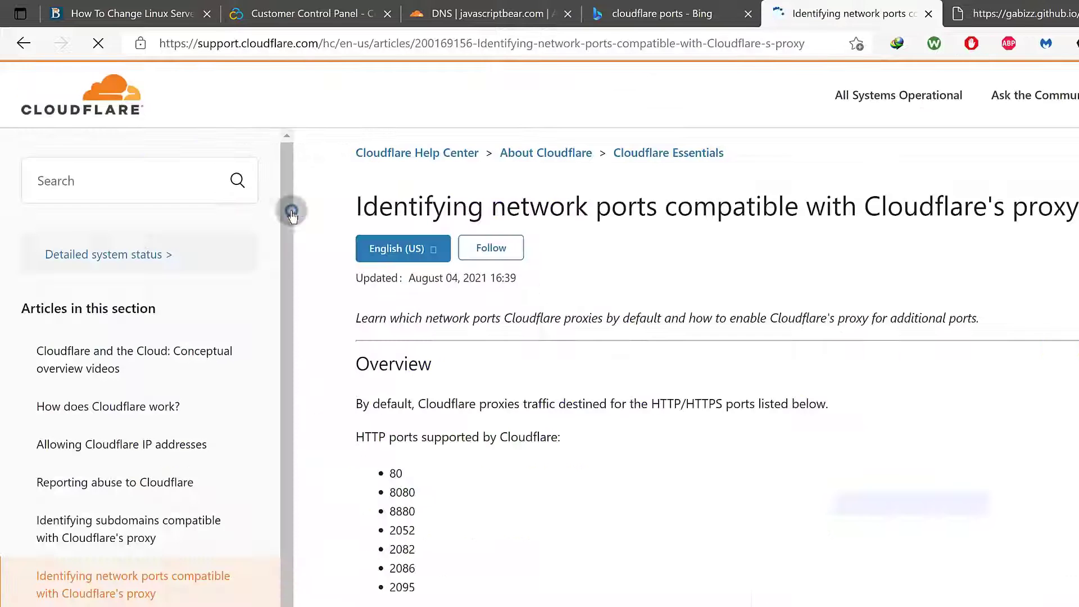
scroll(506, 576, "down", 3)
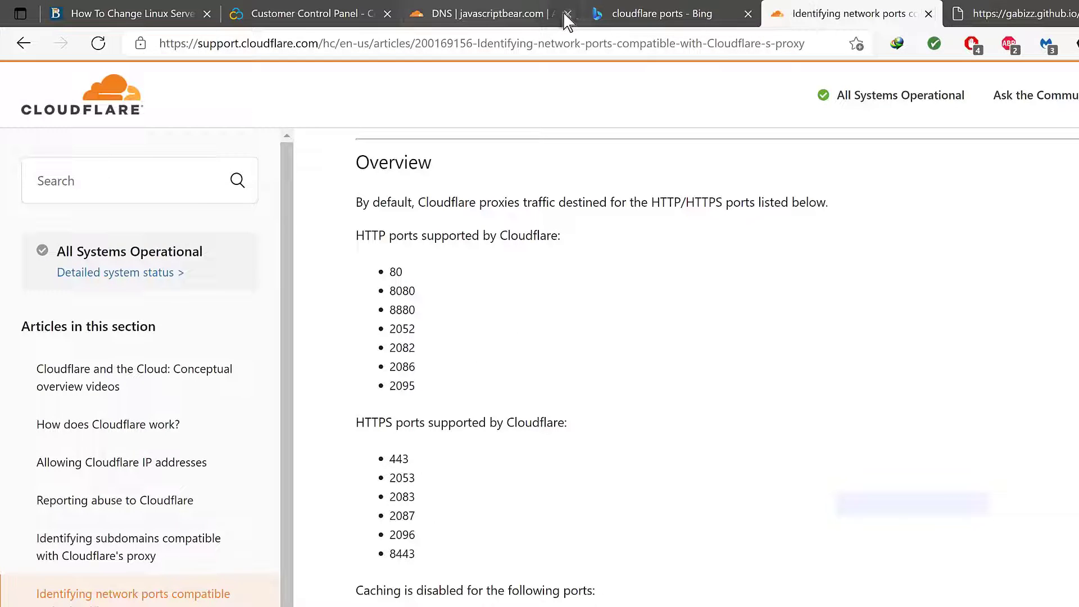
left_click(1015, 18)
left_click(852, 381)
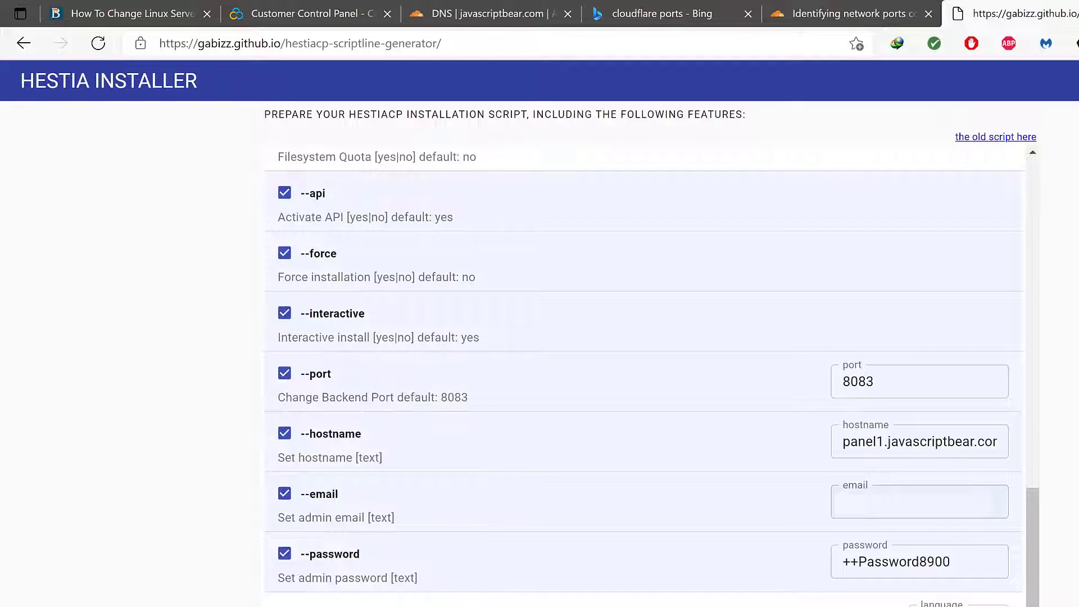
Change the backend port from 8083 to 2053, enable --port, and regenerate the instructions
left_click(850, 381)
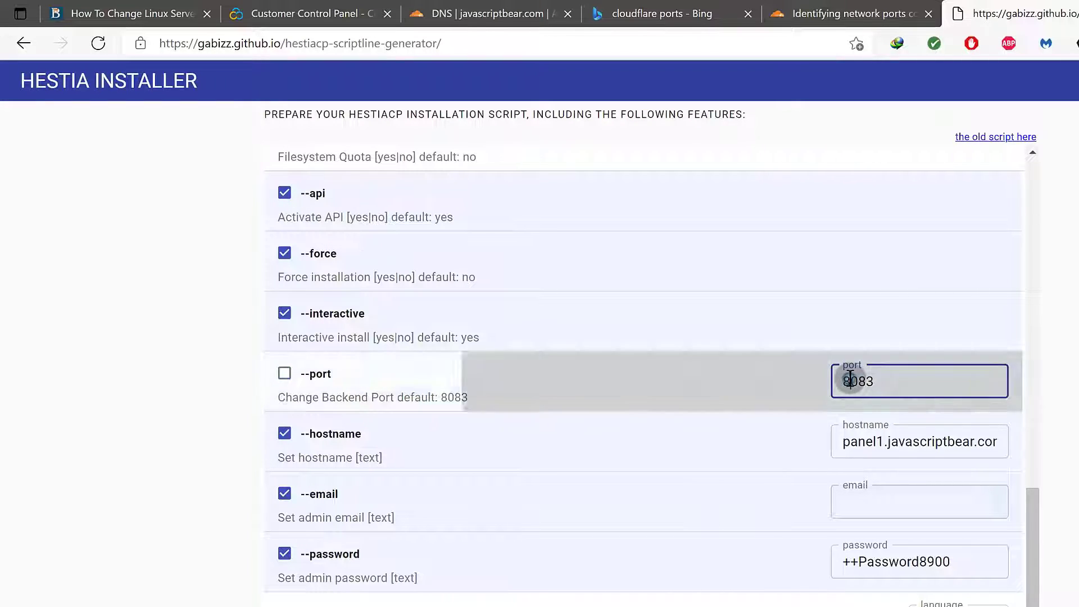
key("BackSpace")
type("2")
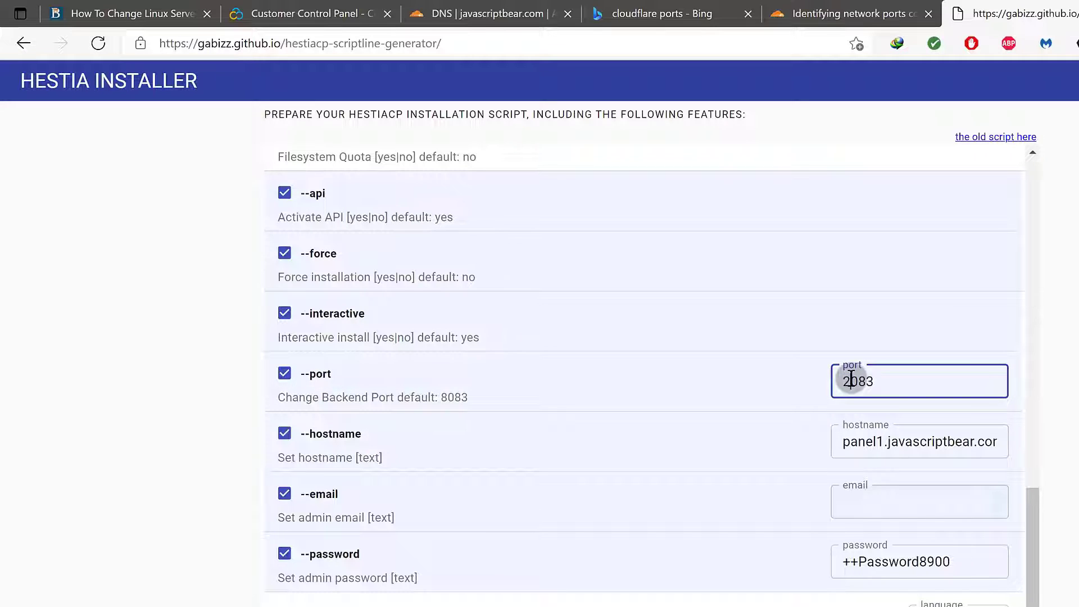
left_click(866, 379)
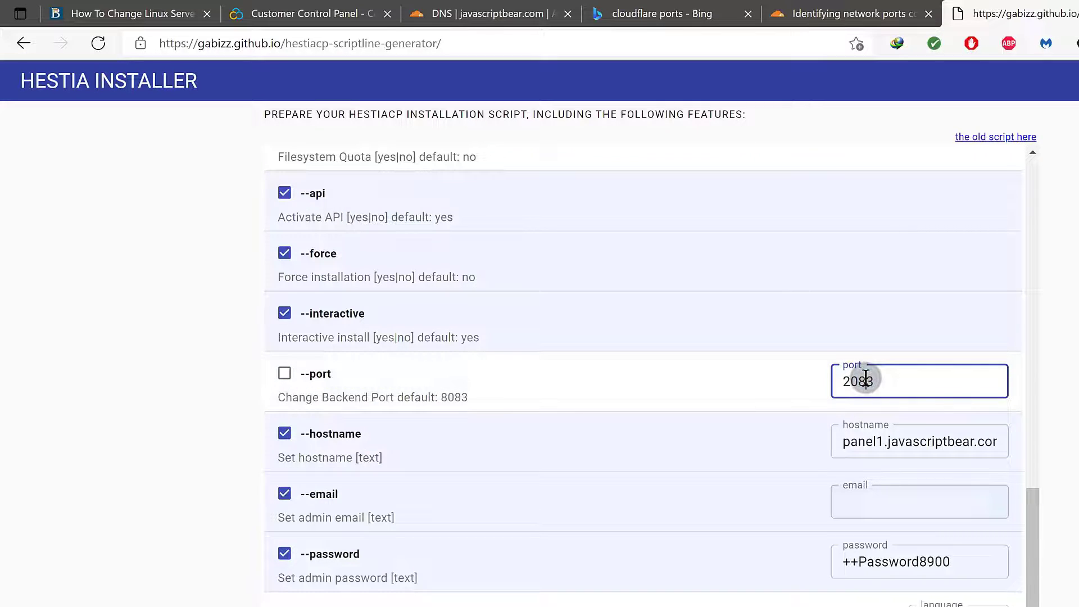
key("BackSpace")
type("5")
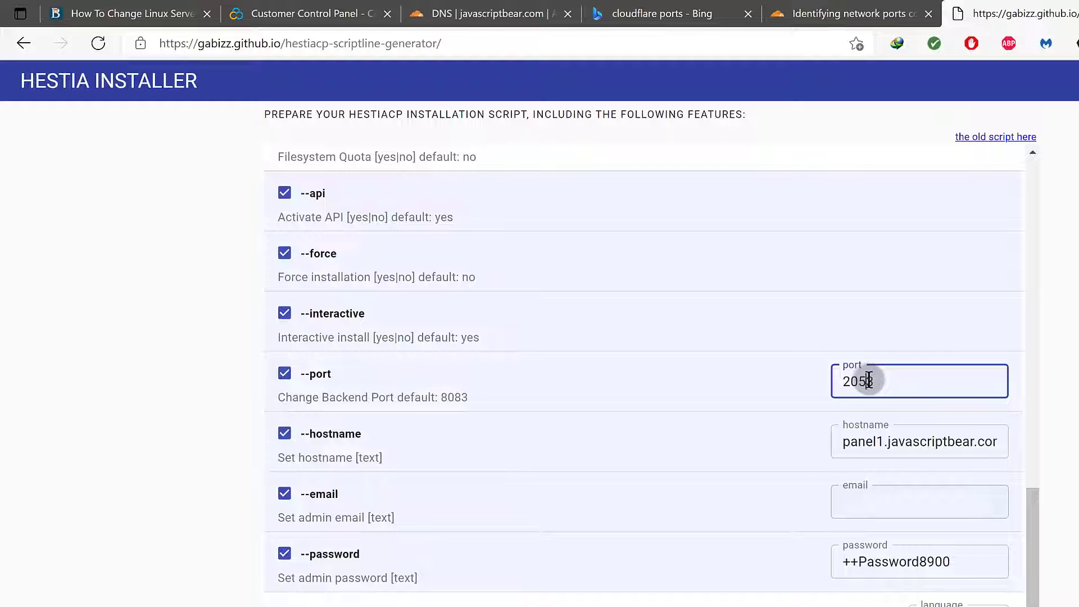
left_click(881, 380)
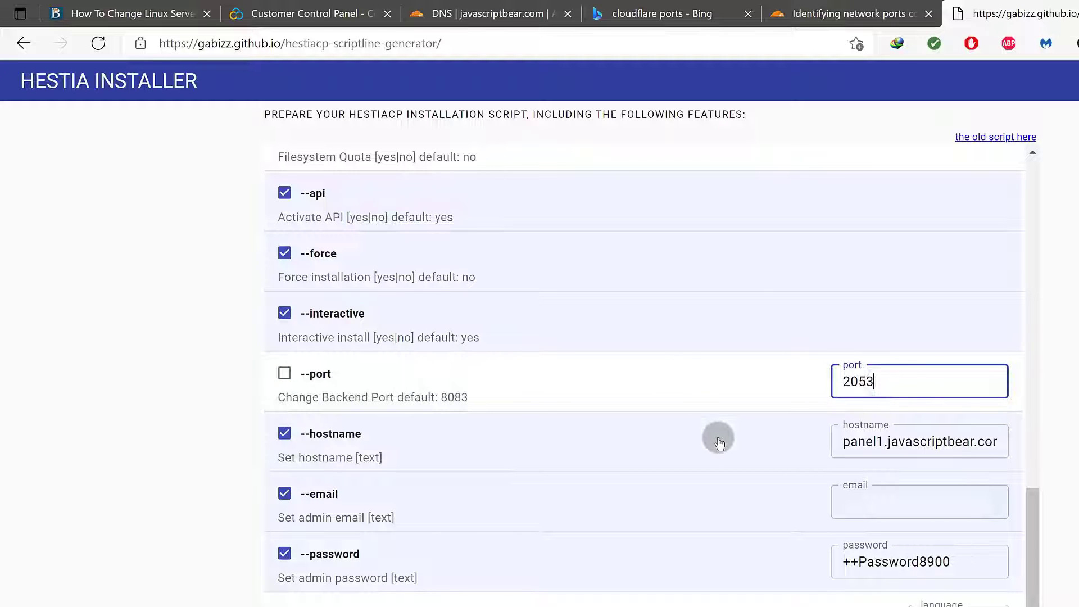
left_click(286, 376)
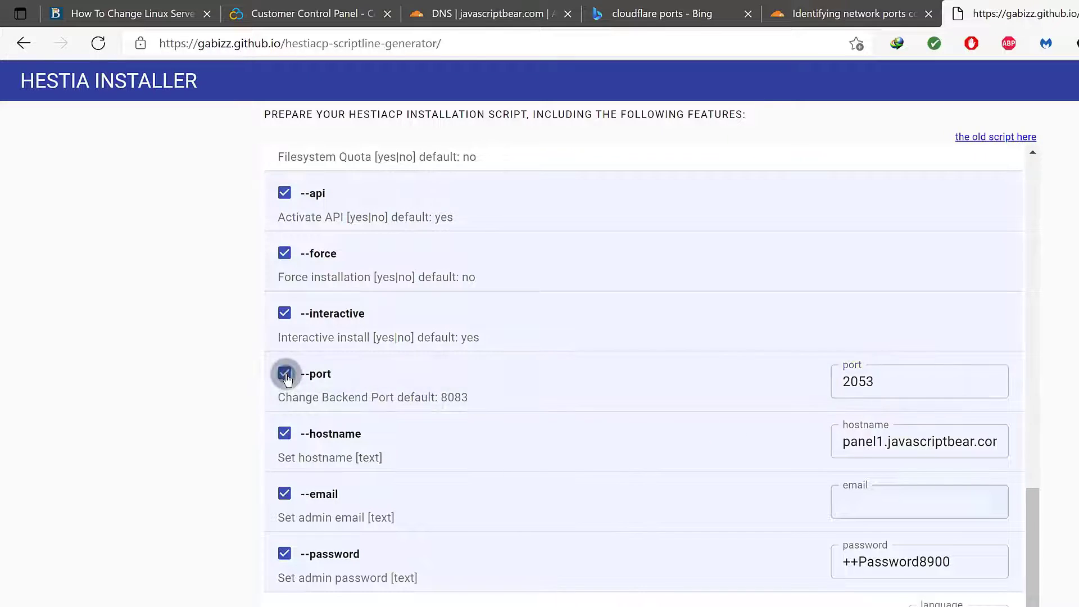
left_click(873, 379)
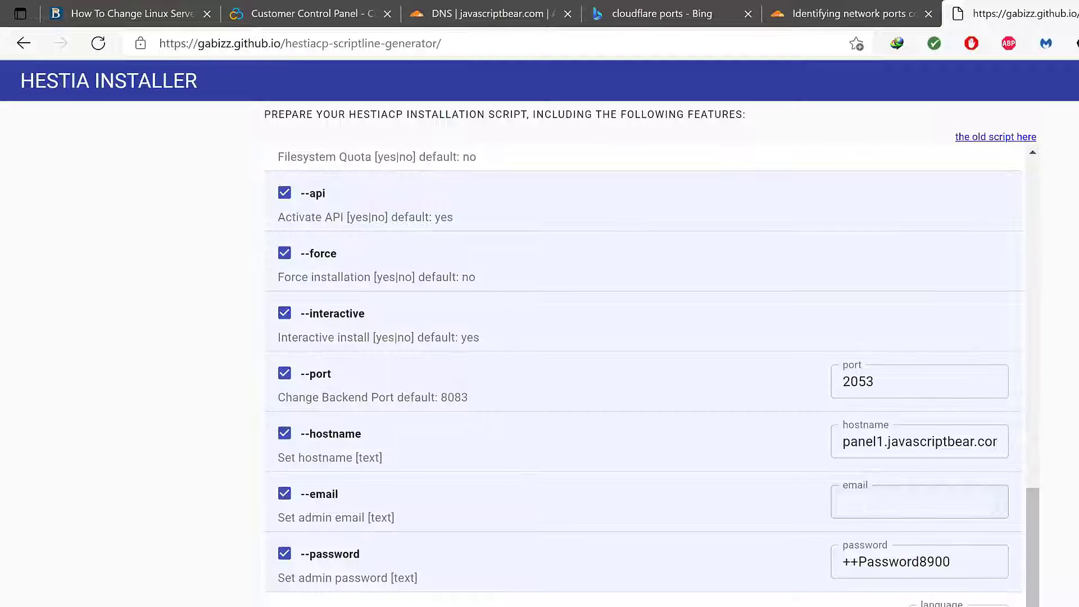
key("Return")
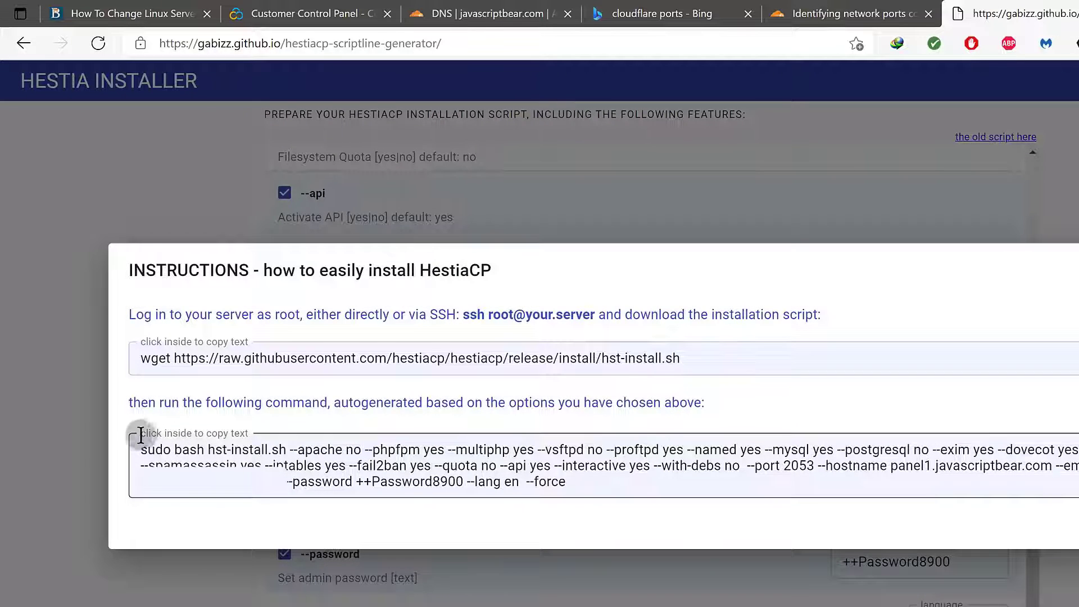
Copy the regenerated install command containing --port 2053
left_click(145, 452)
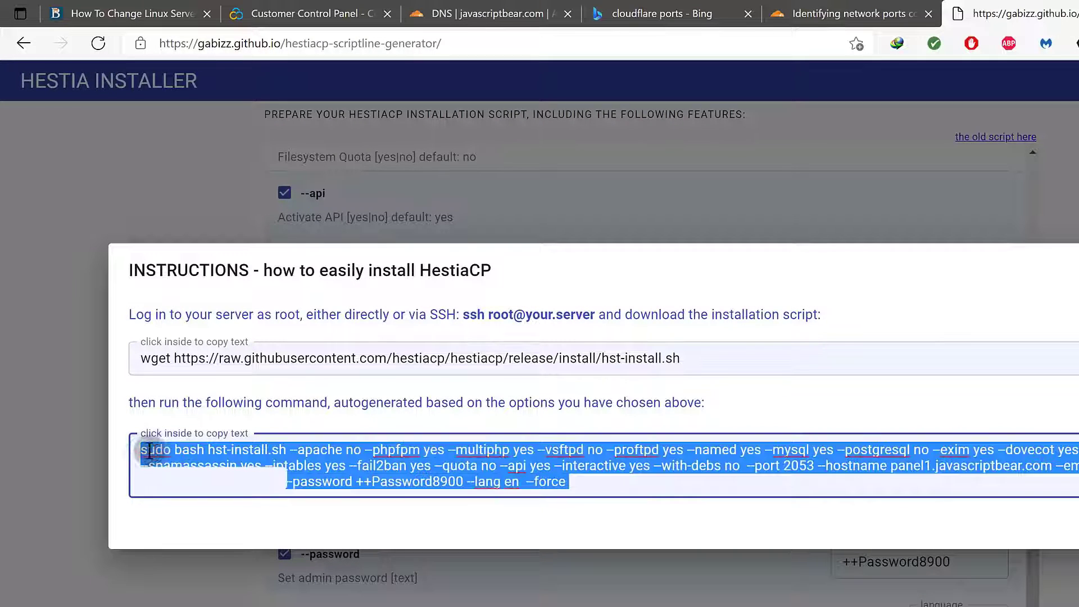
right_click(287, 466)
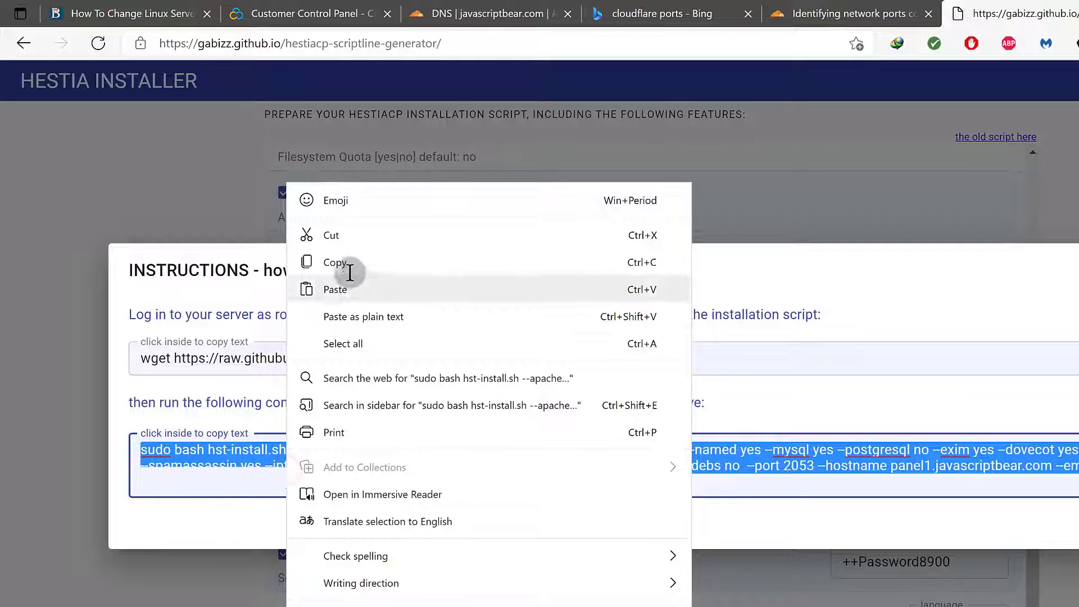
left_click(349, 260)
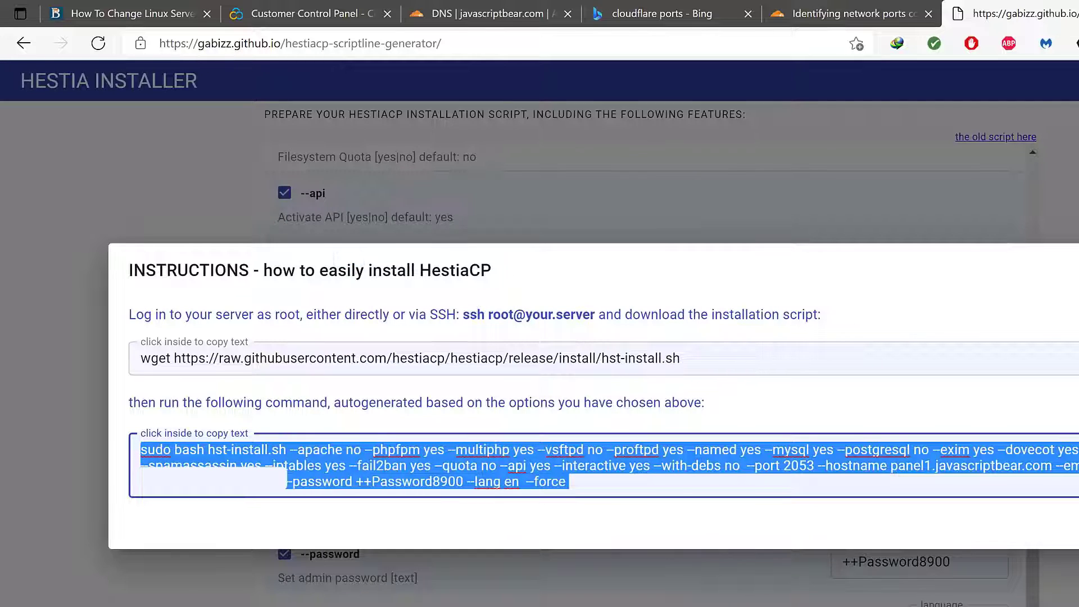
key("super")
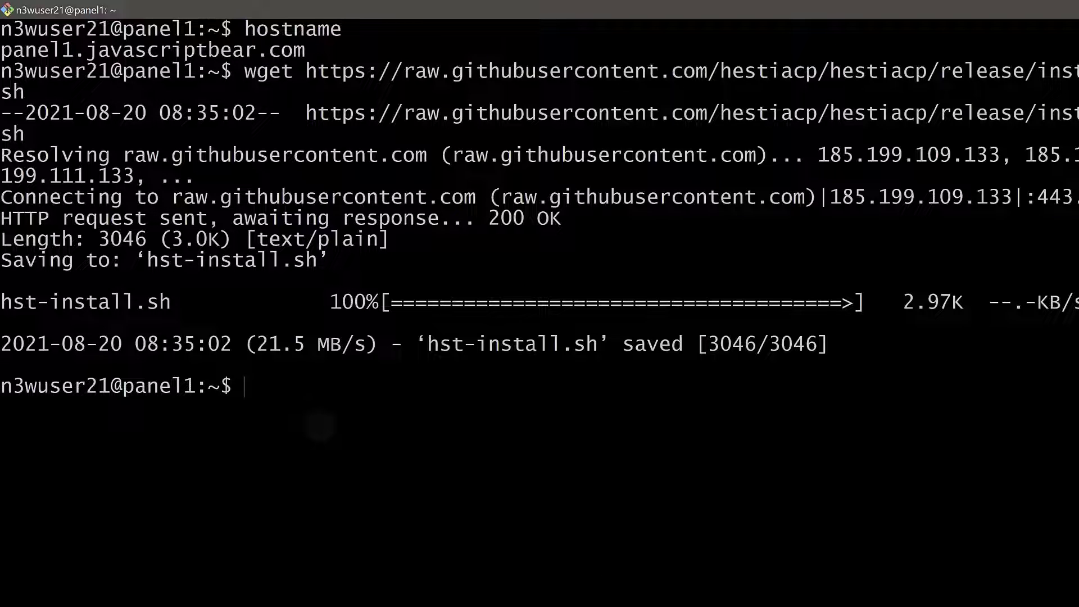
Run the pasted install command with sudo in Git Bash and enter the sudo password
type("s")
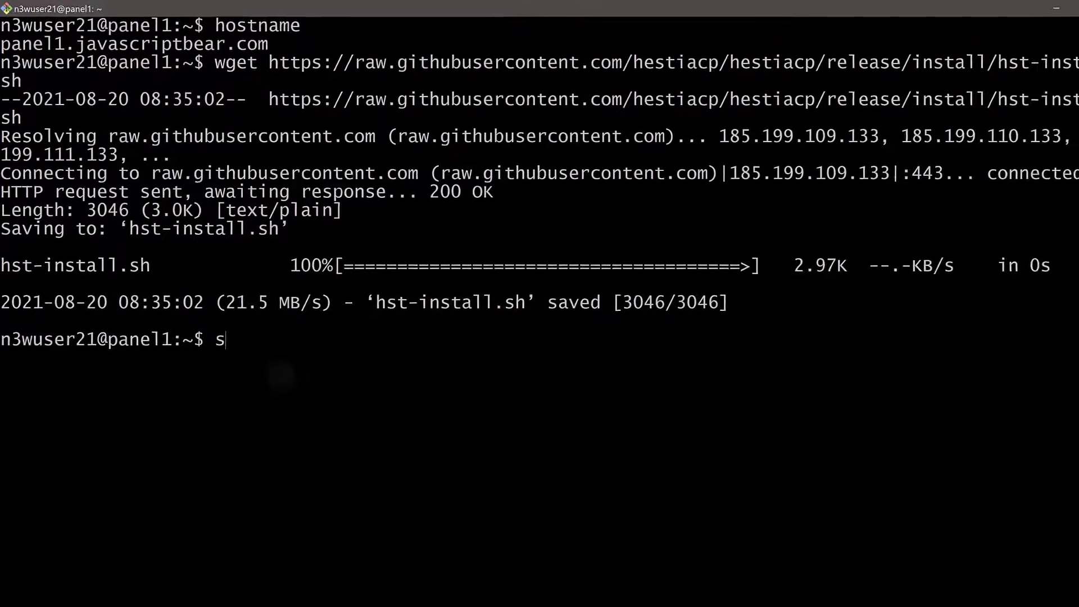
type("udo")
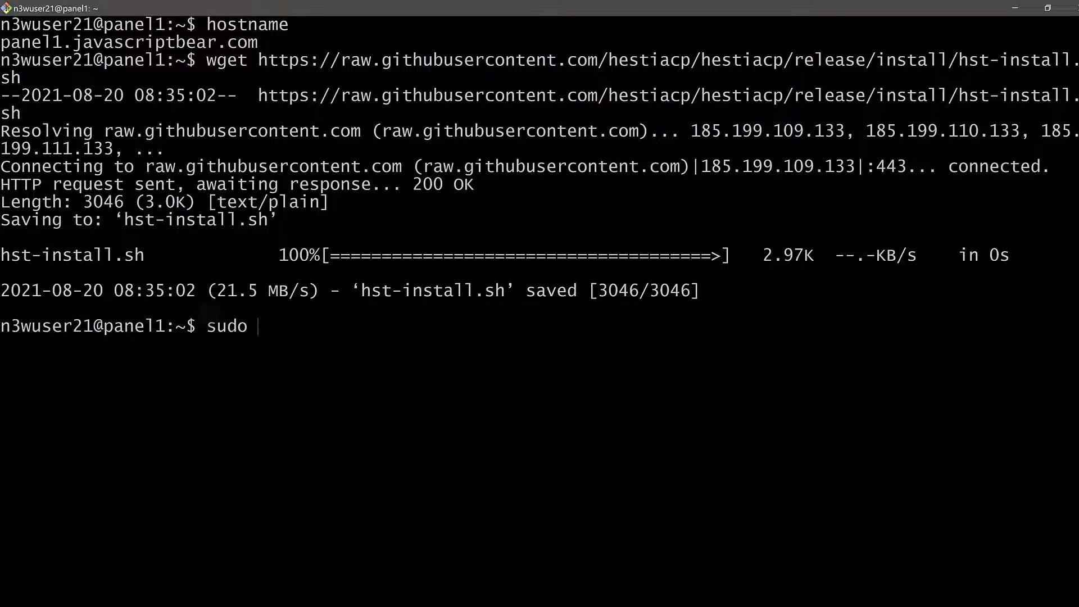
right_click(270, 322)
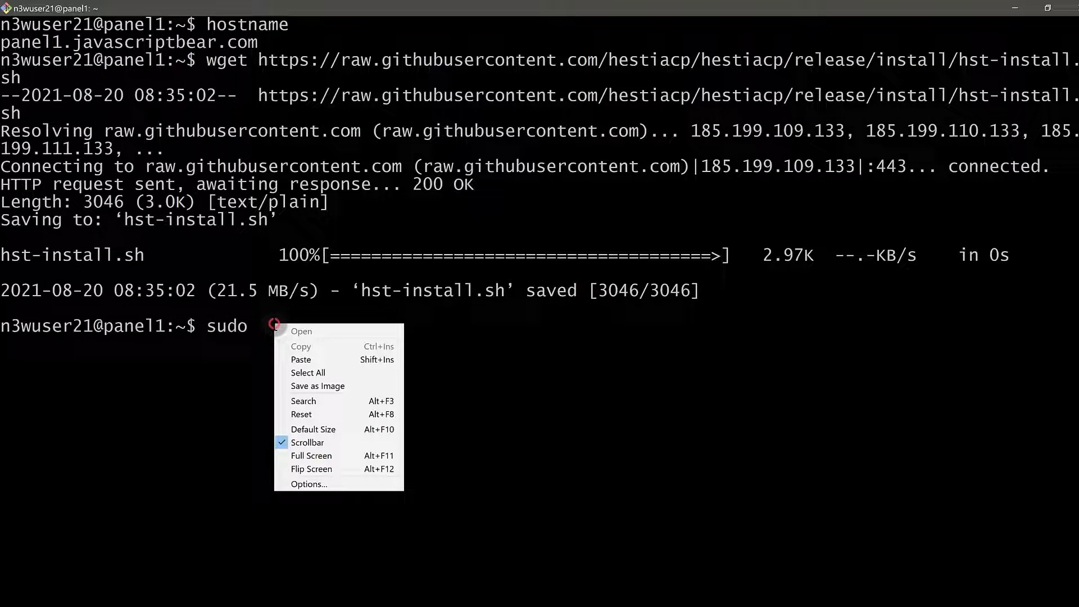
left_click(298, 362)
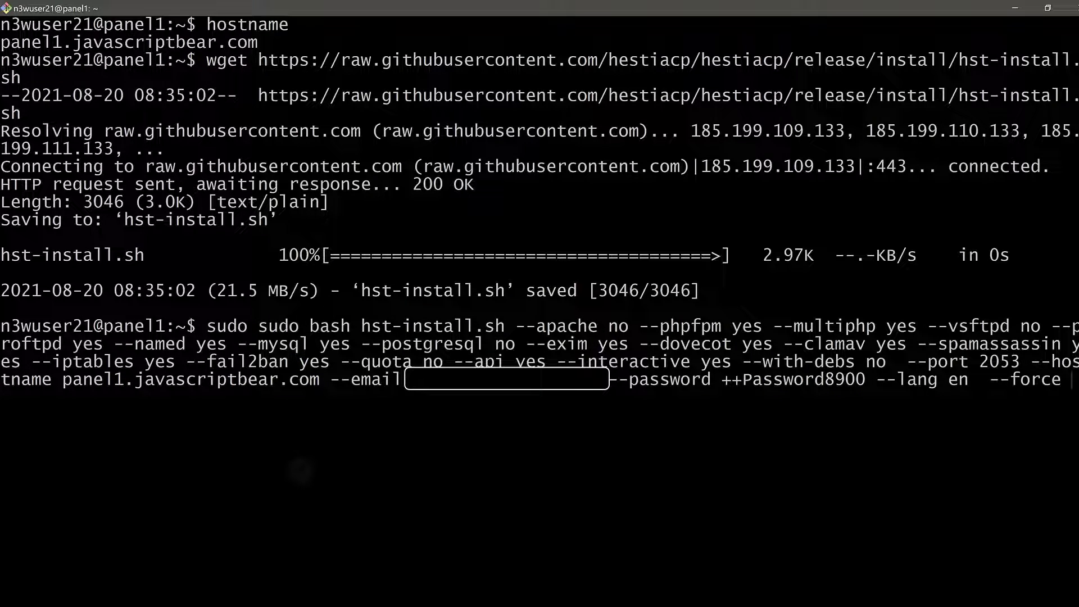
key("Return")
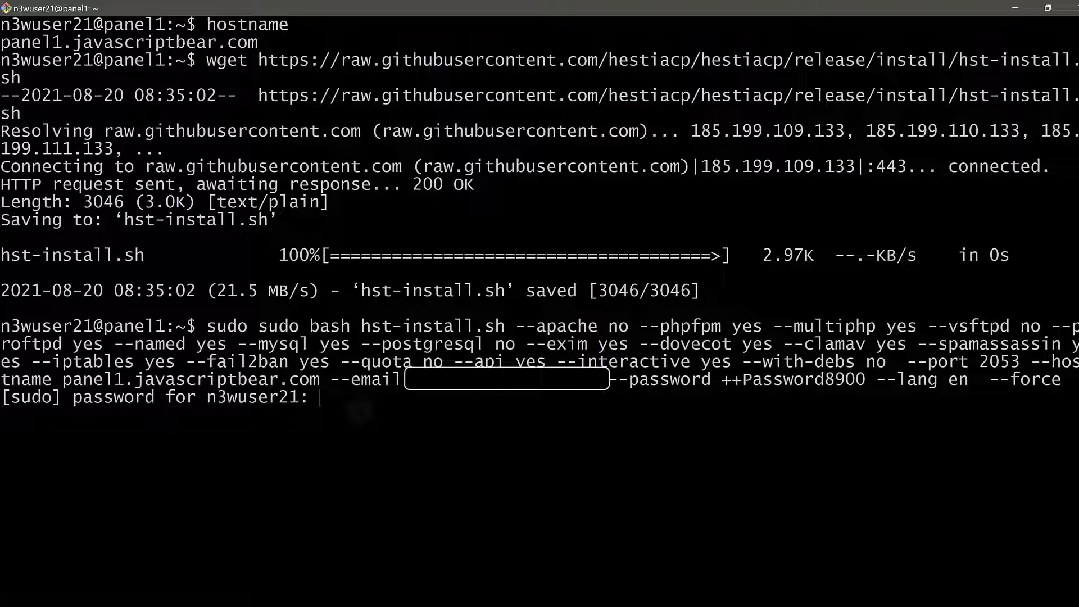
key("Return")
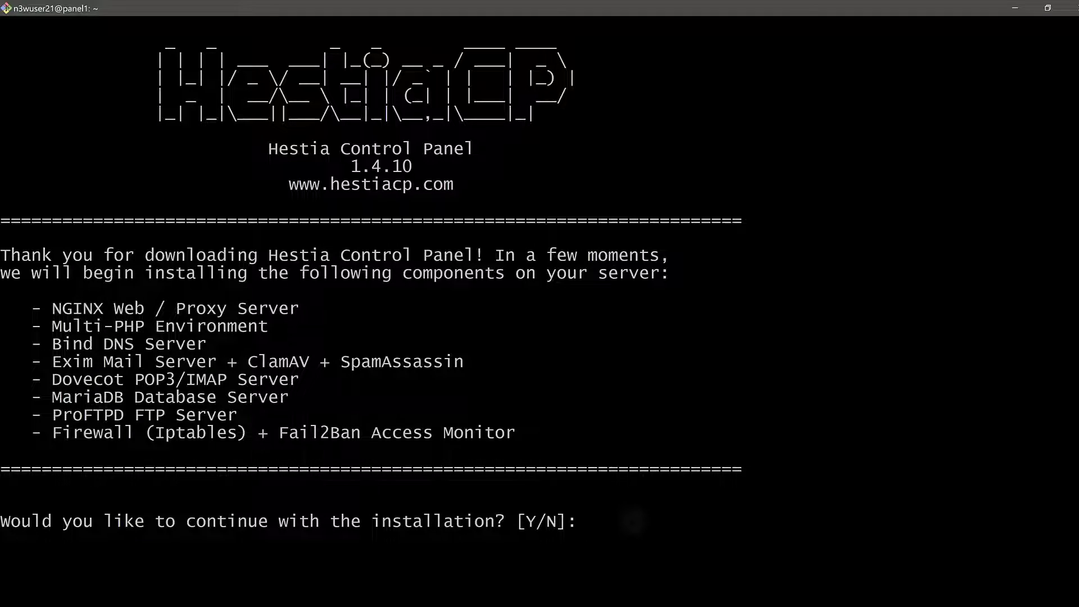
Answer y at the installer prompt so HestiaCP finishes installing
type("y")
key("Return")
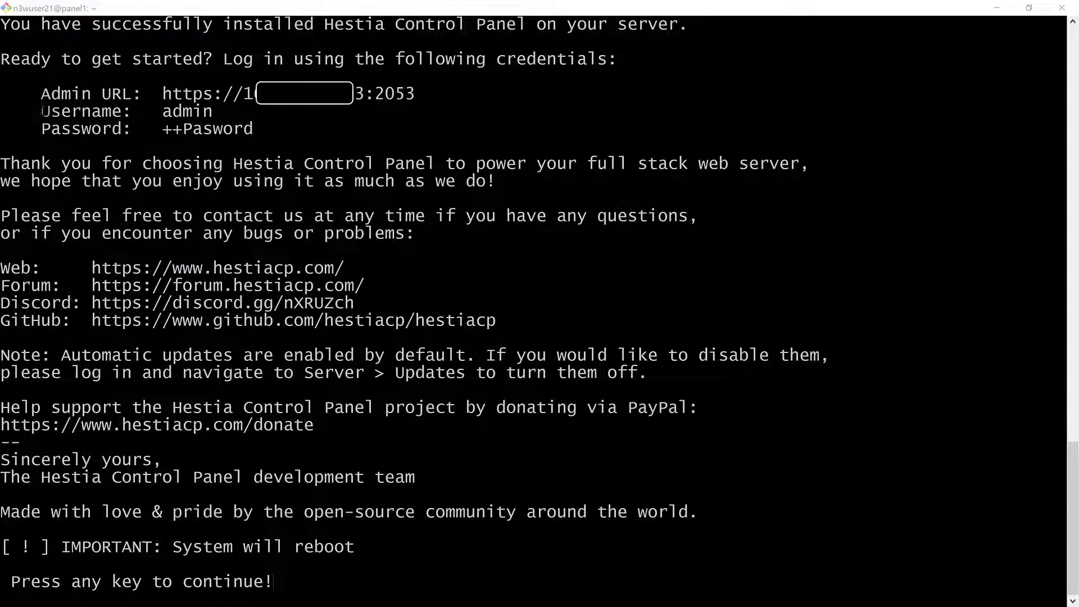
Copy the Admin URL on port 2053 from the installer output
left_click_drag(42, 93, 281, 126)
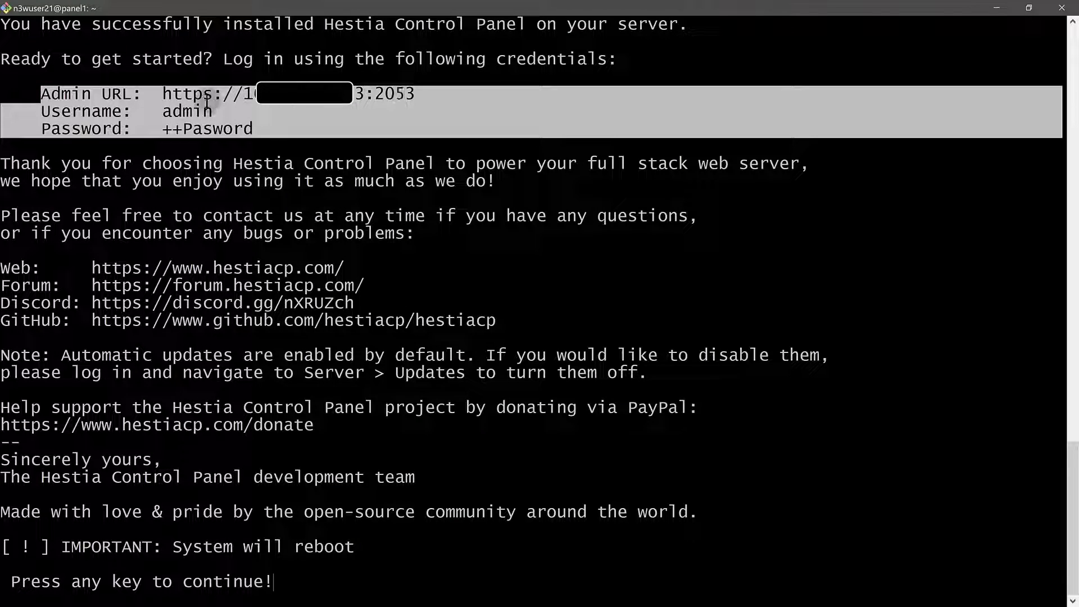
left_click_drag(167, 94, 415, 95)
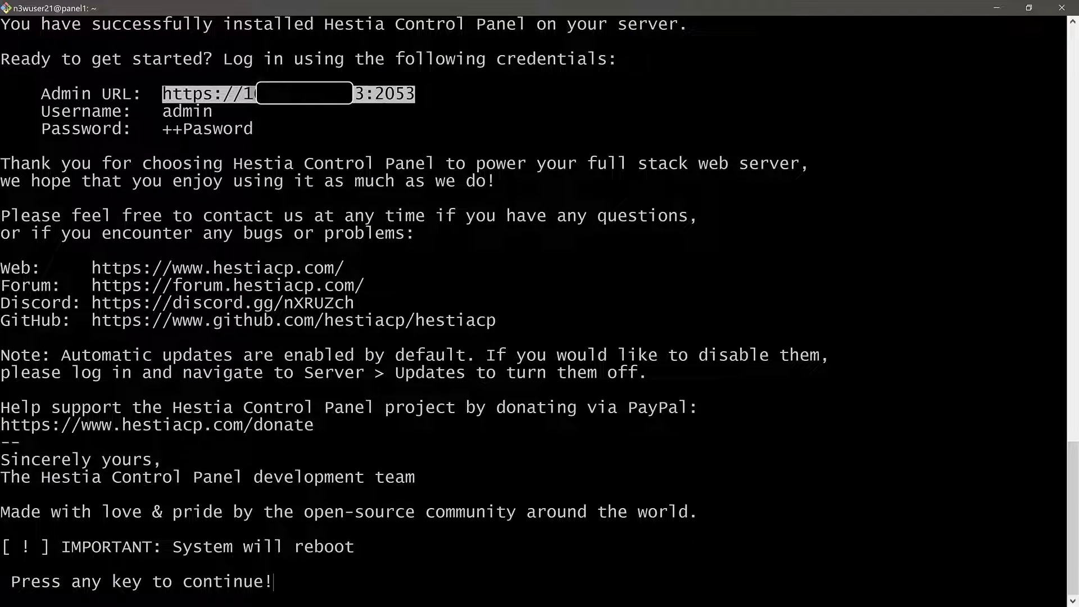
right_click(254, 95)
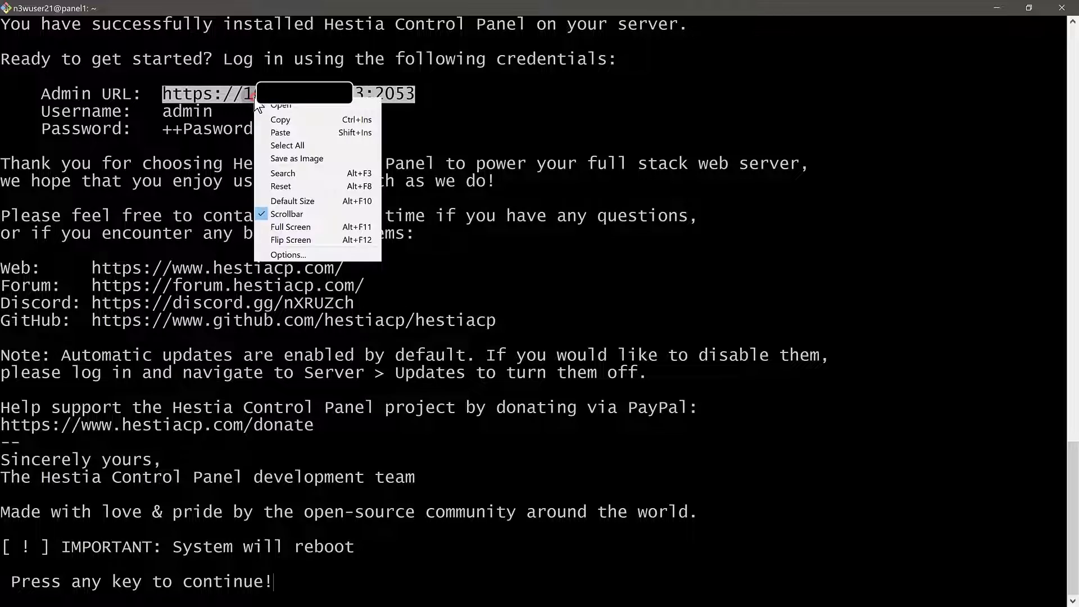
left_click(301, 121)
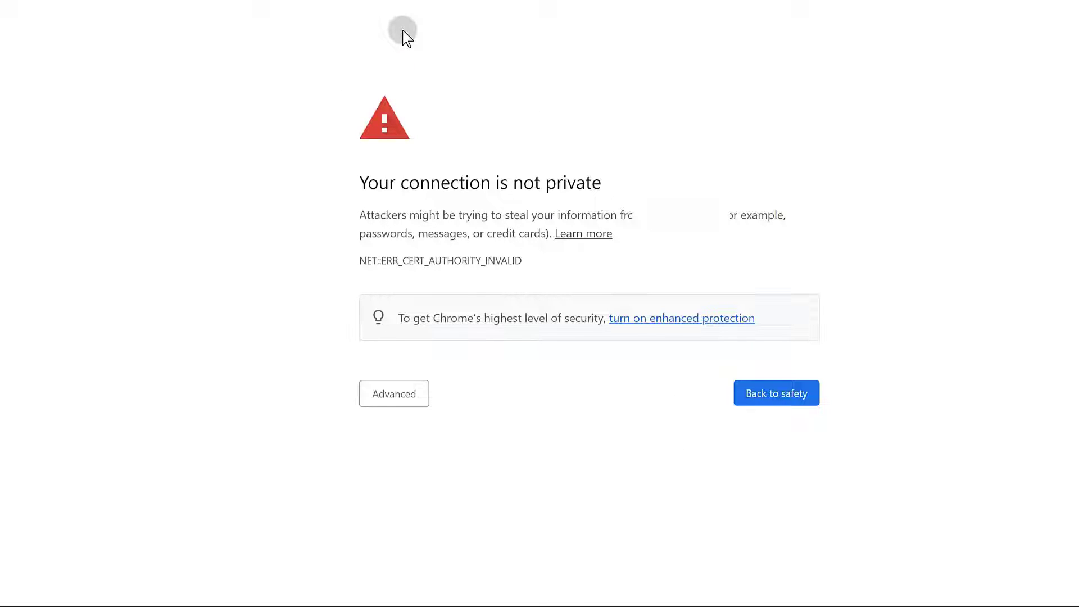
Bypass the certificate warning and log in to Hestia as admin with the account password
left_click(395, 394)
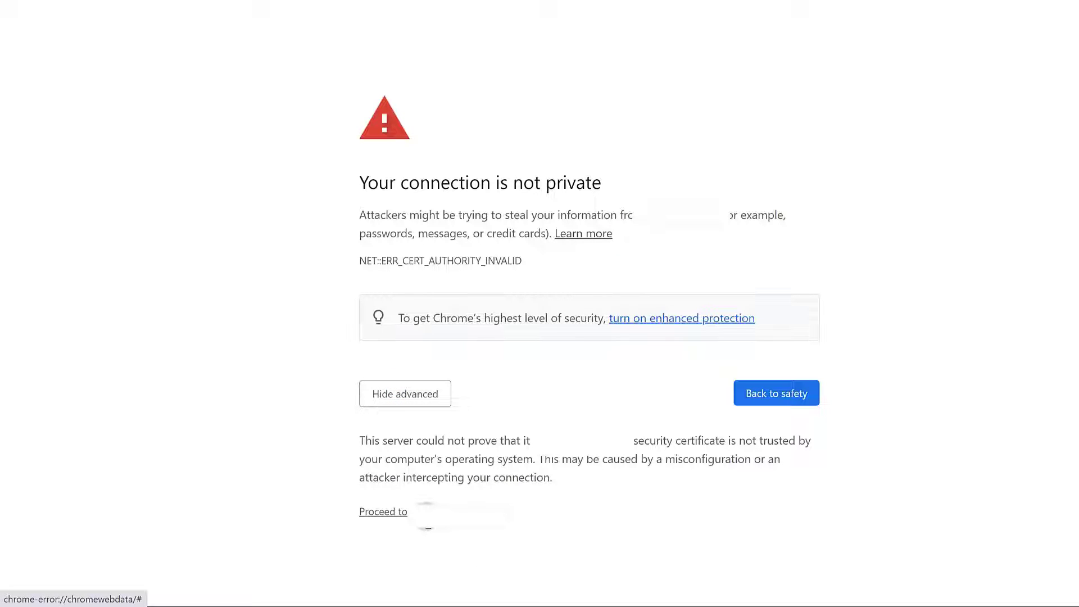
left_click(427, 512)
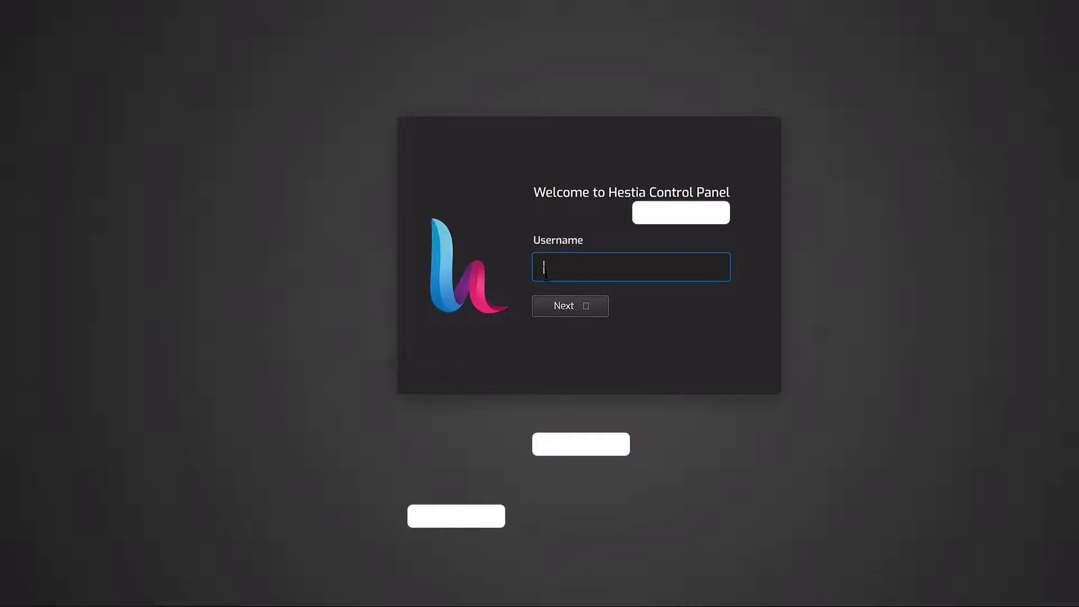
left_click(549, 270)
type("admin")
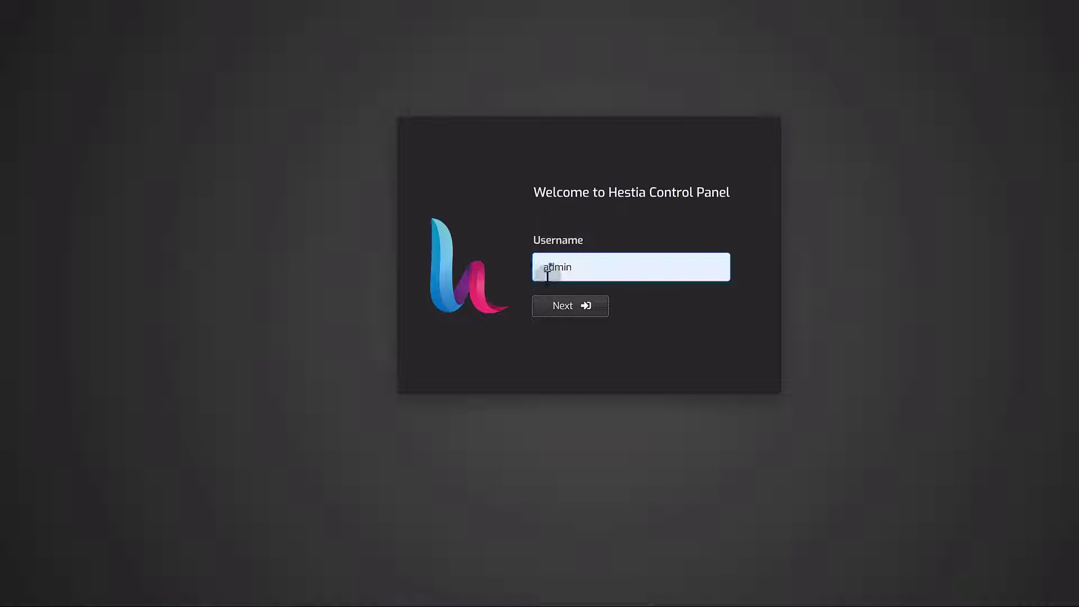
left_click(572, 313)
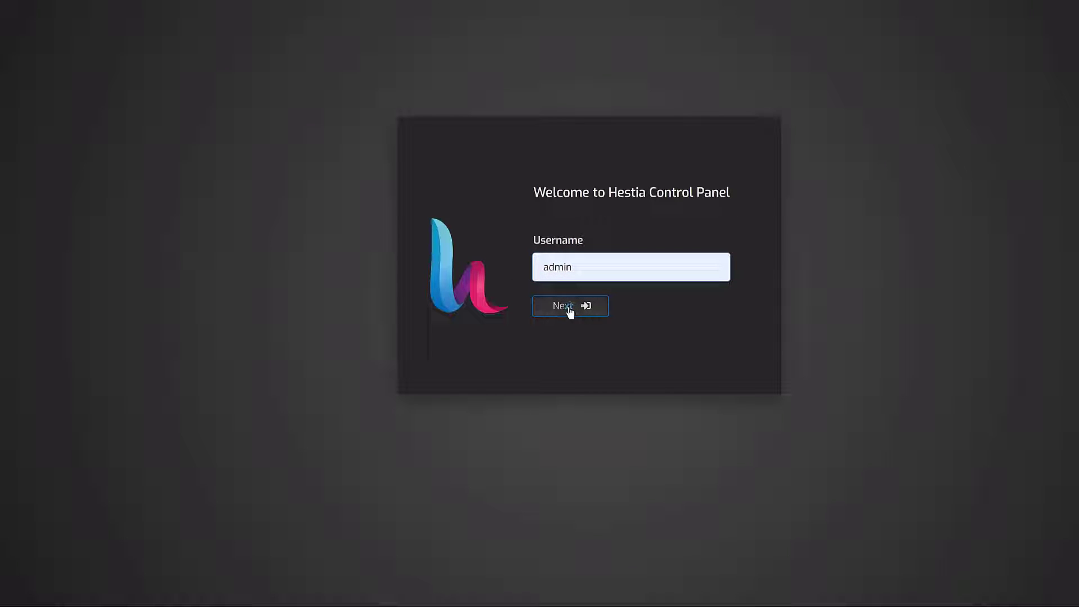
type("*********")
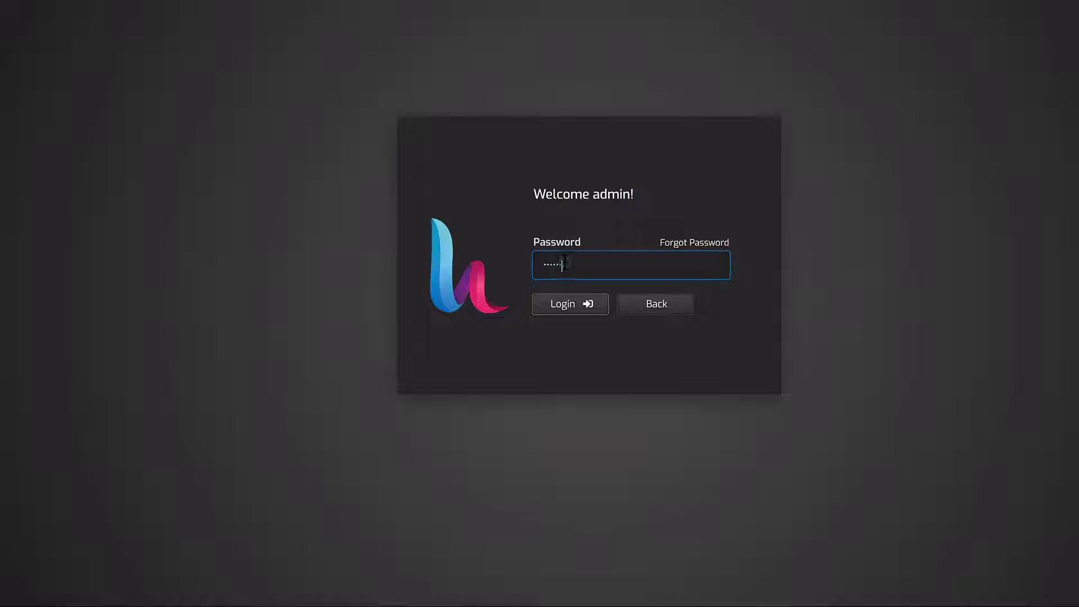
left_click(569, 304)
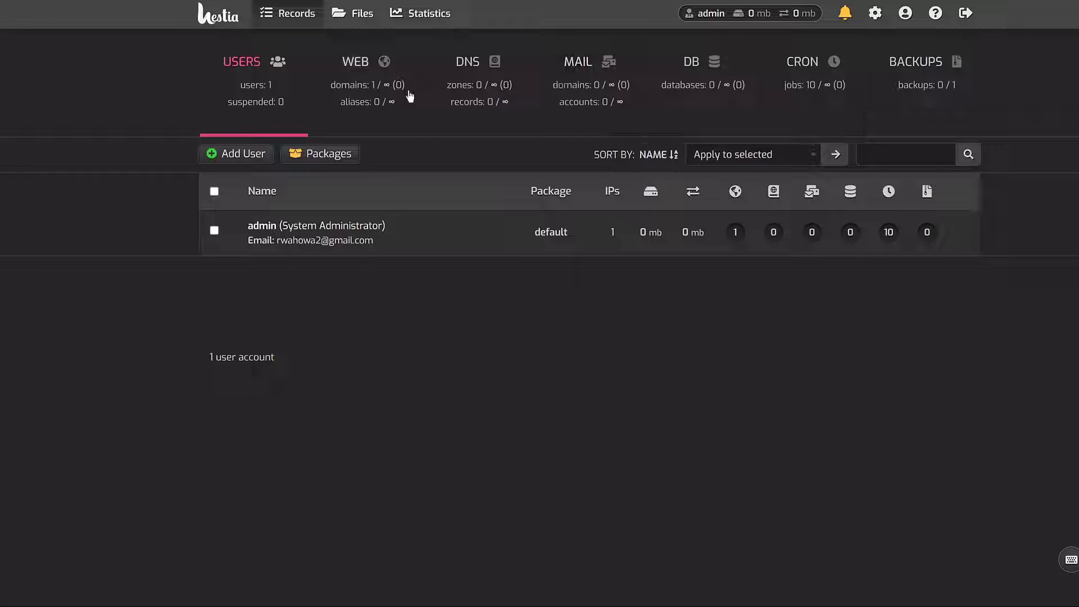
Check the dashboard's WEB, DNS and MAIL summary counts
mouse_move(608, 83)
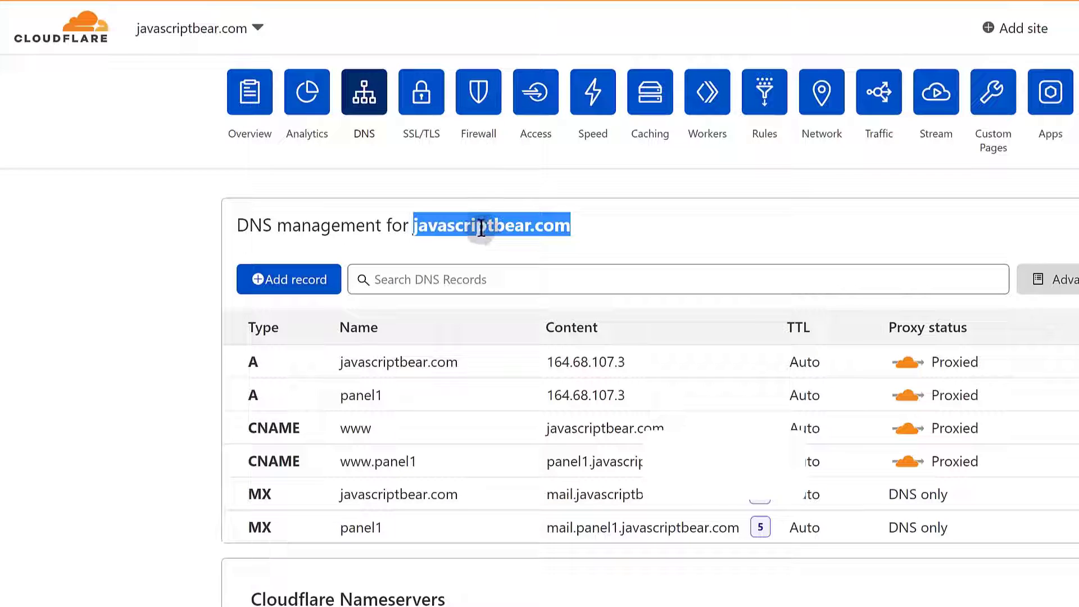
Visit javascriptbear.com from Cloudflare to see the Success page, then return to Hestia
right_click(482, 227)
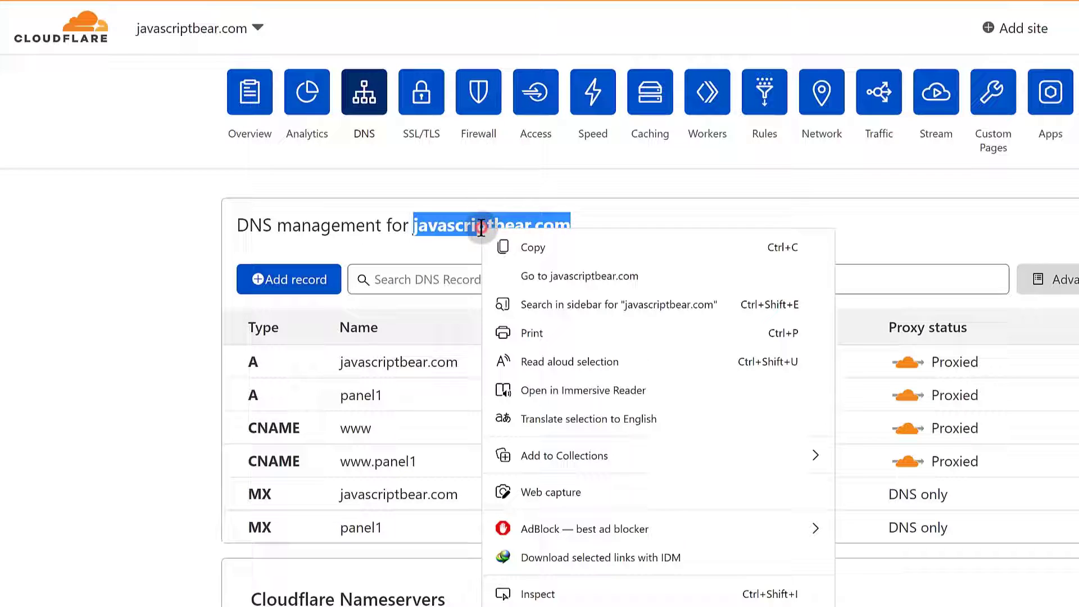
left_click(579, 272)
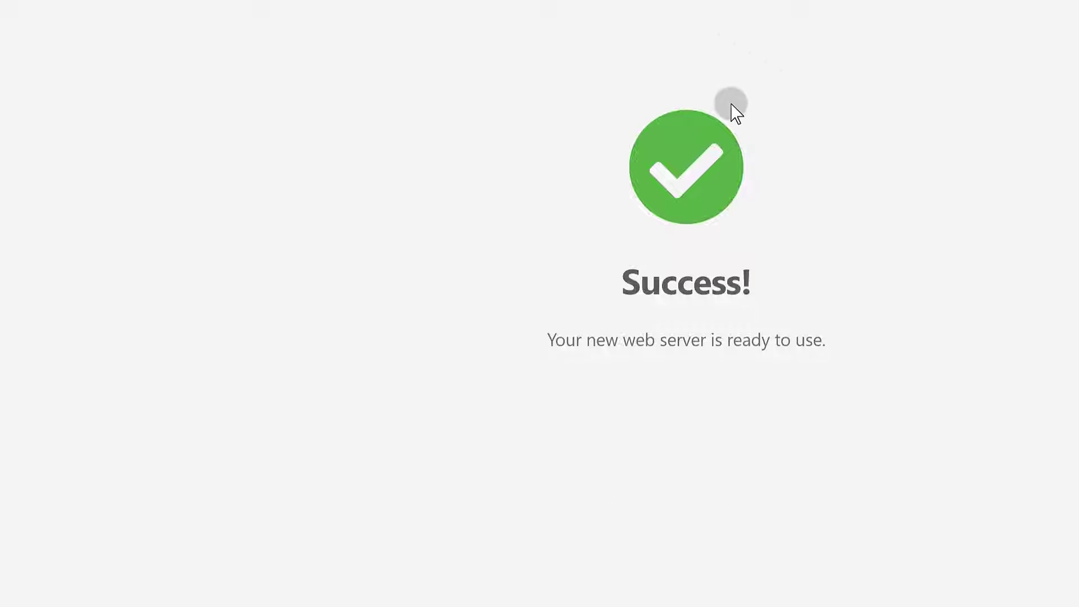
key("super")
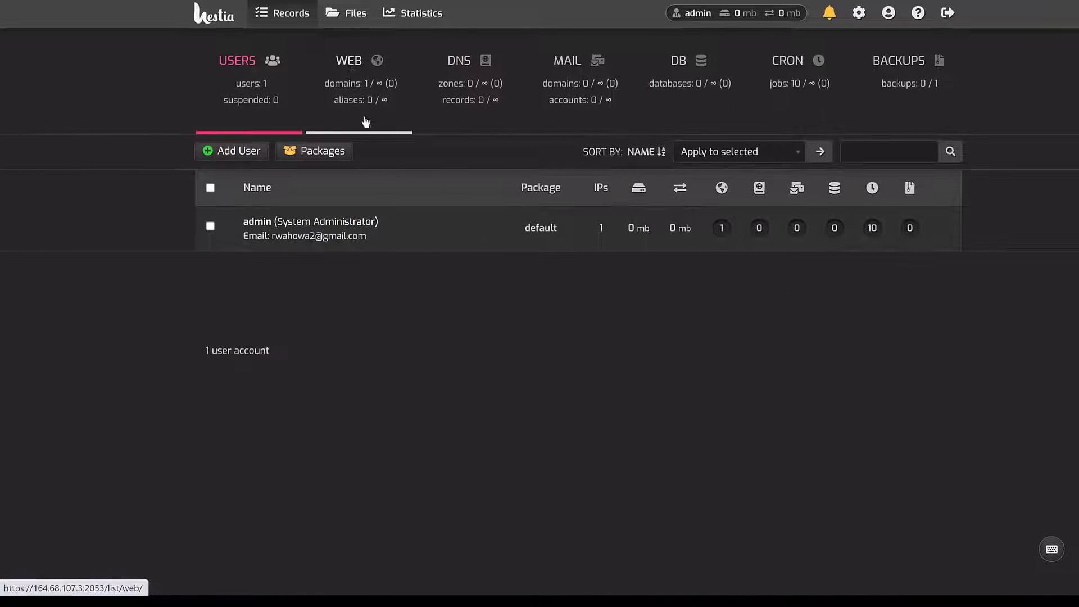
Open panel1.javascriptbear.com in the browser from Hestia's web domains list
left_click(359, 67)
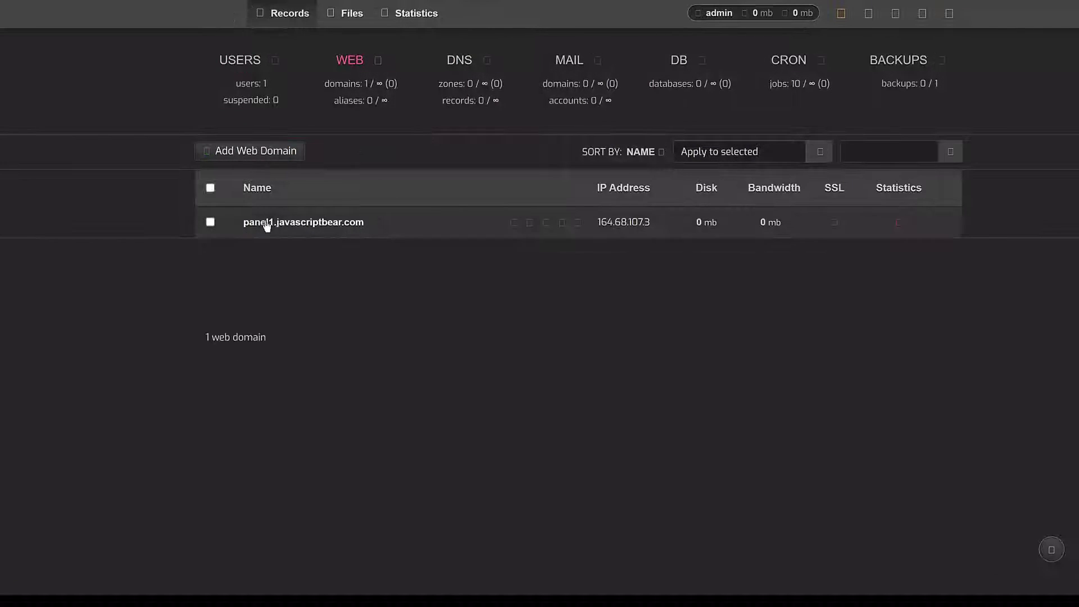
left_click_drag(242, 225, 356, 230)
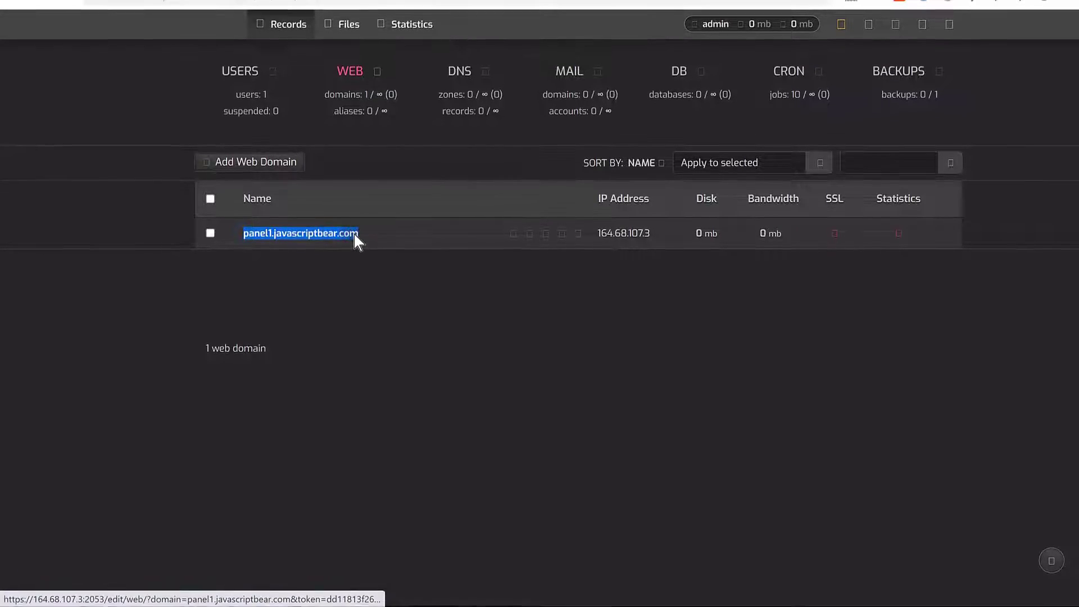
right_click(314, 234)
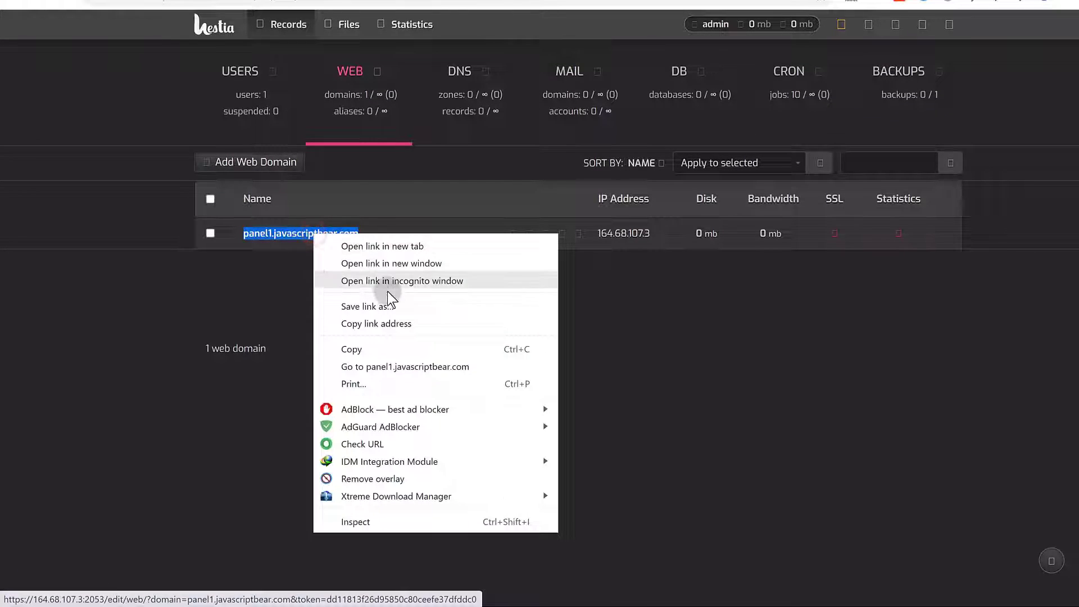
left_click(368, 367)
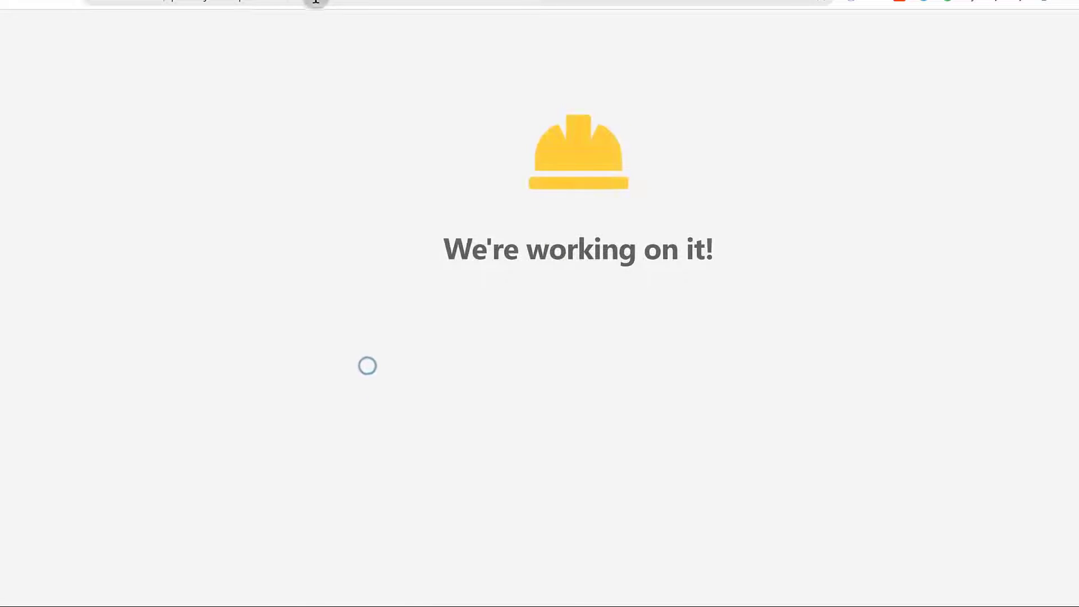
Reload the address with :2053 appended, which returns a 400 Bad Request page
left_click(302, 21)
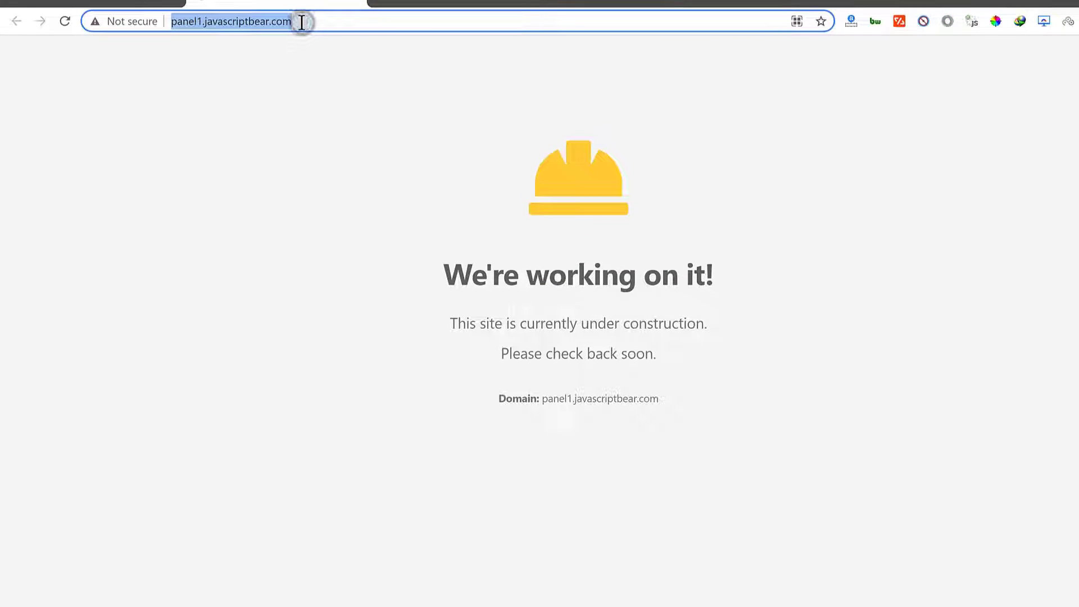
left_click(302, 21)
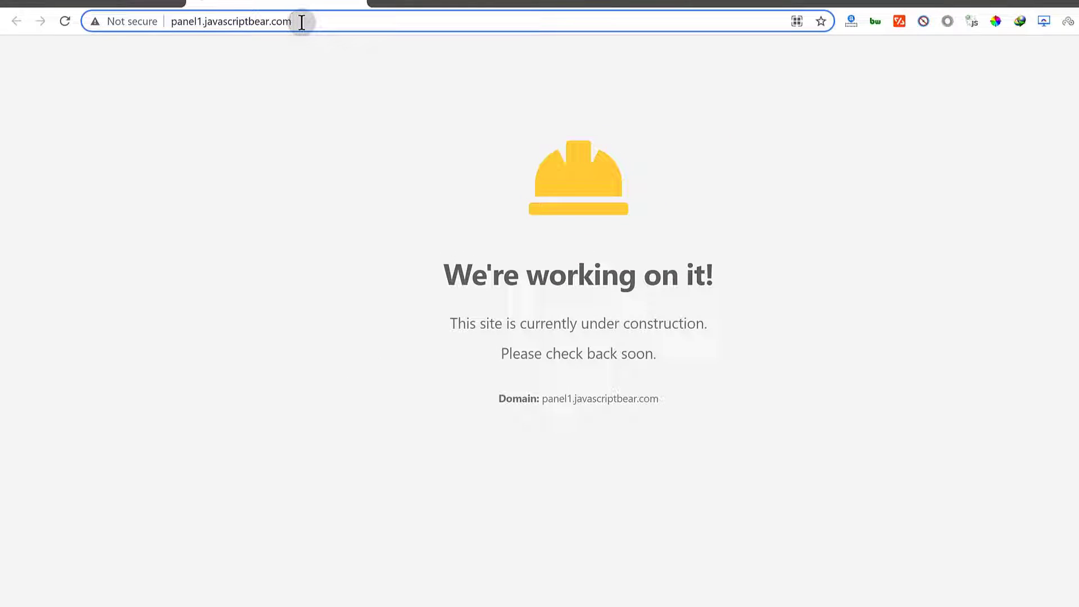
type(":20")
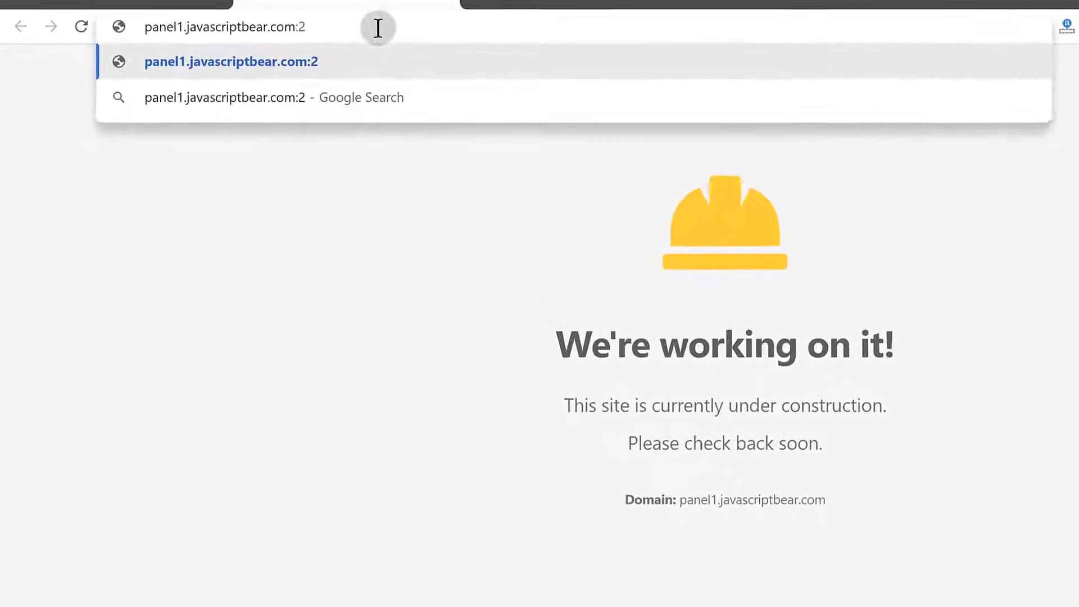
type("53")
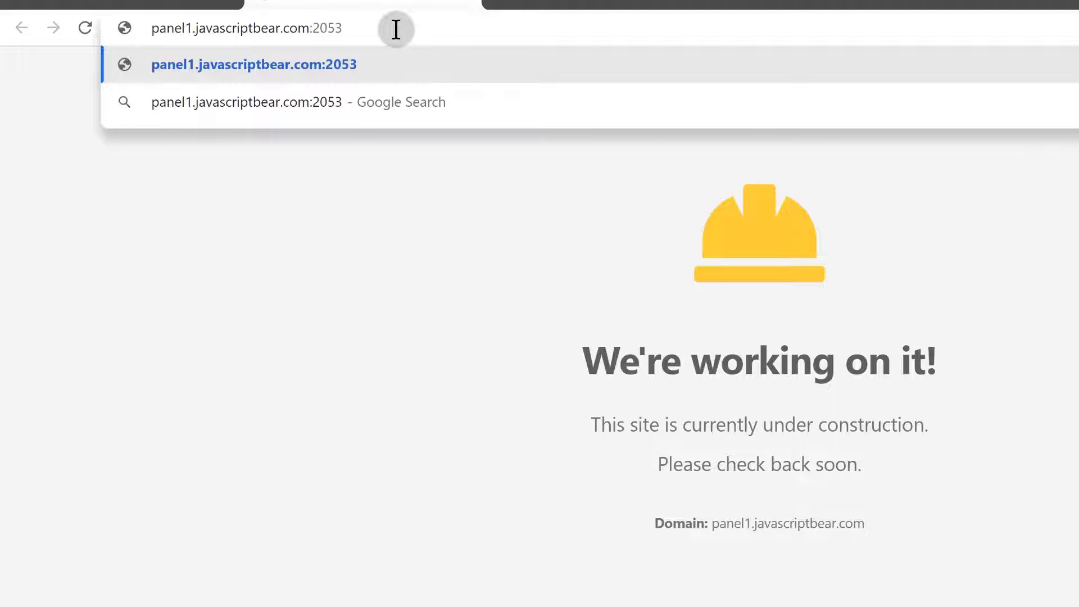
key("Return")
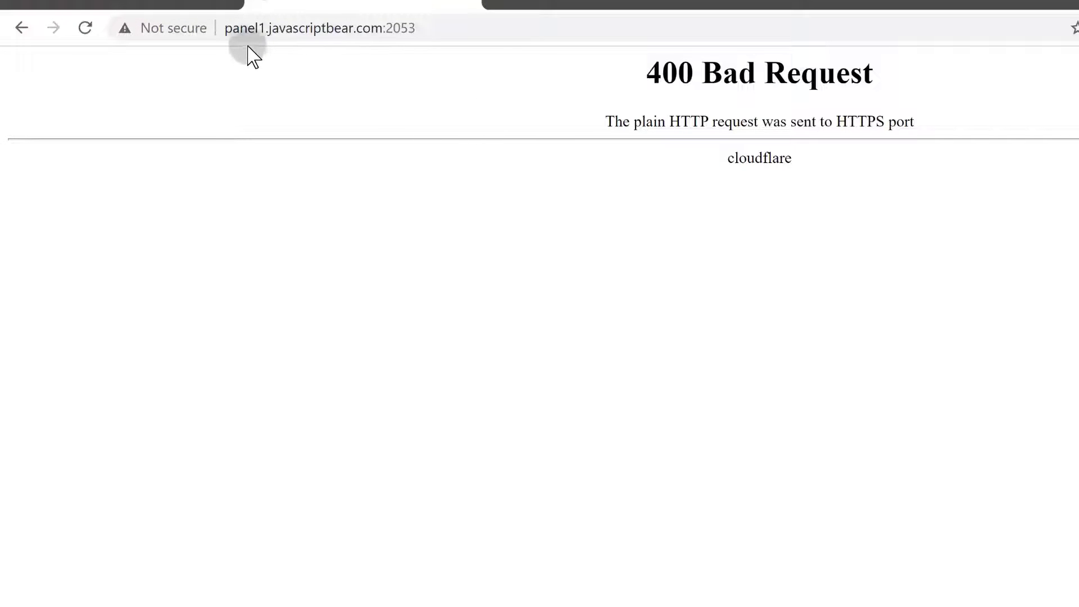
left_click(227, 27)
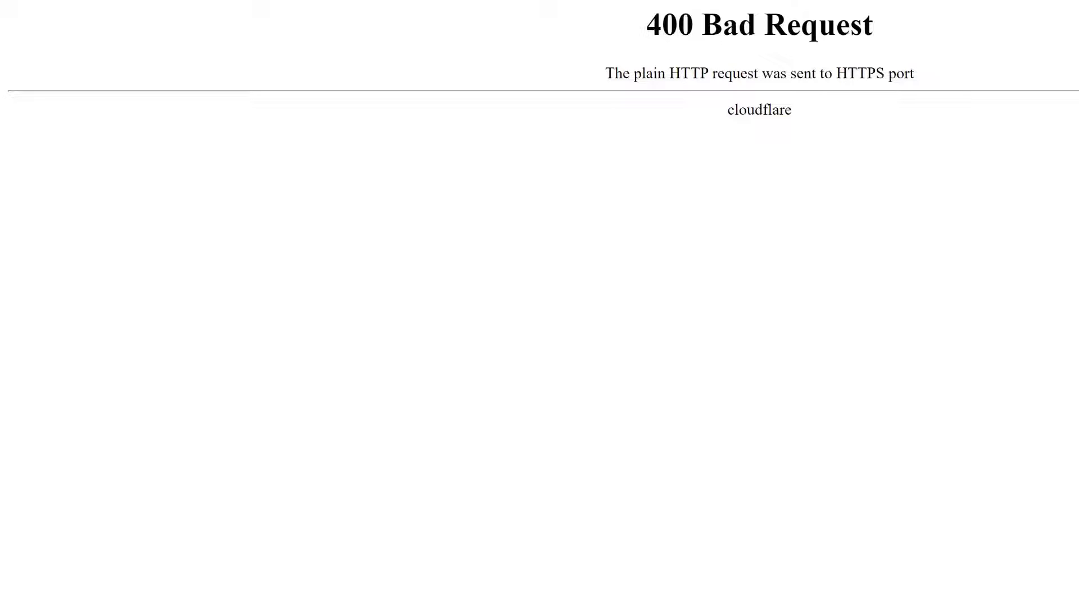
type("hpanel1.javascriptbear.com:2053")
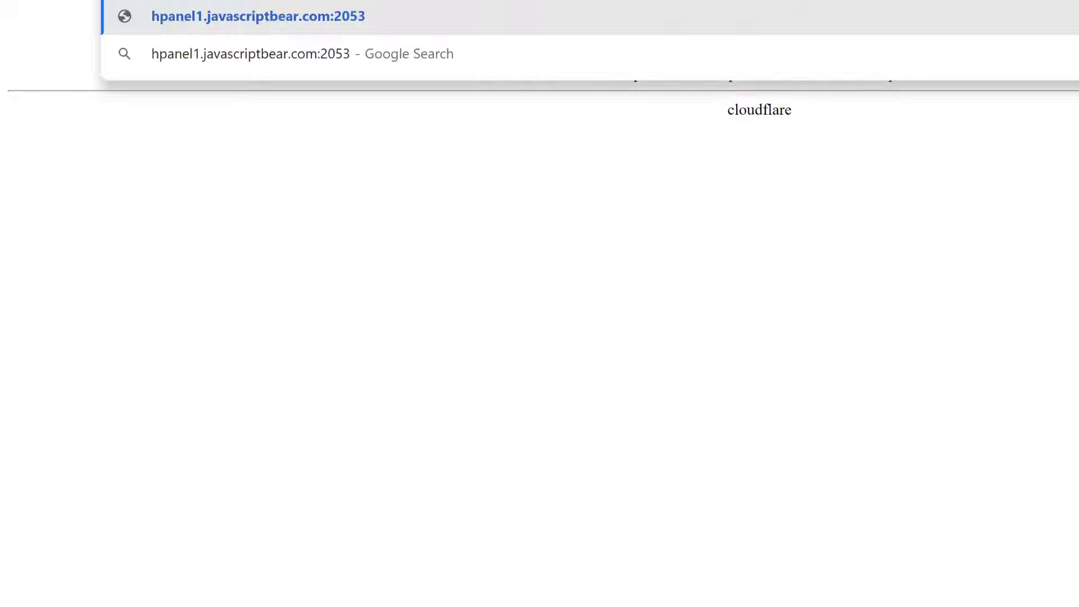
type("tt")
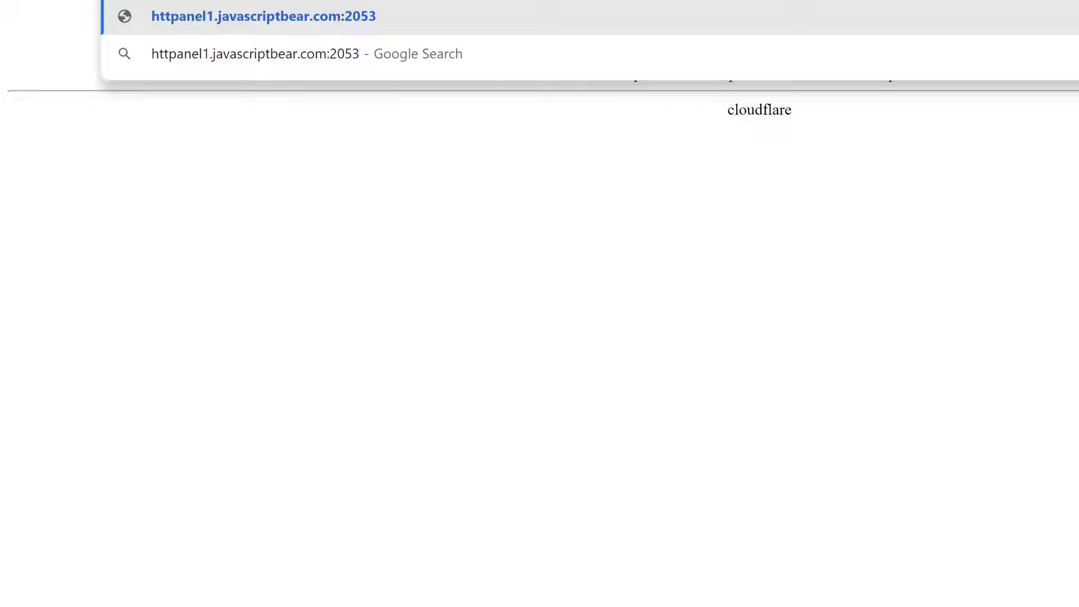
type("ps://")
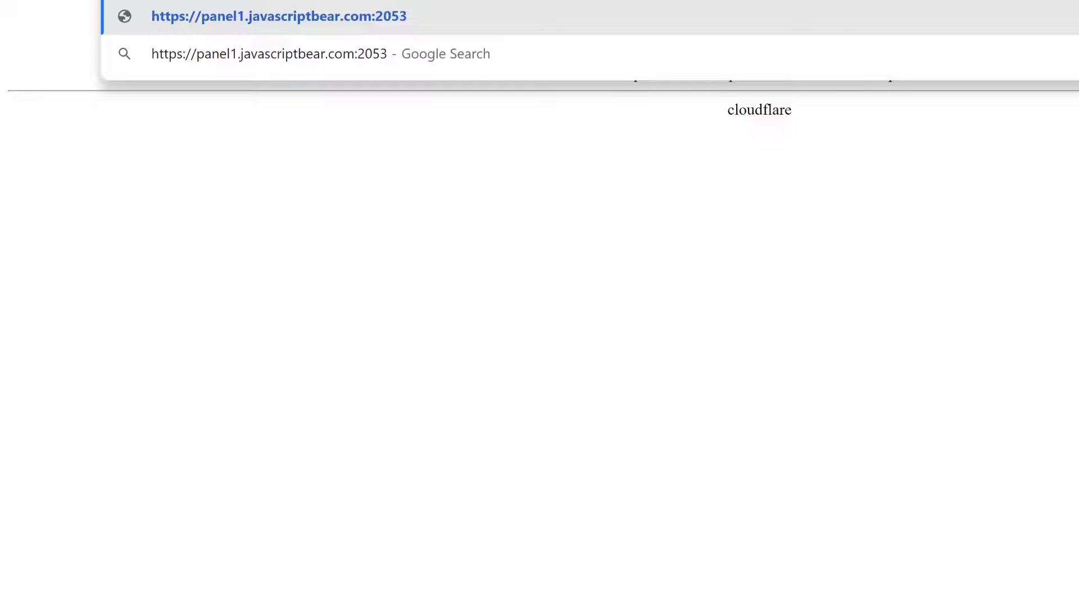
key("Return")
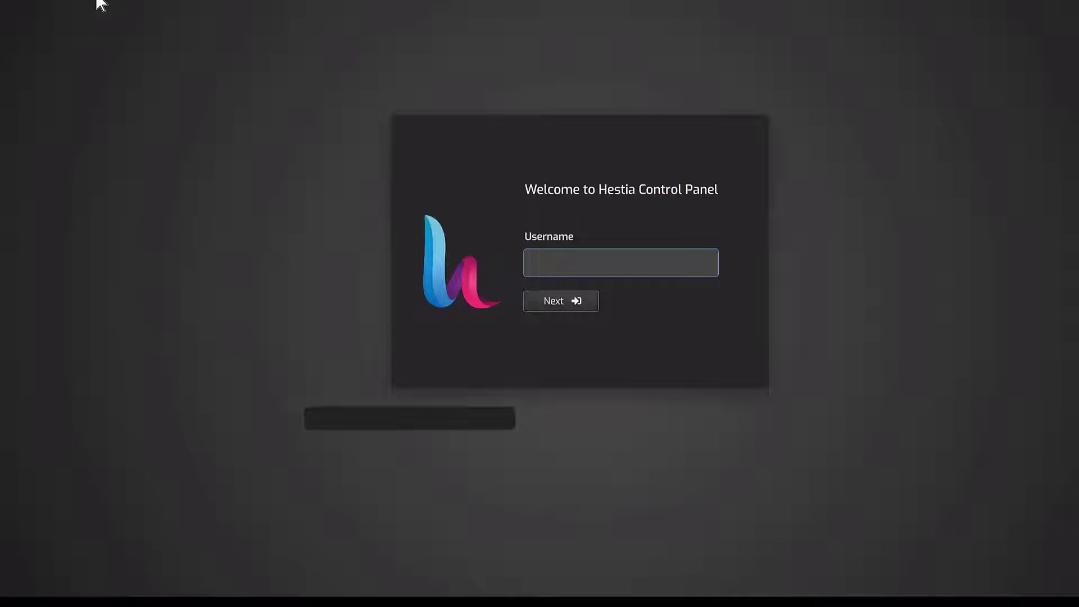
Inspect the site's Cloudflare-issued certificate details
left_click(101, 3)
left_click(149, 121)
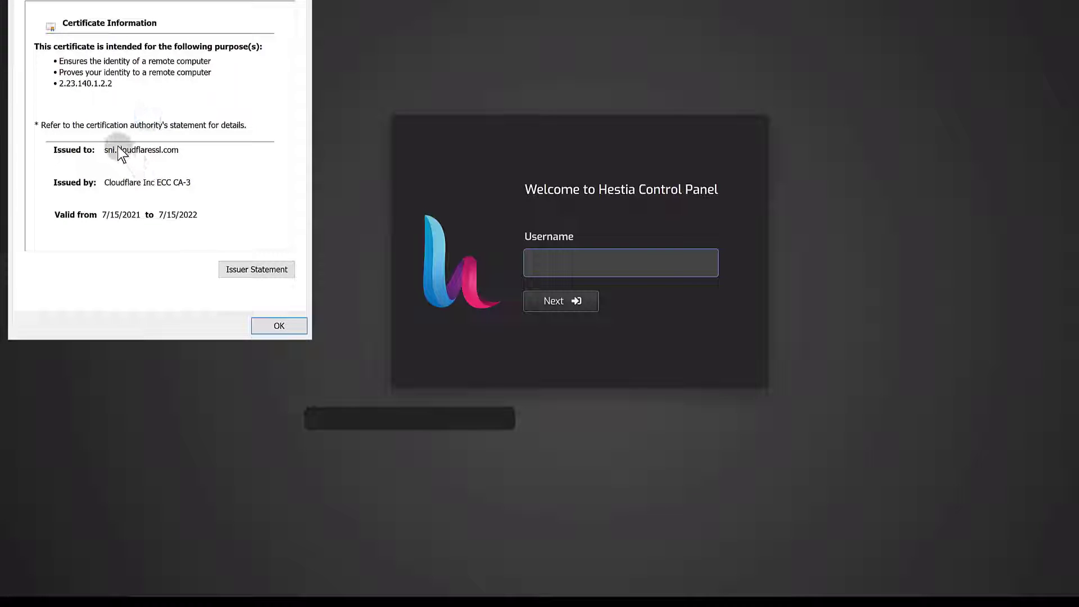
left_click(273, 326)
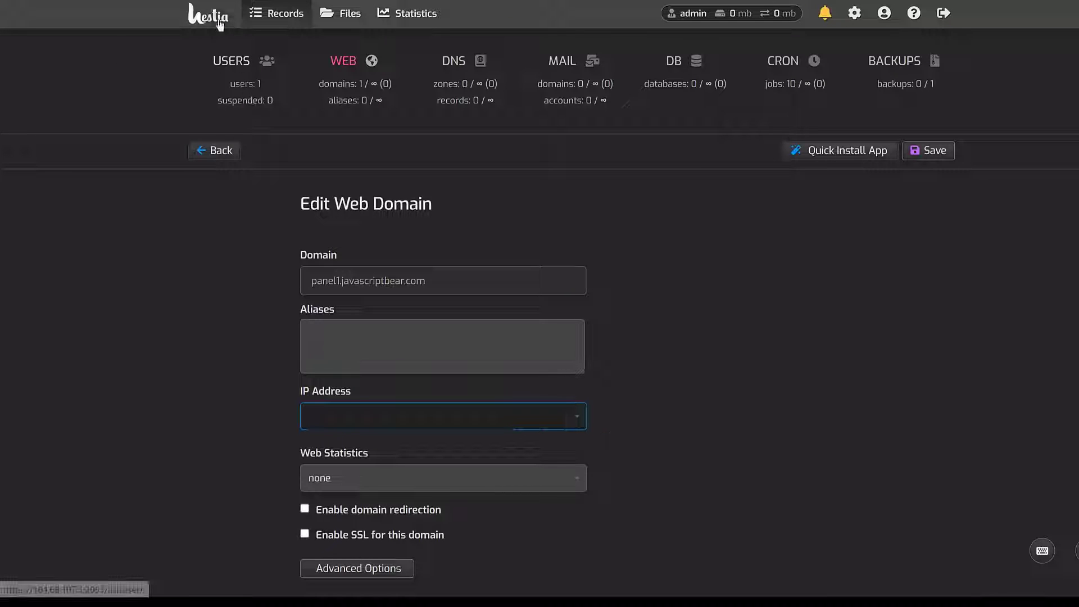
Return to the Hestia overview and highlight the :2053 port in the Notepad login address
left_click(219, 22)
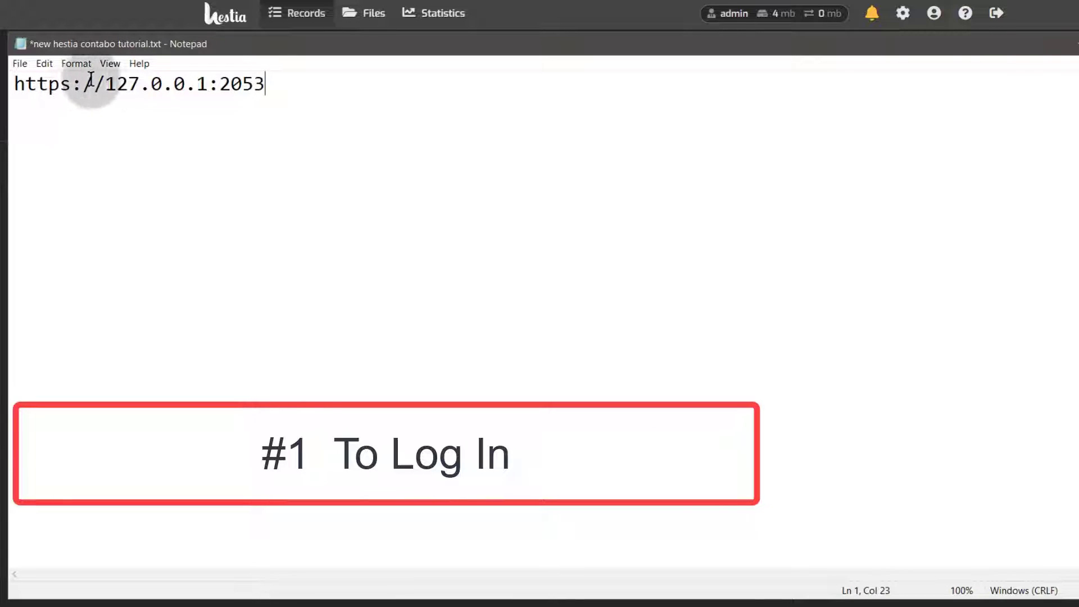
left_click(105, 83)
left_click_drag(105, 83, 271, 77)
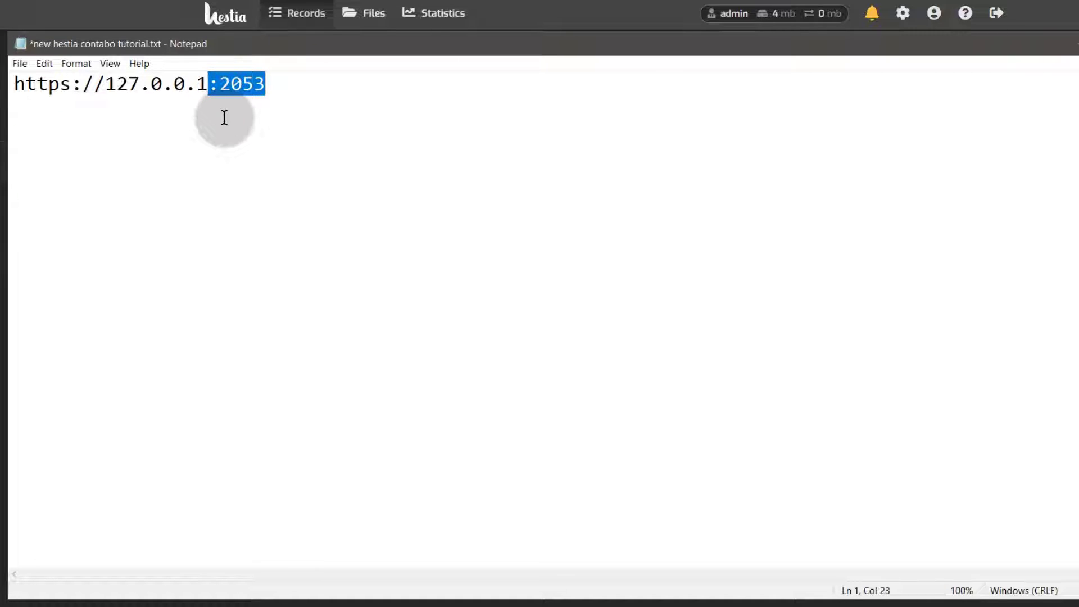
Clear the :2053 selection in the Notepad login address
left_click(287, 85)
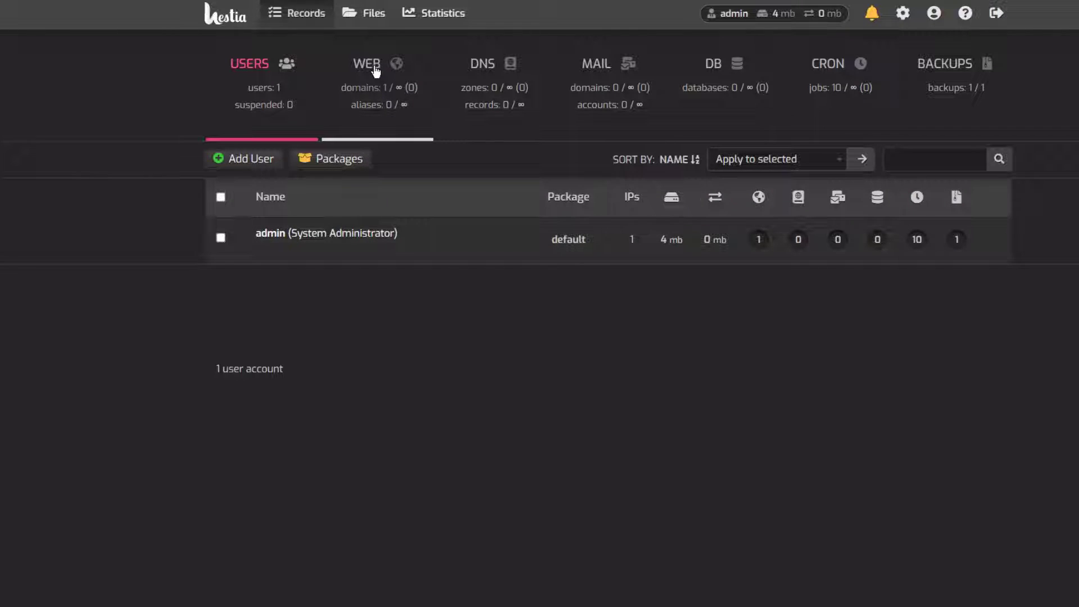
mouse_move(377, 70)
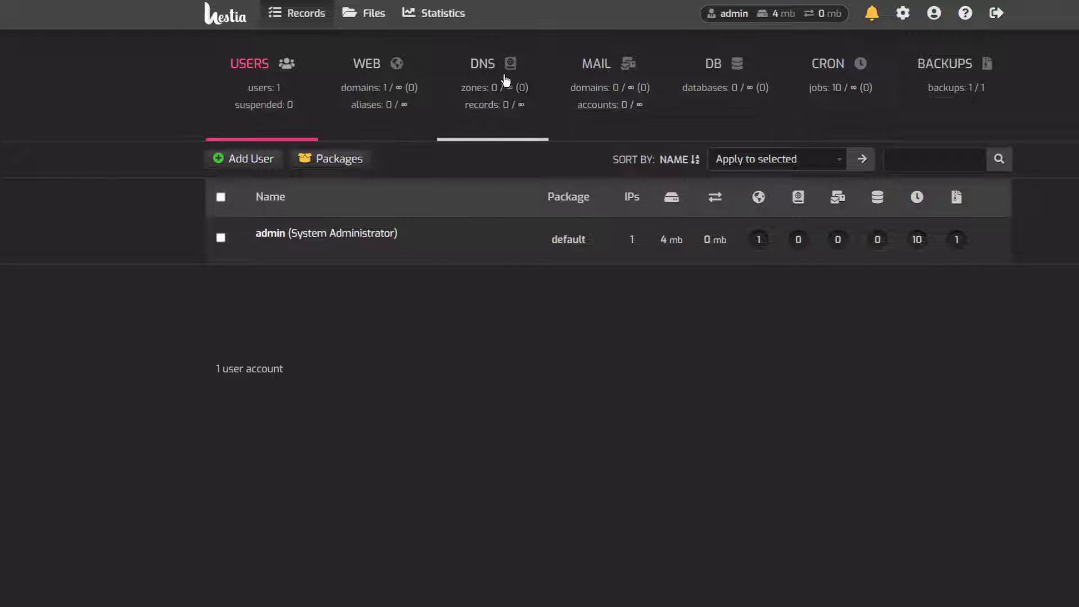
mouse_move(493, 74)
mouse_move(441, 258)
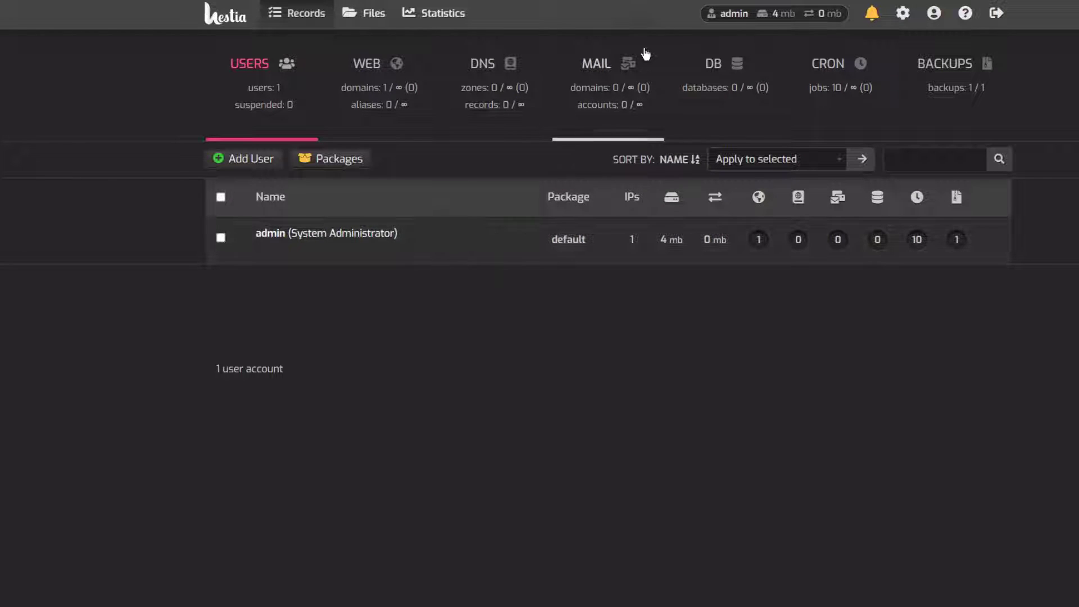
mouse_move(591, 72)
mouse_move(593, 117)
mouse_move(715, 75)
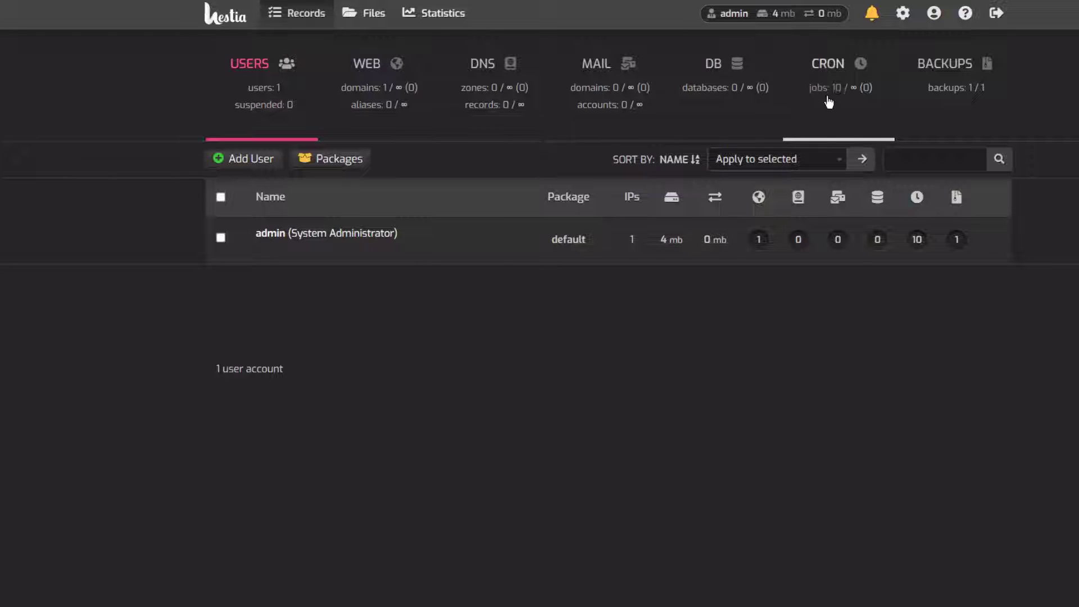
mouse_move(820, 74)
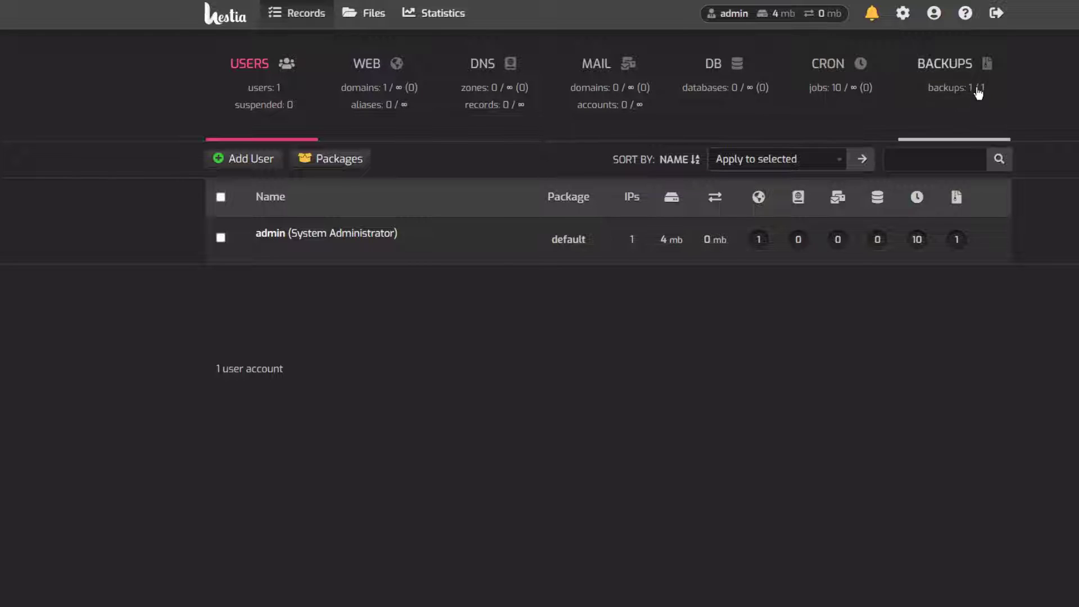
mouse_move(947, 90)
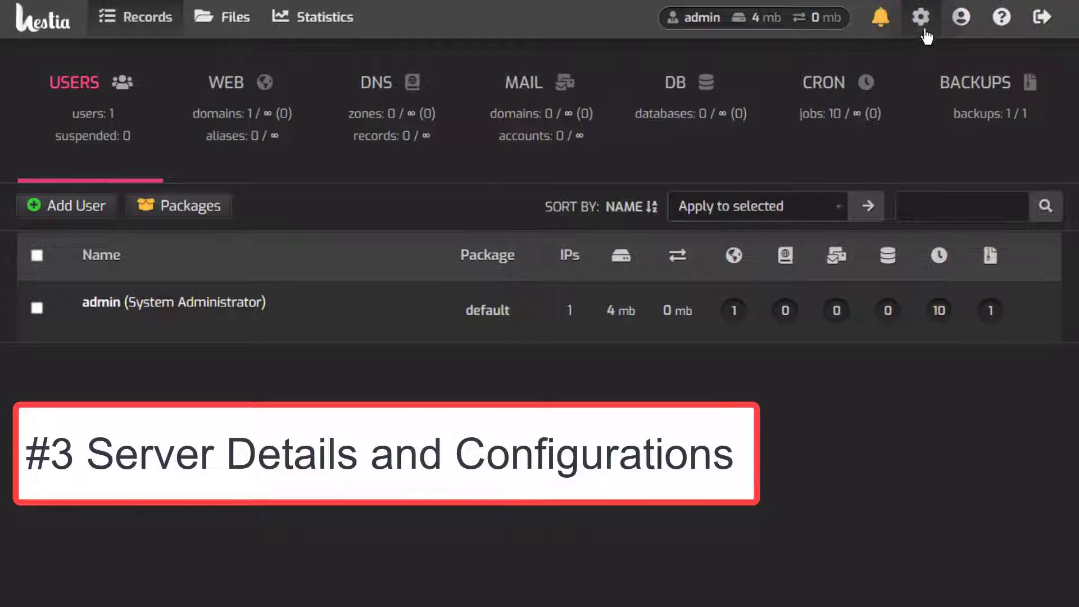
left_click(922, 25)
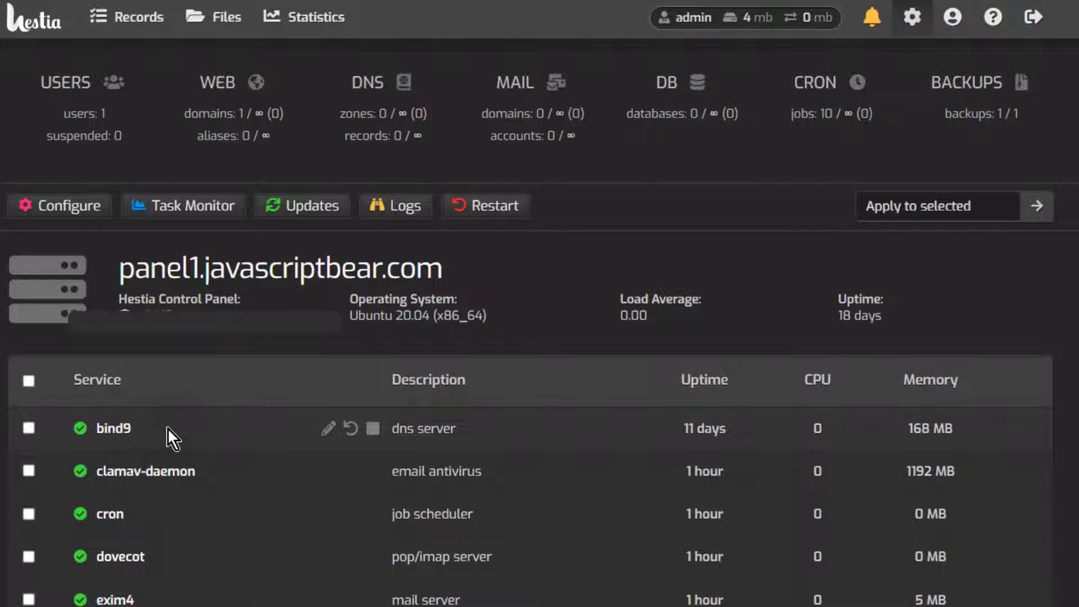
Scroll through the services list to review bind9, nginx and the PHP-FPM backends
scroll(214, 433, "down", 8)
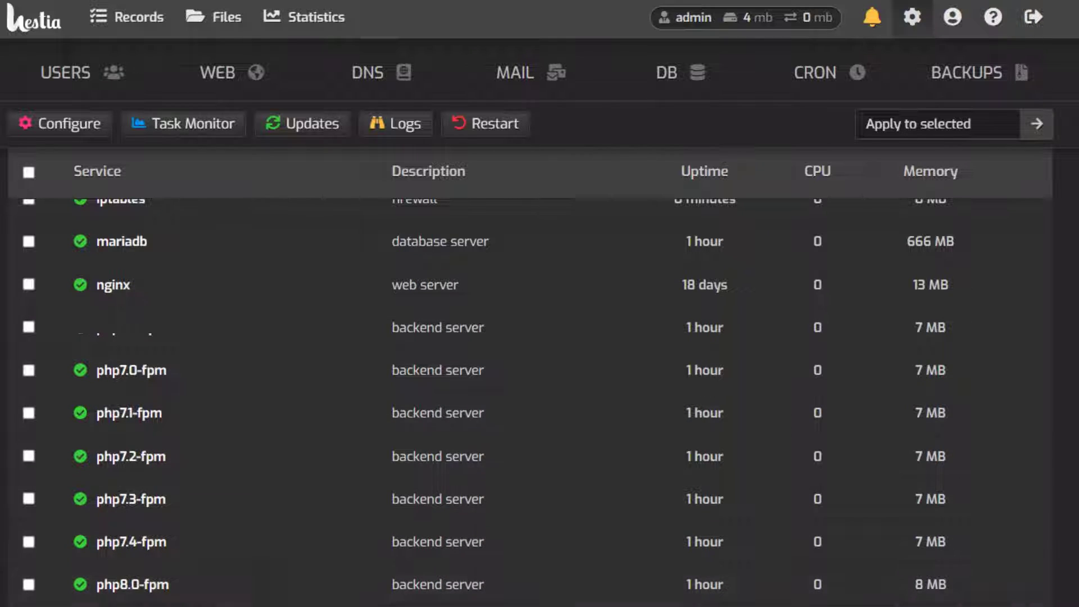
scroll(109, 436, "up", 2)
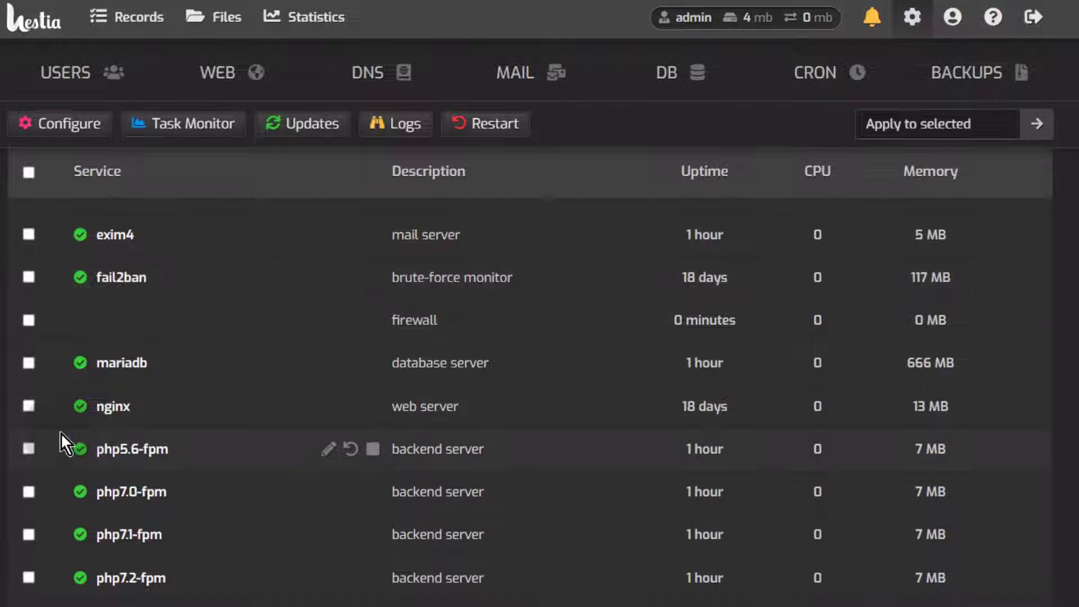
scroll(5, 501, "up", 2)
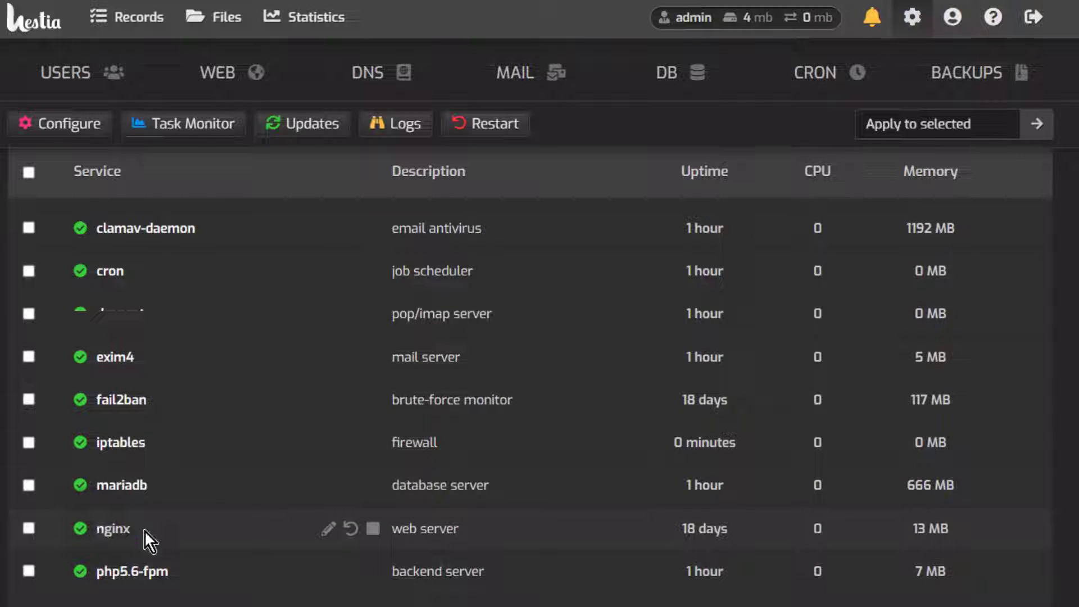
scroll(348, 554, "down", 4)
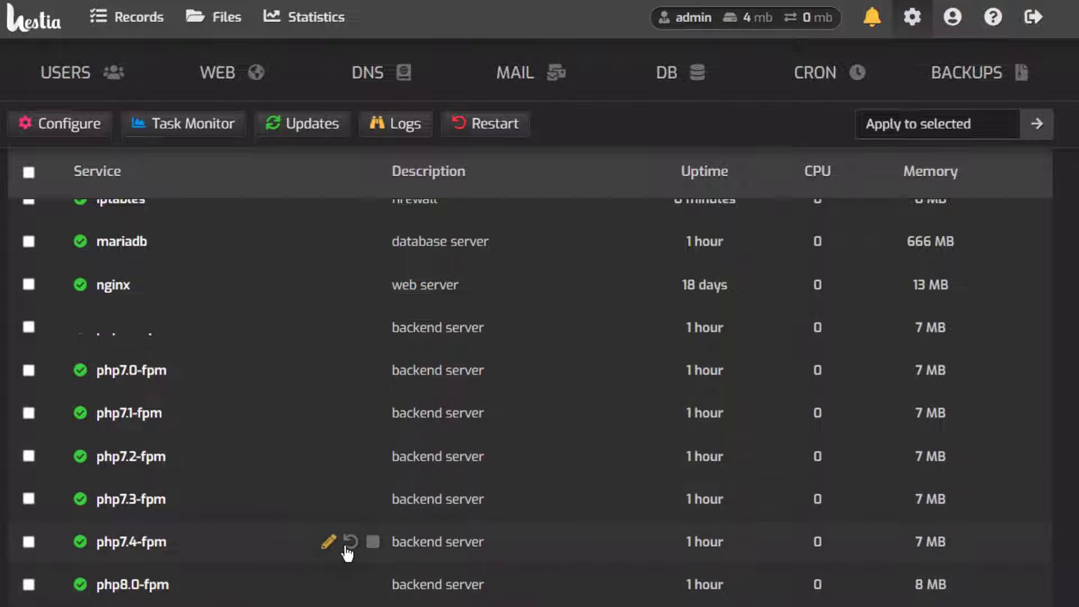
scroll(348, 554, "up", 4)
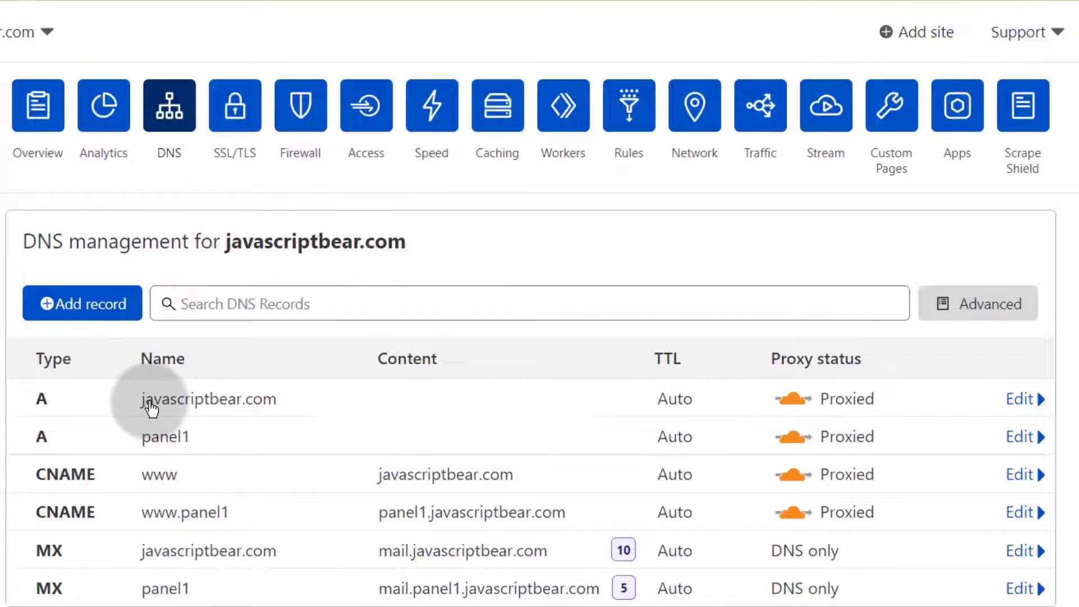
Select javascriptbear.com in Cloudflare's DNS management heading and copy it to the clipboard
double_click(224, 240)
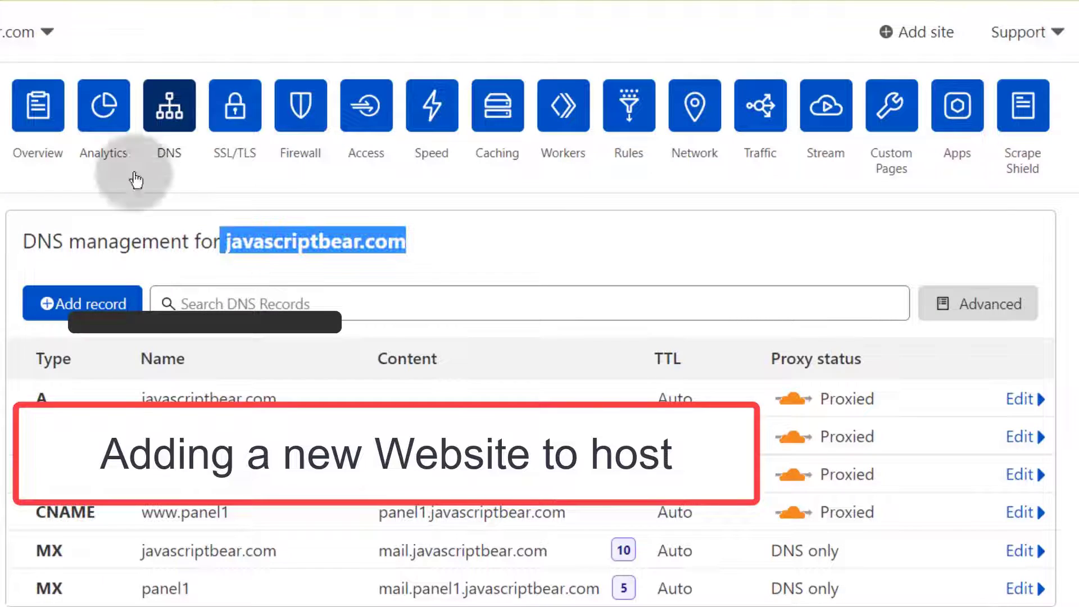
right_click(301, 236)
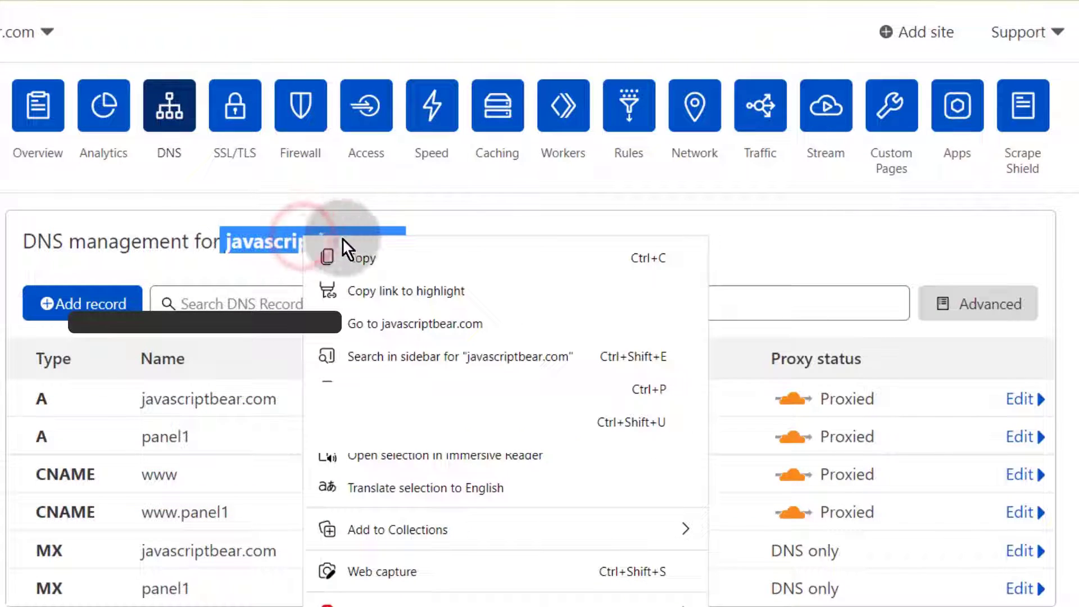
left_click(372, 257)
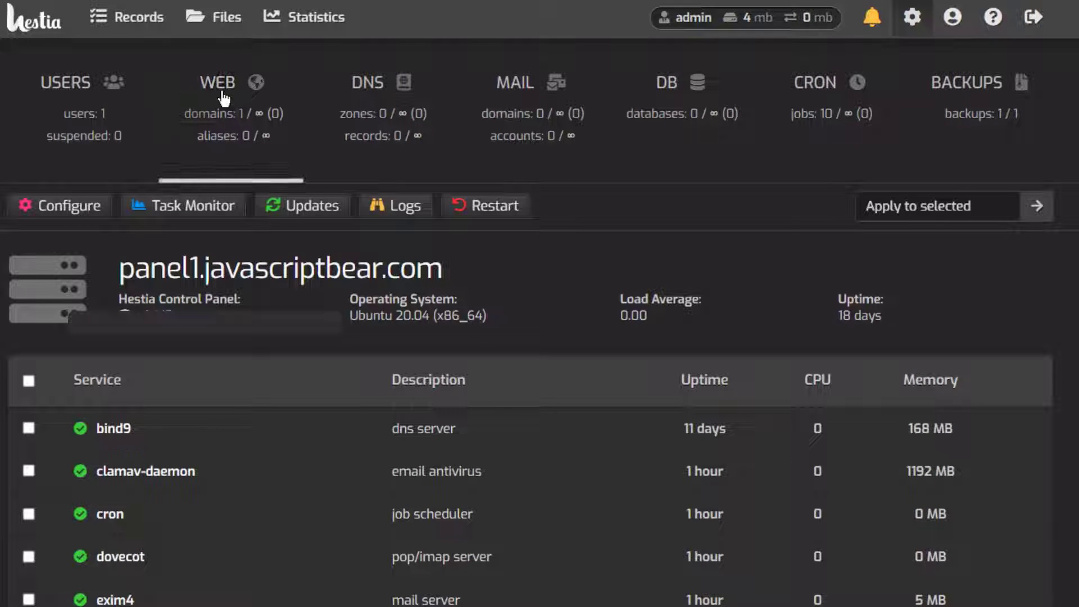
Go to HestiaCP's web domains list and begin Add Web Domain, reaching the standard-user warning
left_click(222, 95)
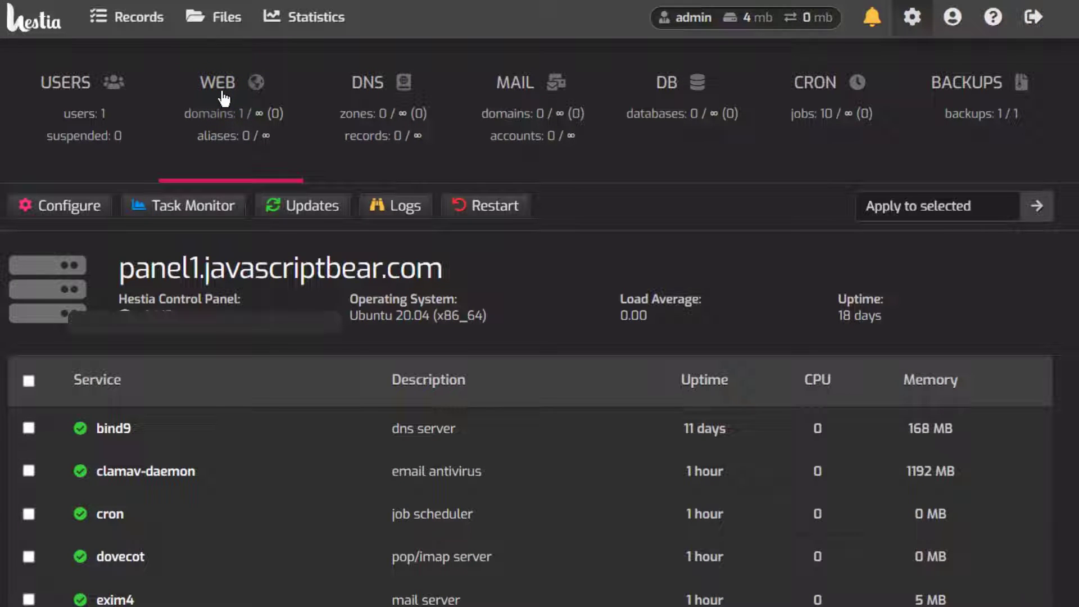
left_click(224, 98)
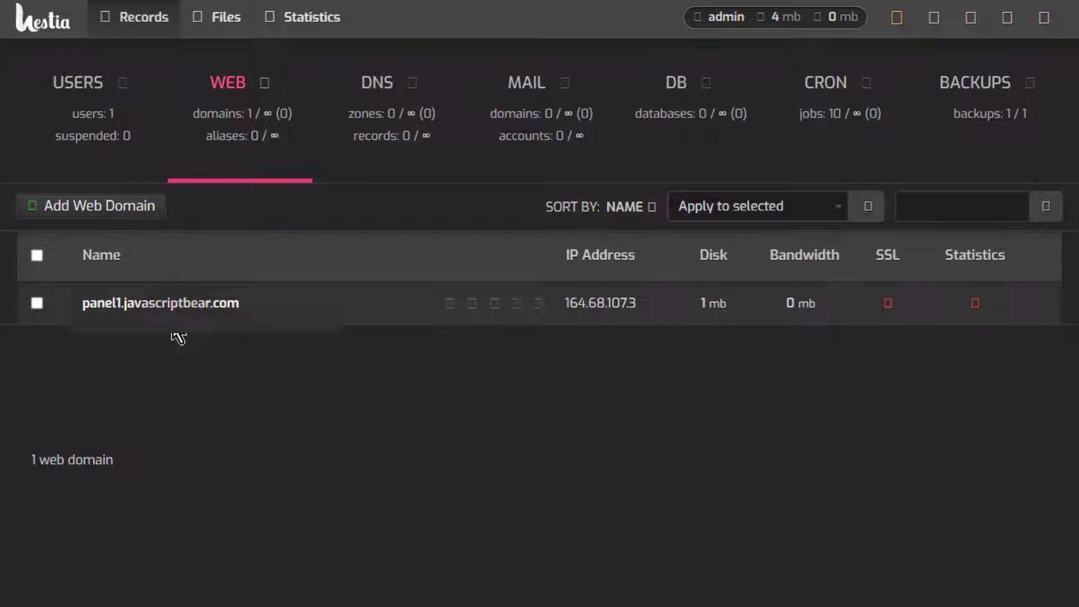
mouse_move(591, 301)
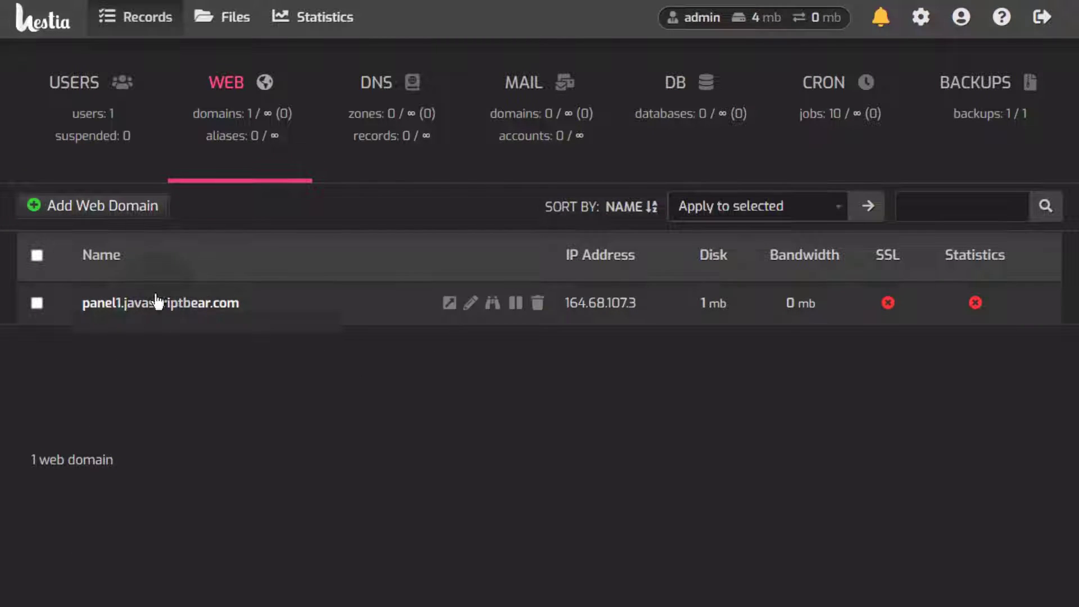
left_click(102, 208)
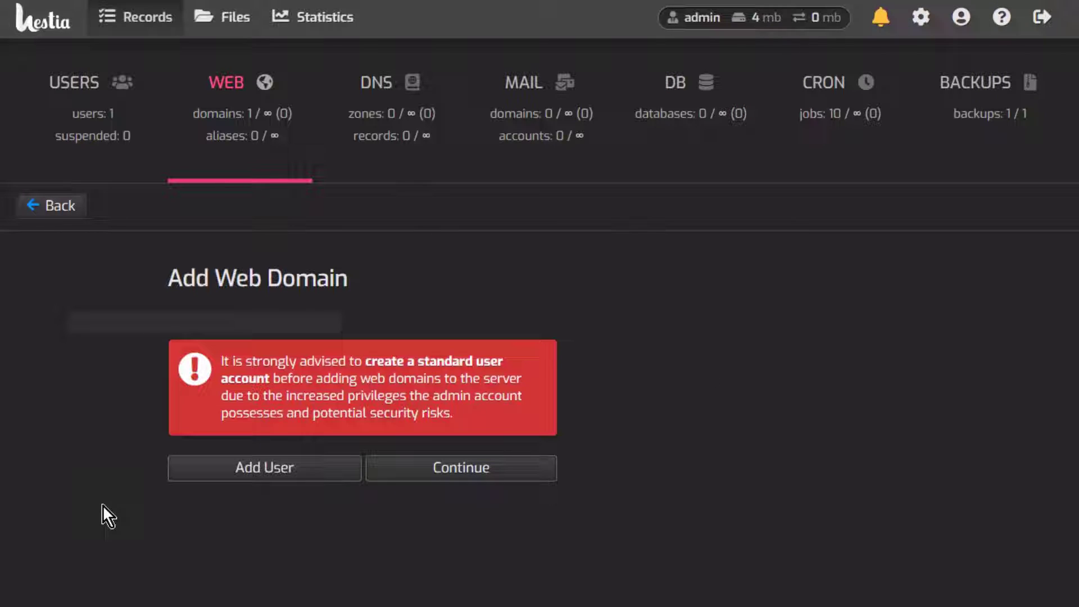
right_click(65, 77)
left_click(109, 97)
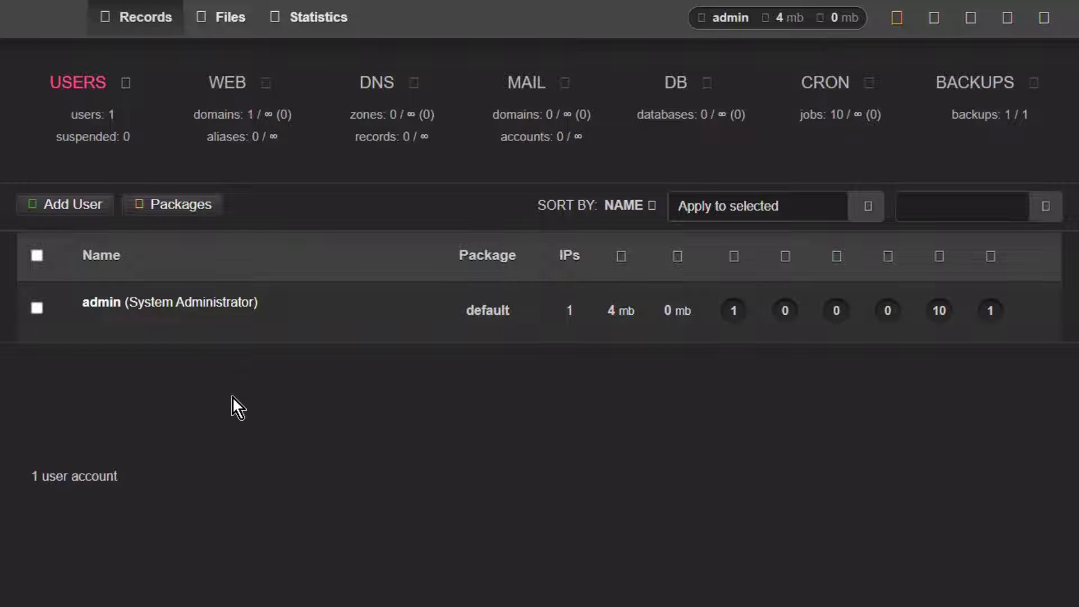
left_click(75, 207)
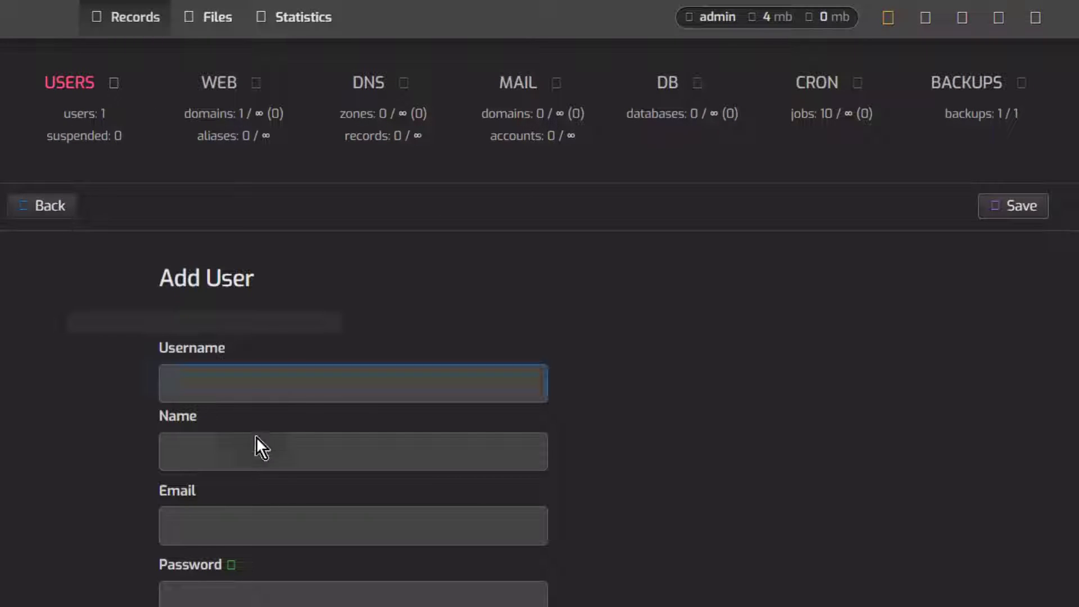
left_click(202, 383)
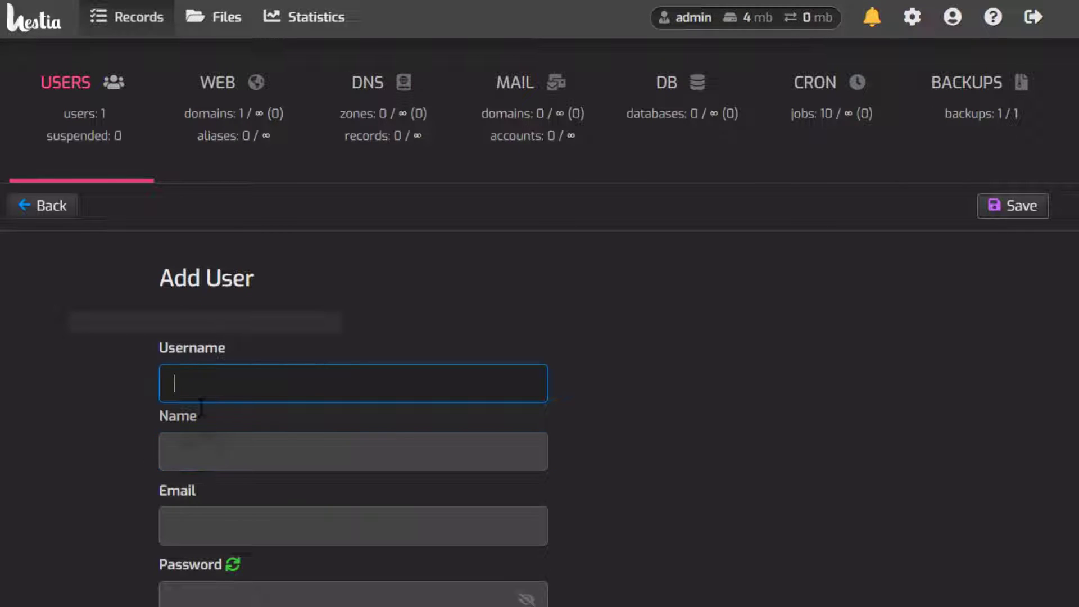
scroll(96, 474, "down", 2)
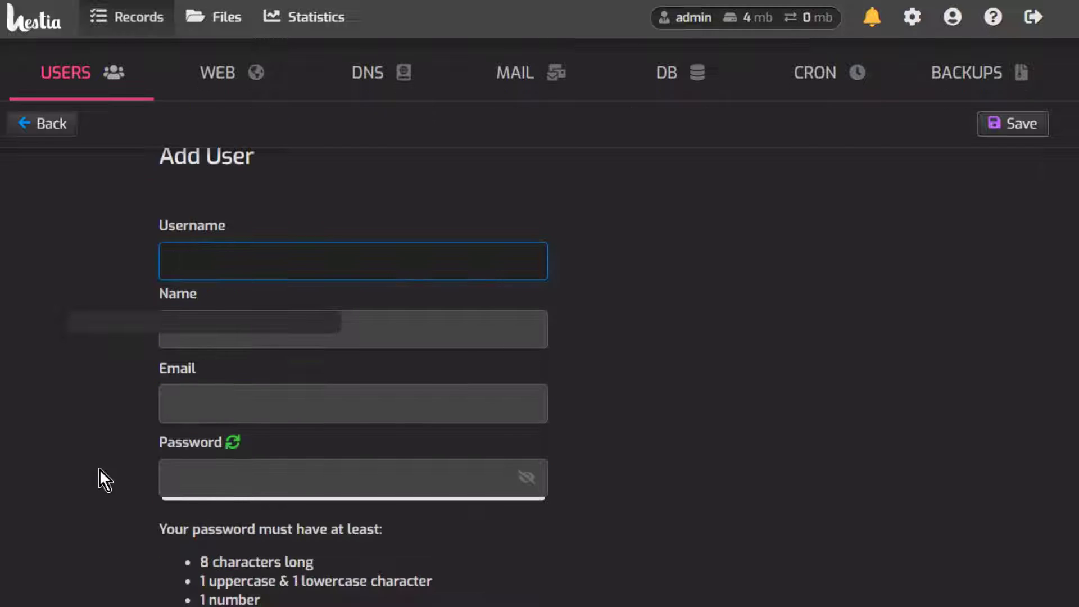
scroll(291, 569, "down", 2)
scroll(290, 569, "down", 1)
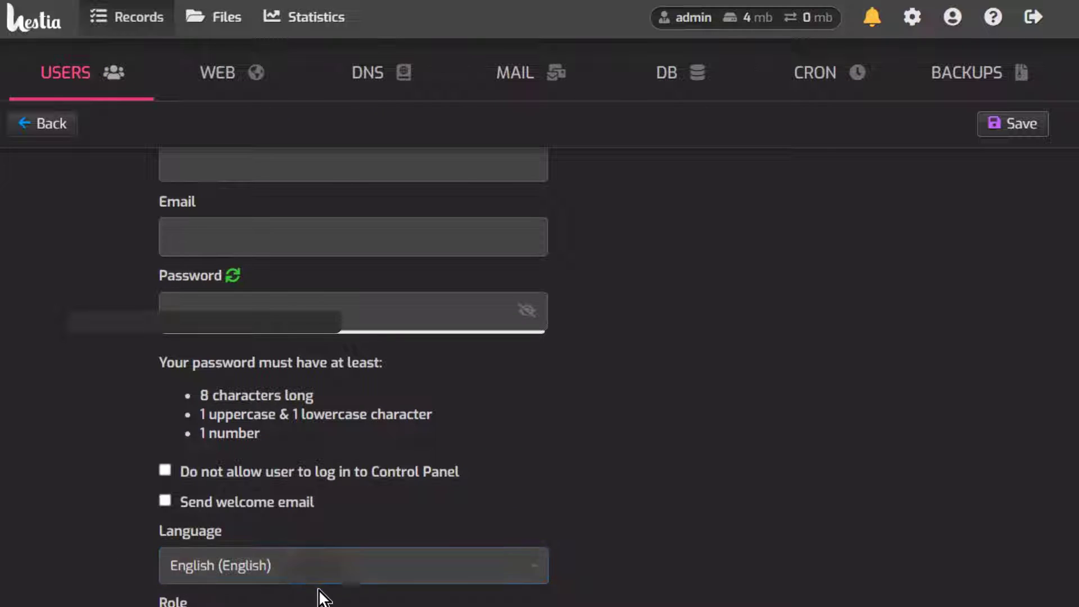
scroll(318, 595, "up", 5)
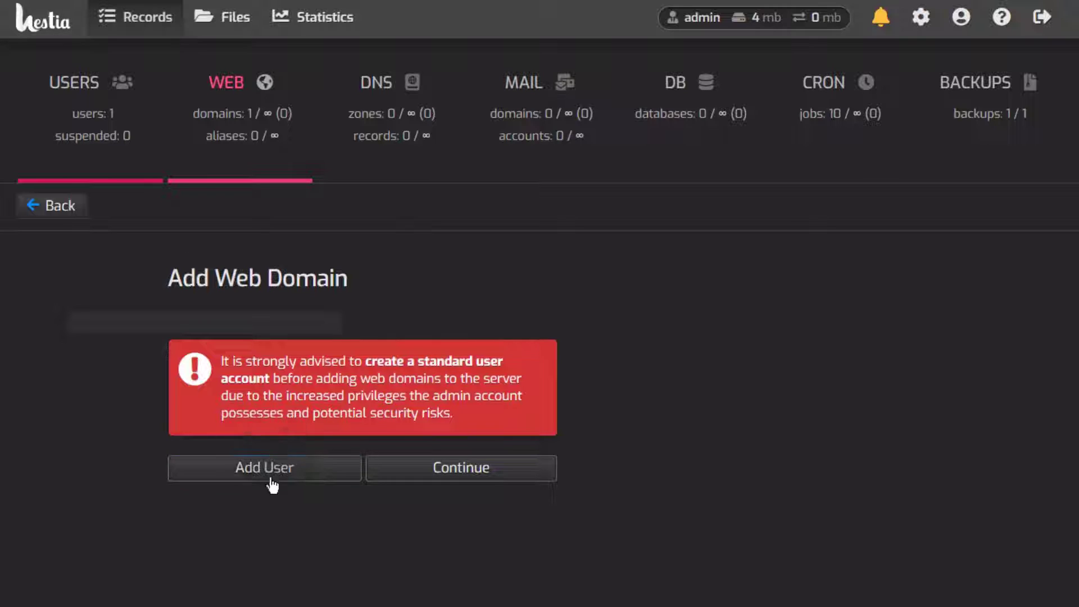
Continue past the warning and paste javascriptbear.com into the Domain field
left_click(452, 477)
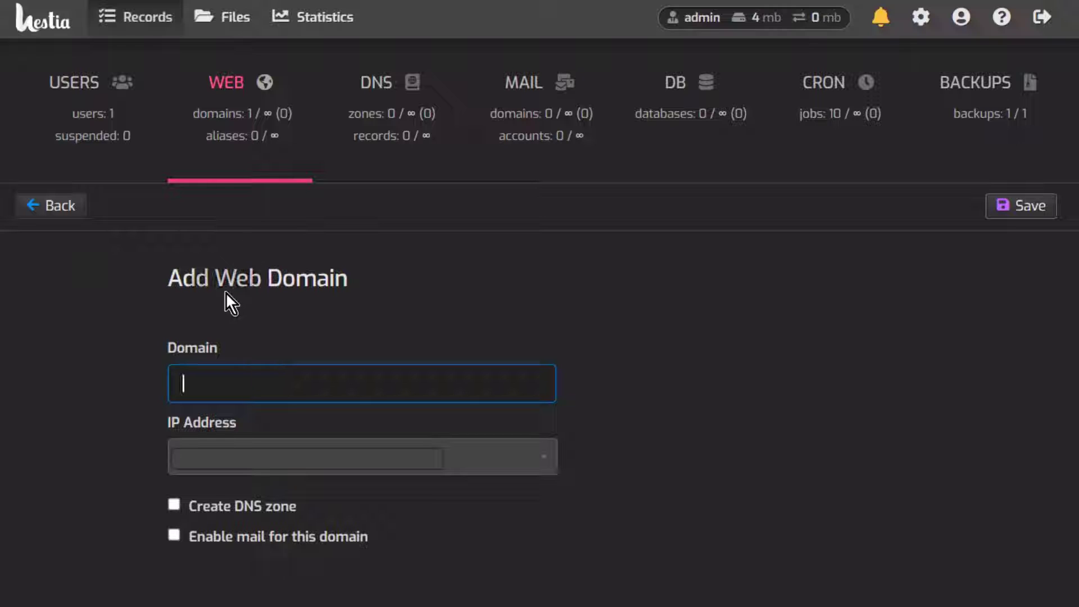
right_click(192, 383)
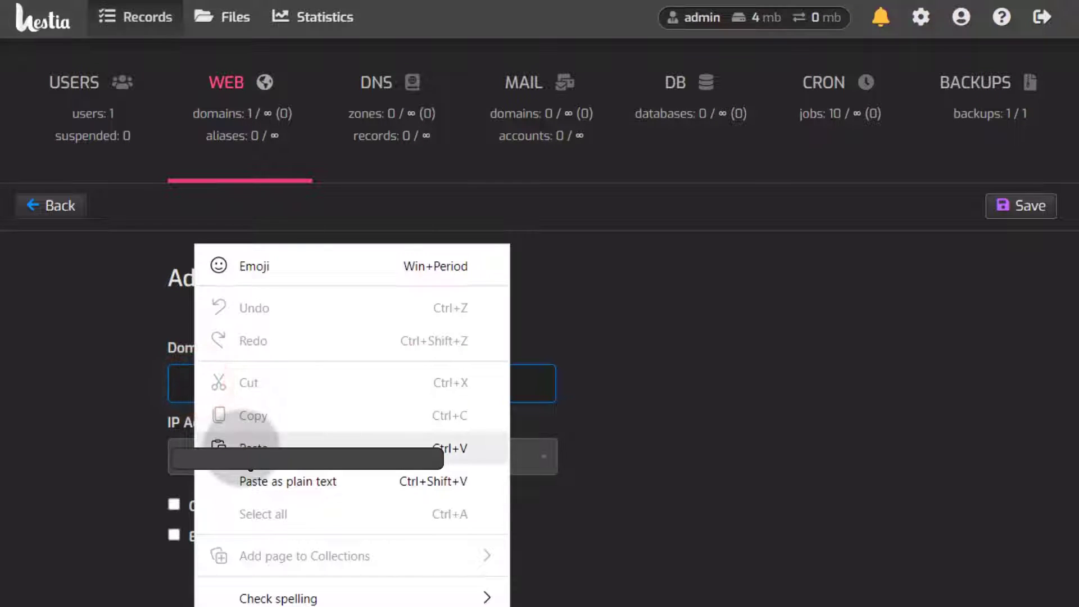
left_click(241, 443)
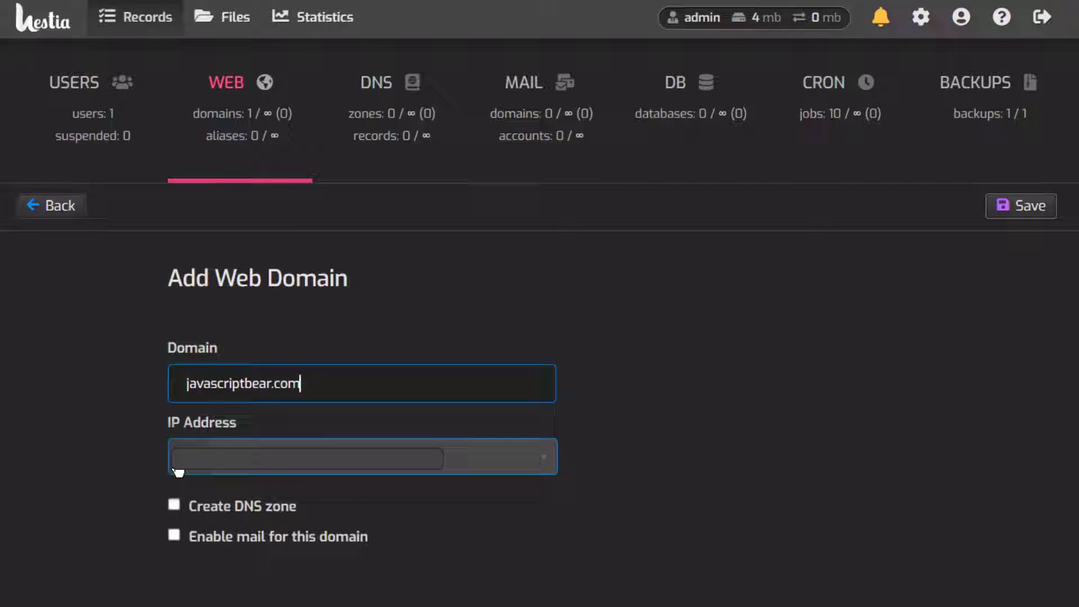
Enable Create DNS zone and mail, choose the server IP, and save the domain
left_click(174, 505)
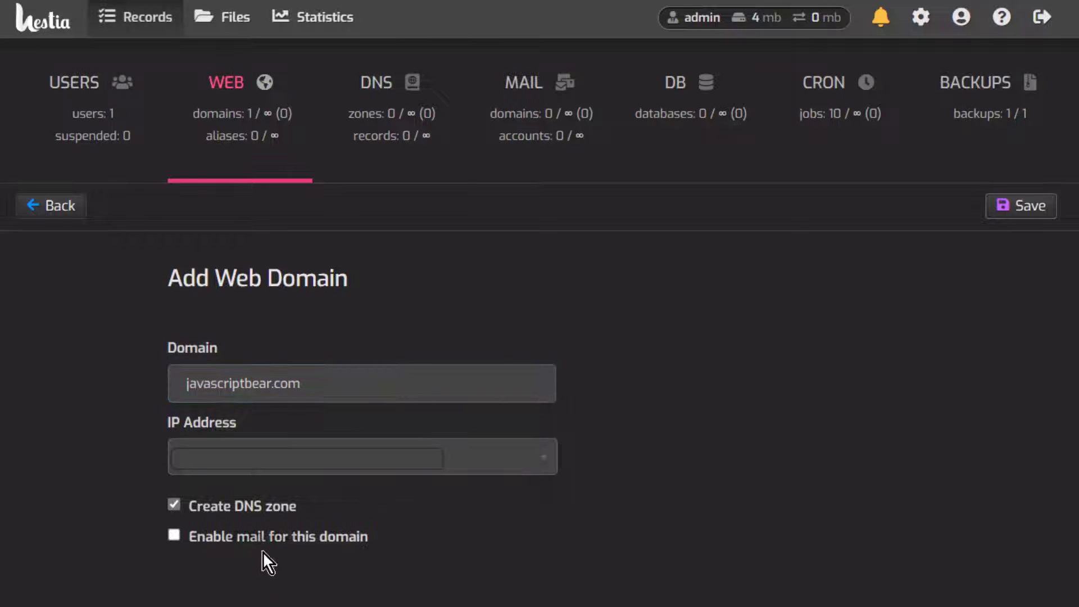
left_click(174, 537)
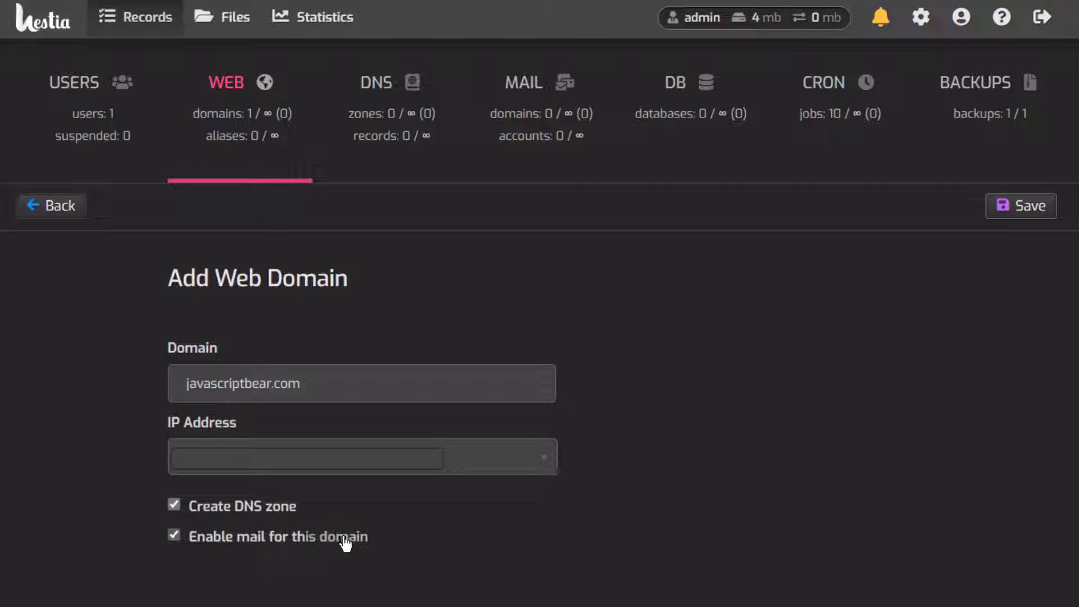
left_click(297, 453)
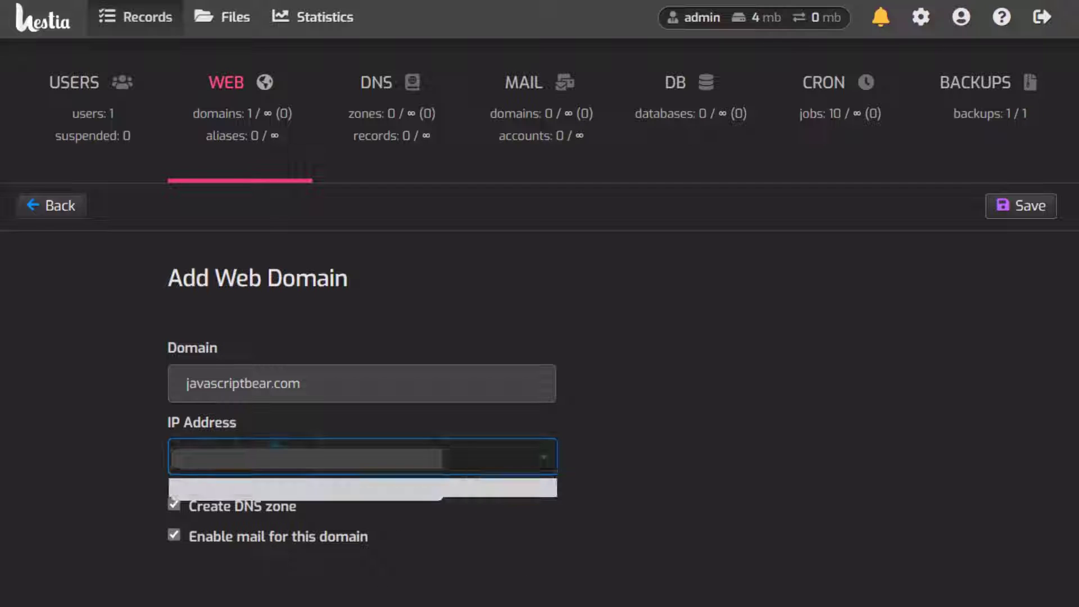
left_click(330, 485)
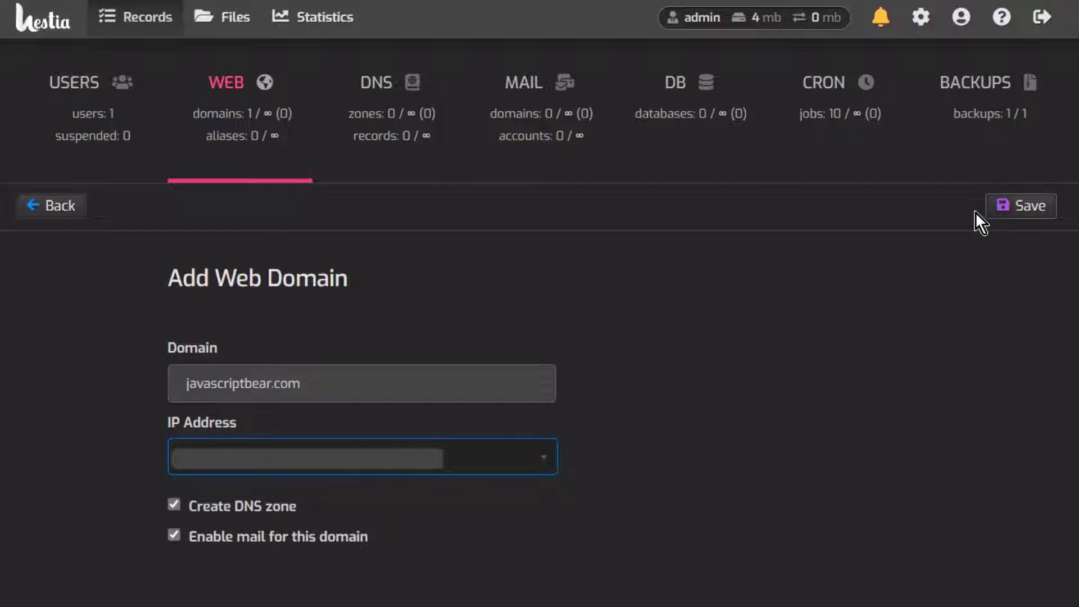
left_click(1040, 209)
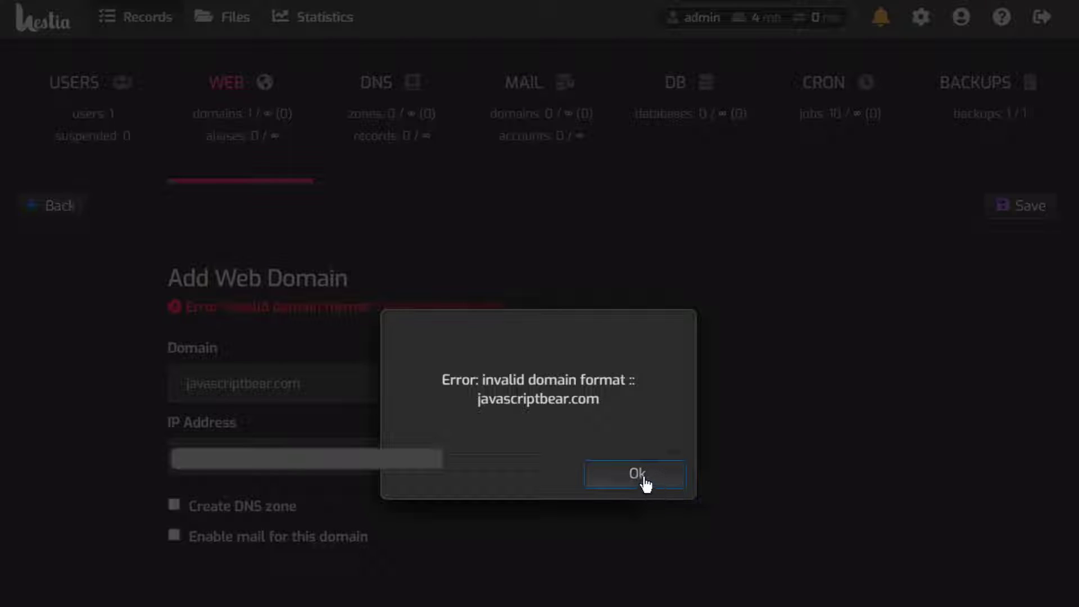
Dismiss the error, delete the leading space before javascriptbear.com, re-tick DNS zone and mail, and save
left_click(645, 481)
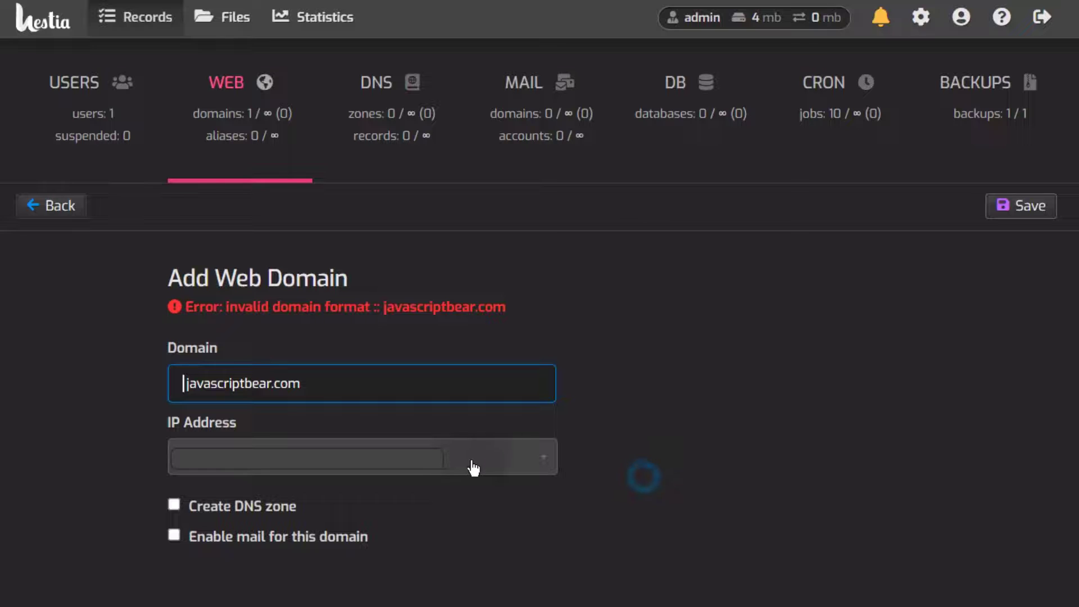
left_click(189, 386)
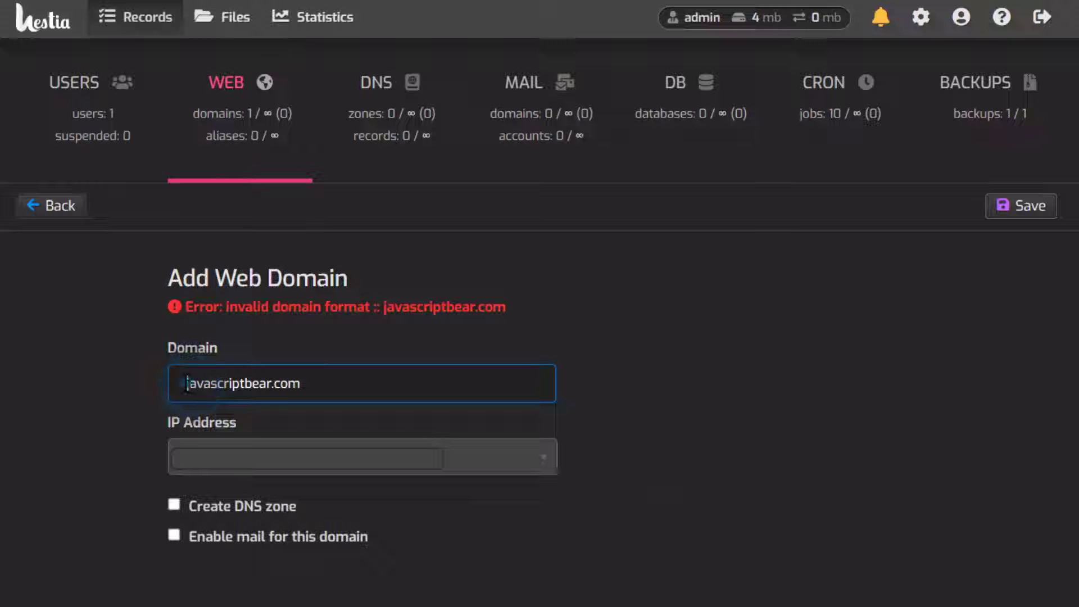
key("Delete")
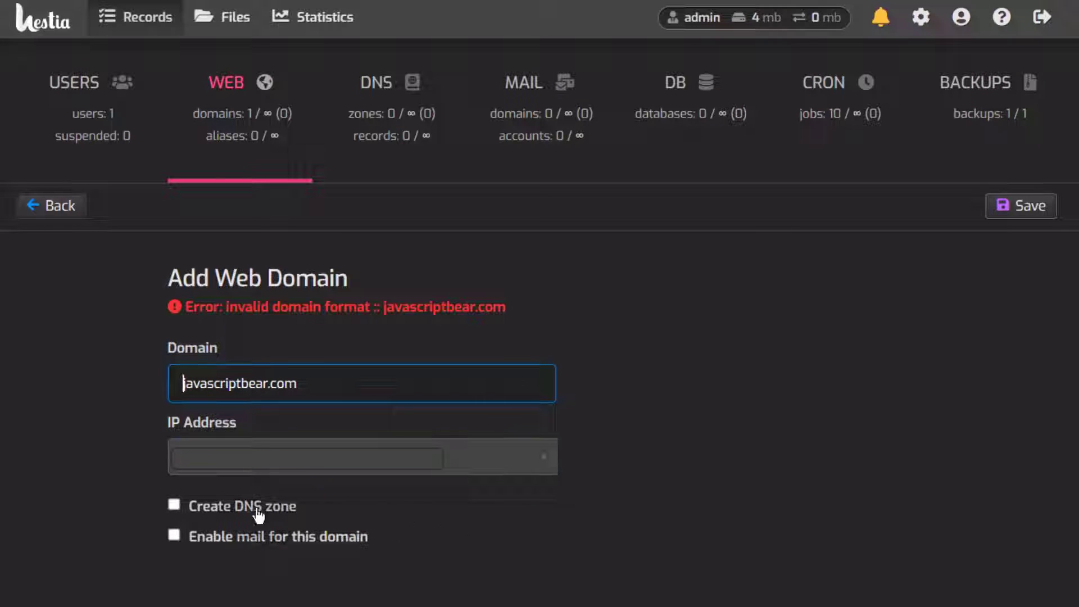
left_click(175, 509)
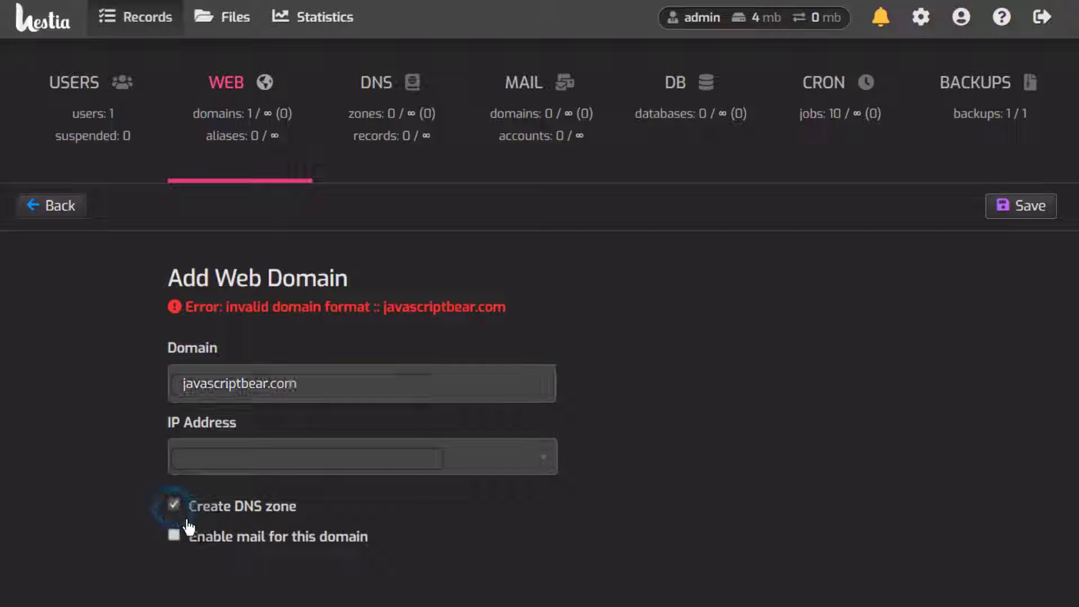
left_click(176, 538)
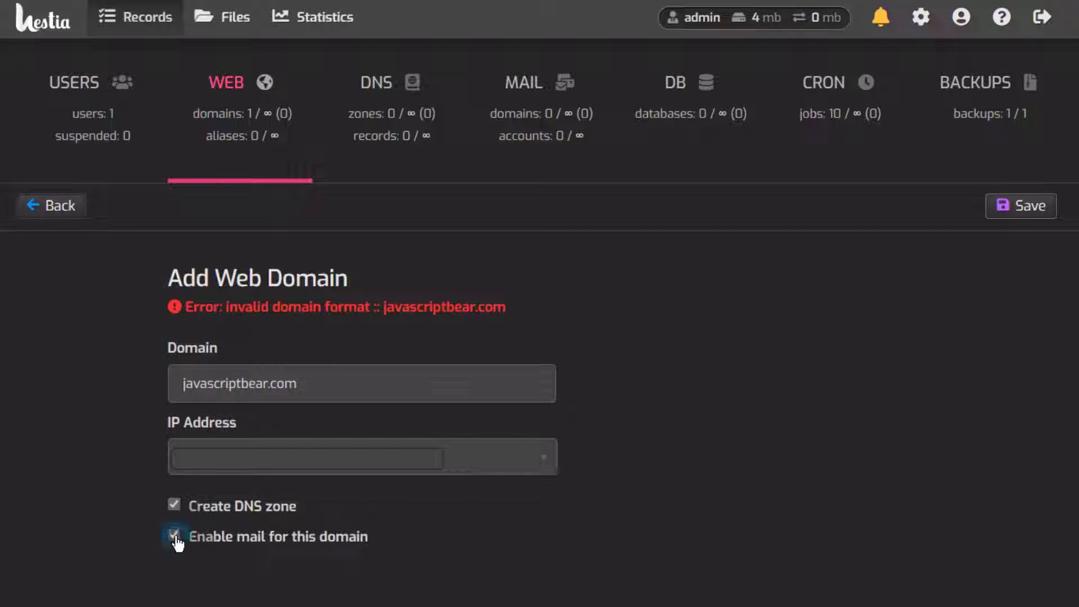
left_click(1034, 209)
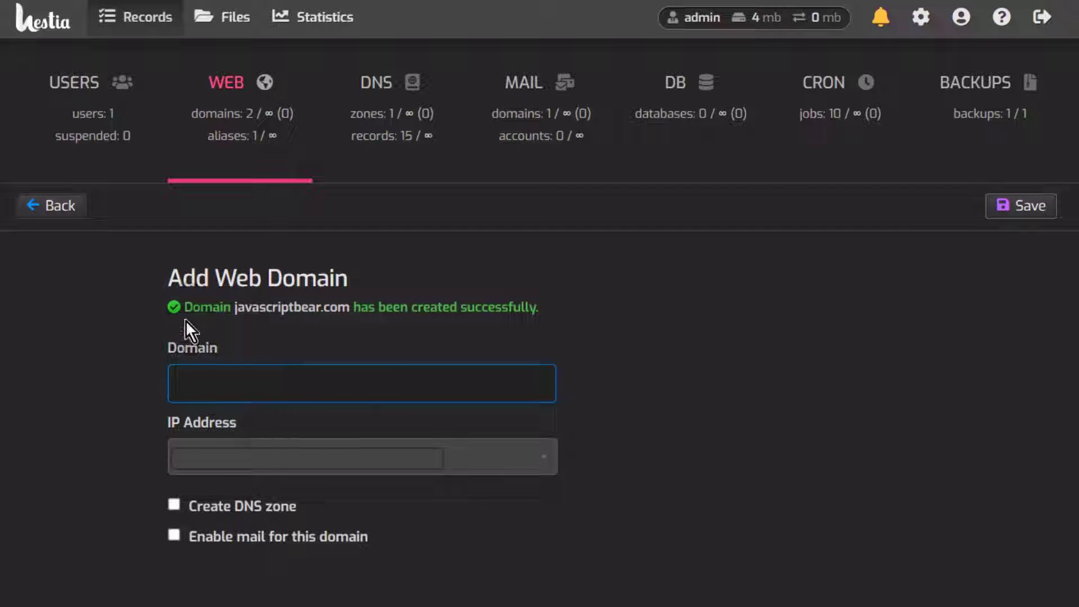
Check the domain-created success message, then return to the web domains list
left_click_drag(182, 308, 355, 312)
left_click(663, 335)
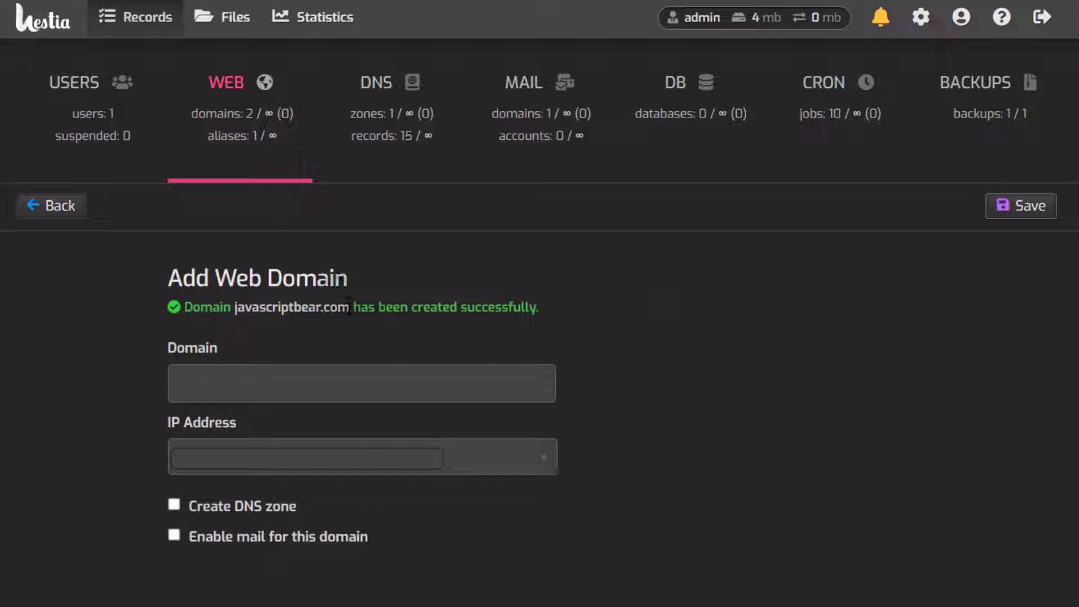
mouse_move(216, 120)
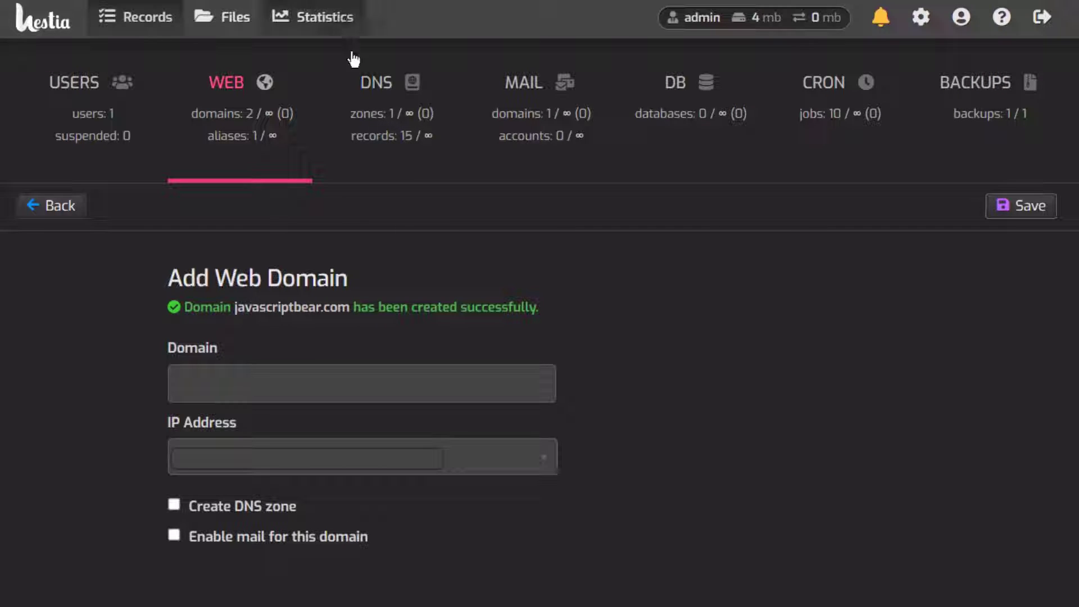
left_click(233, 90)
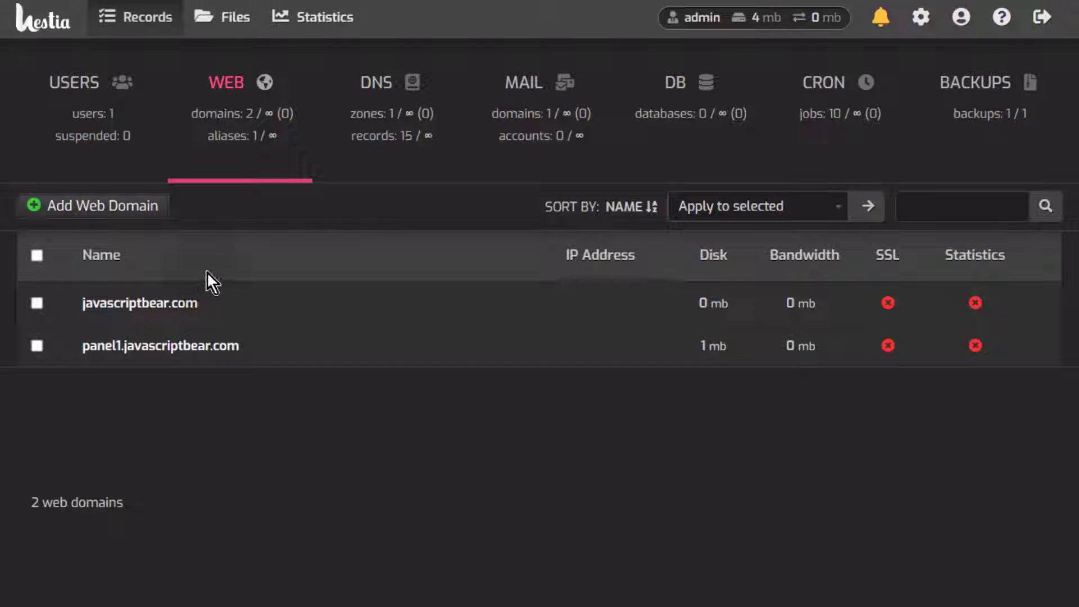
Open javascriptbear.com from the web domains list in Edit Web Domain
mouse_move(471, 306)
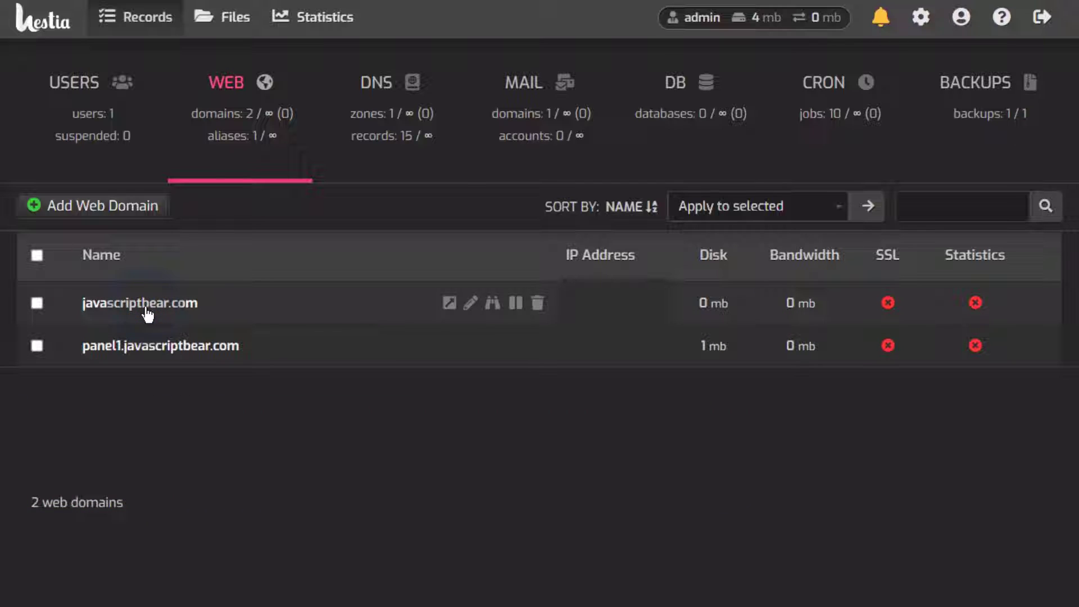
left_click(147, 309)
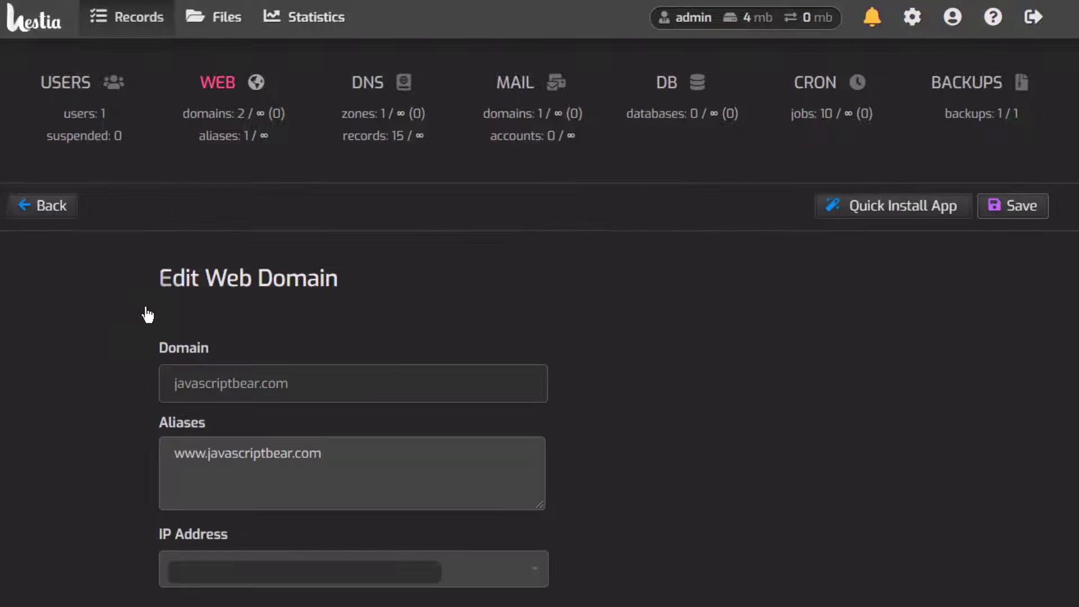
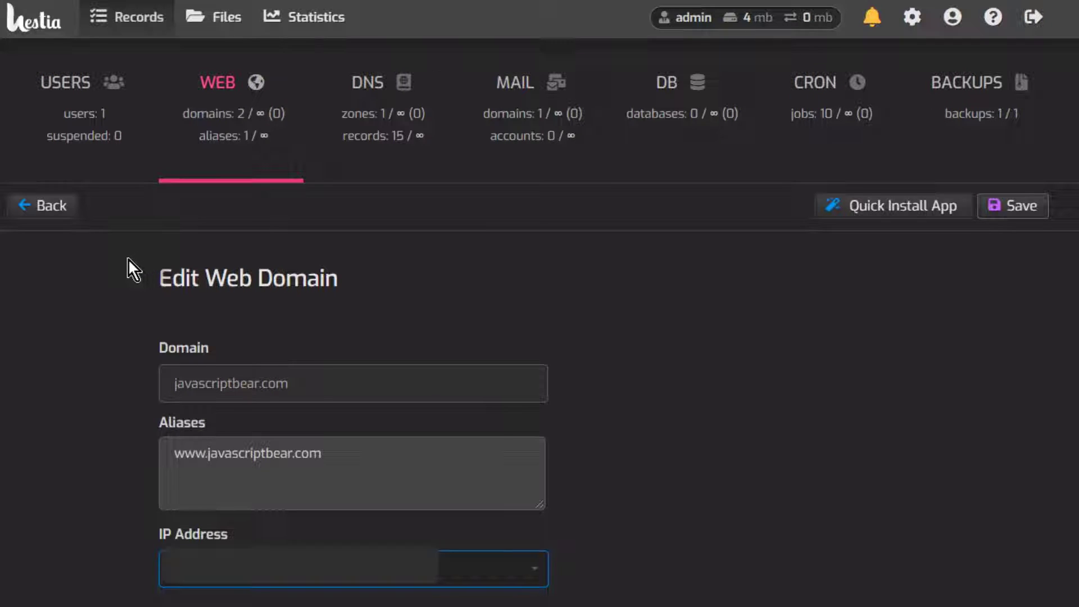
Set web statistics to awstats and redirect visitors to javascriptbear.com
scroll(129, 402, "down", 1)
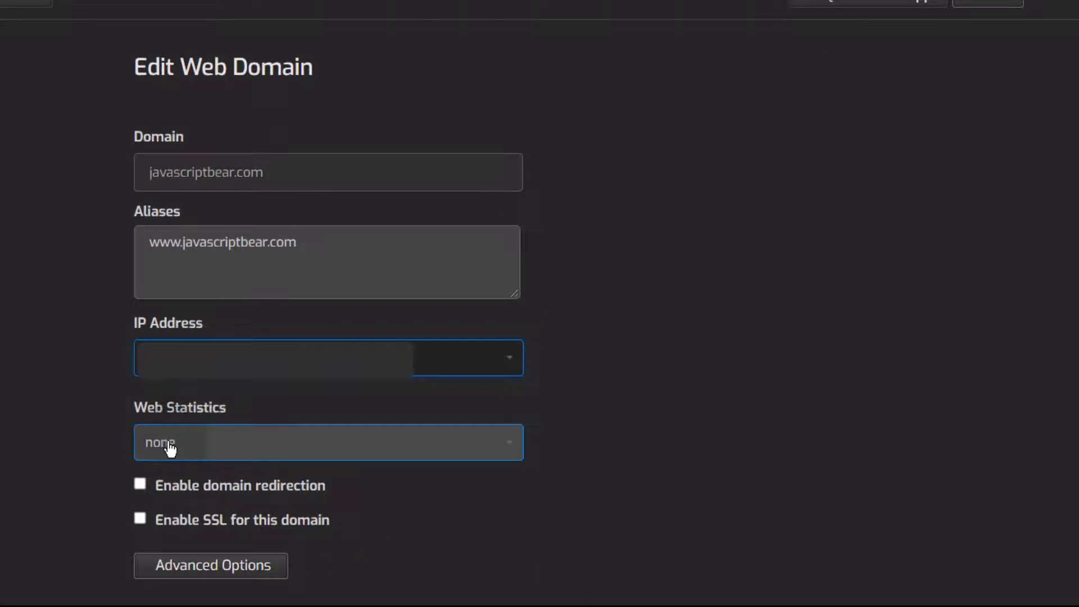
left_click(217, 449)
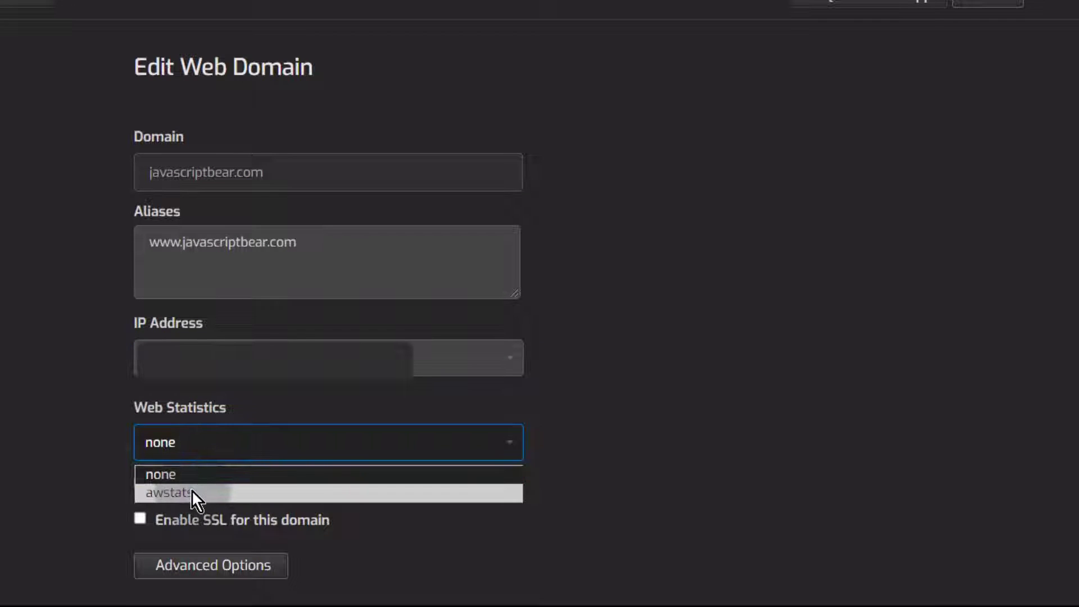
left_click(228, 493)
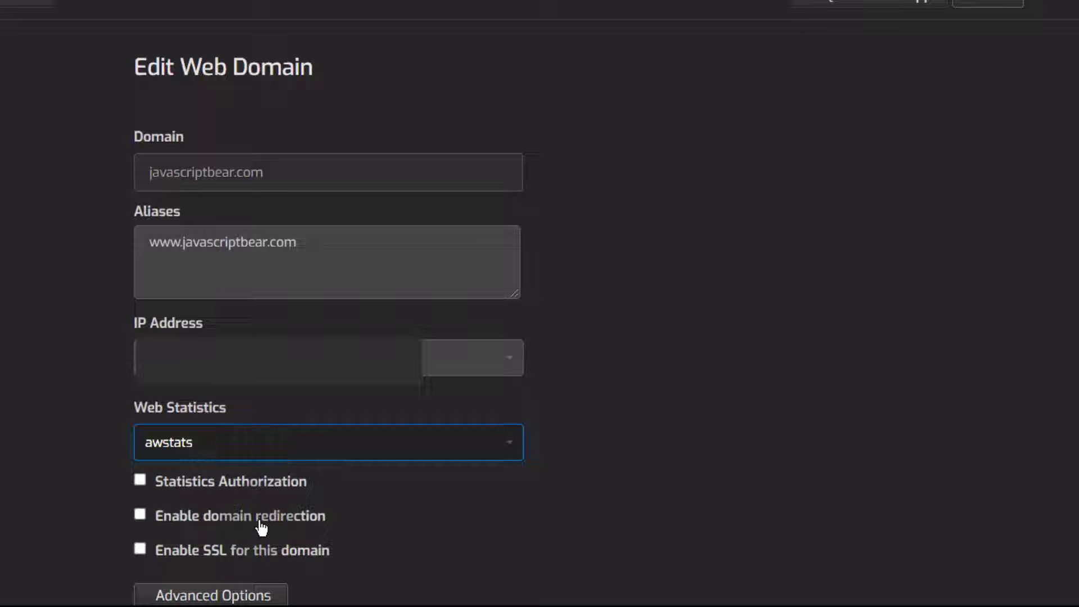
left_click(140, 515)
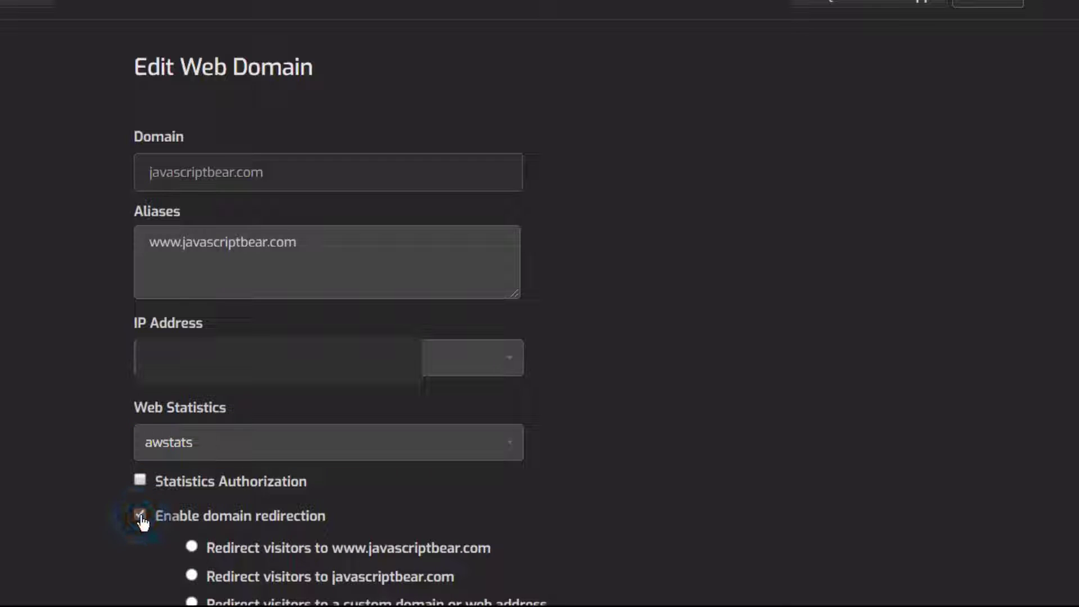
scroll(340, 508, "down", 2)
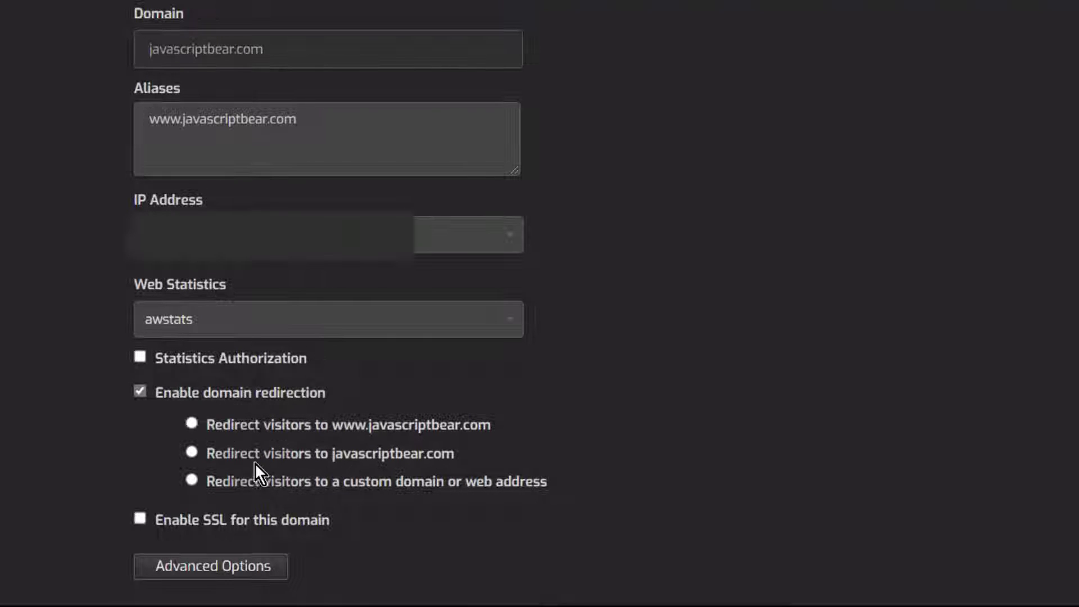
left_click(192, 452)
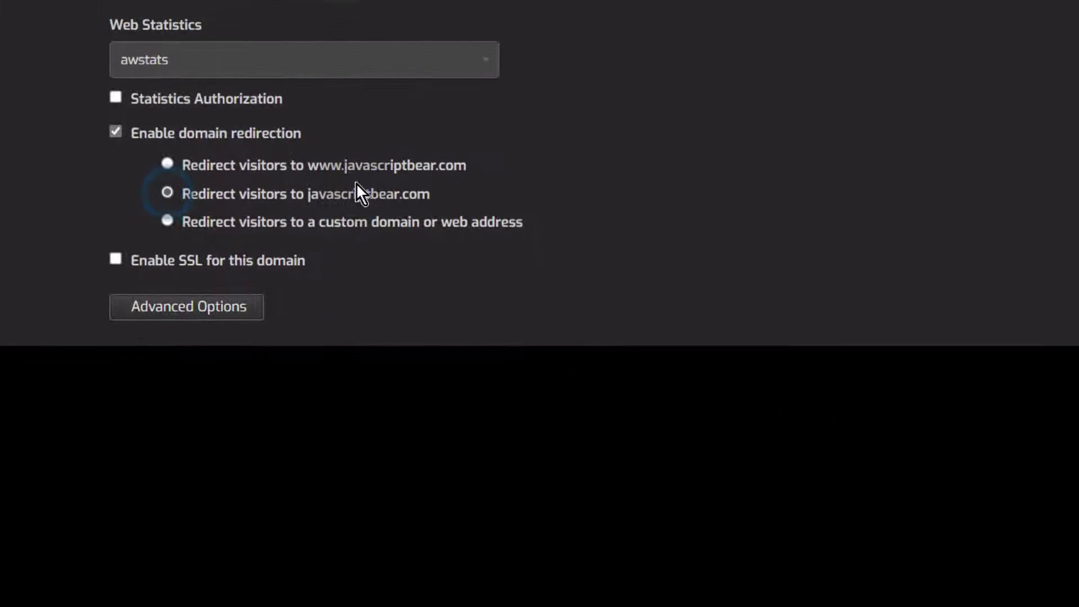
Enable SSL with Let's Encrypt, automatic HTTPS redirection and HSTS
left_click(116, 259)
scroll(375, 194, "down", 4)
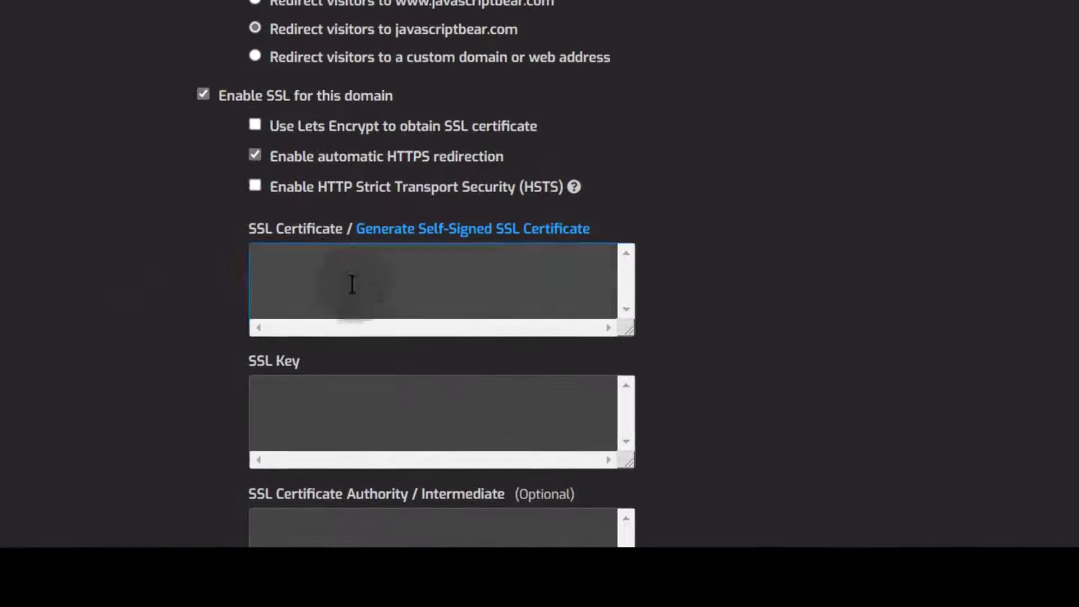
left_click(167, 45)
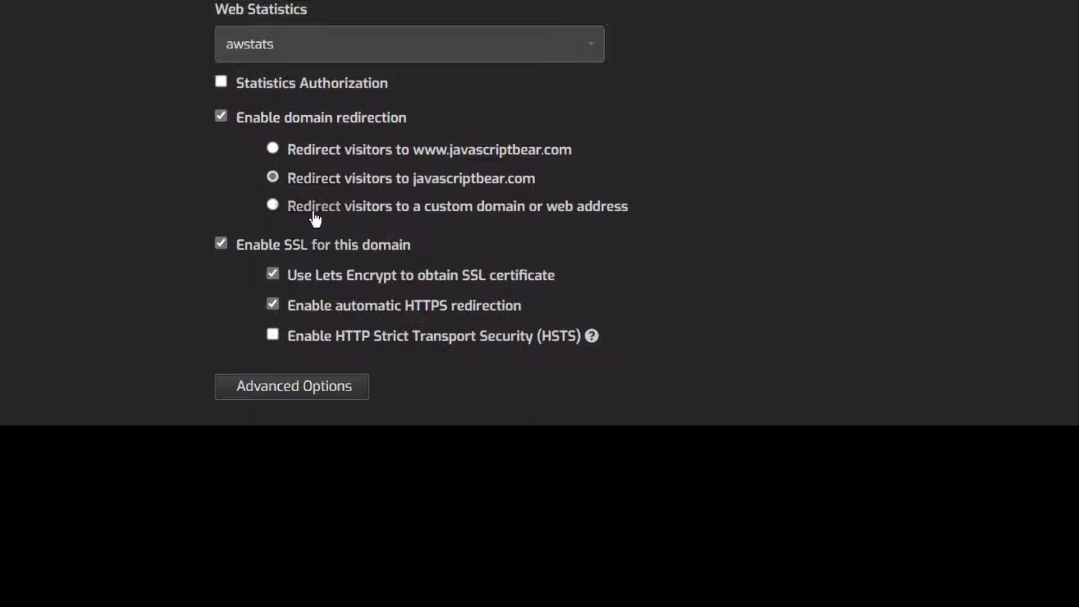
left_click(273, 304)
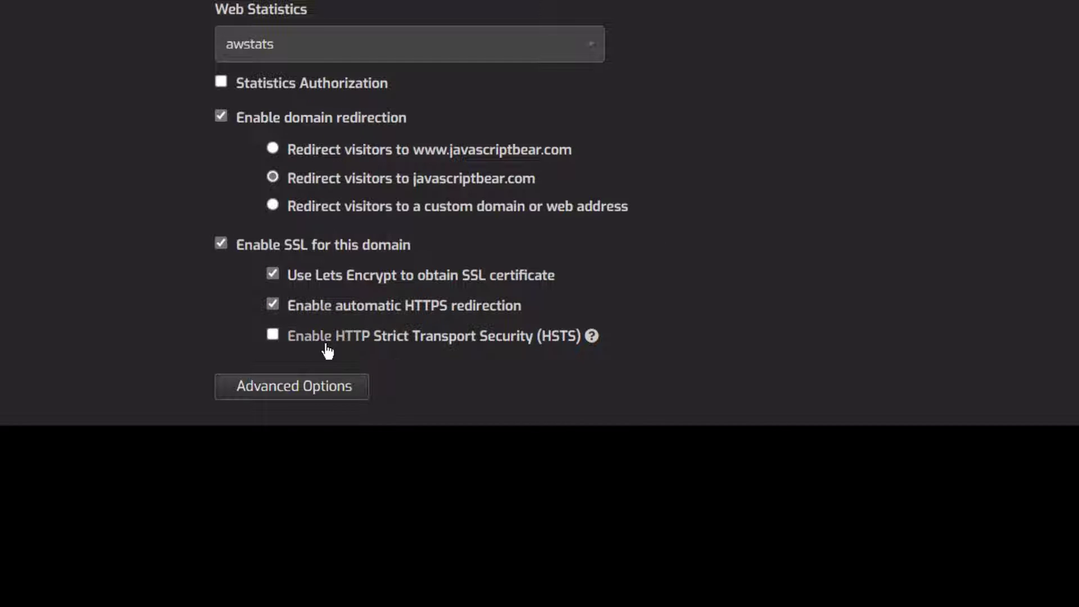
left_click(273, 338)
left_click(301, 396)
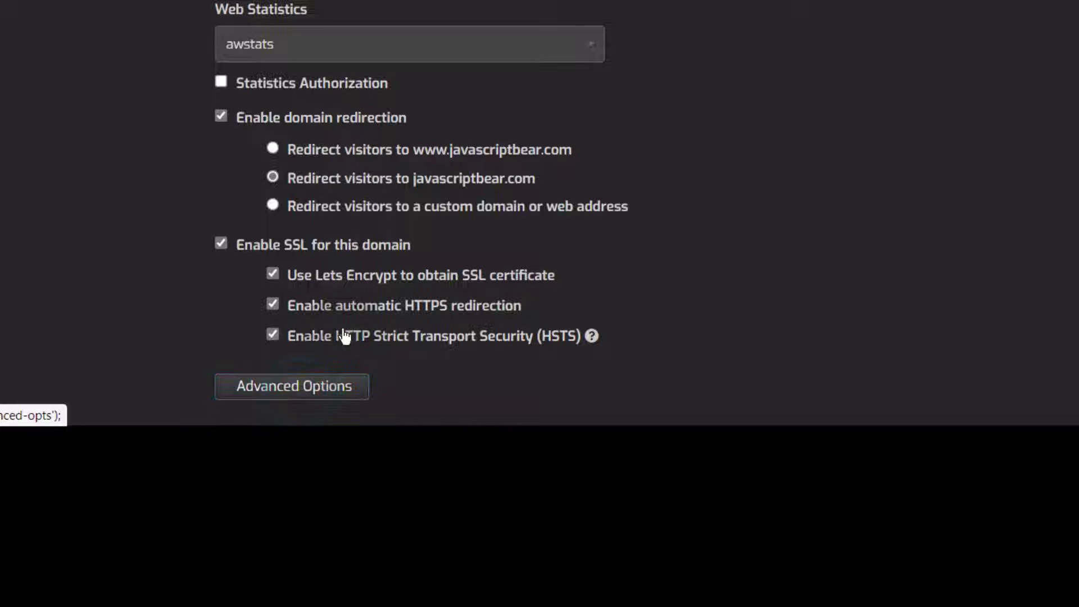
scroll(396, 293, "down", 4)
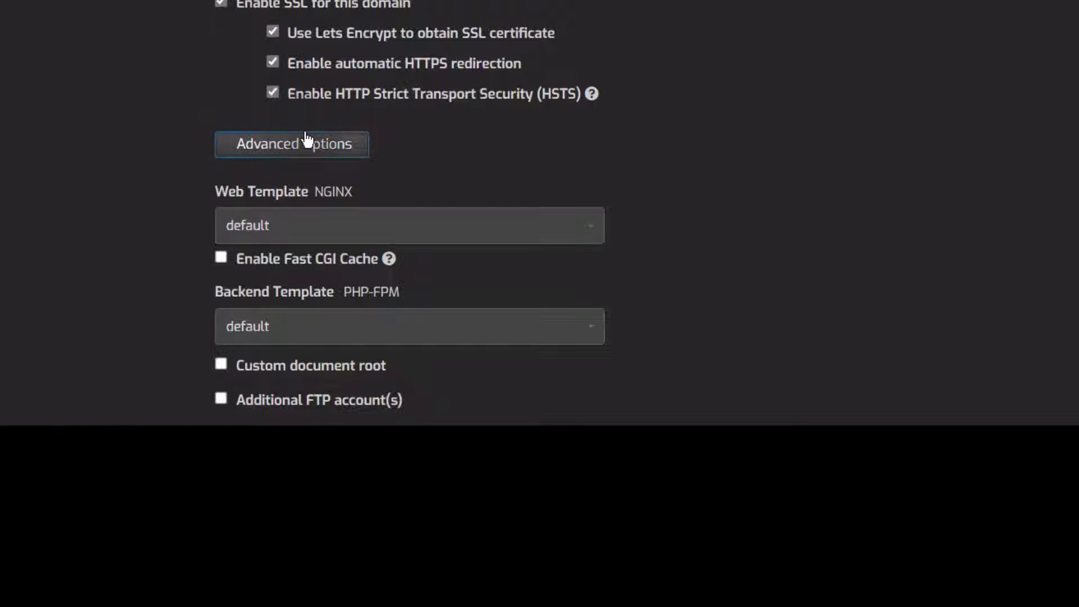
Choose the wordpress web template and enable Fast CGI caching with a 2m duration
left_click(477, 228)
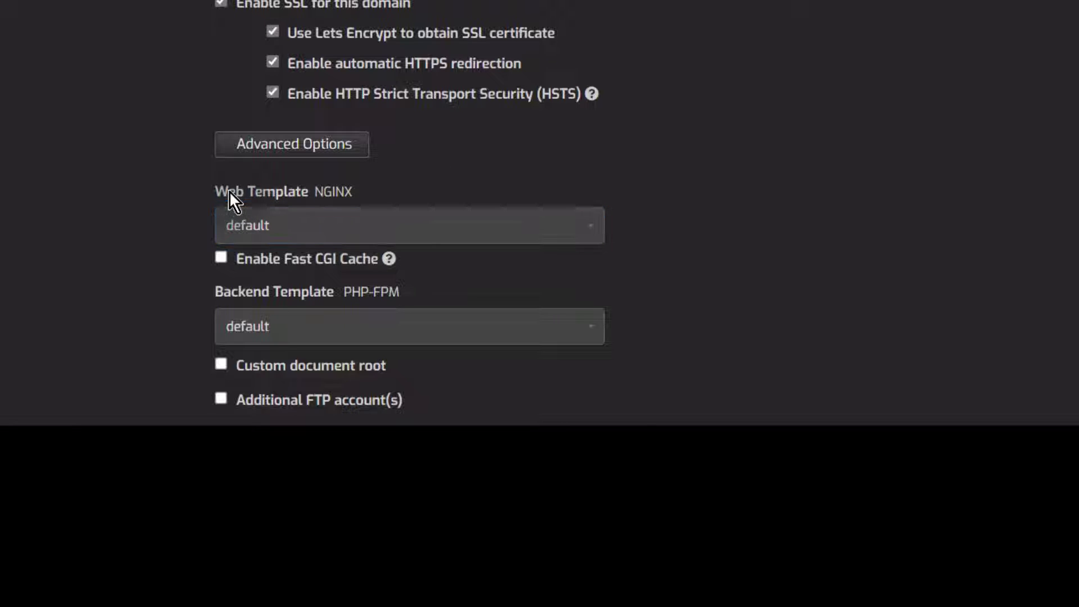
left_click(286, 226)
scroll(286, 143, "down", 1)
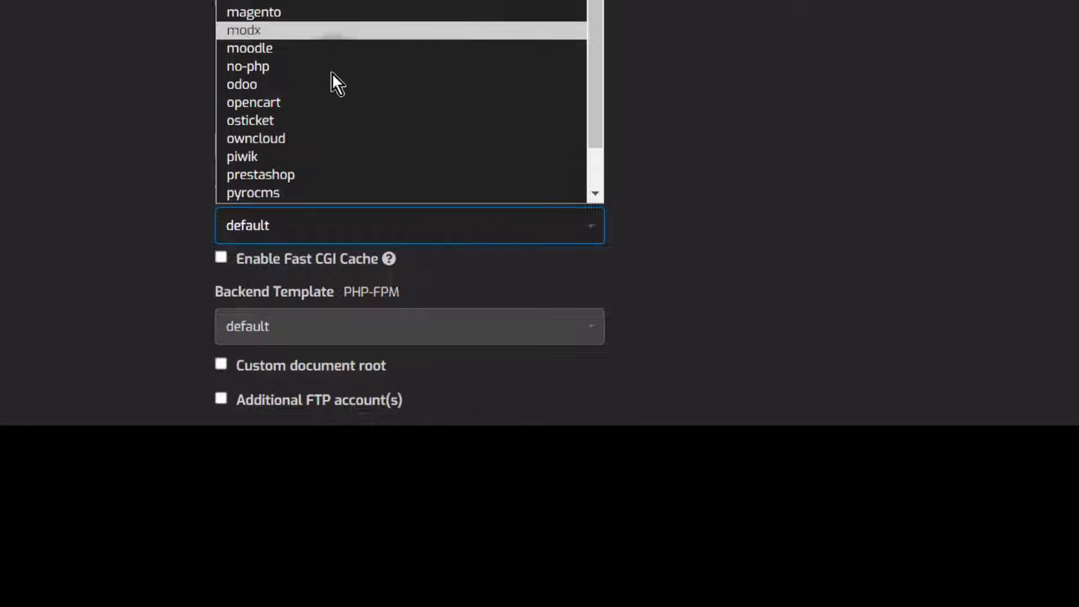
scroll(337, 143, "down", 1)
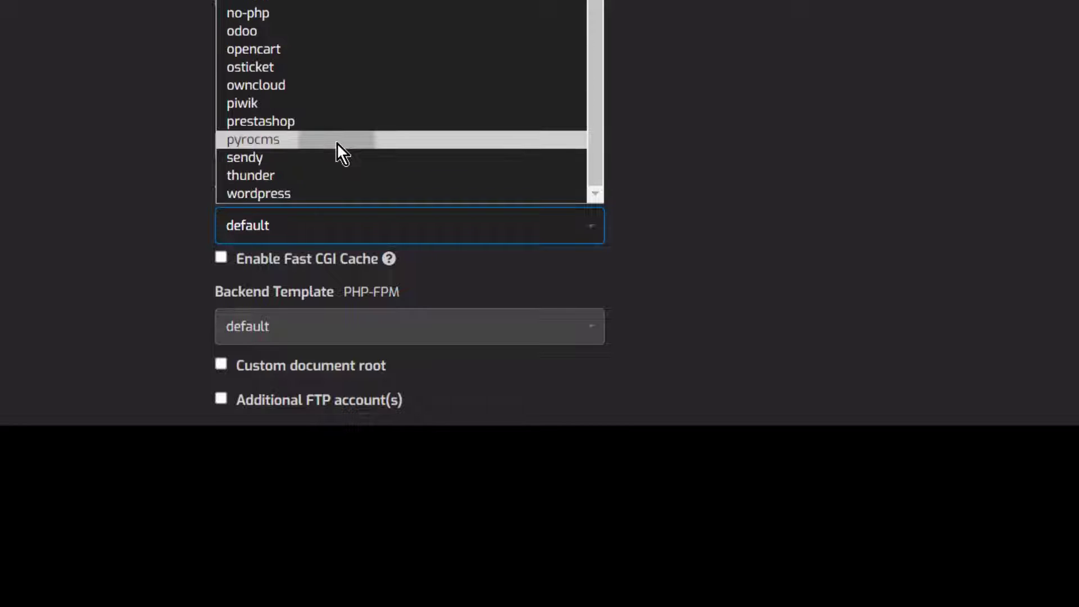
left_click(288, 194)
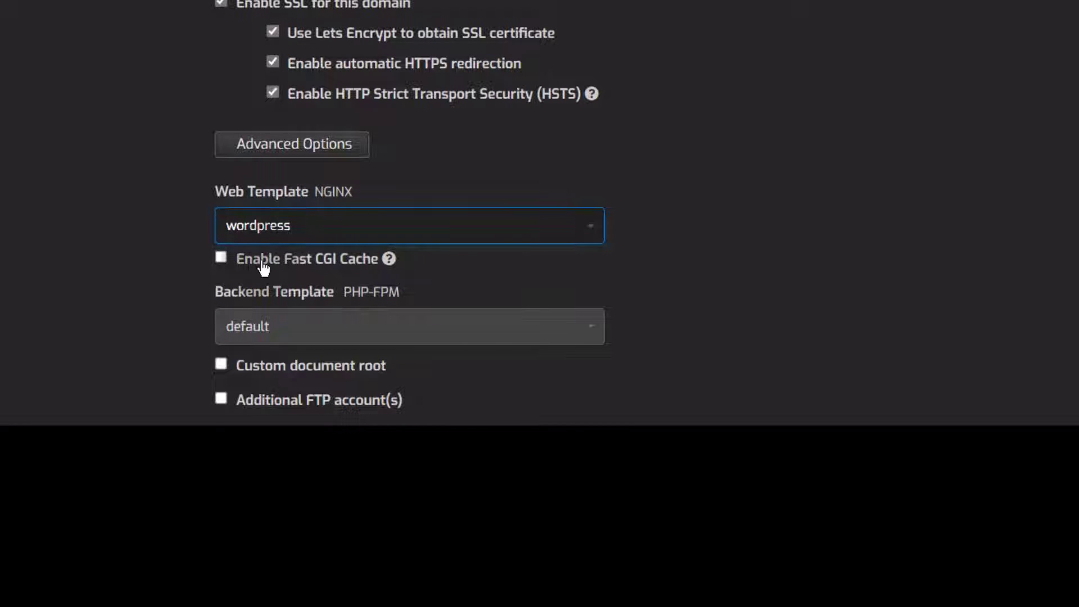
left_click(221, 260)
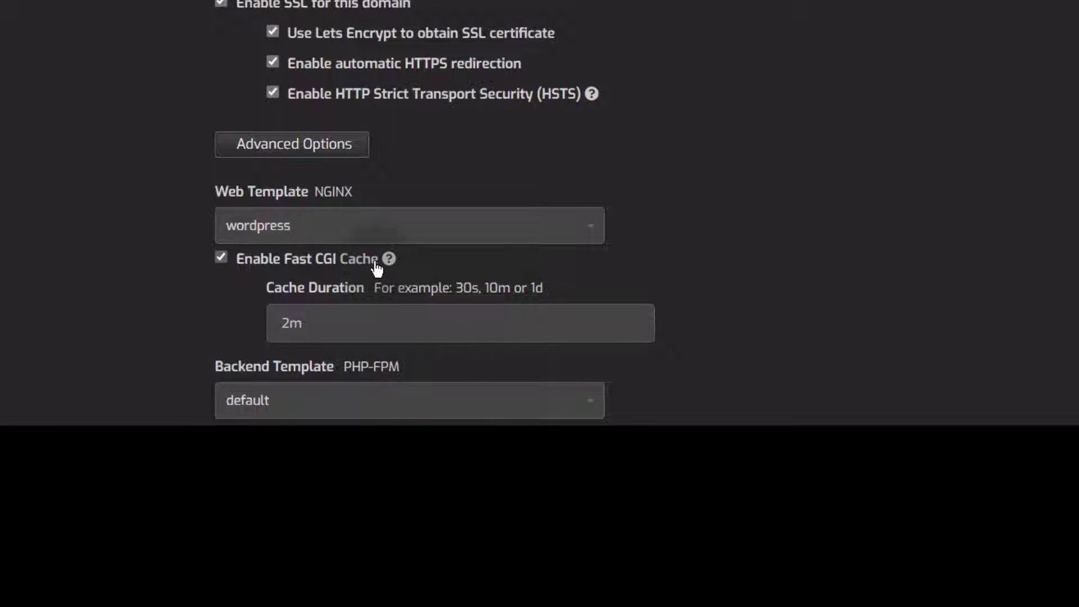
left_click(308, 322)
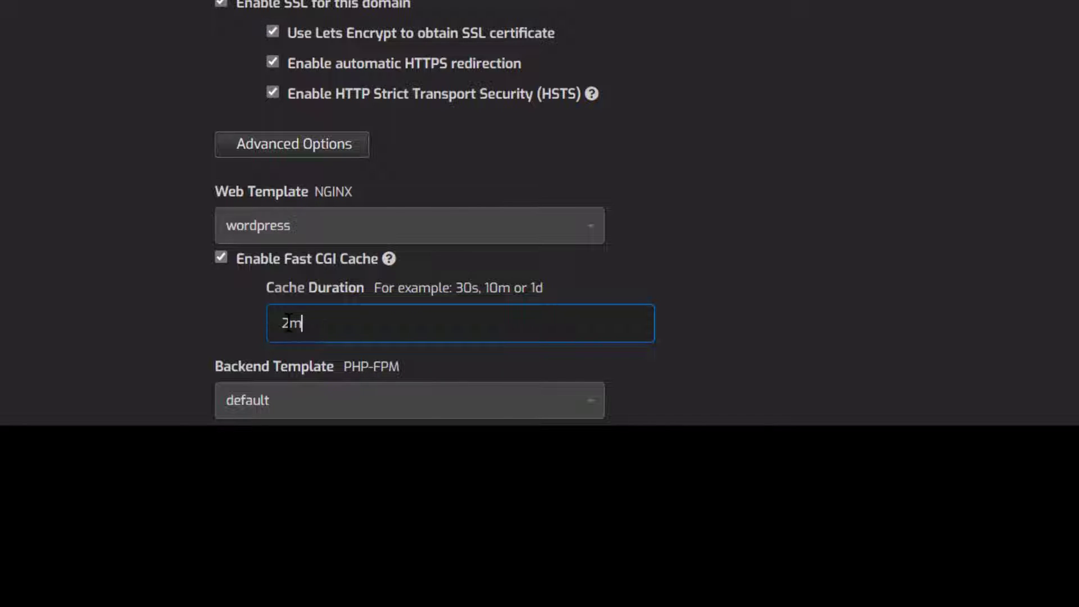
left_click(308, 322)
double_click(294, 318)
left_click(212, 306)
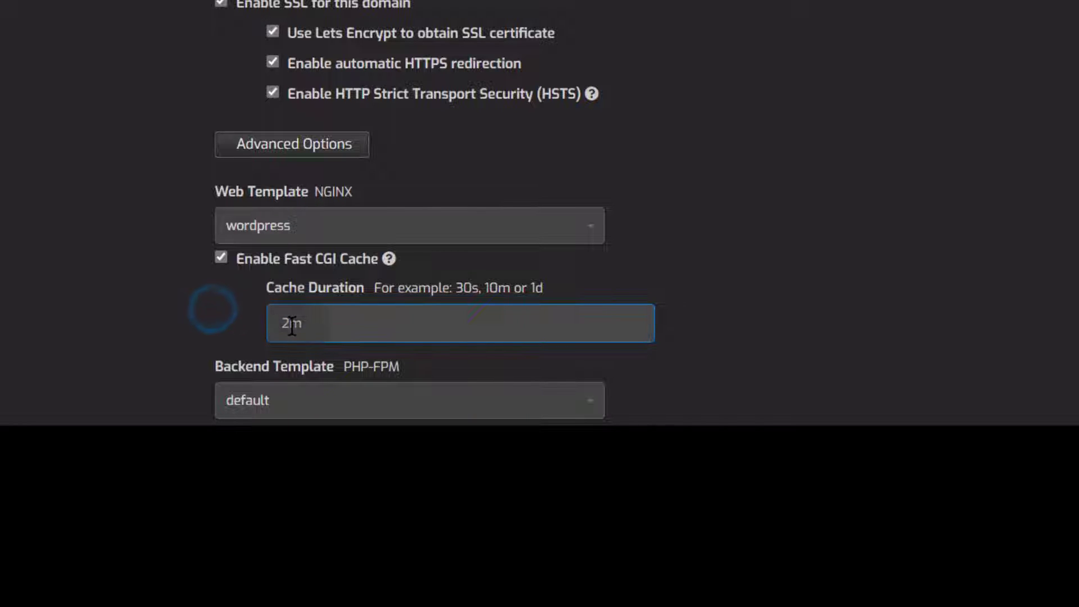
scroll(628, 245, "down", 2)
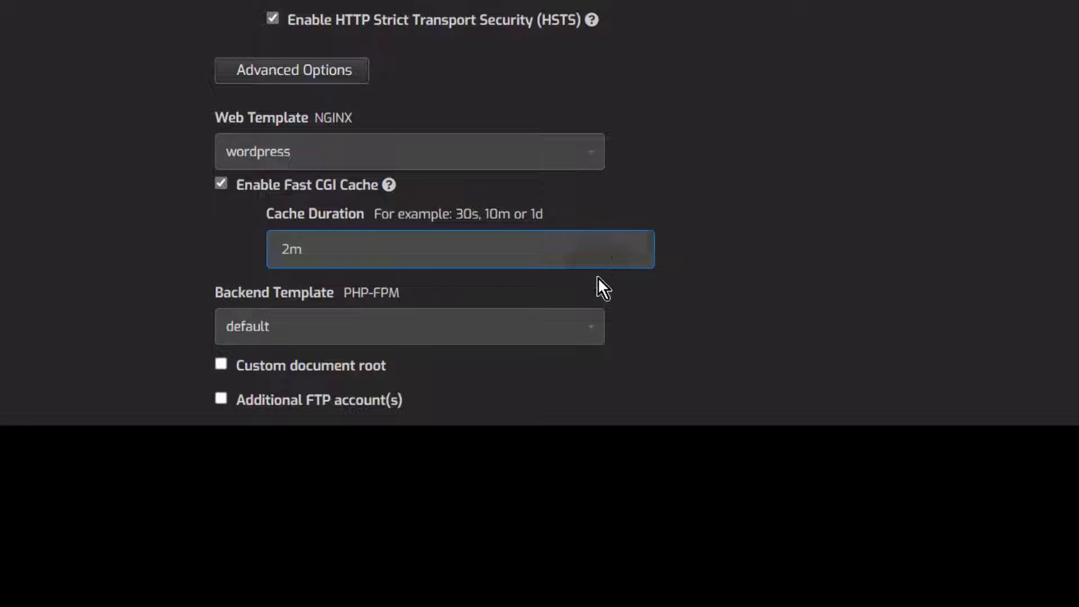
left_click(363, 313)
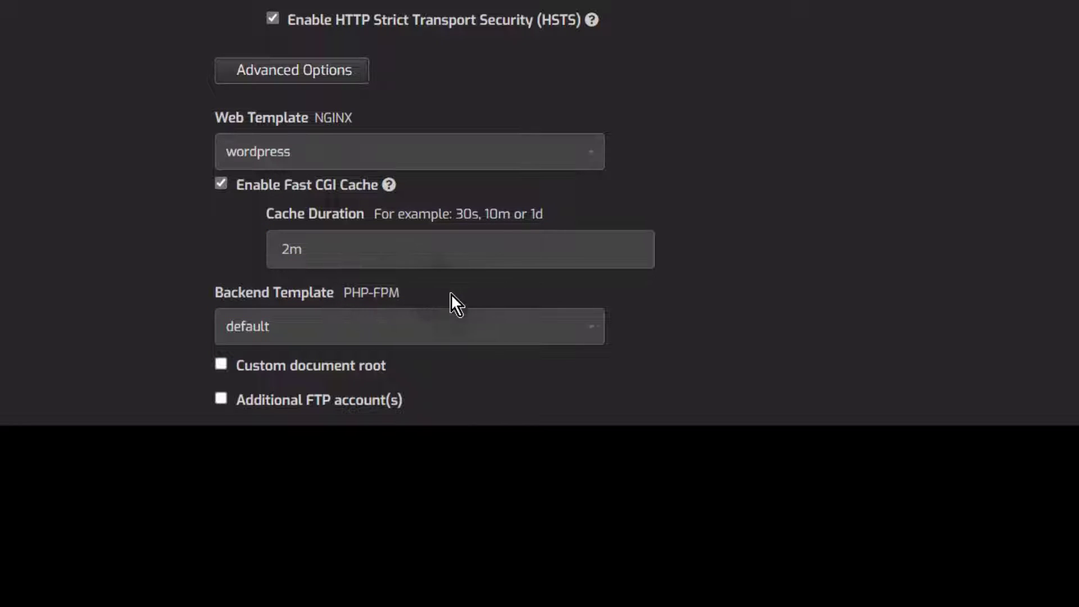
Set the backend template to PHP-8_0, leaving custom document root turned off
left_click(303, 336)
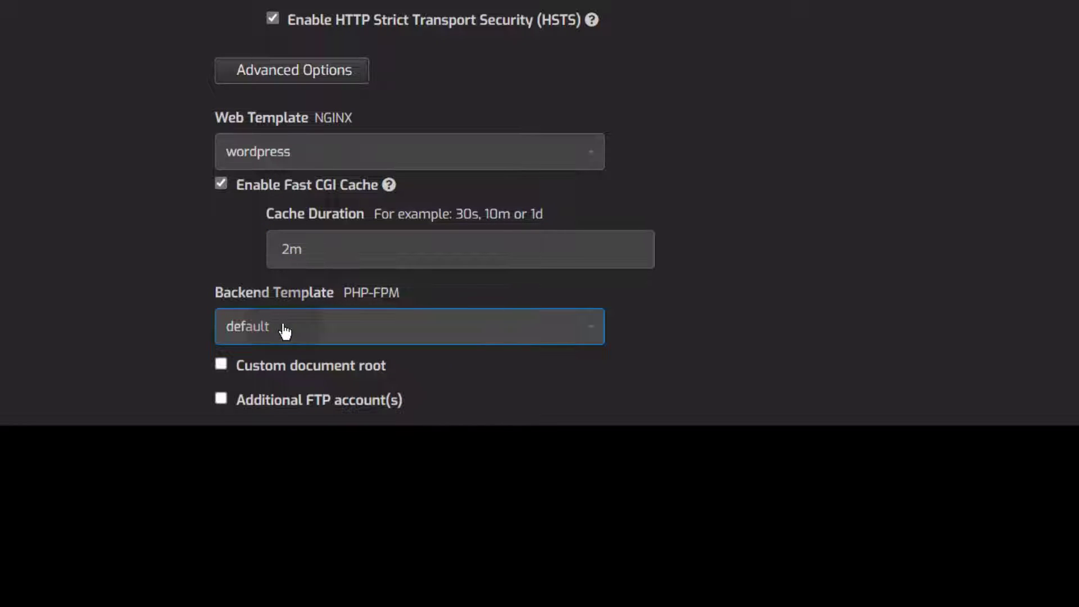
left_click(285, 332)
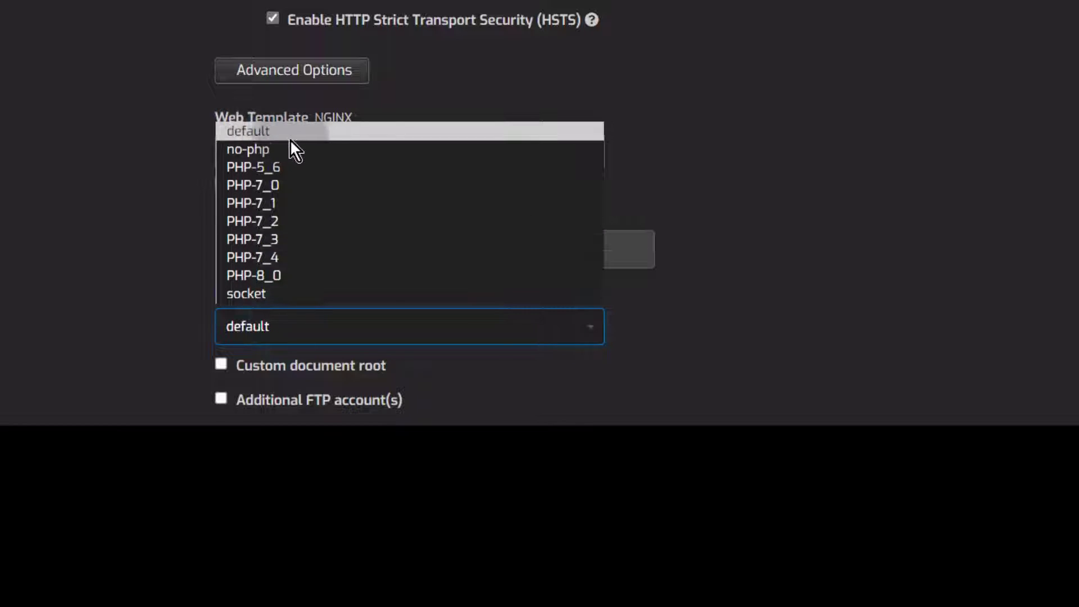
left_click(265, 276)
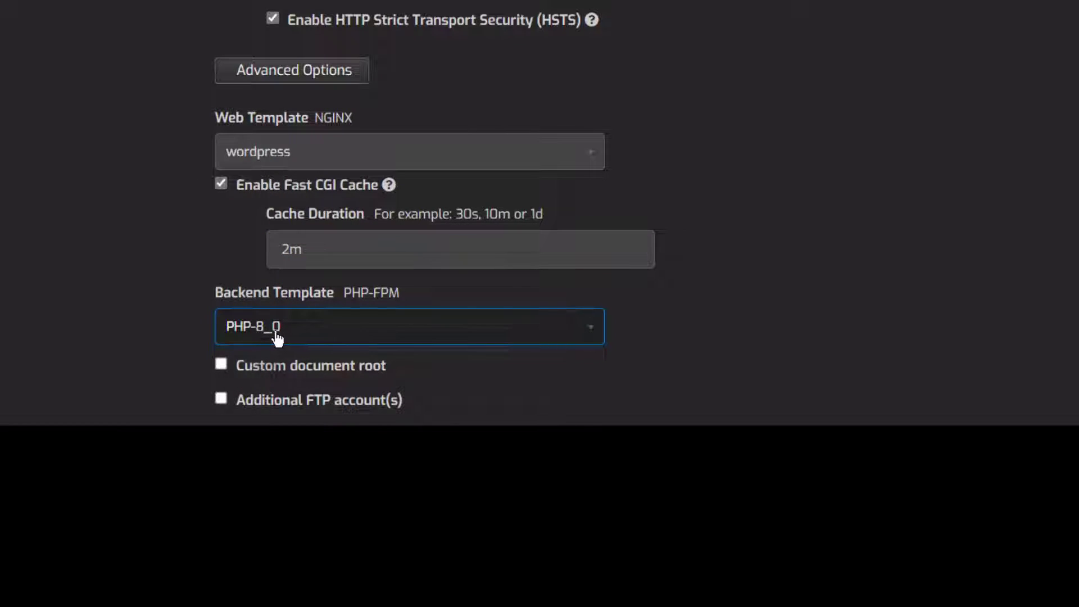
left_click(645, 318)
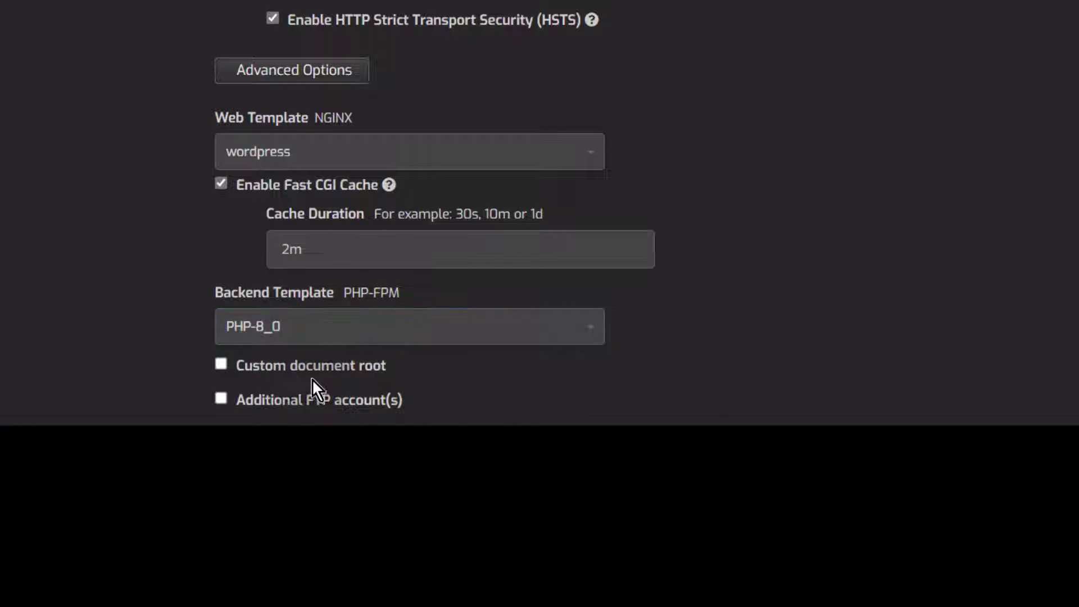
left_click(221, 365)
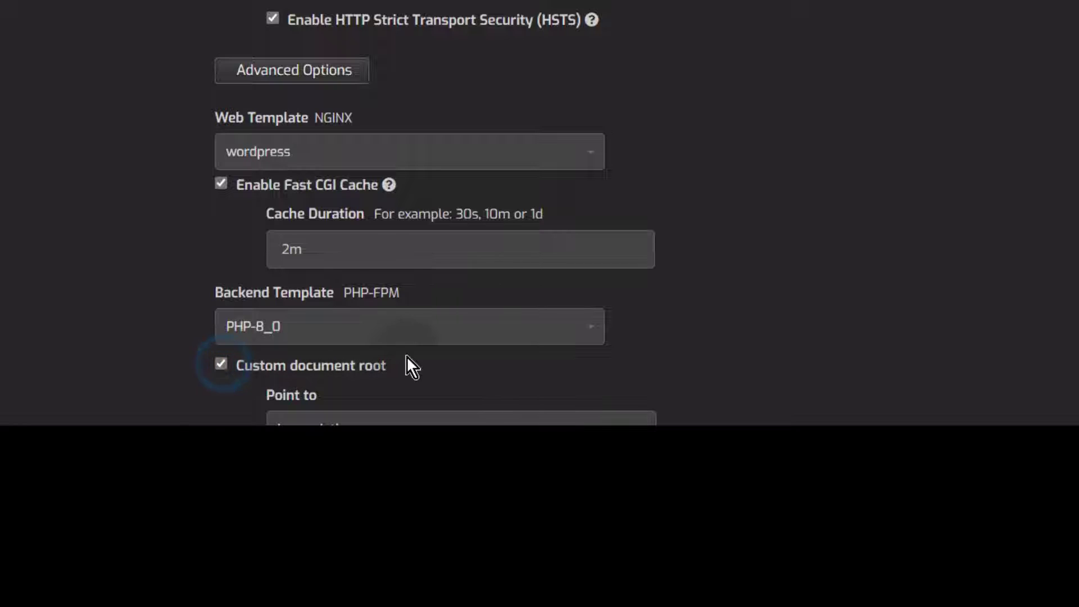
scroll(410, 356, "down", 3)
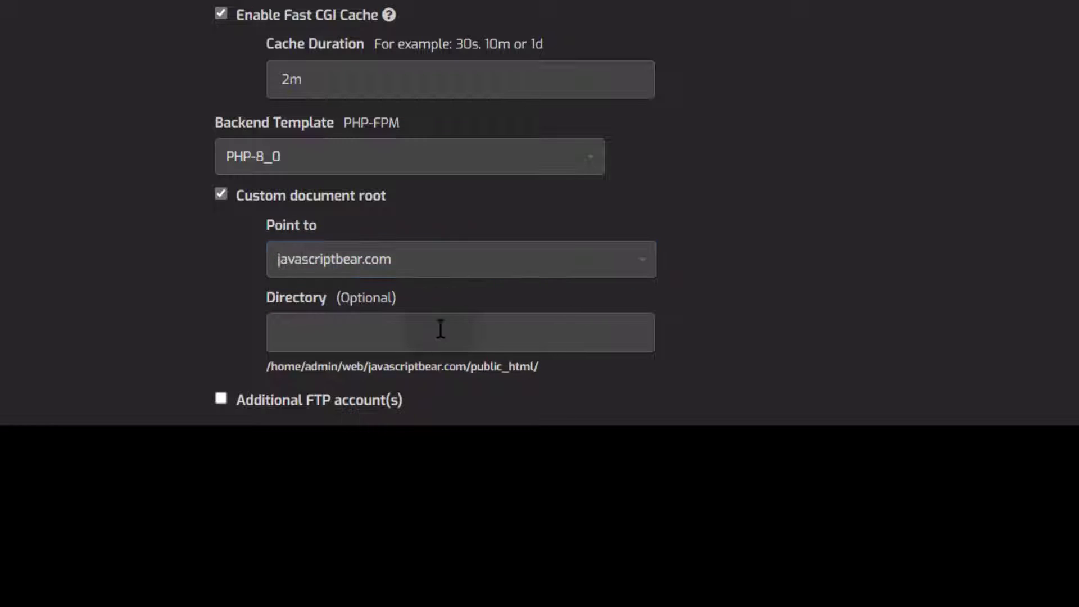
left_click(274, 328)
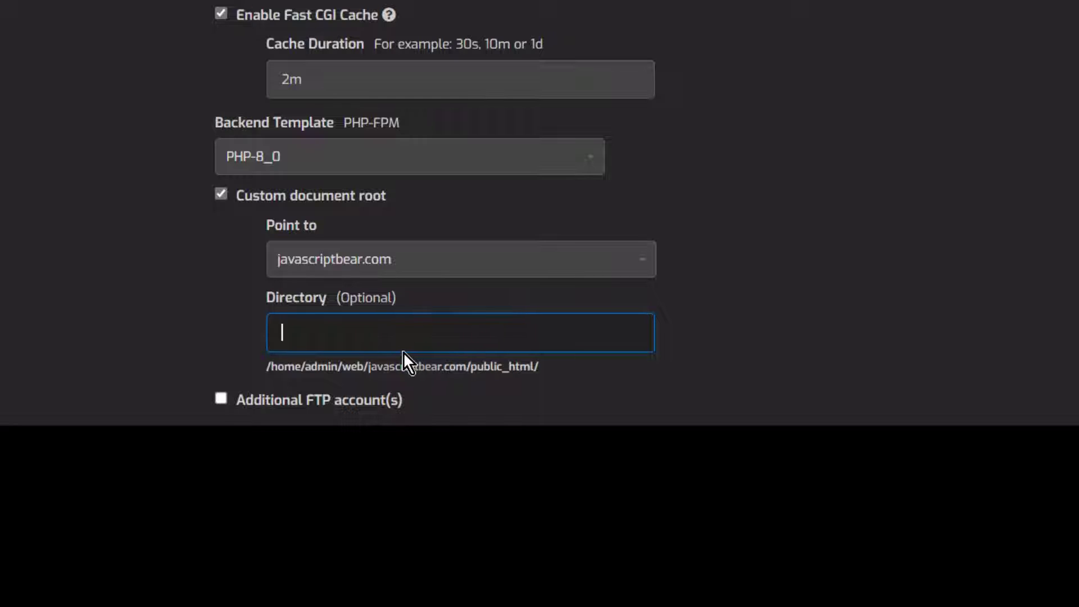
left_click(221, 197)
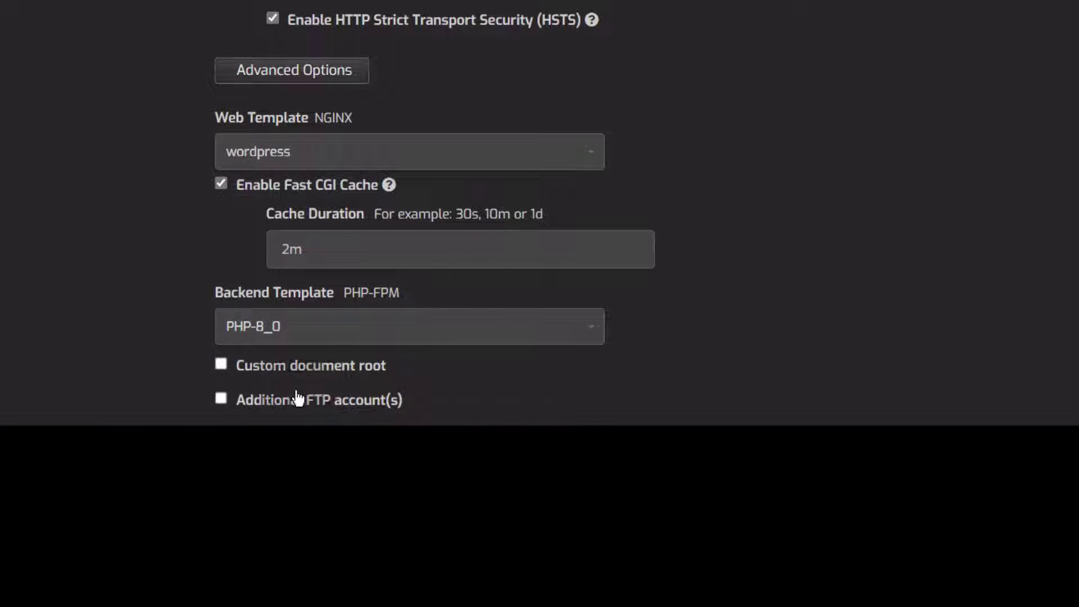
Add an additional FTP account and go through its username, password and path fields
left_click(221, 400)
scroll(427, 315, "down", 5)
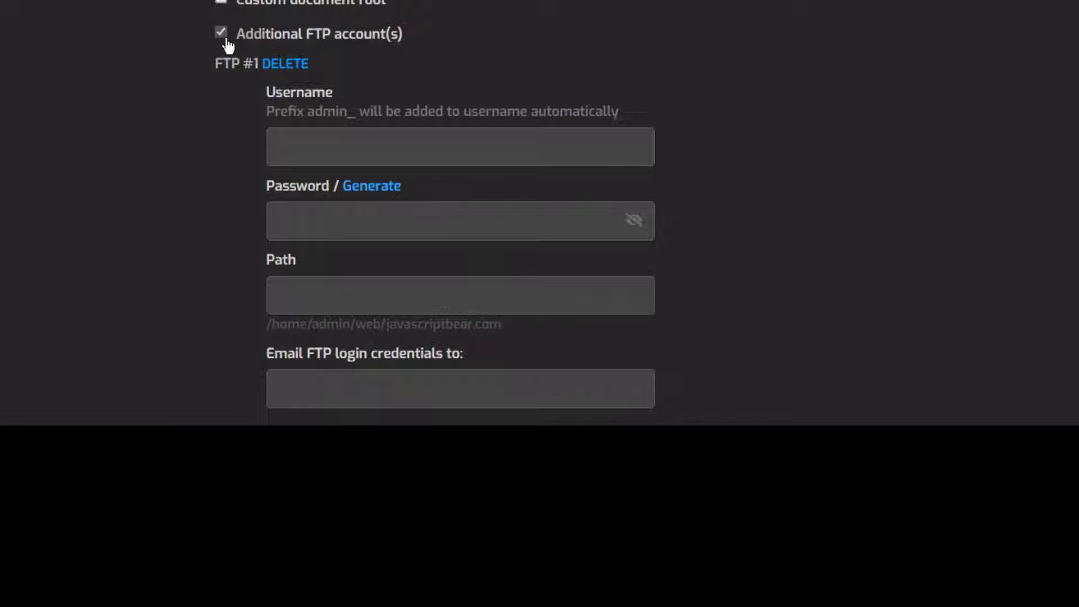
left_click(343, 151)
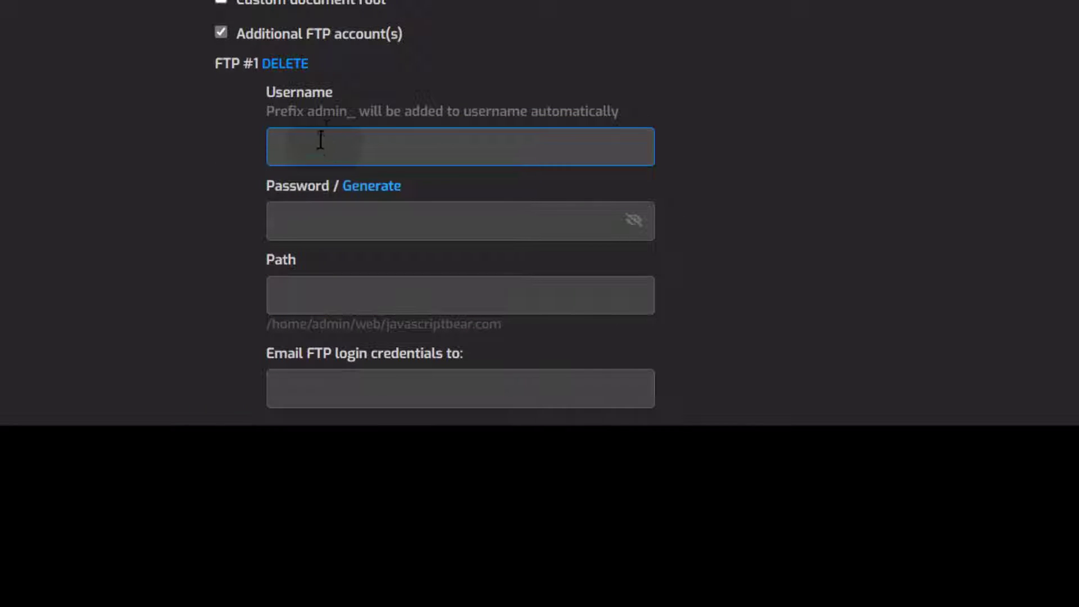
left_click(320, 226)
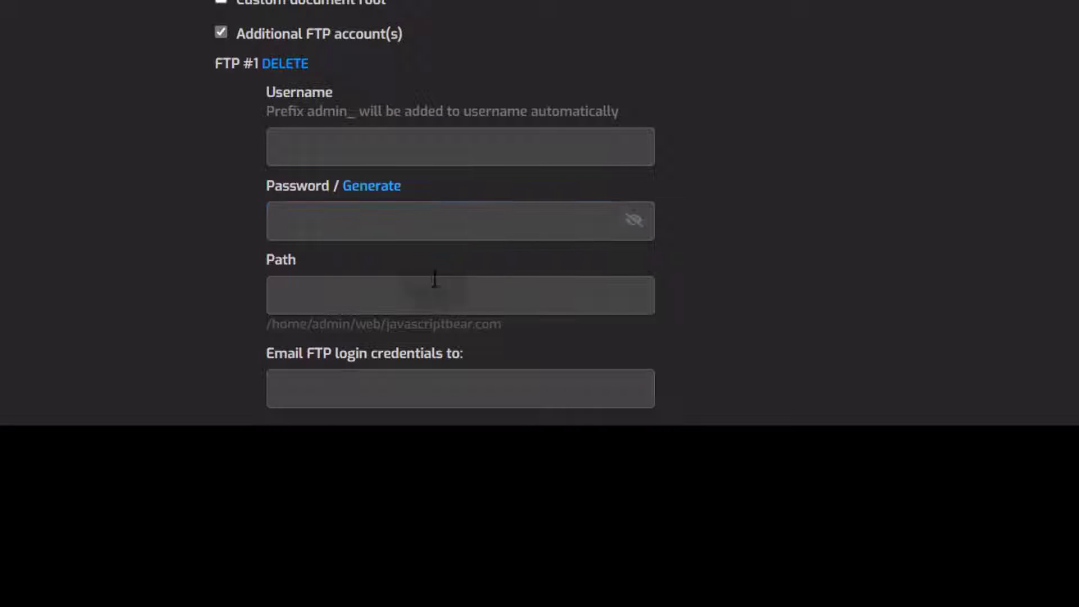
scroll(274, 314, "down", 1)
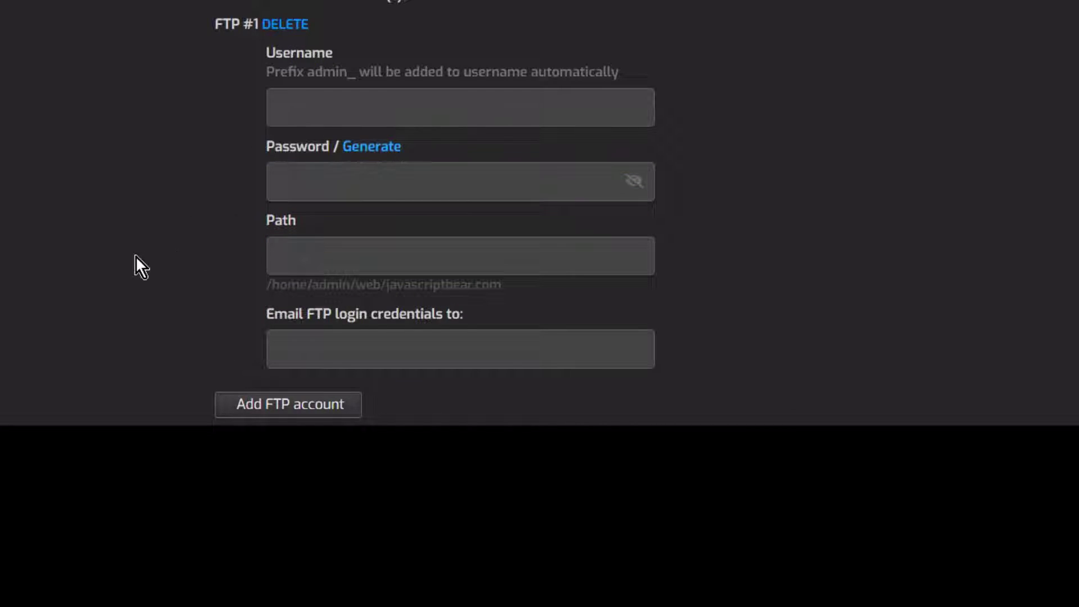
left_click(478, 194)
left_click(363, 264)
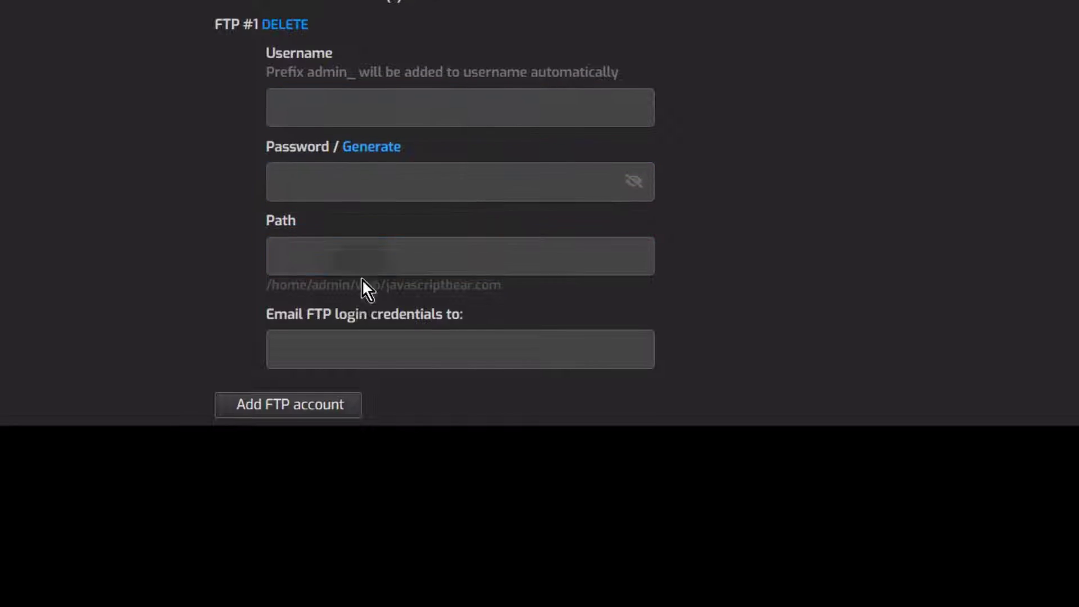
scroll(577, 350, "up", 10)
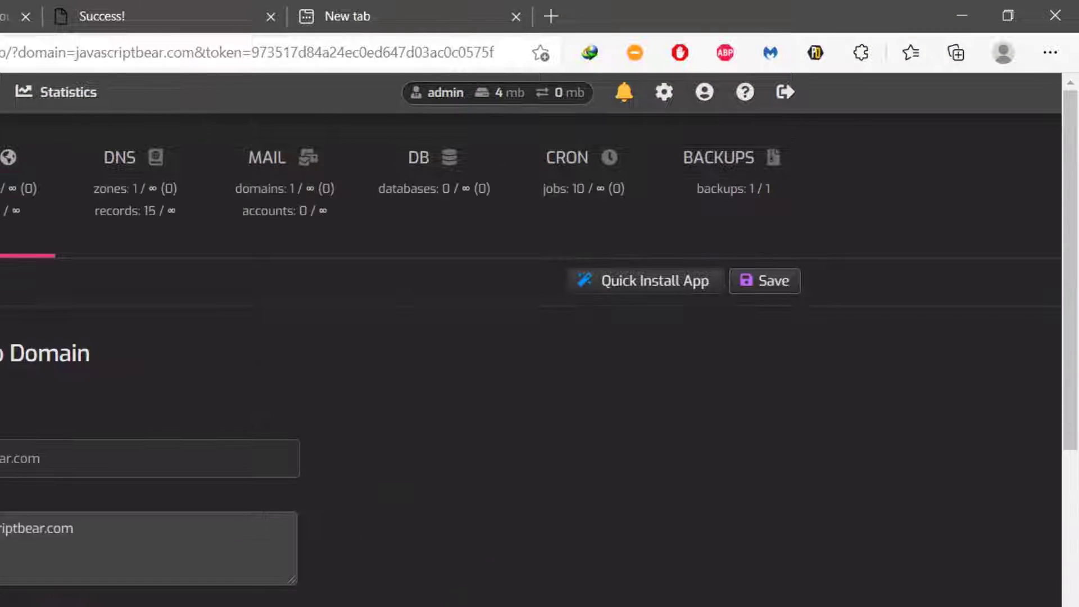
scroll(528, 365, "down", 5)
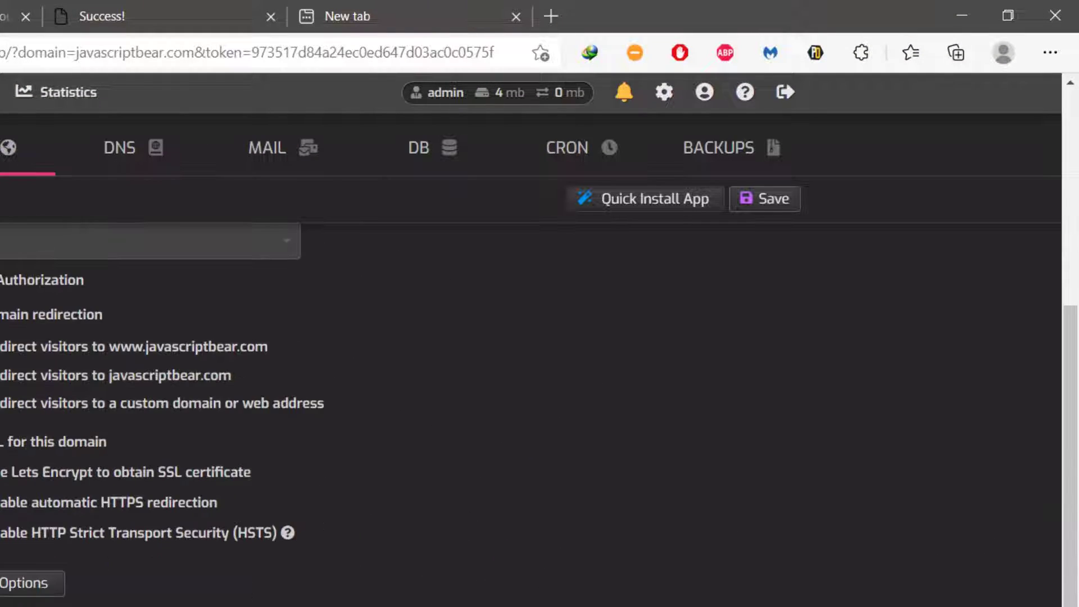
scroll(453, 547, "down", 4)
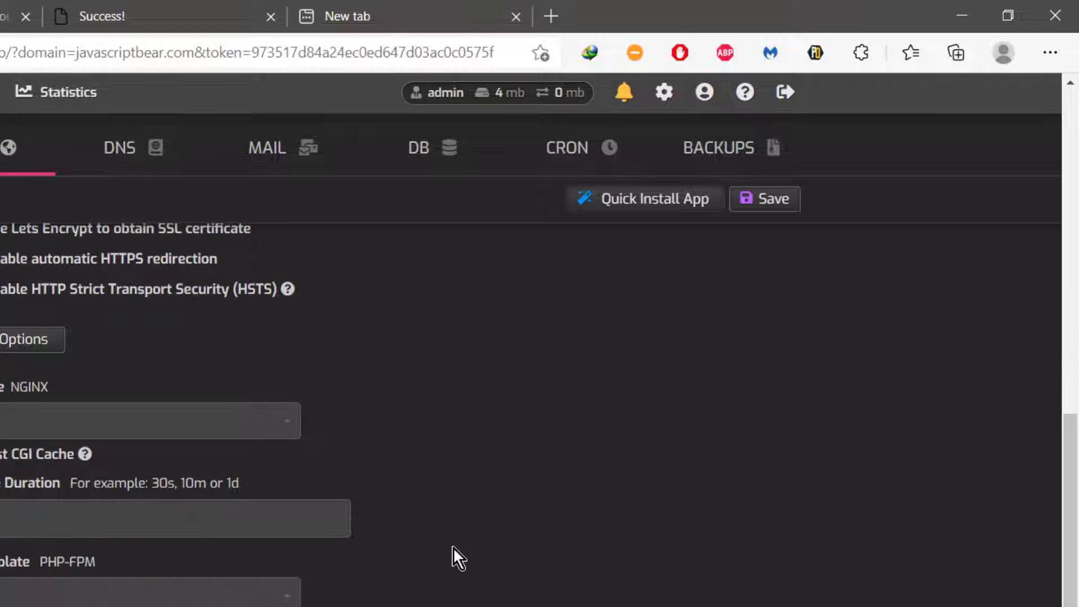
Save the javascriptbear.com domain settings, then go to the Success! page tab
left_click(770, 210)
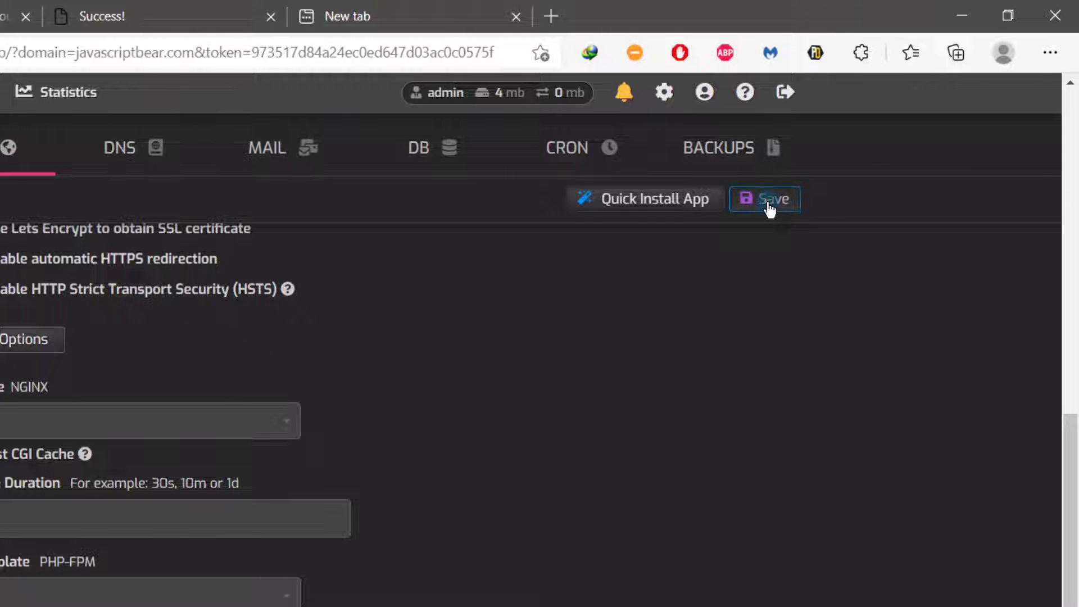
scroll(140, 431, "down", 2)
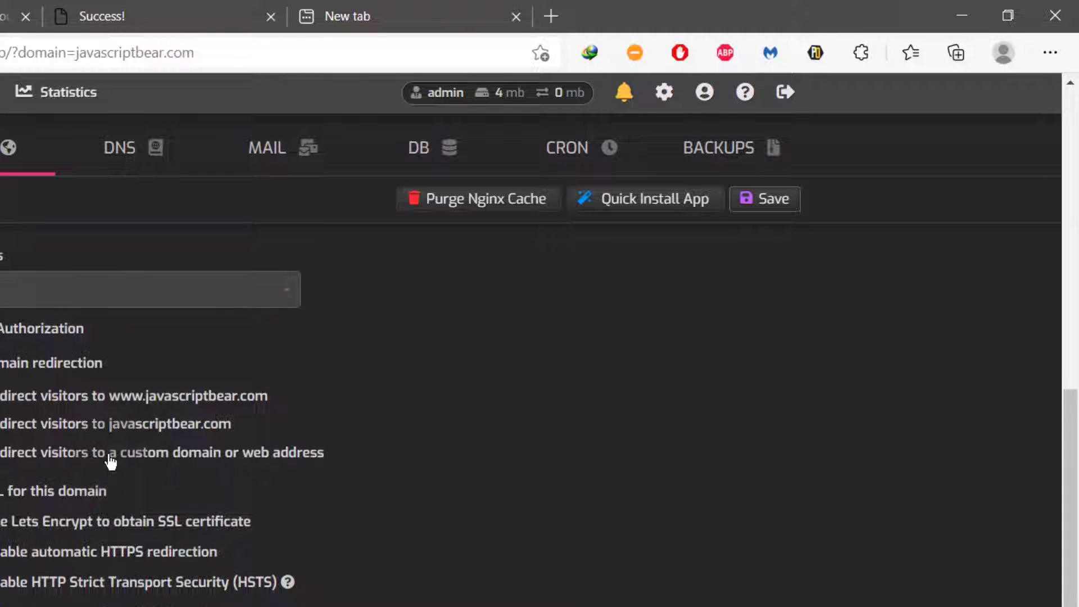
scroll(60, 506, "up", 10)
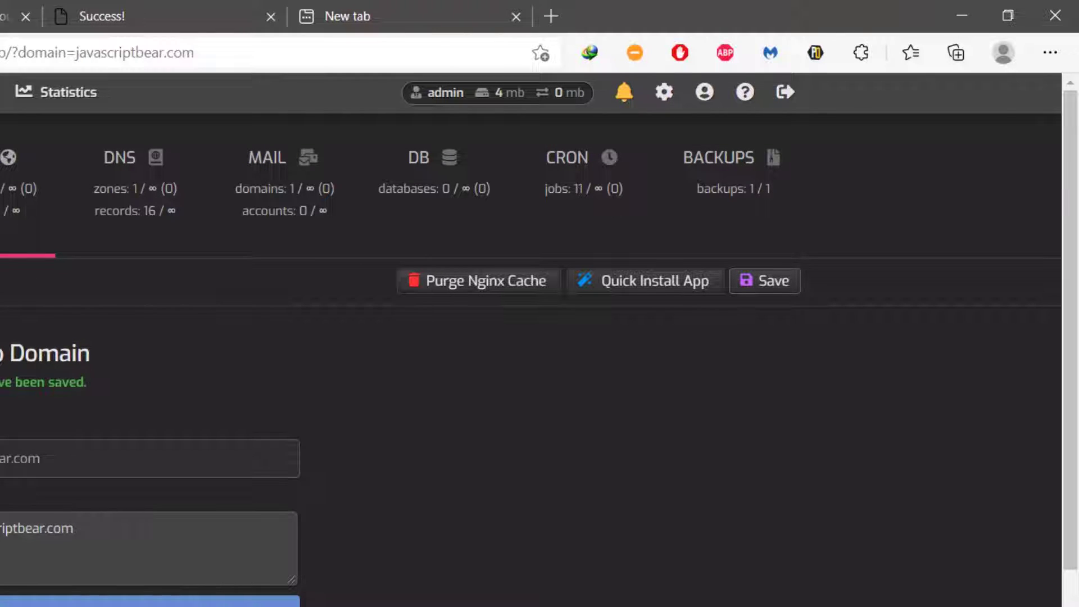
left_click(101, 16)
Reload javascriptbear.com and confirm it now loads over https with the under-construction page
left_click(236, 9)
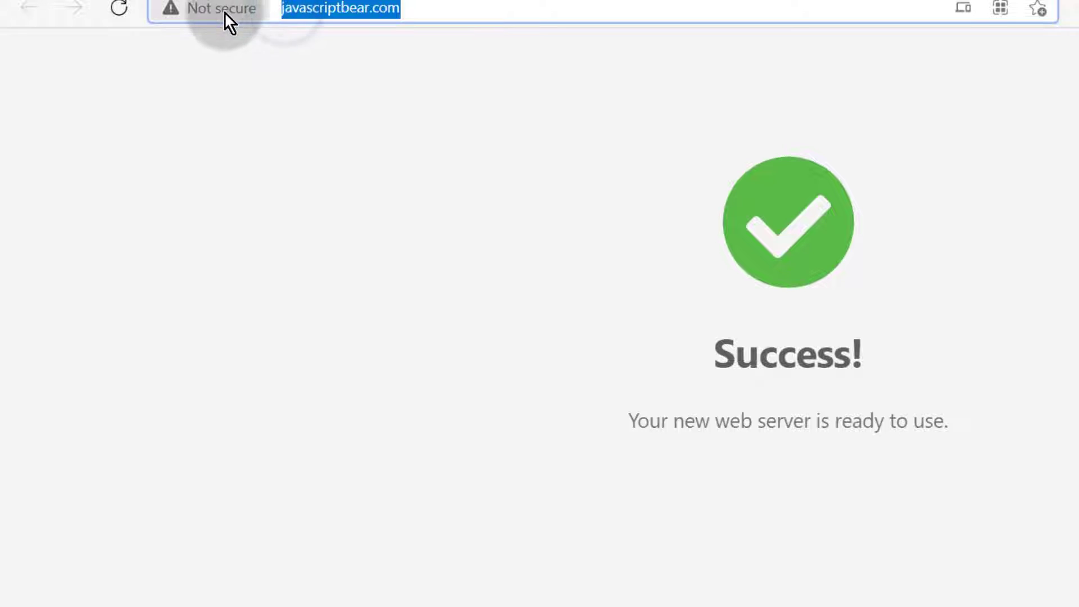
left_click(119, 9)
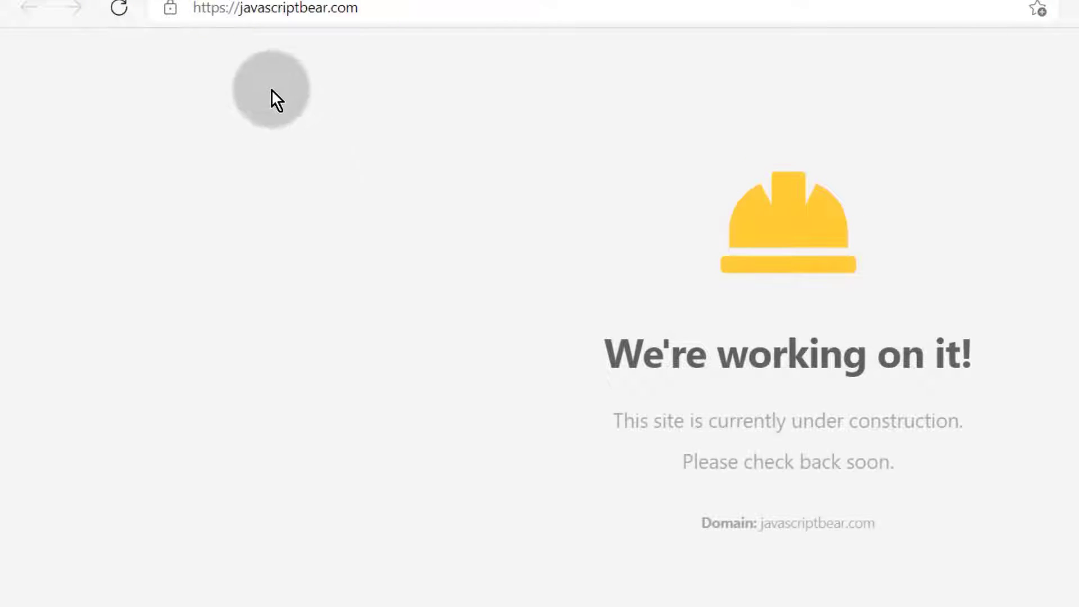
left_click_drag(225, 8, 191, 10)
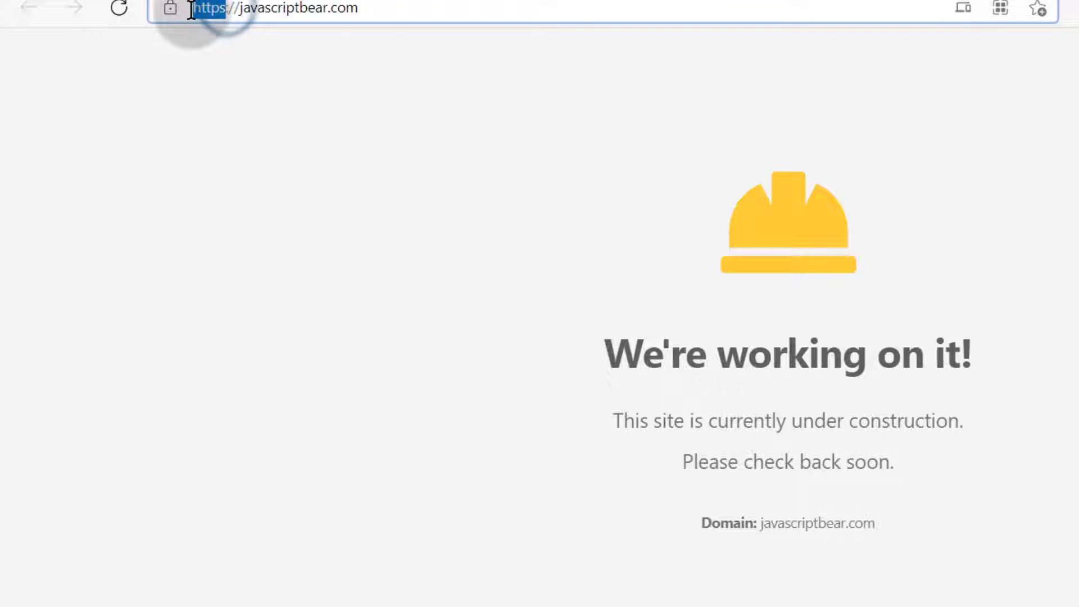
left_click(537, 546)
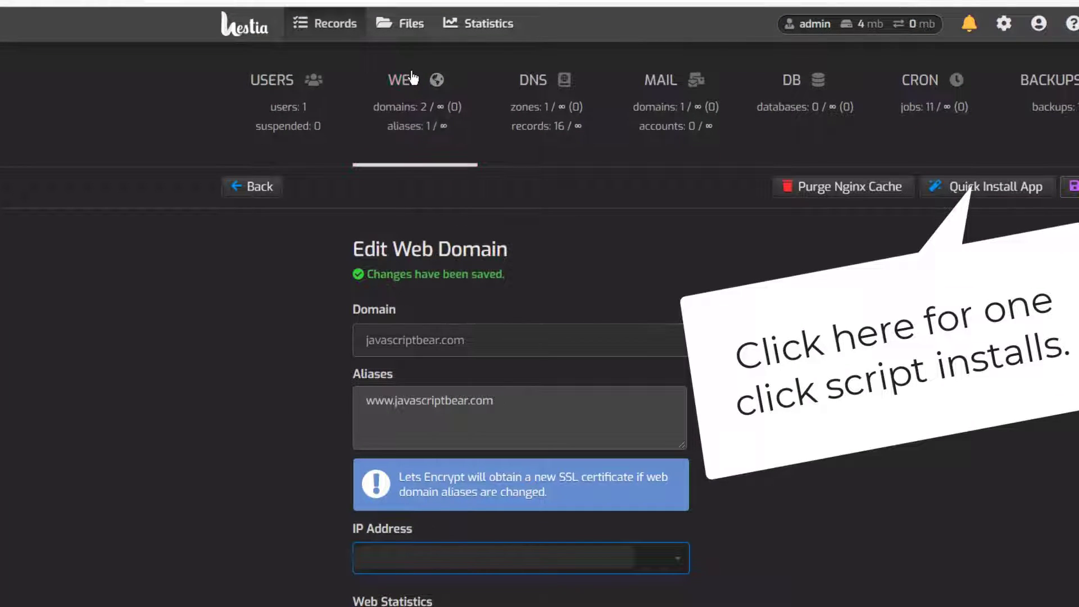
From the WEB section, launch the File Manager at the admin home folder
left_click(412, 80)
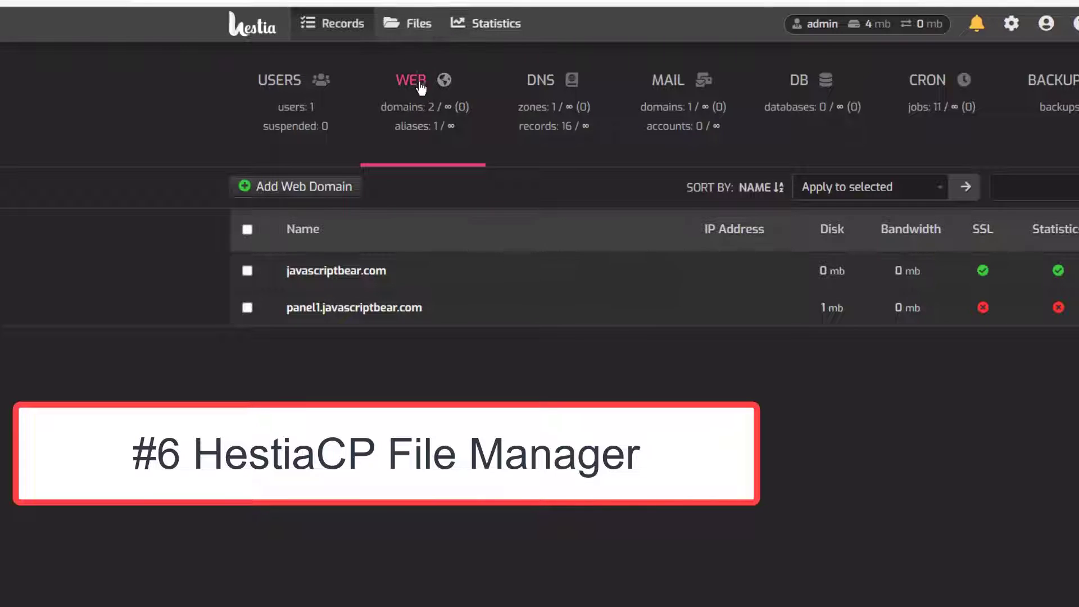
left_click(406, 29)
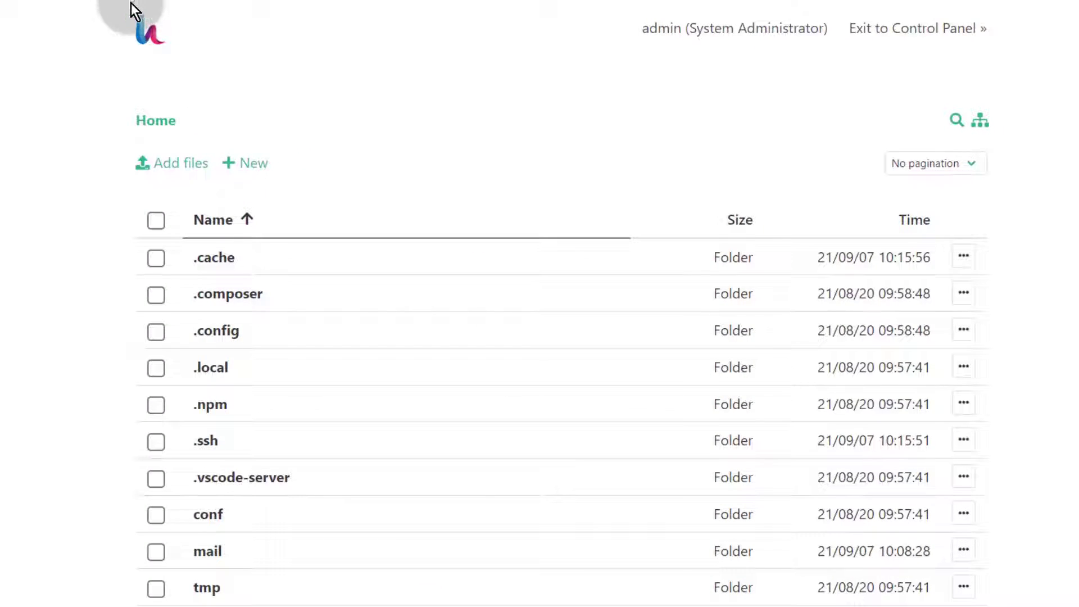
Navigate web > javascriptbear.com > public_html to see index.html and robots.txt
scroll(323, 365, "down", 2)
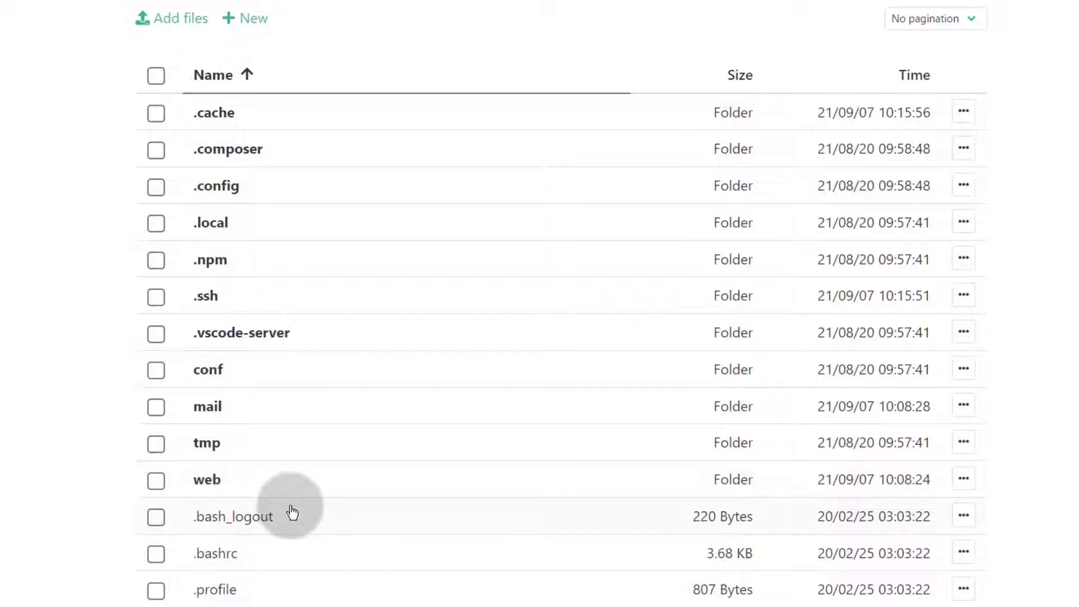
left_click(207, 484)
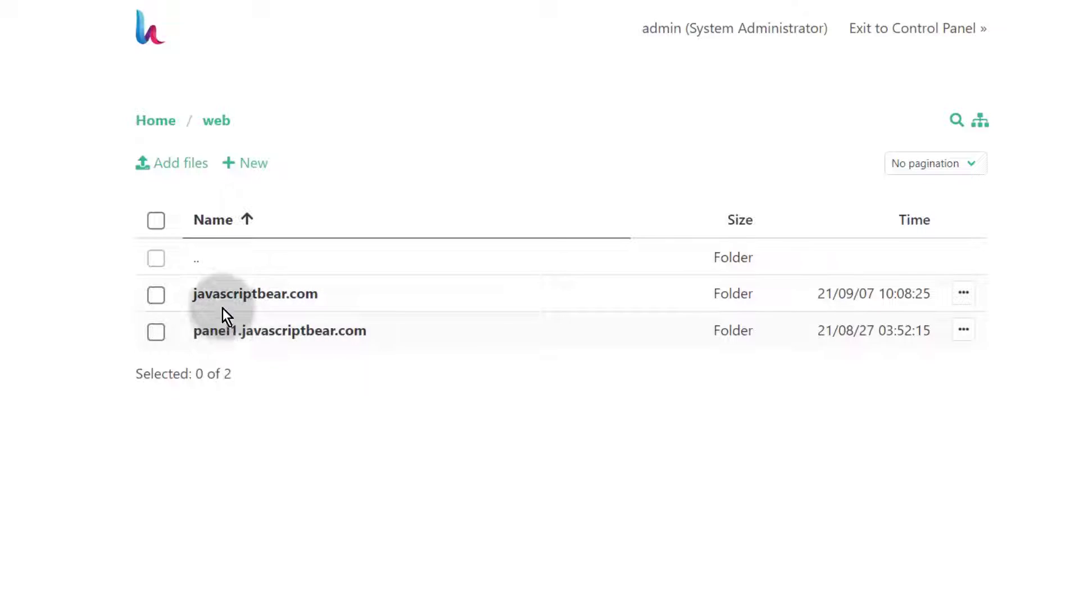
left_click(244, 301)
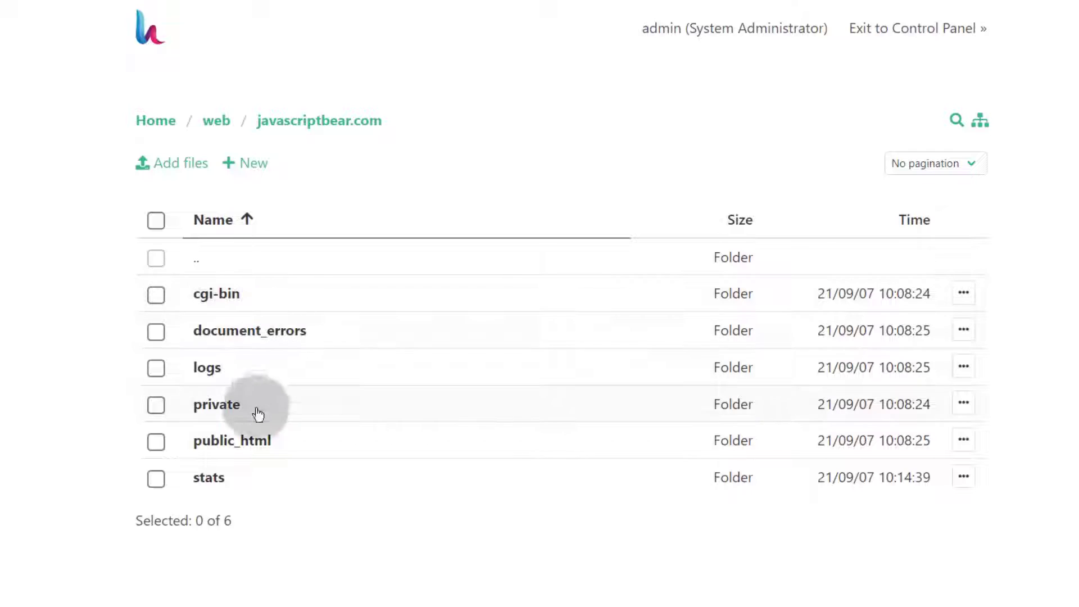
left_click(219, 444)
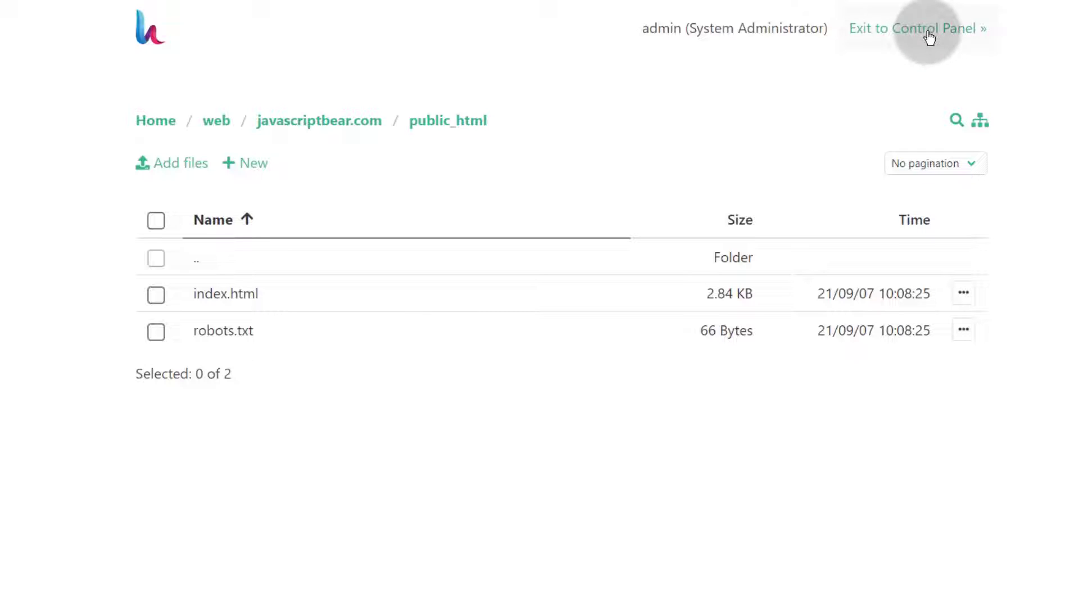
Exit to the control panel, open DB in a new tab, and start Add Database
left_click(894, 29)
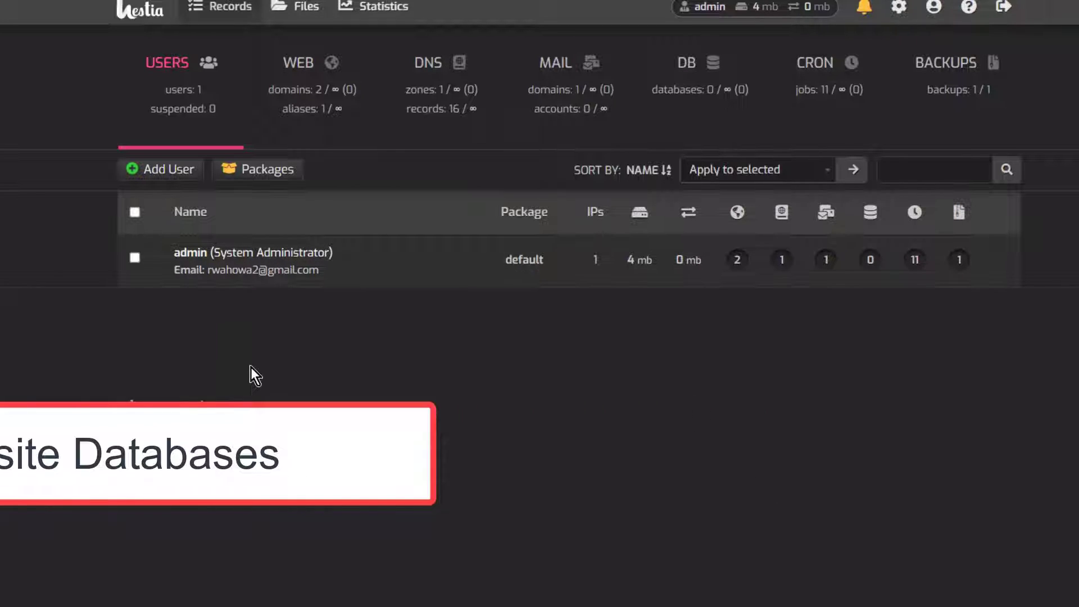
right_click(690, 69)
left_click(718, 89)
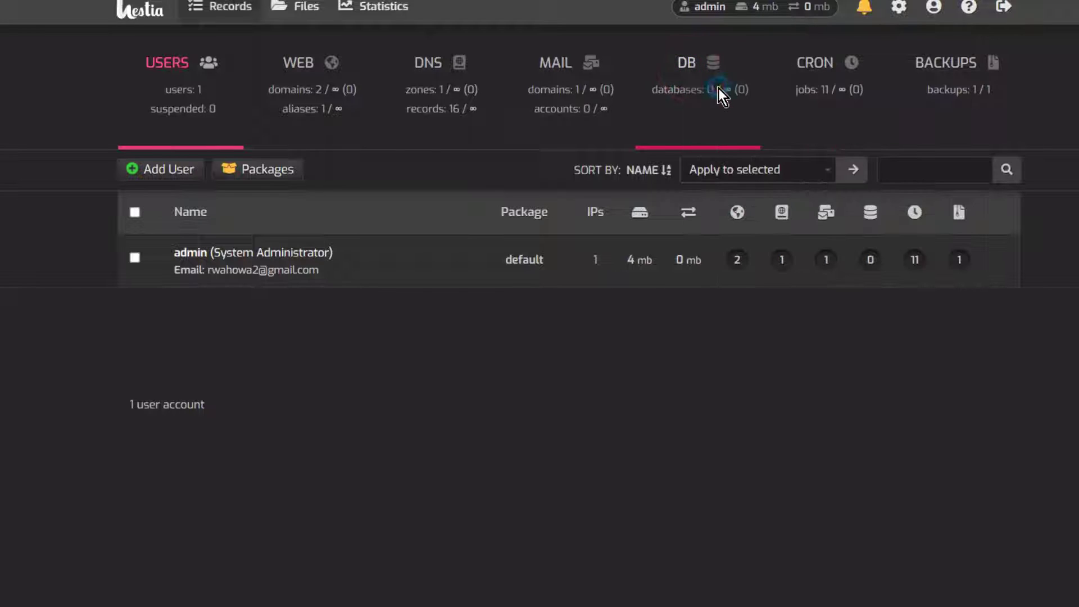
key("ctrl+Tab")
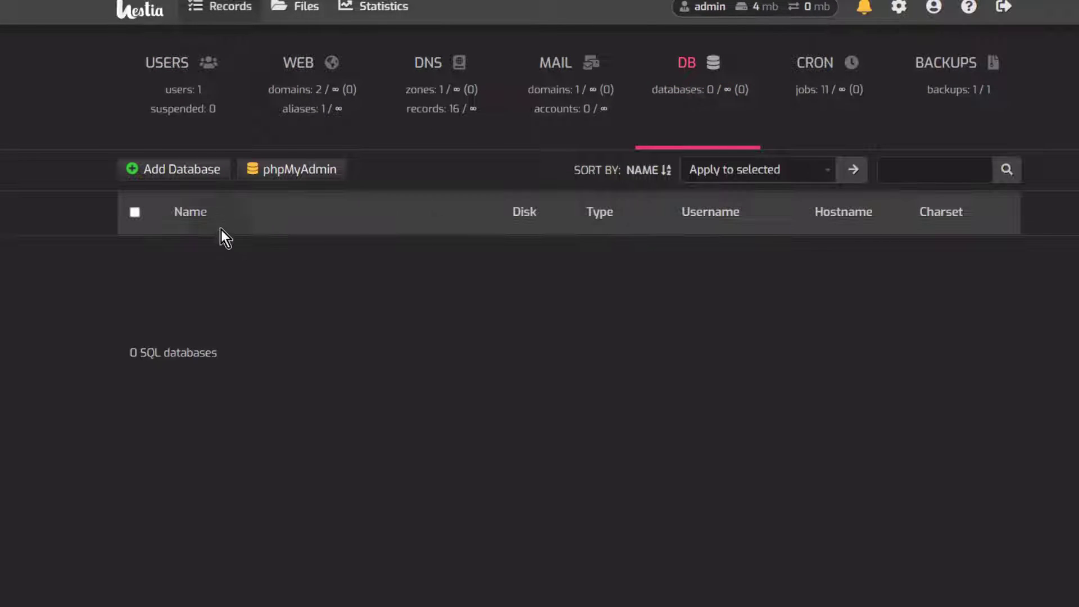
left_click(188, 172)
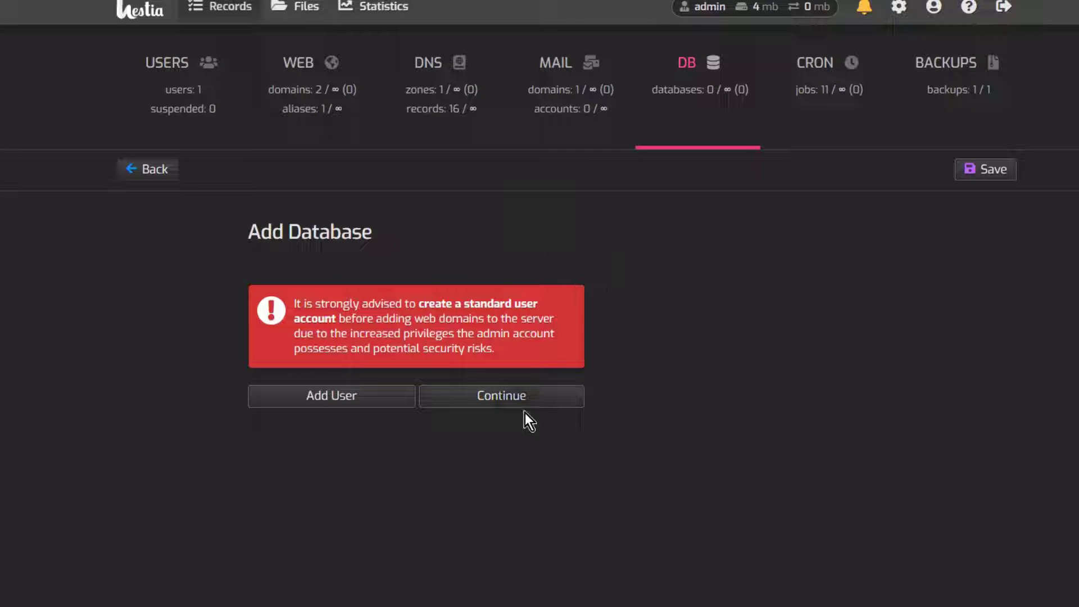
Dismiss the warning and name the database db3, keeping mysql as the type
left_click(497, 398)
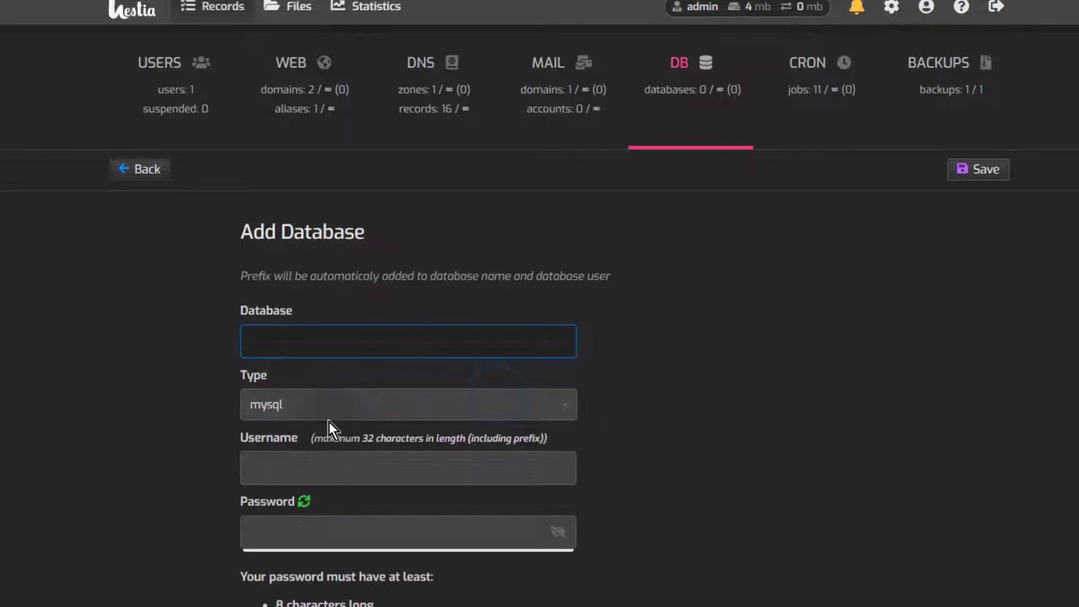
scroll(674, 345, "down", 2)
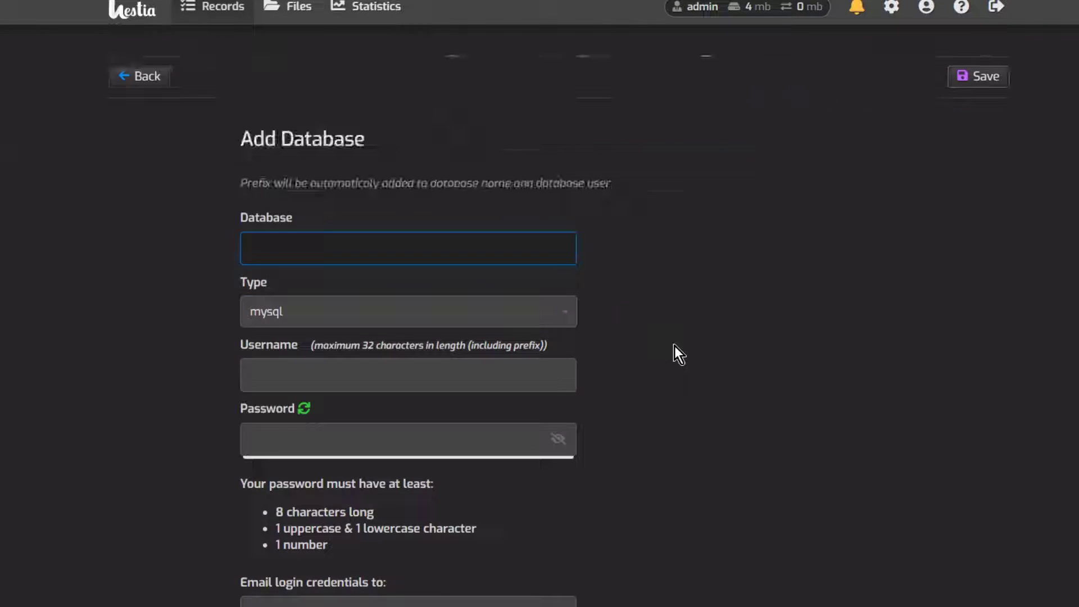
left_click(263, 253)
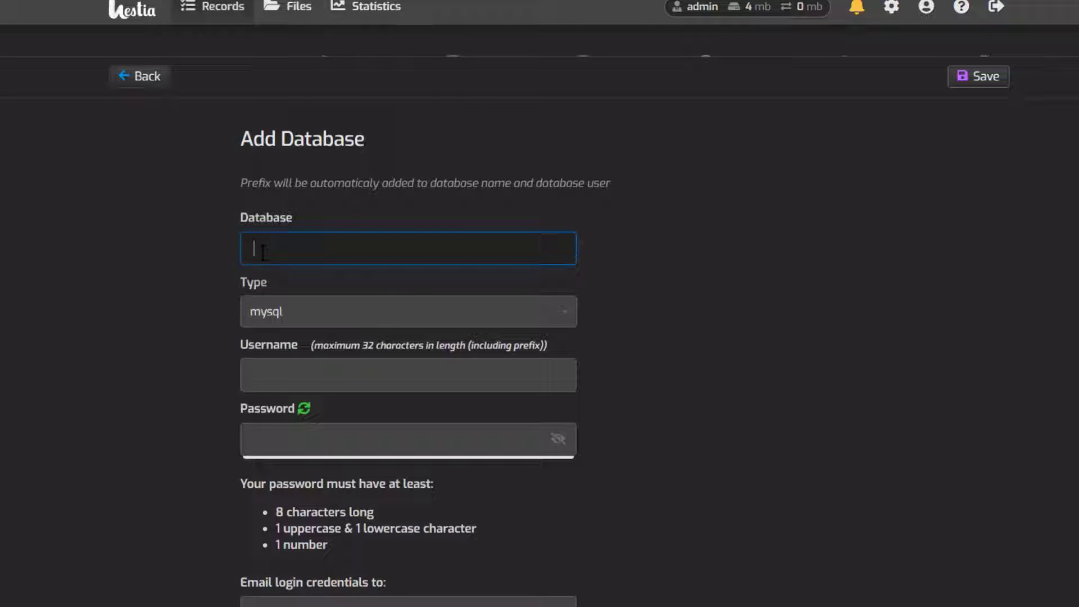
type("db3")
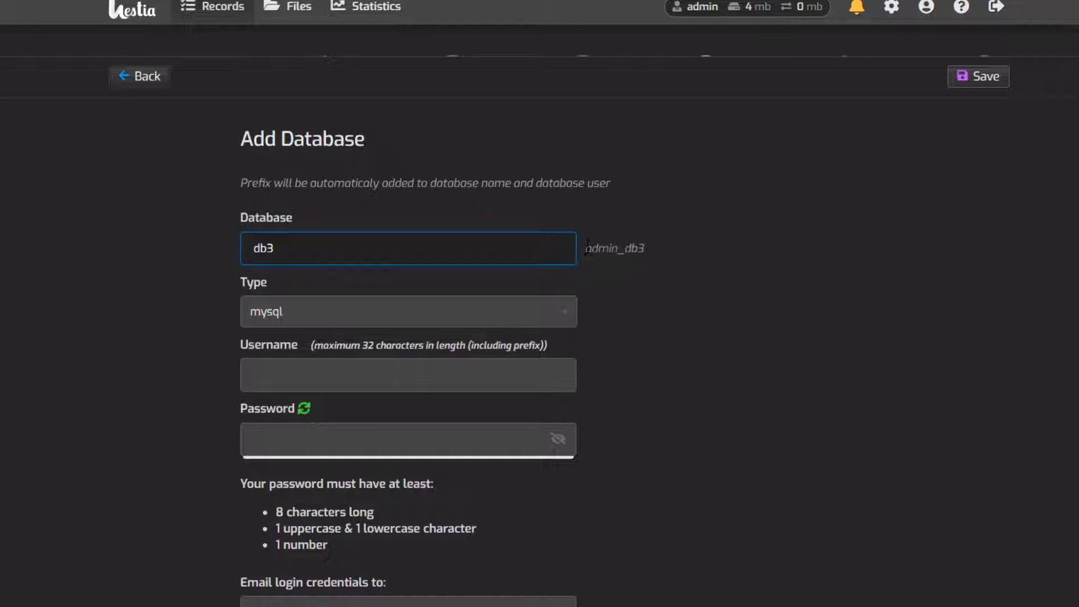
left_click_drag(590, 247, 625, 245)
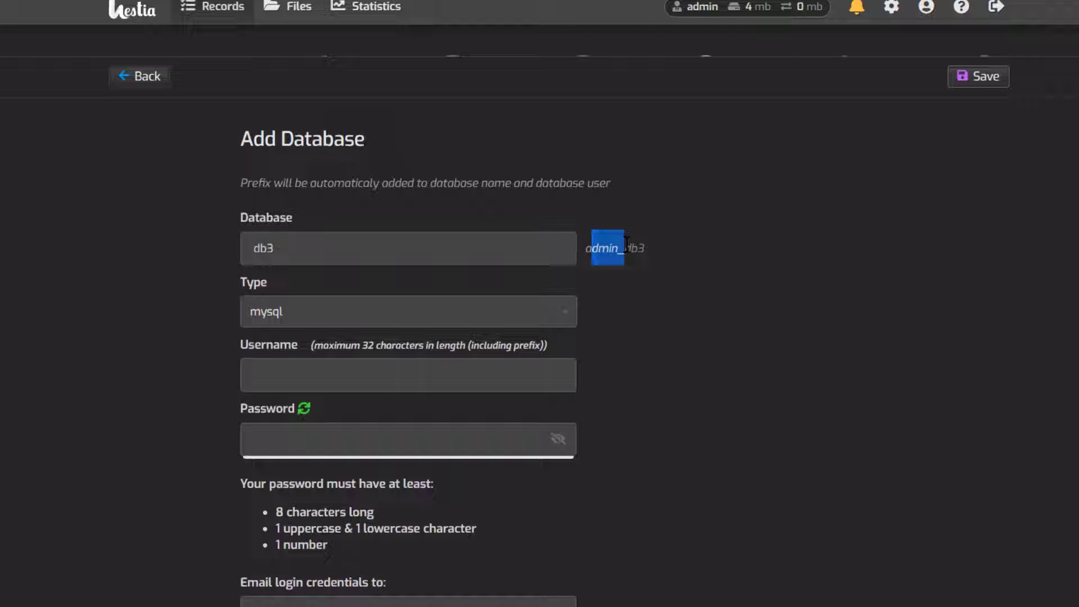
left_click(635, 248)
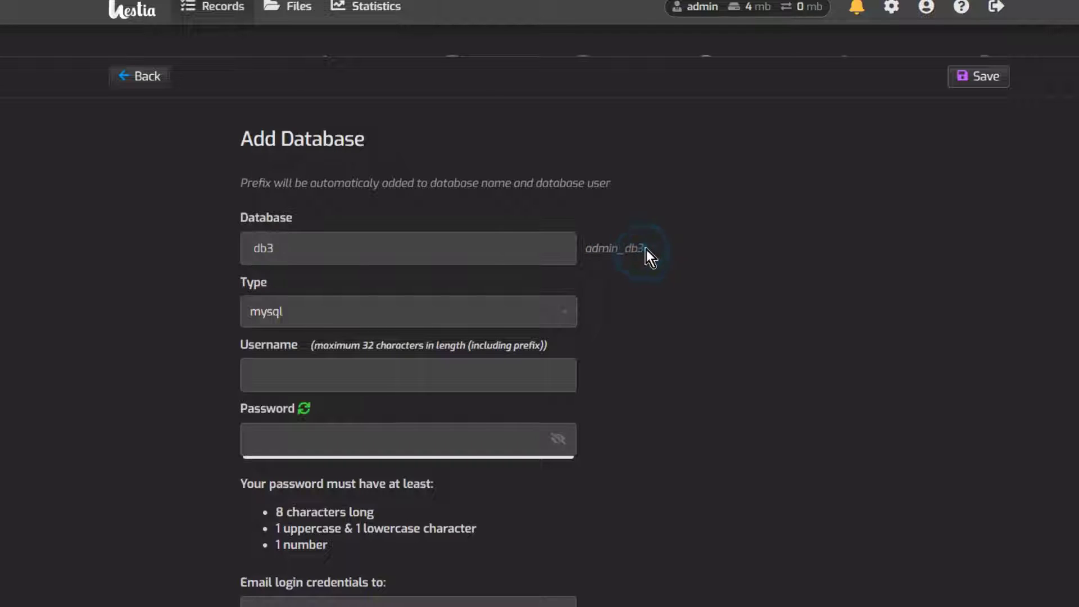
left_click_drag(646, 250, 565, 248)
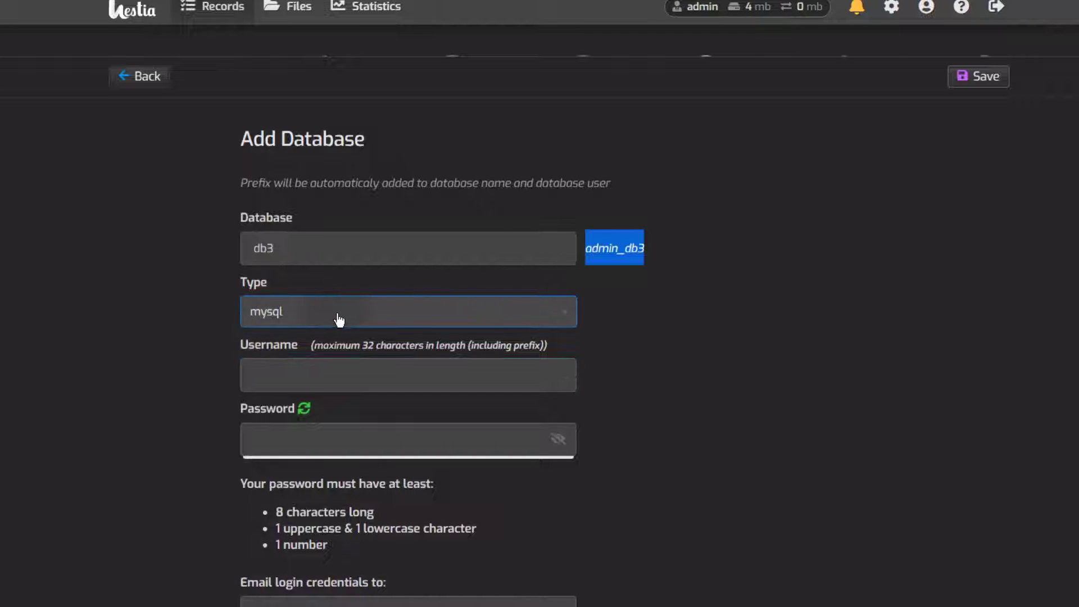
left_click(318, 317)
left_click(314, 316)
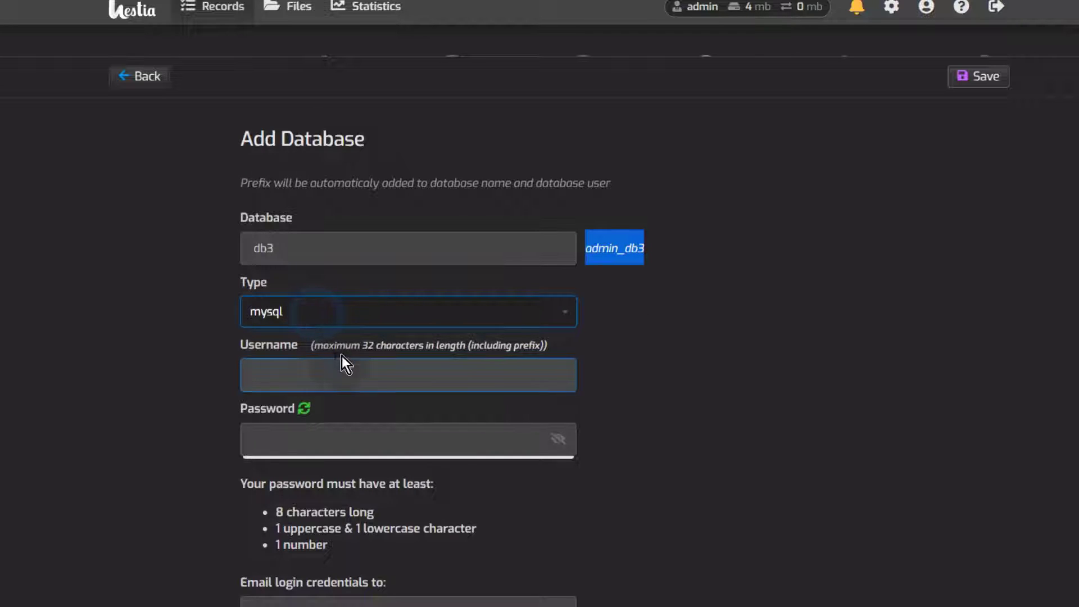
Enter username rester and a database password, then look over the rest of the form
left_click(280, 371)
left_click(267, 373)
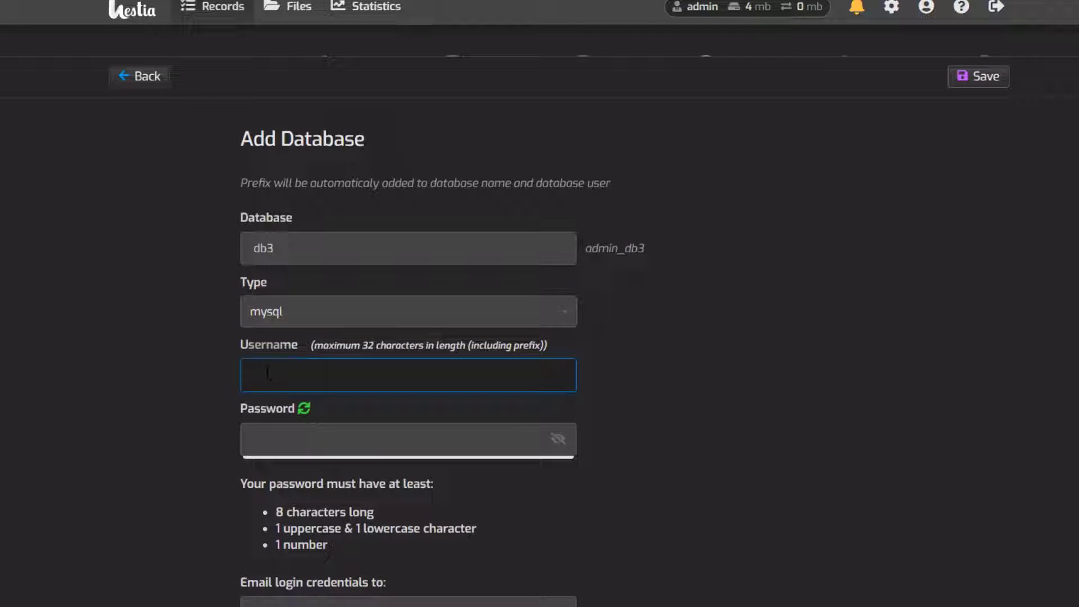
type("rester")
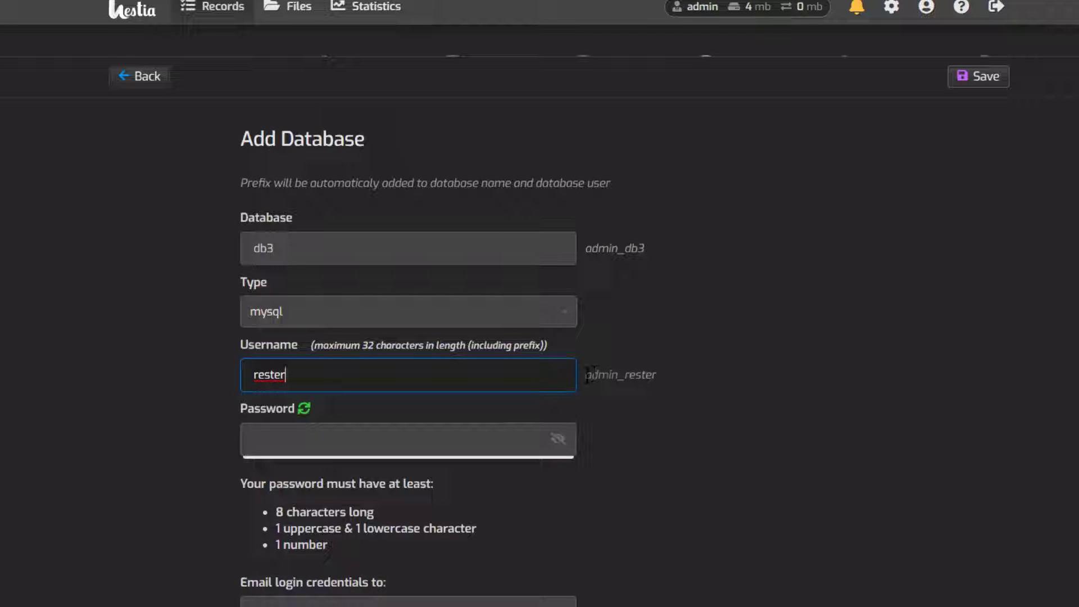
left_click_drag(590, 375, 655, 378)
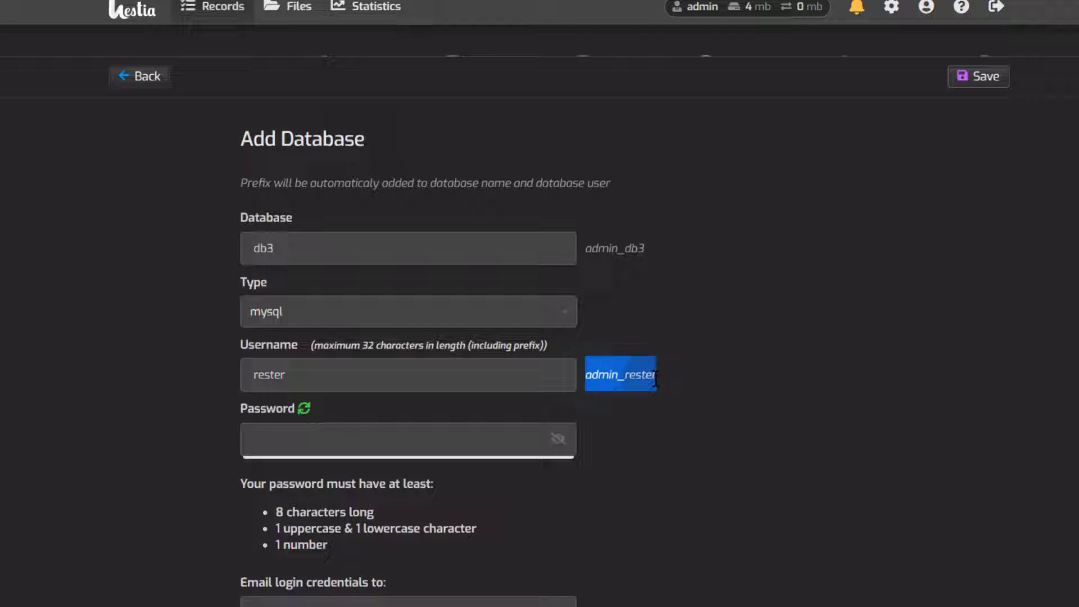
left_click_drag(586, 374, 618, 371)
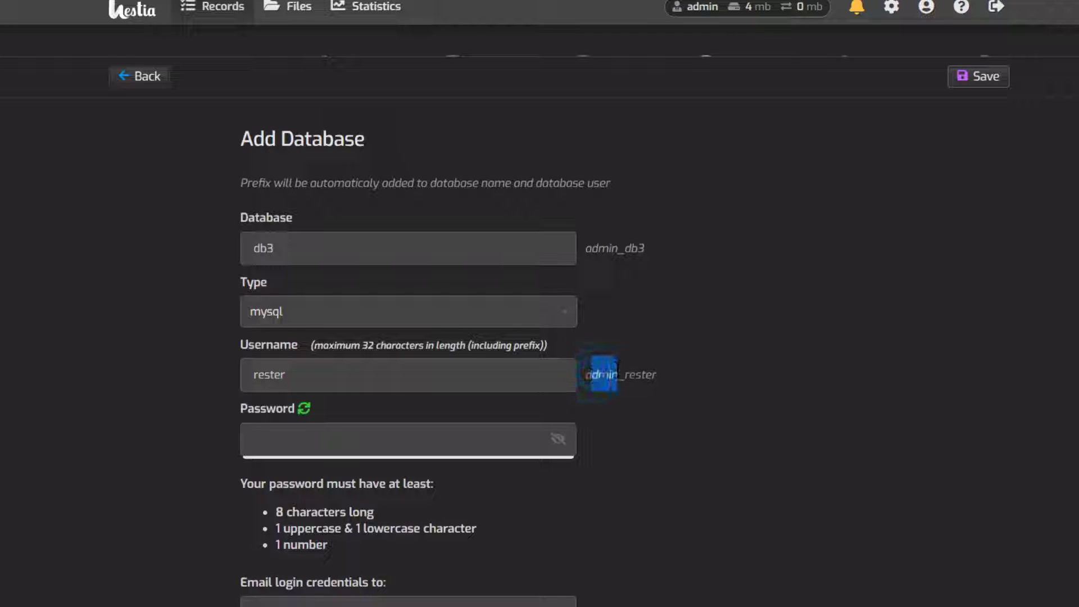
left_click(609, 403)
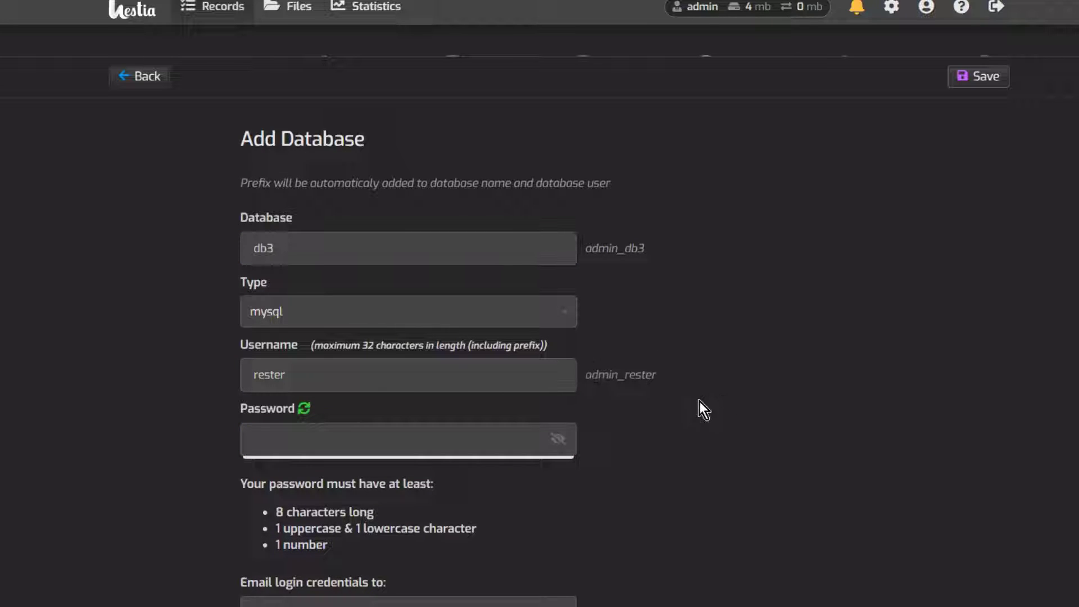
left_click(263, 442)
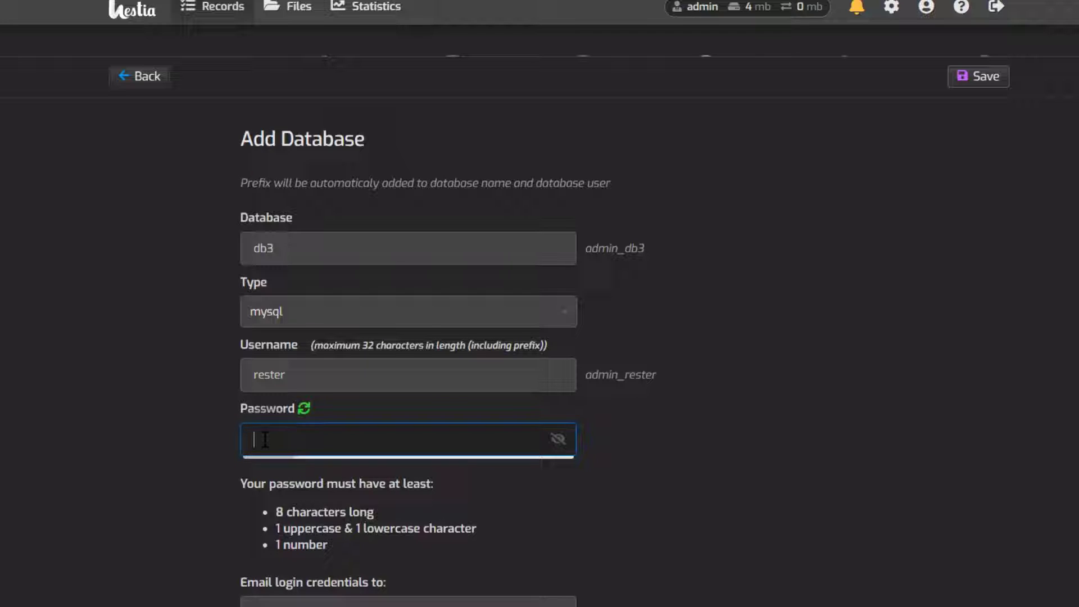
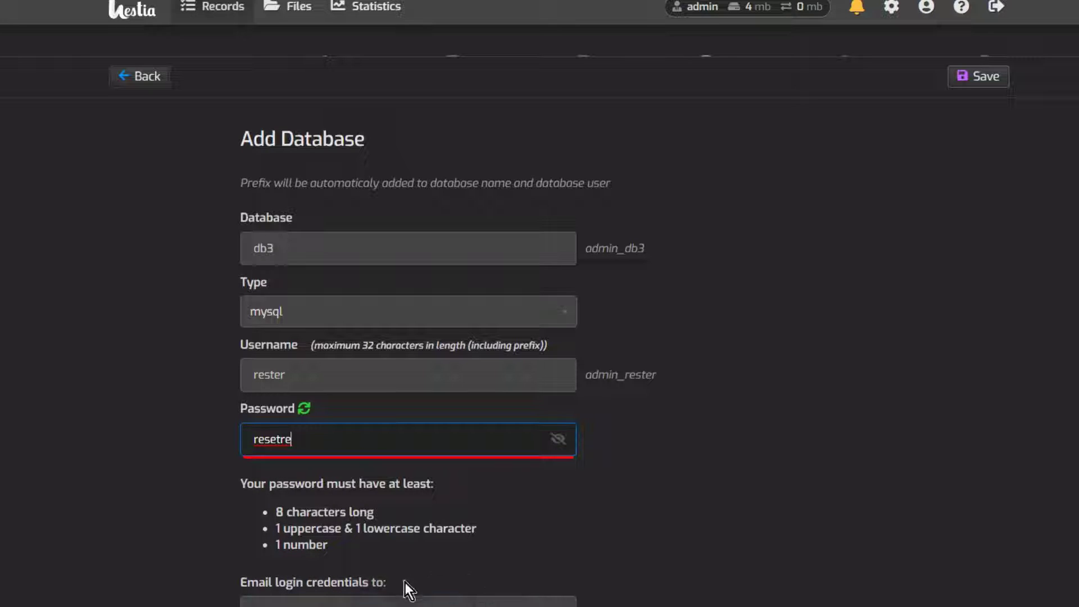
scroll(405, 583, "down", 3)
scroll(428, 525, "up", 3)
left_click(251, 585)
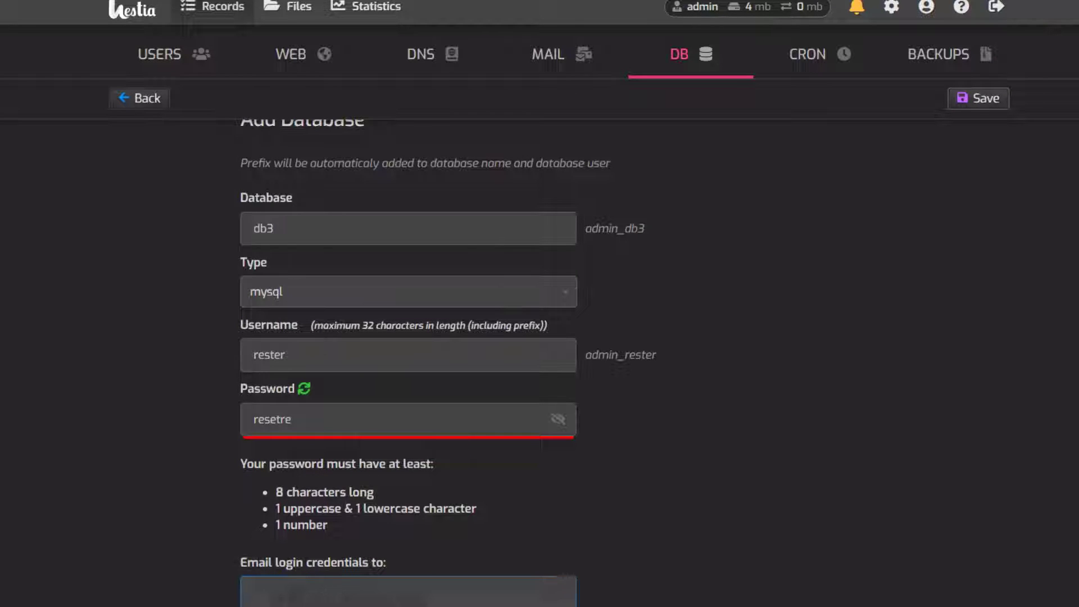
scroll(408, 360, "down", 2)
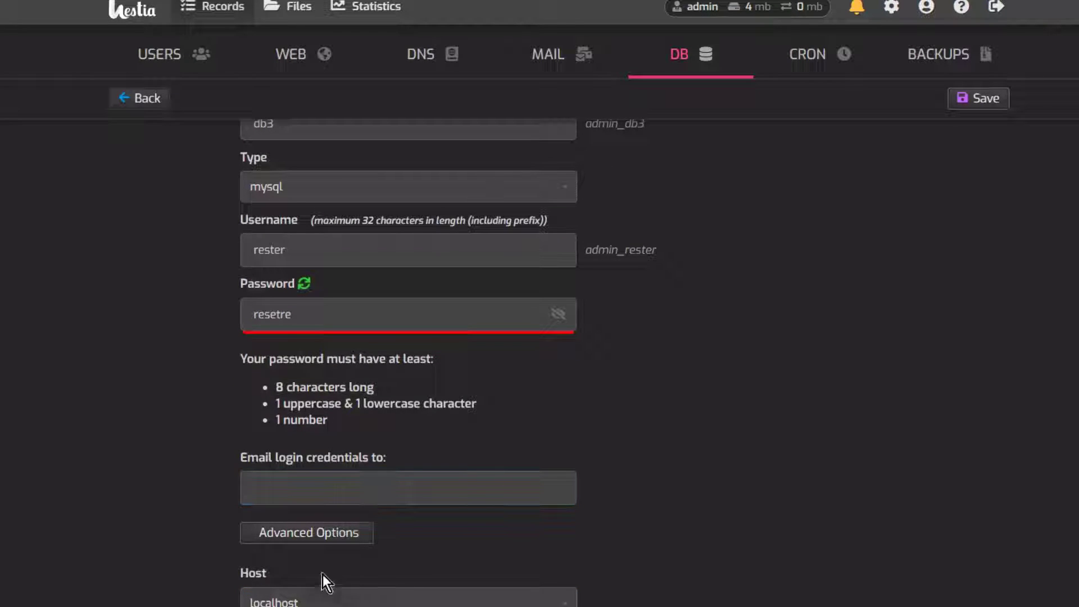
scroll(431, 525, "up", 5)
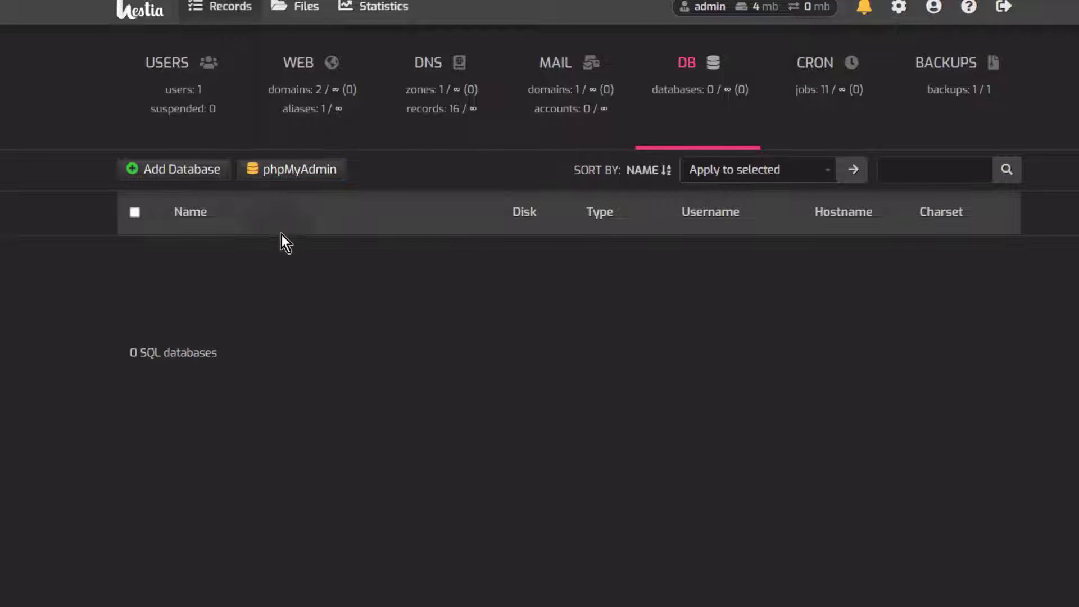
right_click(282, 169)
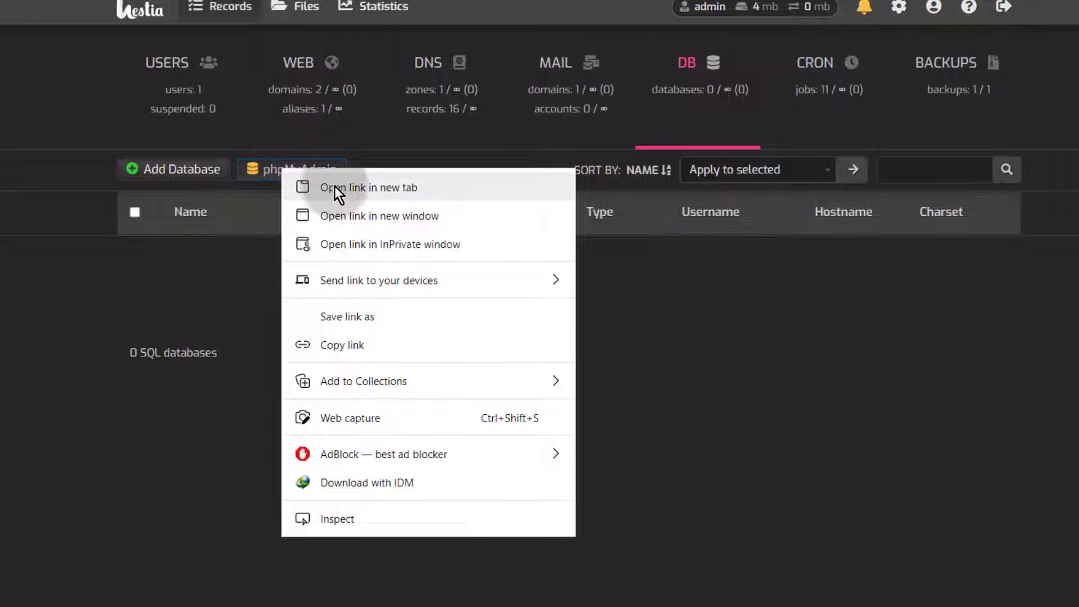
left_click(338, 187)
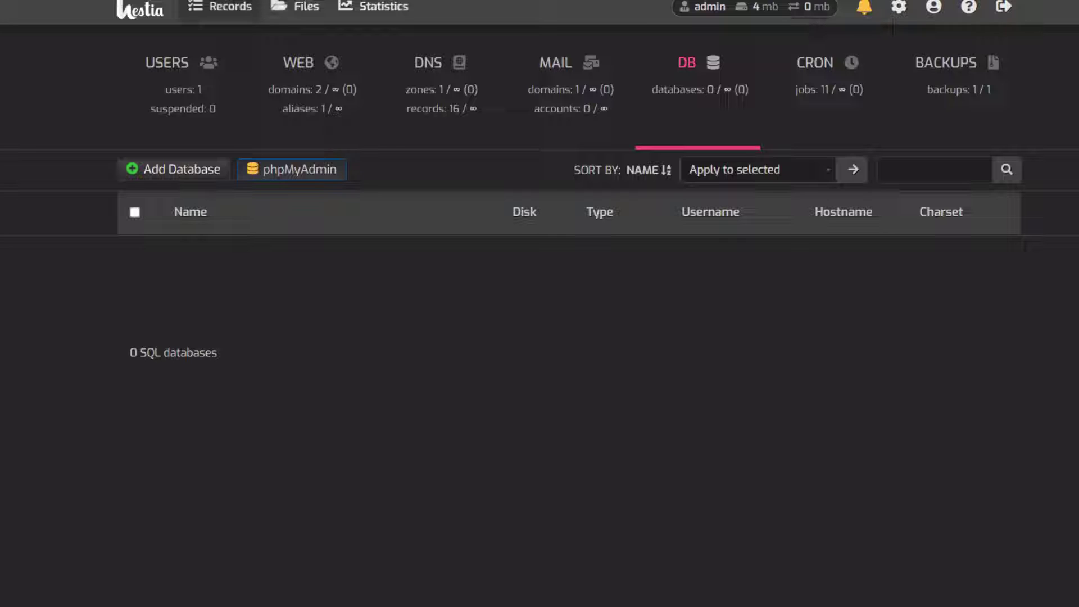
left_click(349, 1)
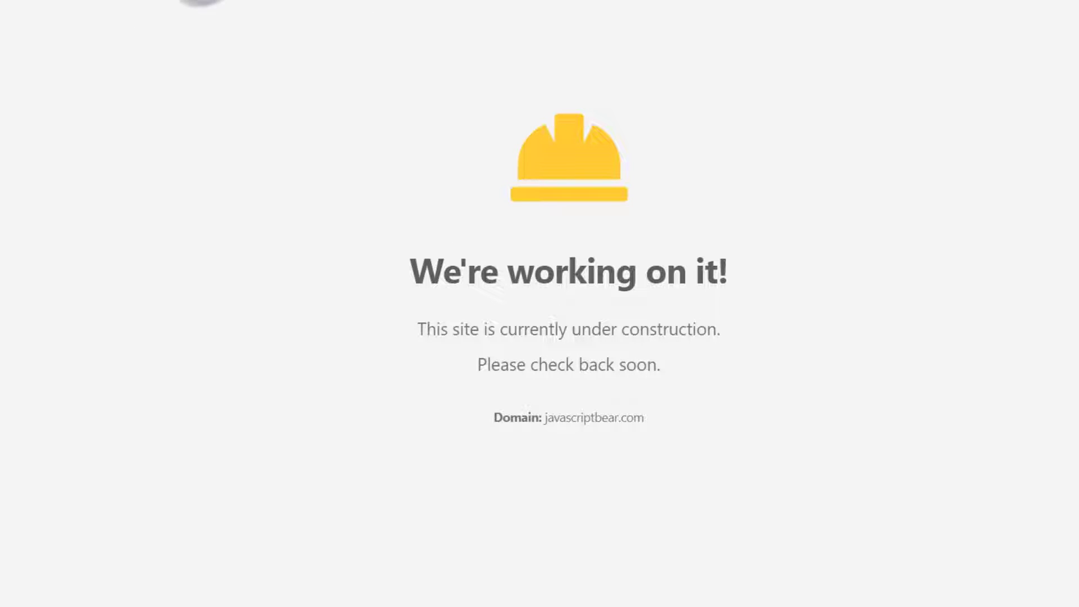
key("ctrl+w")
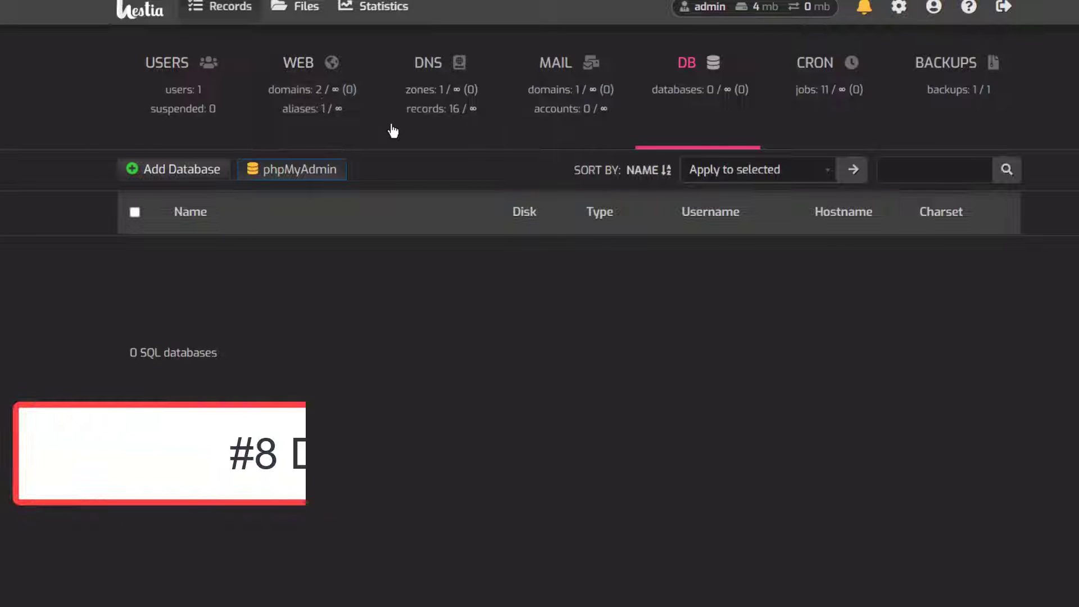
Browse the DNS zone records, inspect the _domainkey record, then switch to Backups
left_click(440, 65)
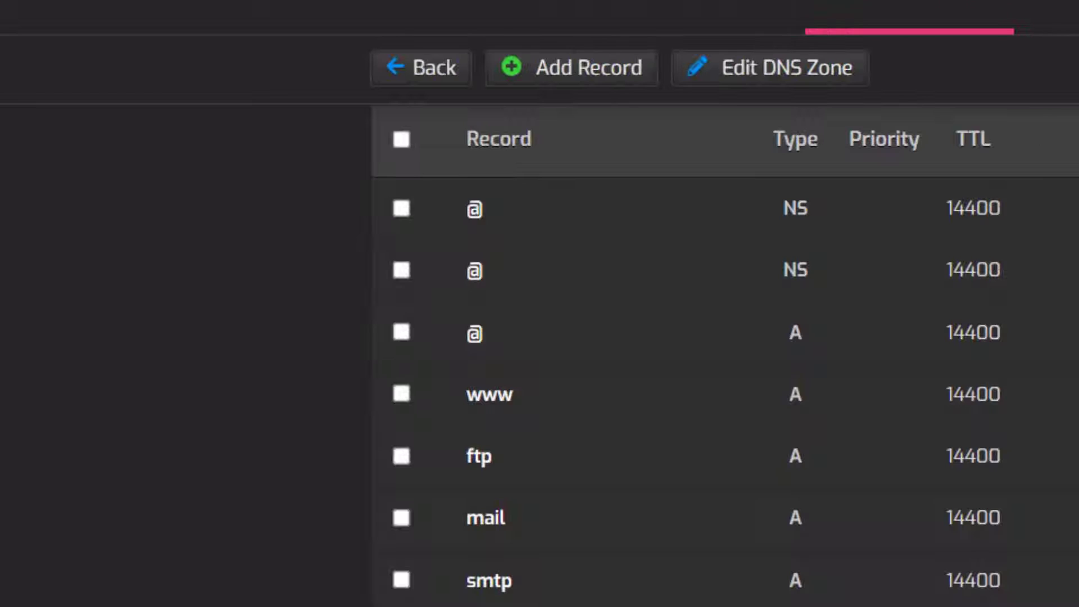
scroll(211, 361, "down", 1)
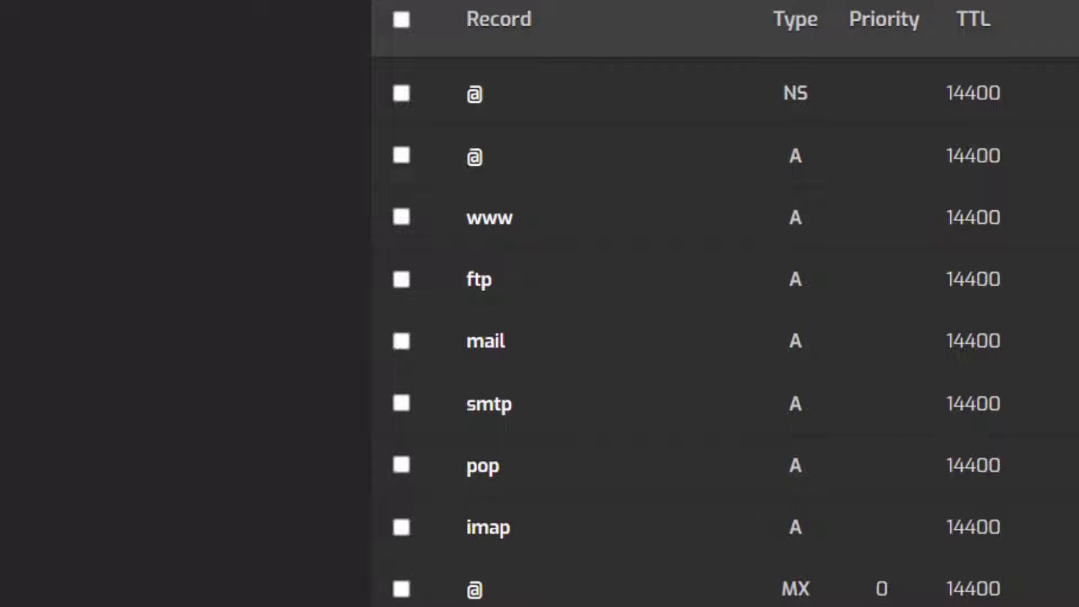
scroll(598, 482, "down", 3)
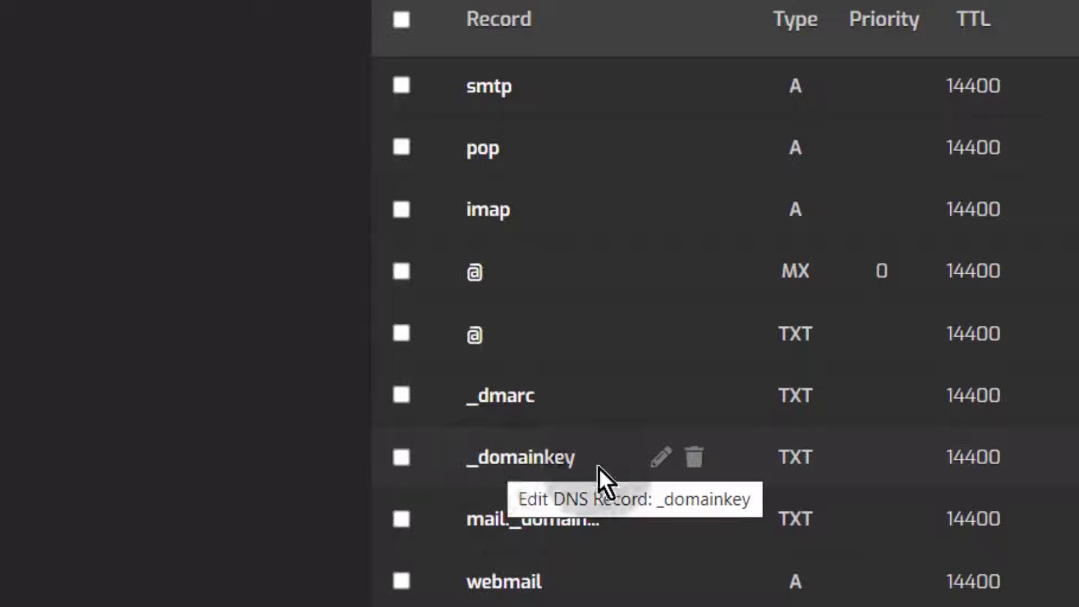
left_click(662, 457)
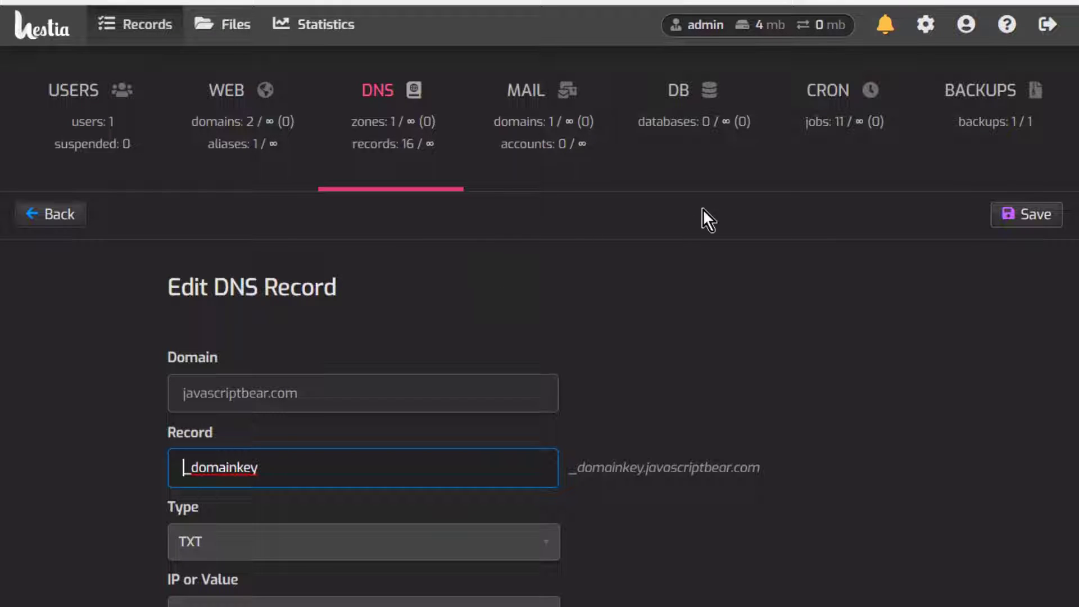
left_click(985, 97)
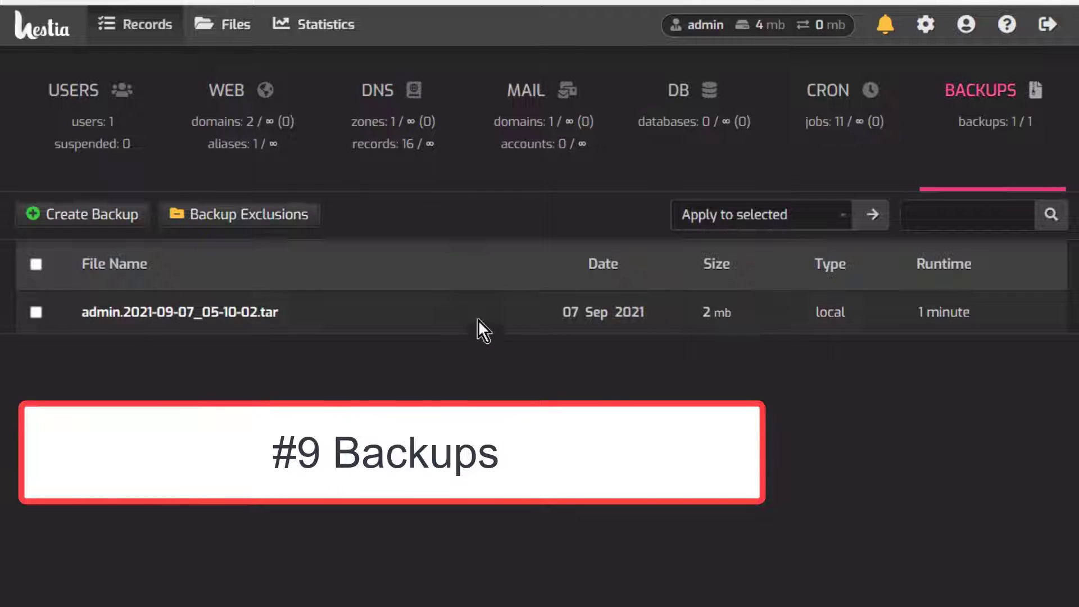
Queue a new account backup, dismiss the notice, and check the Apply to selected menu
mouse_move(140, 315)
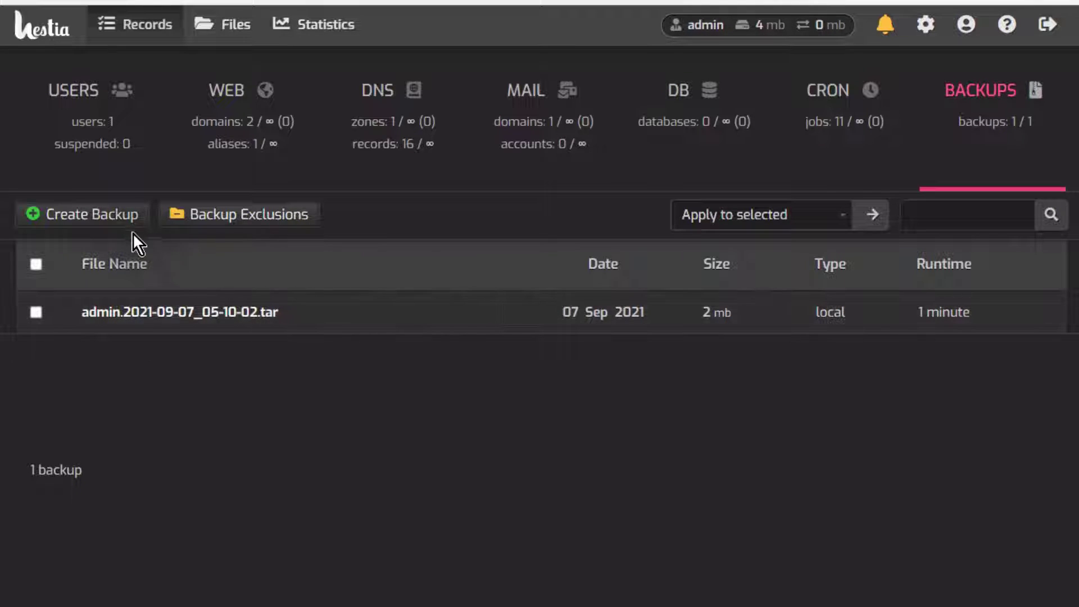
left_click(108, 215)
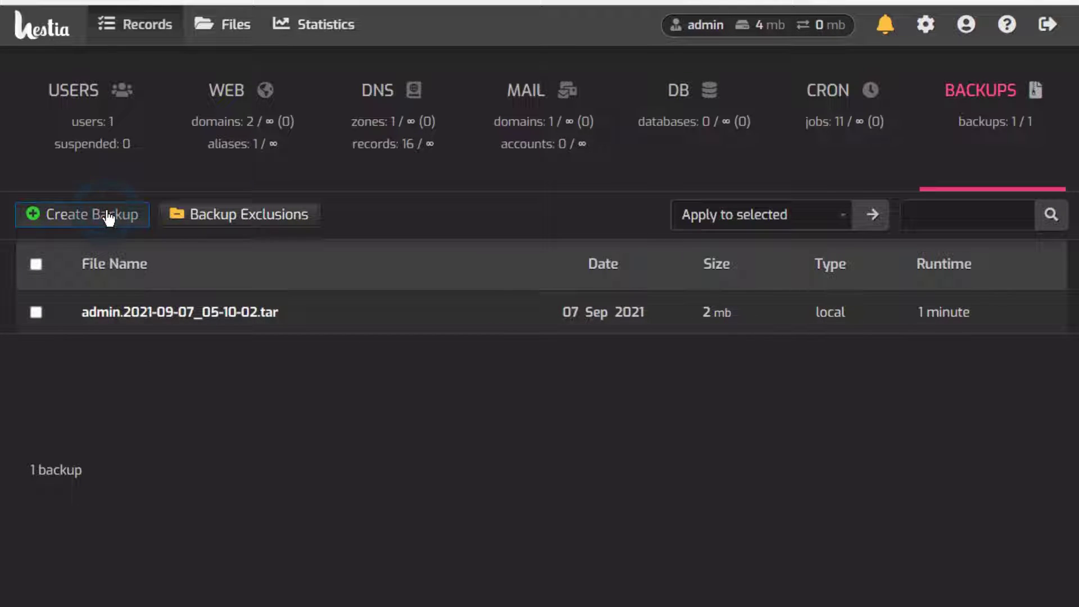
left_click(108, 215)
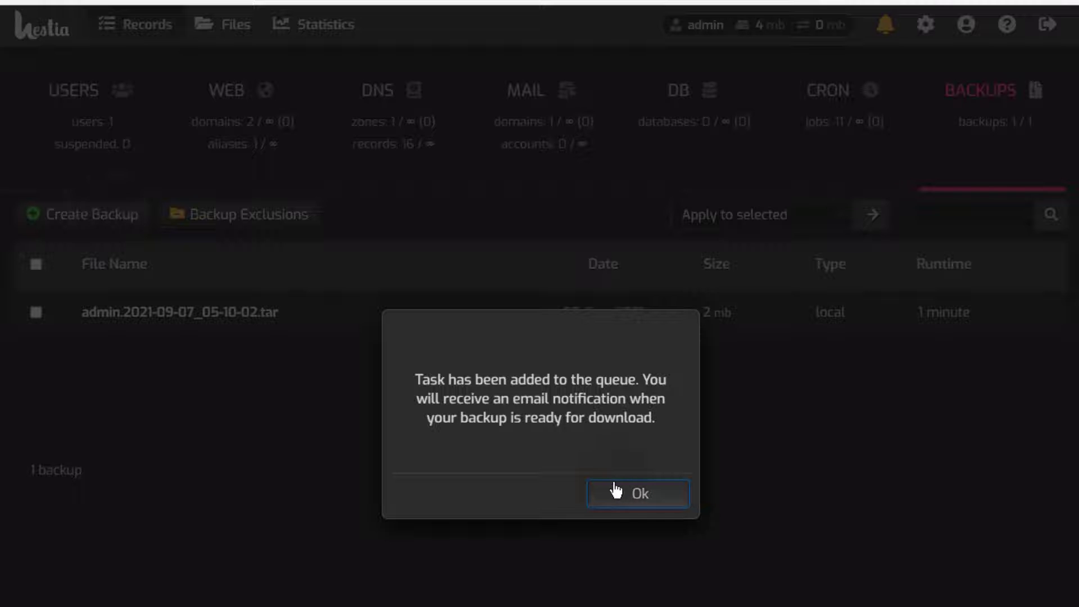
left_click(617, 491)
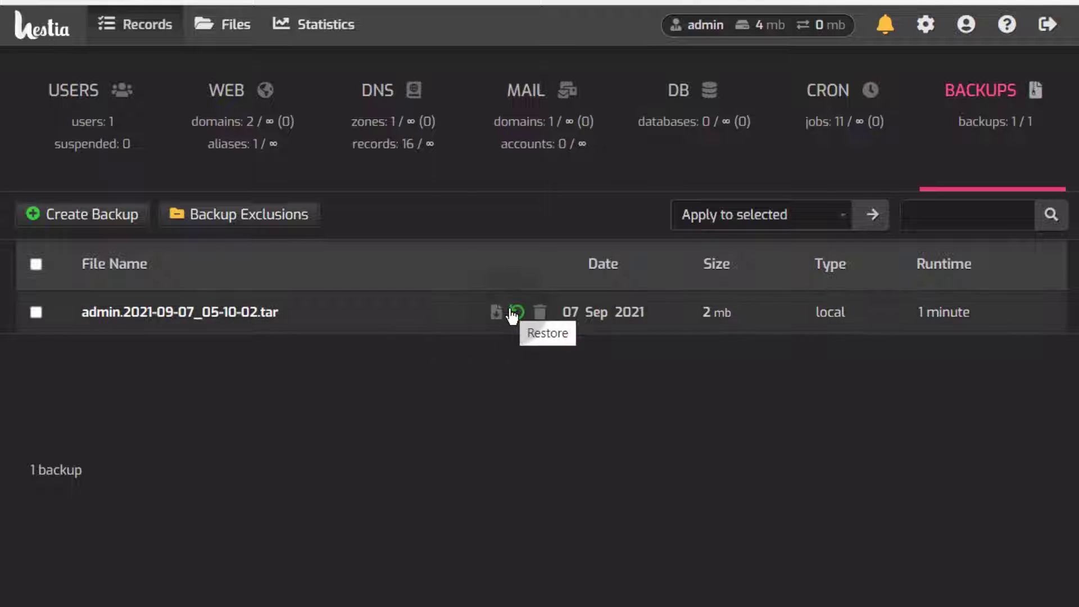
left_click(835, 213)
left_click(638, 413)
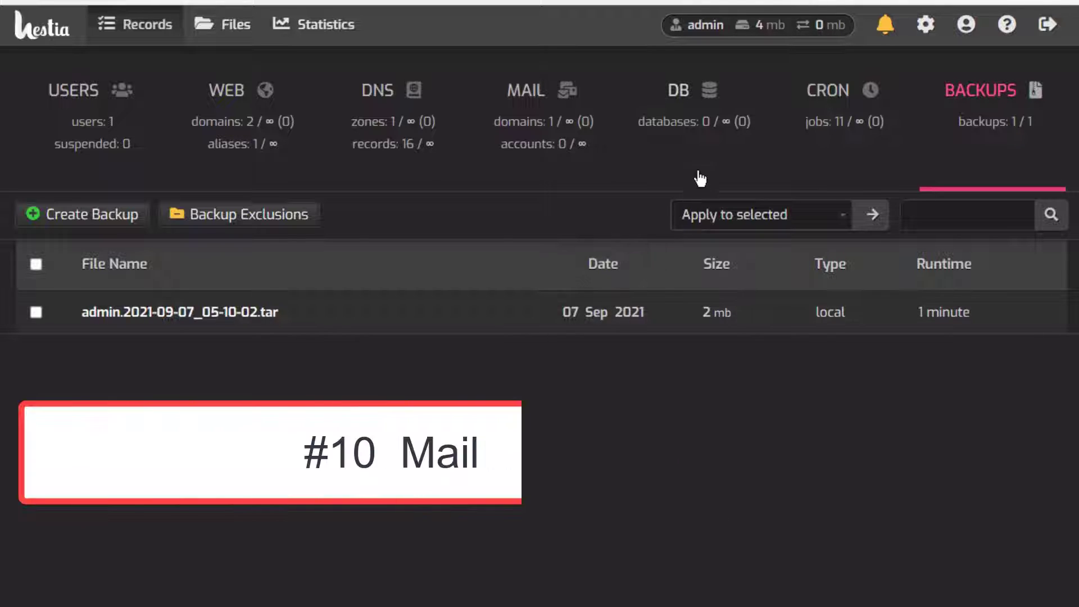
Under MAIL, back out of Add Mail Domain and open javascriptbear.com's mail accounts, which lists 0
left_click(534, 92)
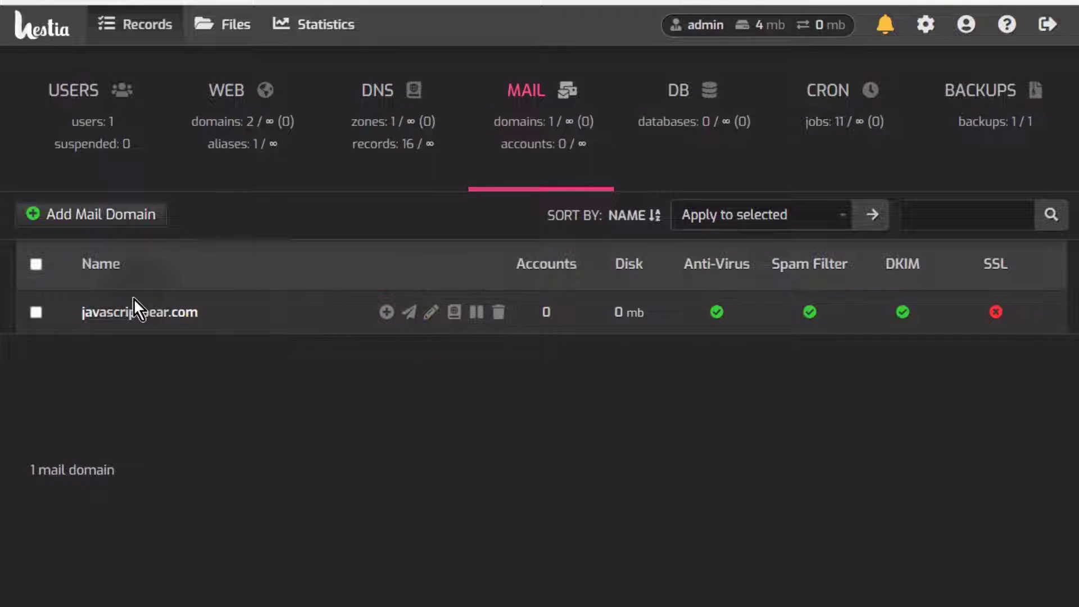
left_click(121, 224)
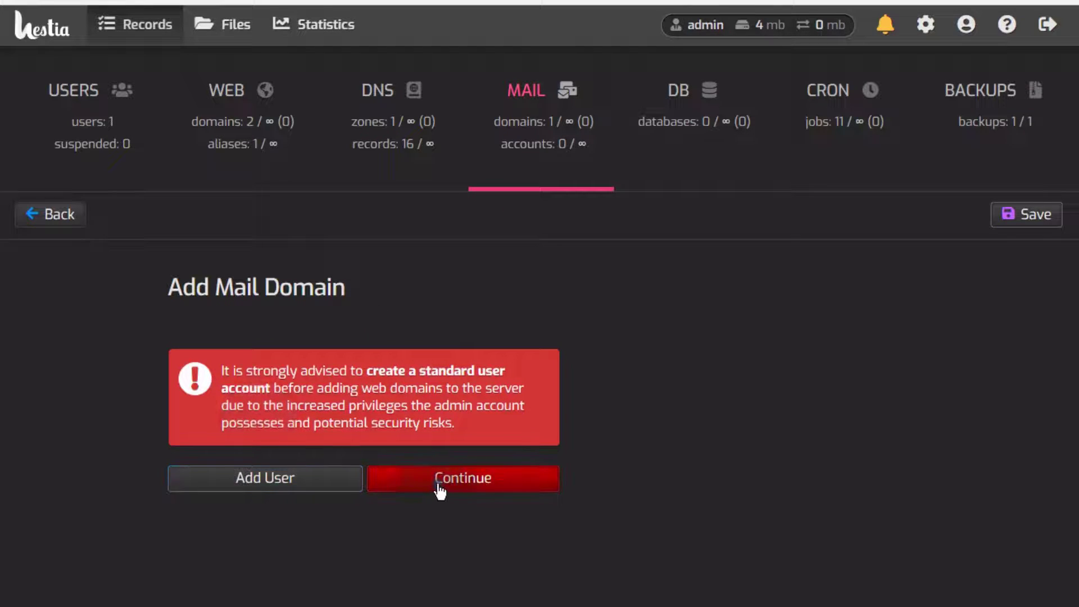
left_click(440, 490)
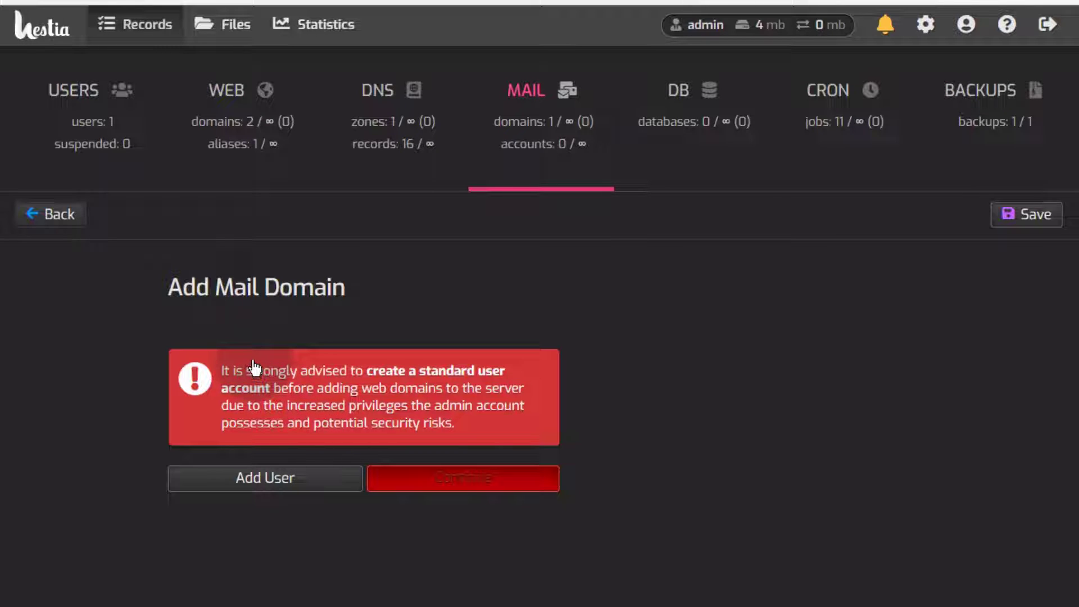
left_click(90, 420)
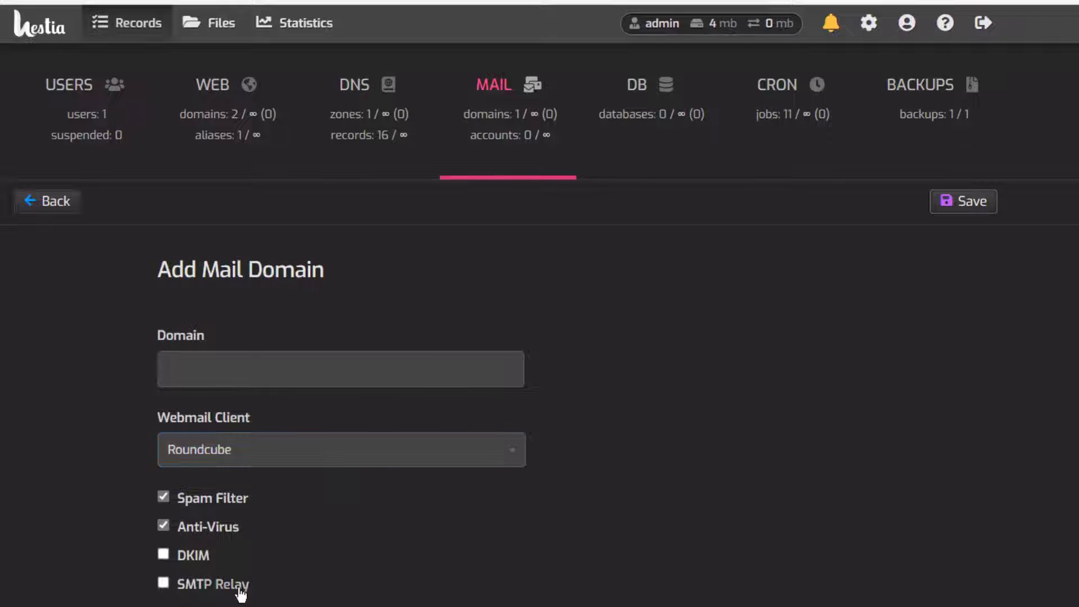
left_click(50, 201)
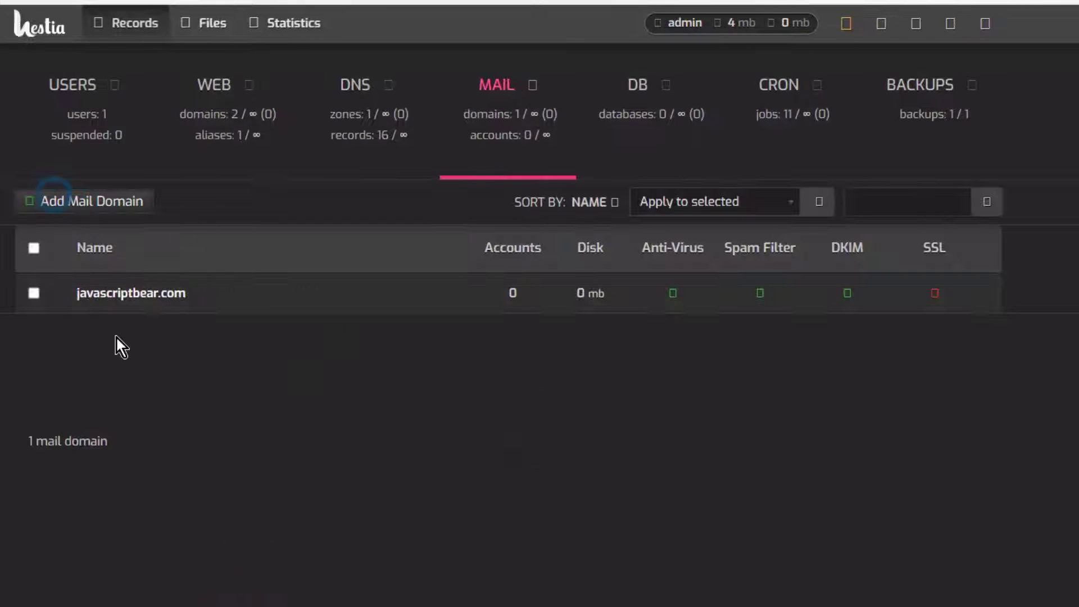
left_click(147, 297)
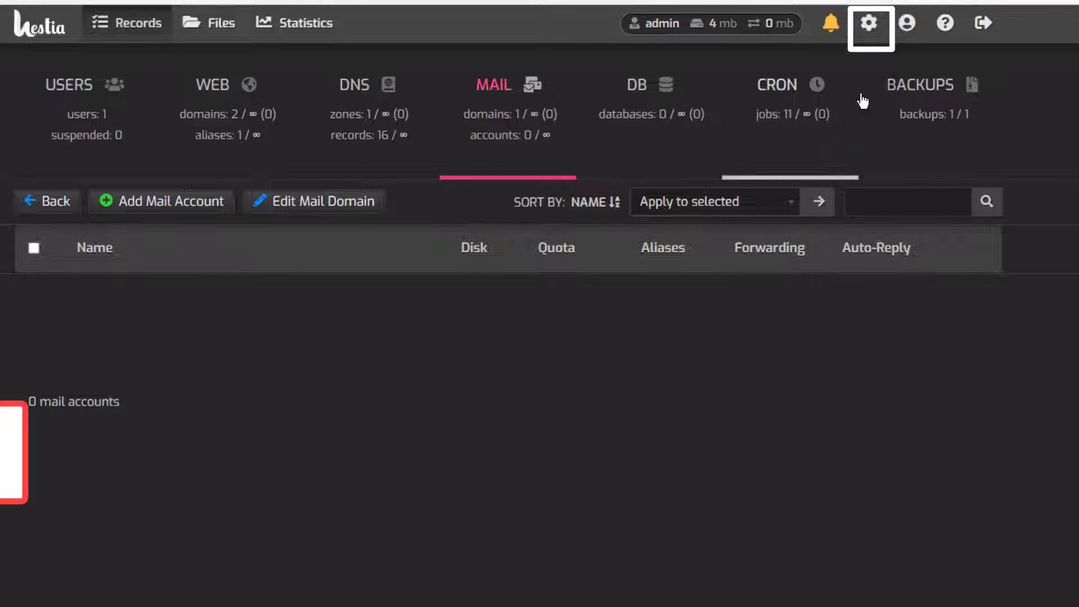
left_click(869, 26)
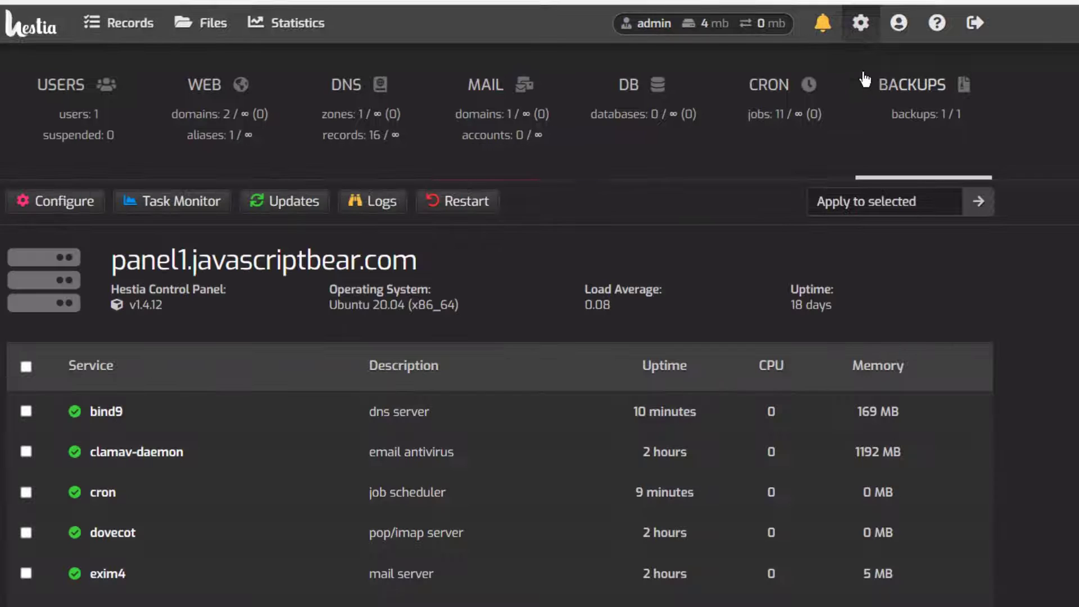
scroll(293, 397, "down", 2)
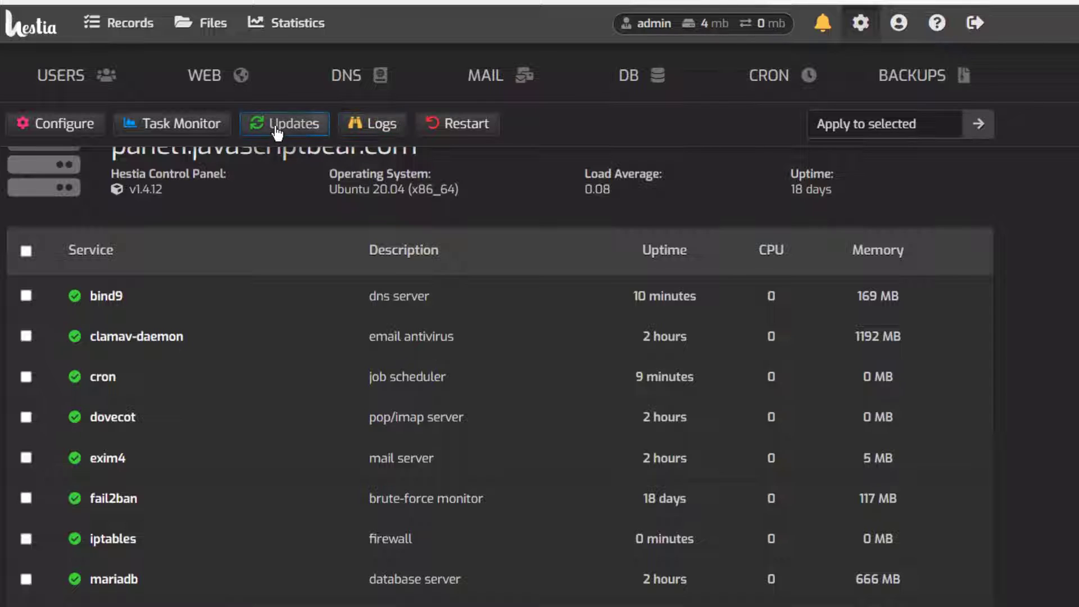
right_click(165, 130)
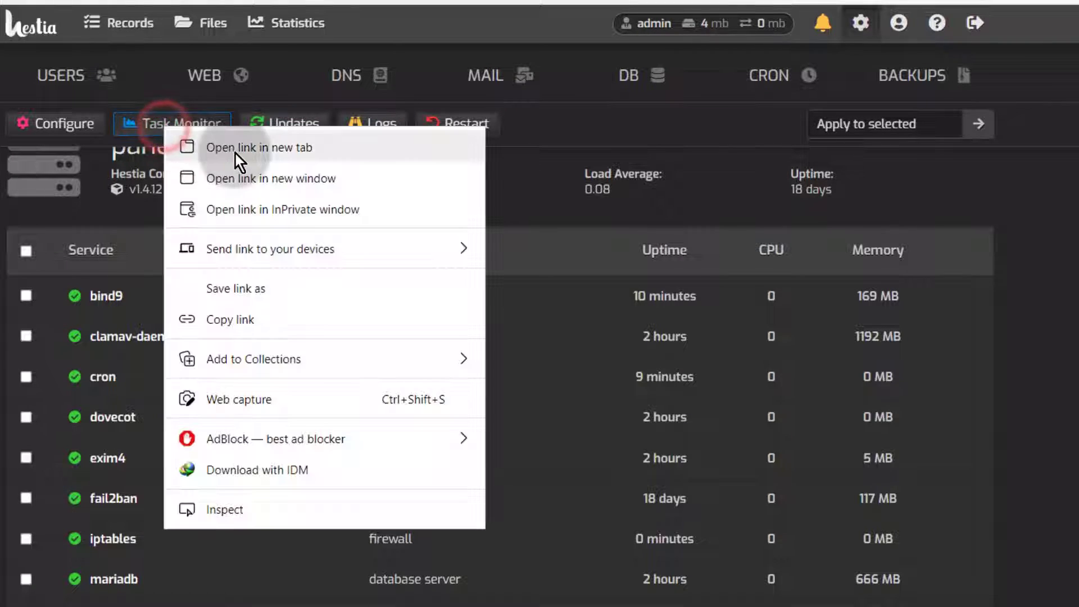
left_click(109, 134)
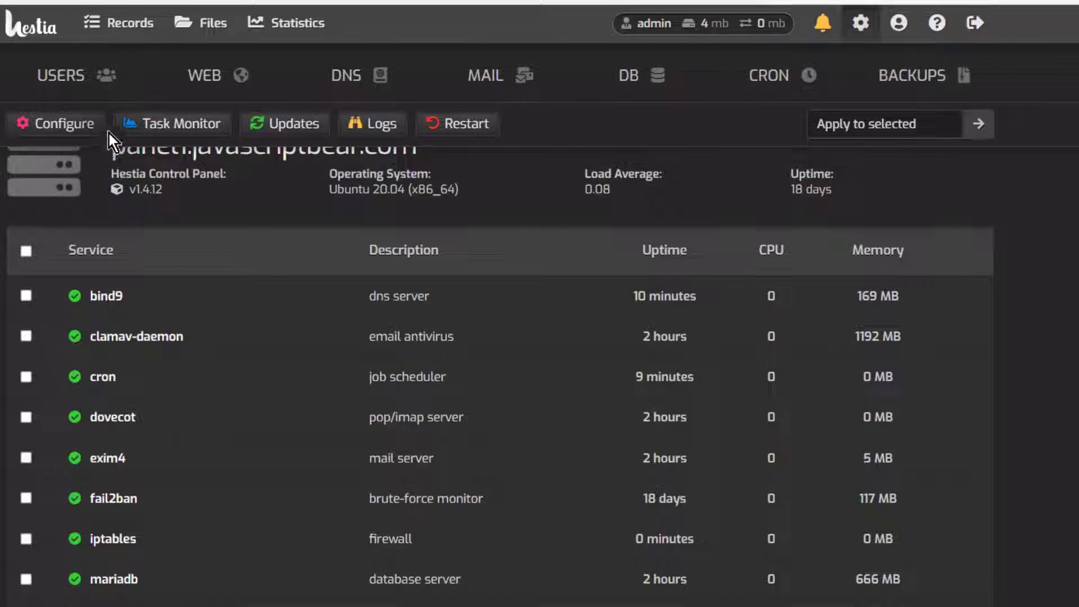
Open Configure Server and expand Web Server to show nginx with the php-fpm backend
right_click(56, 128)
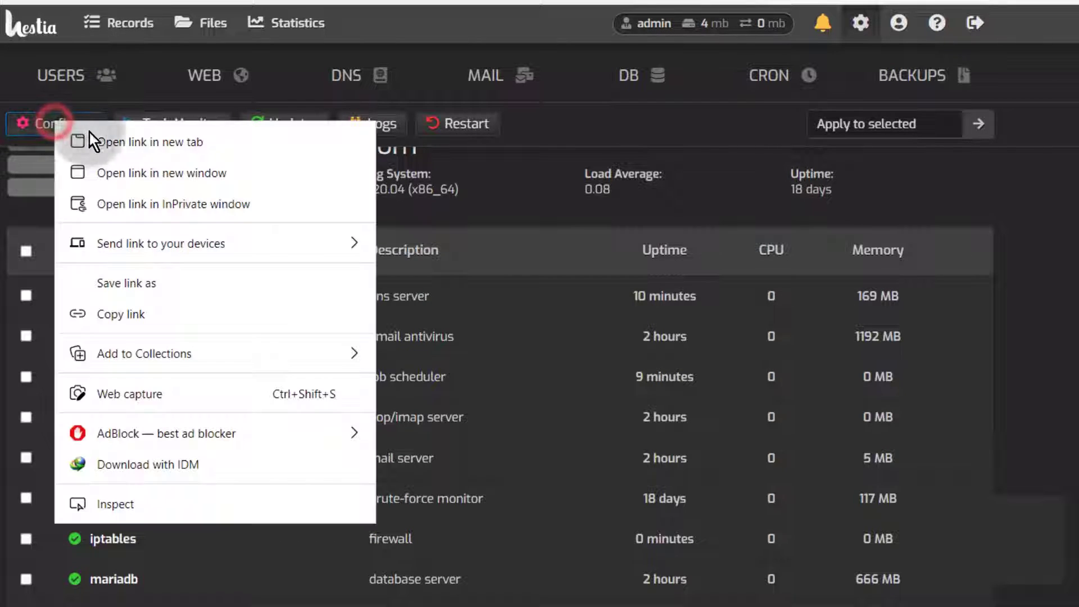
key("Escape")
left_click(95, 130)
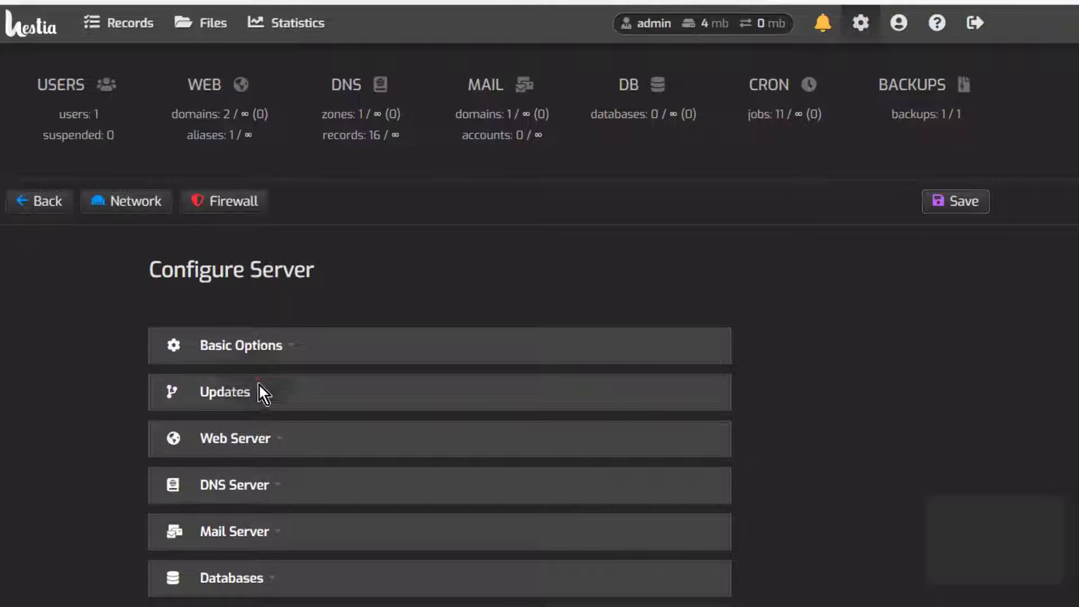
left_click(270, 436)
scroll(203, 431, "down", 3)
scroll(201, 429, "up", 4)
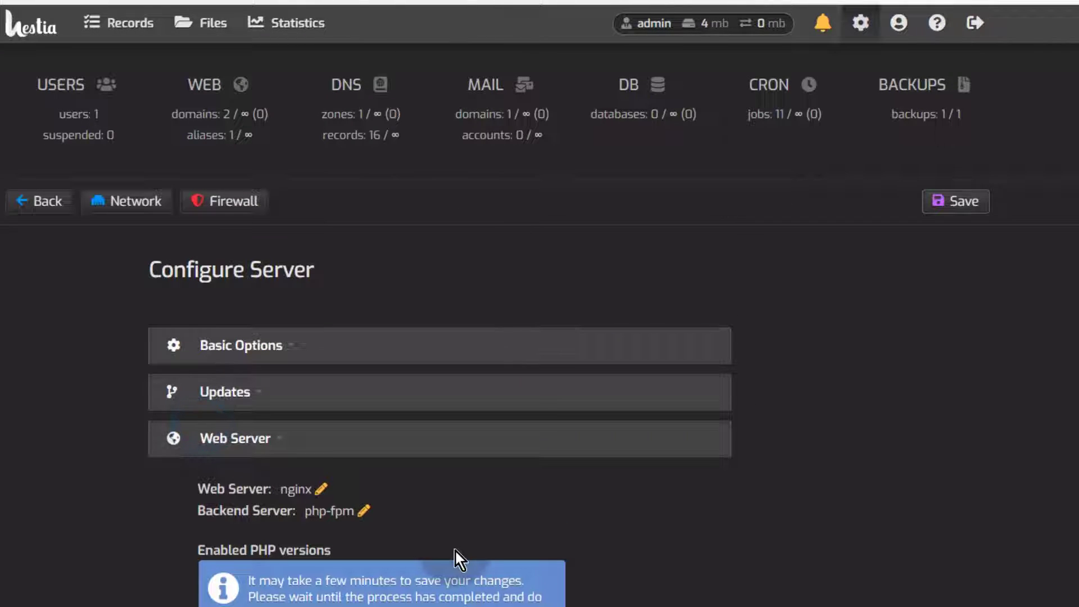
scroll(457, 551, "down", 8)
scroll(336, 539, "up", 6)
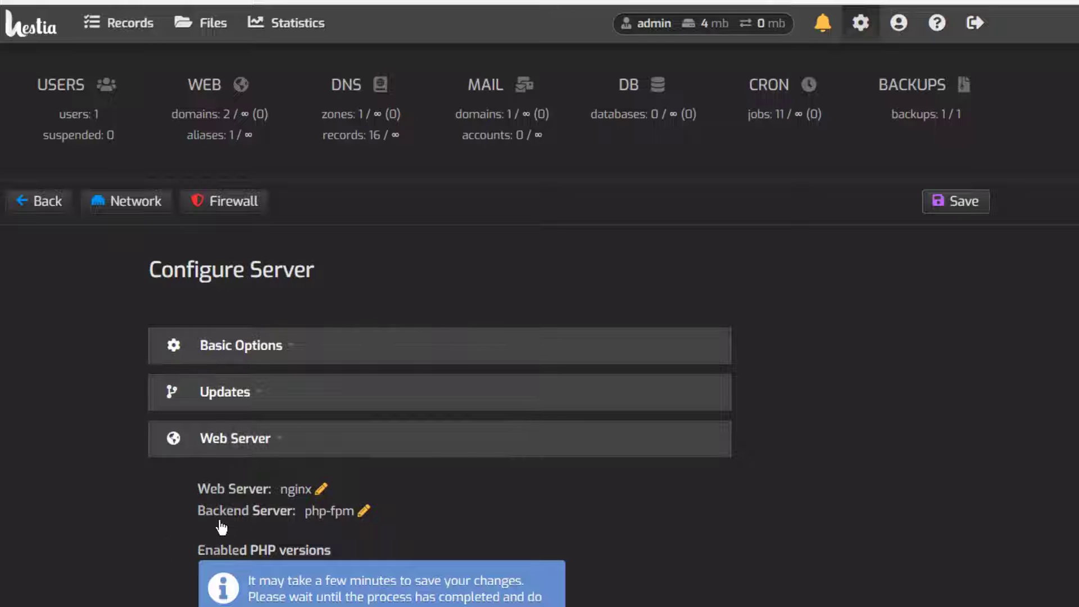
Open the NGINX settings form from the nginx entry in the server services list
left_click(364, 509)
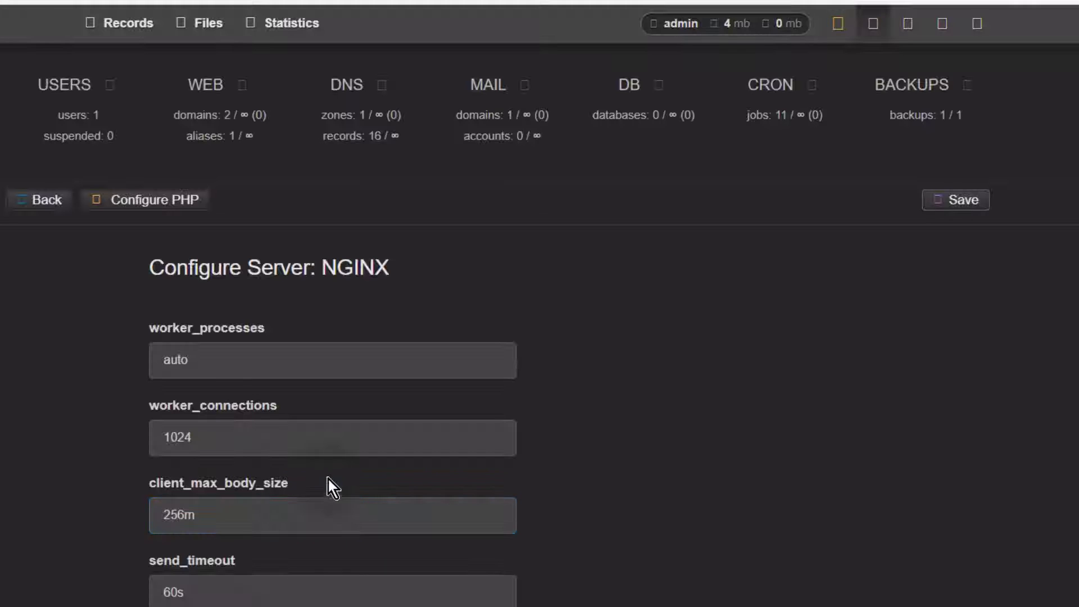
scroll(265, 504, "down", 5)
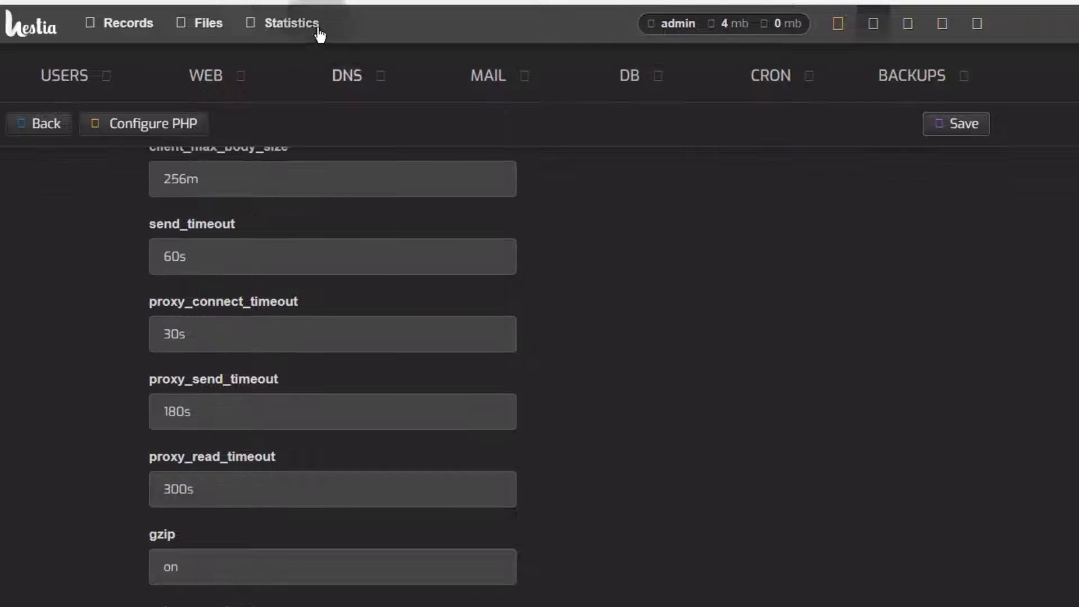
left_click(39, 124)
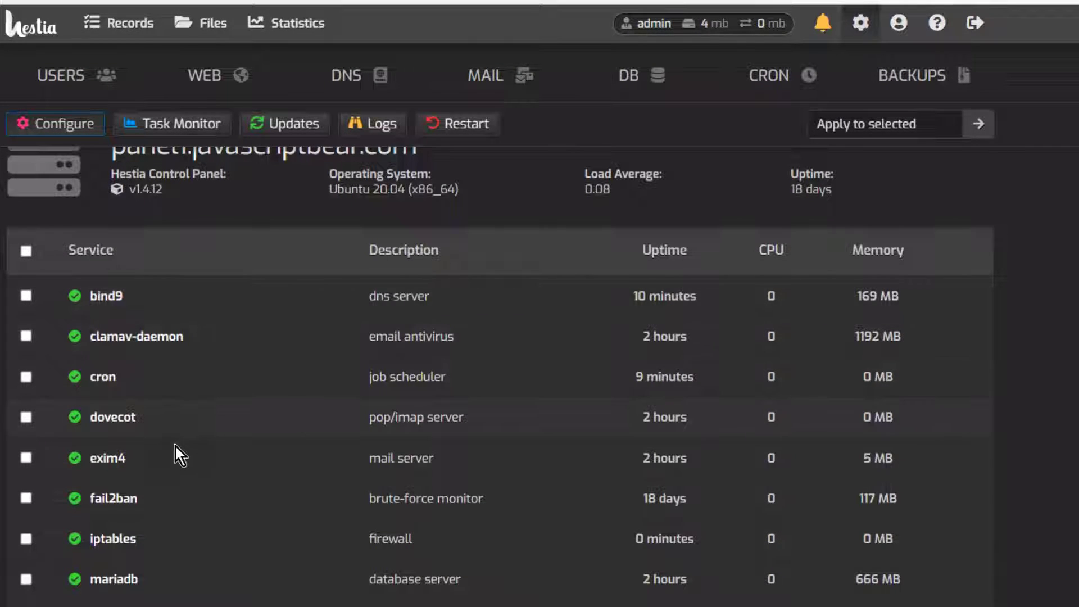
scroll(175, 447, "down", 4)
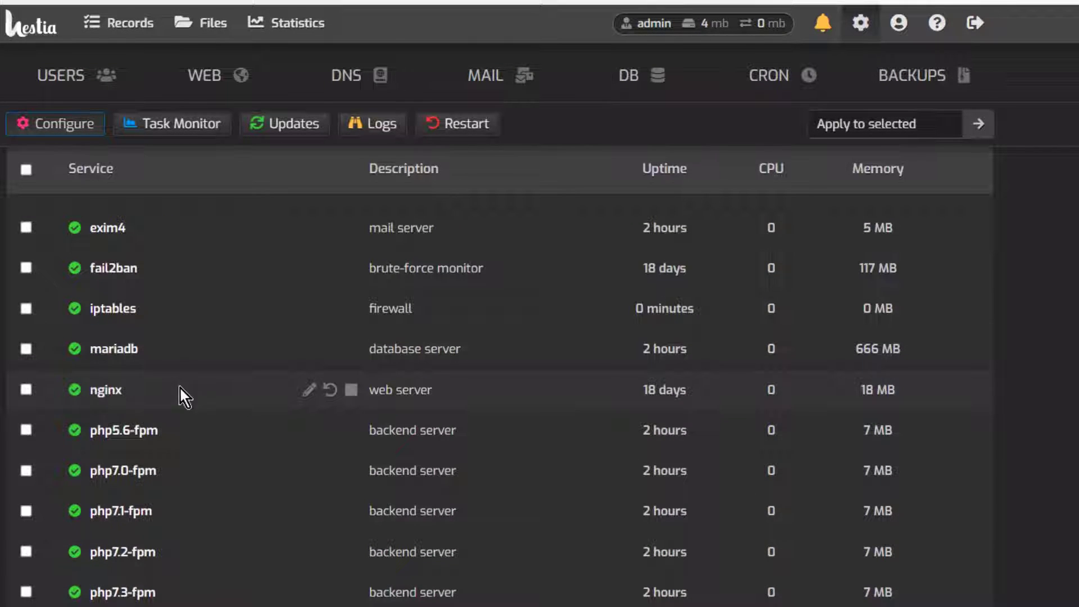
left_click(309, 394)
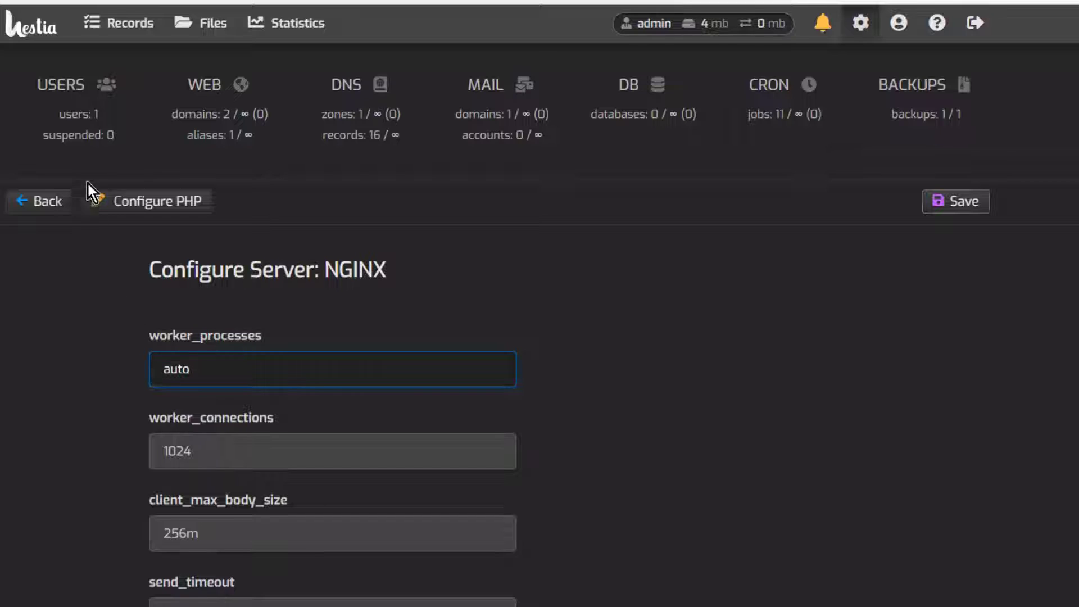
scroll(177, 478, "down", 2)
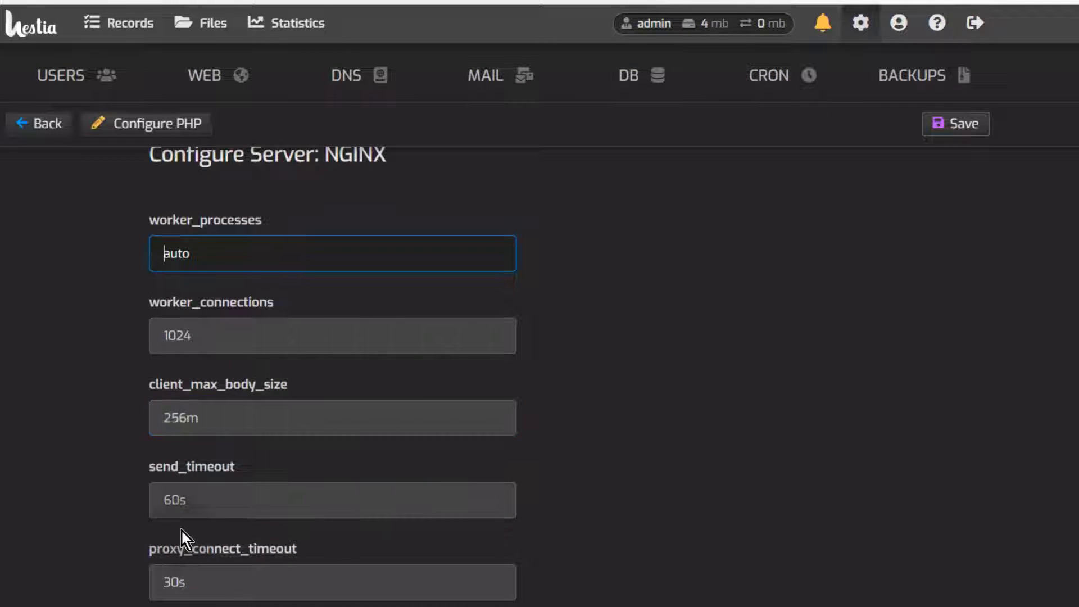
Step through the send_timeout (60s), proxy_connect_timeout and proxy_send_timeout fields
left_click(190, 500)
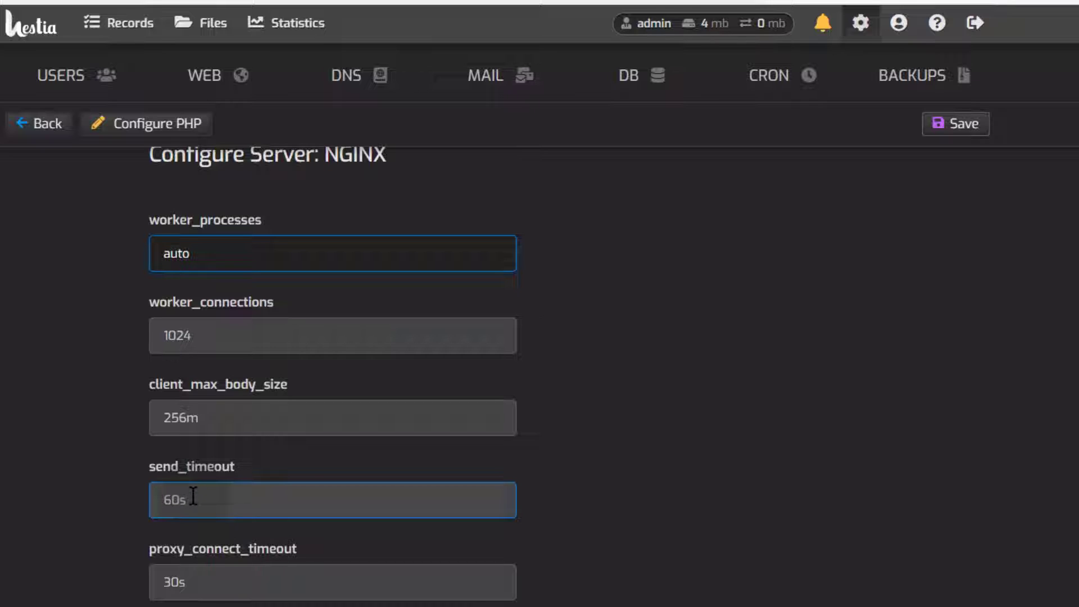
left_click(180, 499)
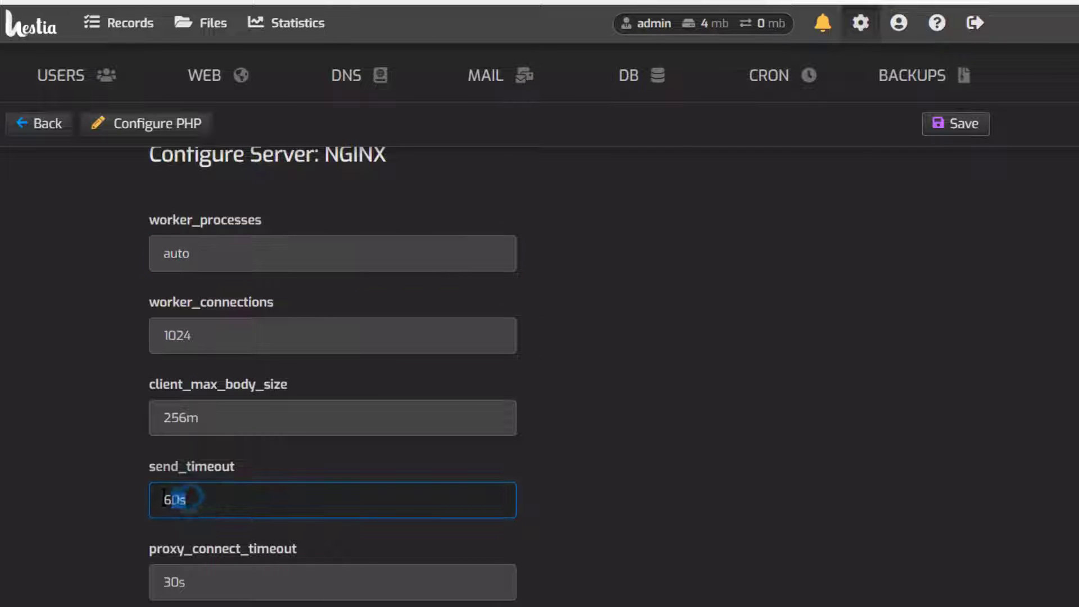
double_click(176, 498)
left_click(118, 551)
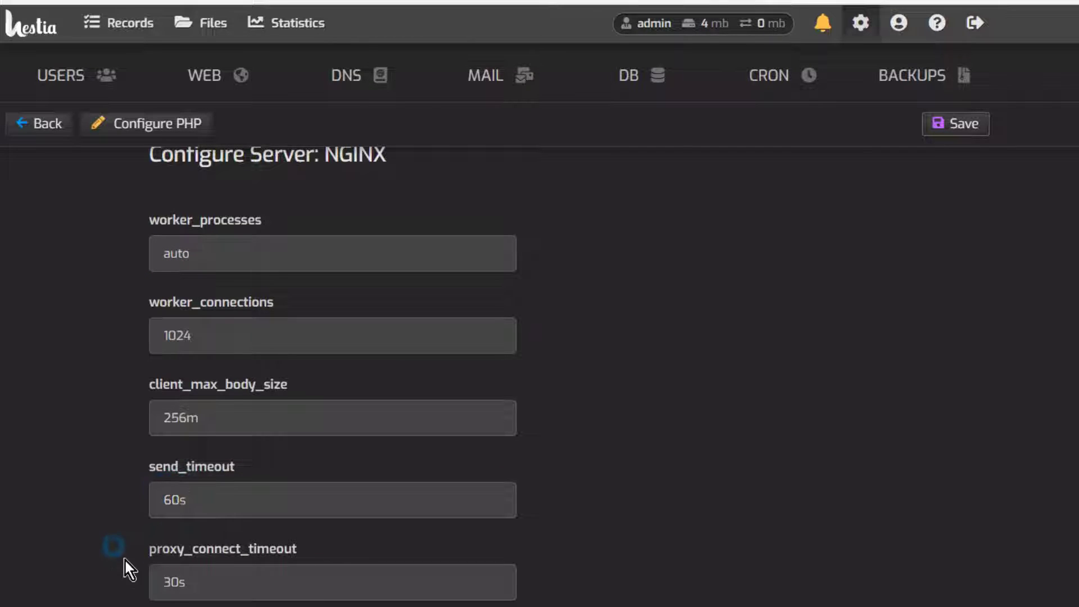
left_click(241, 568)
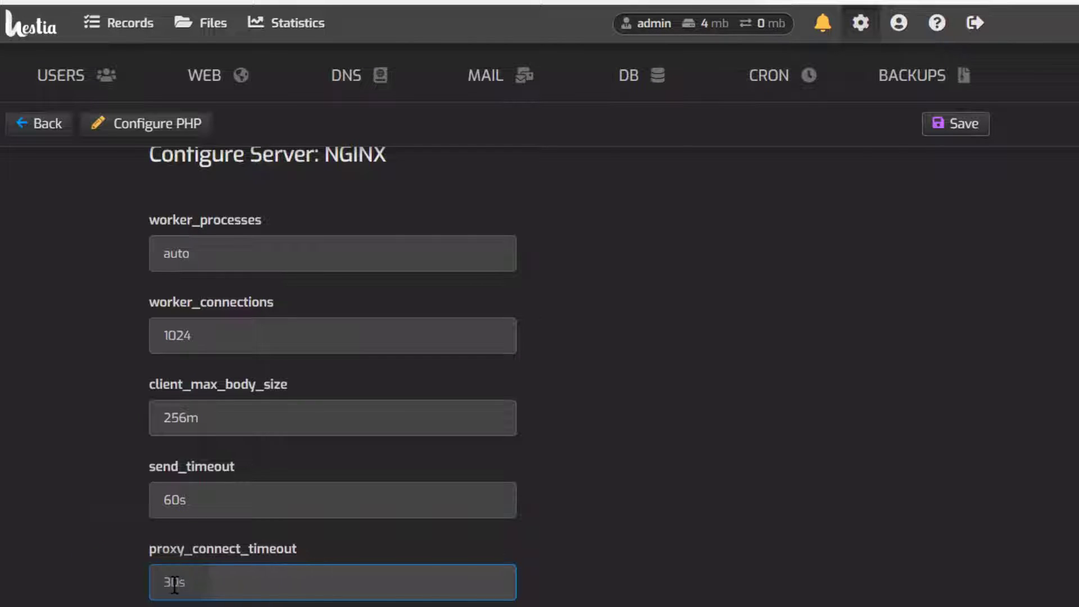
scroll(178, 585, "down", 2)
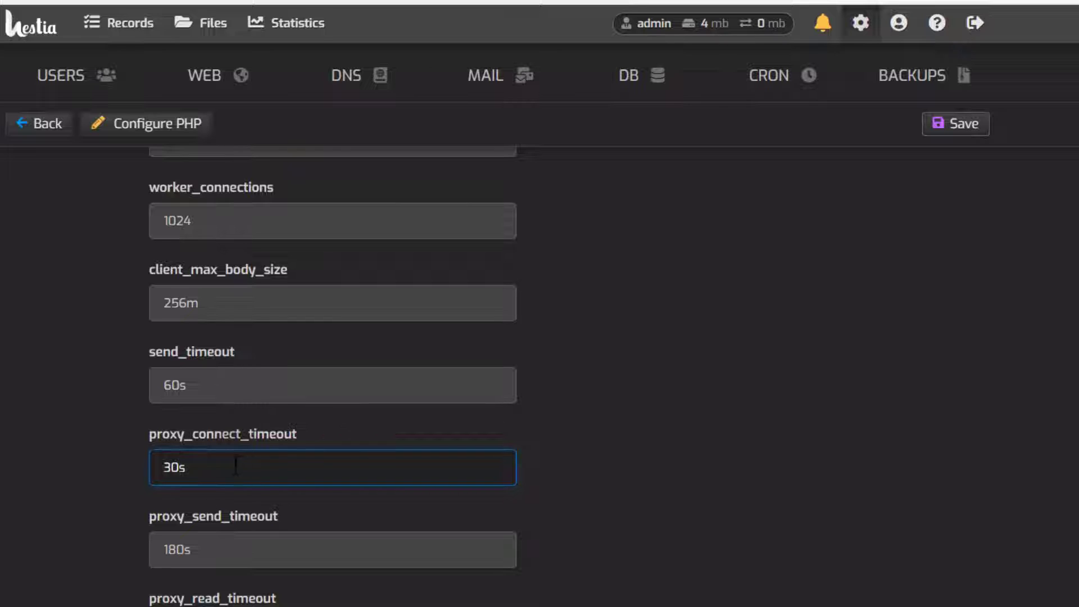
left_click(67, 485)
left_click(198, 505)
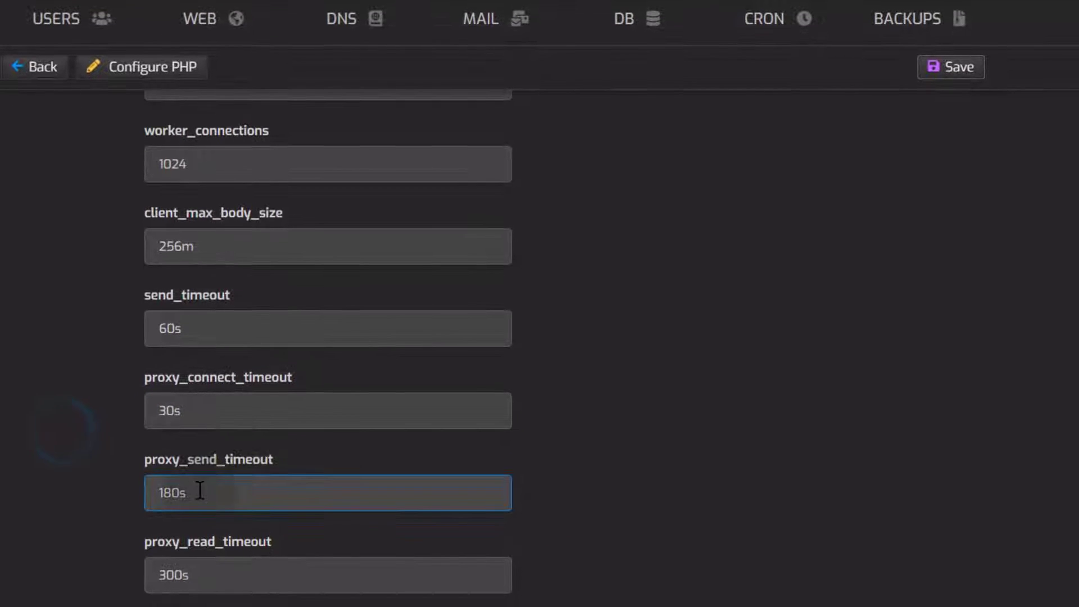
scroll(80, 458, "down", 3)
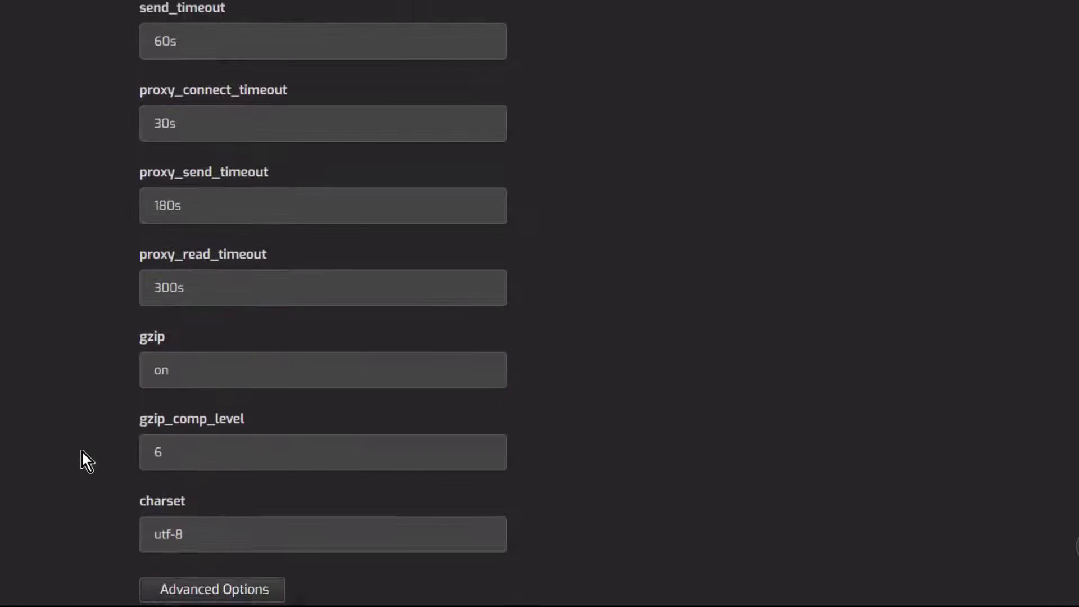
Inspect the gzip_comp_level, gzip and charset fields of the NGINX form
left_click(181, 419)
left_click(185, 371)
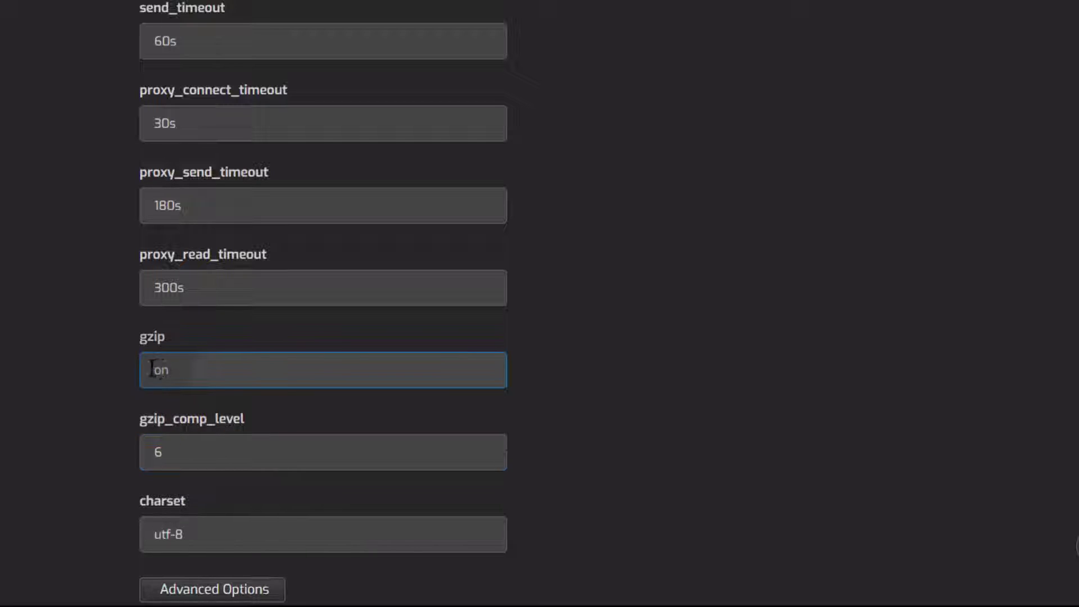
left_click(217, 514)
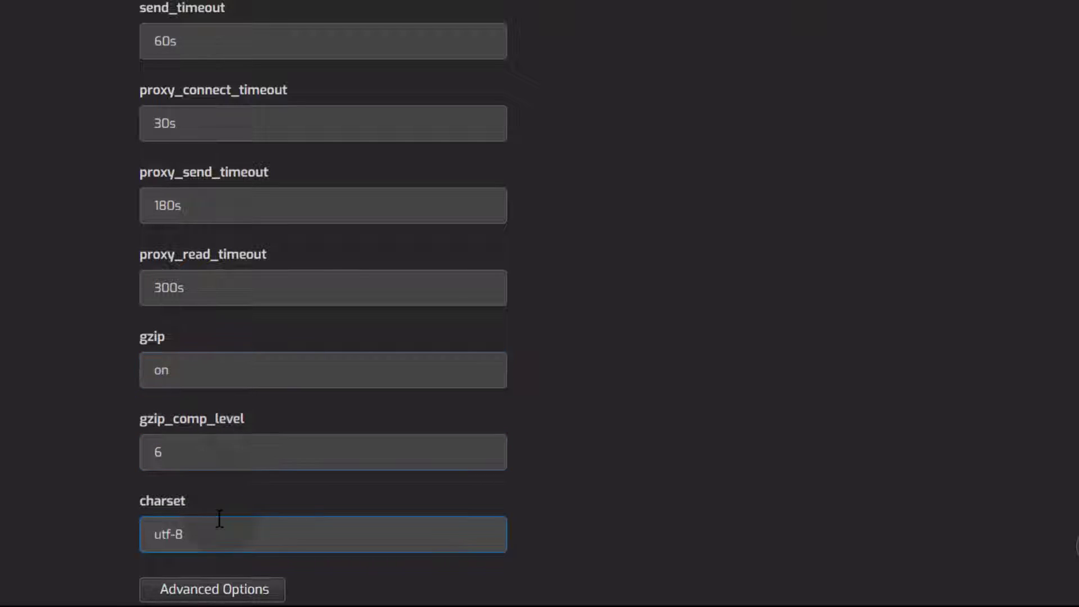
Show the raw /etc/nginx/nginx.conf via Advanced Options and scroll through its Cloudflare set_real_ip_from ranges
left_click(227, 589)
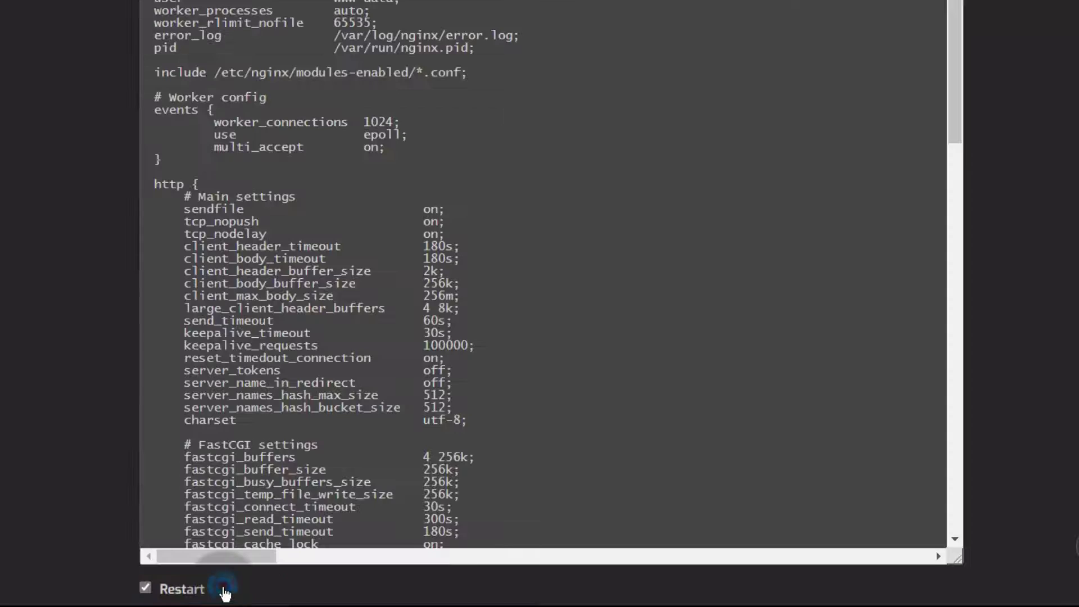
scroll(275, 53, "down", 20)
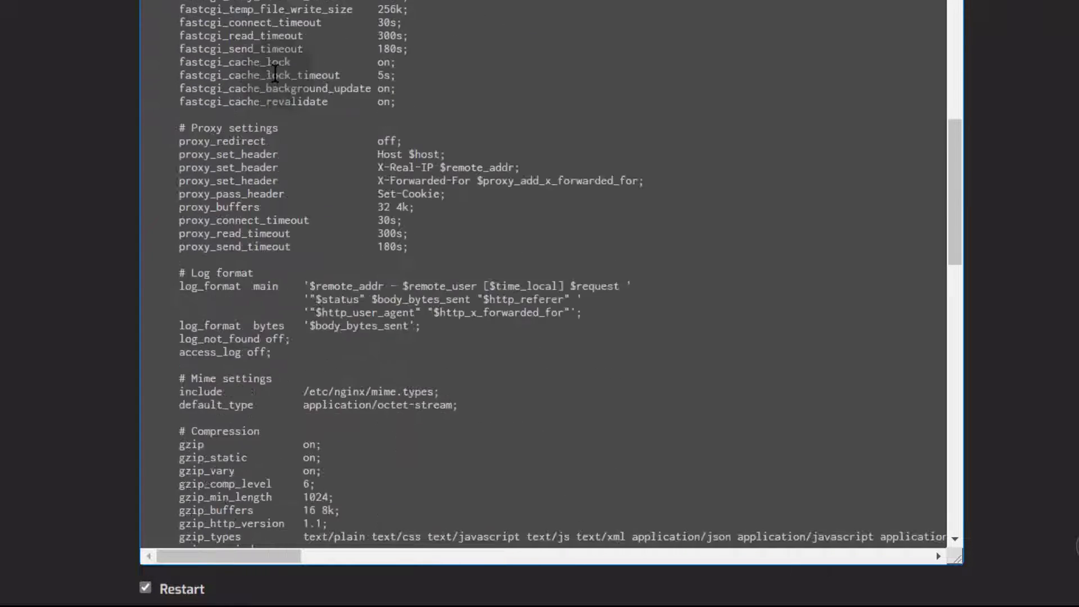
scroll(278, 87, "up", 14)
scroll(277, 87, "up", 20)
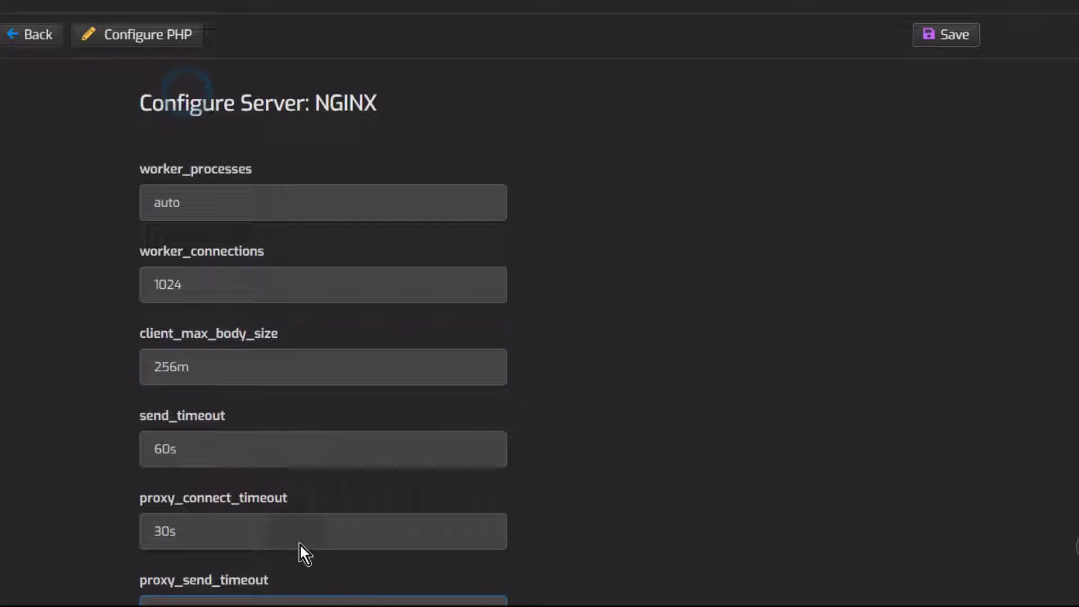
scroll(302, 552, "down", 6)
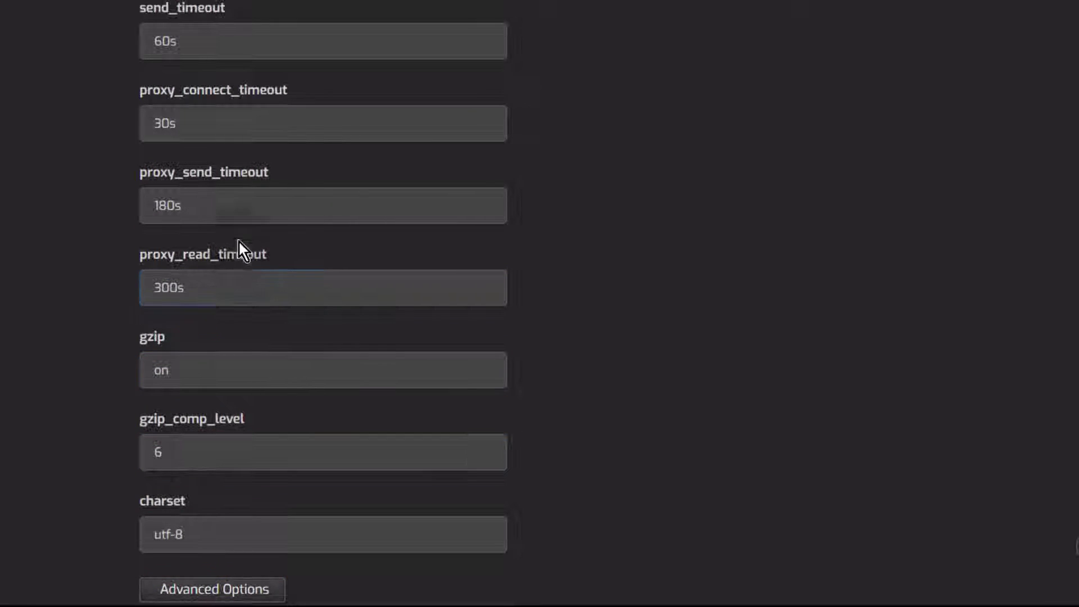
left_click(228, 591)
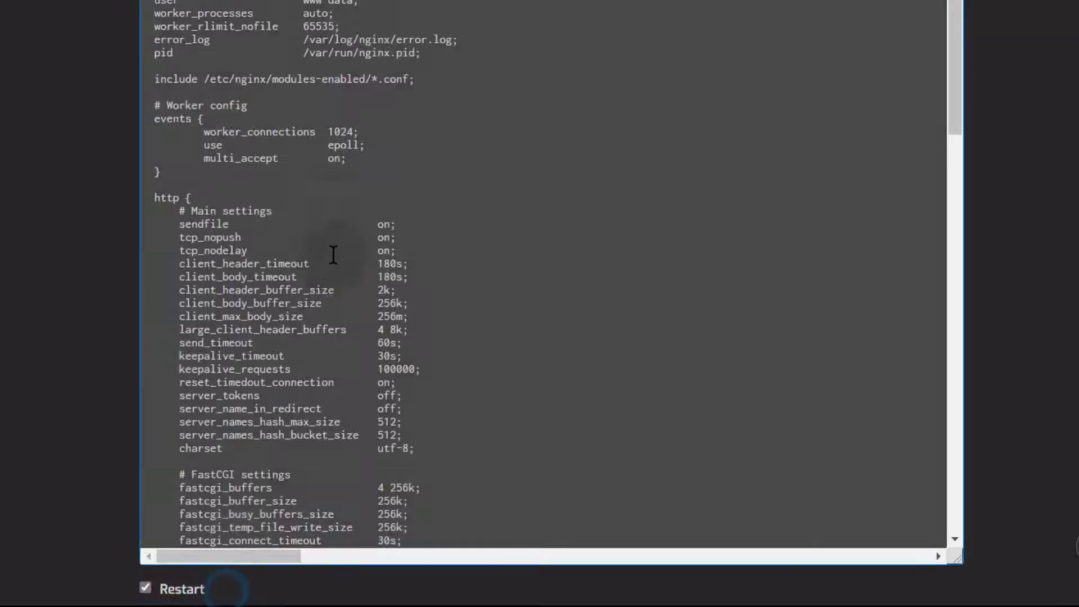
scroll(332, 253, "down", 10)
scroll(337, 161, "up", 10)
scroll(439, 164, "up", 3)
scroll(340, 269, "down", 10)
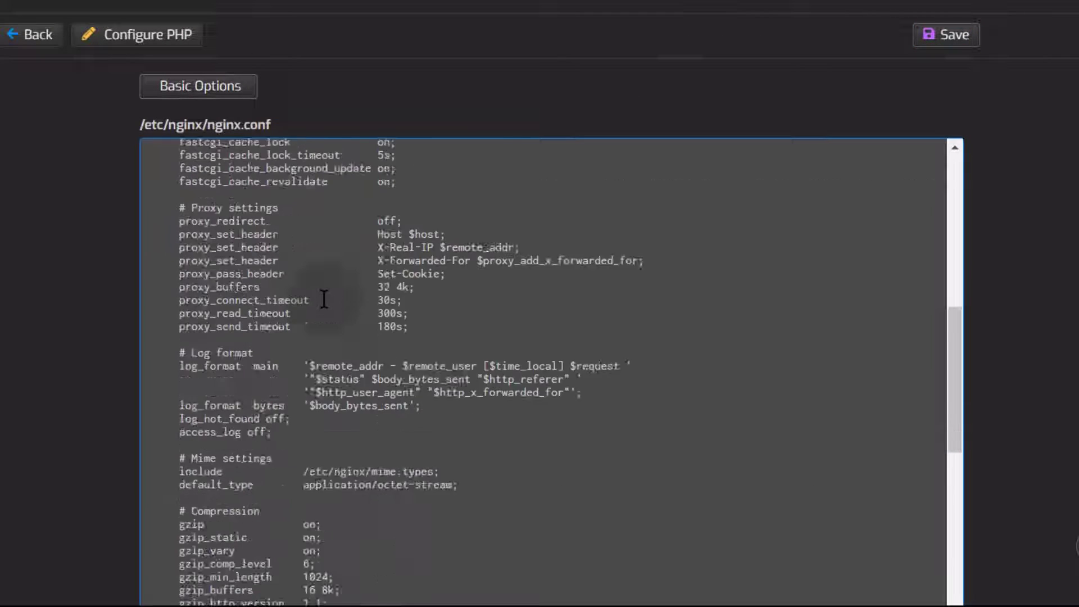
scroll(38, 463, "down", 3)
scroll(79, 224, "up", 3)
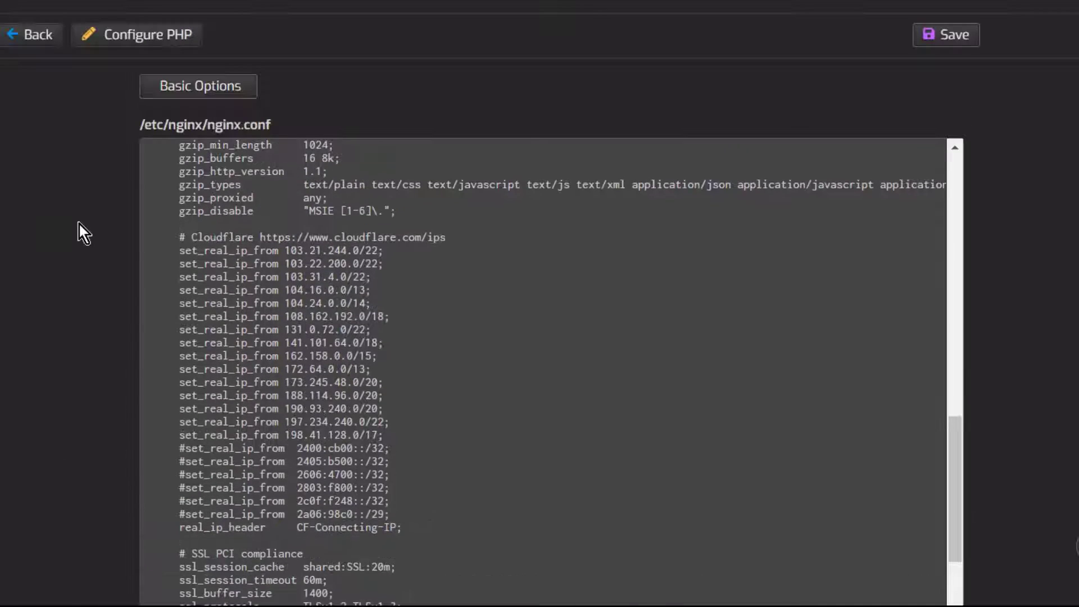
Open the PHP settings from the services list and check error_reporting and max_execution_time
left_click(33, 35)
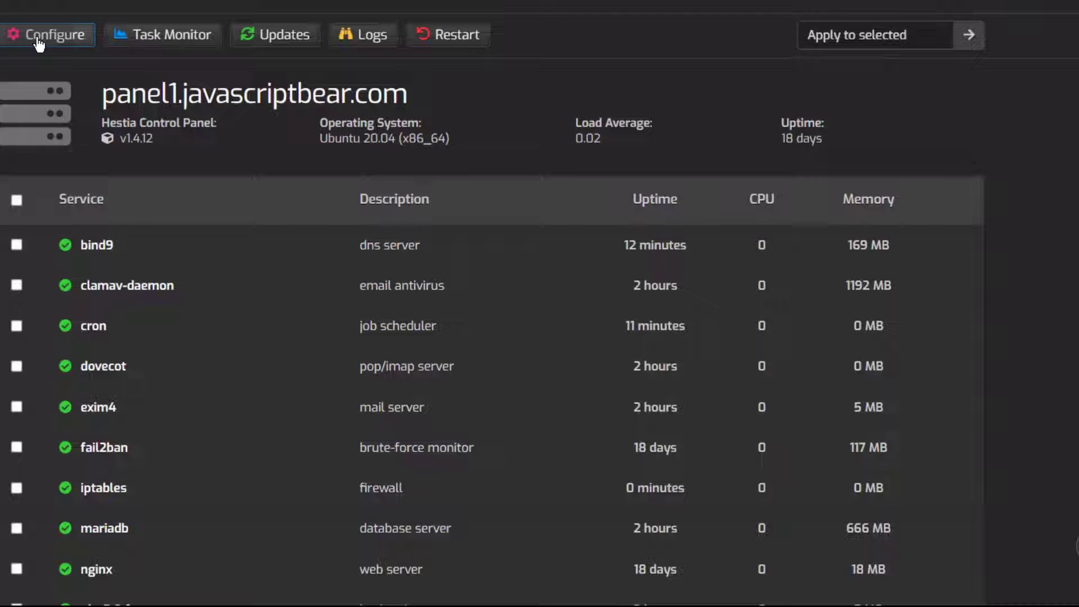
scroll(181, 379, "down", 8)
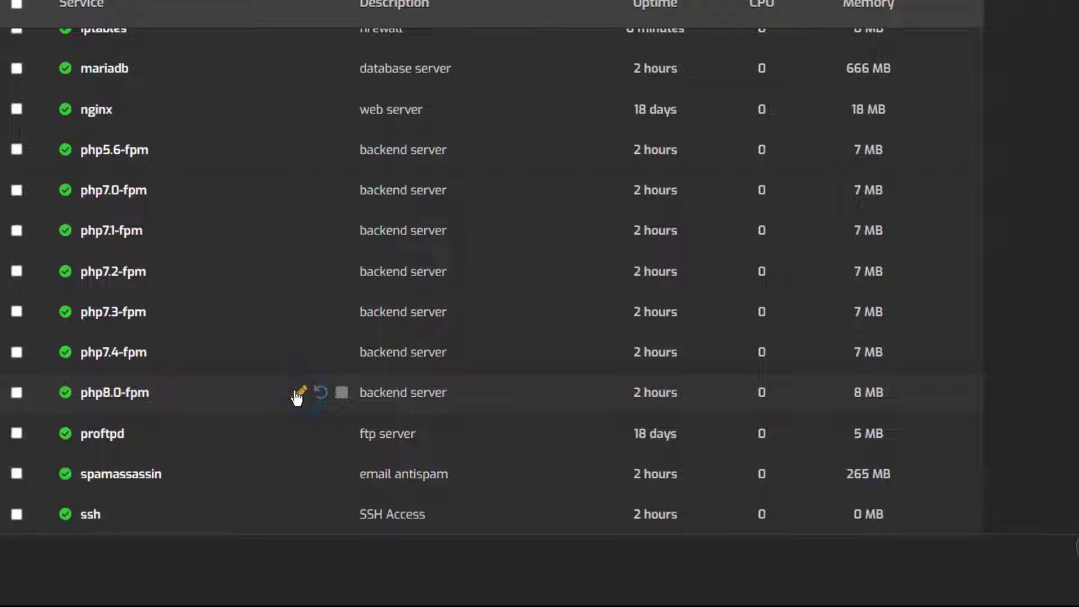
left_click(298, 394)
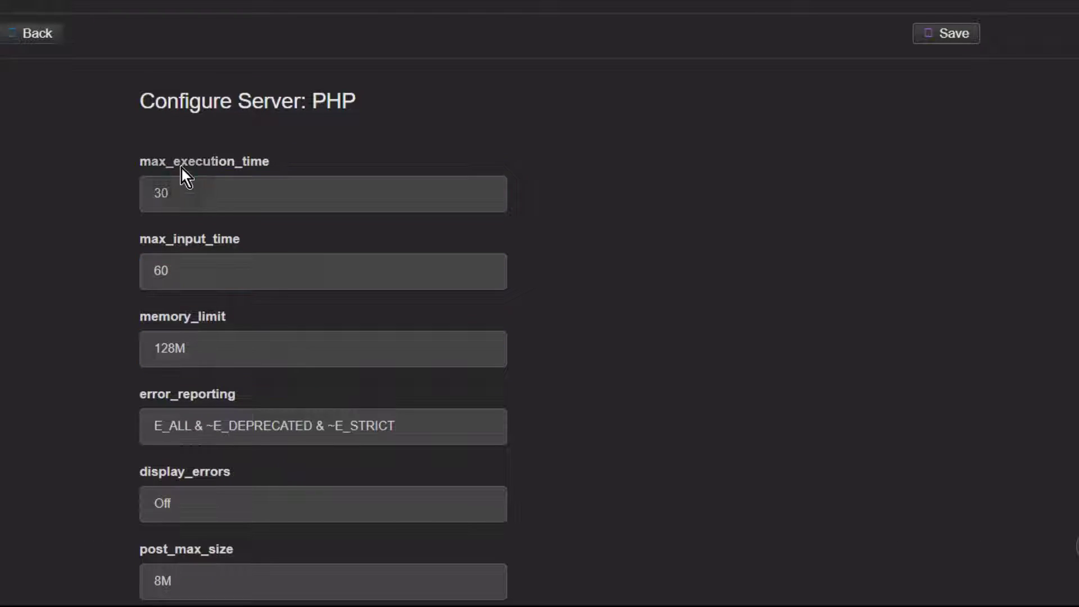
scroll(267, 292, "down", 2)
left_click(267, 292)
scroll(230, 286, "up", 2)
left_click(159, 169)
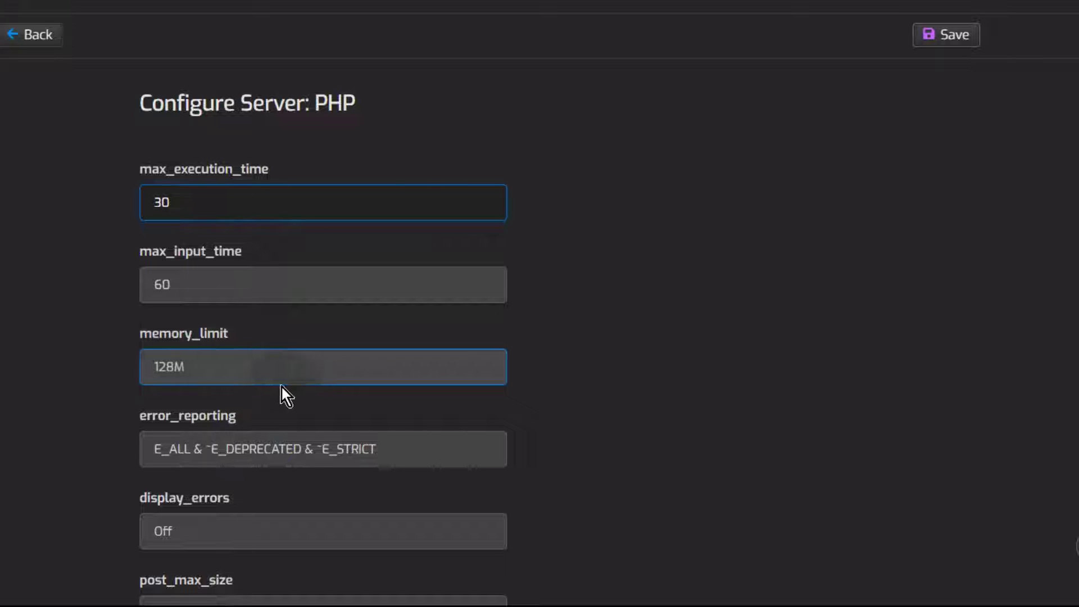
scroll(184, 457, "down", 2)
scroll(184, 457, "down", 1)
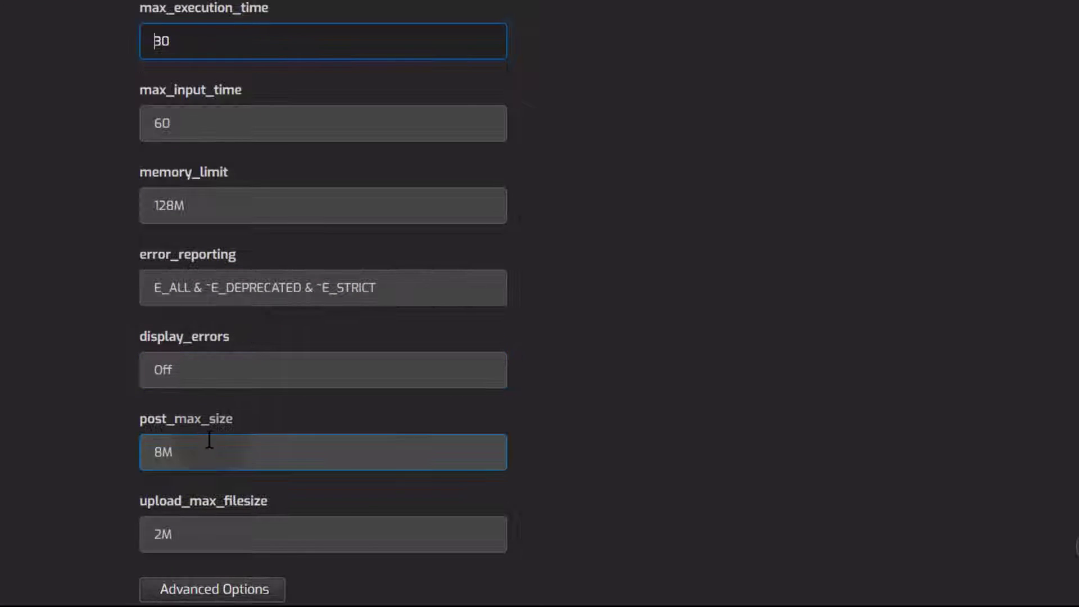
Show the raw php.ini-production file via Advanced Options, with engine = On and precision = 14
left_click(200, 590)
scroll(375, 248, "down", 15)
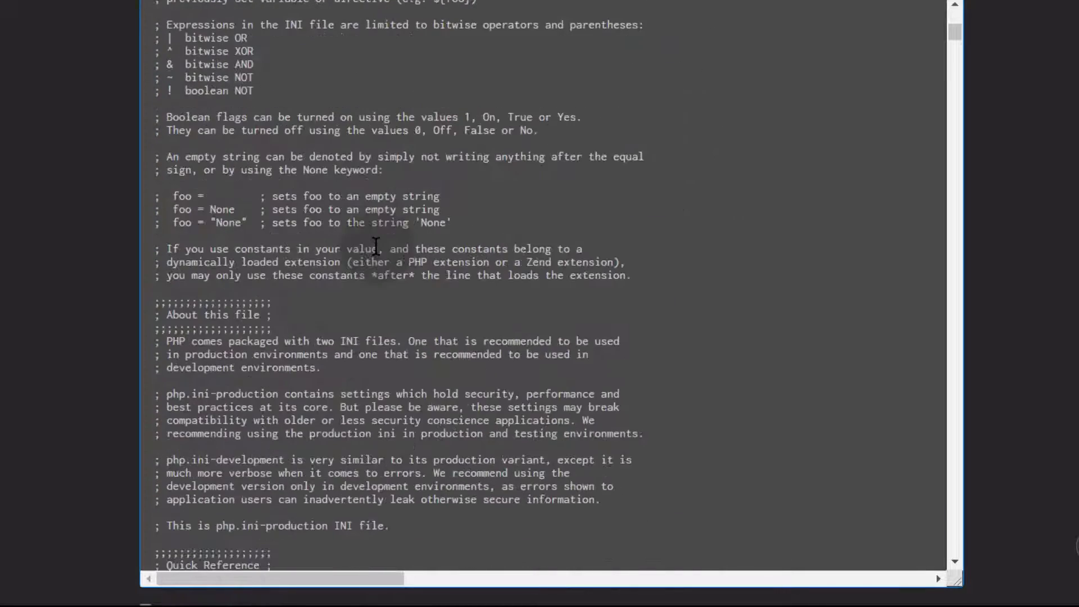
scroll(375, 247, "down", 13)
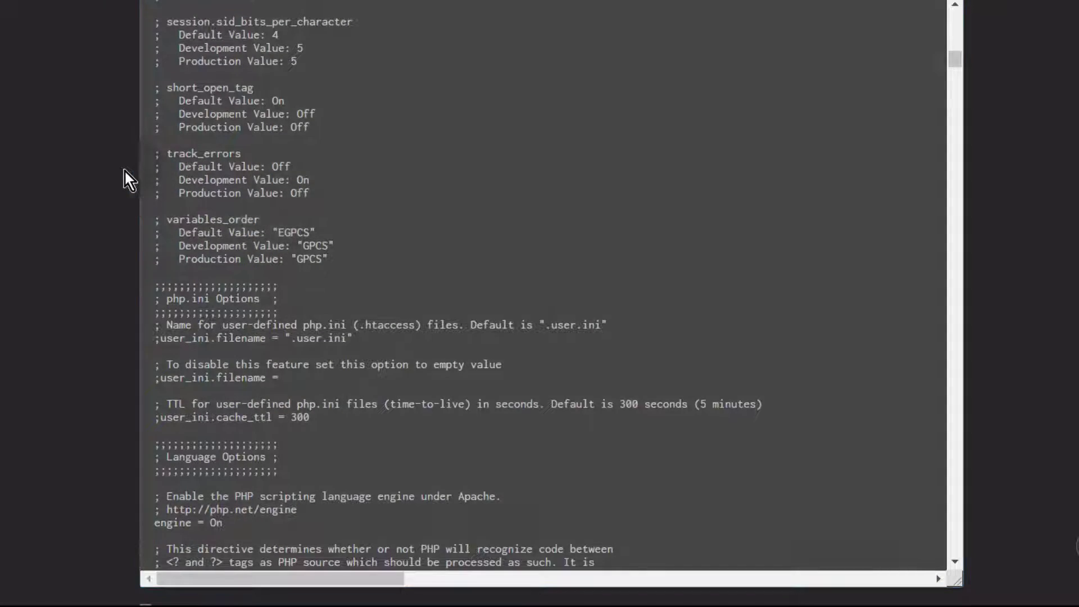
scroll(248, 270, "down", 9)
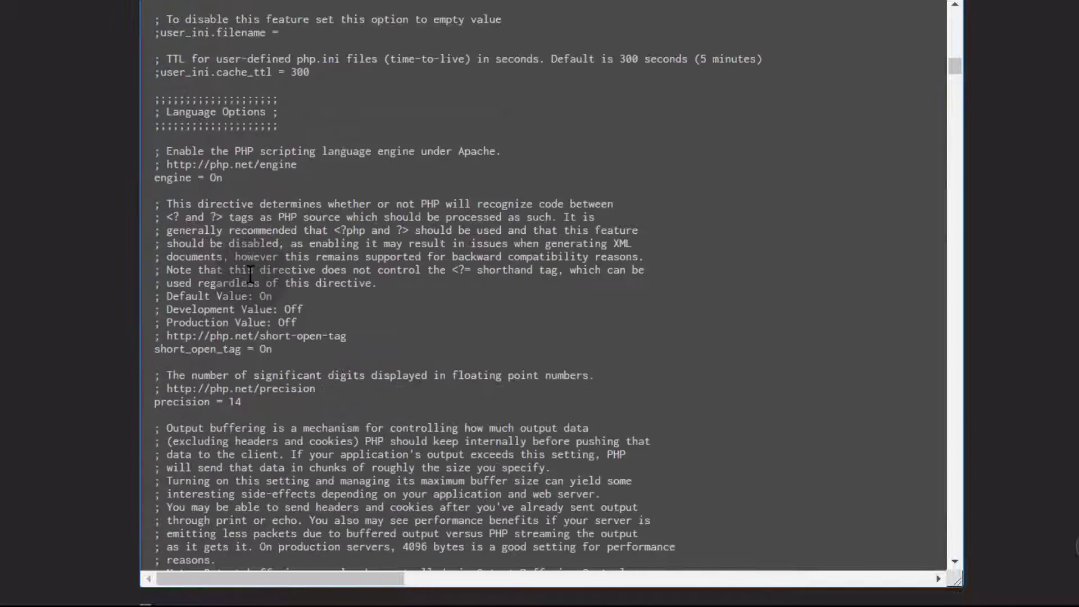
scroll(250, 268, "up", 16)
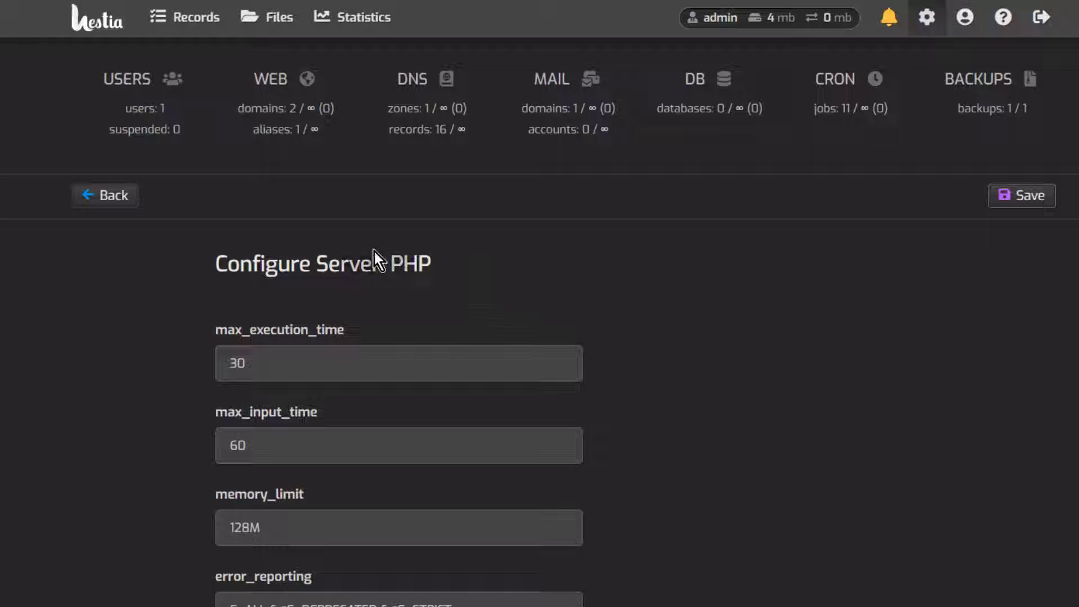
Inspect the javascriptbear.com and panel1 A records and the www CNAME record in Cloudflare DNS
left_click(281, 88)
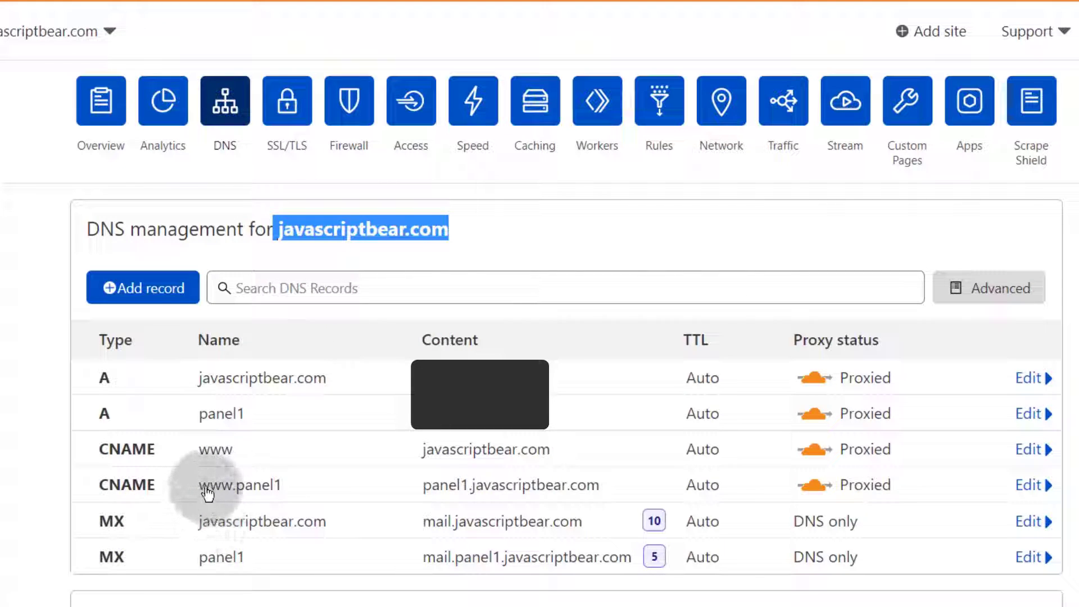
left_click_drag(200, 485, 281, 499)
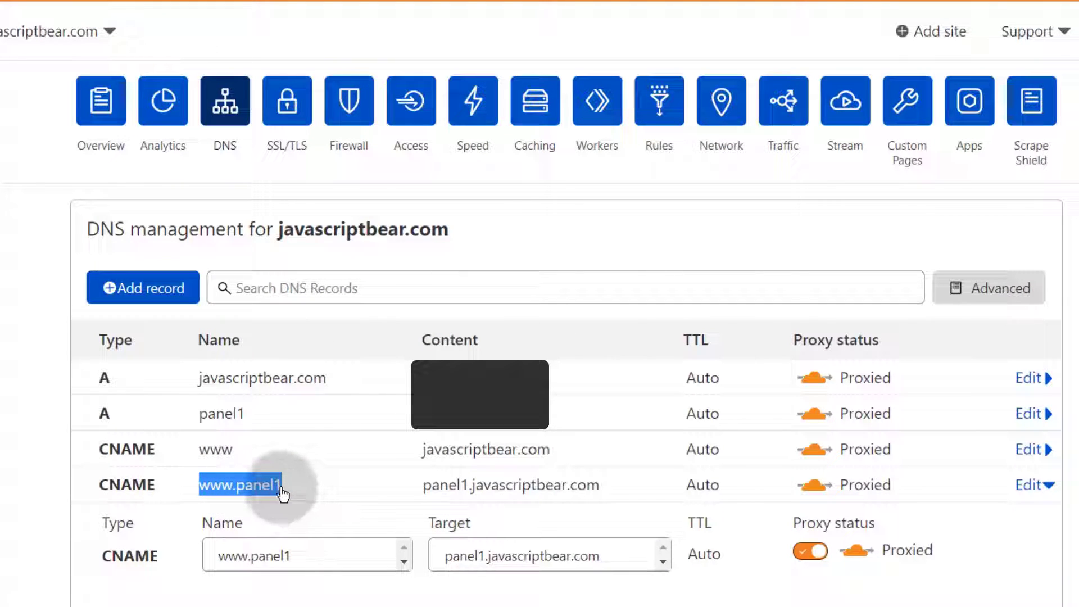
left_click(281, 486)
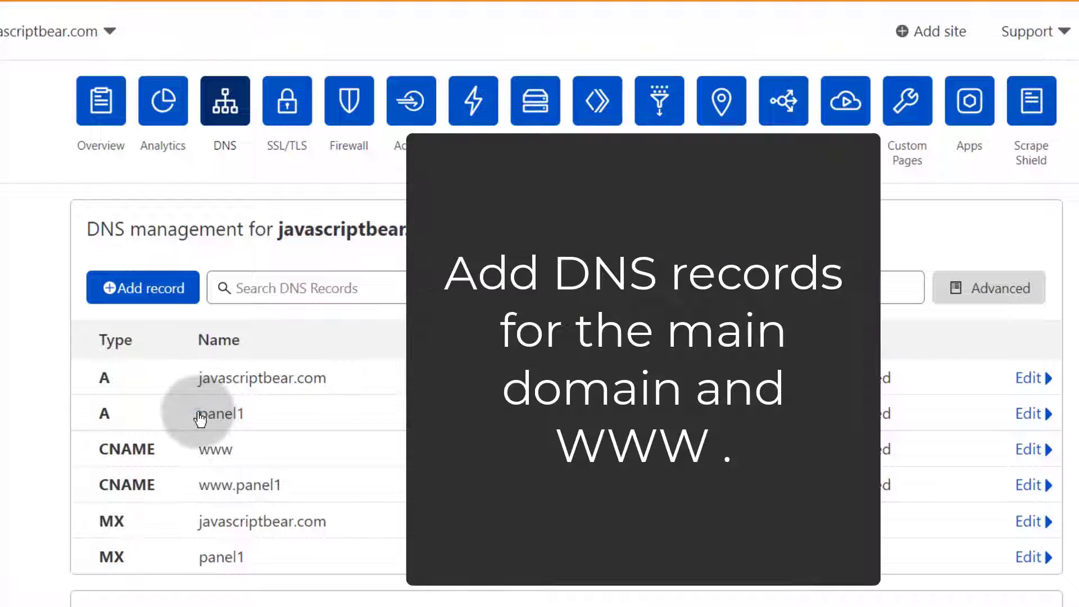
double_click(200, 419)
scroll(235, 381, "down", 4)
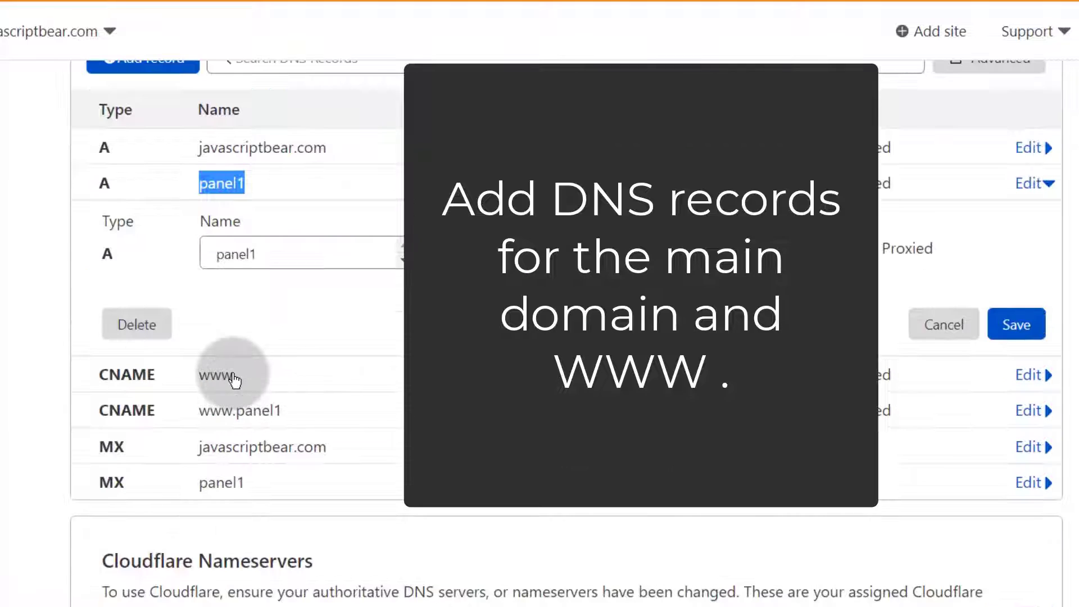
left_click(245, 145)
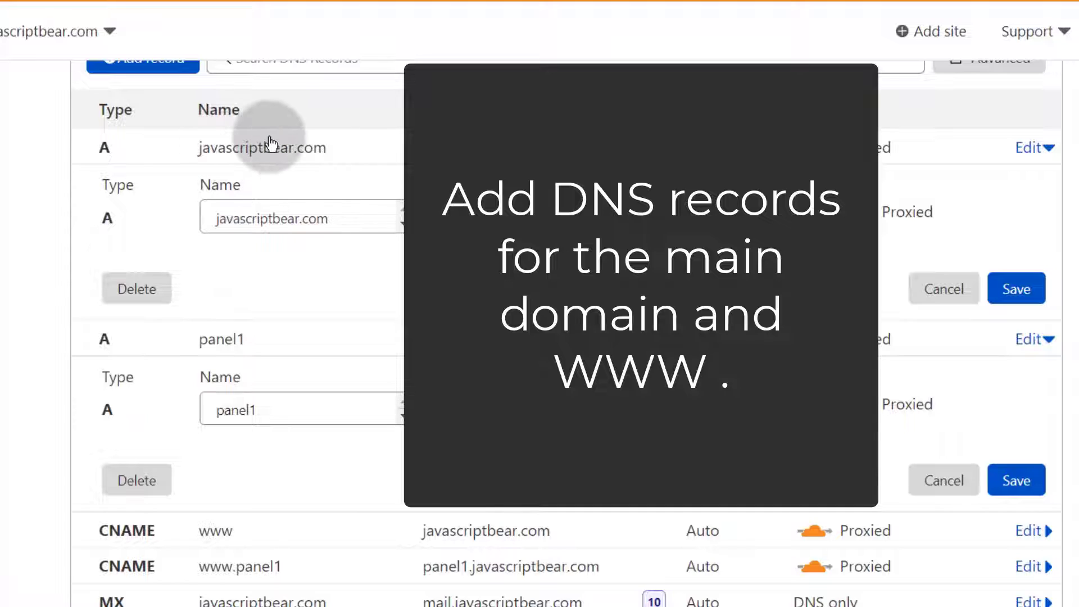
left_click(217, 534)
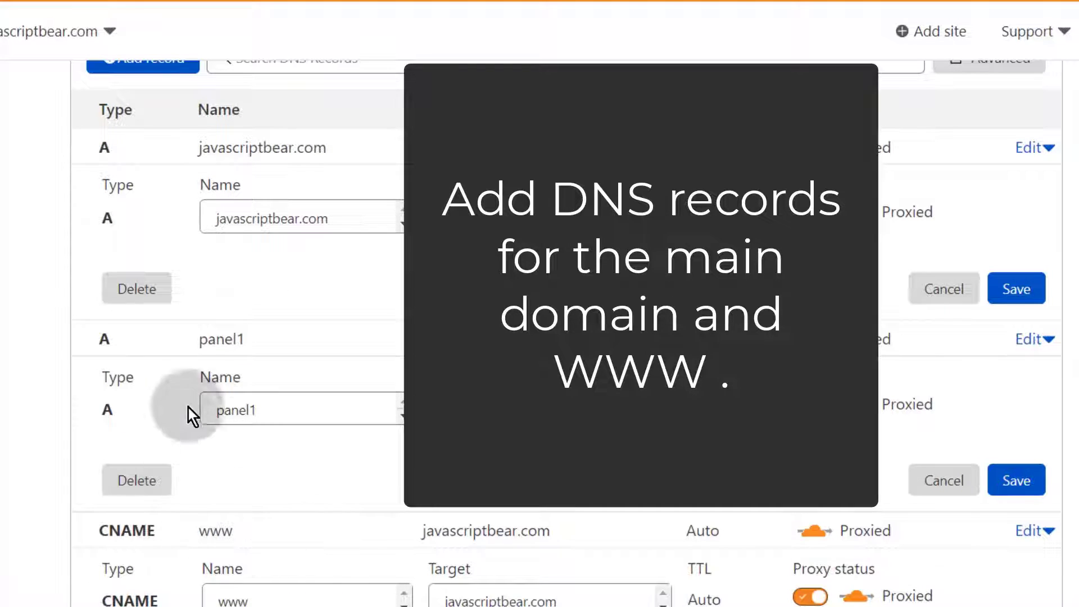
left_click(232, 347)
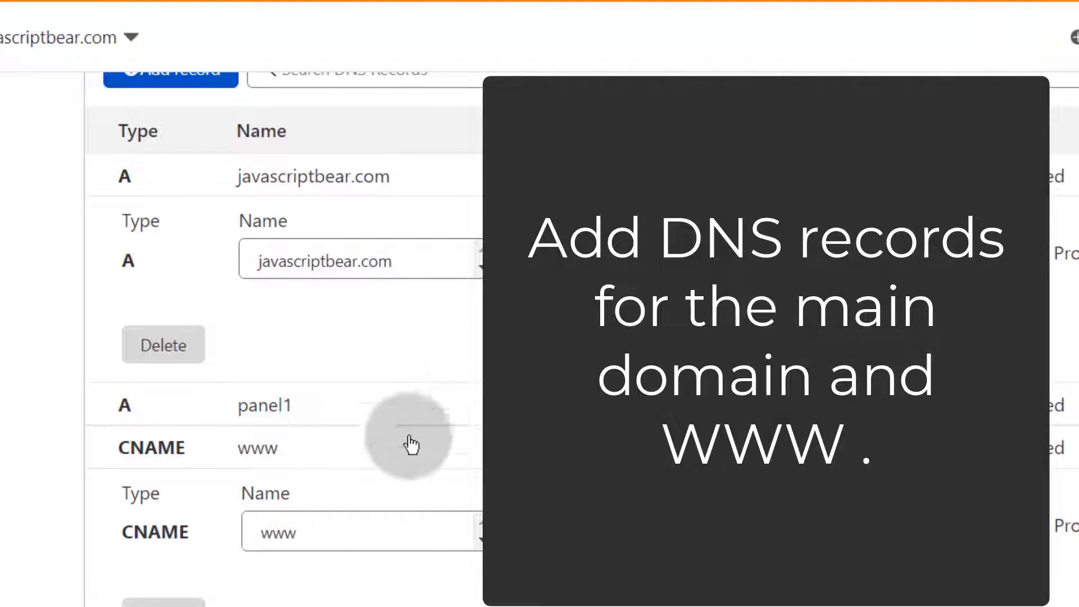
scroll(231, 560, "up", 3)
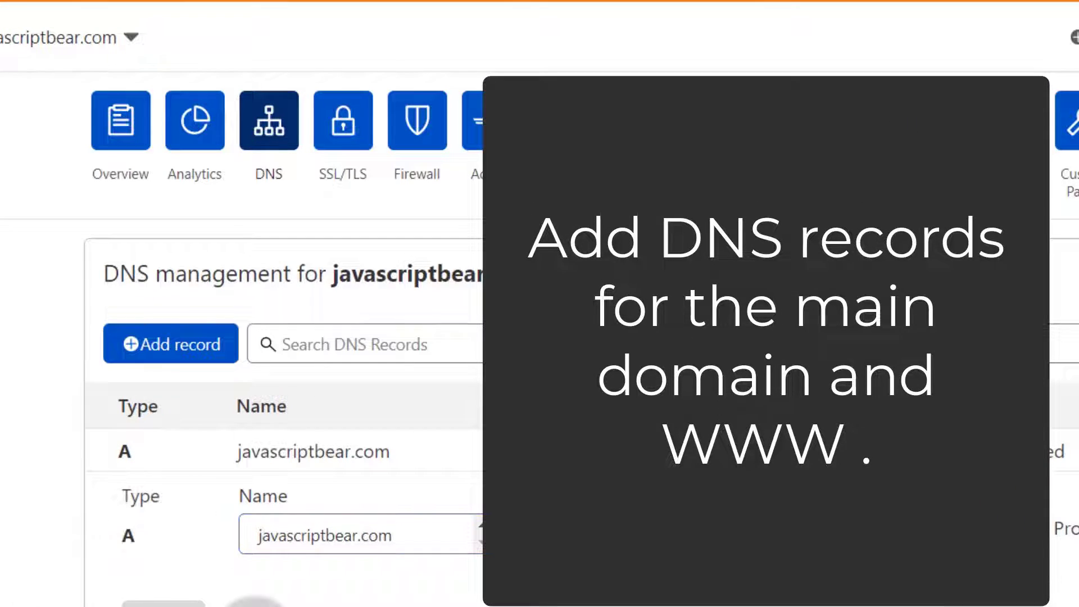
scroll(255, 605, "down", 5)
scroll(268, 605, "up", 5)
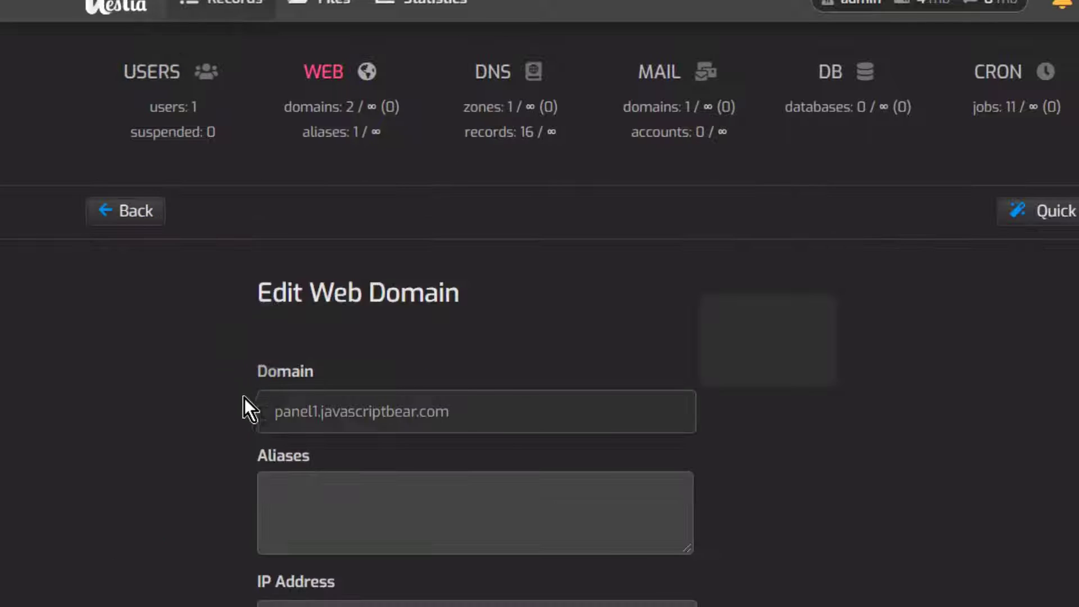
Set panel1.javascriptbear.com to redirect to panel1.javascriptbear.com, enable Let's Encrypt SSL, and save
scroll(154, 531, "down", 2)
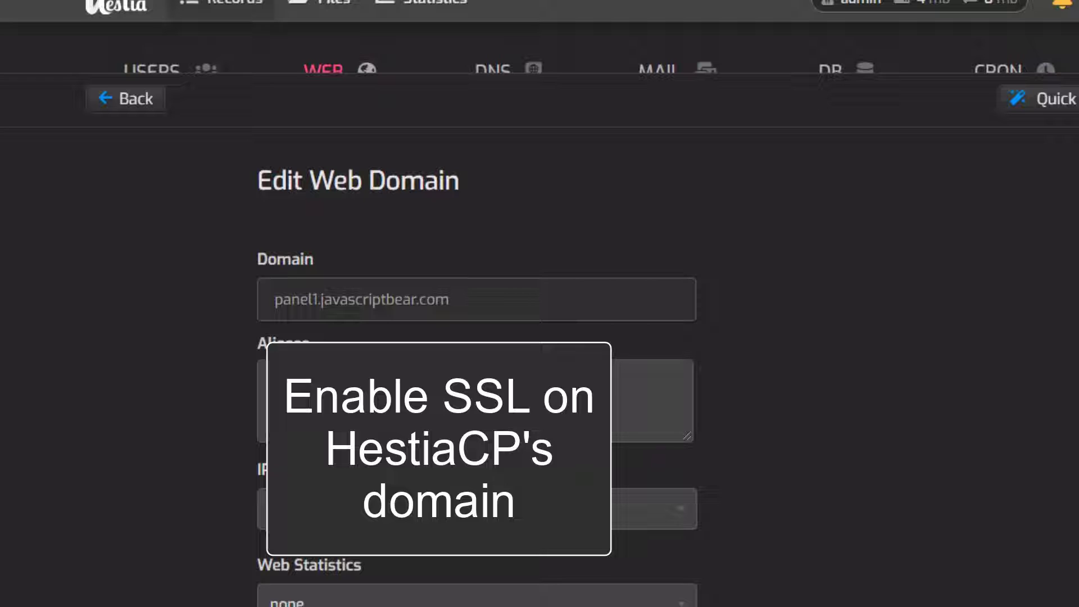
scroll(476, 337, "down", 7)
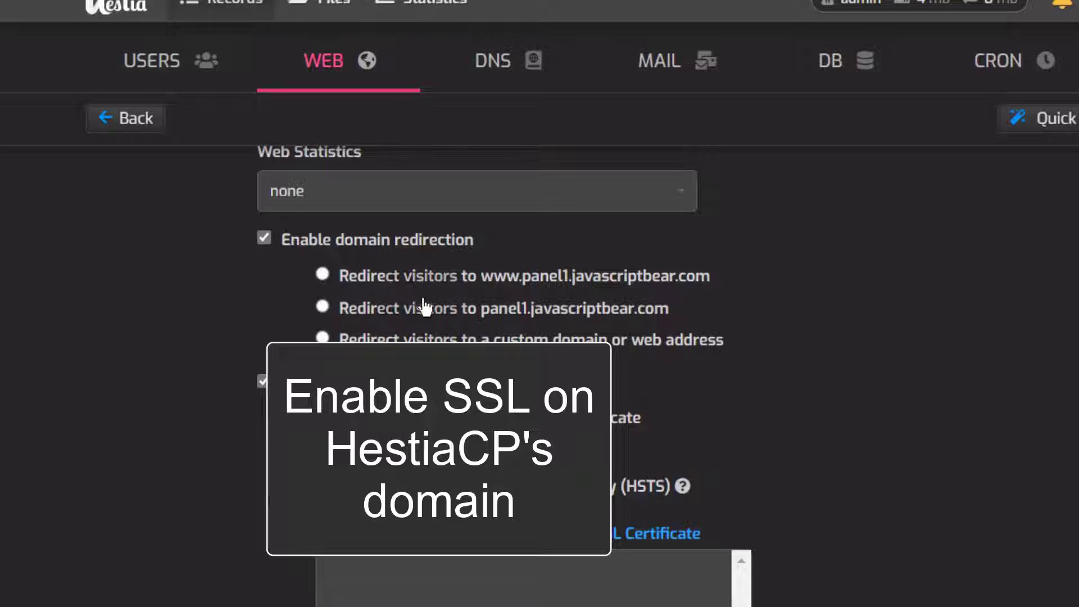
left_click(324, 307)
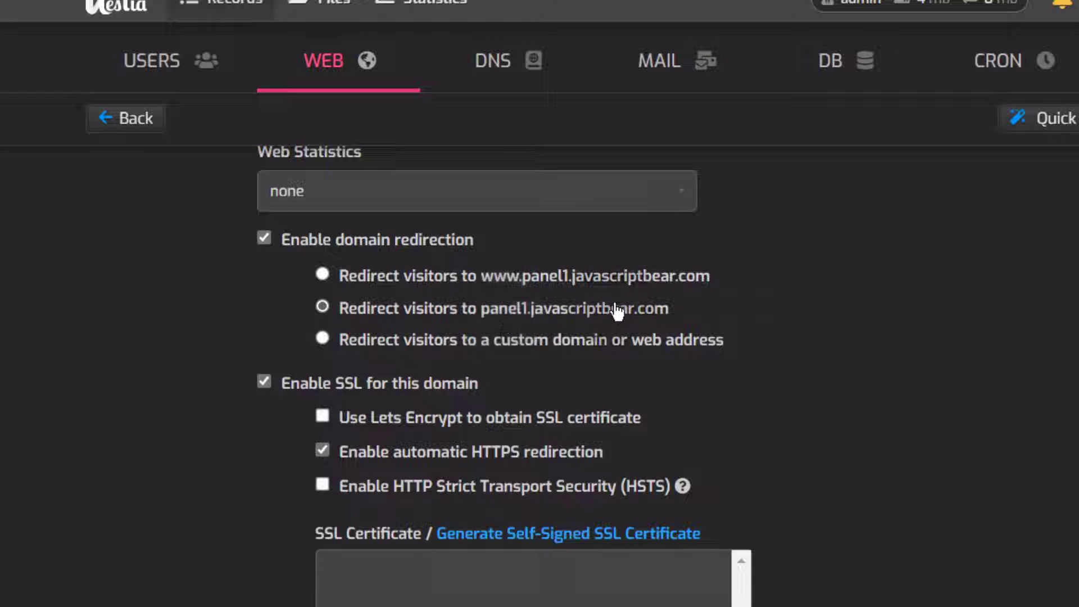
left_click(323, 416)
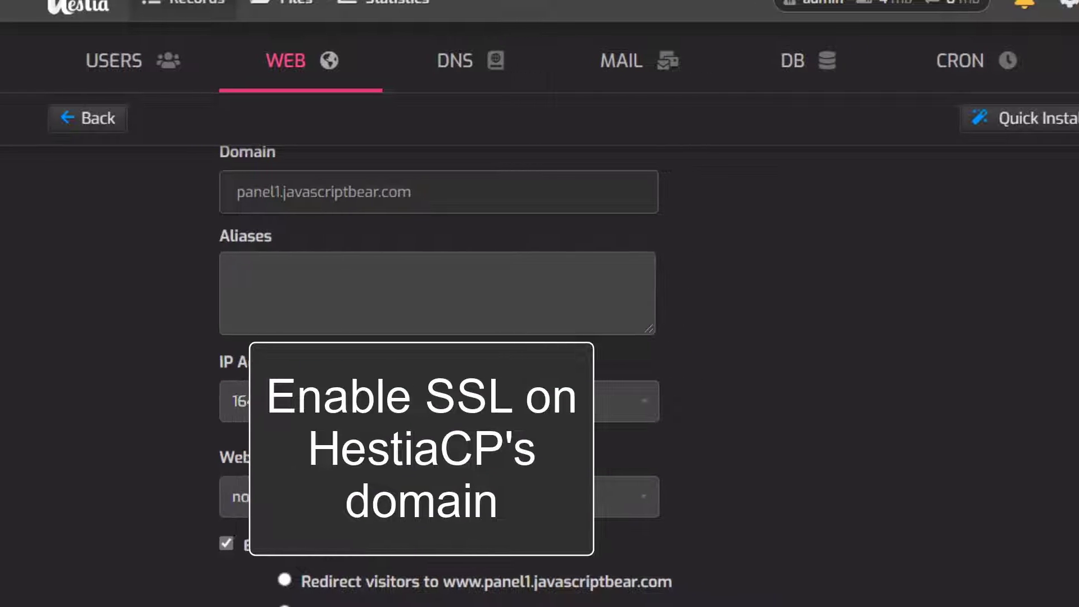
left_click(824, 135)
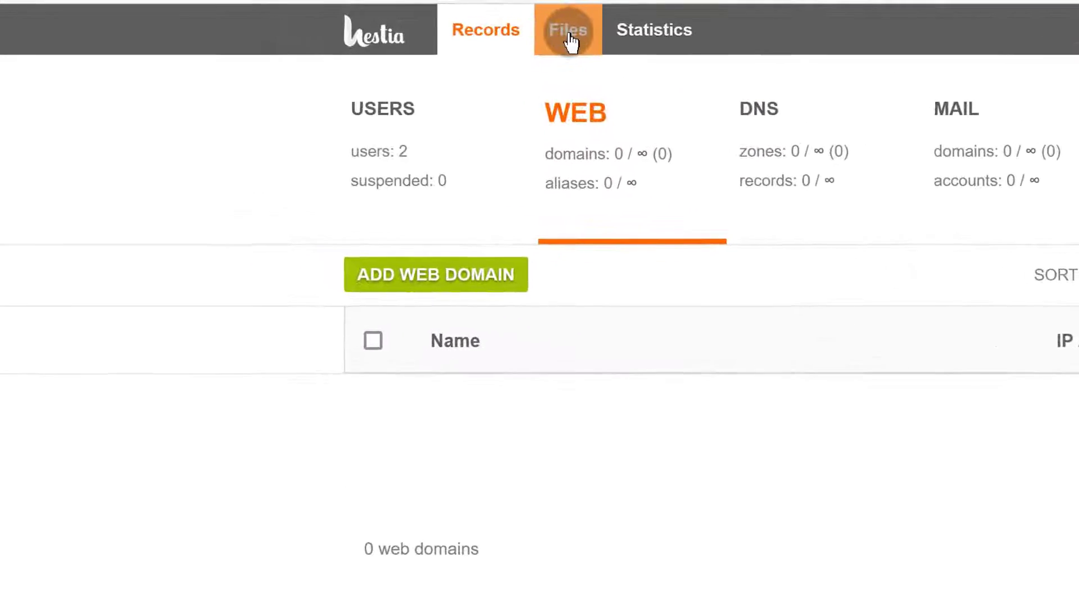
Open the file manager in a new tab and find the web folder empty
right_click(577, 42)
left_click(624, 64)
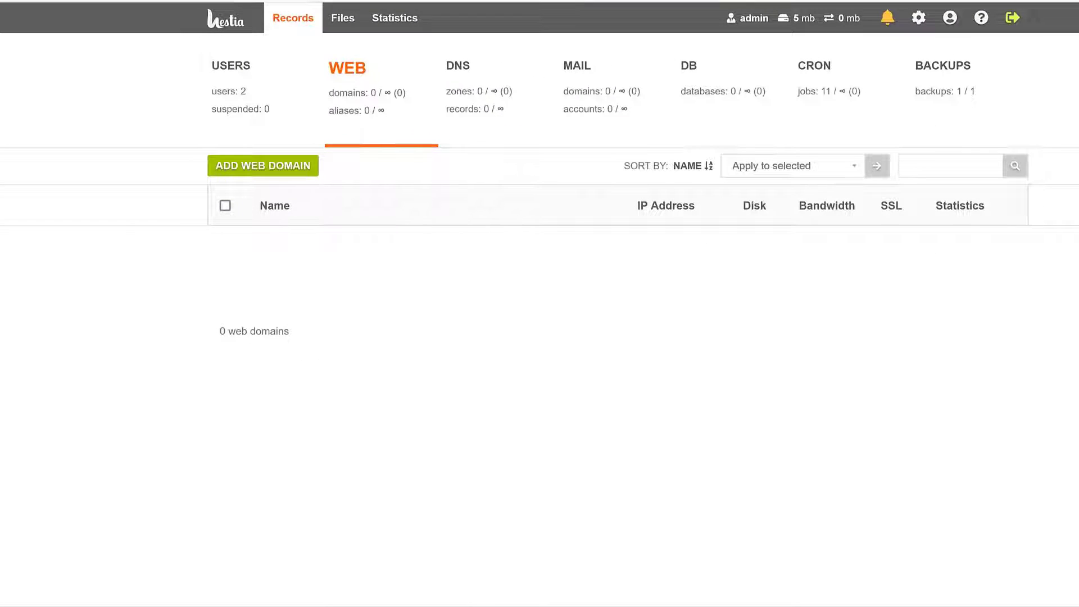
key("ctrl+Tab")
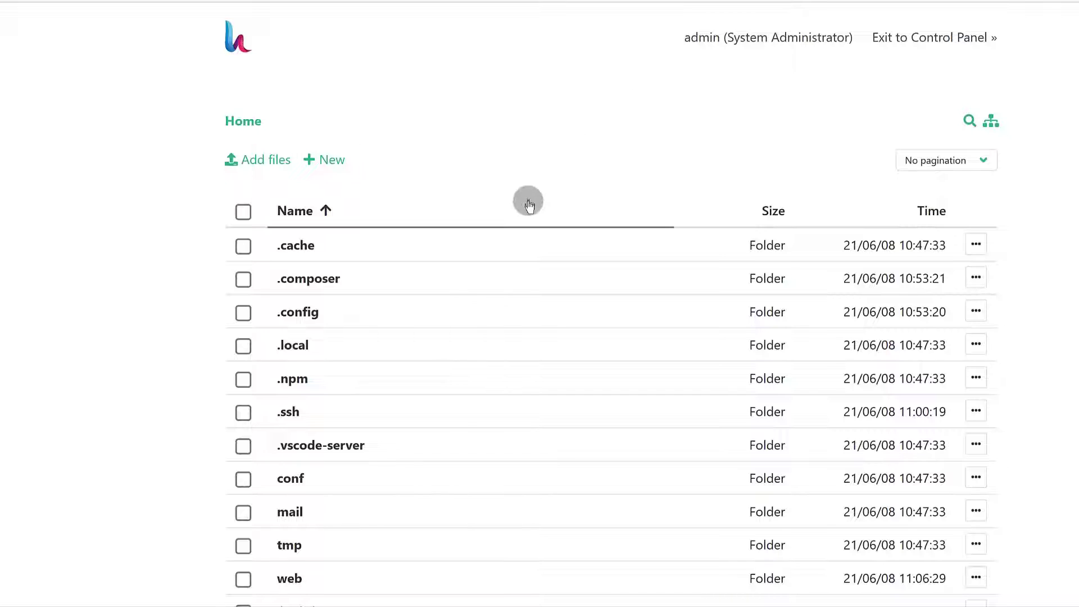
scroll(527, 204, "down", 3)
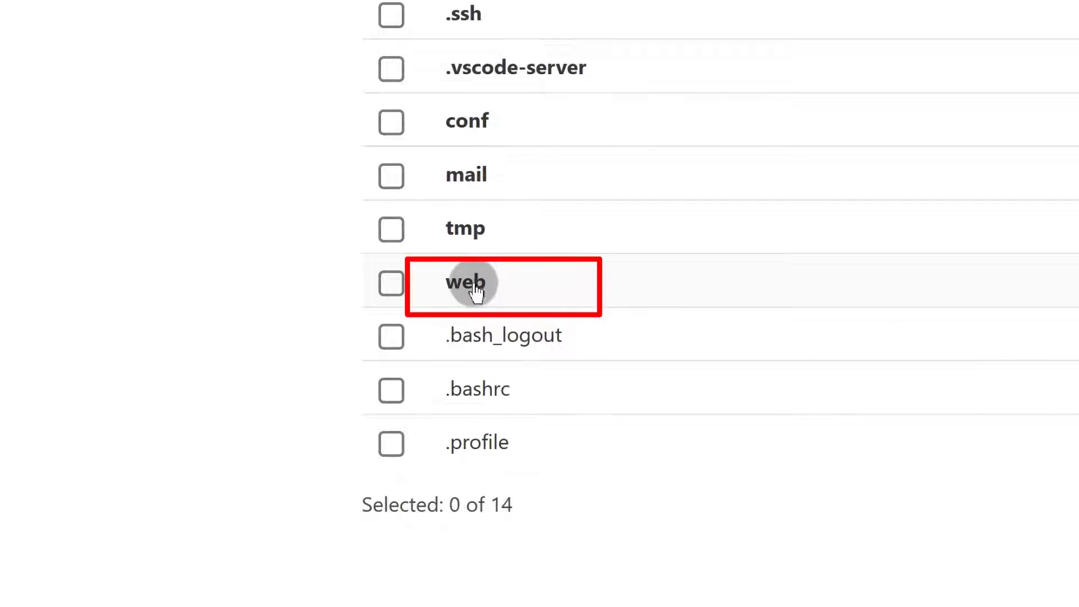
left_click(473, 284)
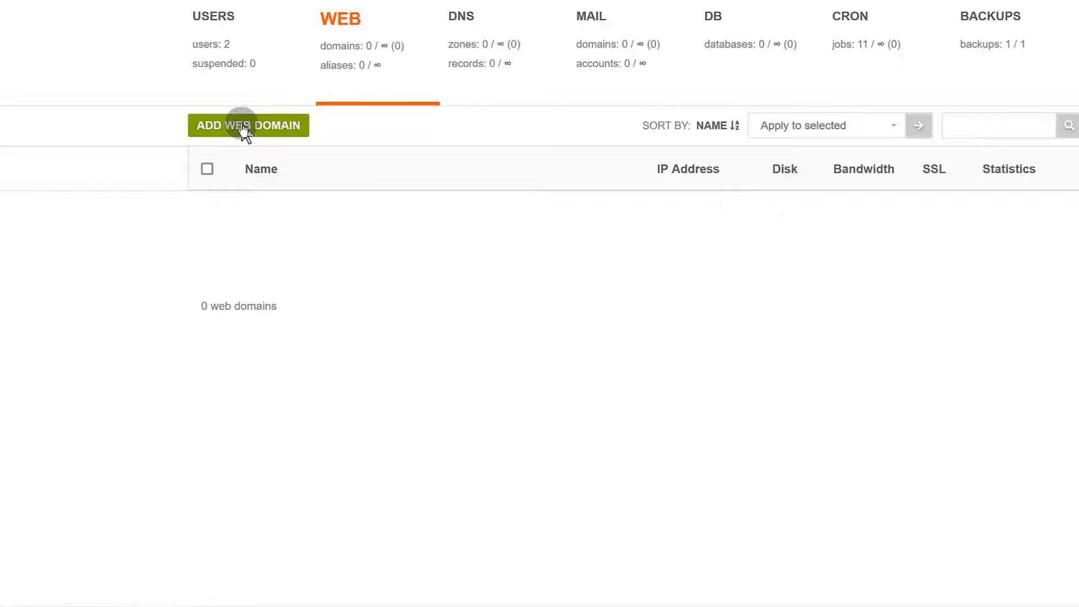
Create the web domain exampleteere.com, continuing past the admin warning, and save it
left_click(245, 127)
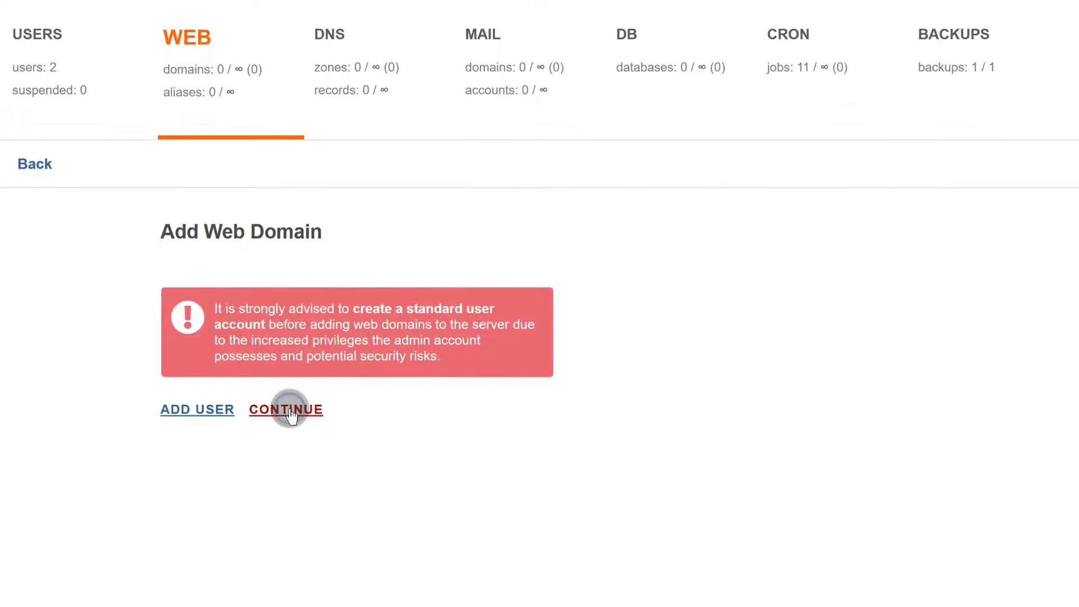
left_click(291, 416)
left_click(193, 326)
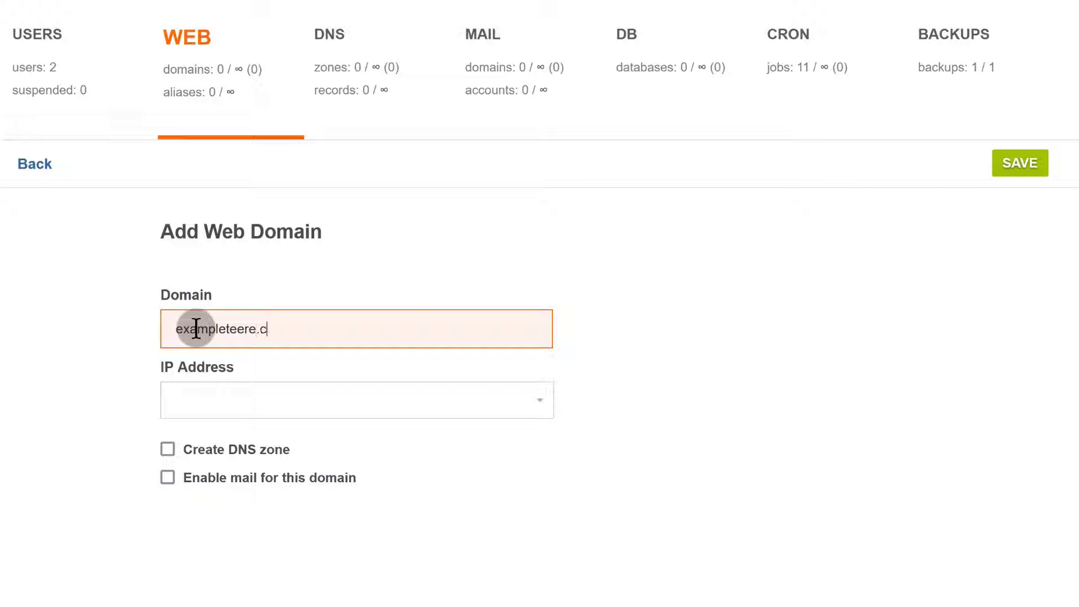
left_click(1004, 164)
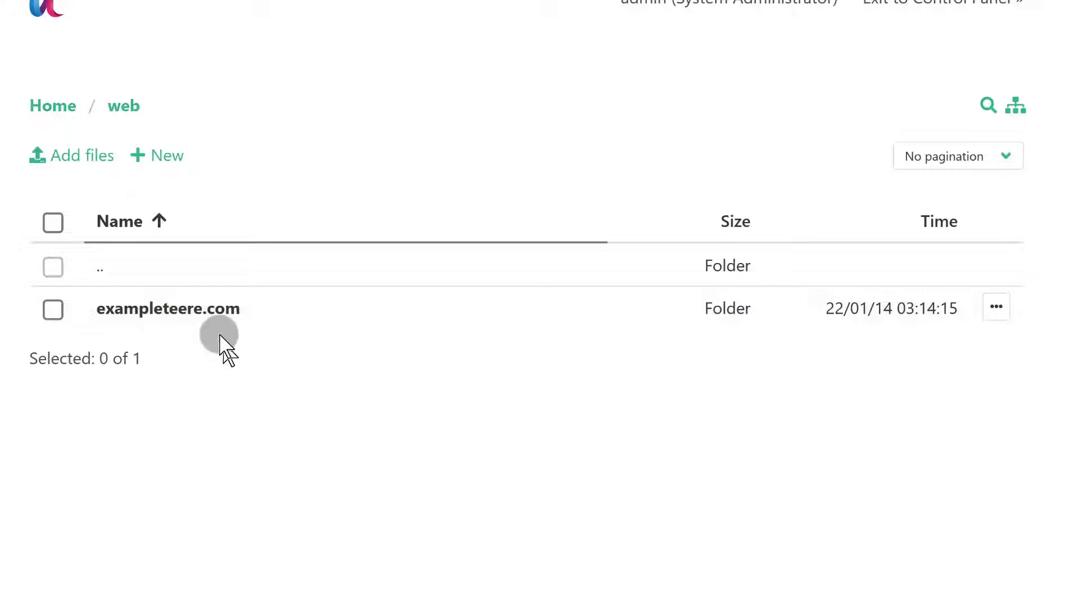
Open exampleteere.com/public_html/index.html in the editor, look through its lines, then close it
left_click(187, 297)
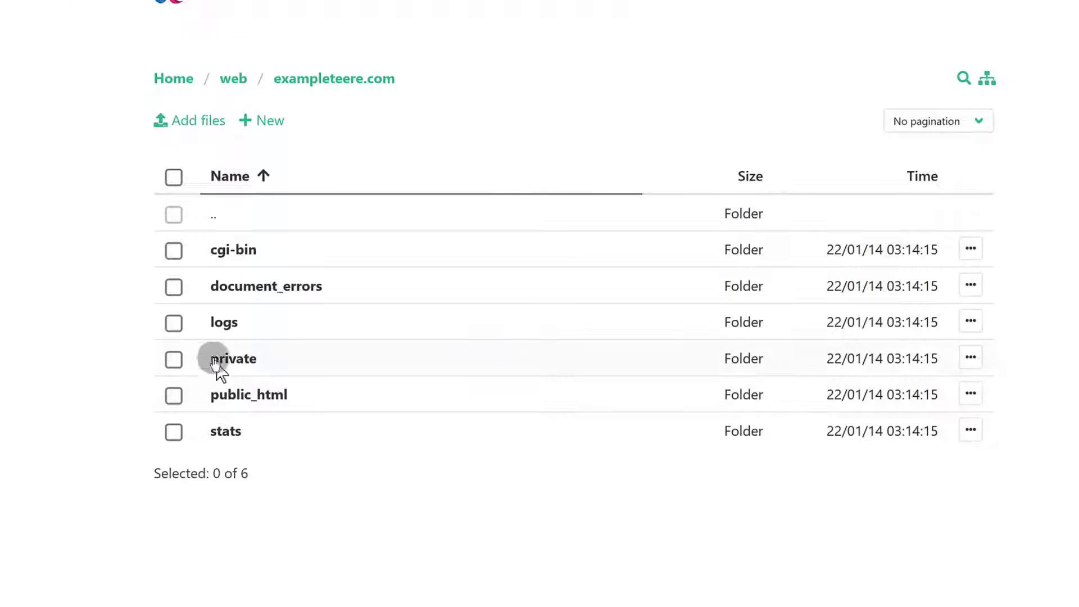
left_click(236, 393)
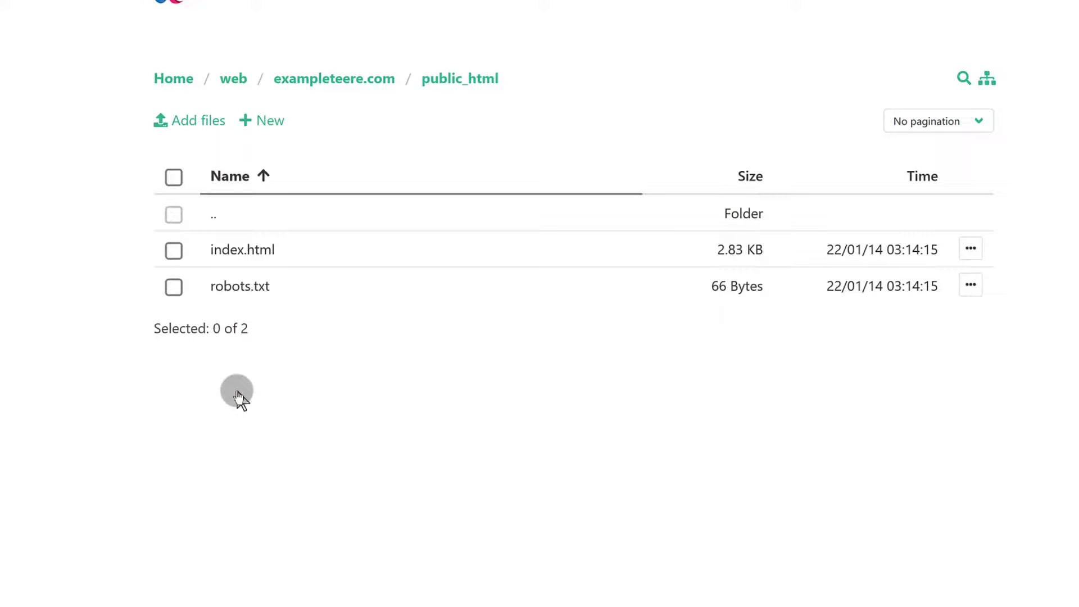
left_click(242, 251)
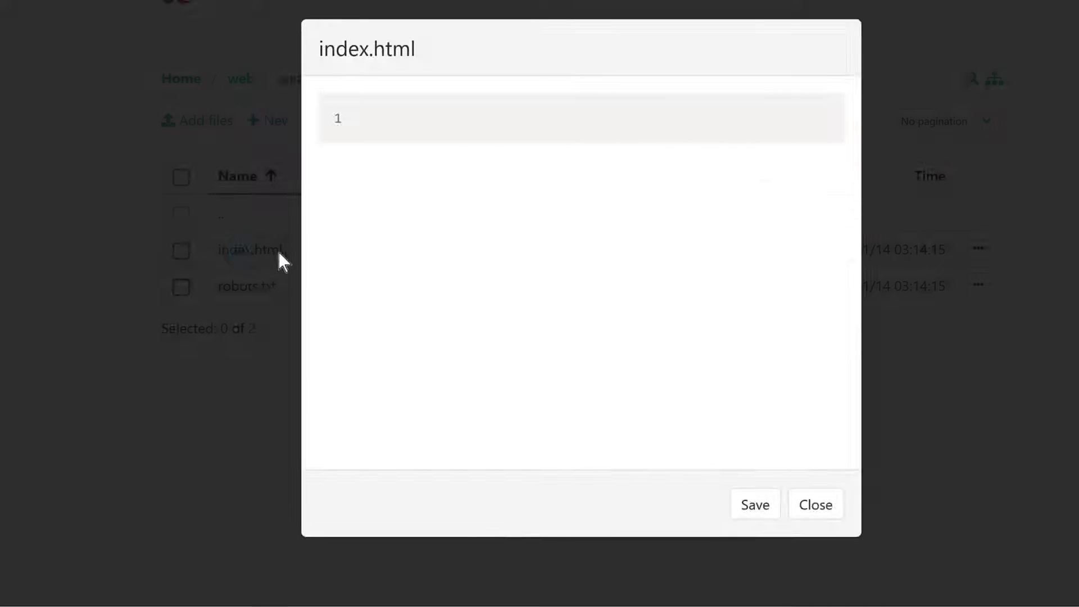
scroll(446, 284, "down", 2)
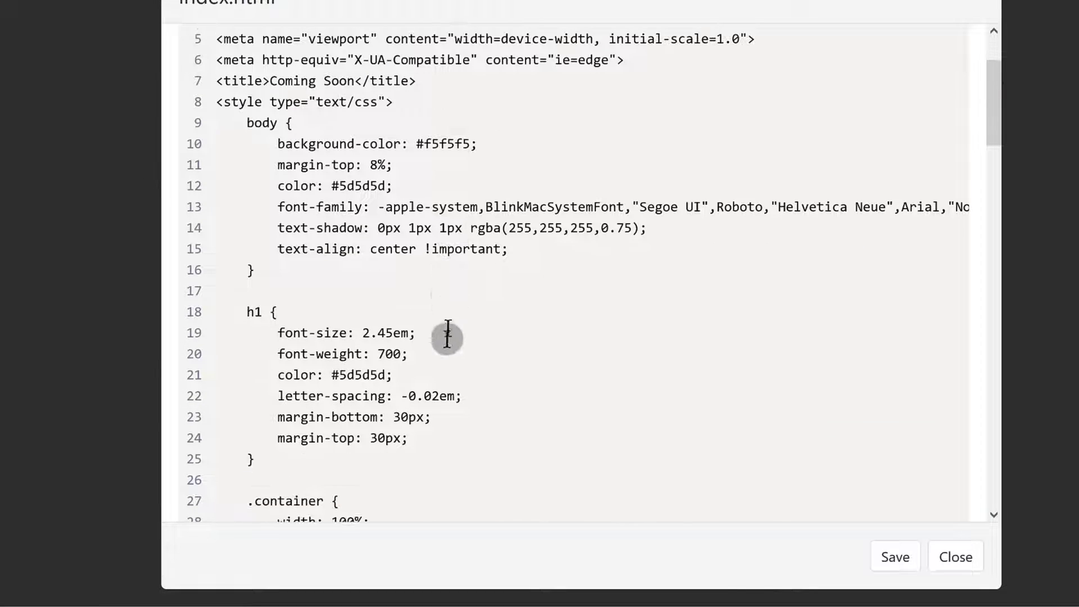
left_click(419, 438)
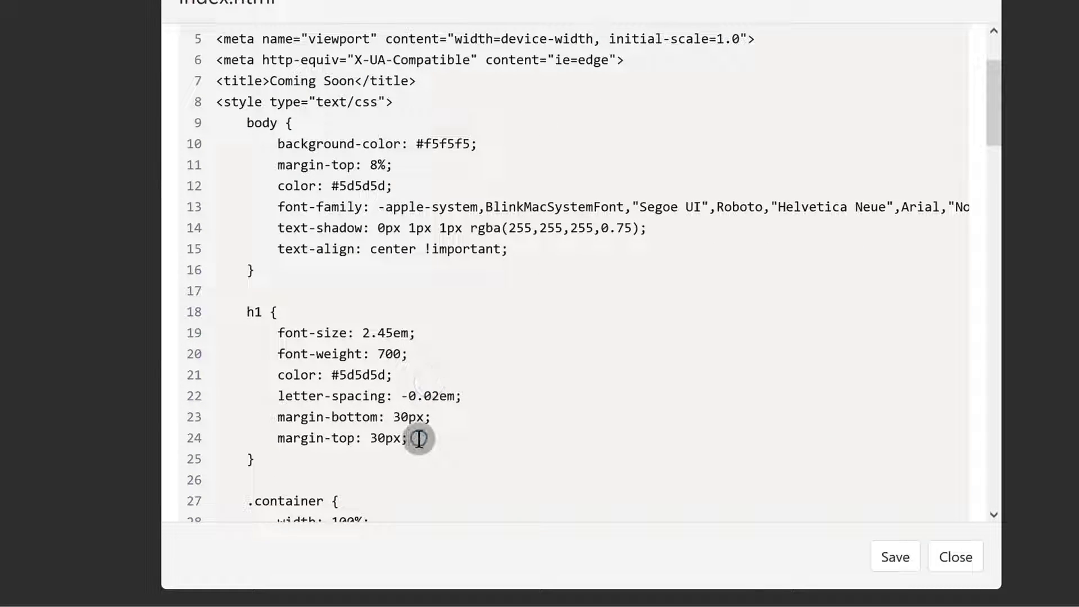
scroll(419, 433, "up", 2)
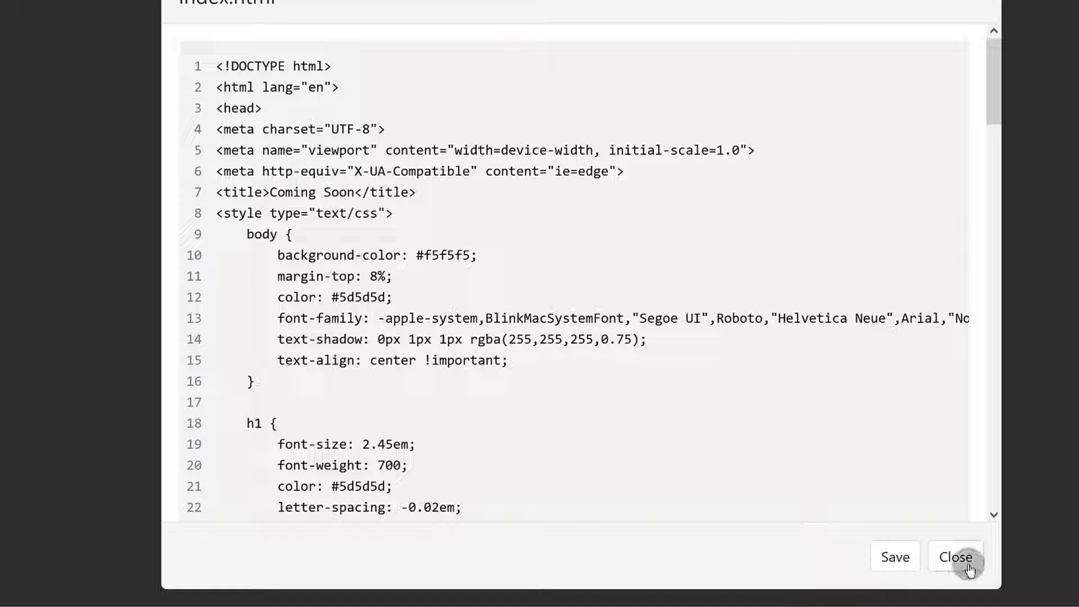
scroll(457, 495, "down", 10)
left_click(399, 403)
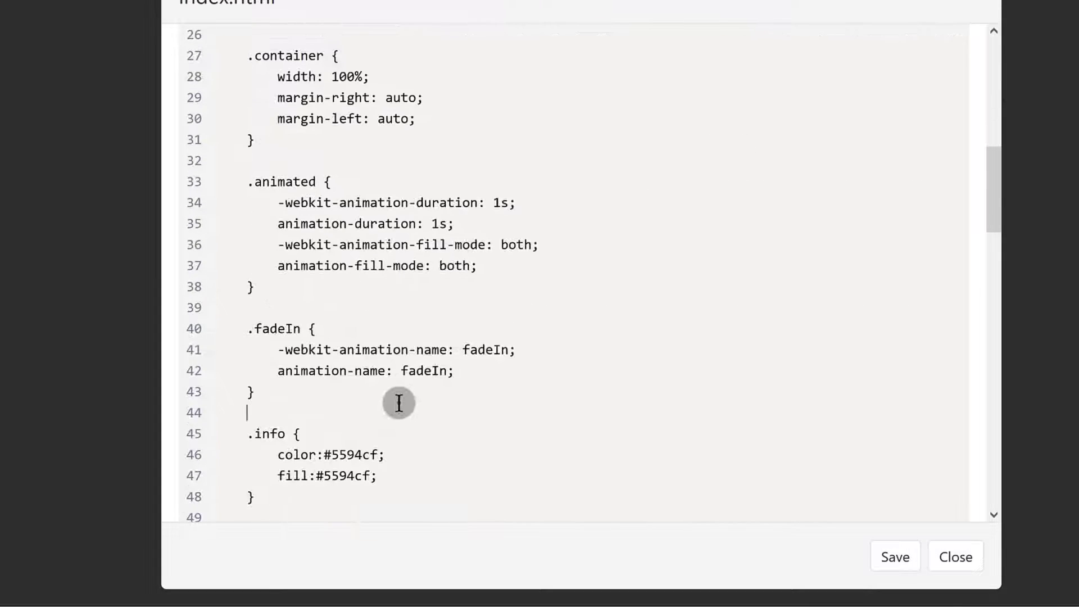
left_click(956, 557)
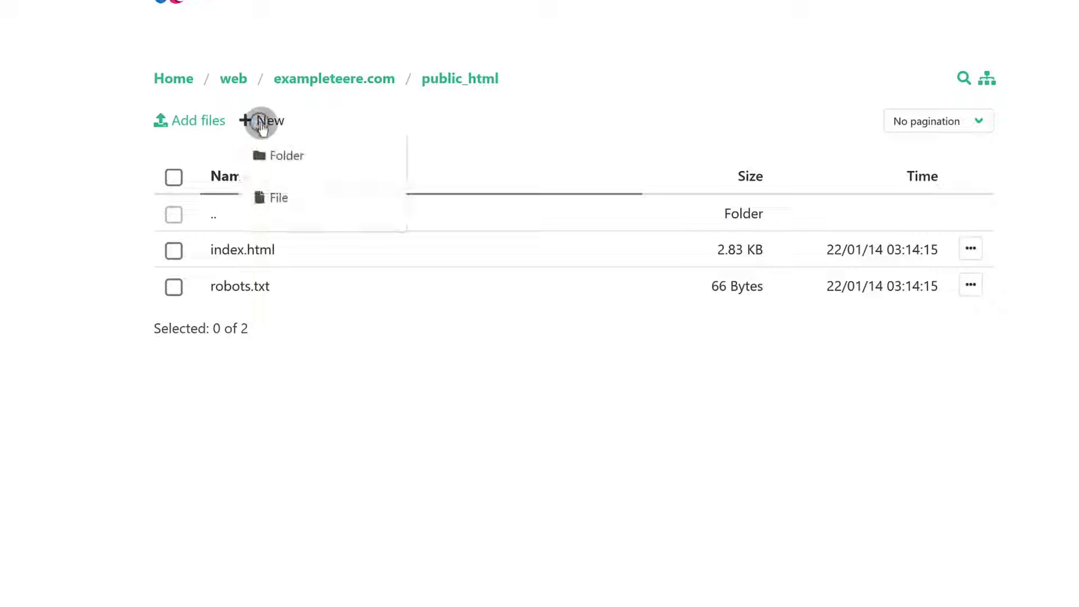
Create an empty helper.php file in public_html, open it in the editor, then close it
left_click(304, 162)
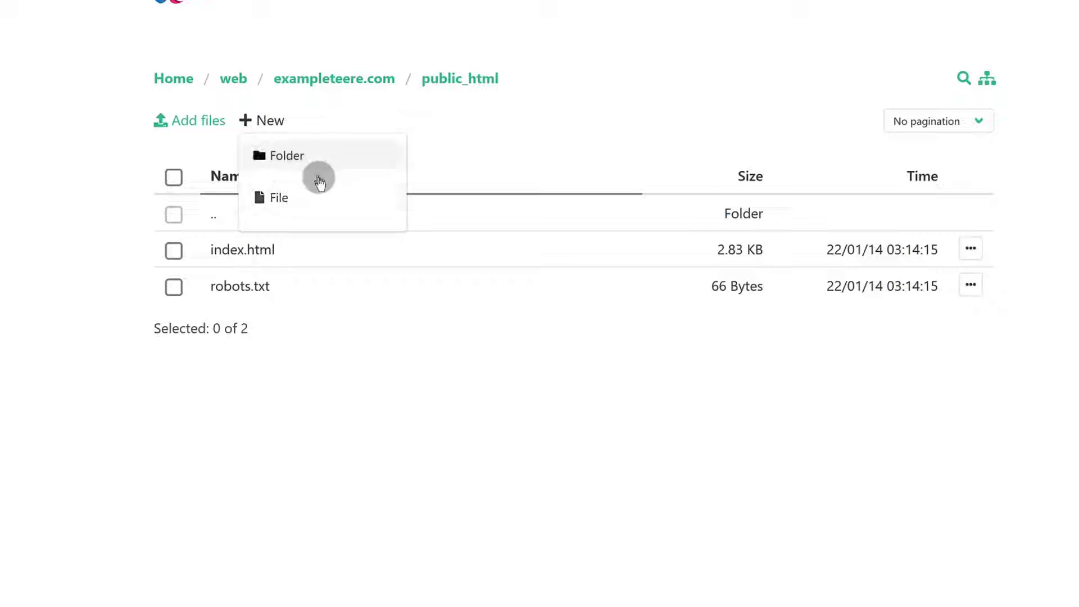
left_click(279, 197)
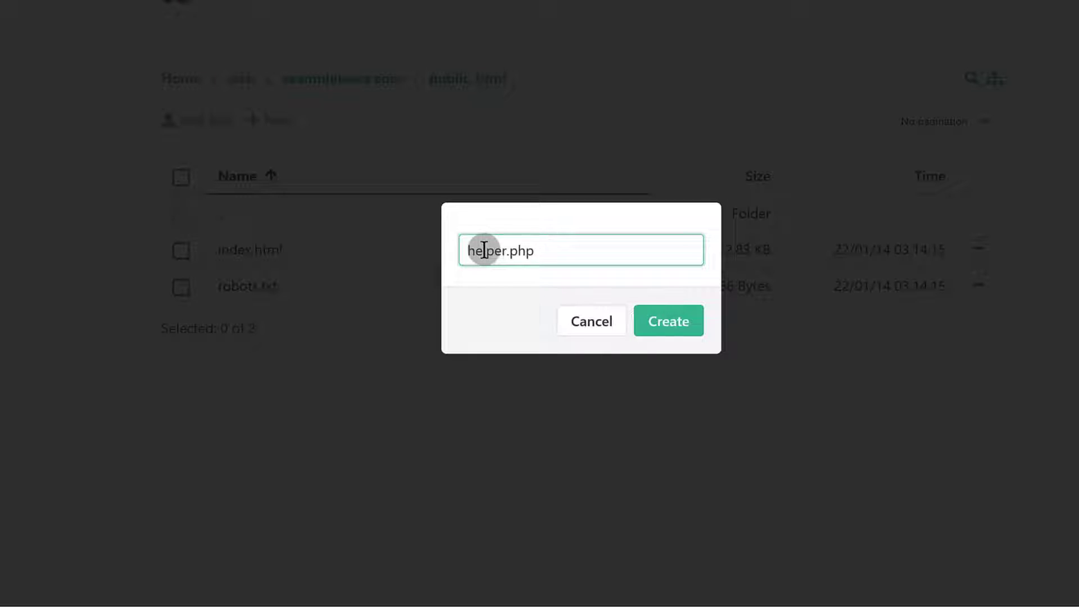
key("Return")
left_click(242, 251)
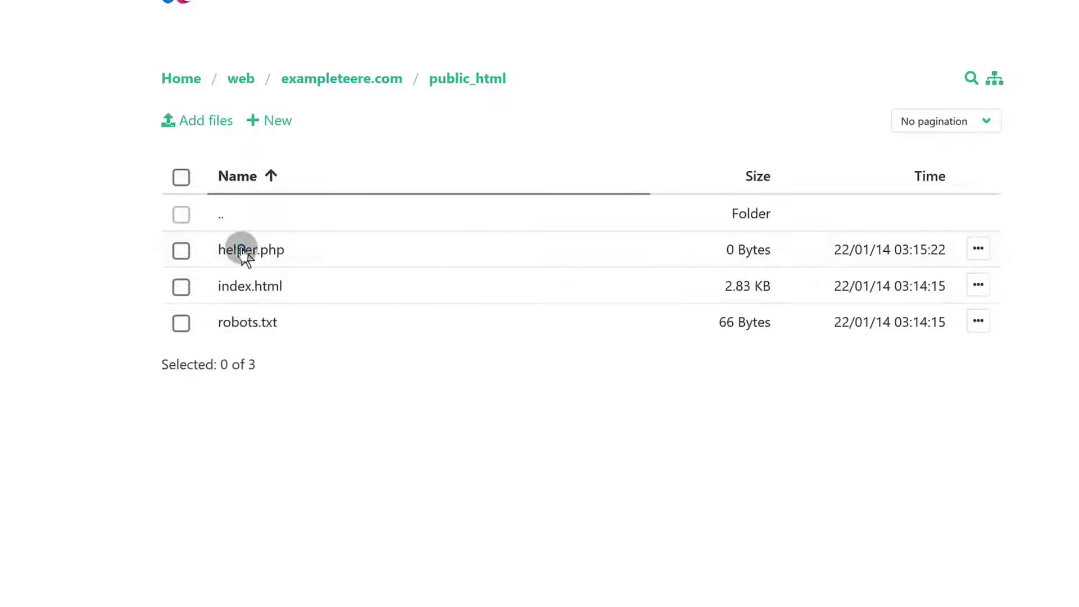
left_click(381, 115)
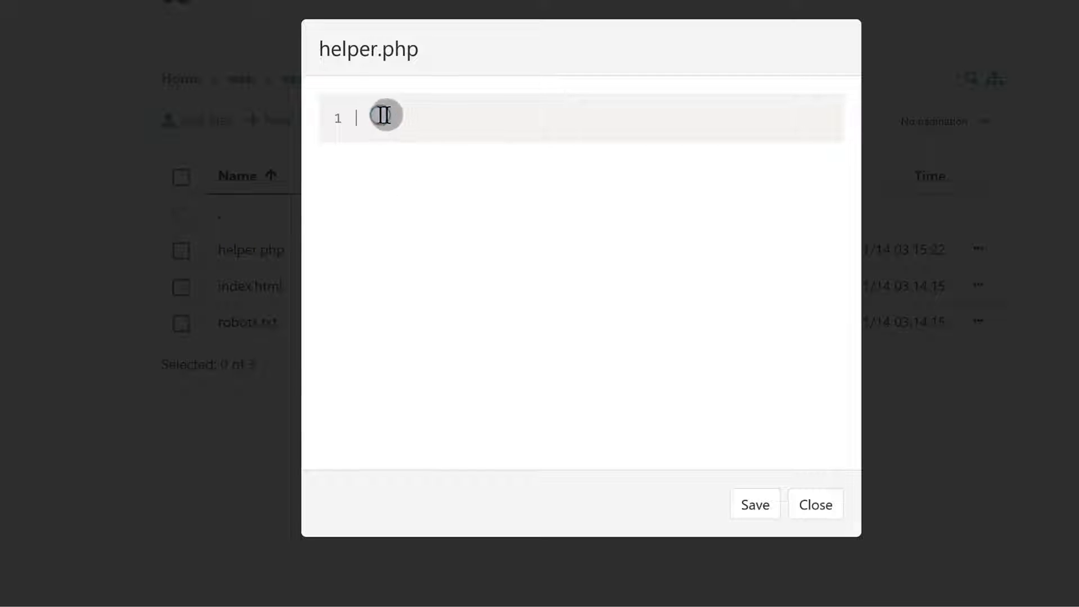
left_click(810, 506)
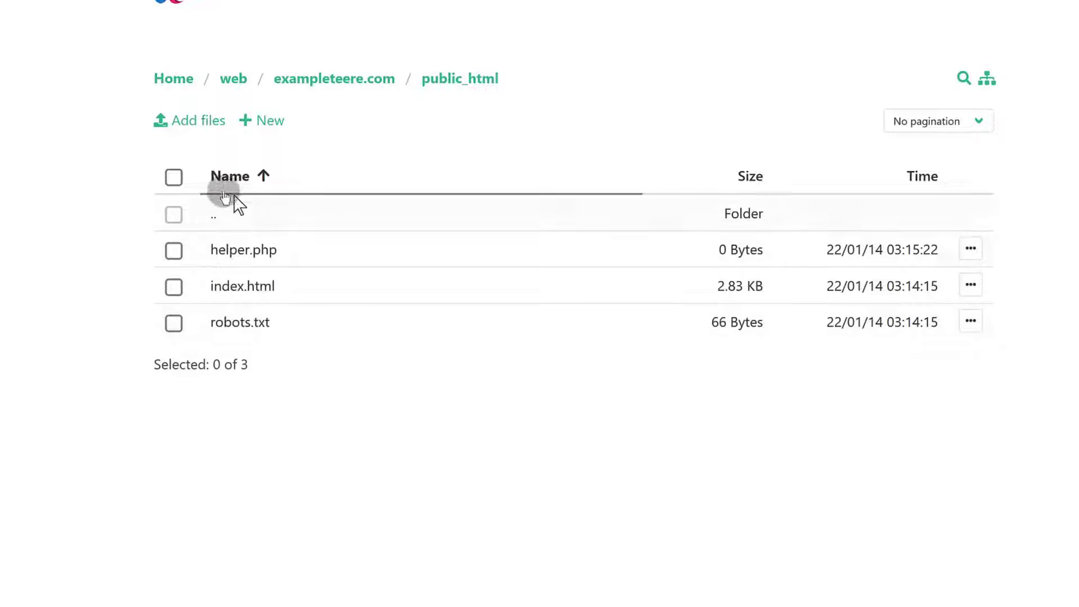
Zip helper.php, index.html and robots.txt into archive.zip in public_html
left_click(173, 250)
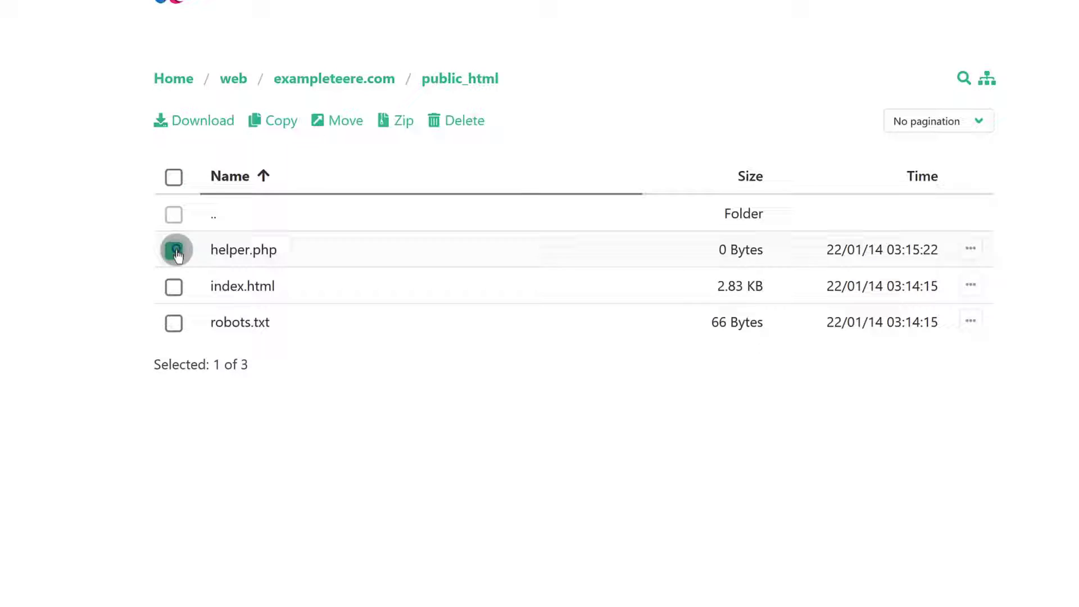
left_click(174, 322)
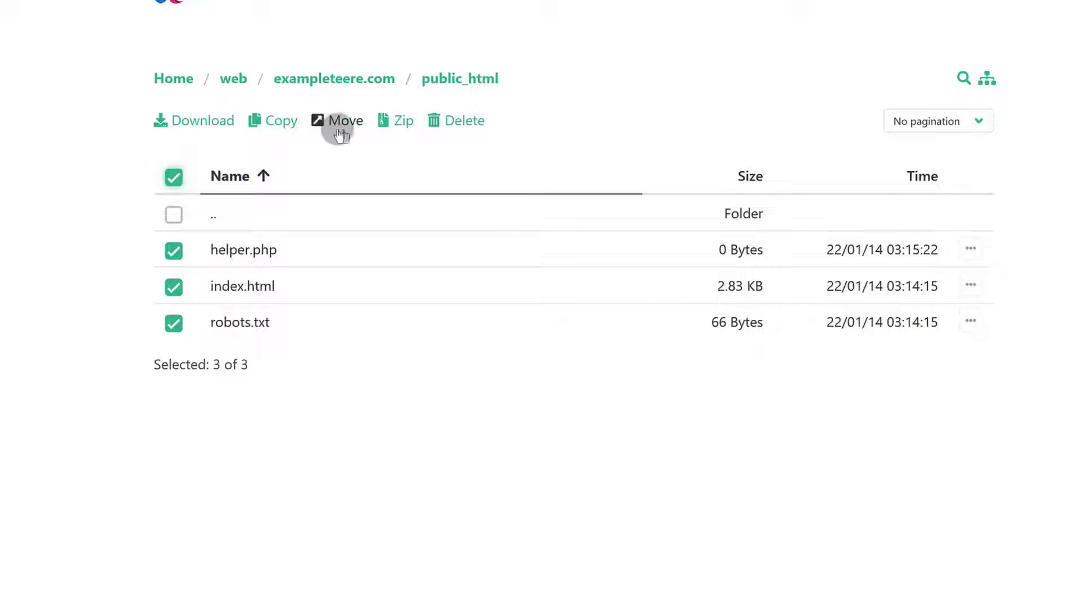
left_click(403, 131)
left_click(642, 332)
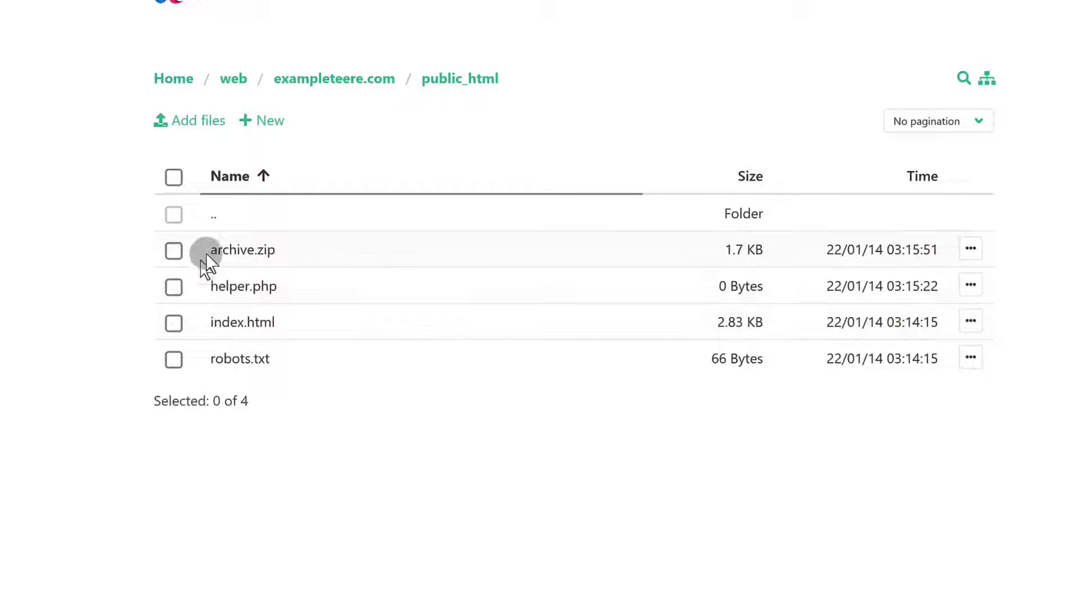
left_click(174, 251)
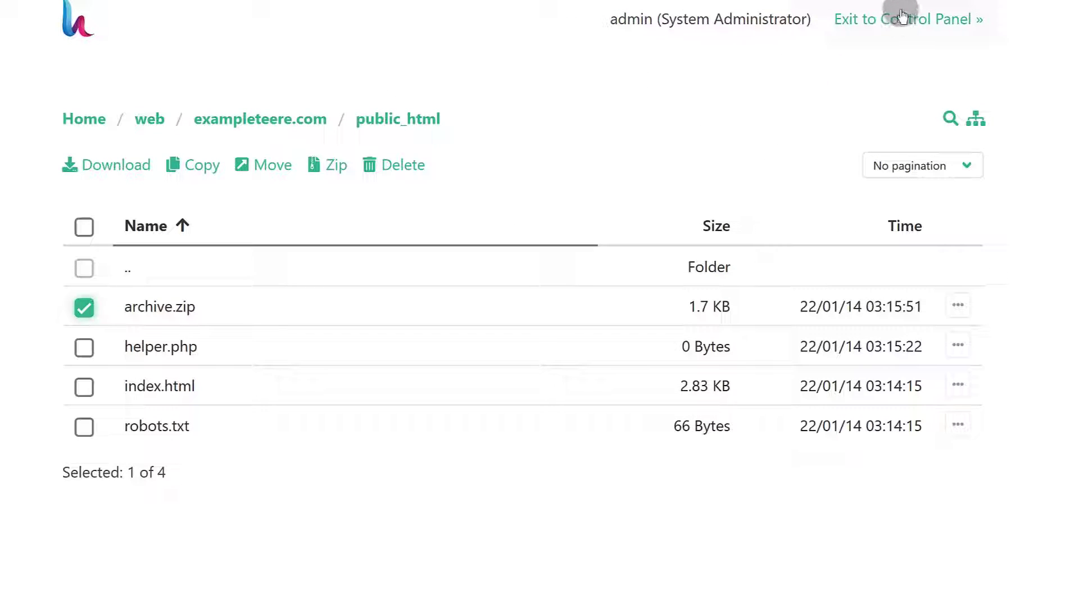
left_click(85, 307)
left_click(85, 348)
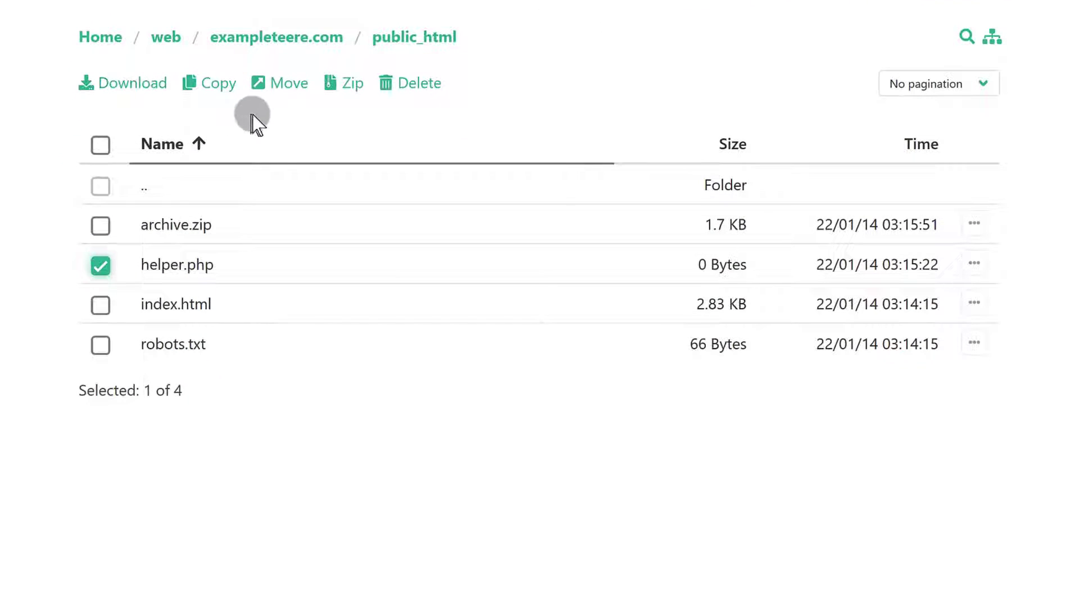
left_click(373, 38)
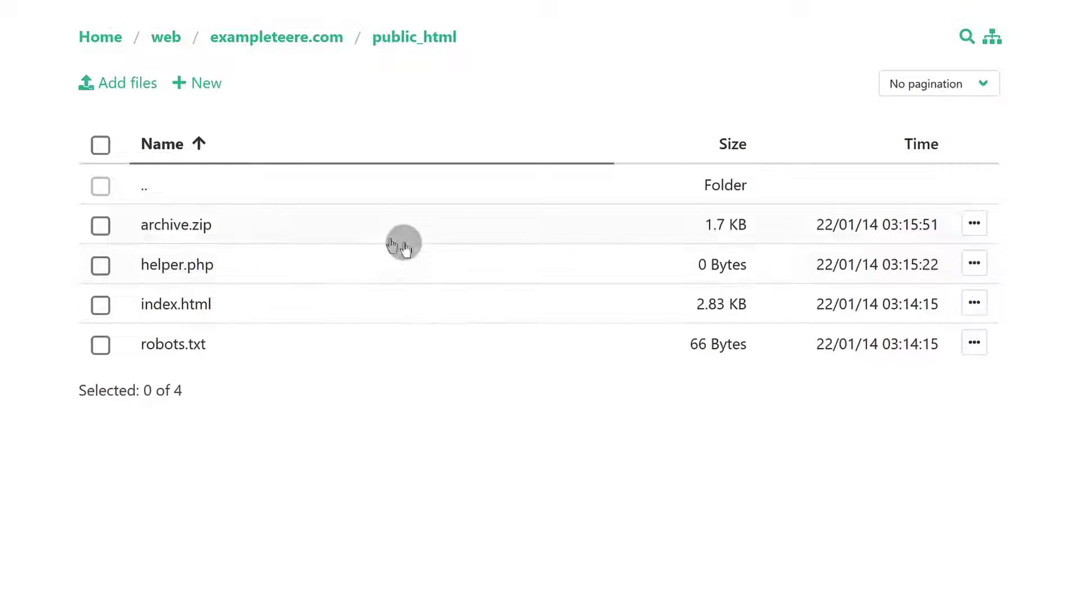
left_click(974, 223)
left_click(855, 267)
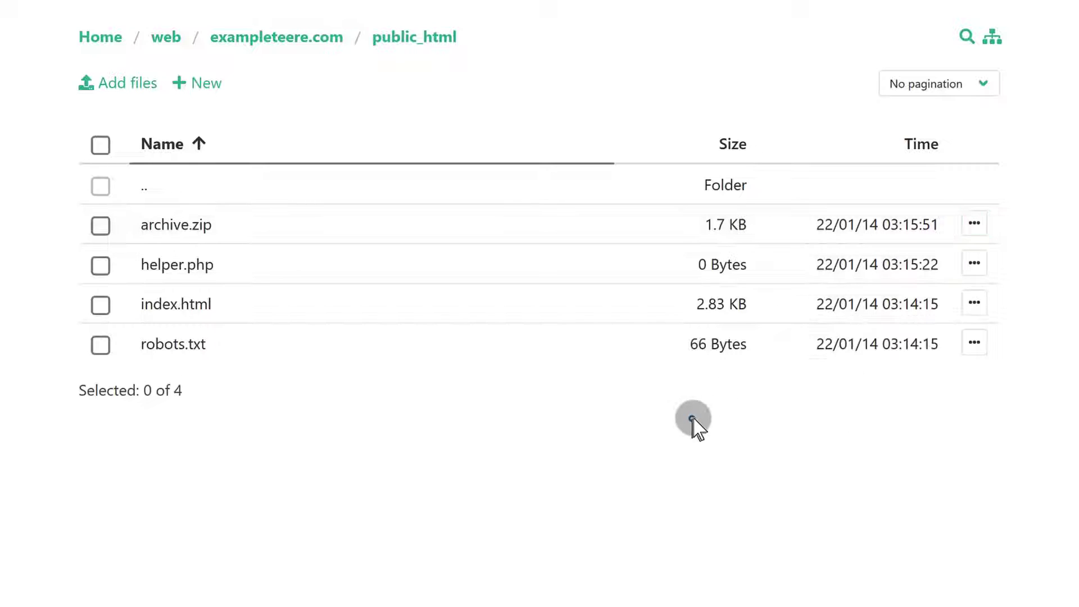
left_click(975, 223)
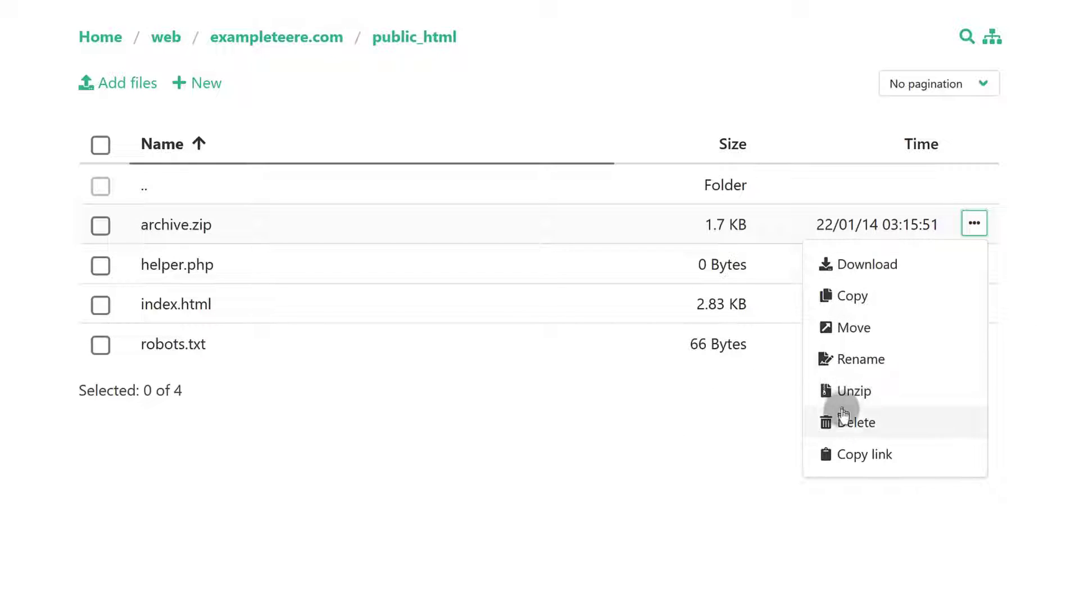
left_click(488, 505)
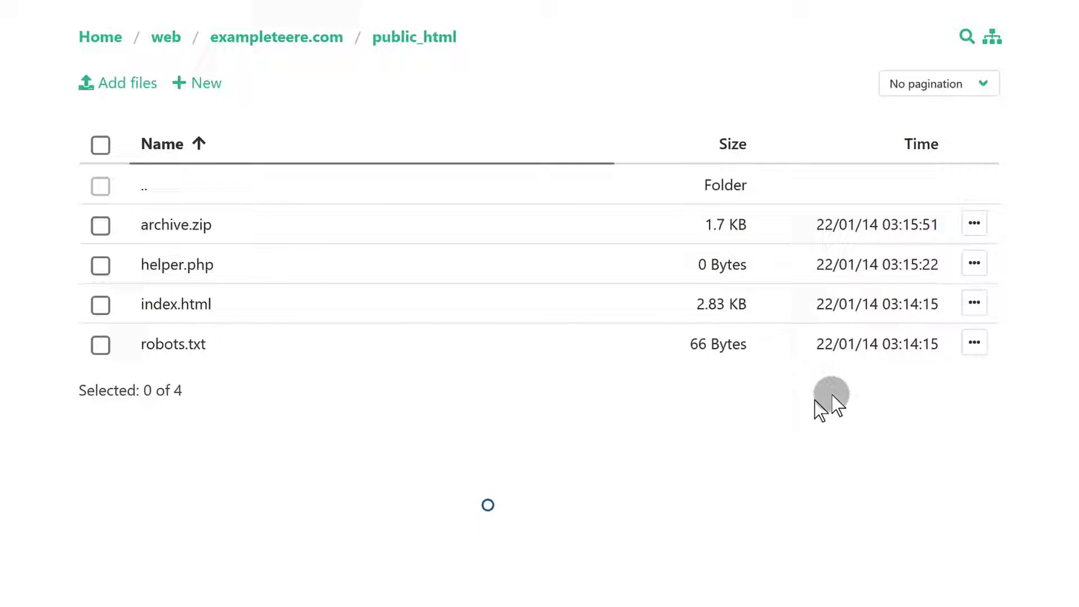
left_click(974, 304)
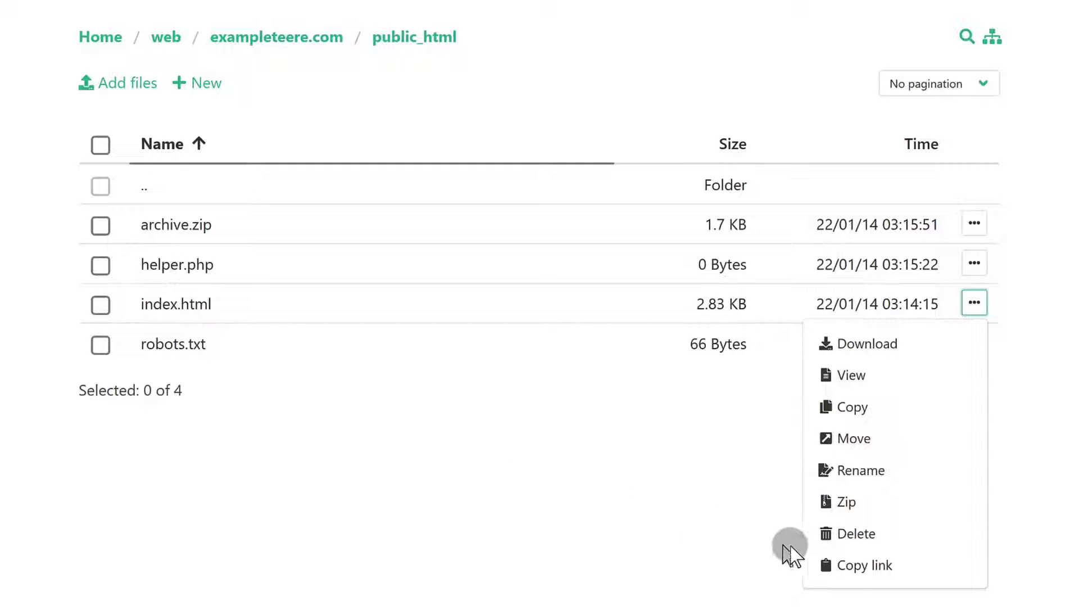
left_click(863, 567)
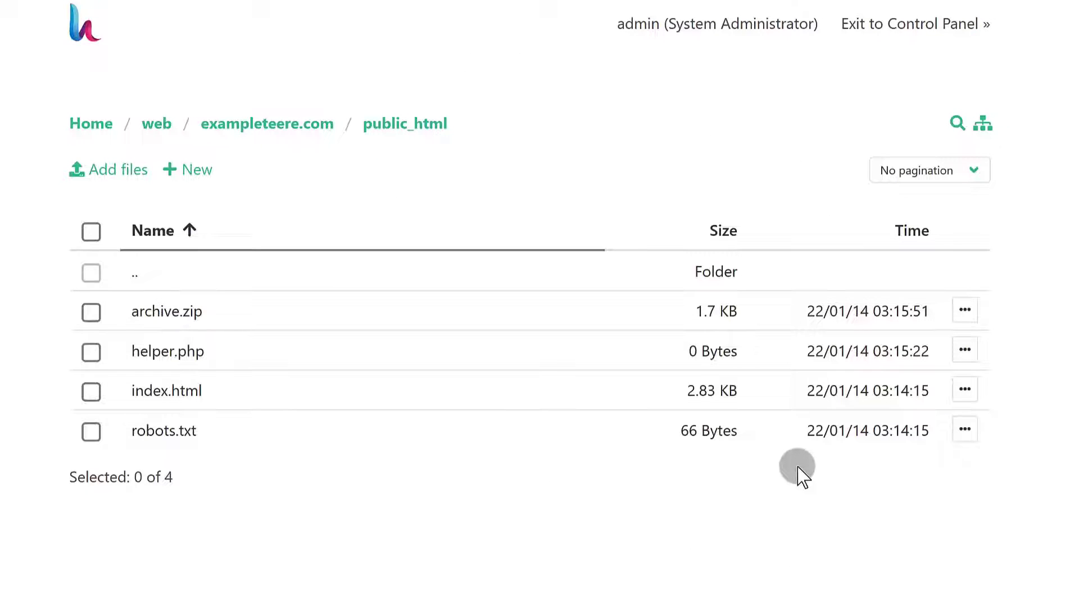
Return to the control panel and open the exampleteere.com backups list showing one local backup
left_click(928, 34)
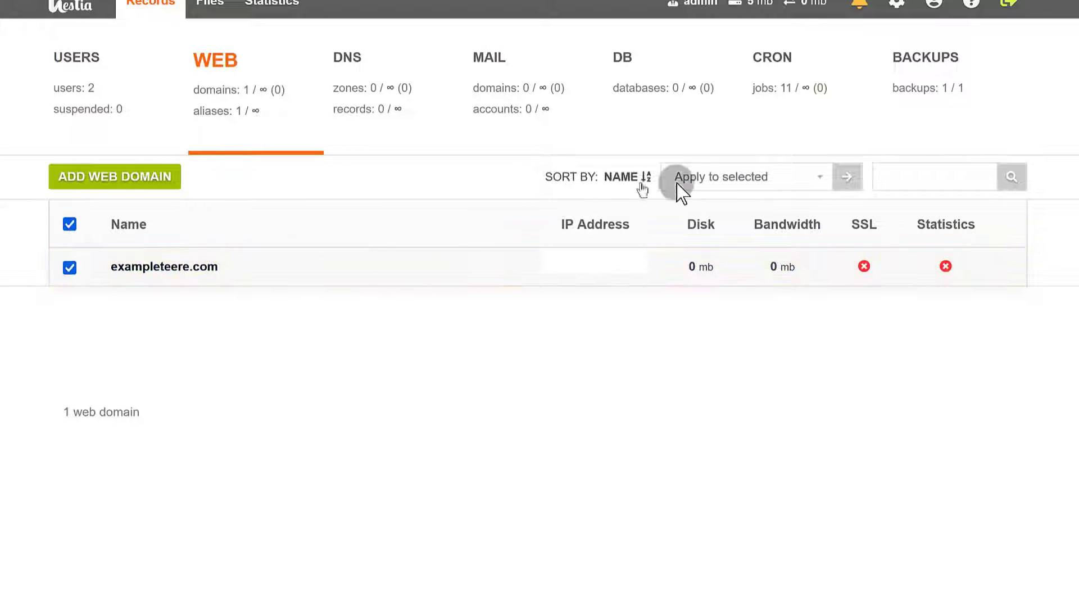
left_click(791, 176)
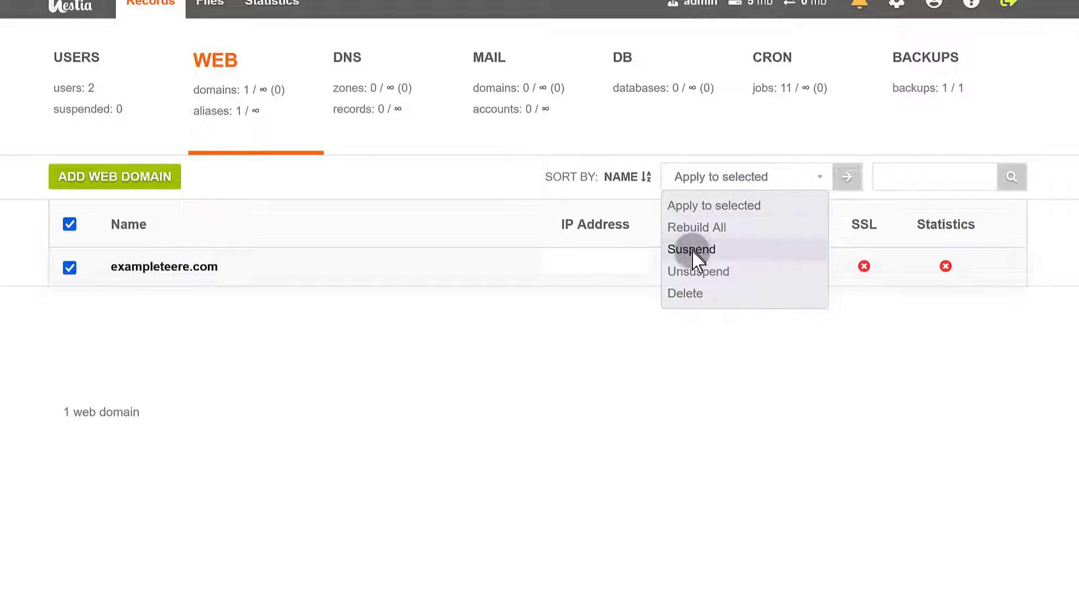
left_click(688, 293)
left_click(855, 177)
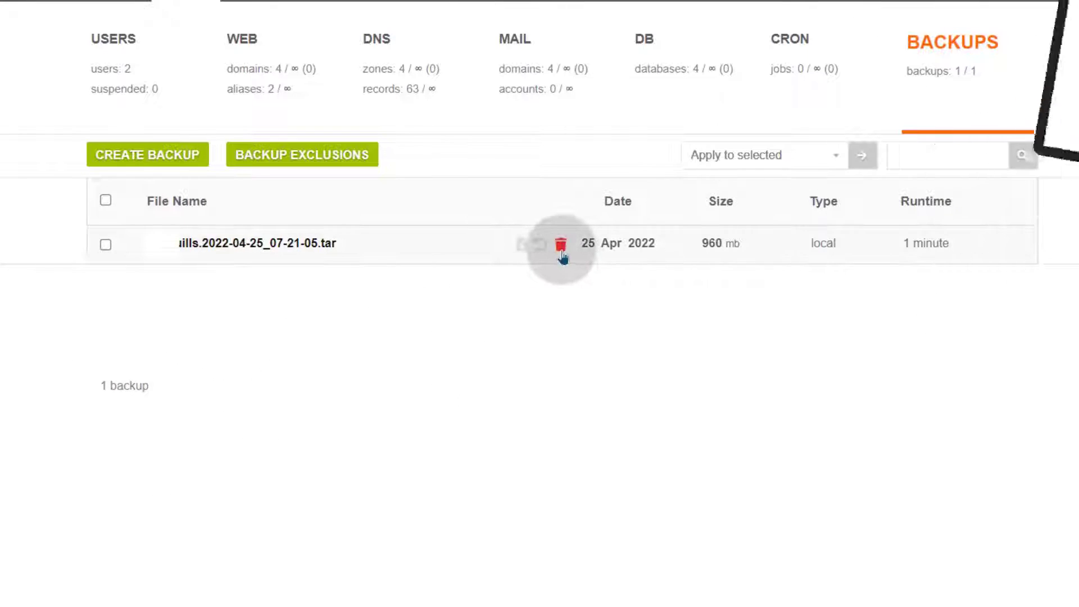
Select the 25 Apr 2022 backup and apply the Delete bulk action to it
left_click(561, 243)
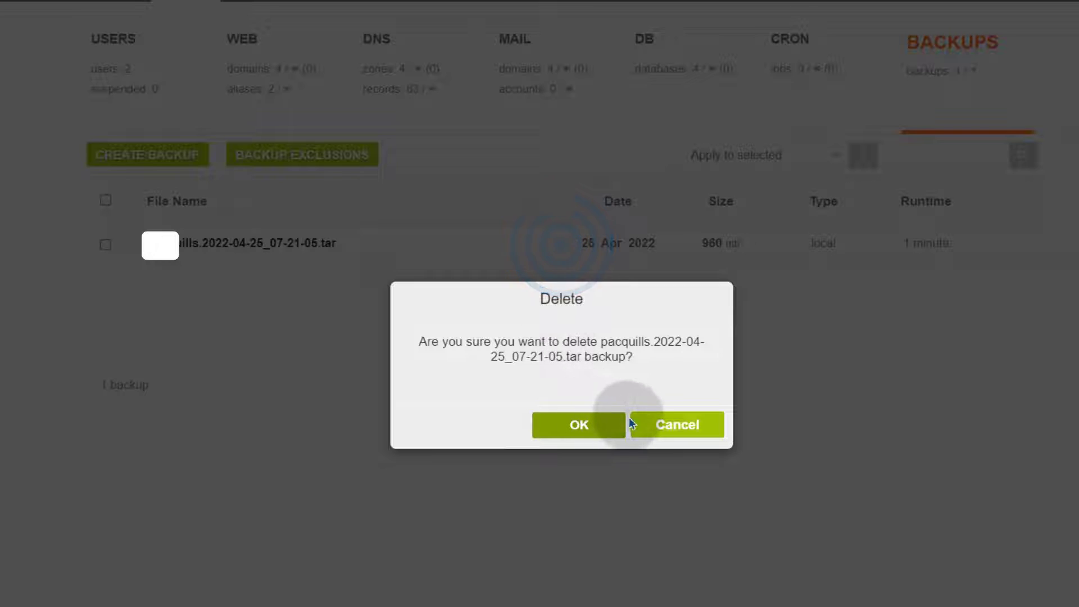
left_click(663, 423)
left_click(105, 245)
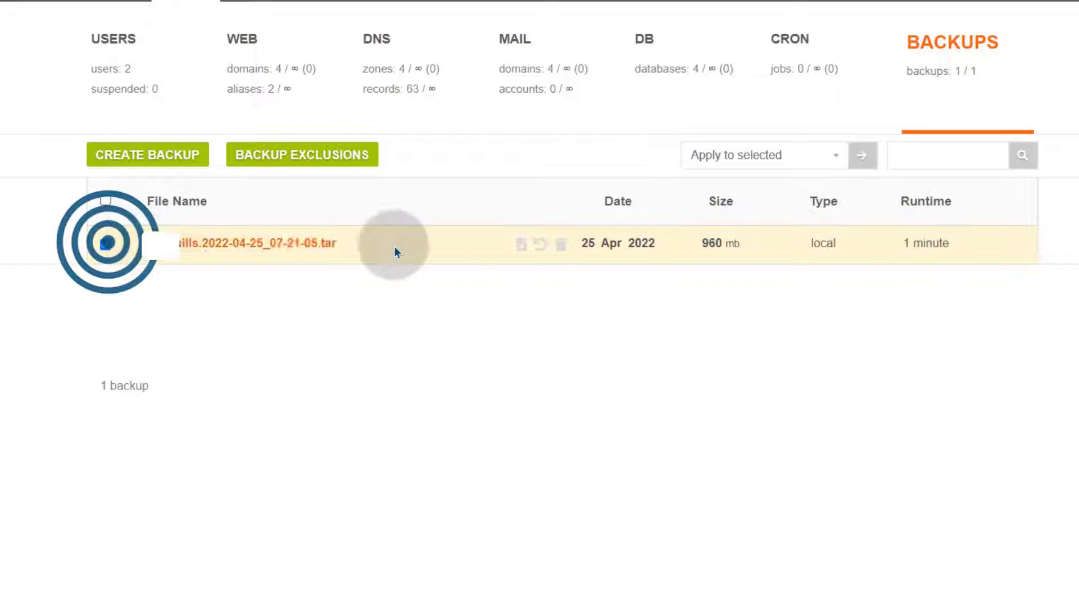
left_click(835, 153)
left_click(745, 153)
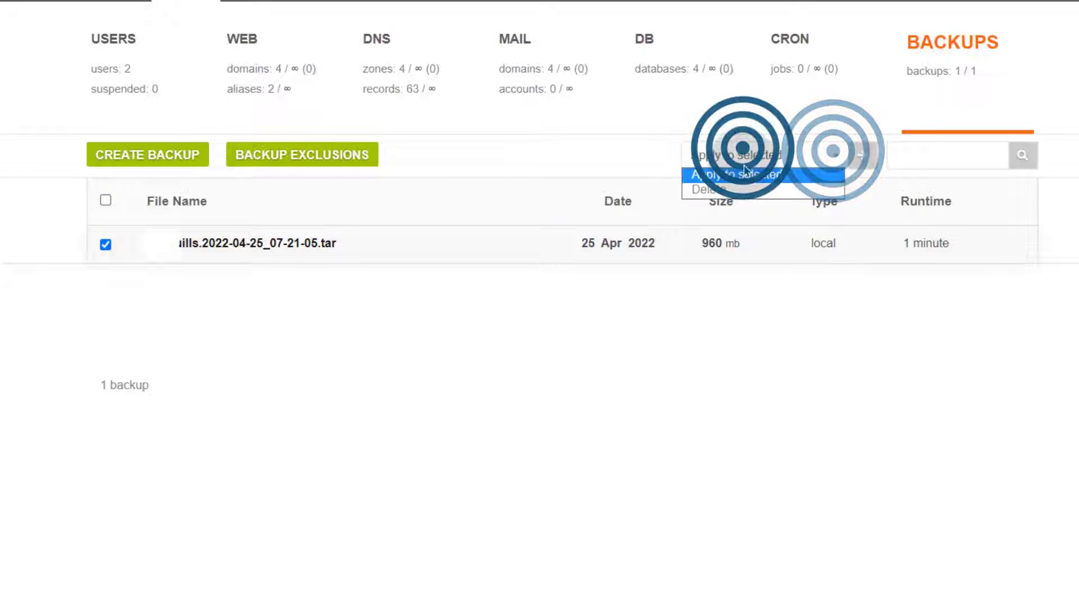
left_click(718, 184)
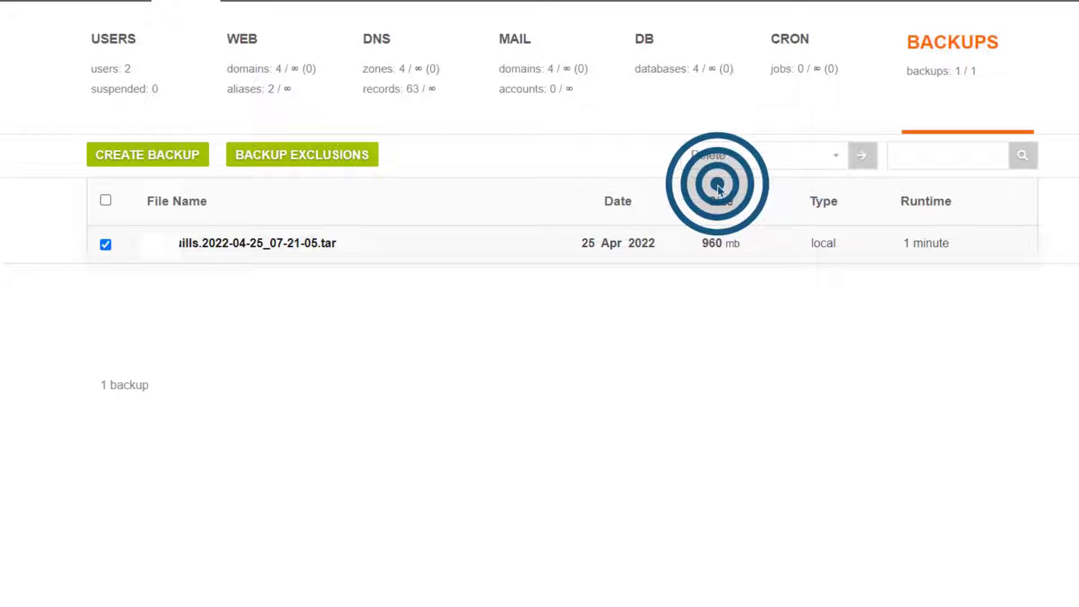
left_click(862, 155)
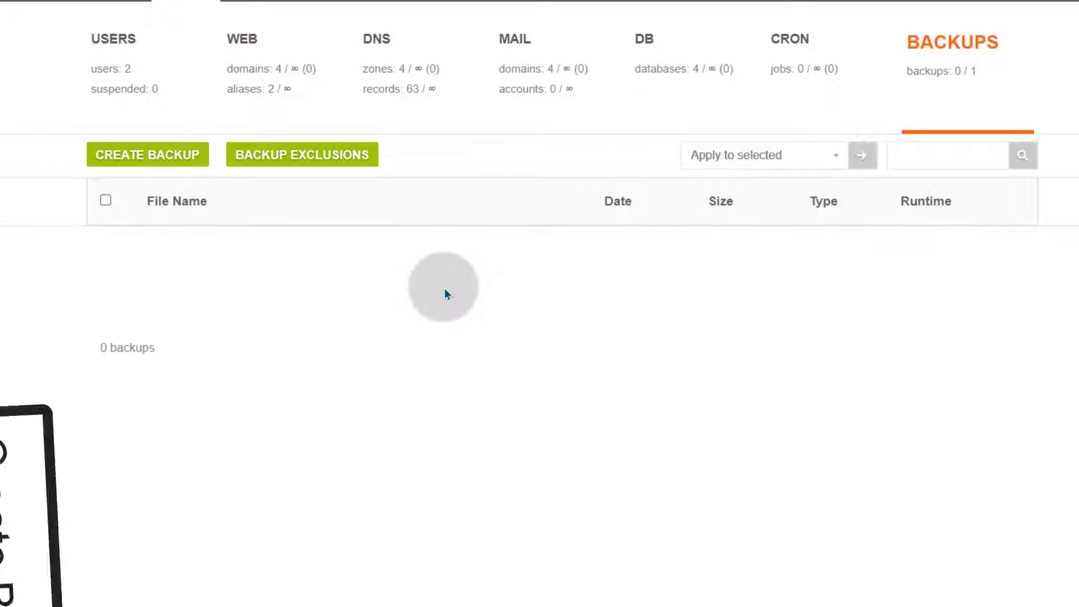
Queue a new account backup, then download the resulting 959.48 MB backup archive
left_click(146, 156)
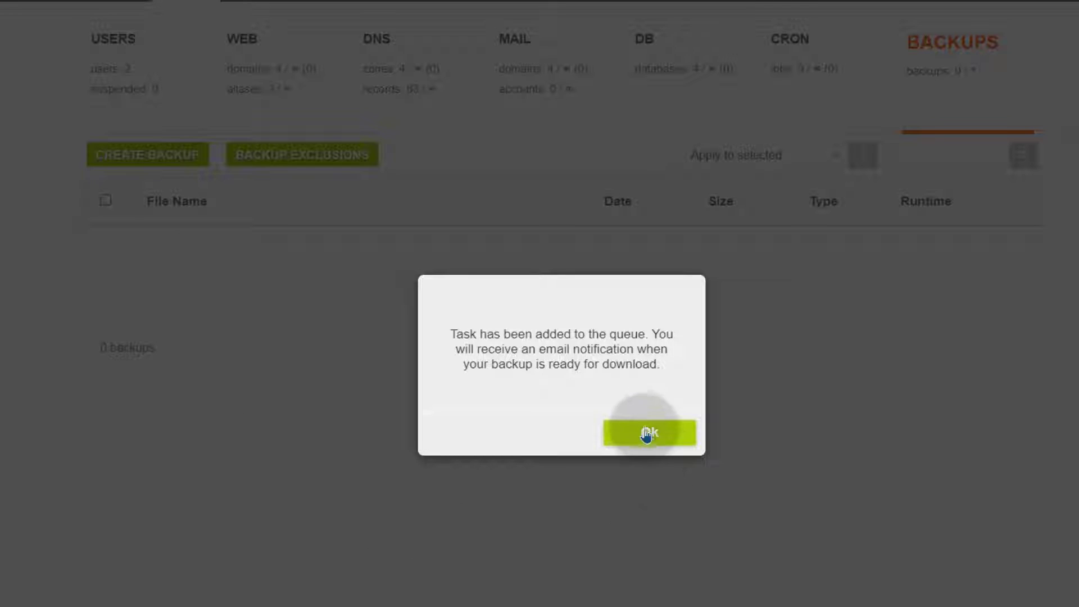
left_click(646, 433)
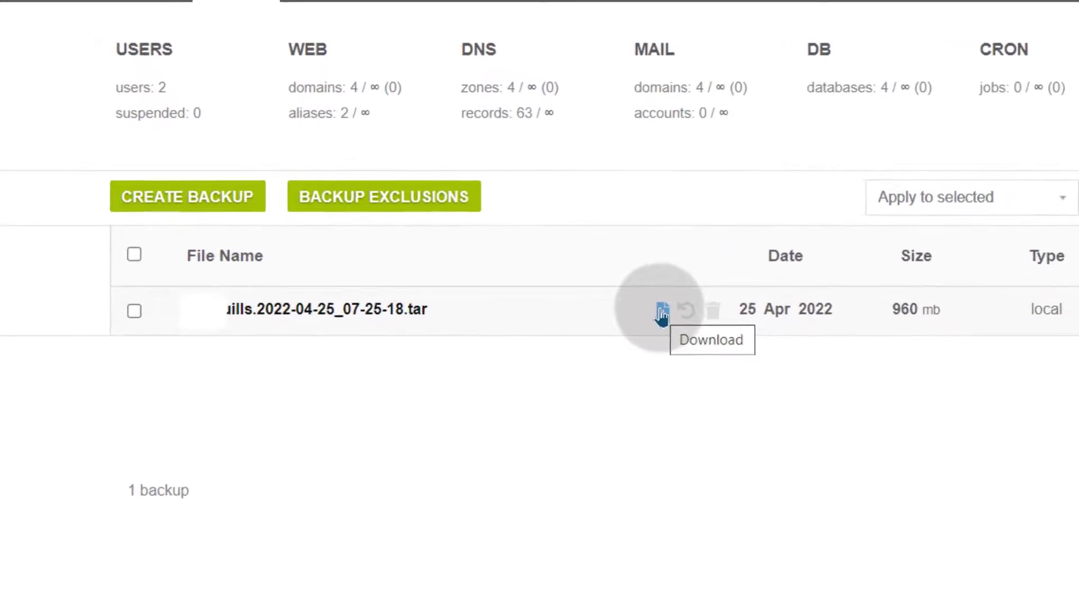
left_click(663, 312)
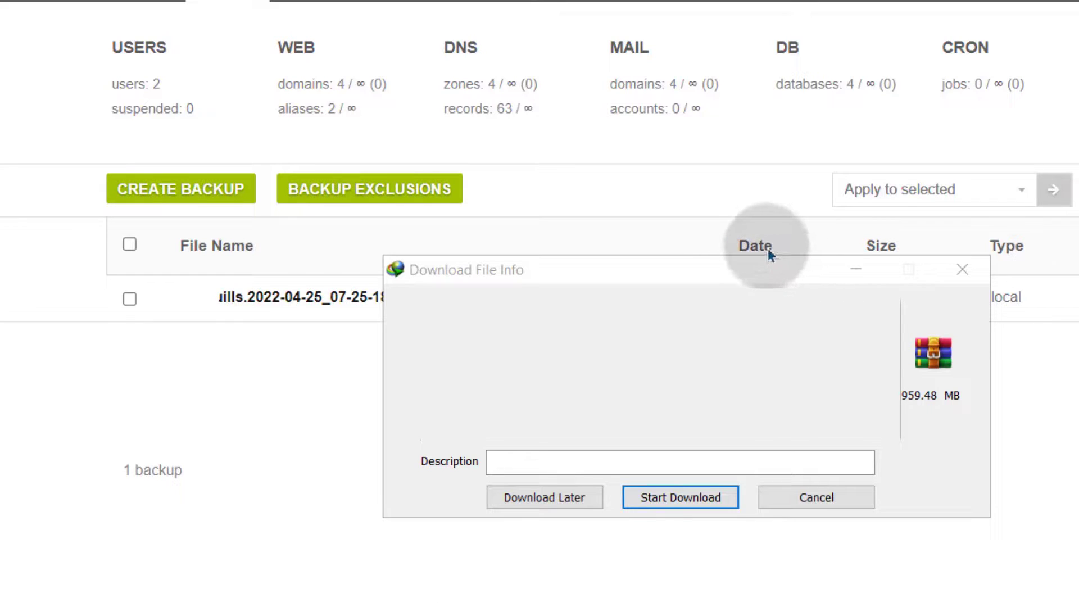
left_click(680, 498)
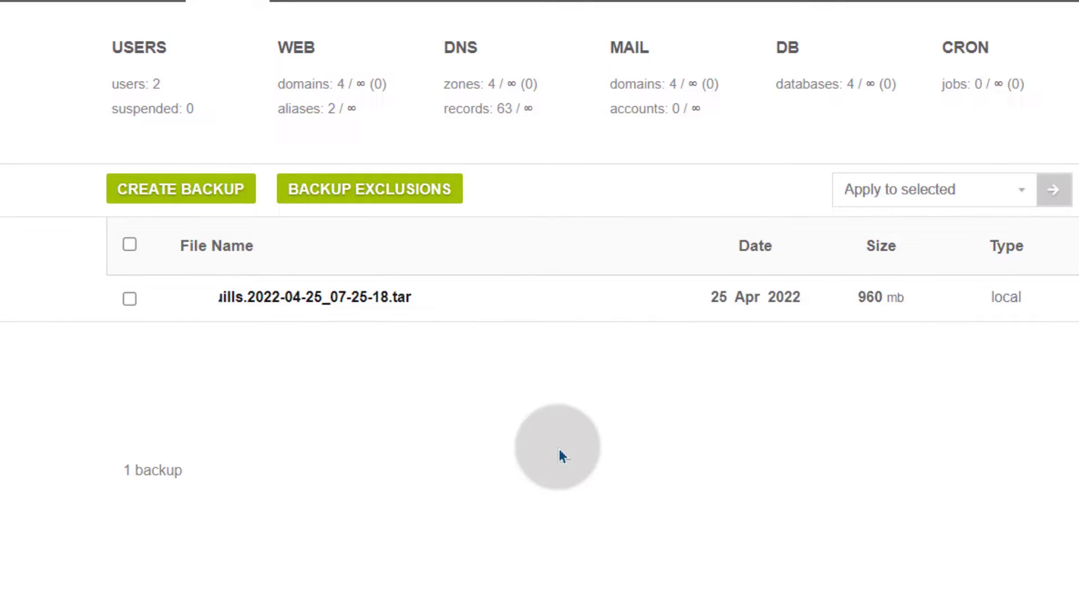